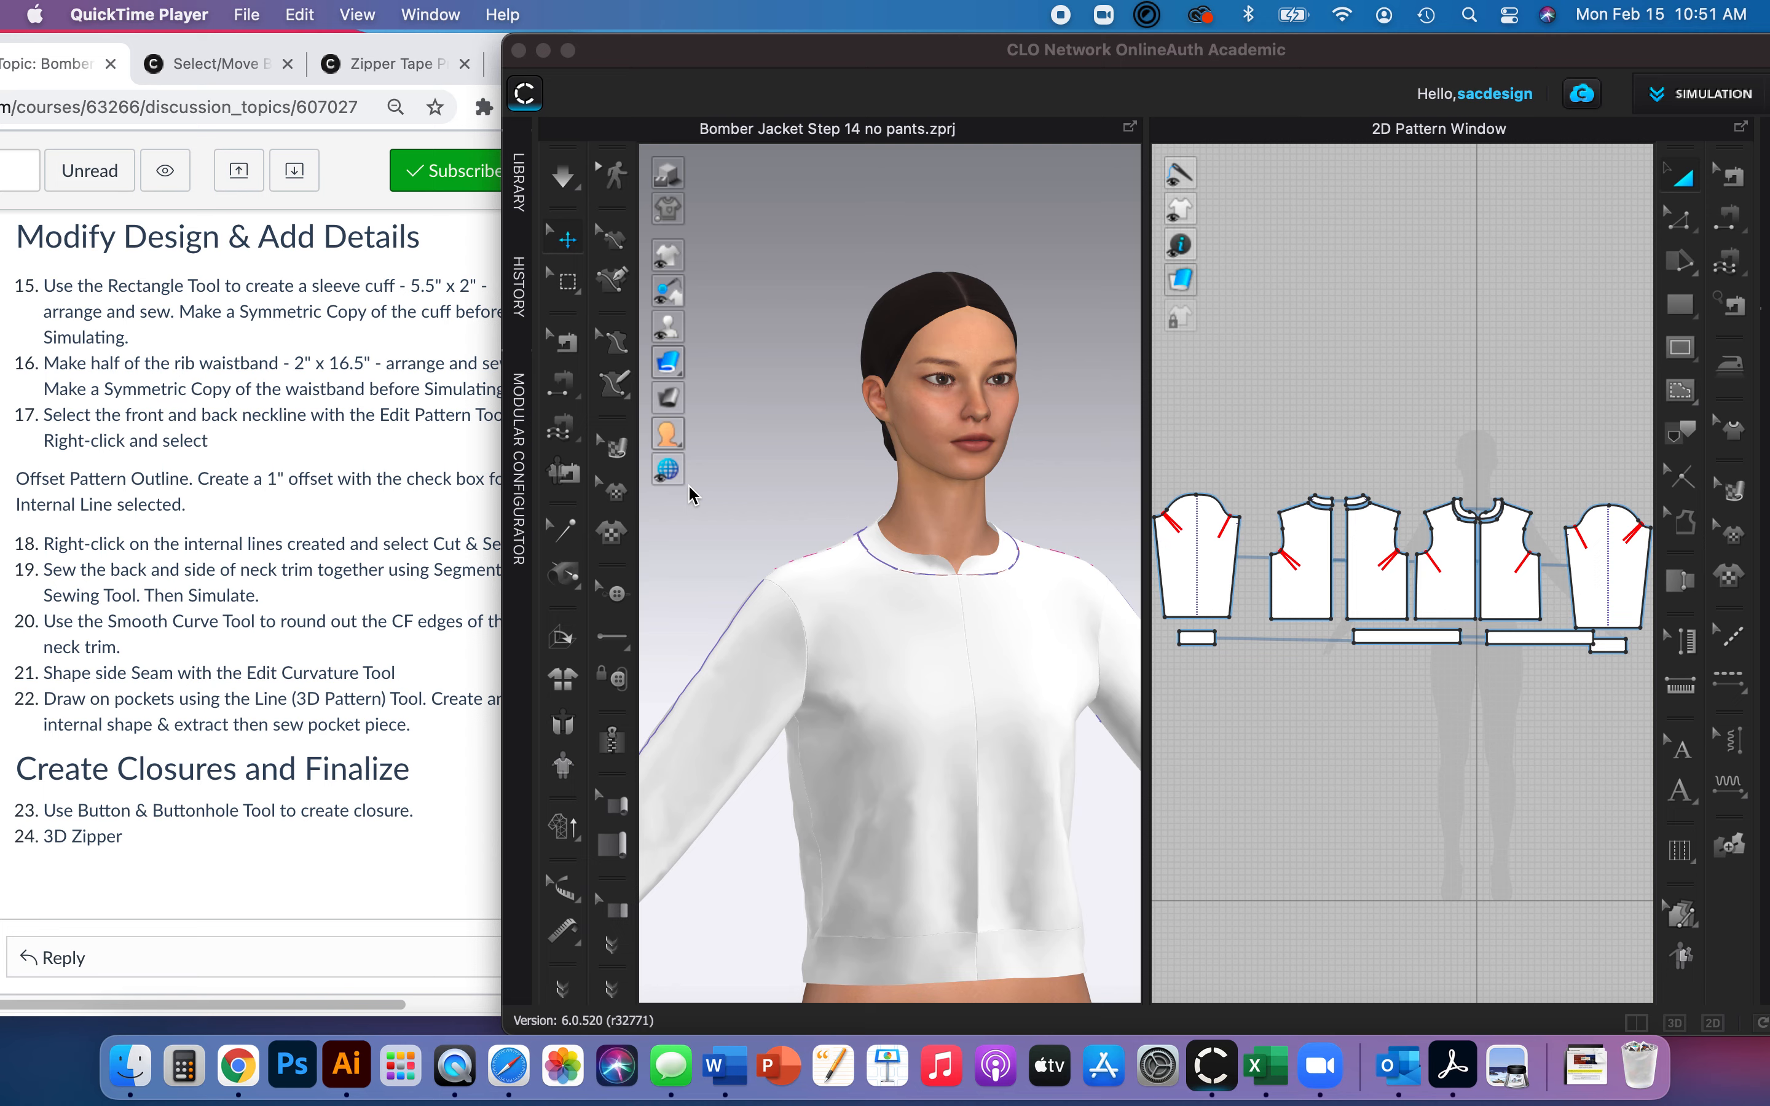
# Draw a five-sided pocket outline on the jacket's lower front with the Line (3D Pattern) tool, its longest side about 4.2 in.
pyautogui.click(618, 295)
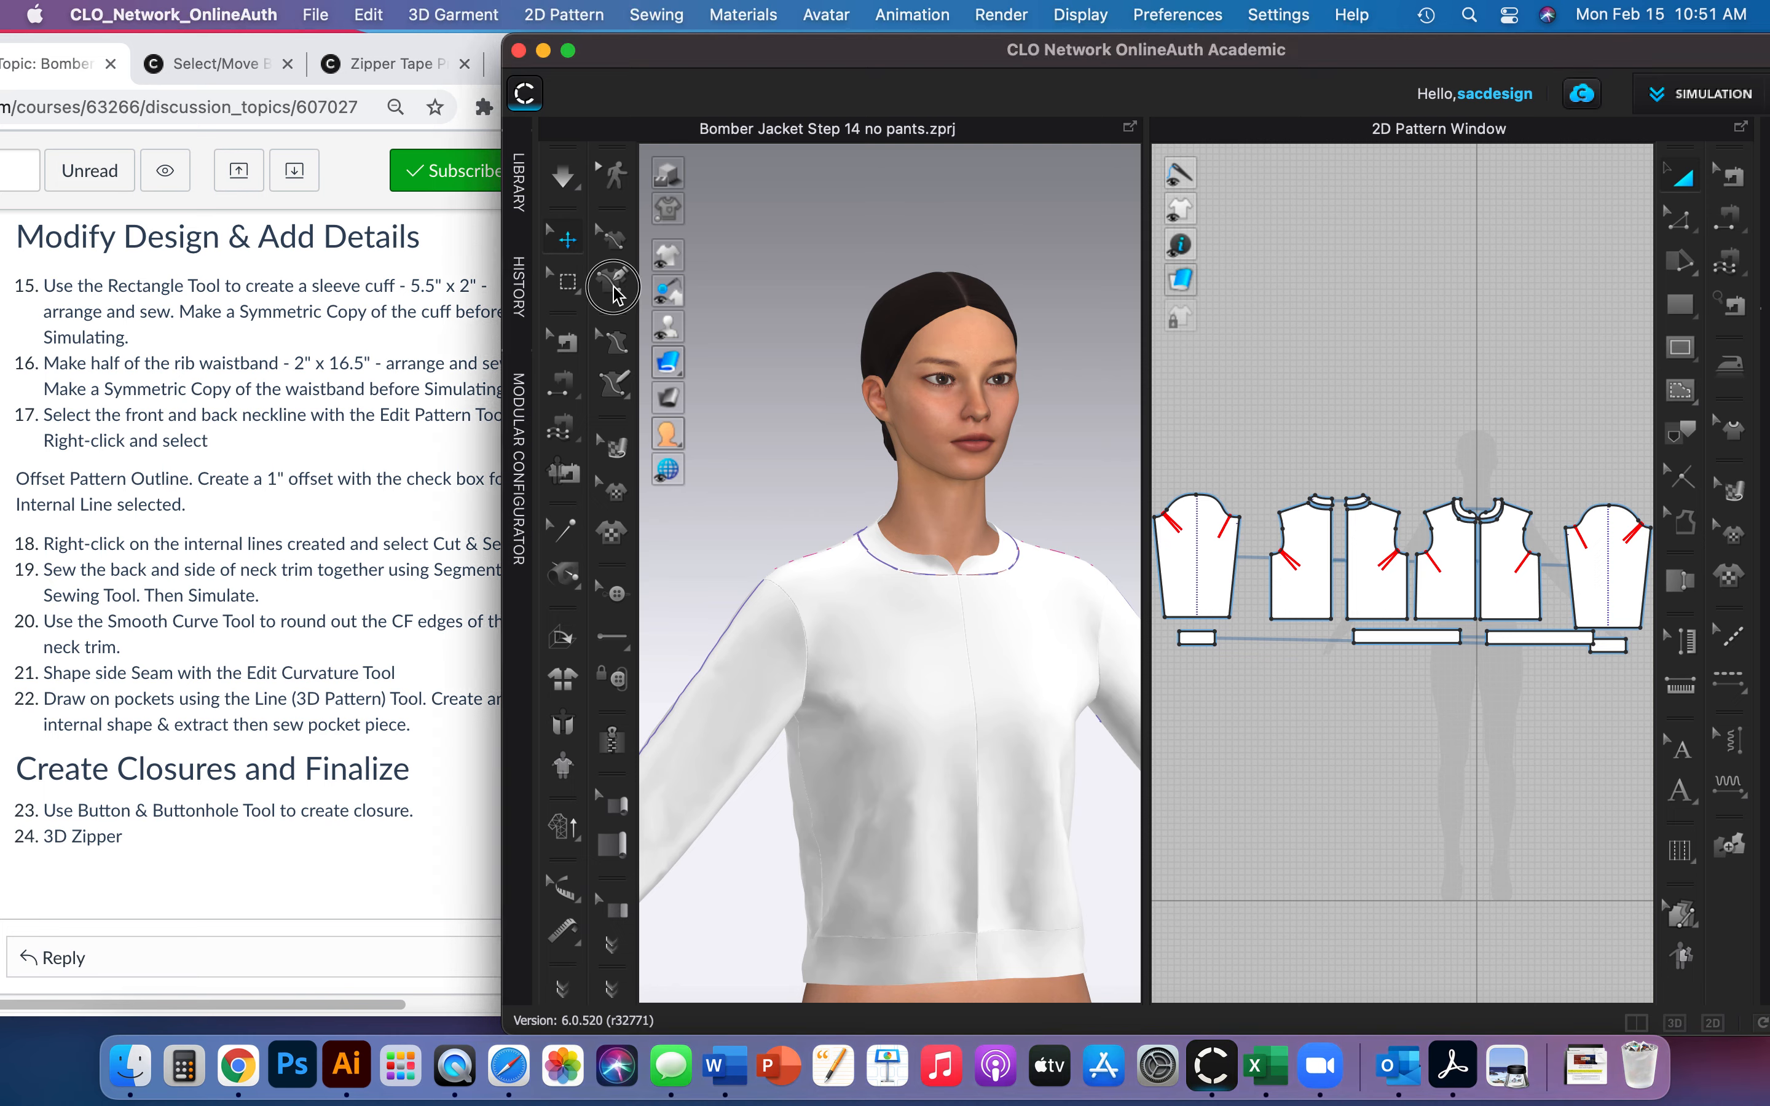
pyautogui.click(615, 289)
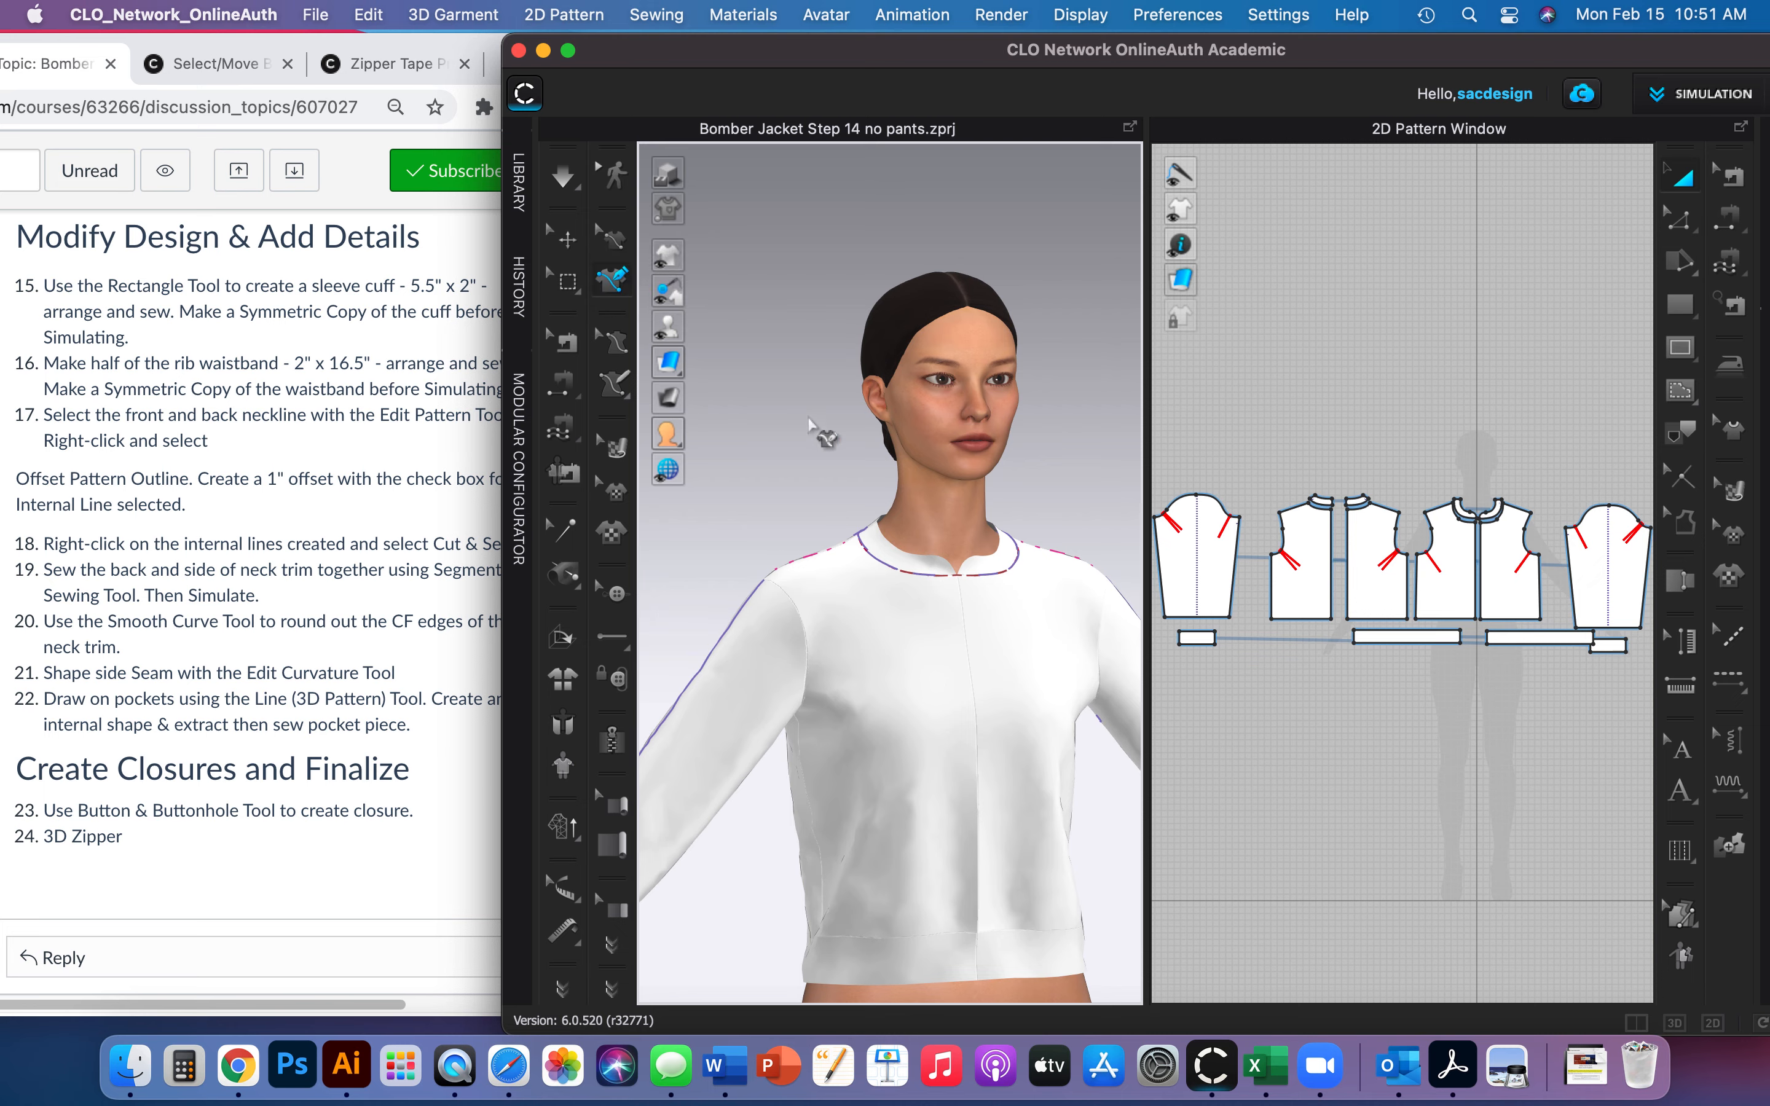
pyautogui.click(616, 282)
pyautogui.click(845, 847)
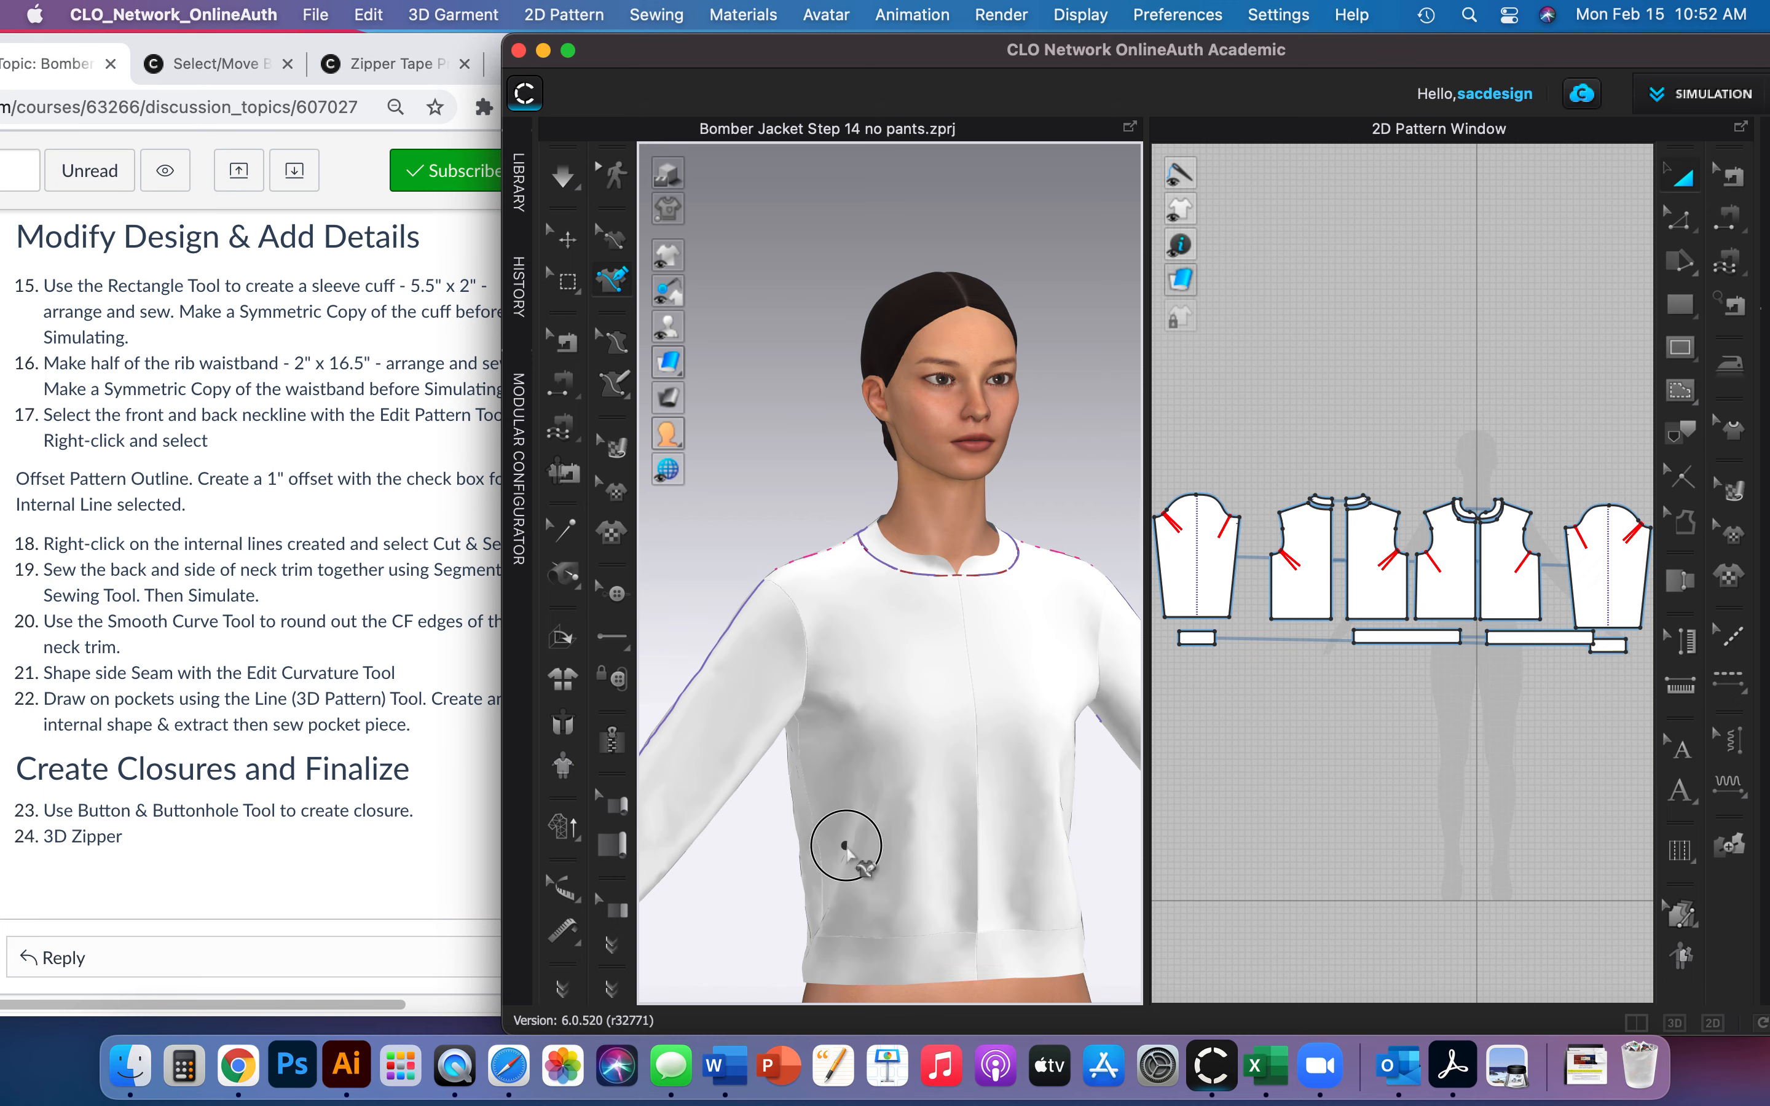
pyautogui.click(892, 780)
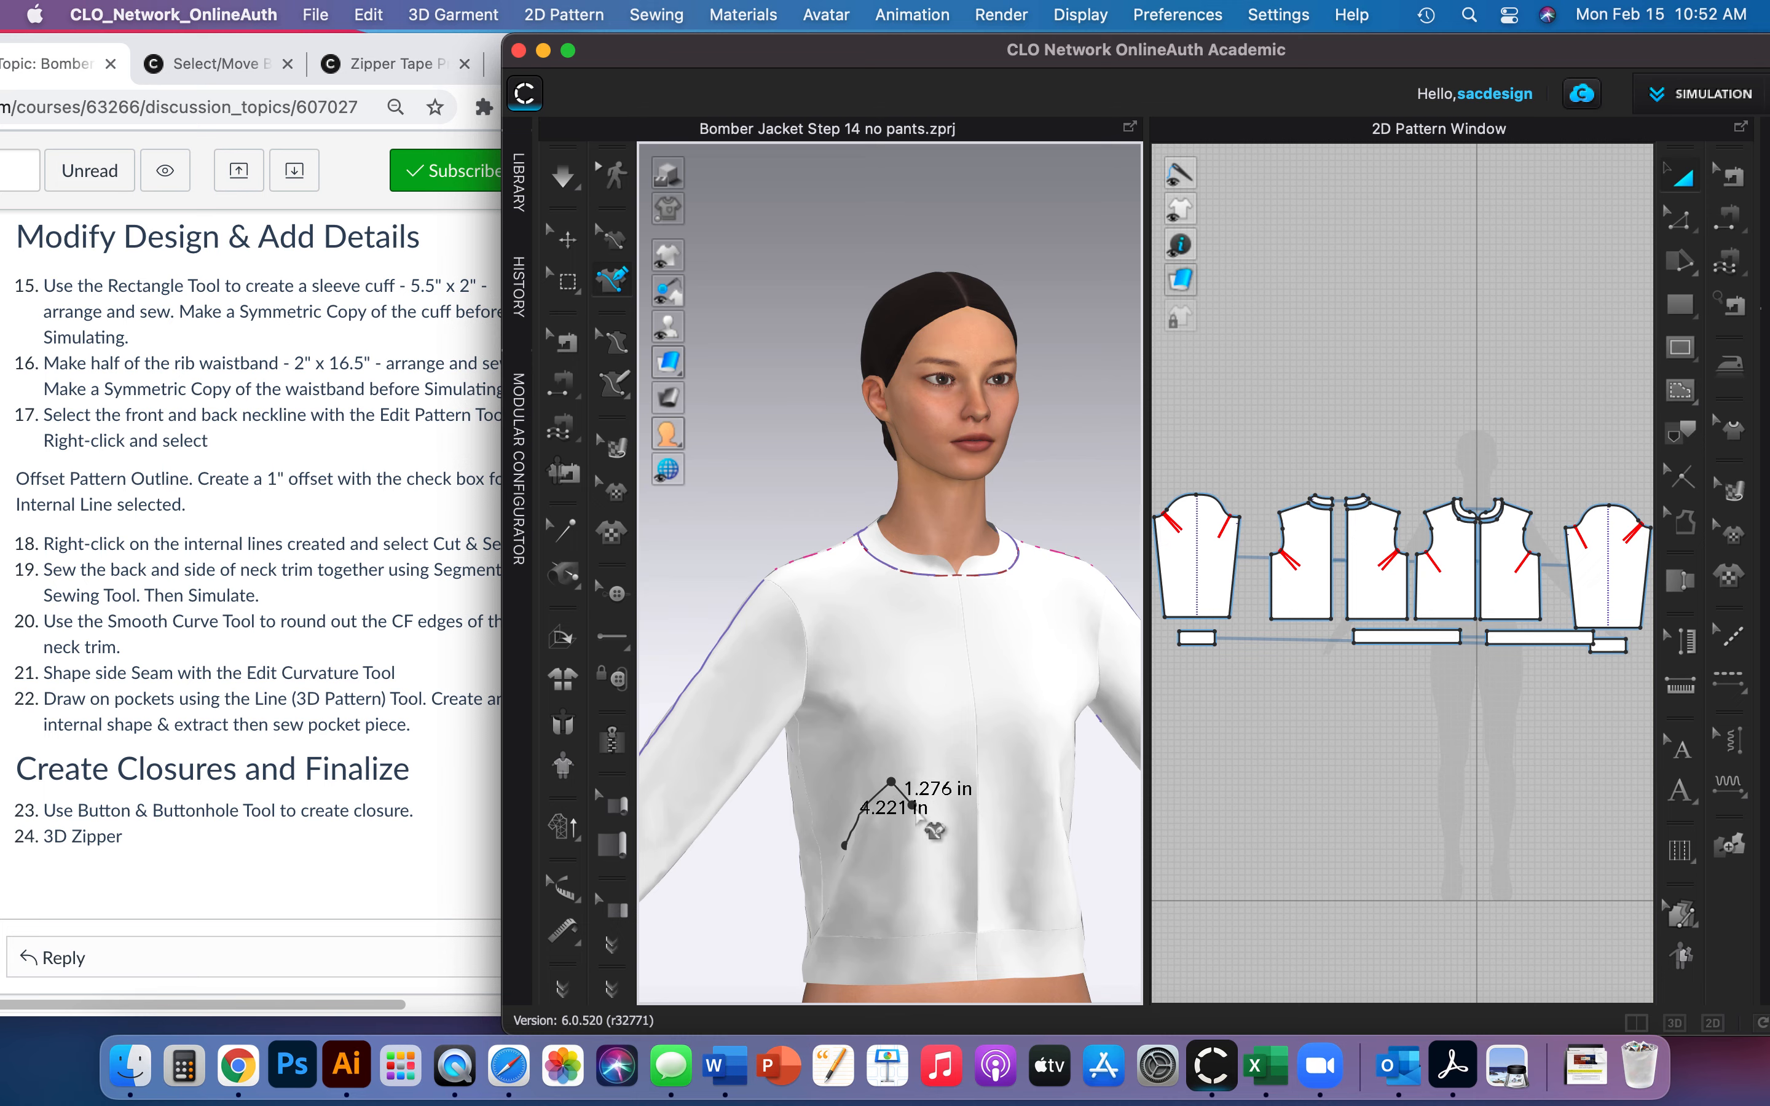
pyautogui.click(913, 835)
pyautogui.click(913, 854)
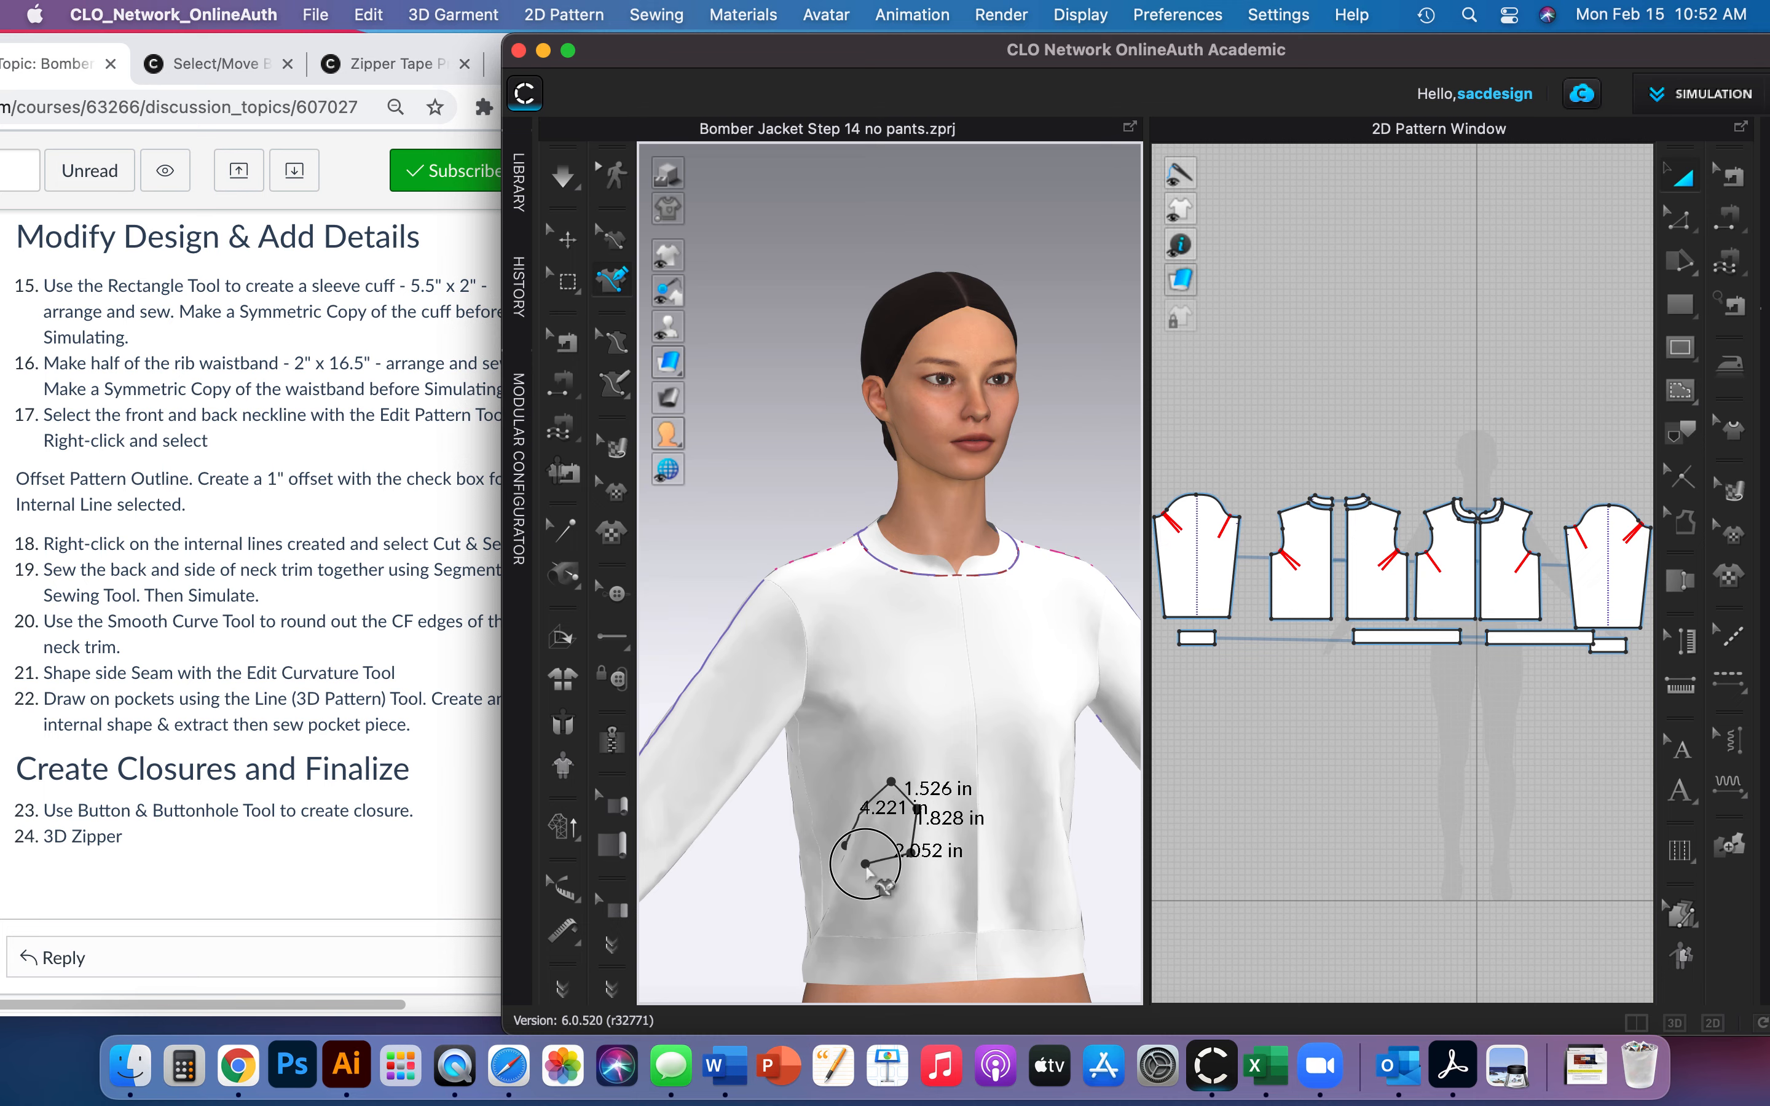
pyautogui.click(852, 857)
pyautogui.click(847, 847)
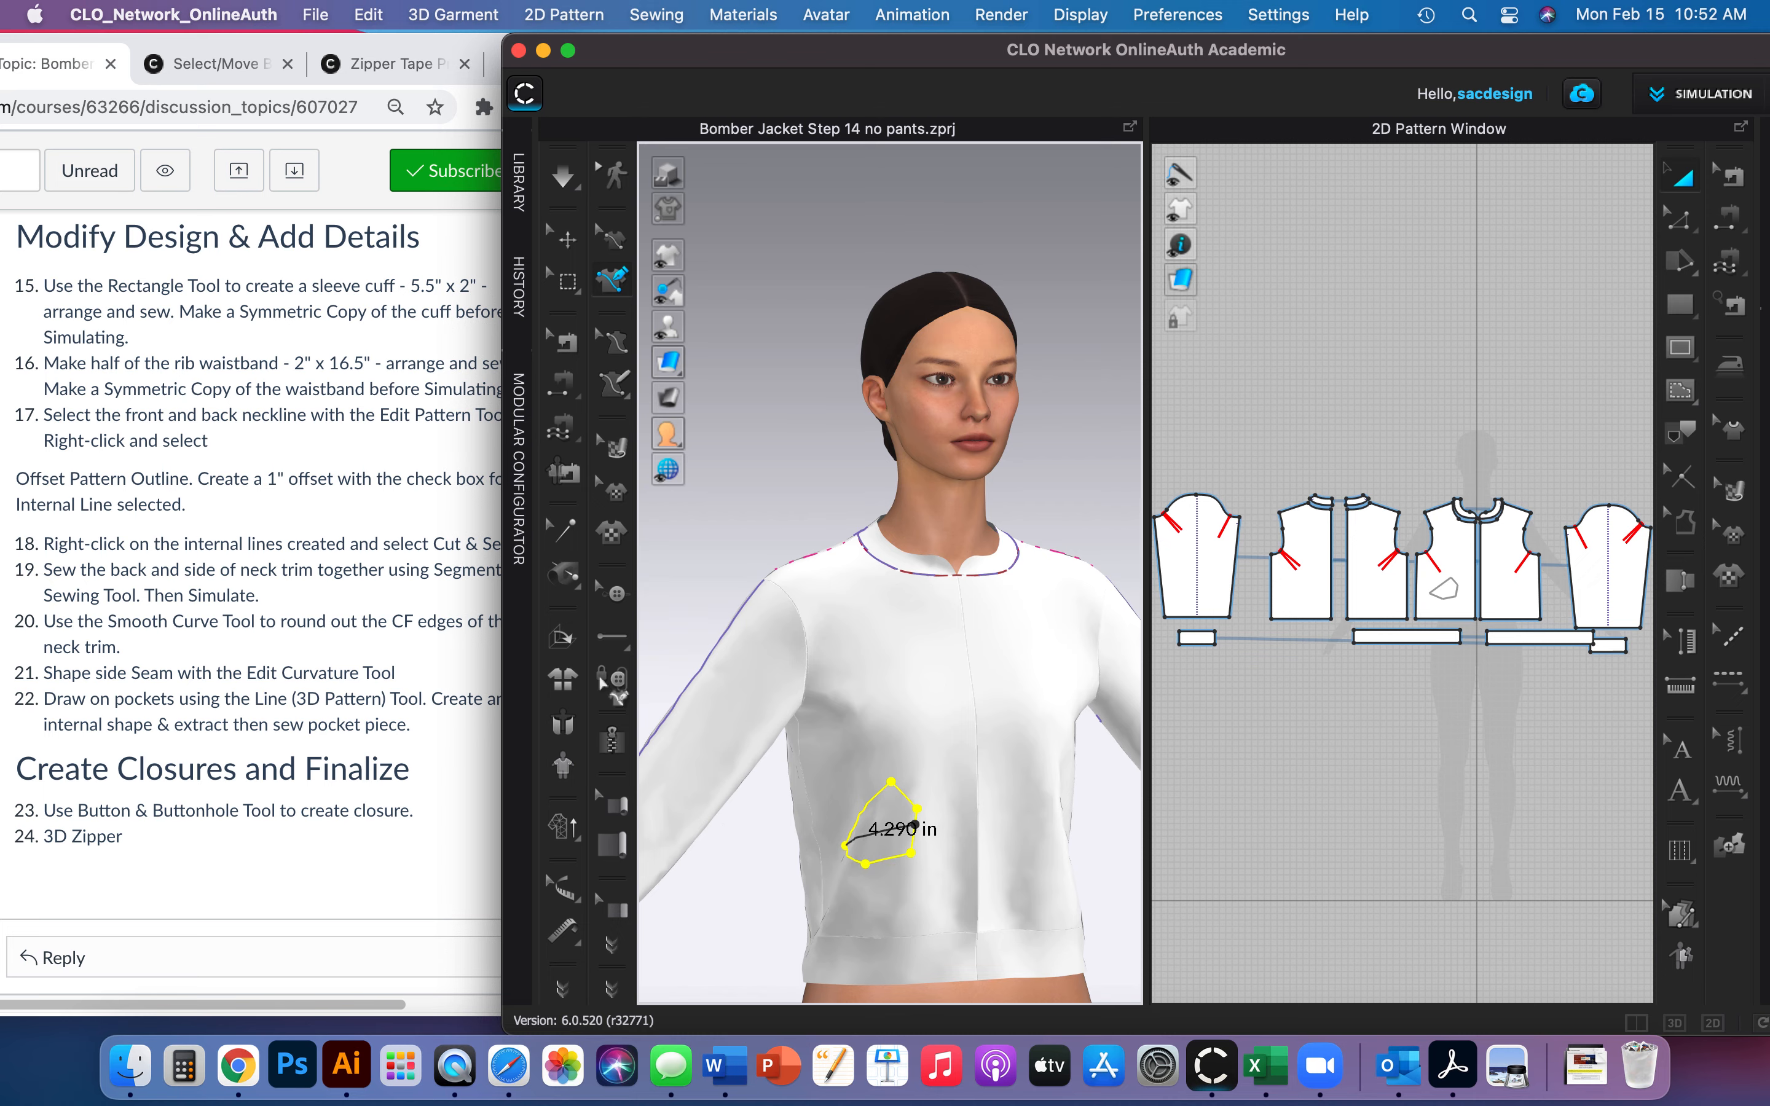
pyautogui.click(614, 287)
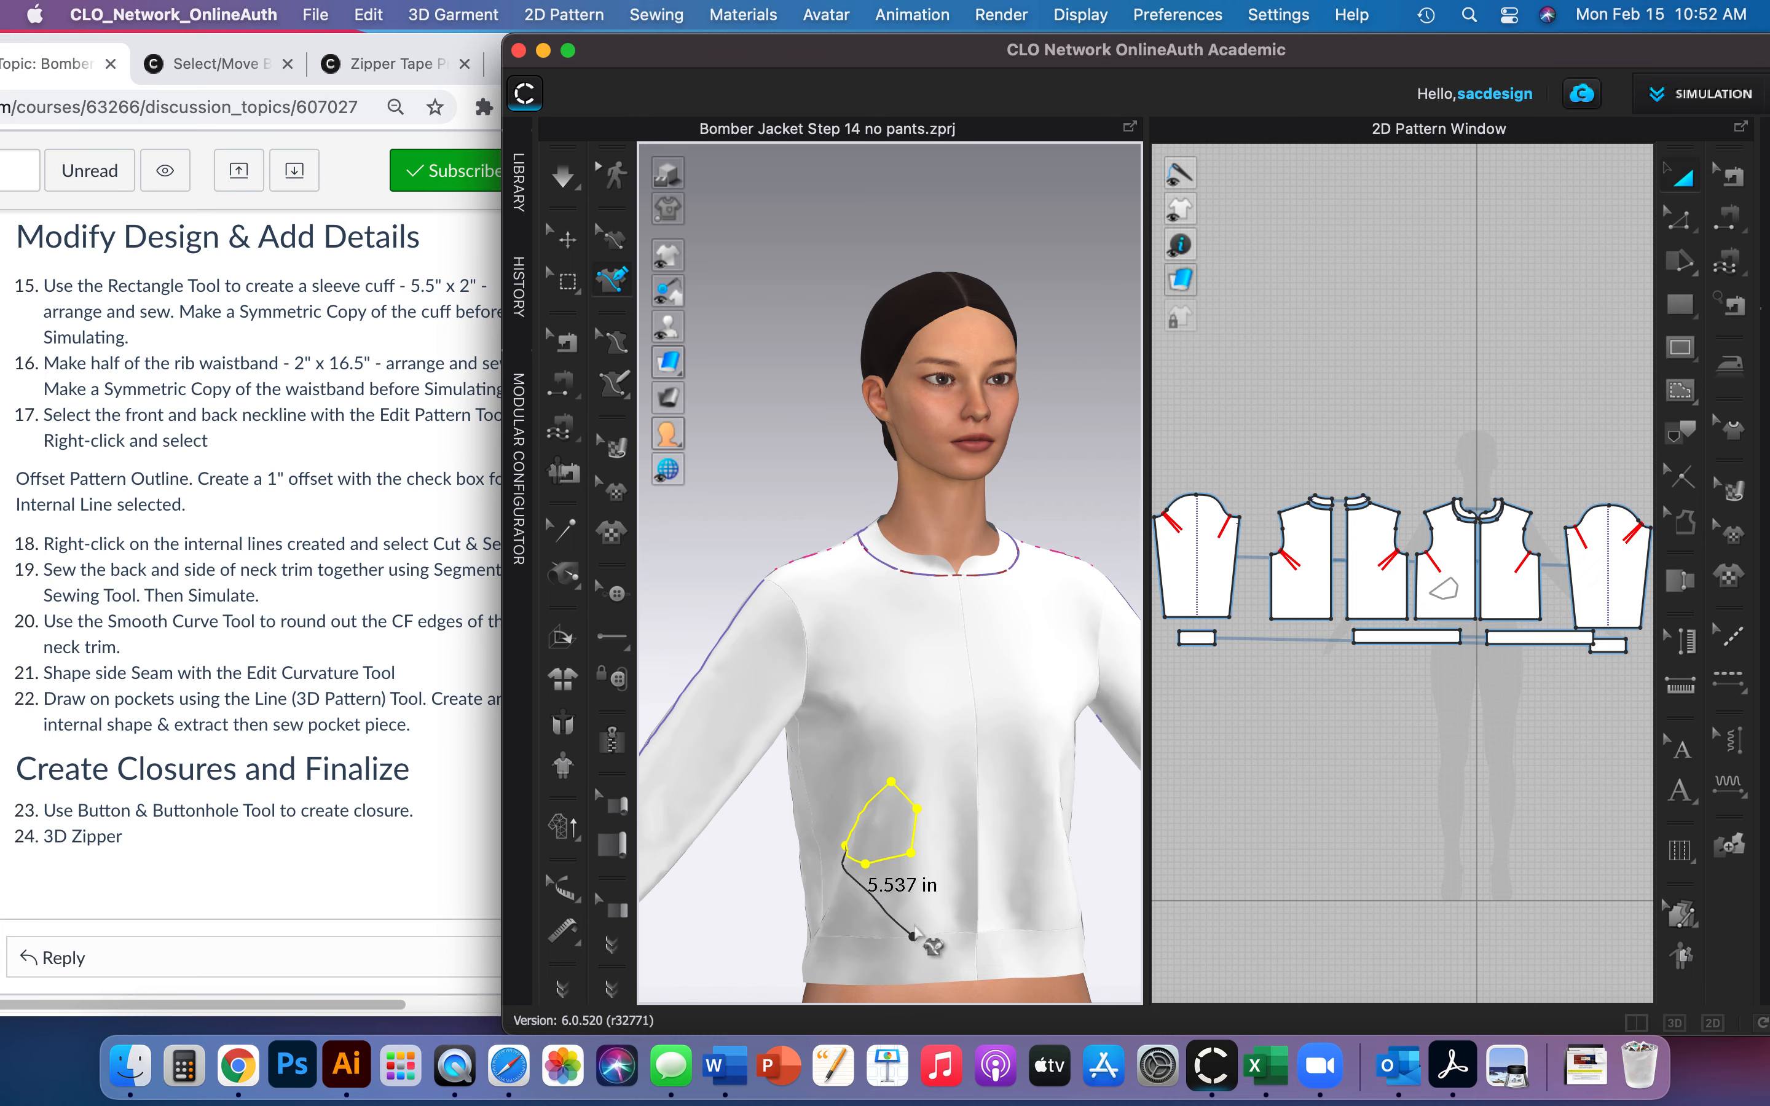
pyautogui.press('Escape')
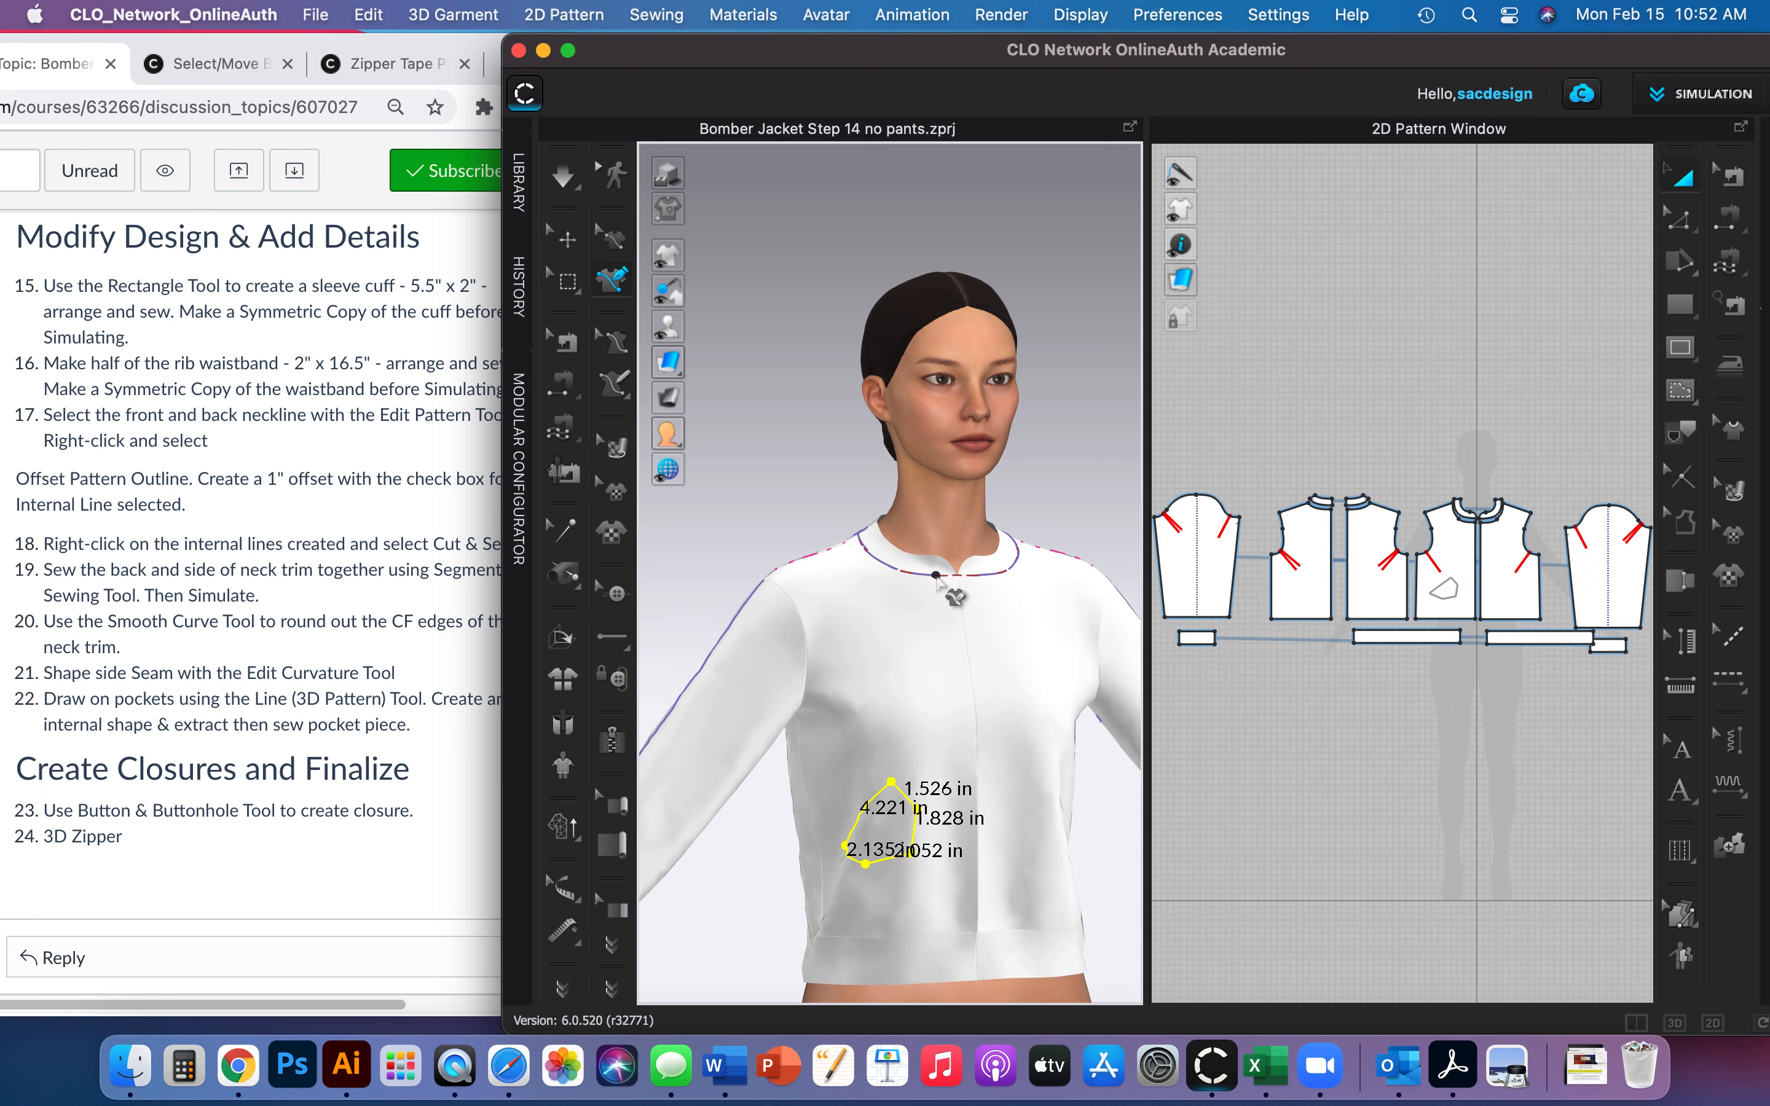
pyautogui.scroll(5, 1446, 578)
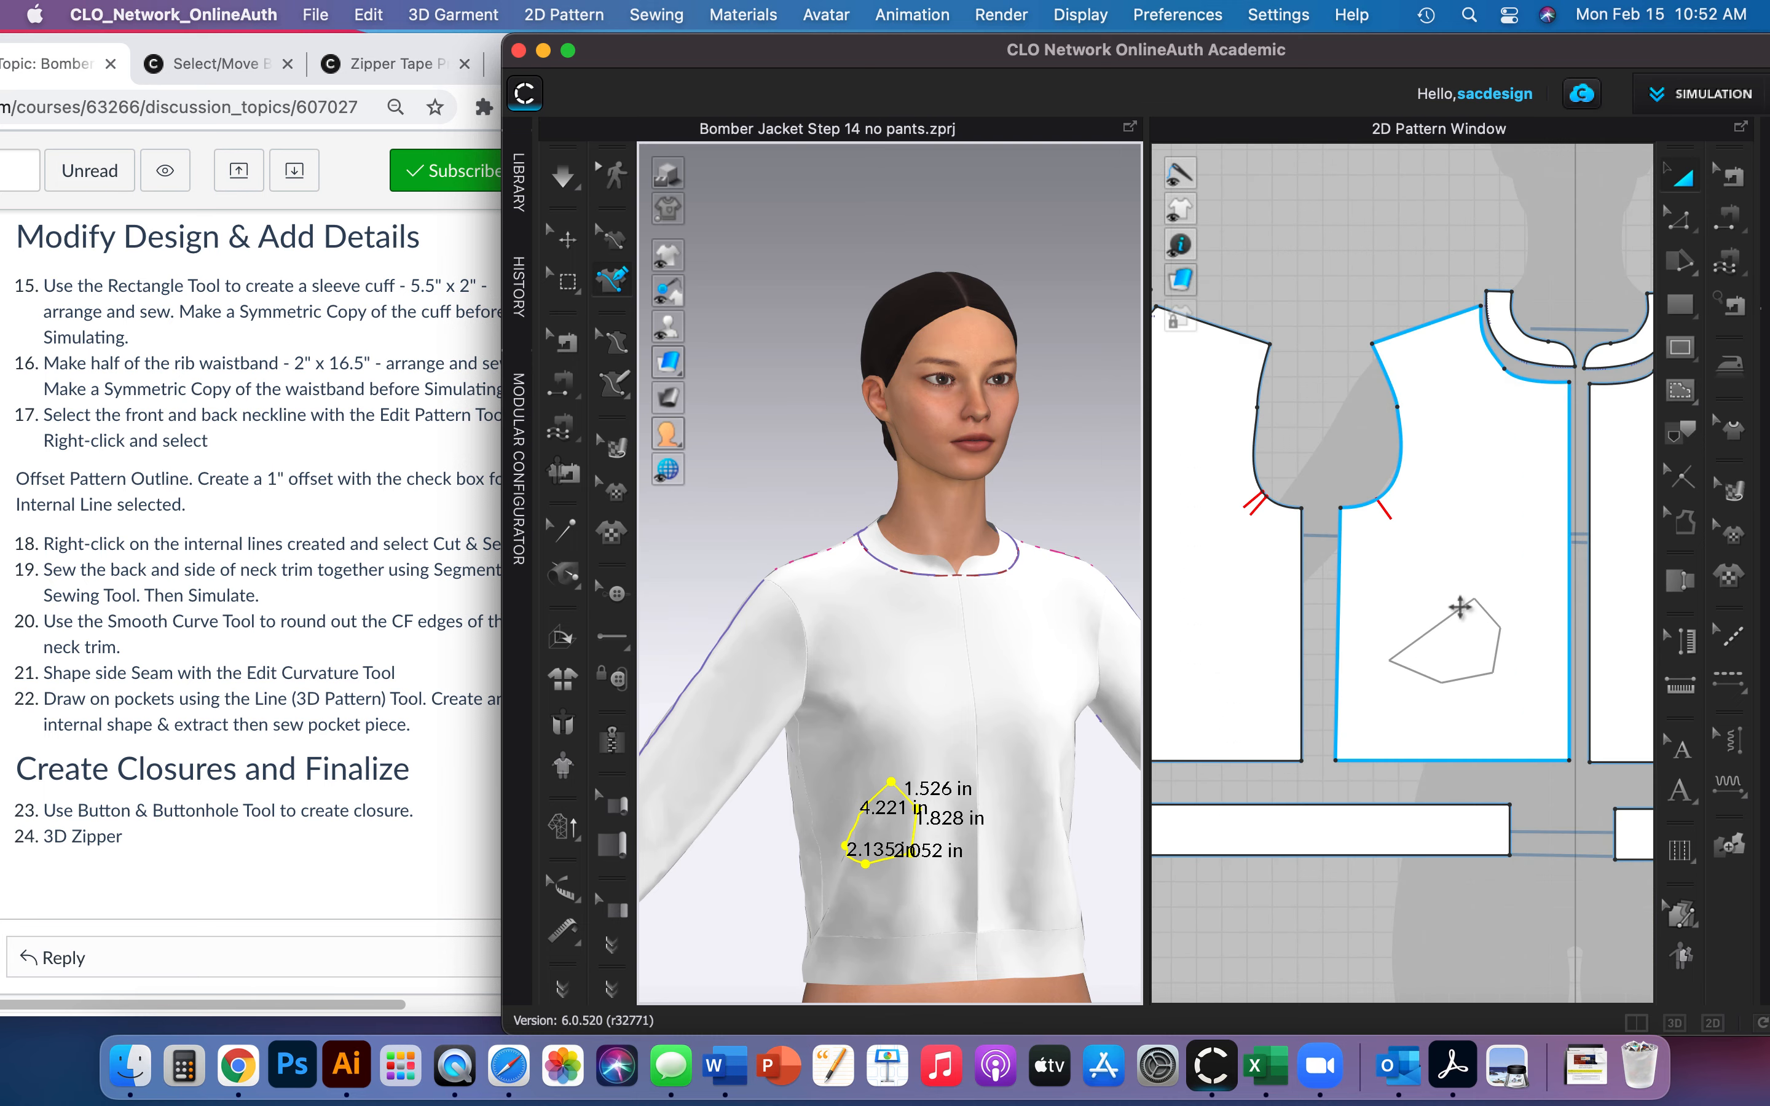
pyautogui.scroll(-5, 1535, 776)
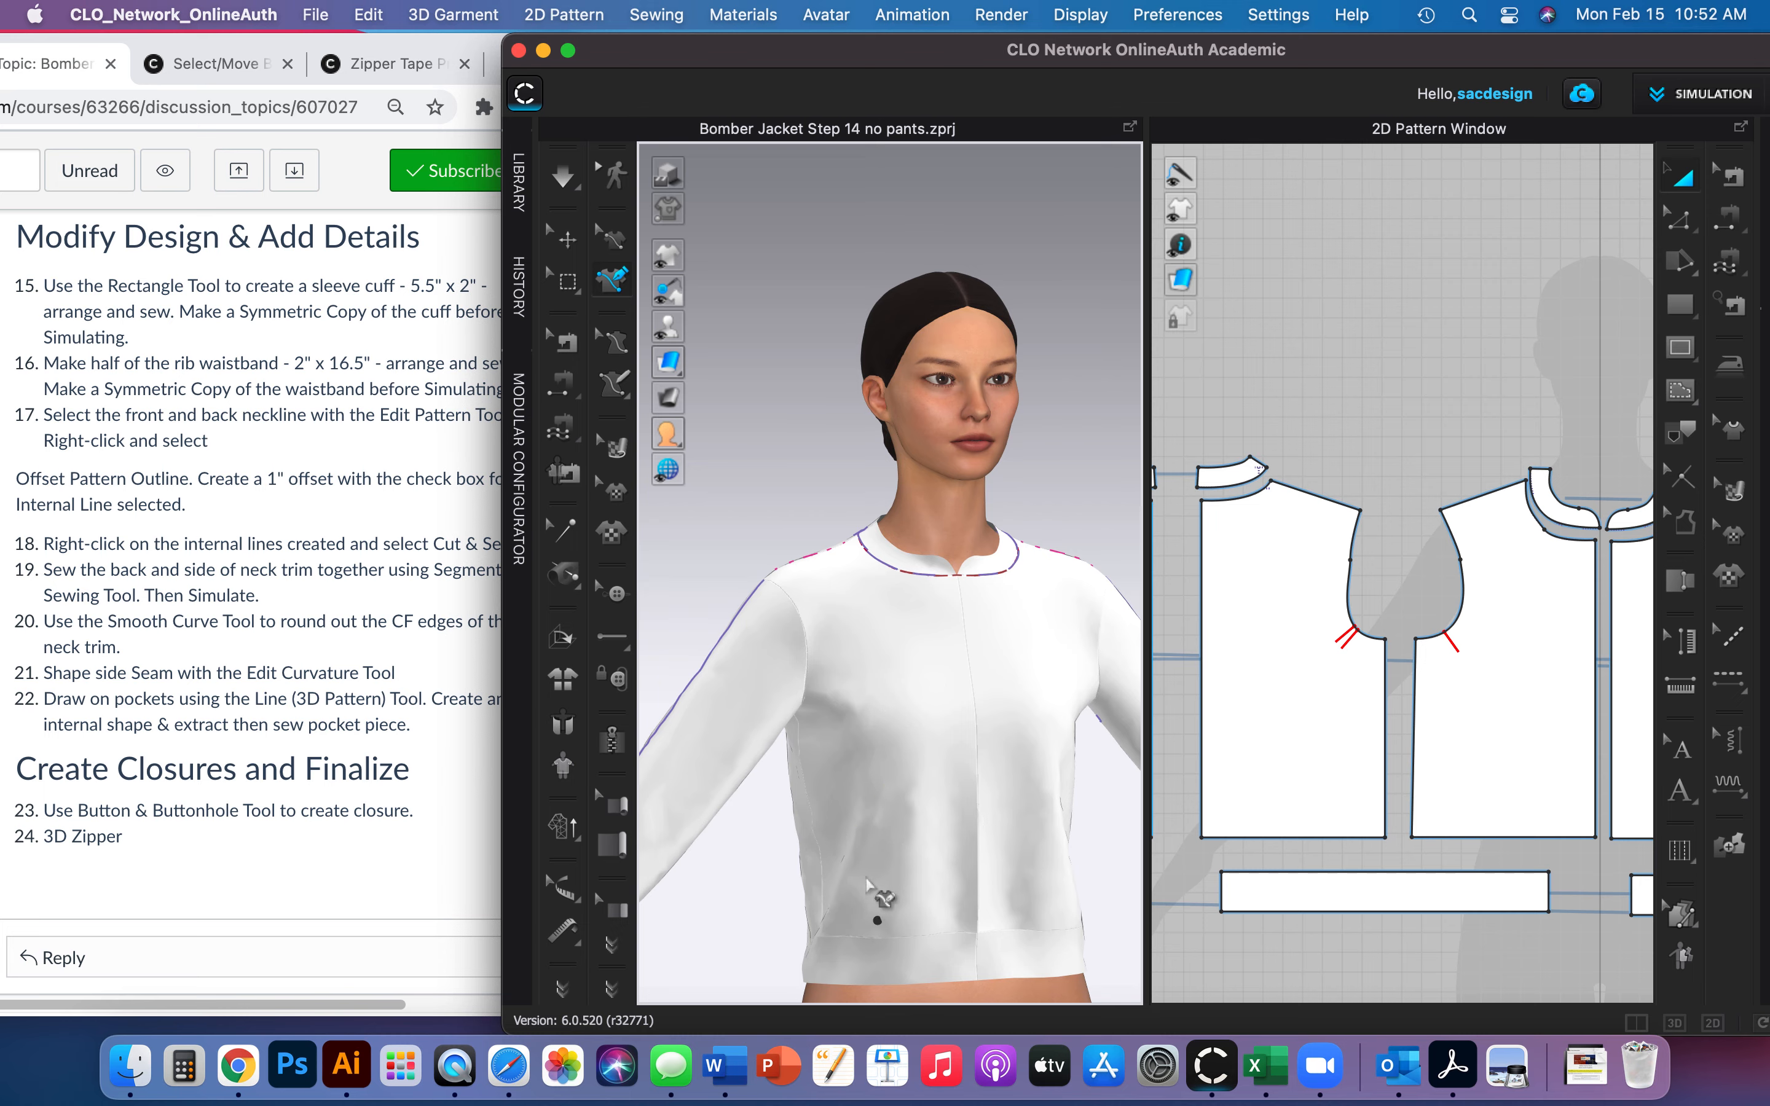
pyautogui.click(847, 853)
pyautogui.click(924, 854)
pyautogui.click(863, 801)
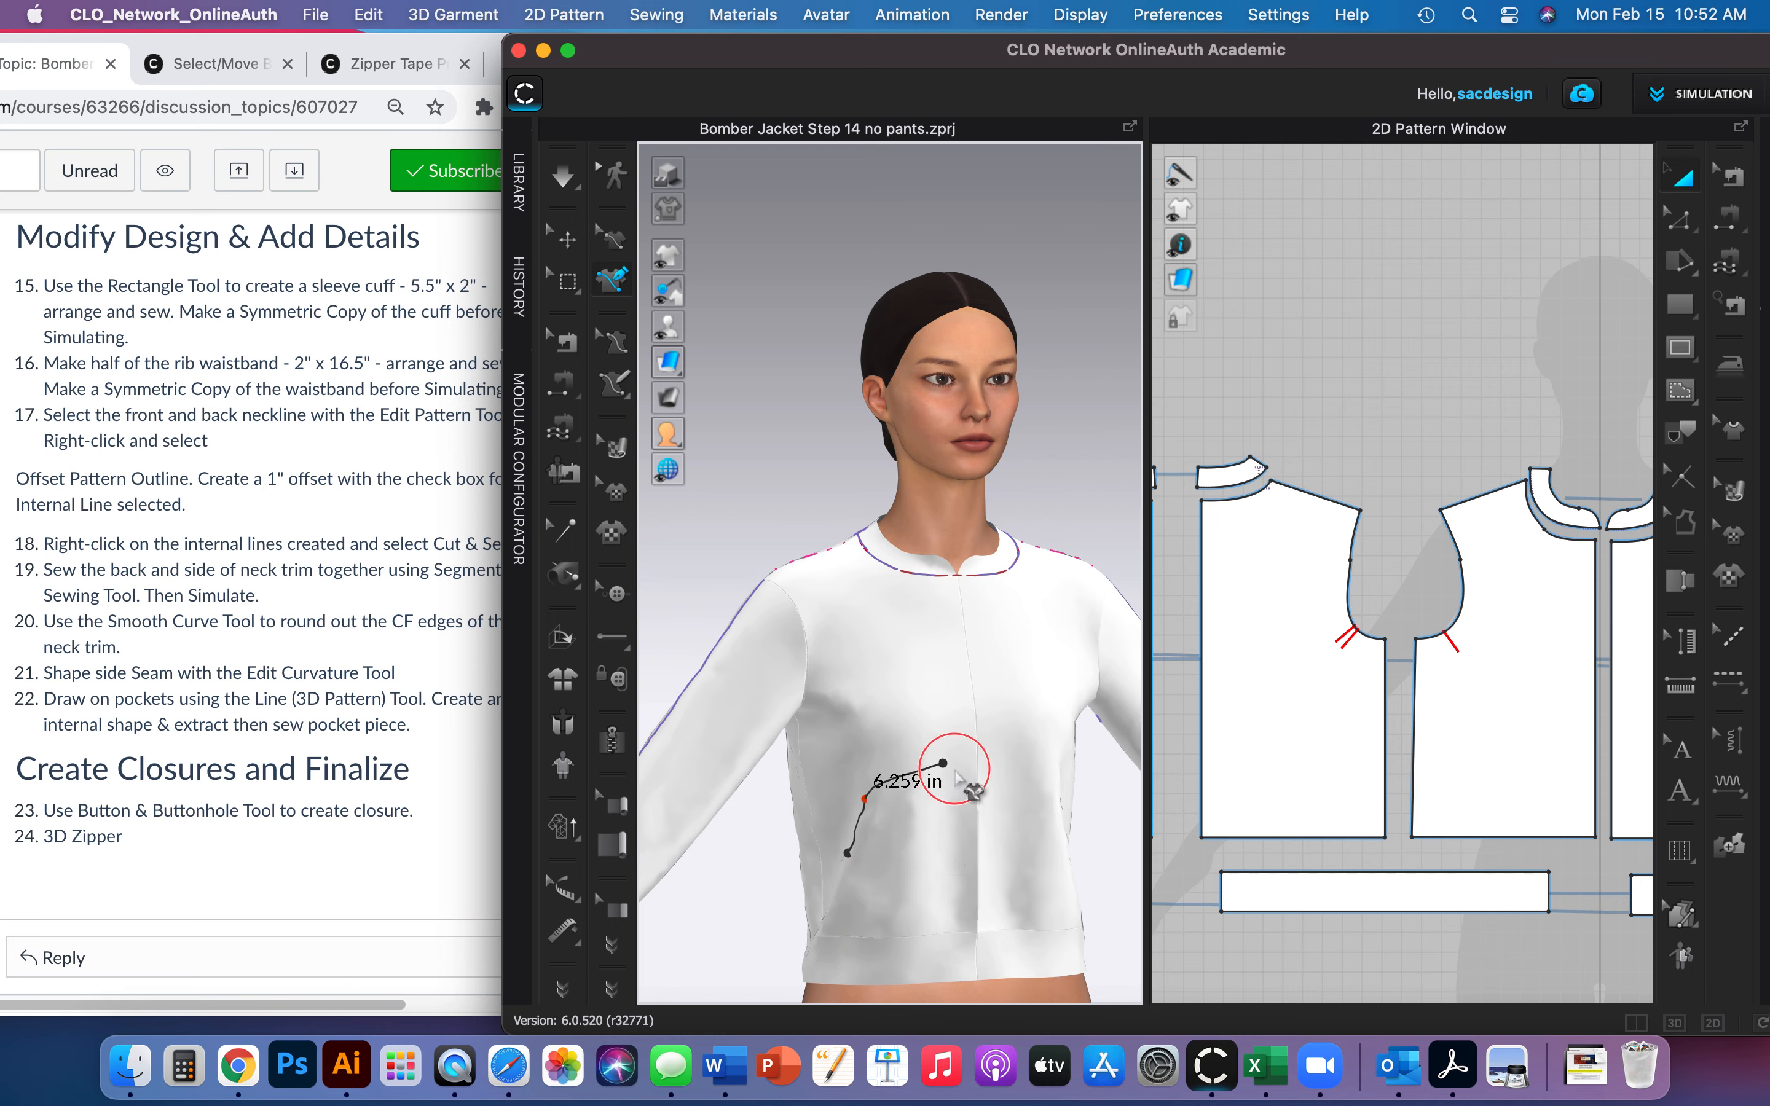
pyautogui.click(962, 816)
pyautogui.click(927, 868)
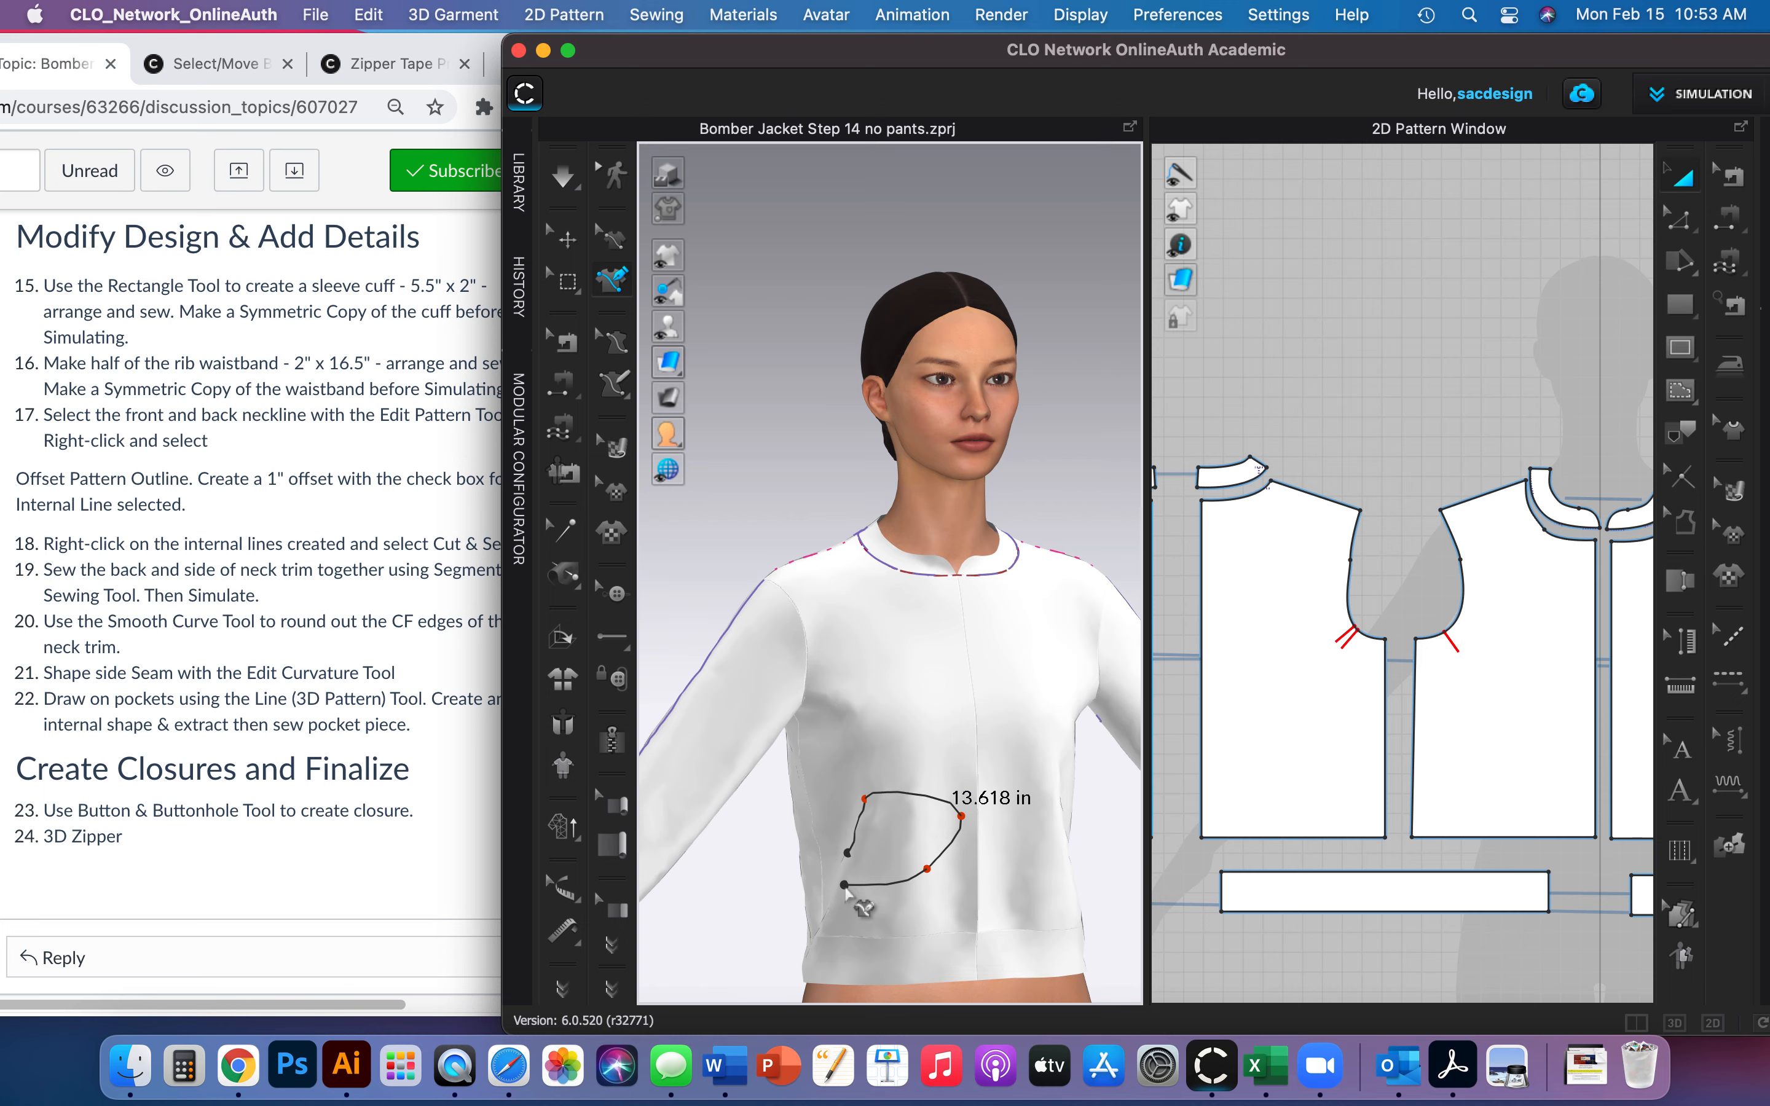
pyautogui.click(845, 884)
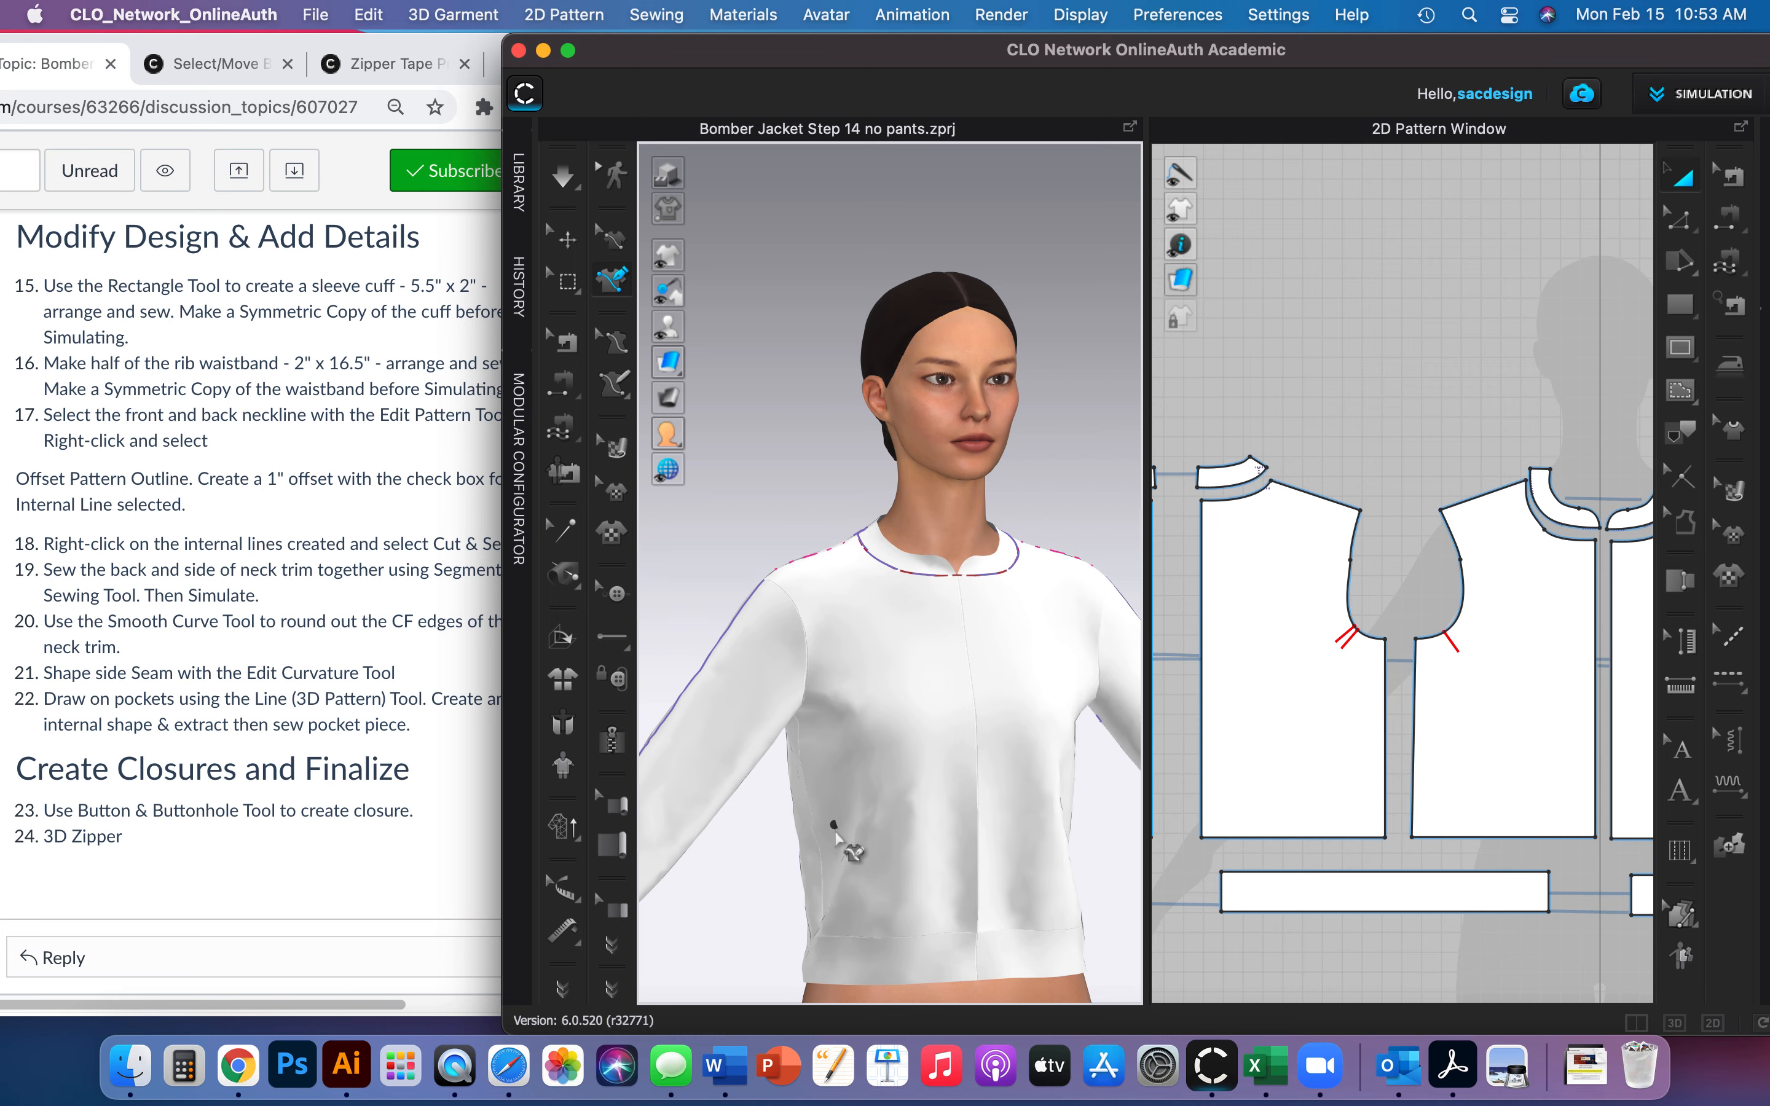
# Draw a closed five-sided pocket outline on the jacket's lower front, with sides of about 4.2, 1.5, 1.8, 2.4 and 1.8 in.
pyautogui.moveTo(842, 858)
pyautogui.mouseDown(button='right')
pyautogui.moveTo(796, 854)
pyautogui.moveTo(901, 841)
pyautogui.moveTo(862, 854)
pyautogui.mouseUp(button='right')
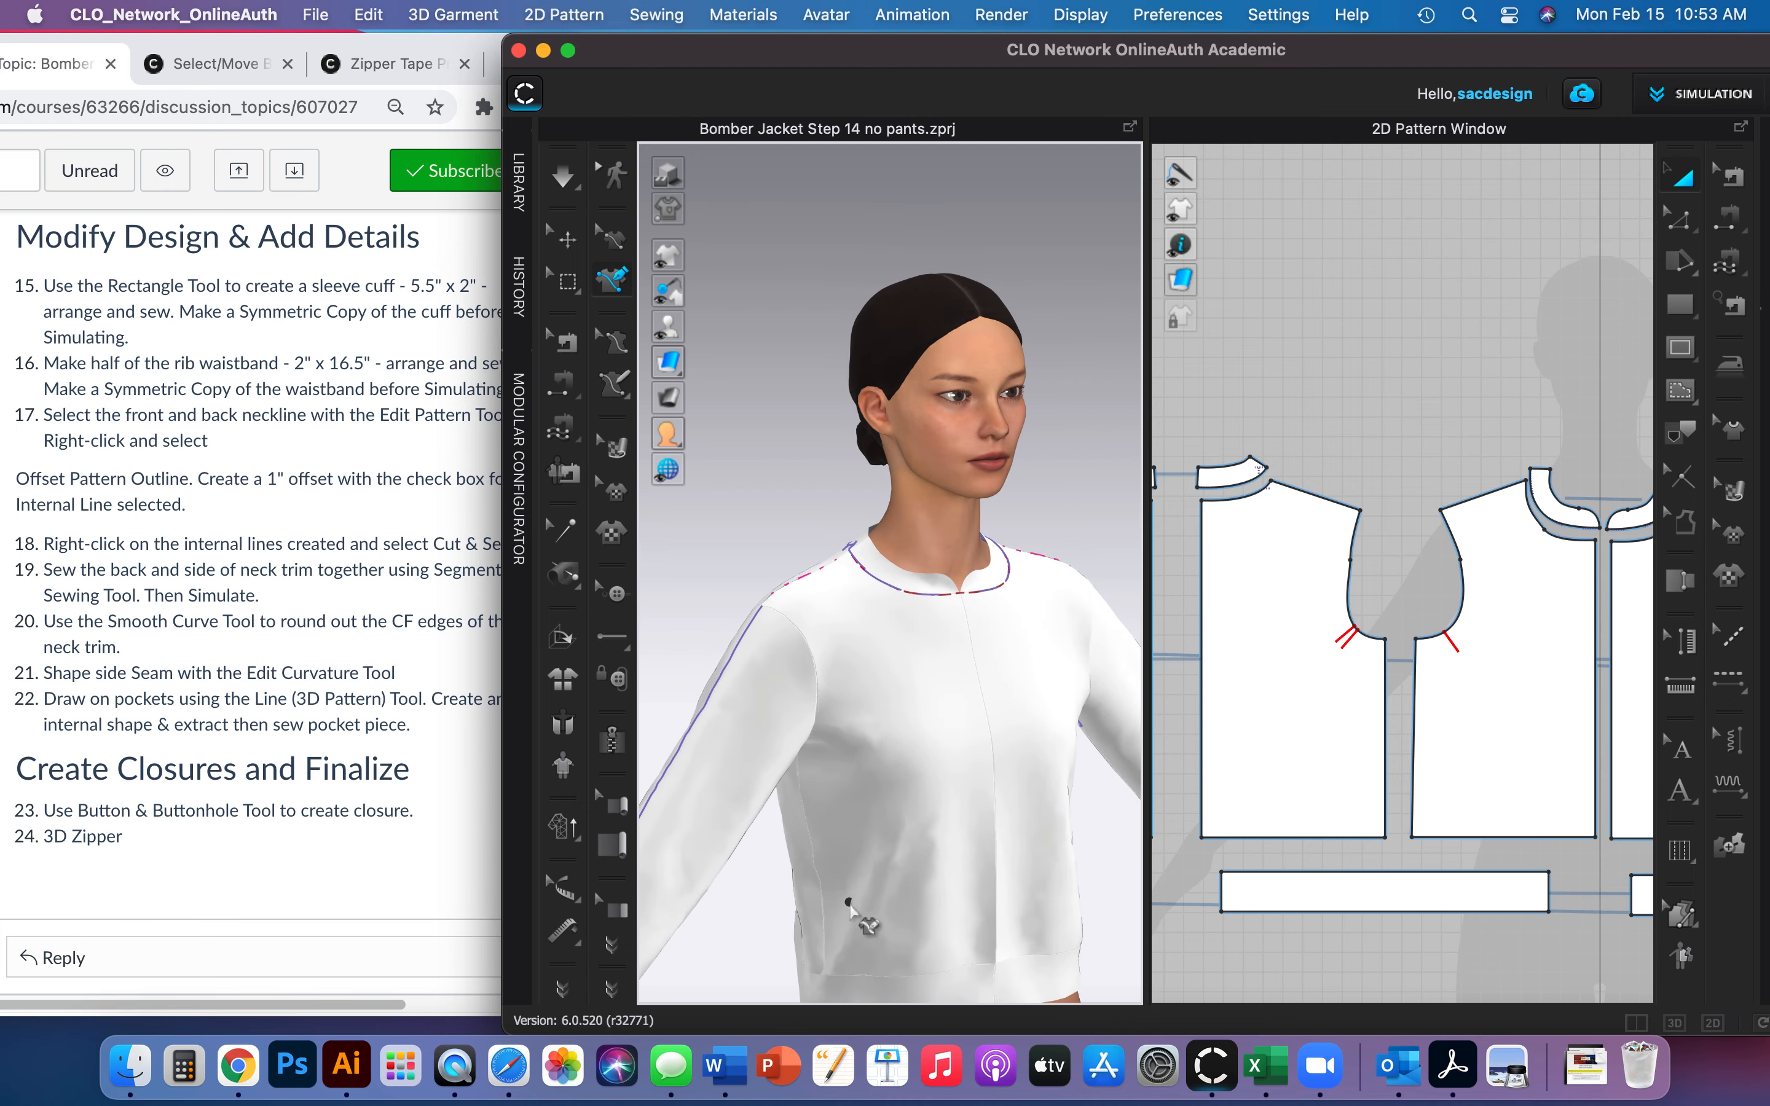
pyautogui.click(850, 903)
pyautogui.click(903, 833)
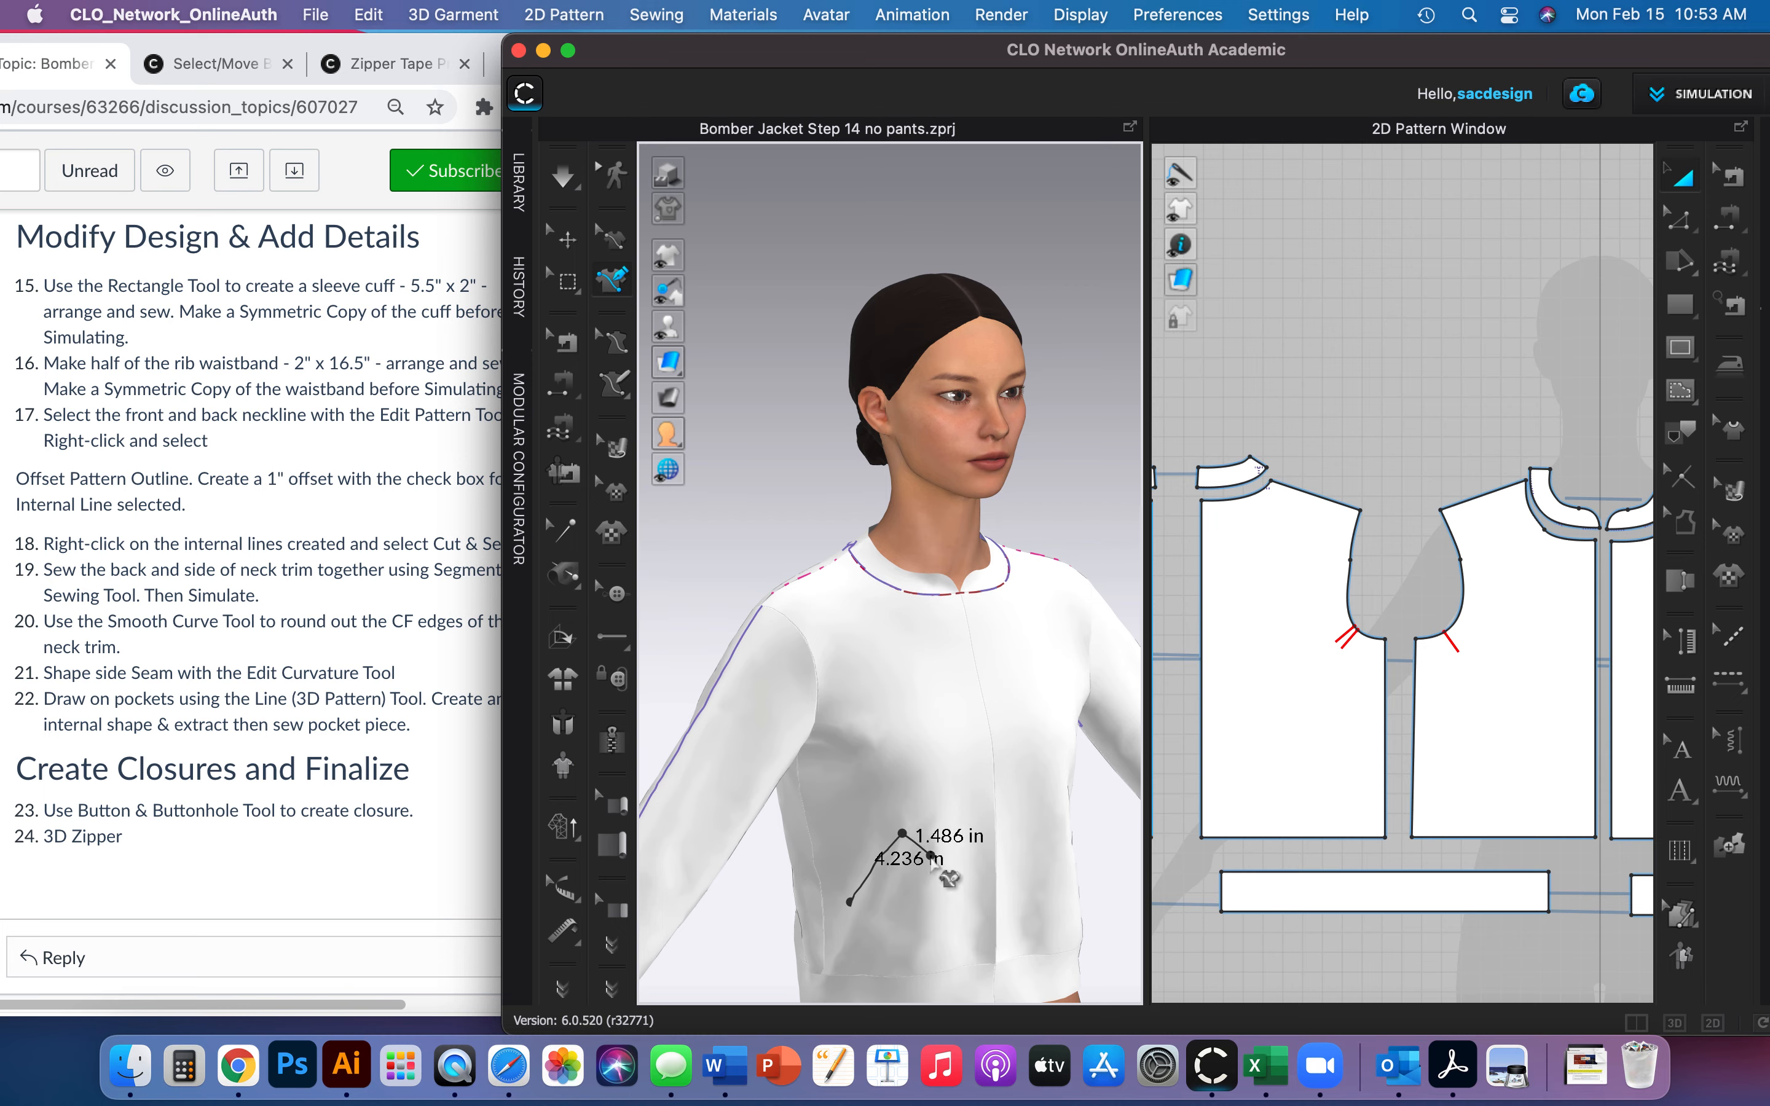
pyautogui.click(930, 854)
pyautogui.click(928, 899)
pyautogui.click(872, 918)
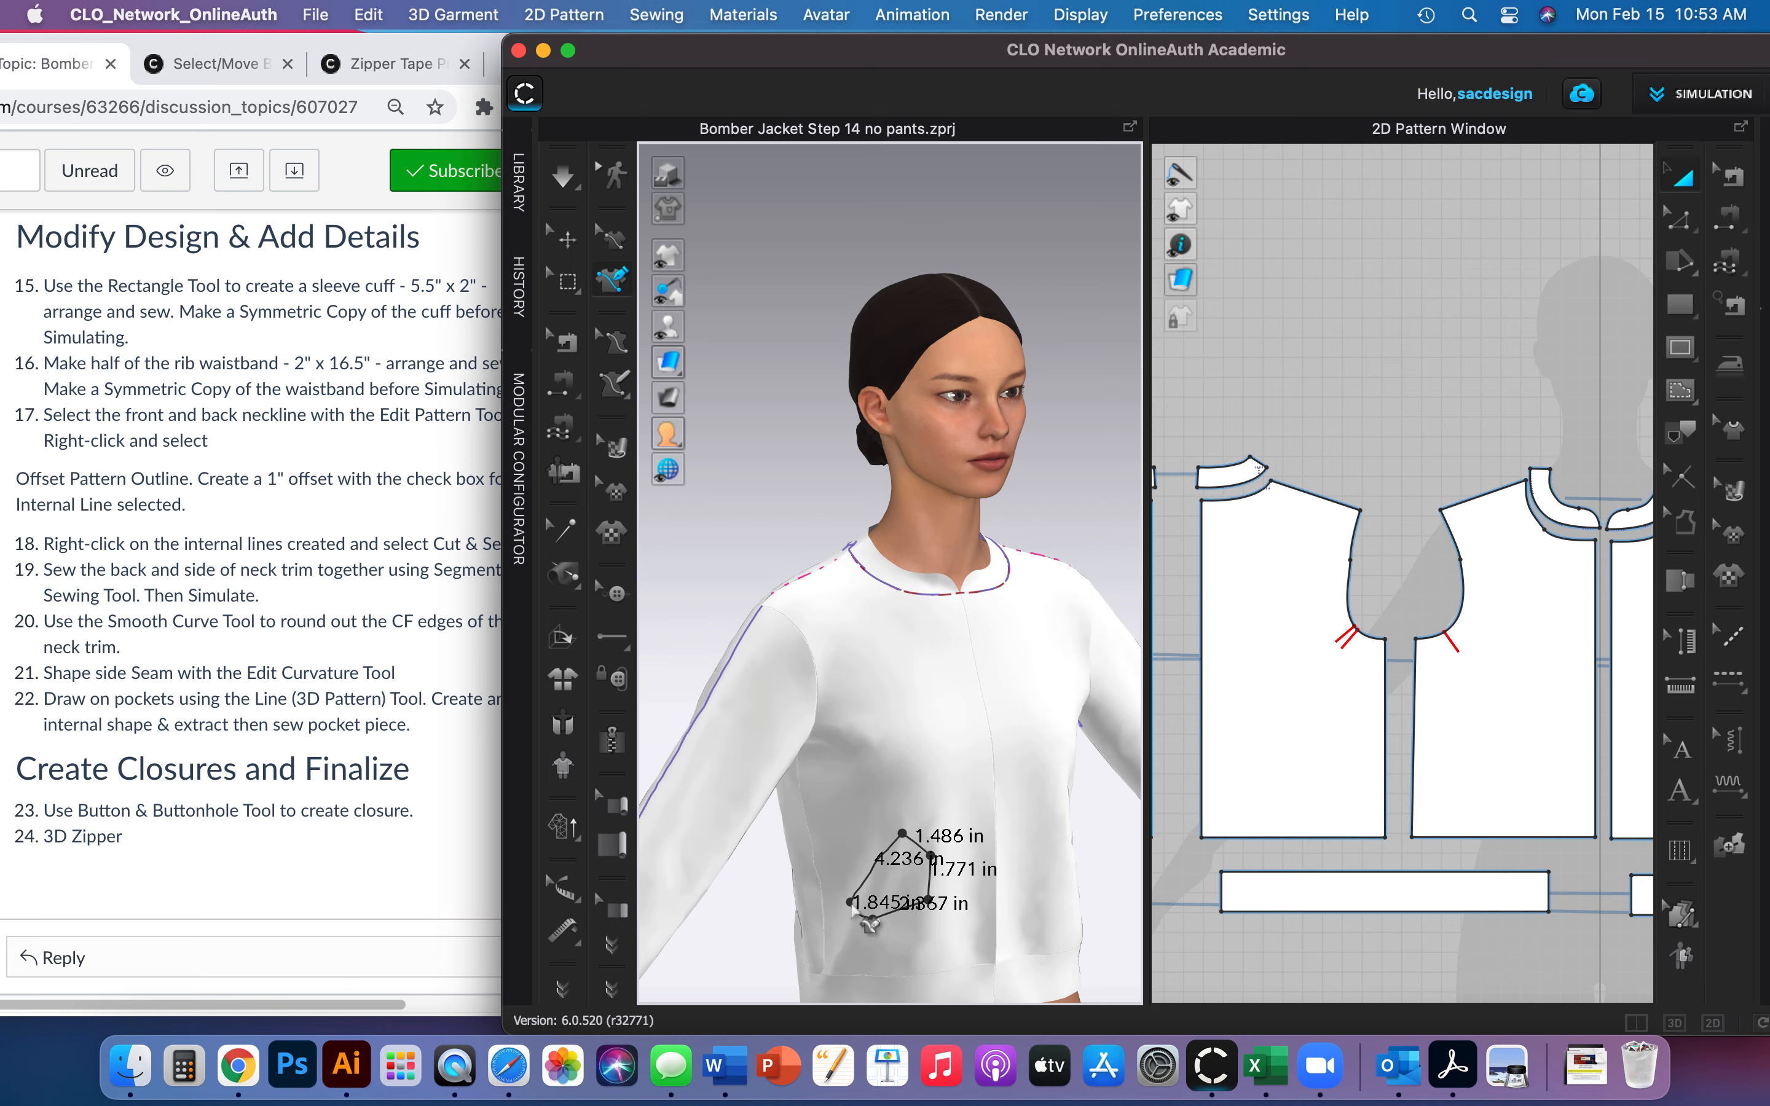
pyautogui.doubleClick(852, 903)
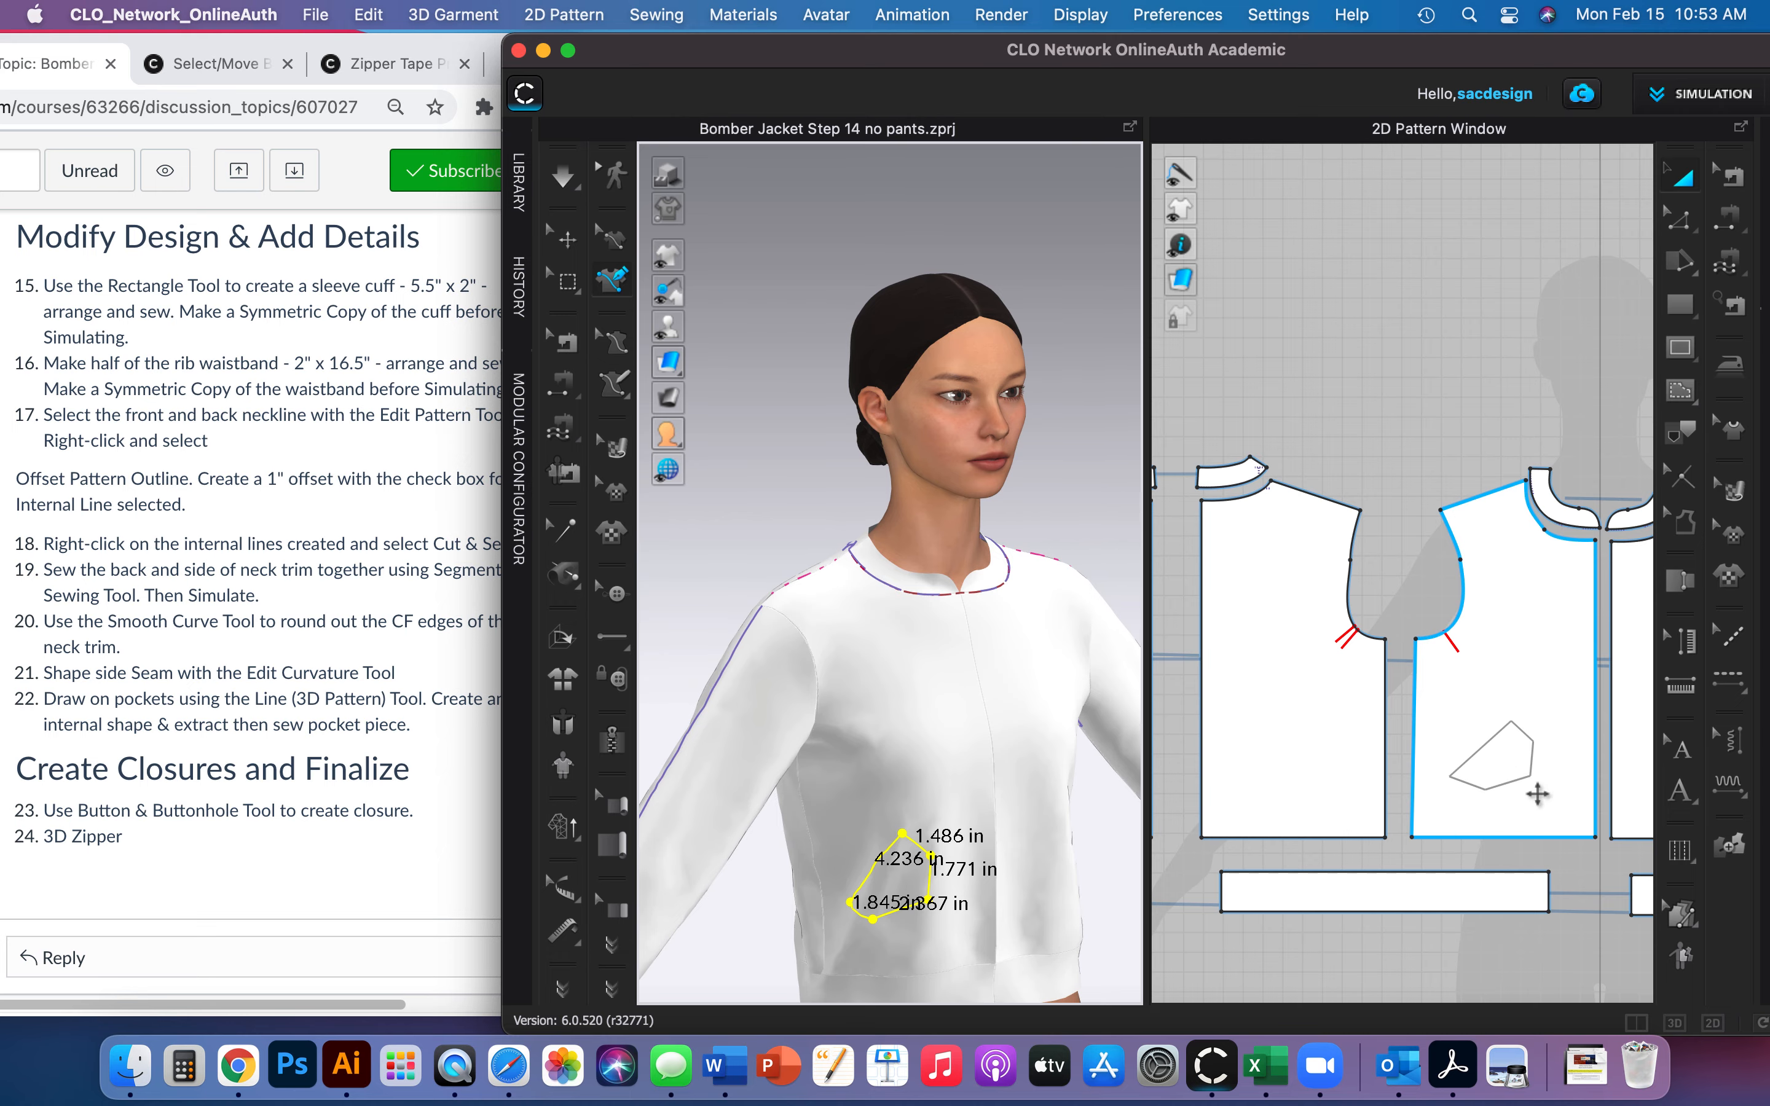
# Try to select the pocket outline with the Select/Move tool and reach its conversion options.
pyautogui.scroll(-5, 1466, 680)
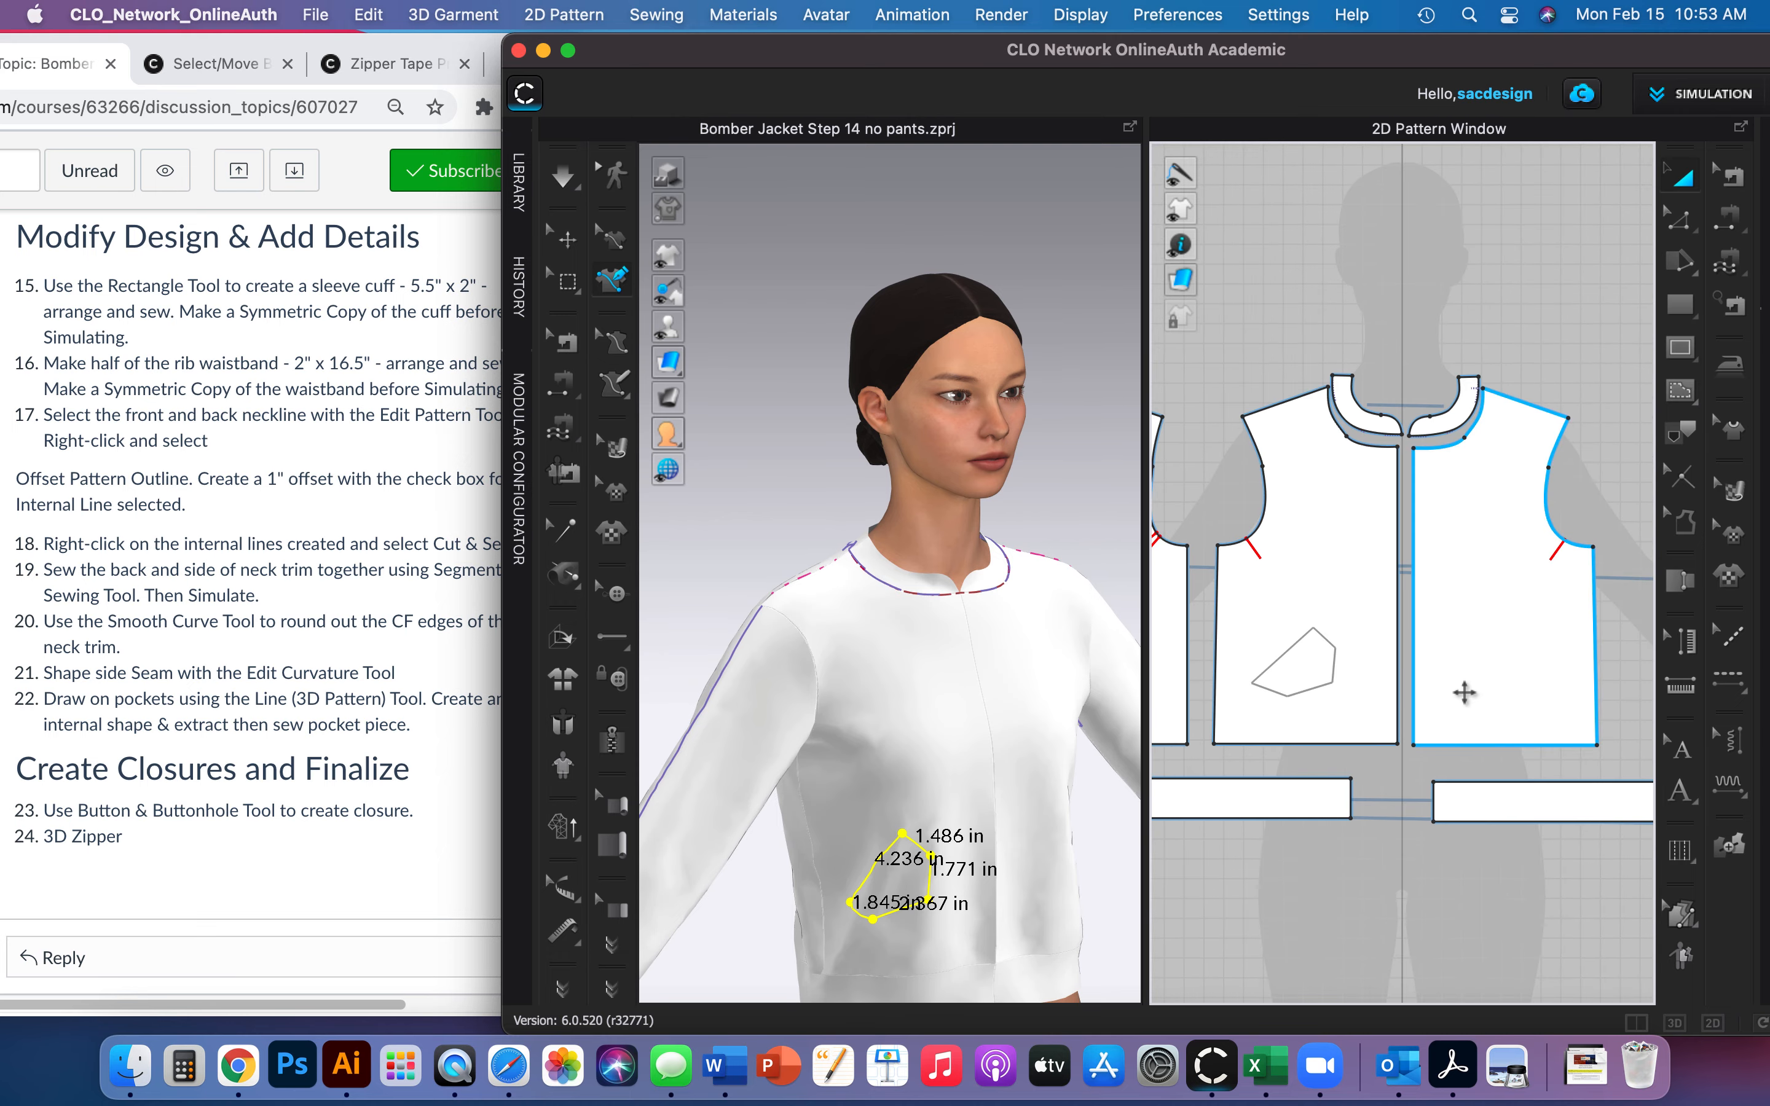
pyautogui.scroll(10, 1466, 704)
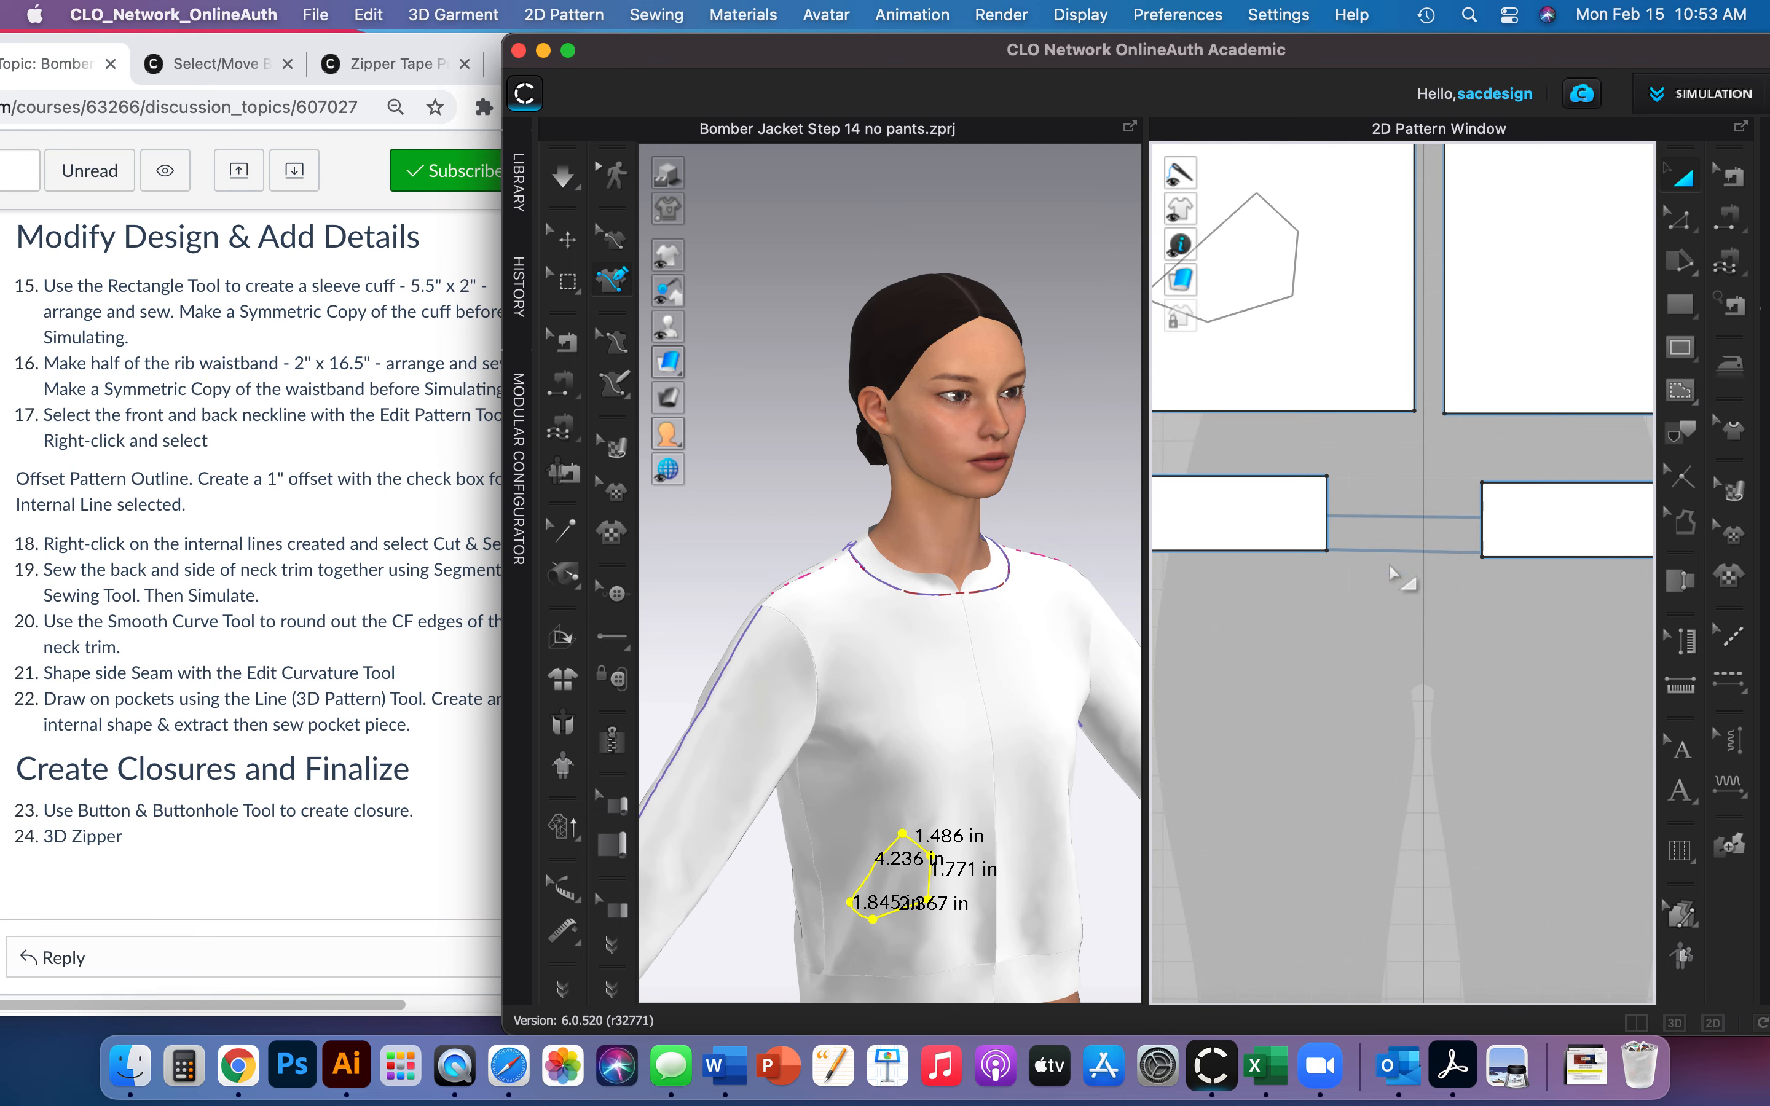
pyautogui.click(1581, 313)
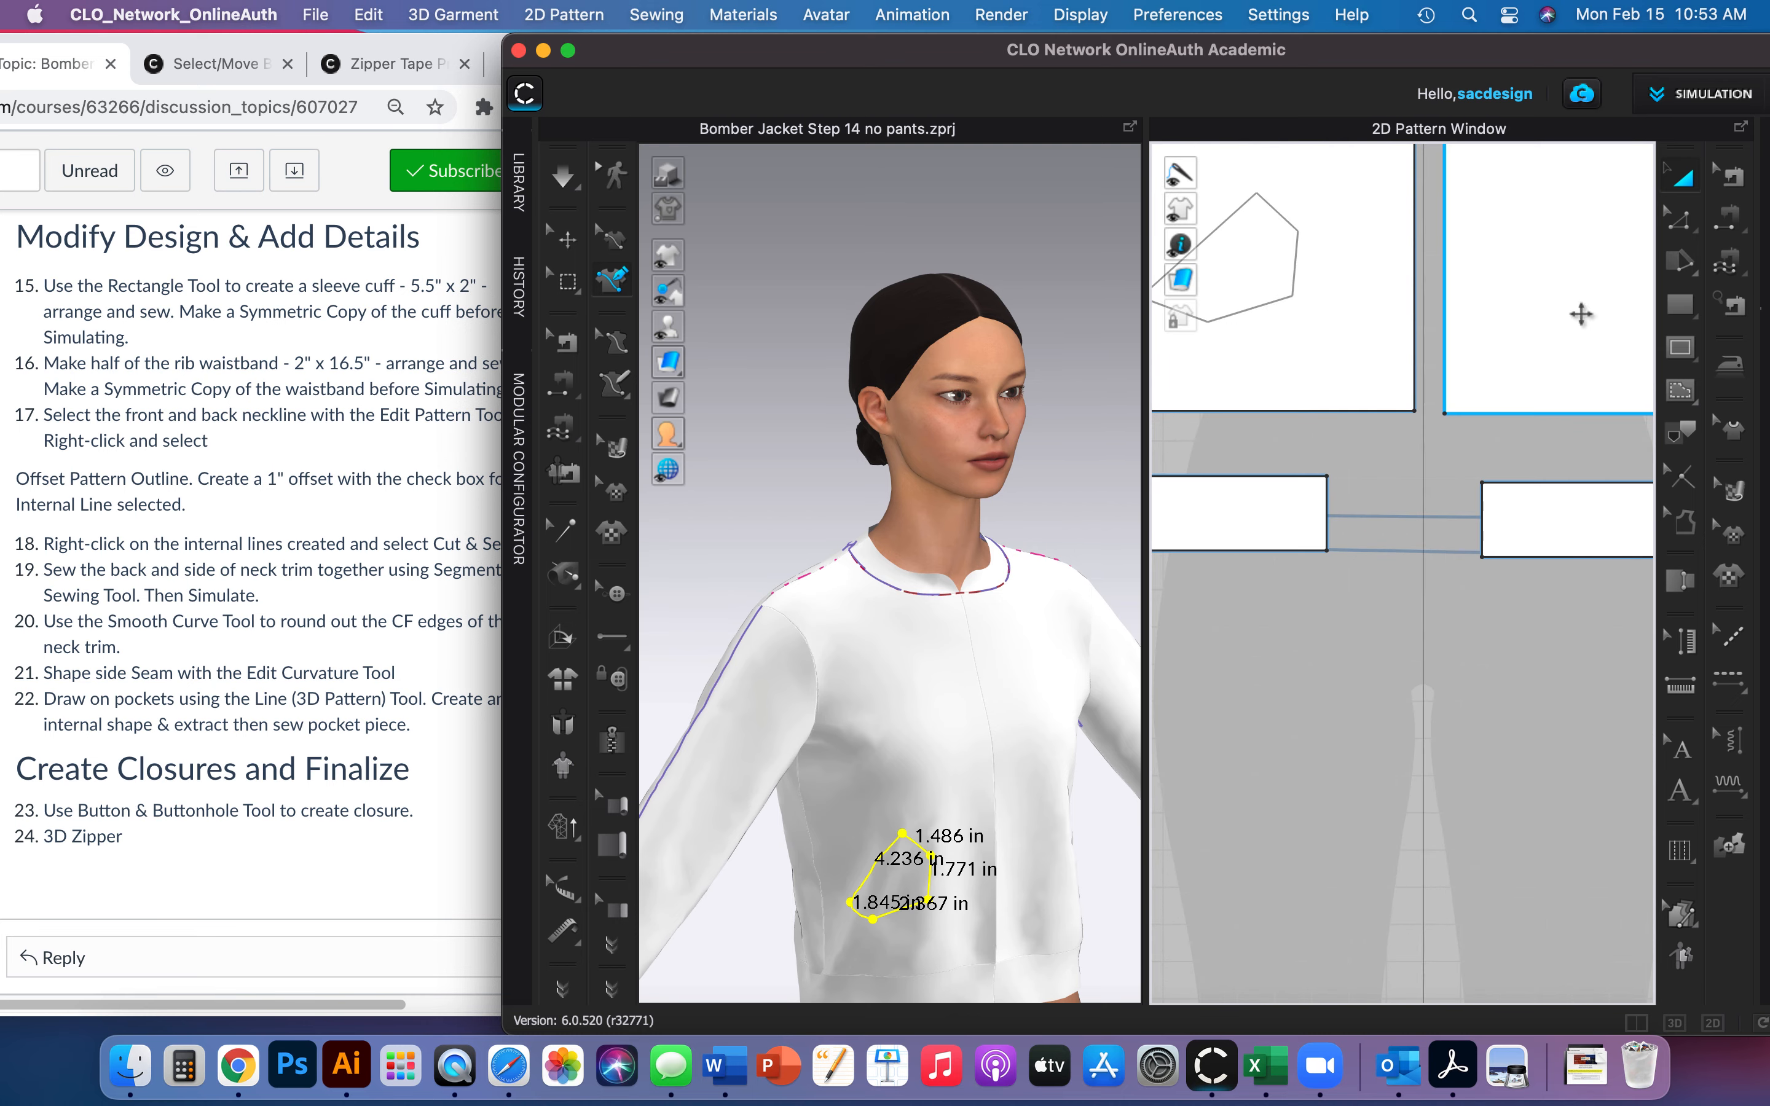
pyautogui.scroll(-5, 1386, 642)
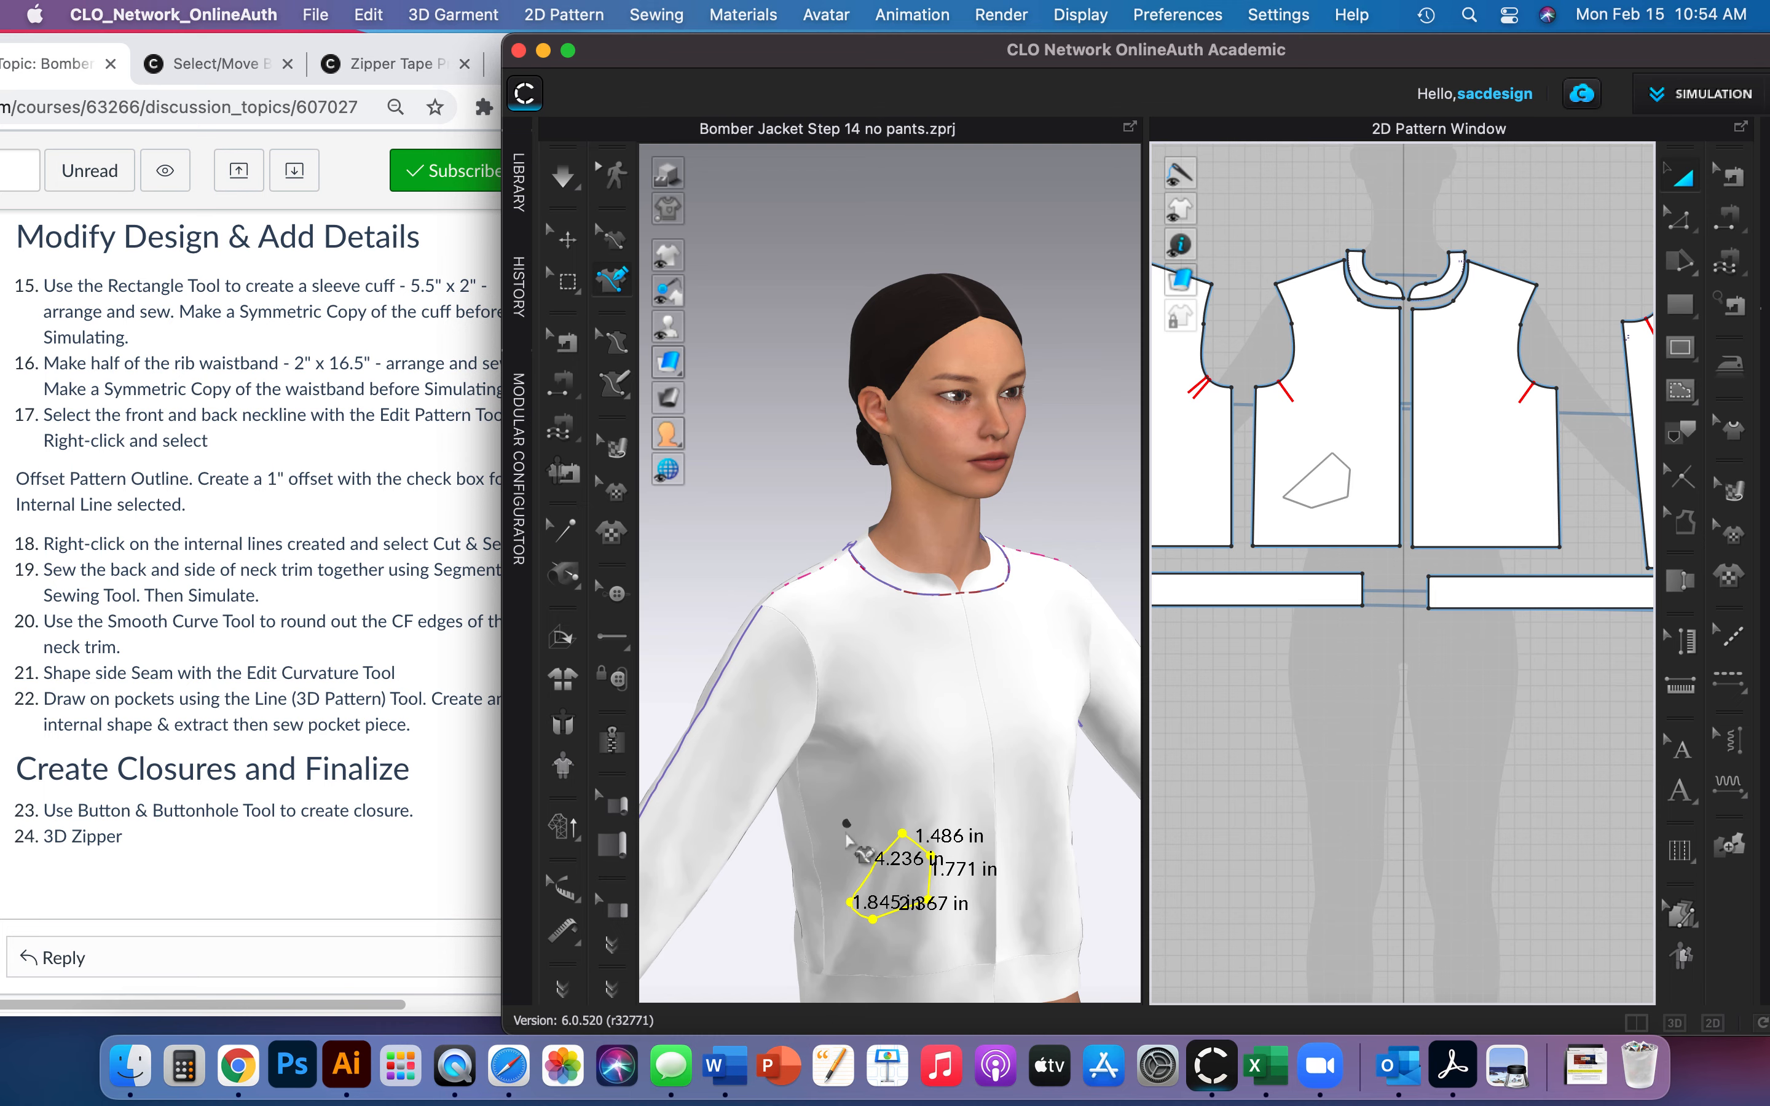
pyautogui.click(573, 241)
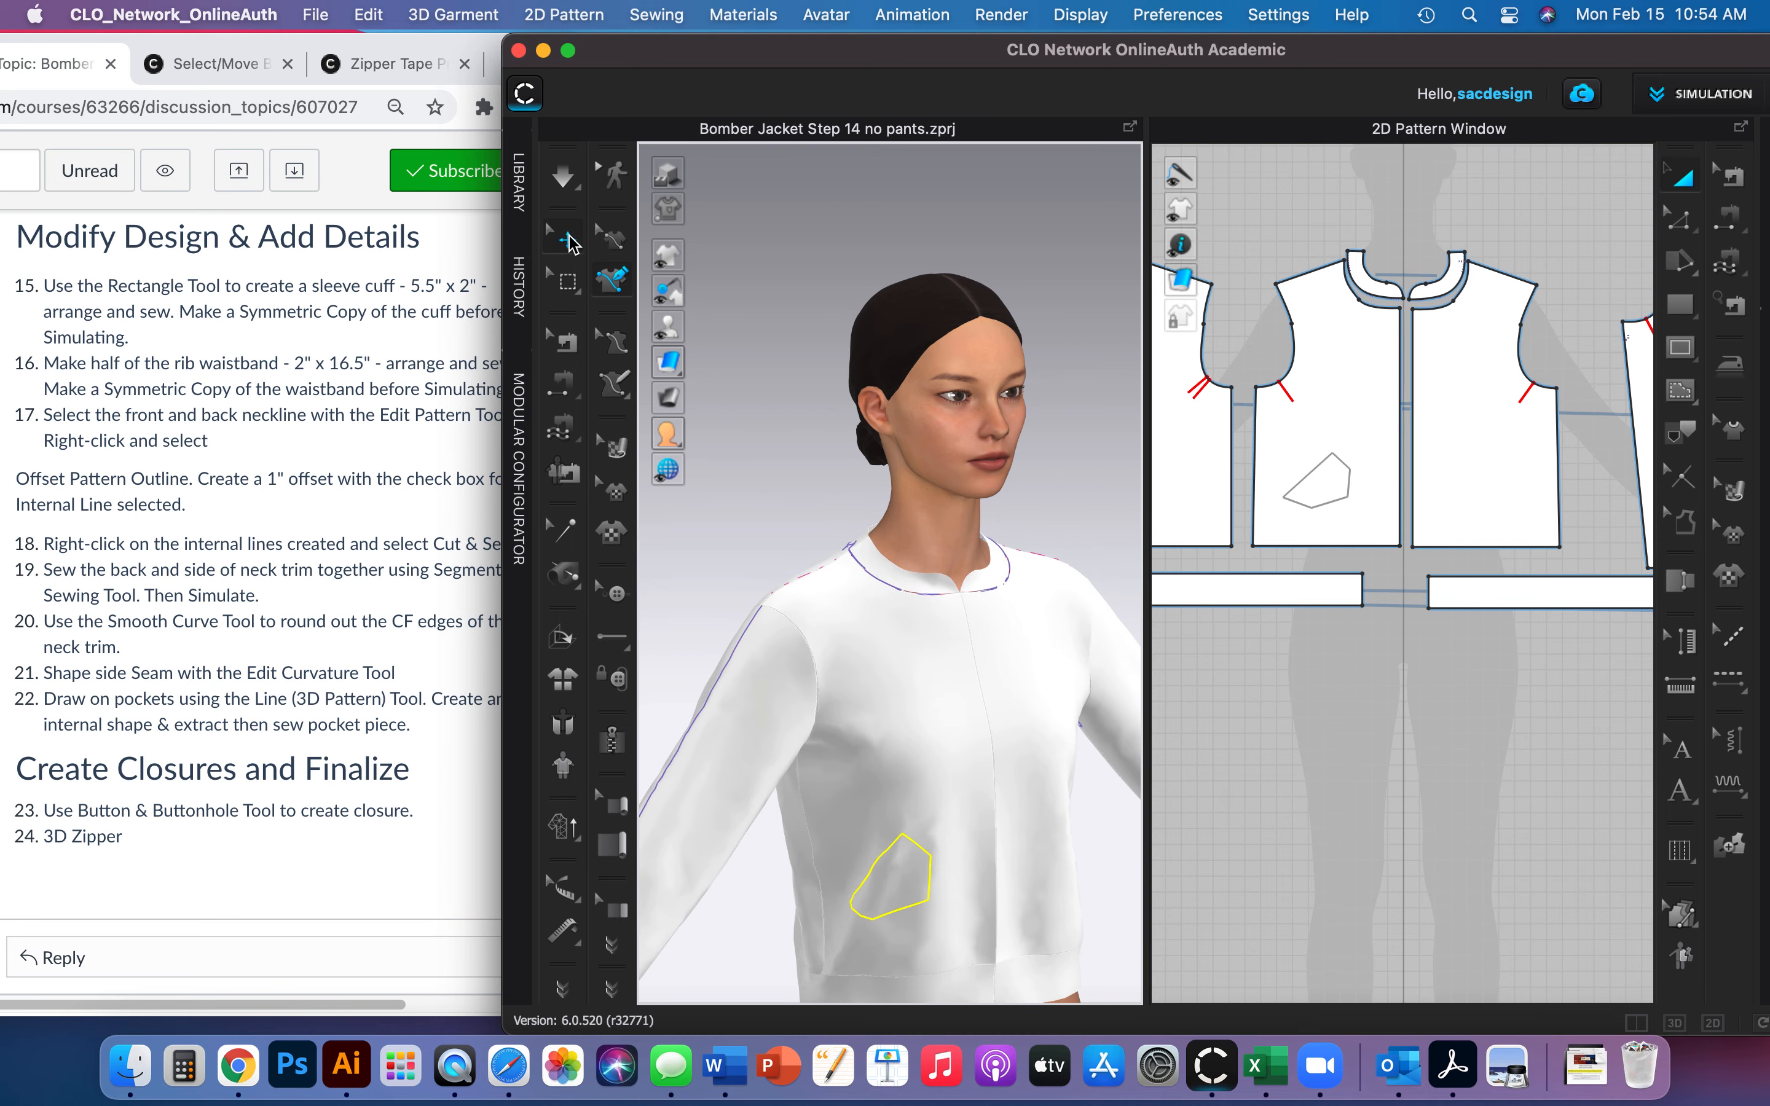
pyautogui.click(1331, 465)
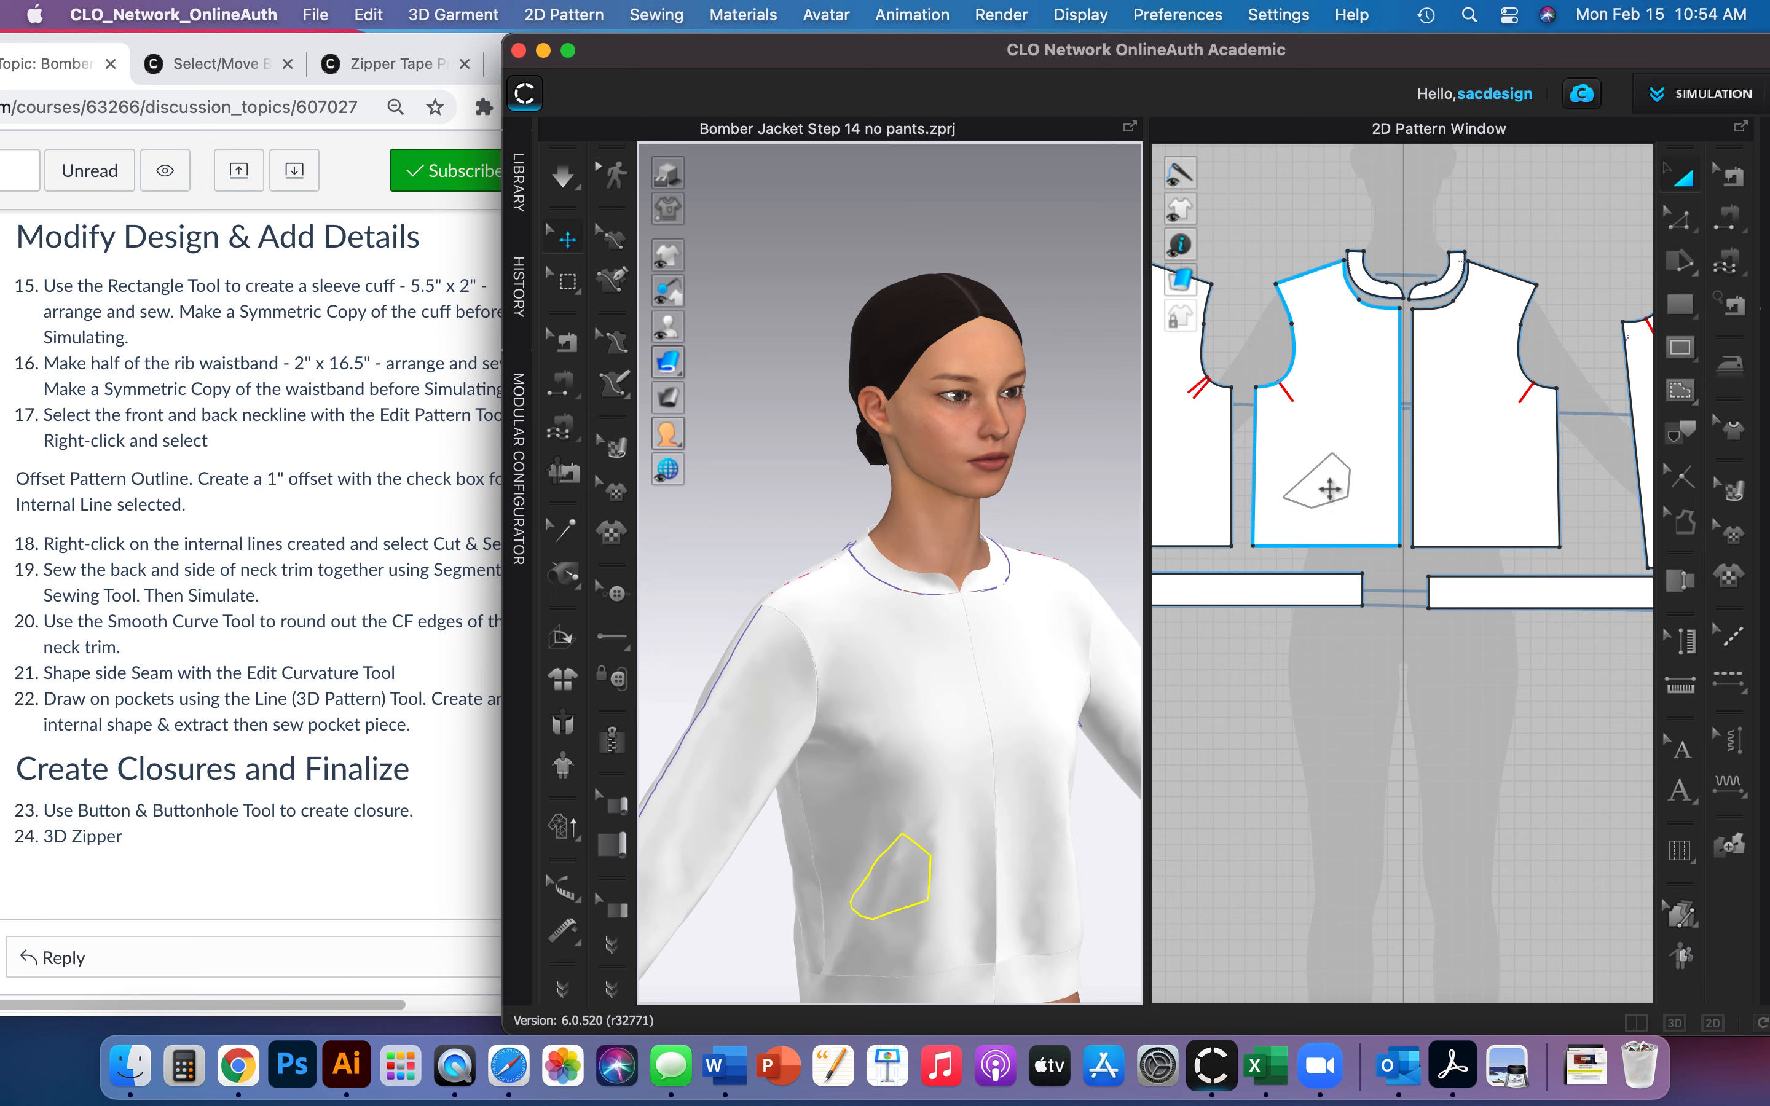
pyautogui.click(1273, 629)
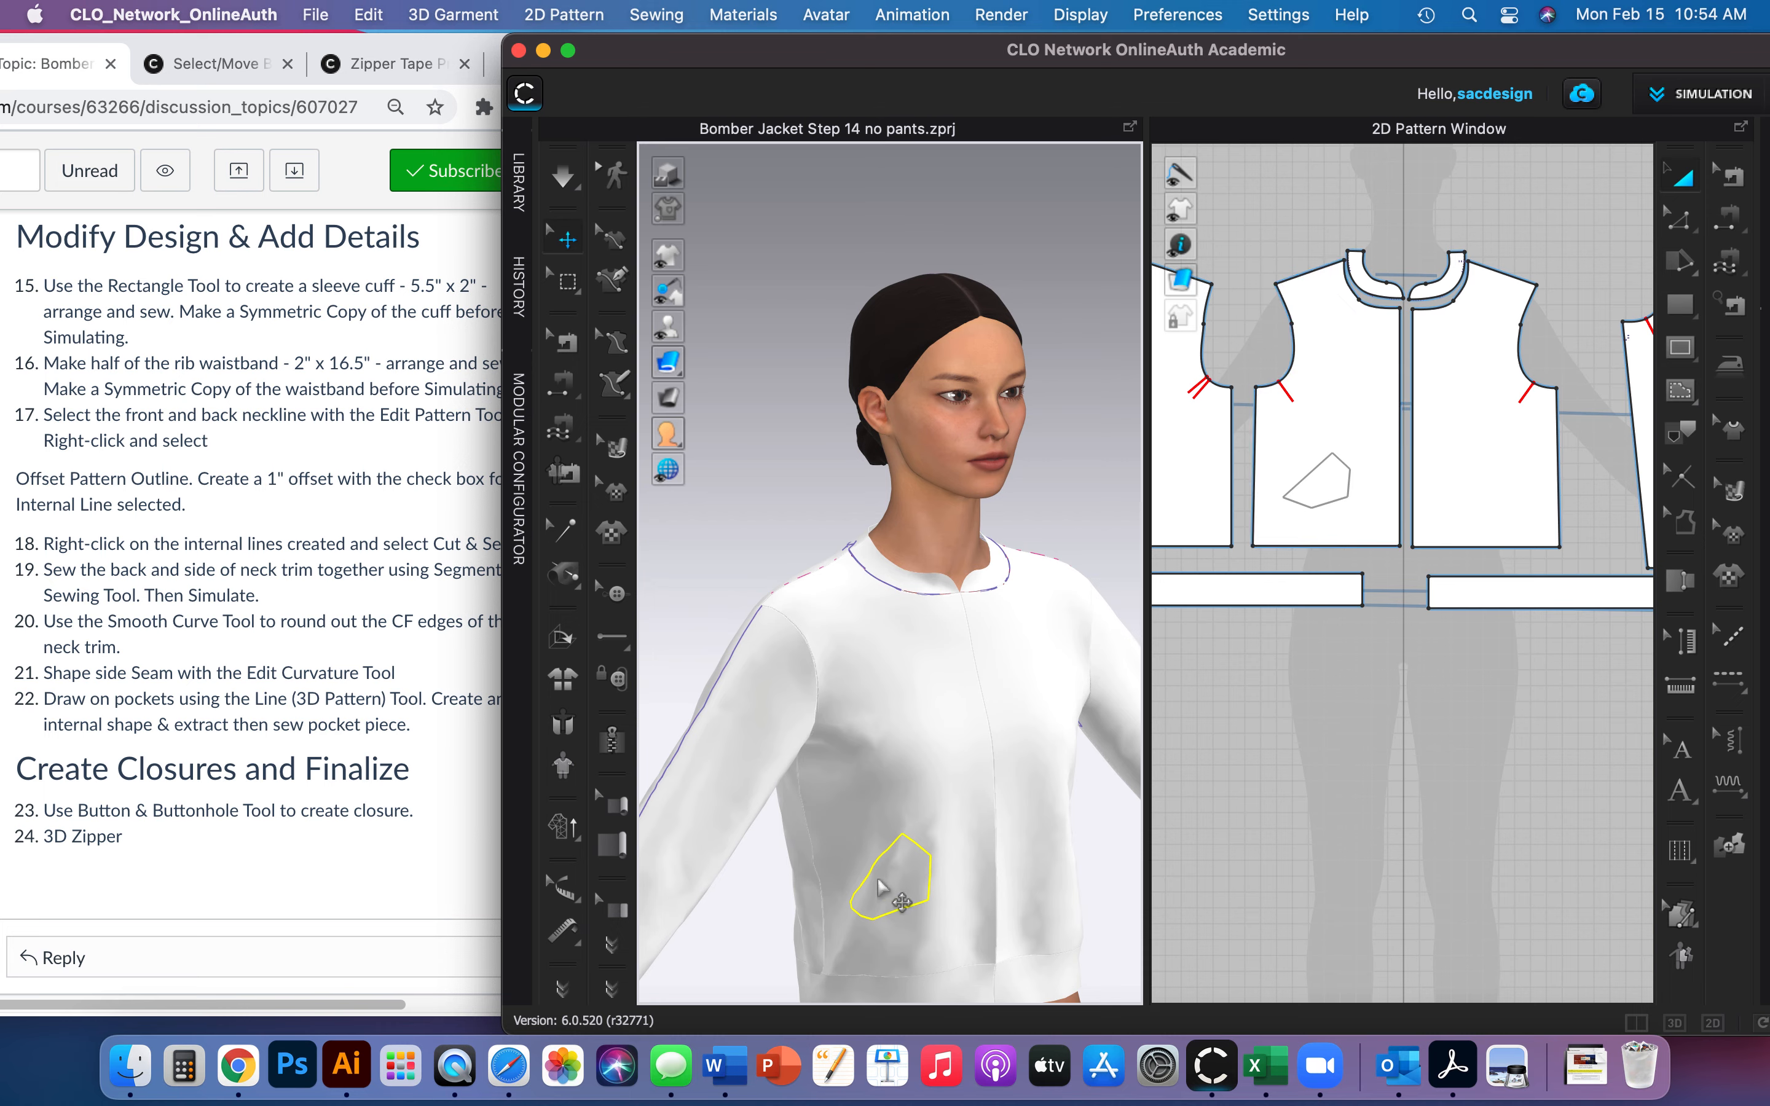
pyautogui.rightClick(897, 916)
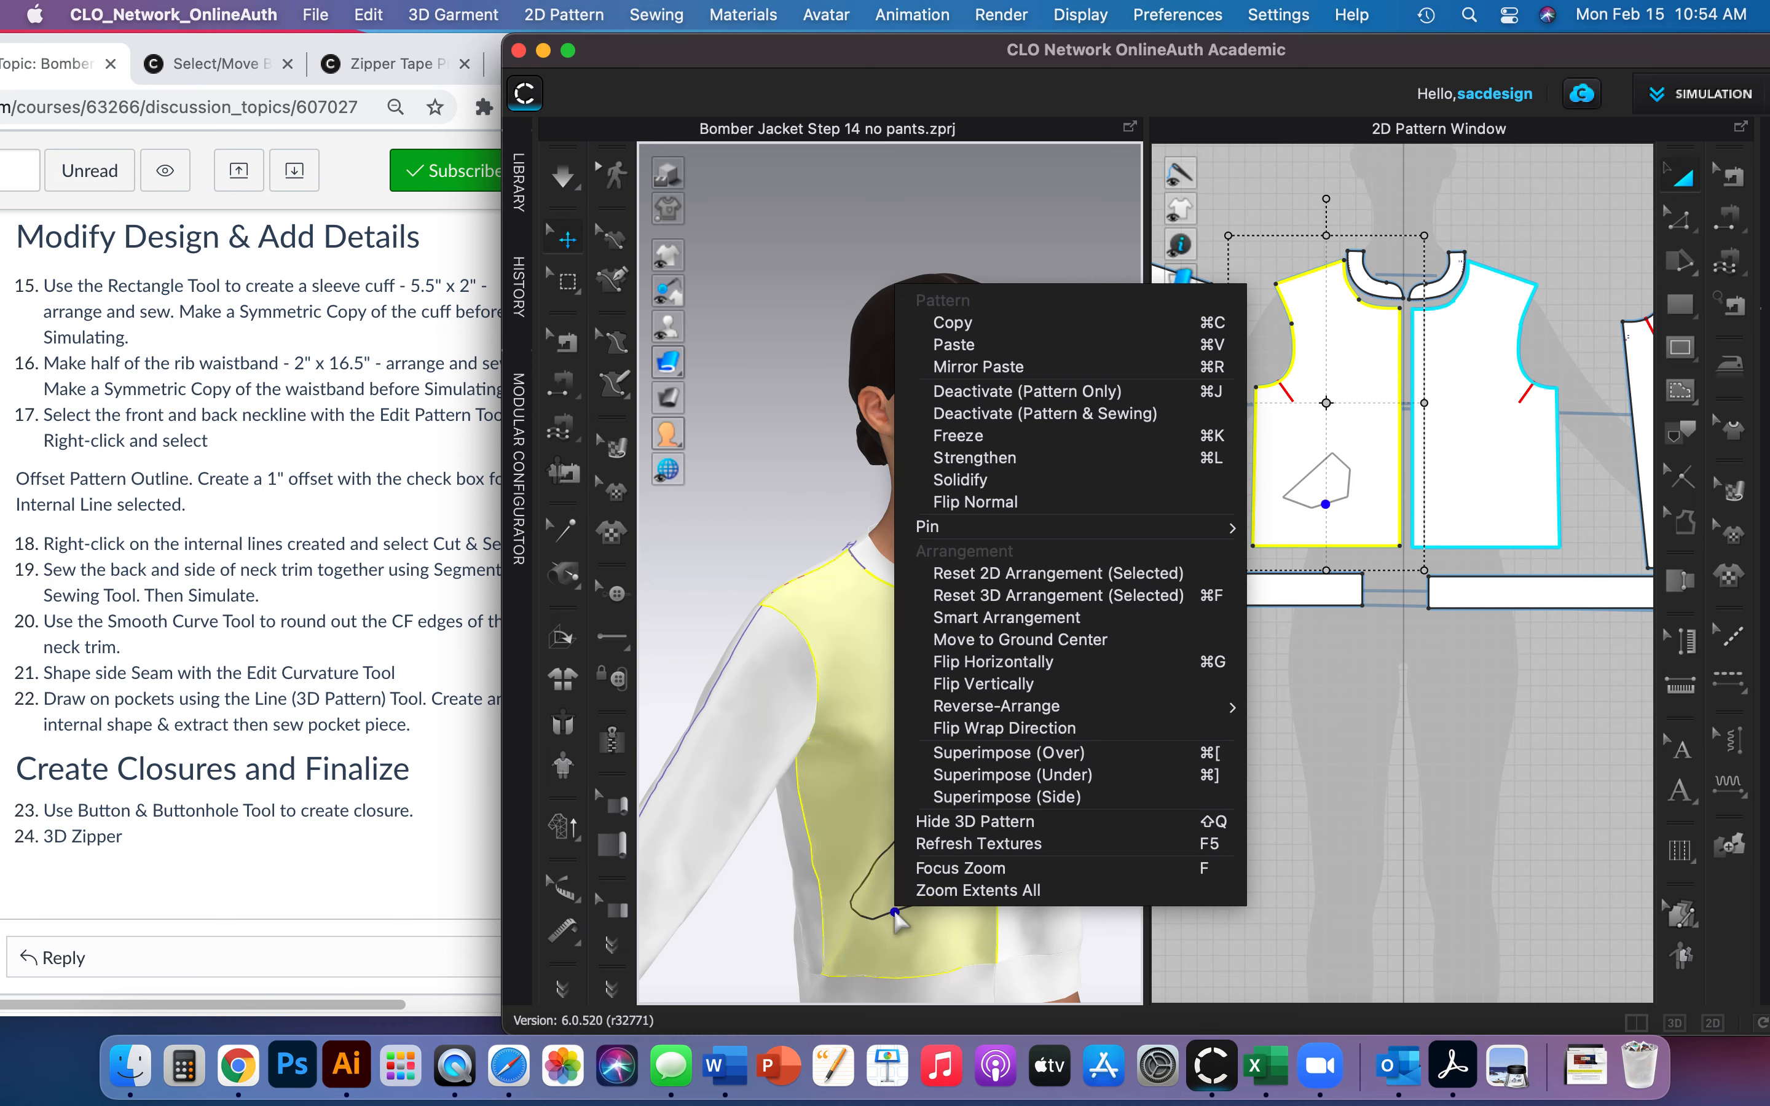
pyautogui.click(1378, 796)
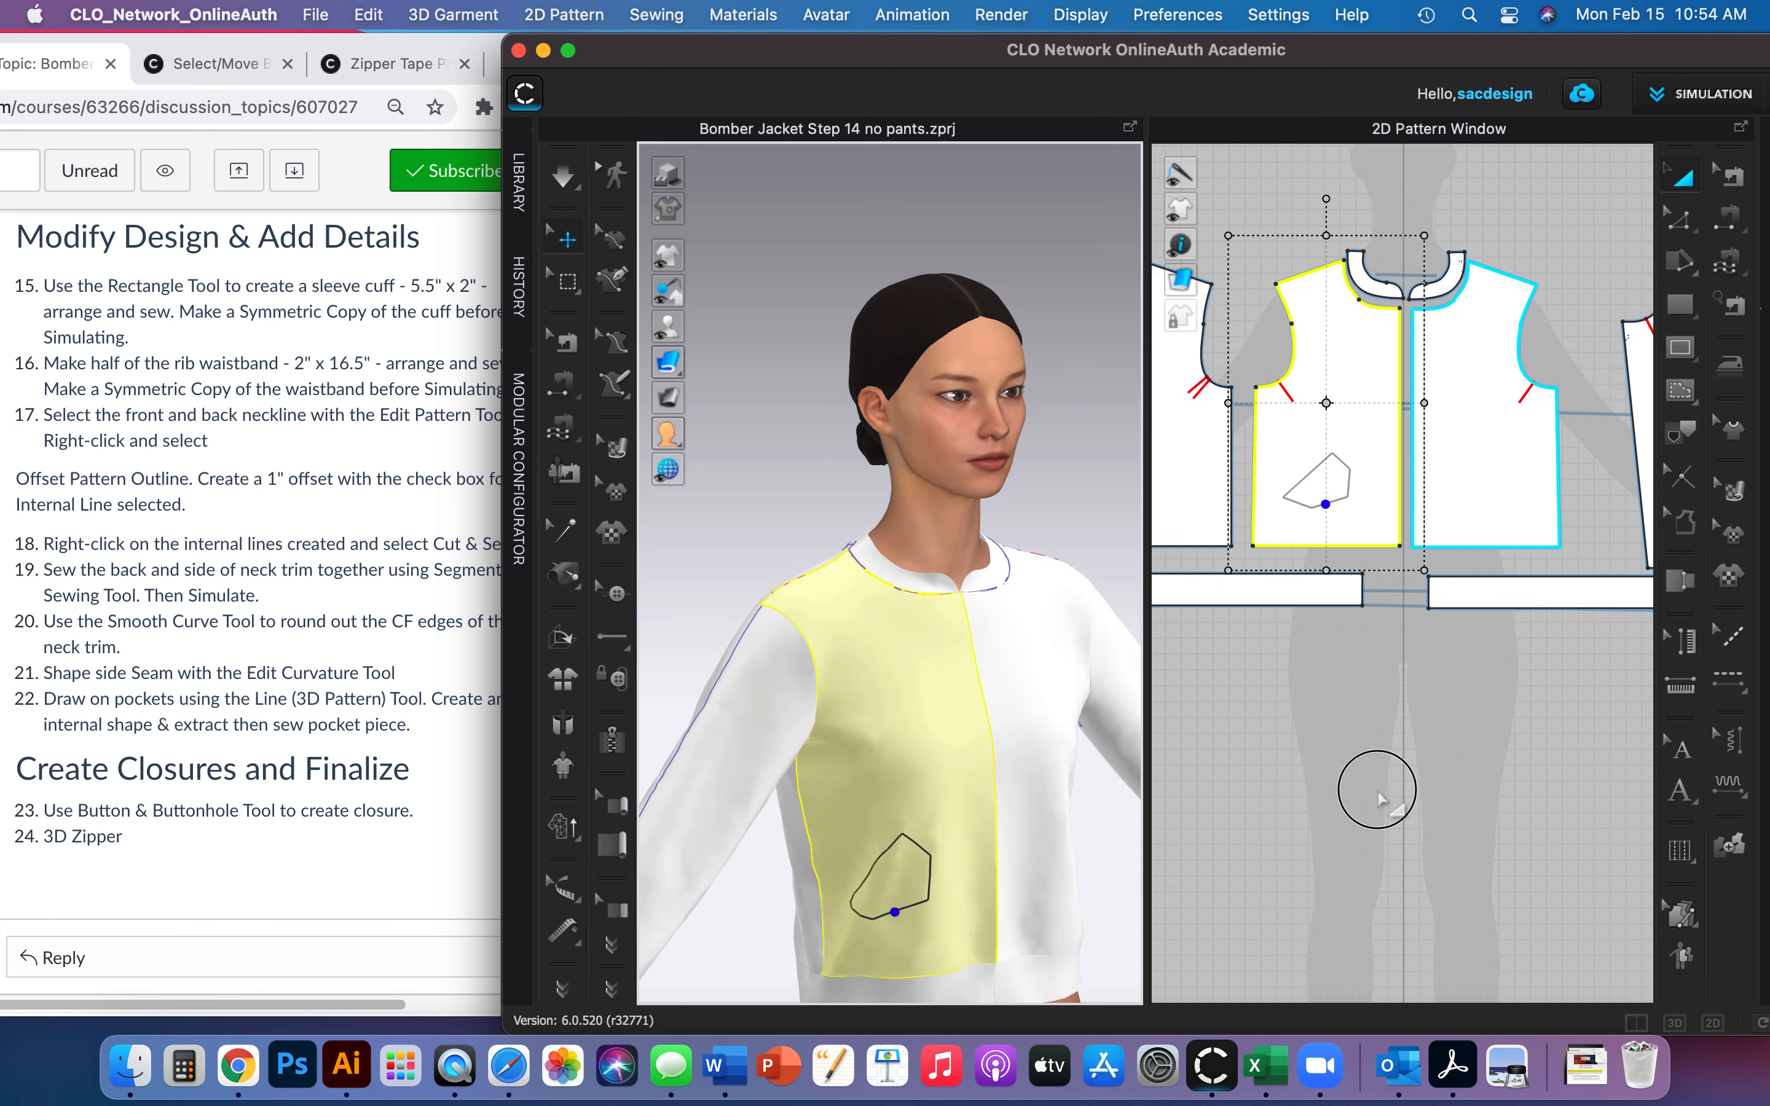
pyautogui.click(1343, 472)
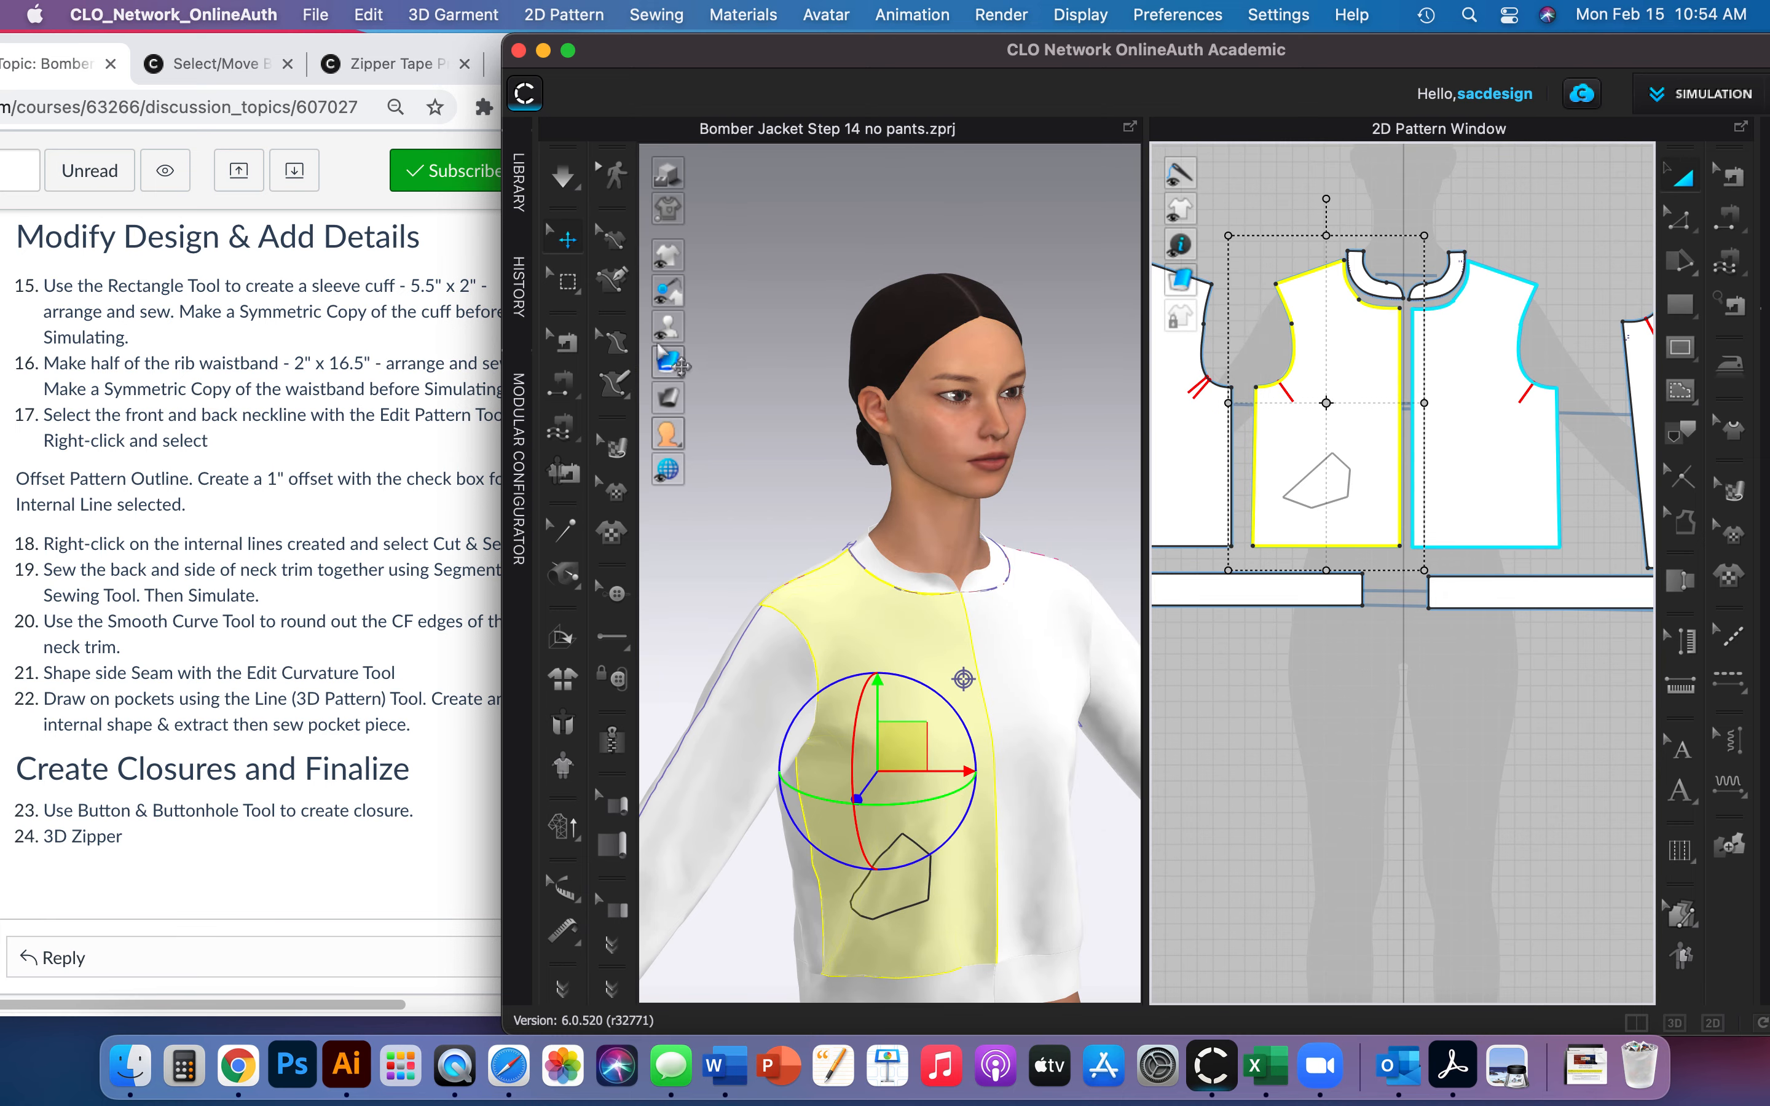
# Select all five segments of the 3D pocket outline and convert them to an internal shape on the front.
pyautogui.click(613, 242)
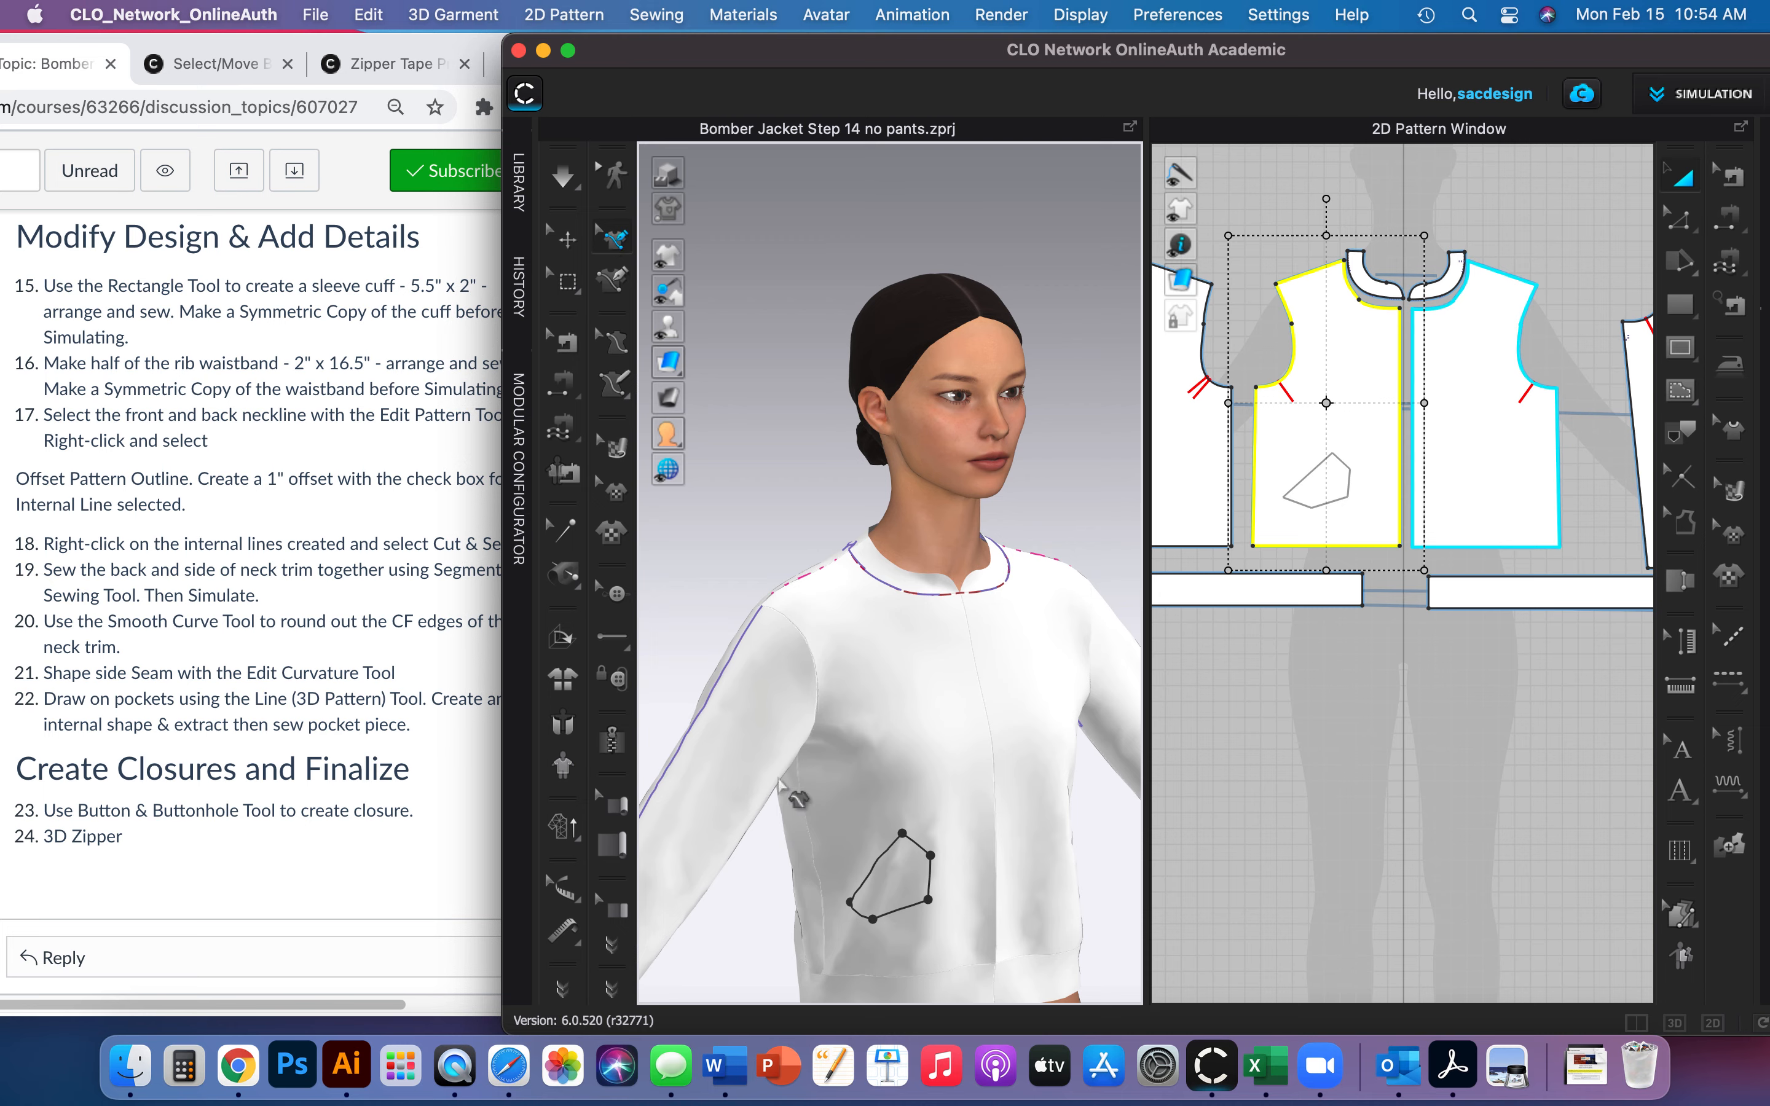
pyautogui.click(865, 882)
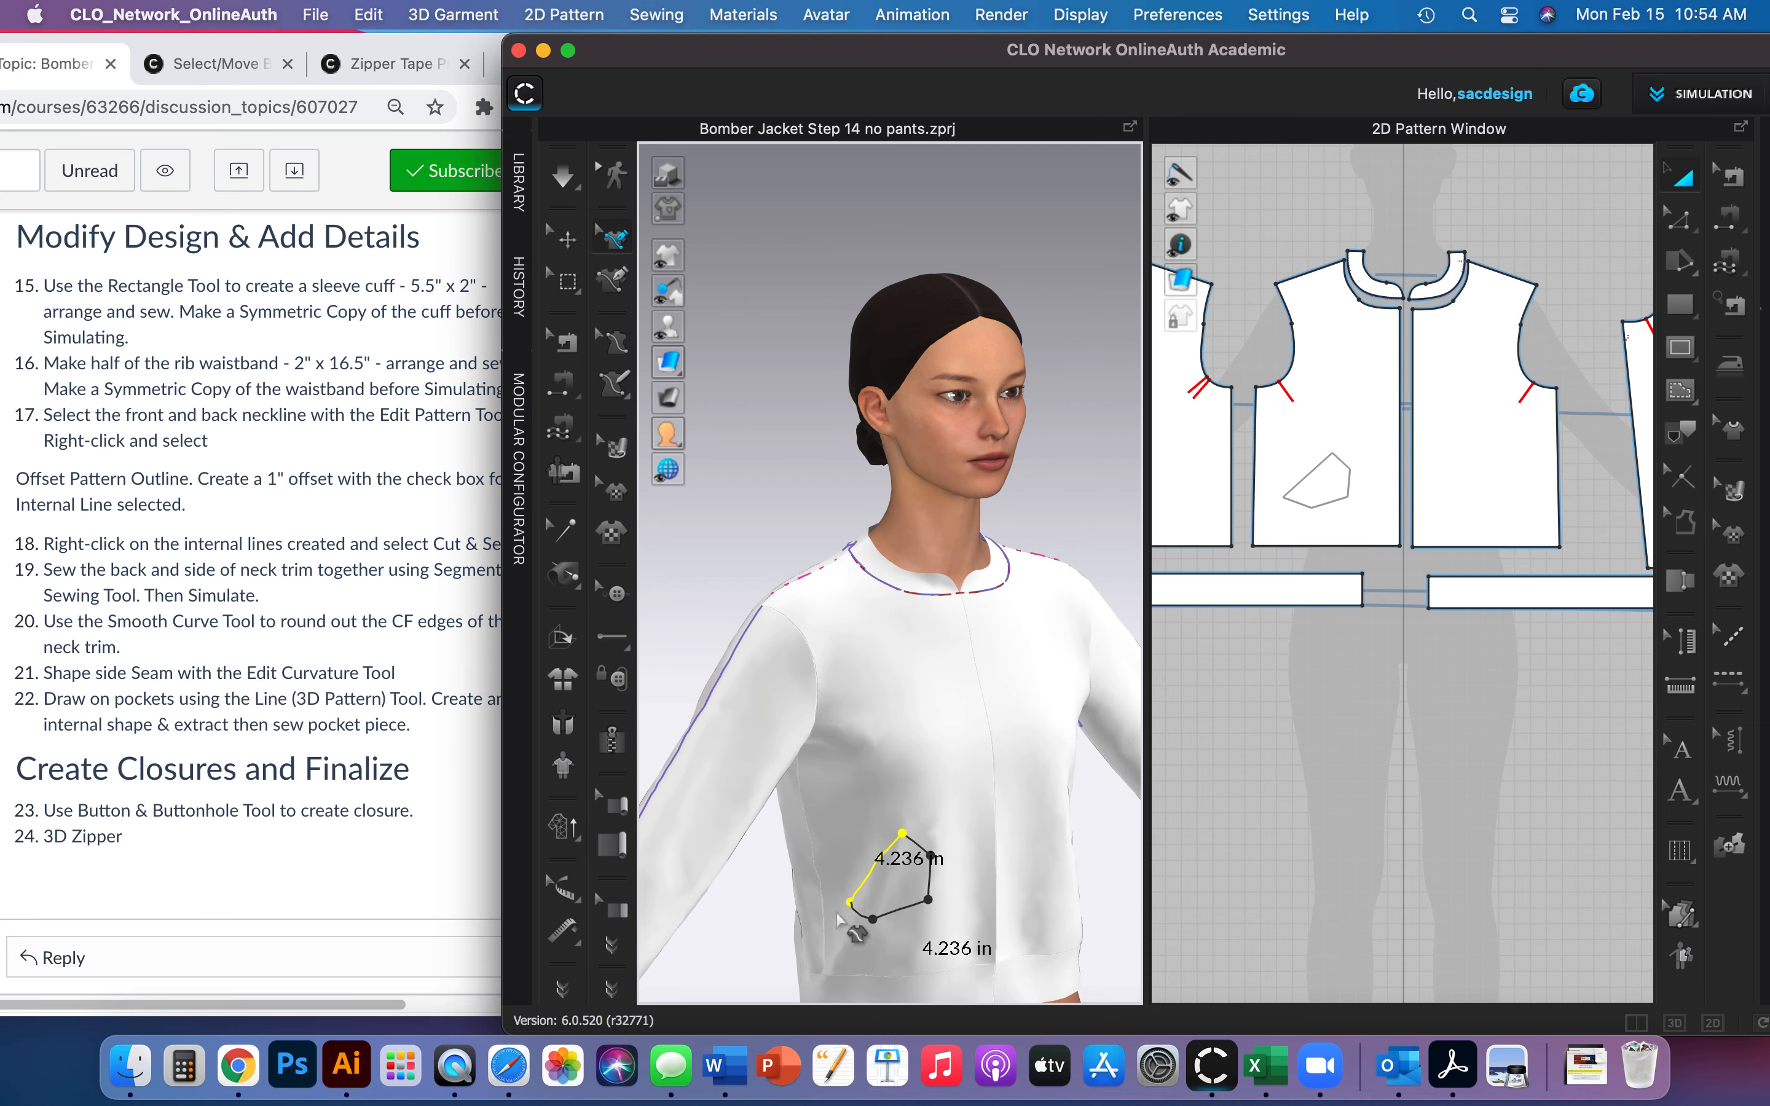
pyautogui.keyDown('shift'); pyautogui.click(859, 912); pyautogui.keyUp('shift')
pyautogui.keyDown('shift'); pyautogui.click(908, 911); pyautogui.keyUp('shift')
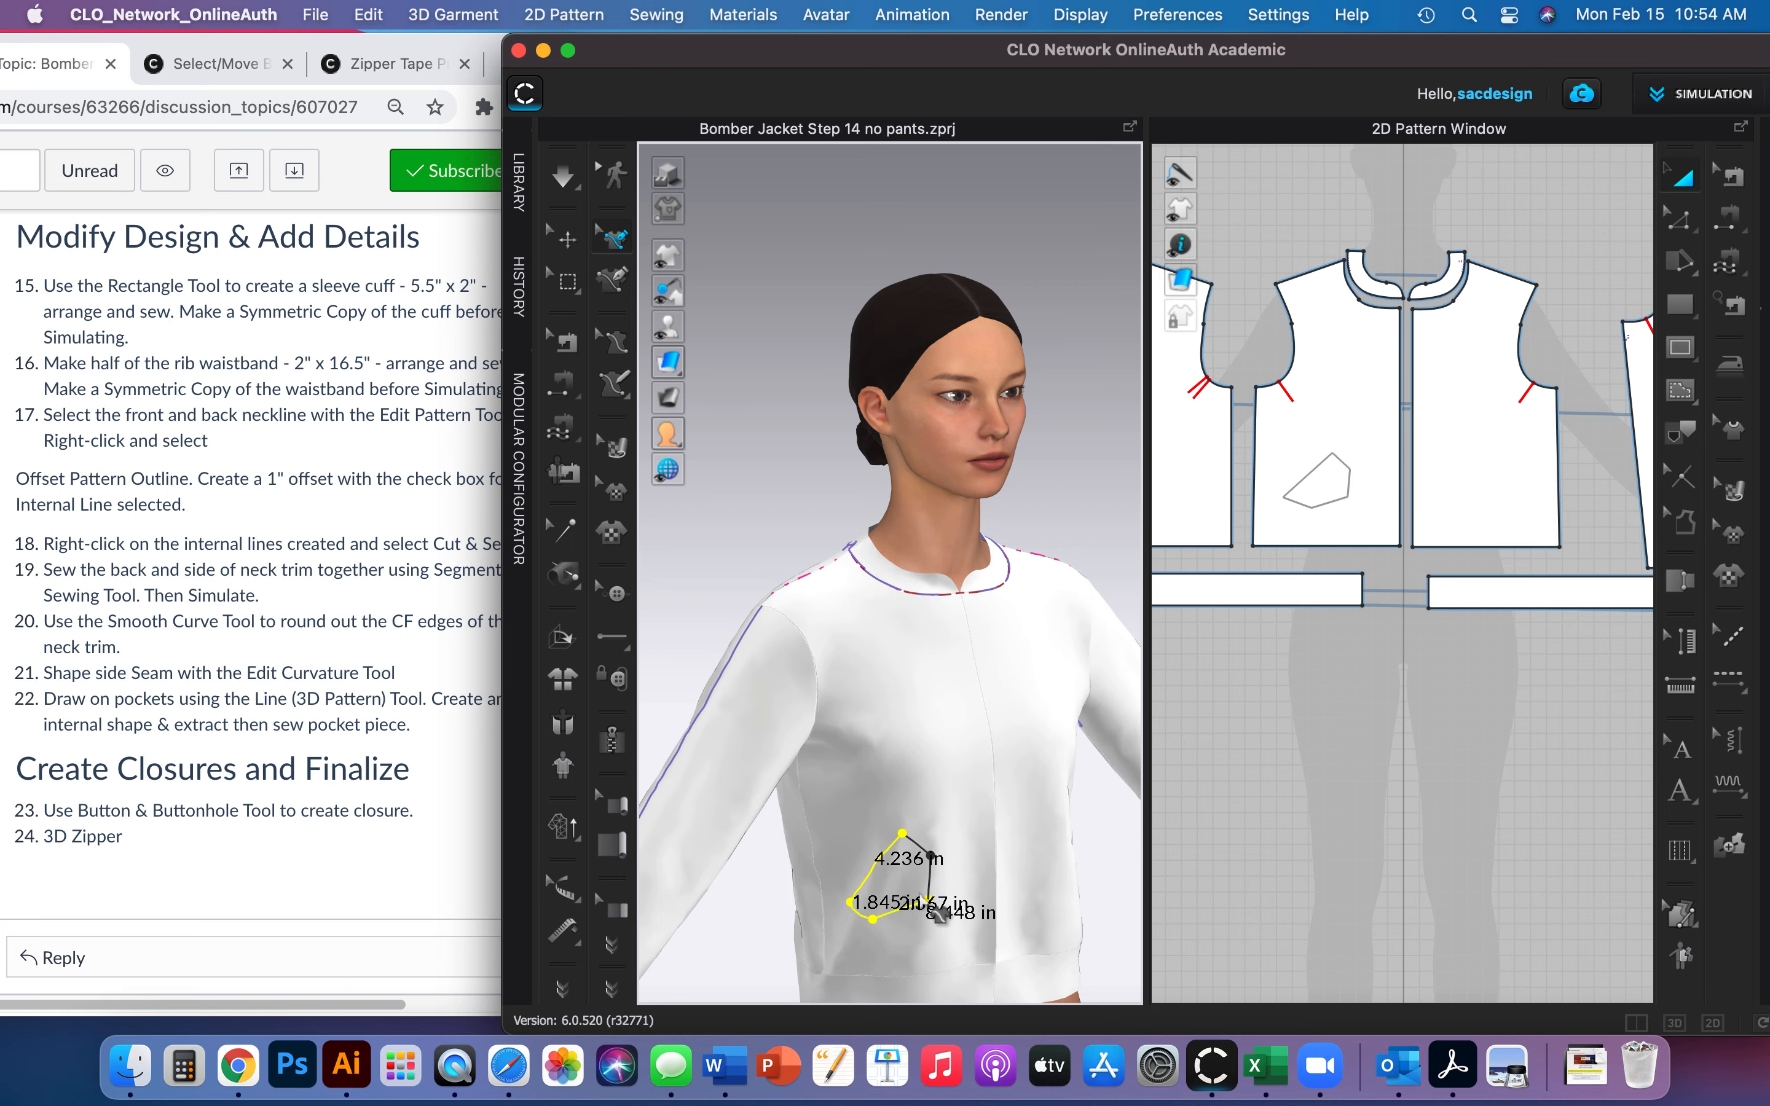
pyautogui.keyDown('shift'); pyautogui.click(928, 878); pyautogui.keyUp('shift')
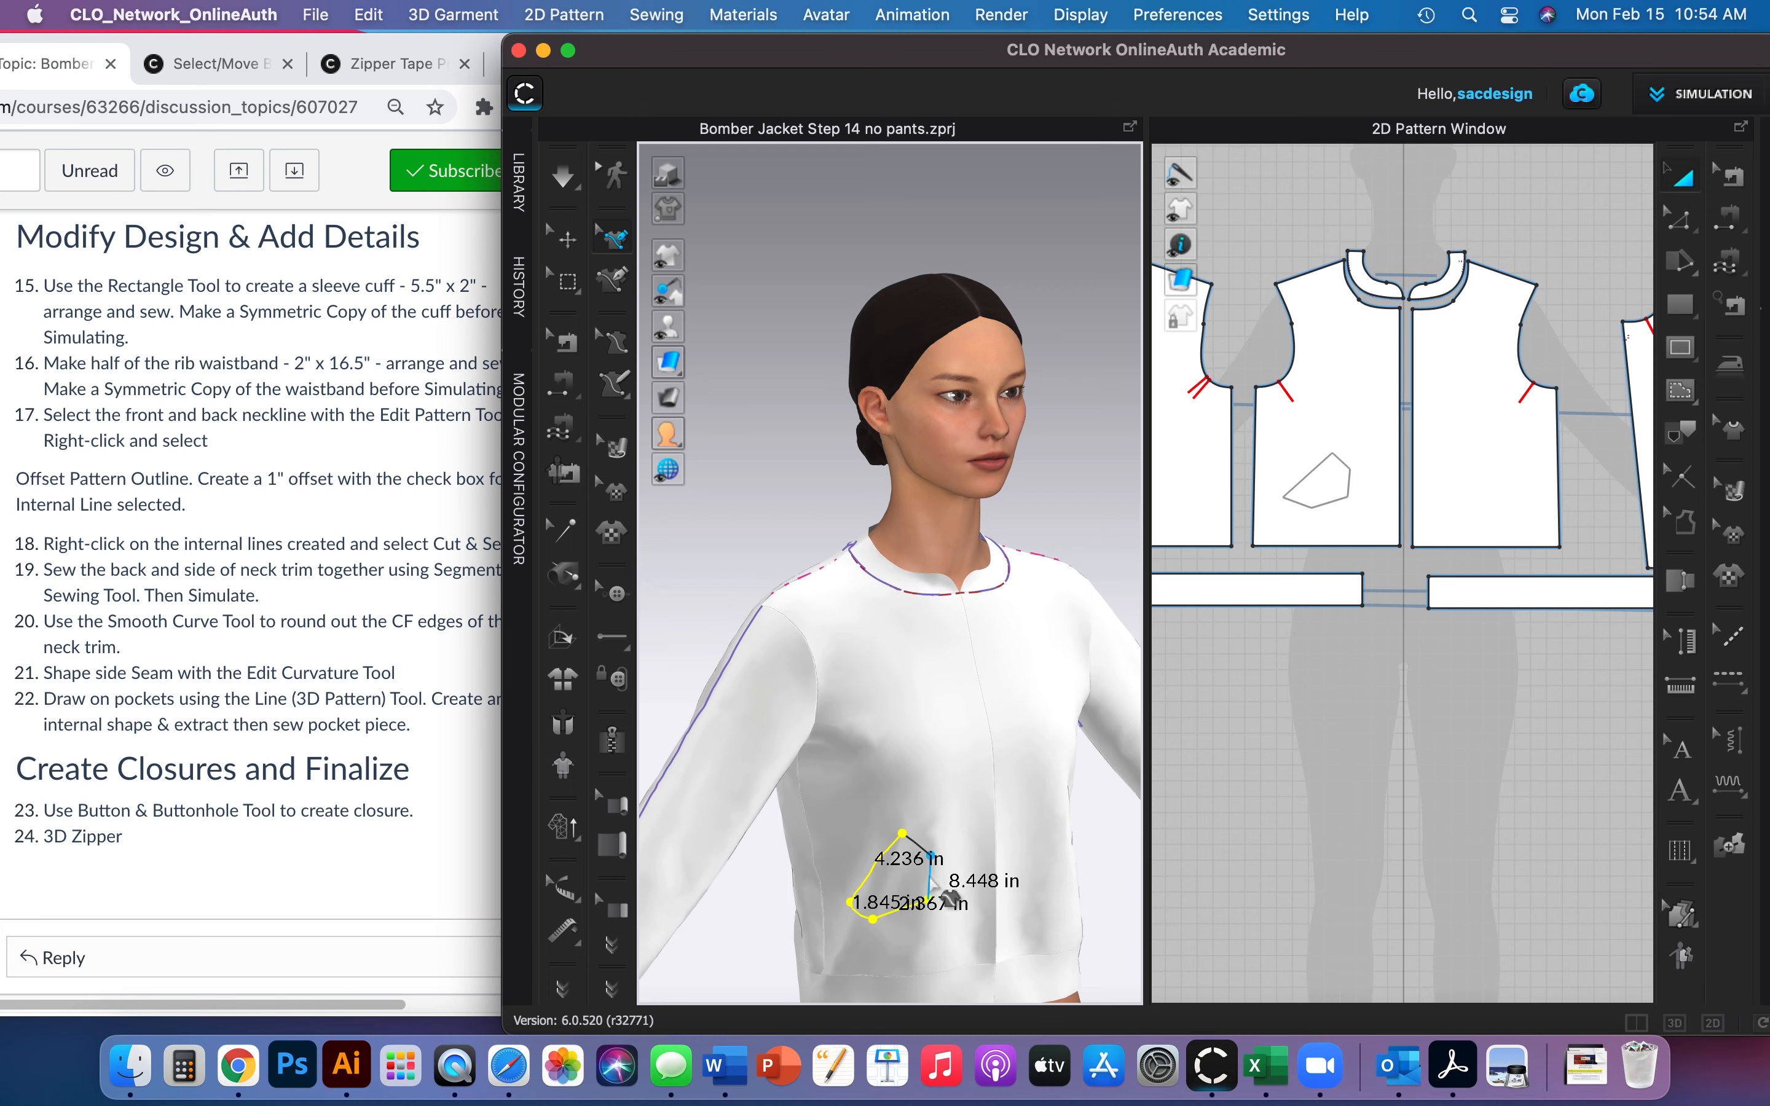
pyautogui.keyDown('shift'); pyautogui.click(917, 843); pyautogui.keyUp('shift')
pyautogui.rightClick(916, 842)
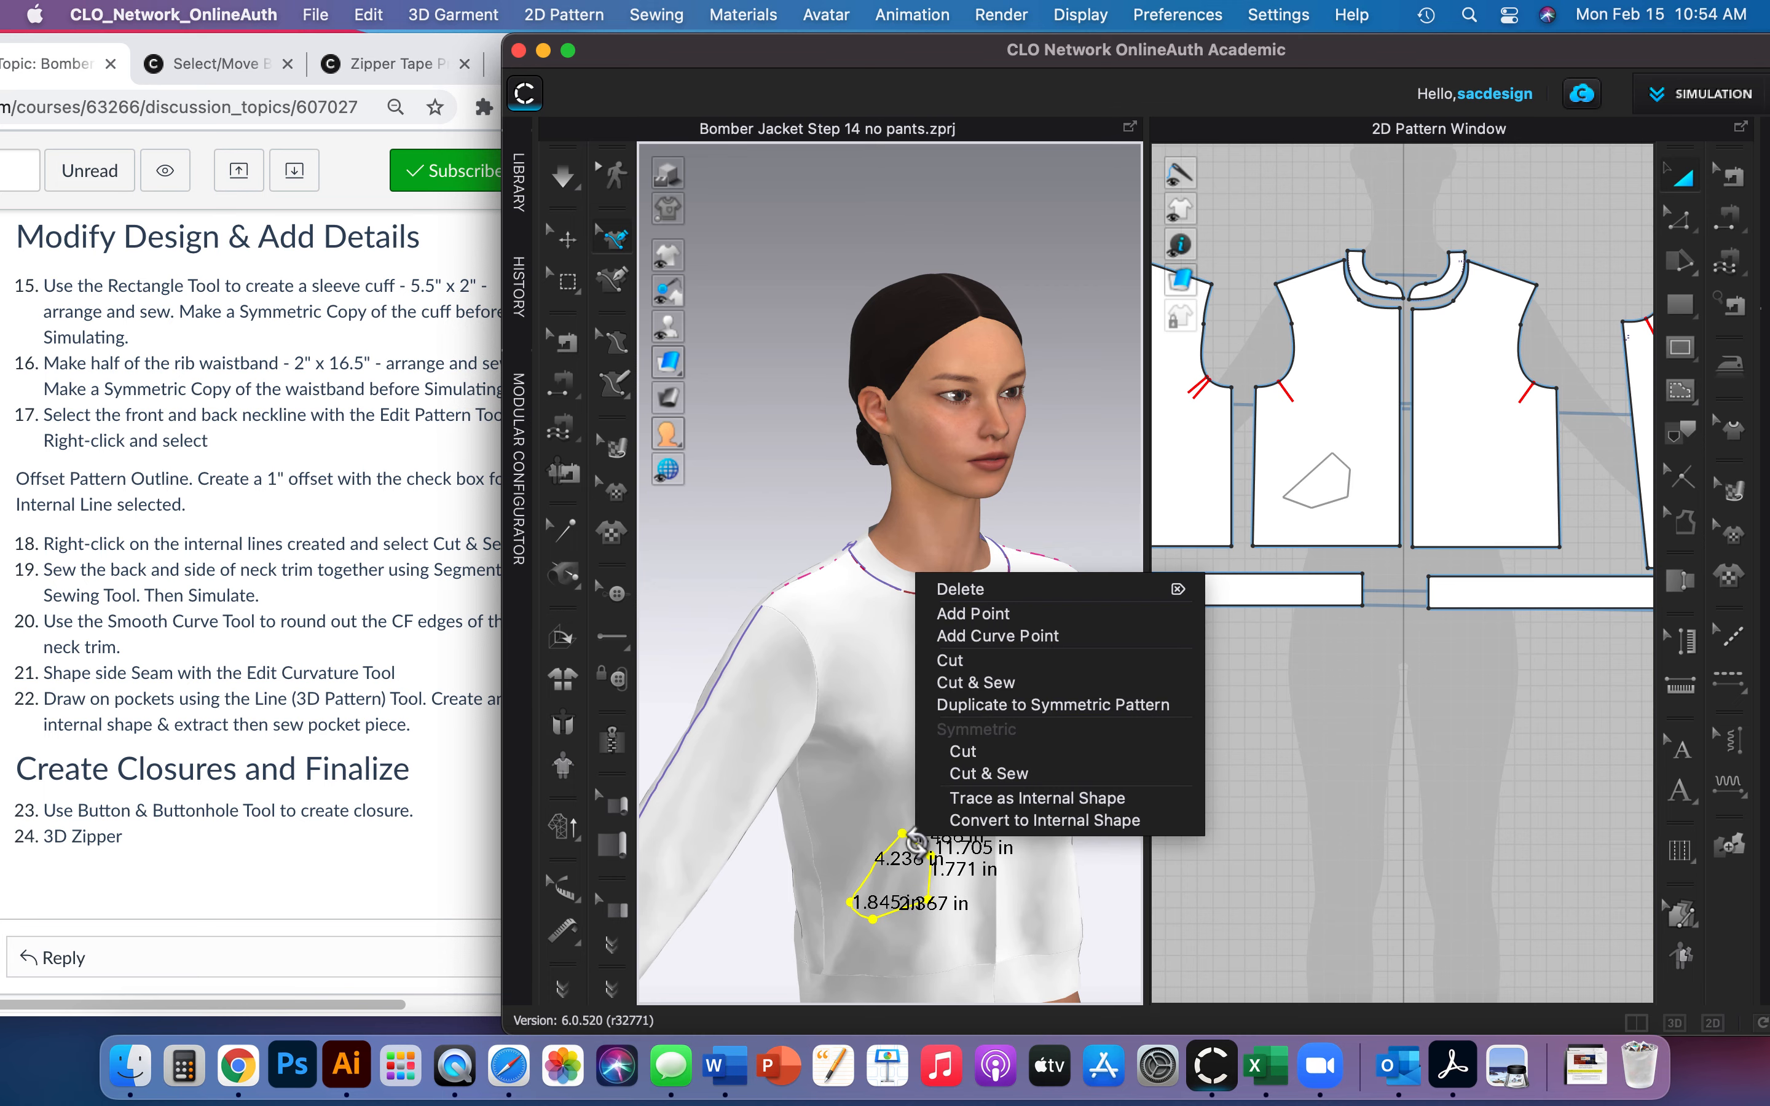
pyautogui.click(1138, 821)
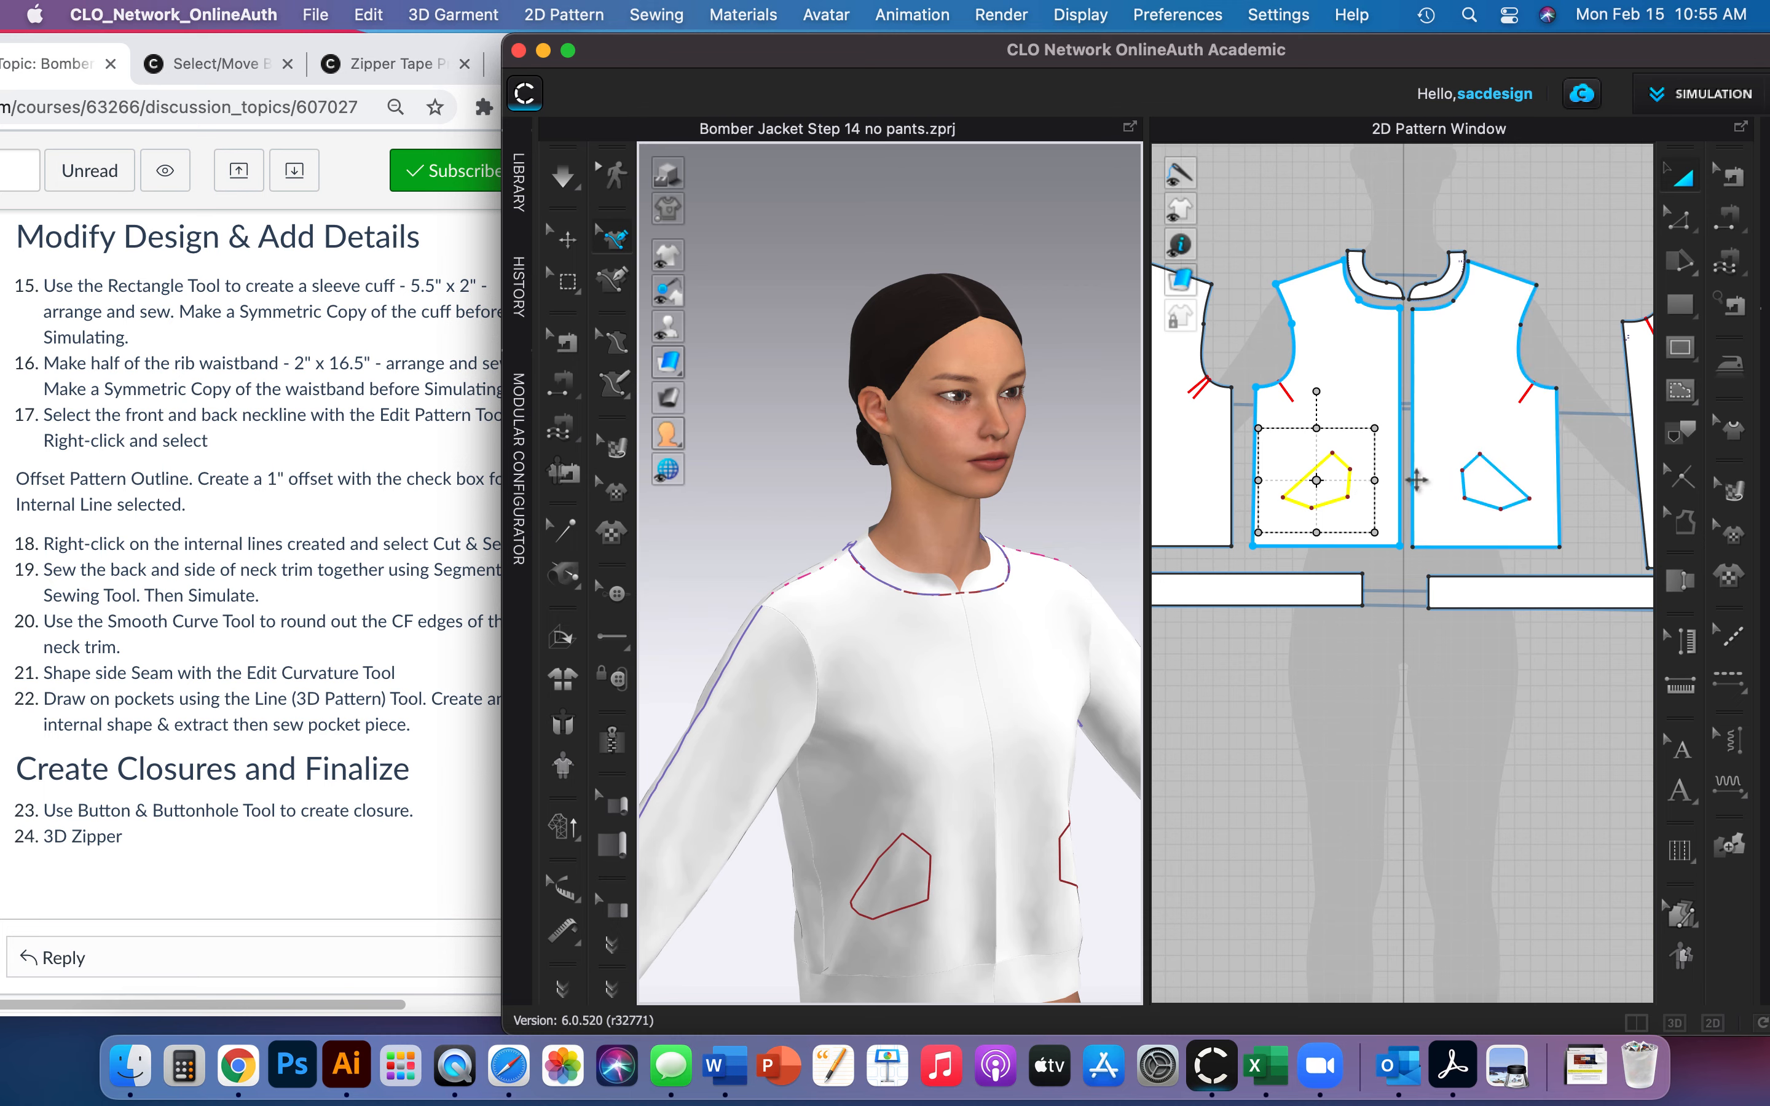
# Widen the 2D pattern view and frame the pocket's internal shape on the front piece.
pyautogui.scroll(6, 1417, 480)
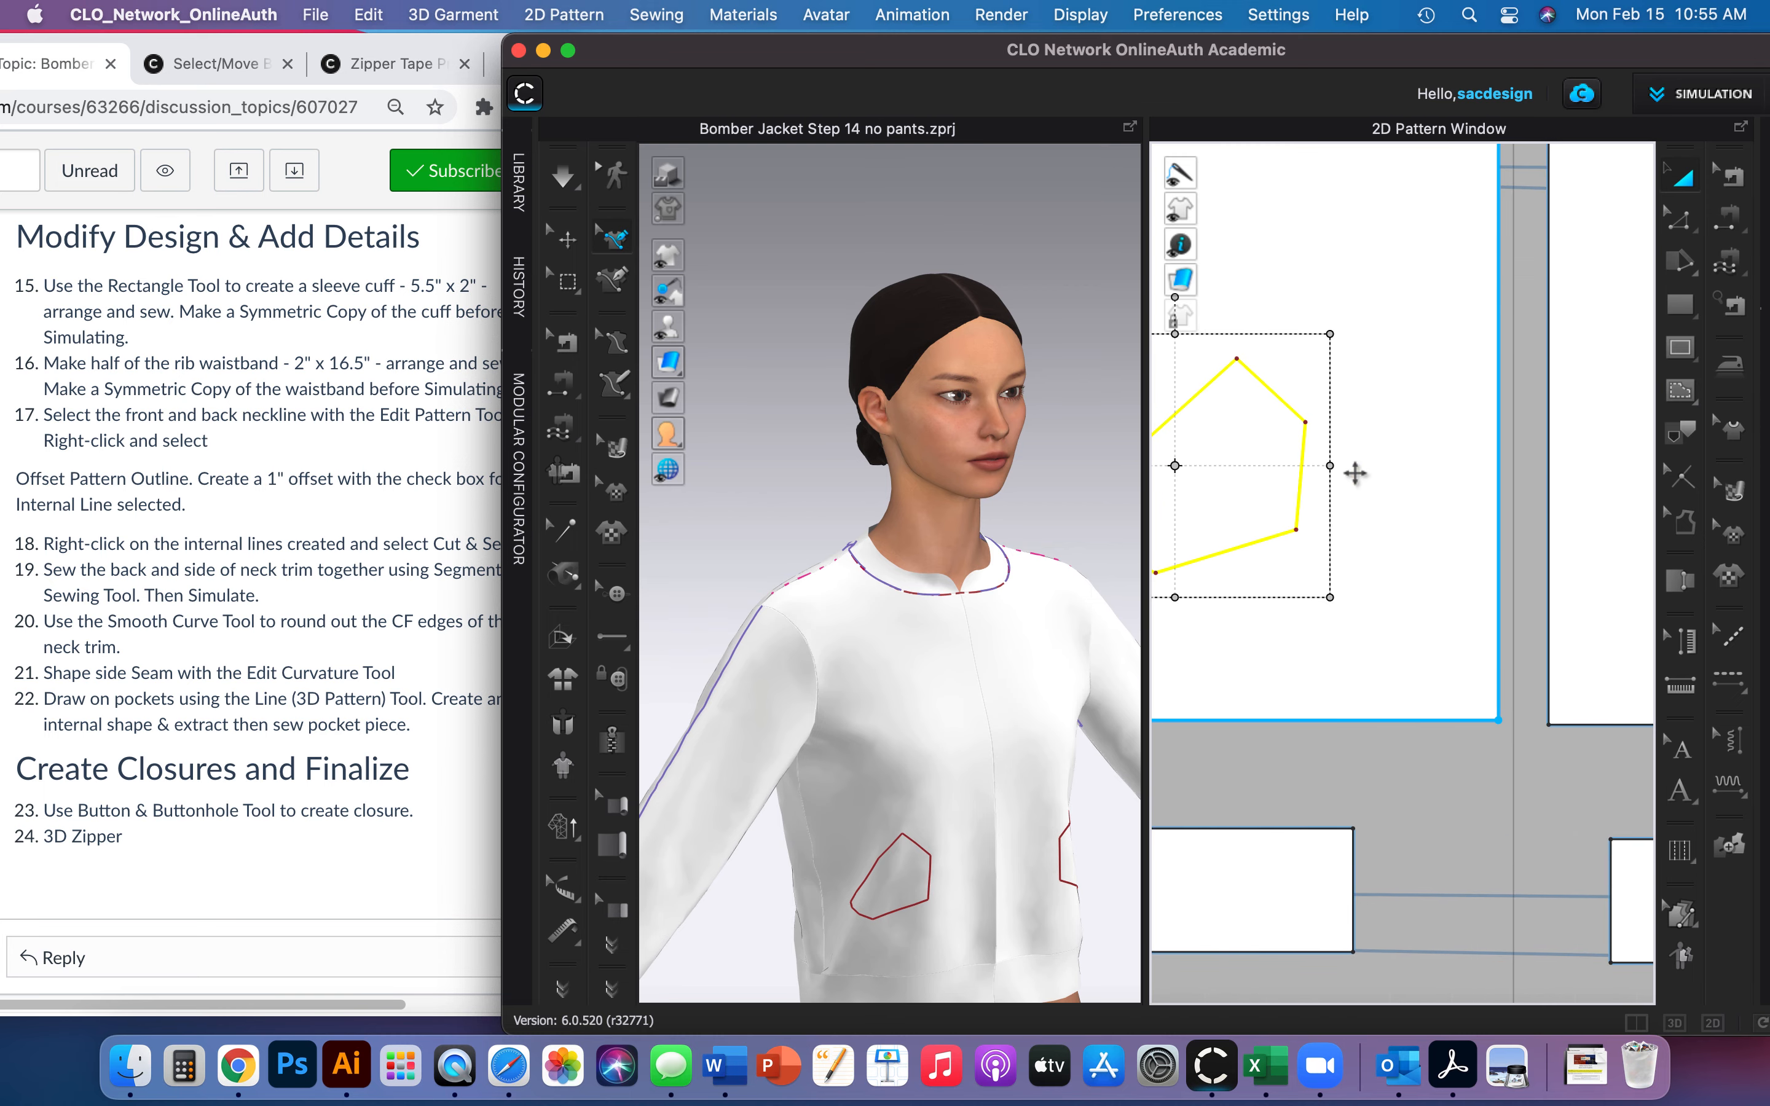
pyautogui.moveTo(1145, 577); pyautogui.dragTo(763, 564)
pyautogui.click(1143, 601)
pyautogui.moveTo(1143, 602); pyautogui.dragTo(1340, 713, button='middle')
pyautogui.scroll(-3, 1339, 710)
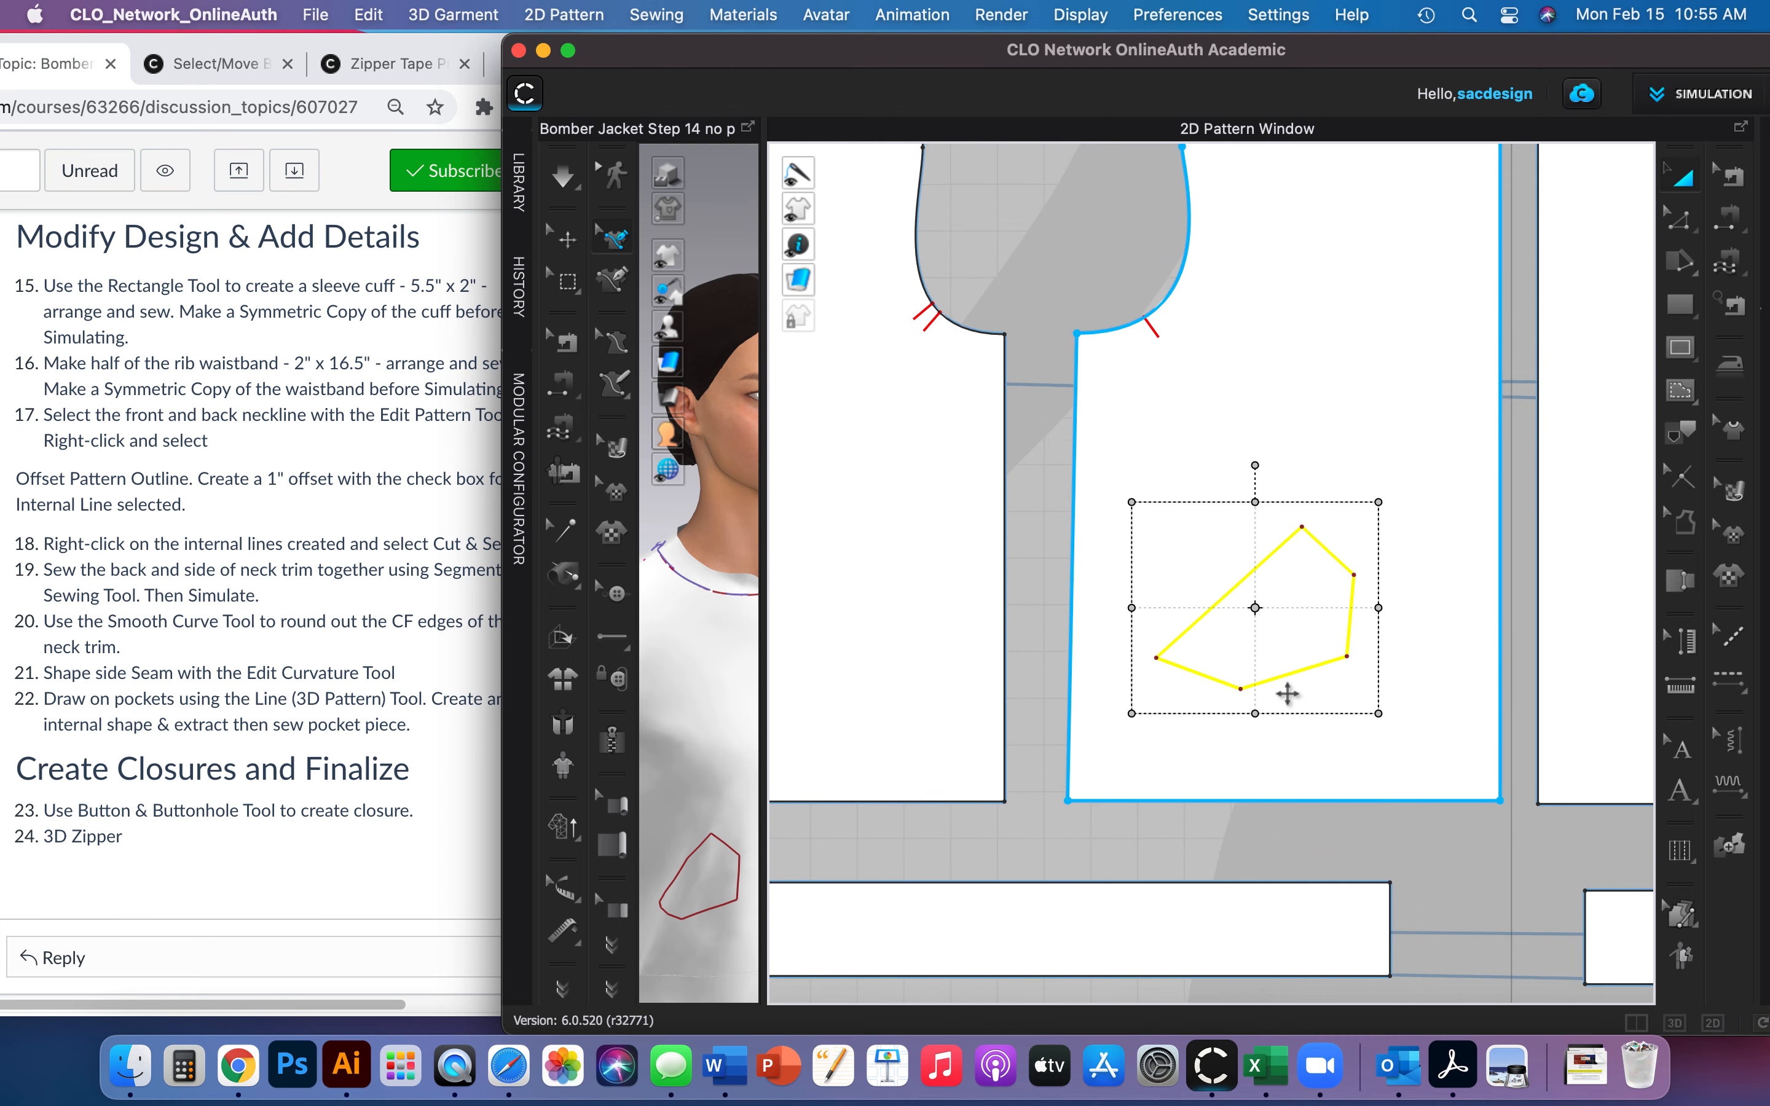
# Set the length of the pocket shape's long slanted edge to 4 in, changing it in both directions with Edit Pattern.
pyautogui.click(1682, 220)
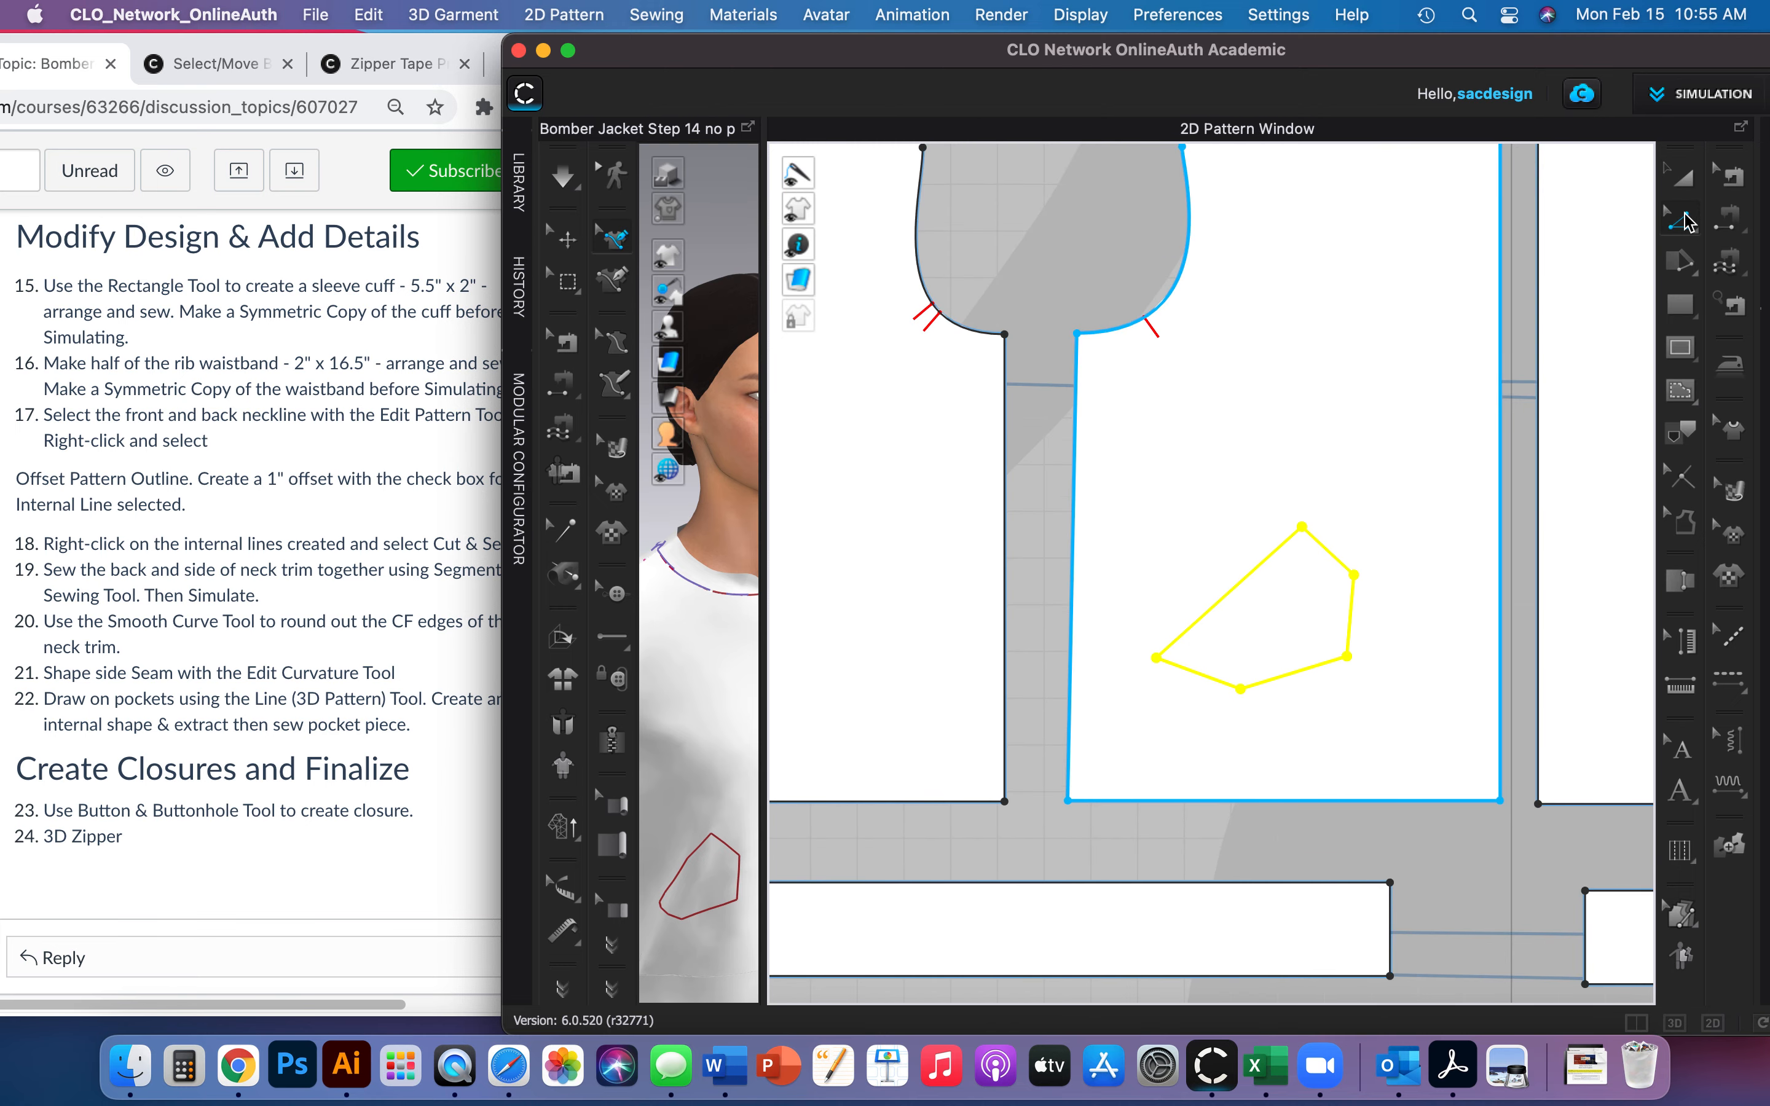
pyautogui.click(1237, 587)
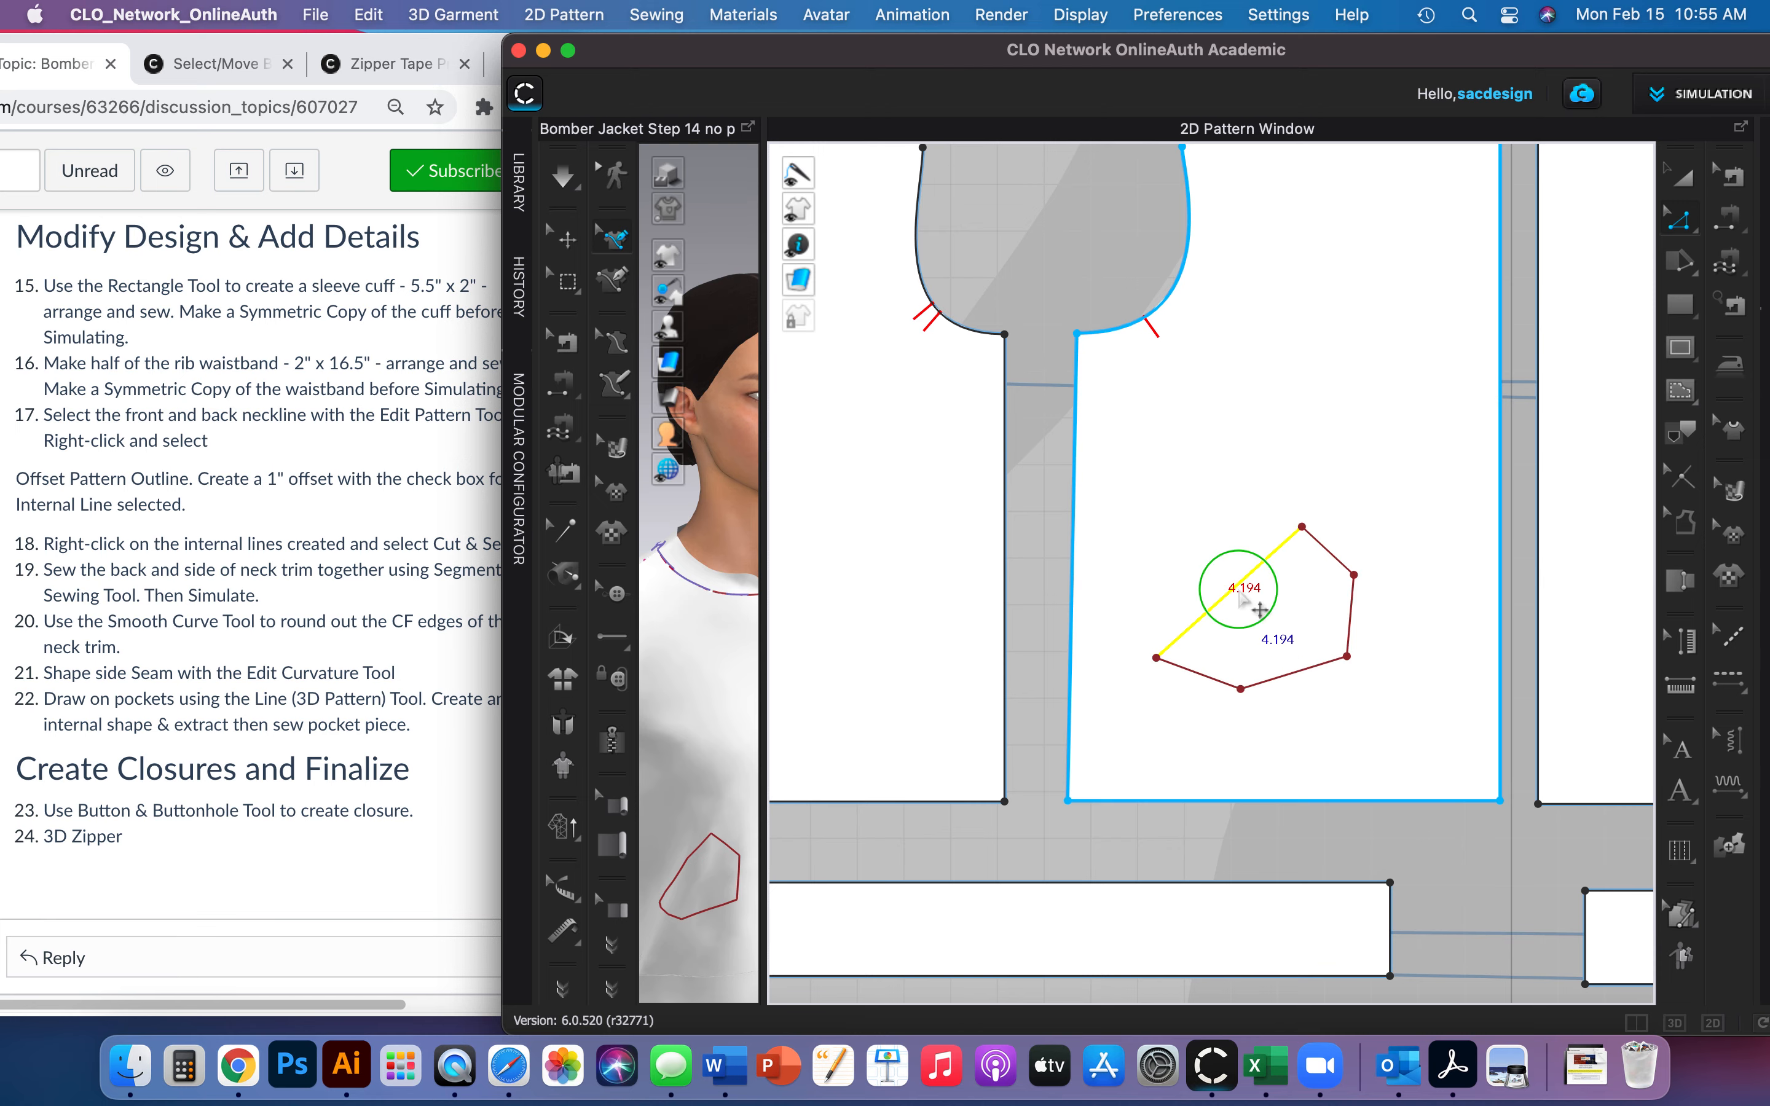
pyautogui.rightClick(1243, 595)
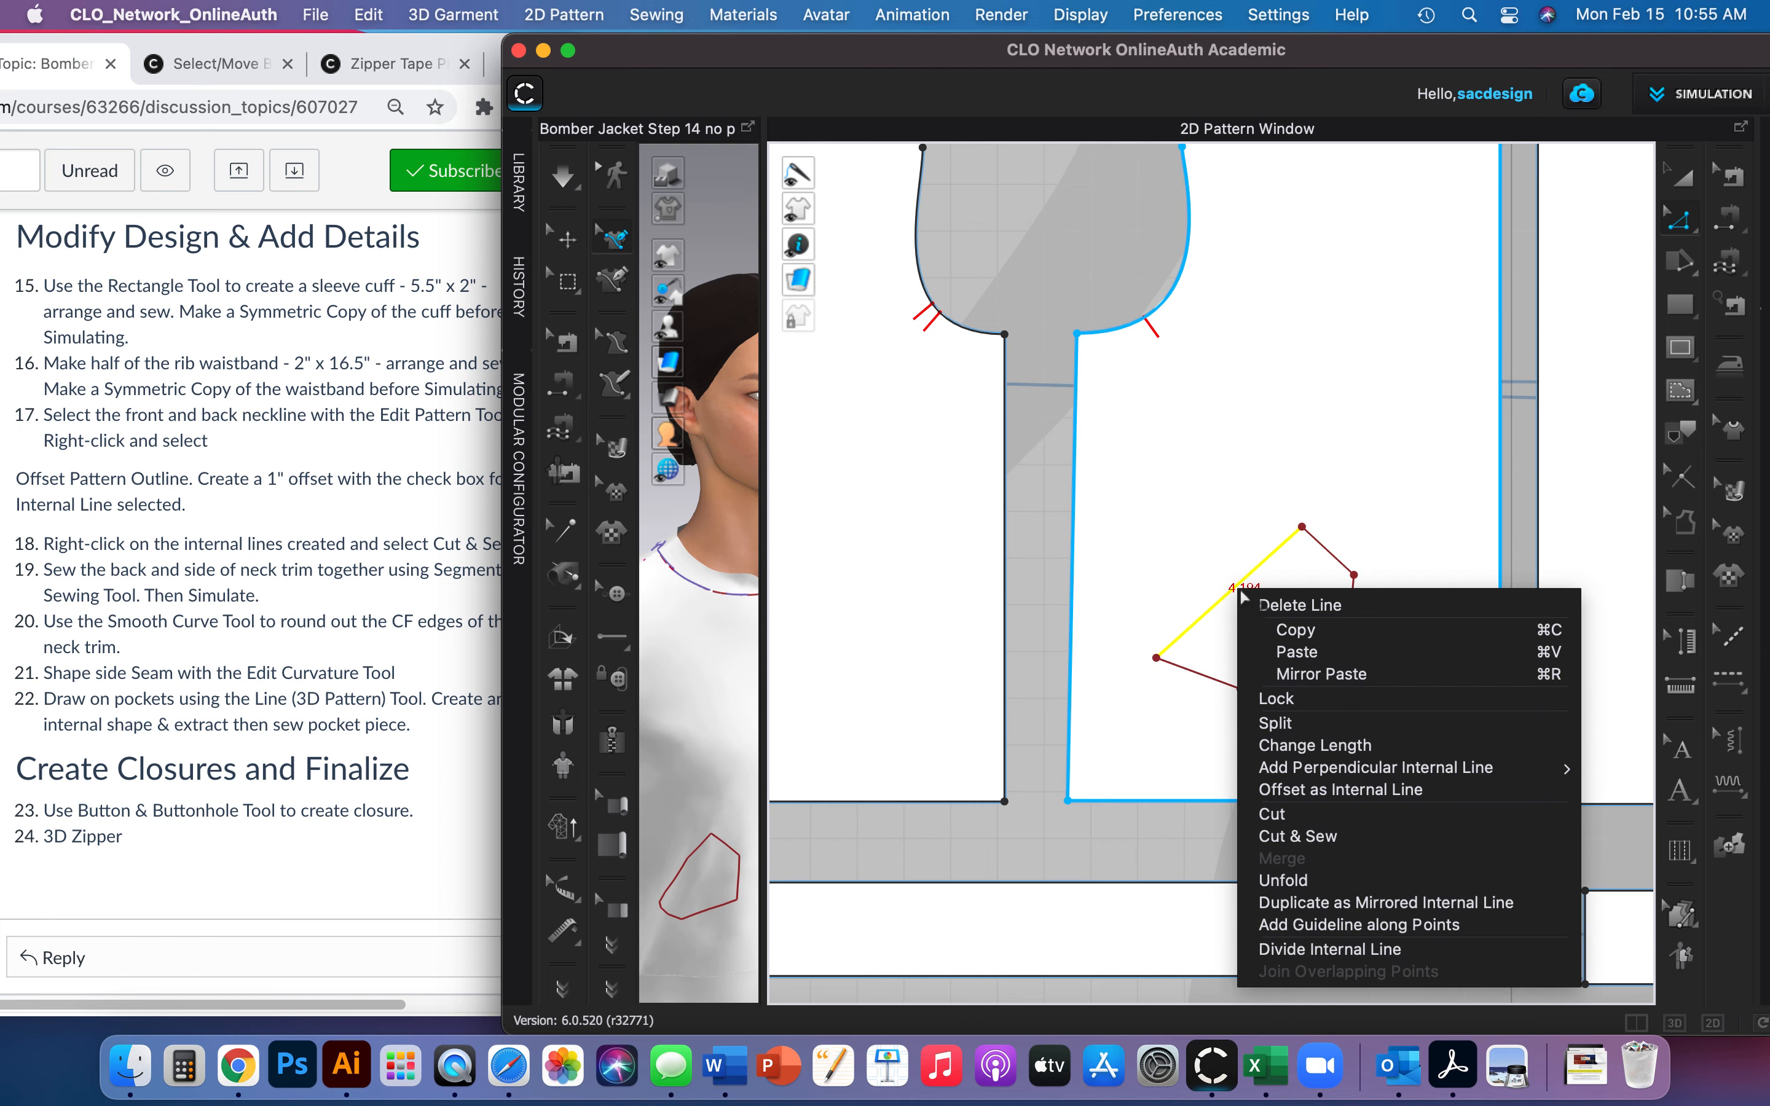
pyautogui.click(1394, 745)
pyautogui.moveTo(1232, 399); pyautogui.dragTo(996, 411)
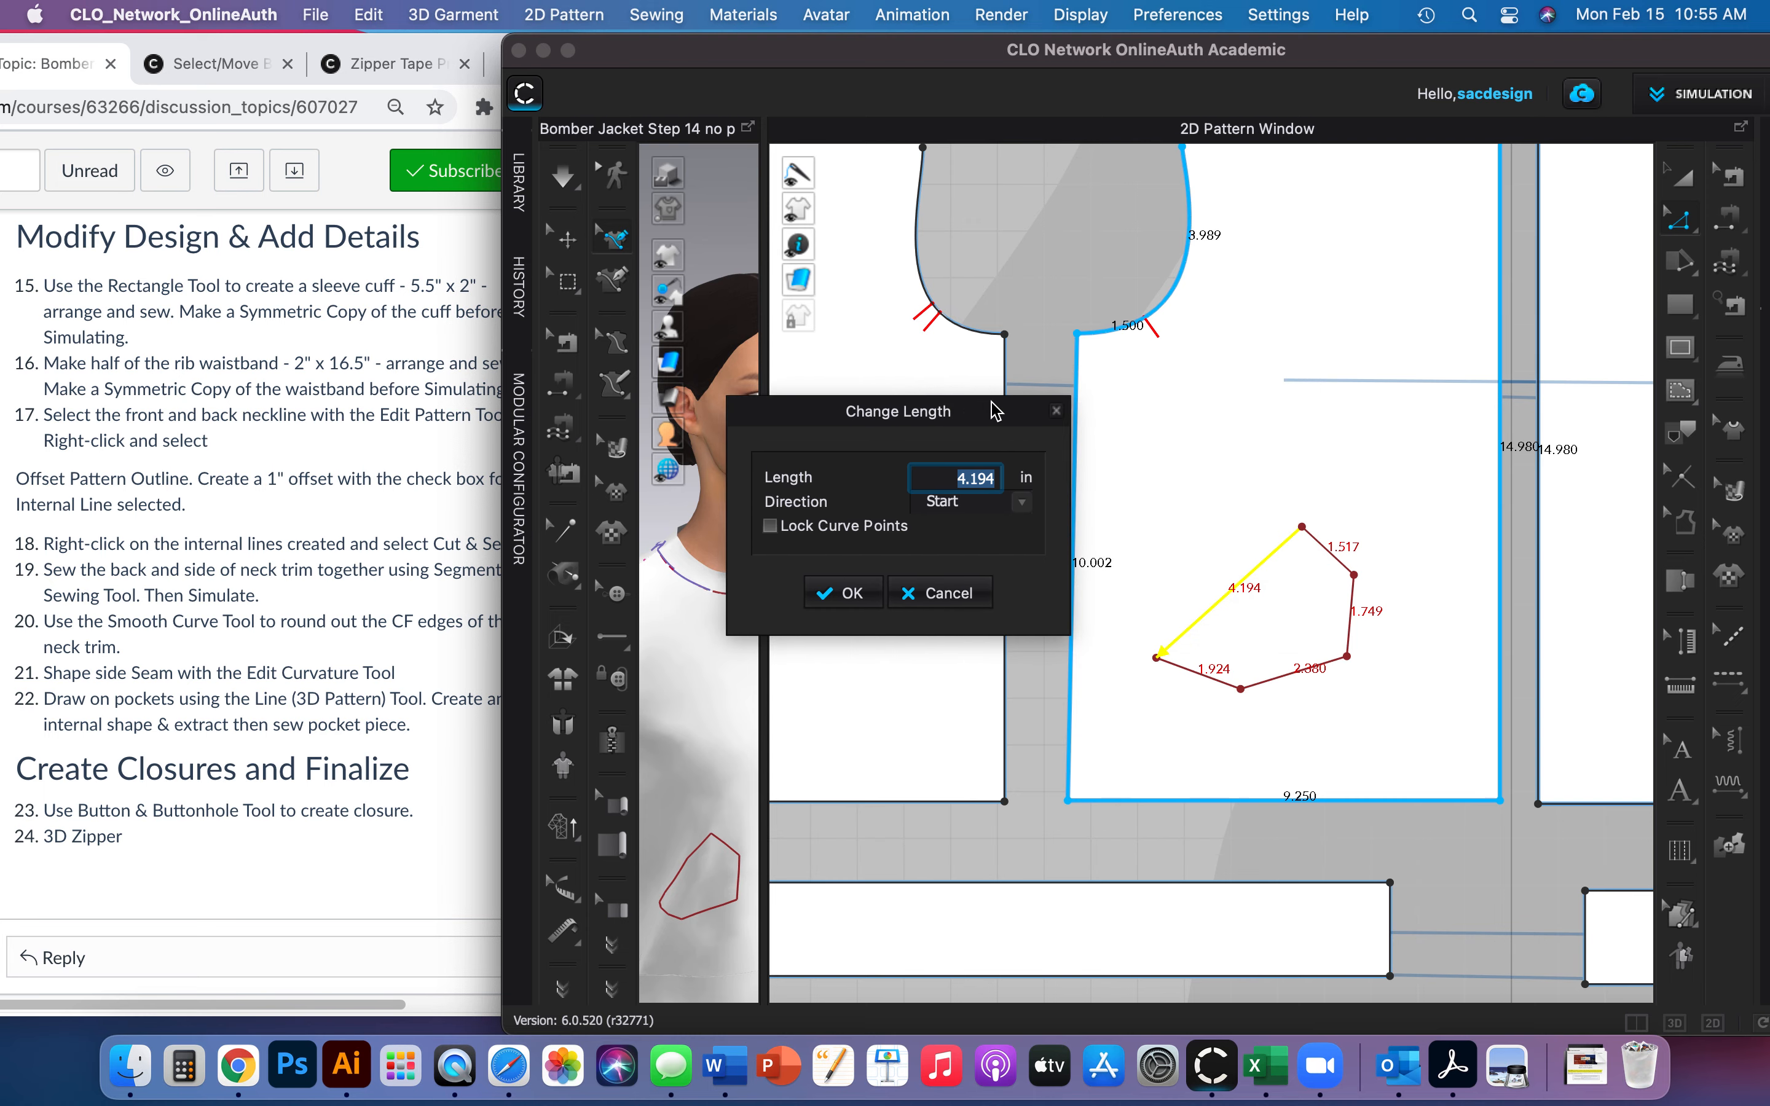
pyautogui.write('4')
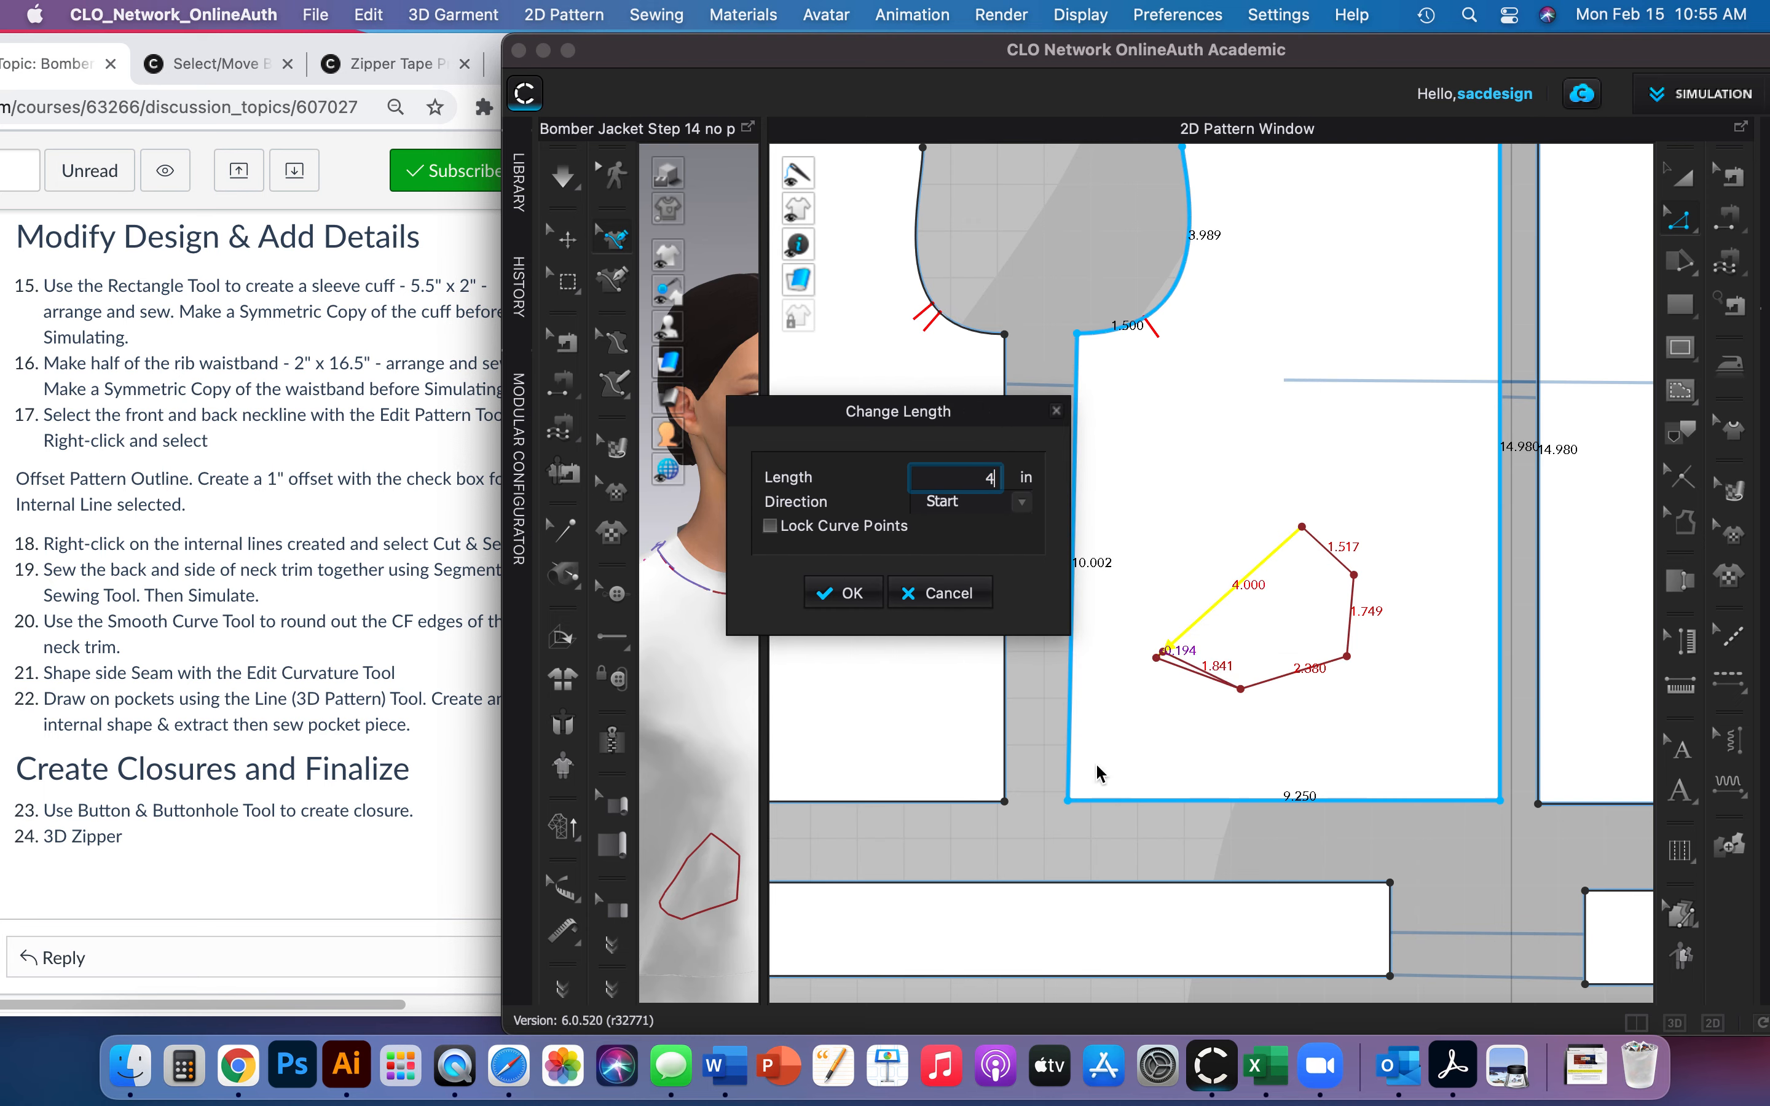
pyautogui.click(1023, 503)
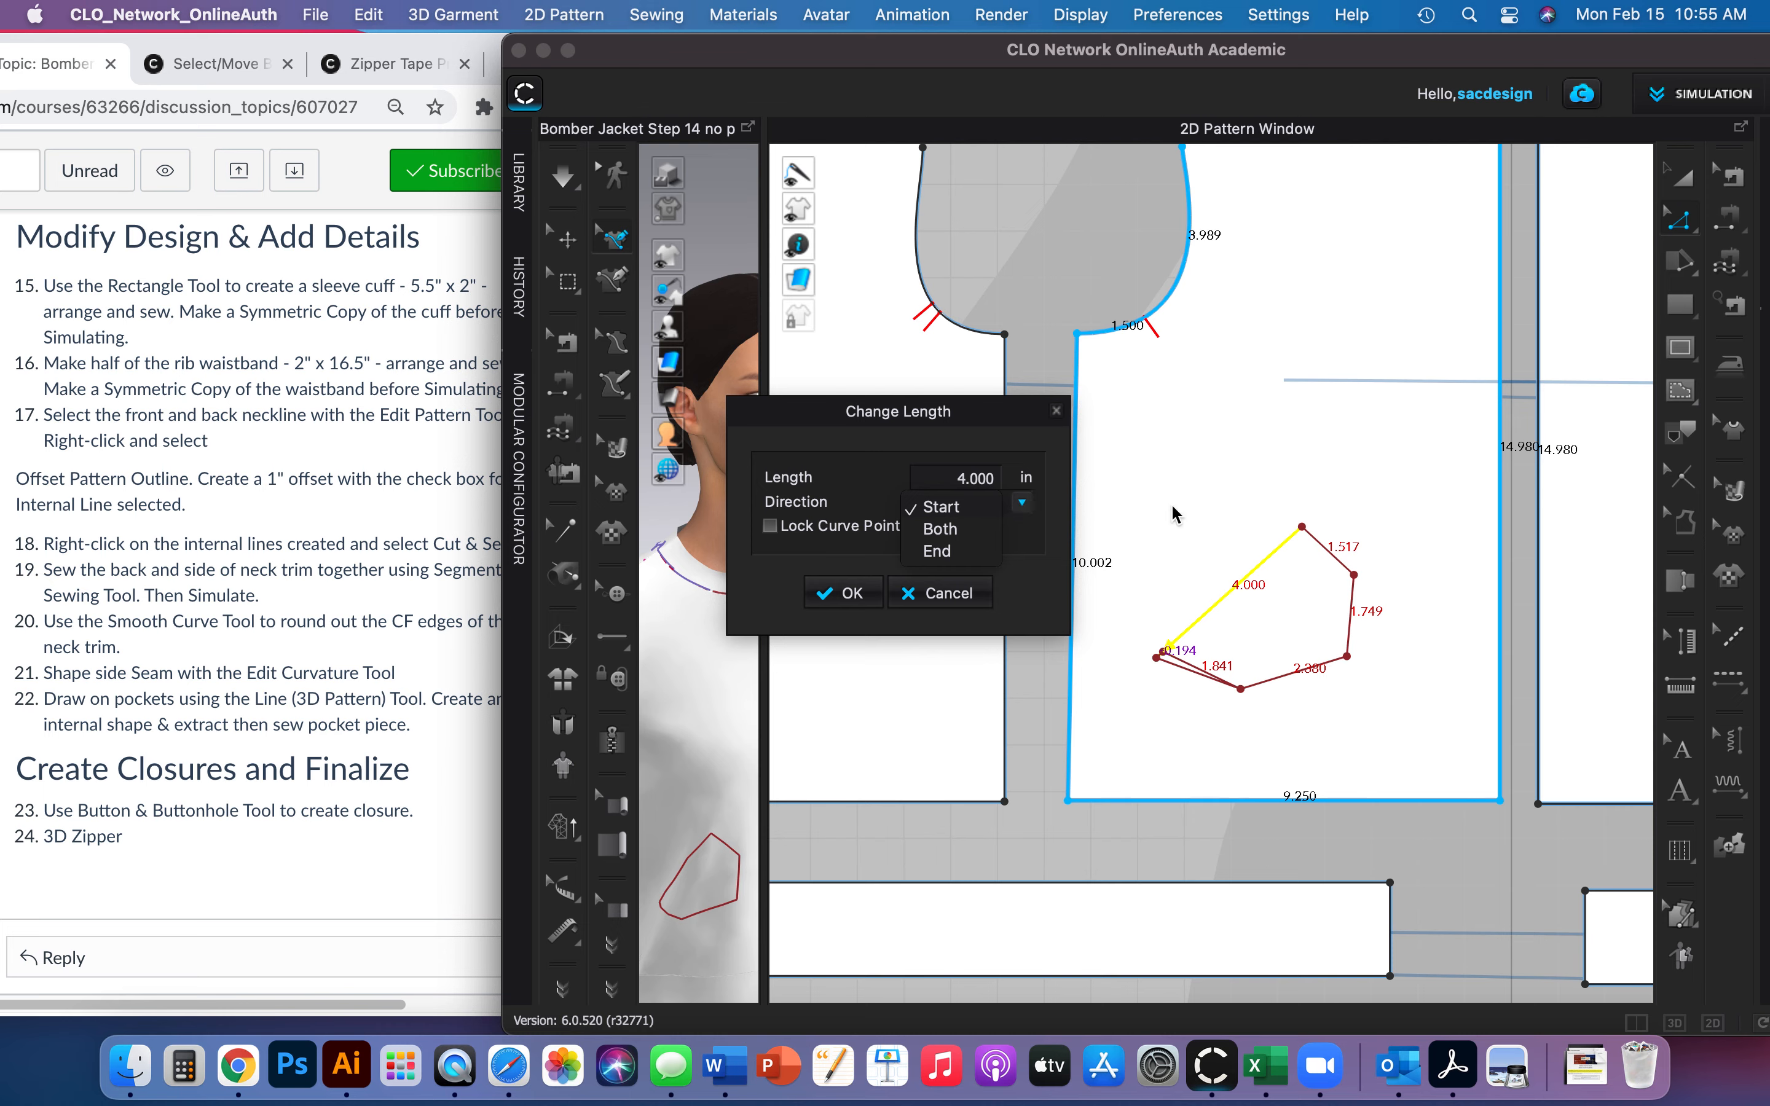
pyautogui.click(944, 530)
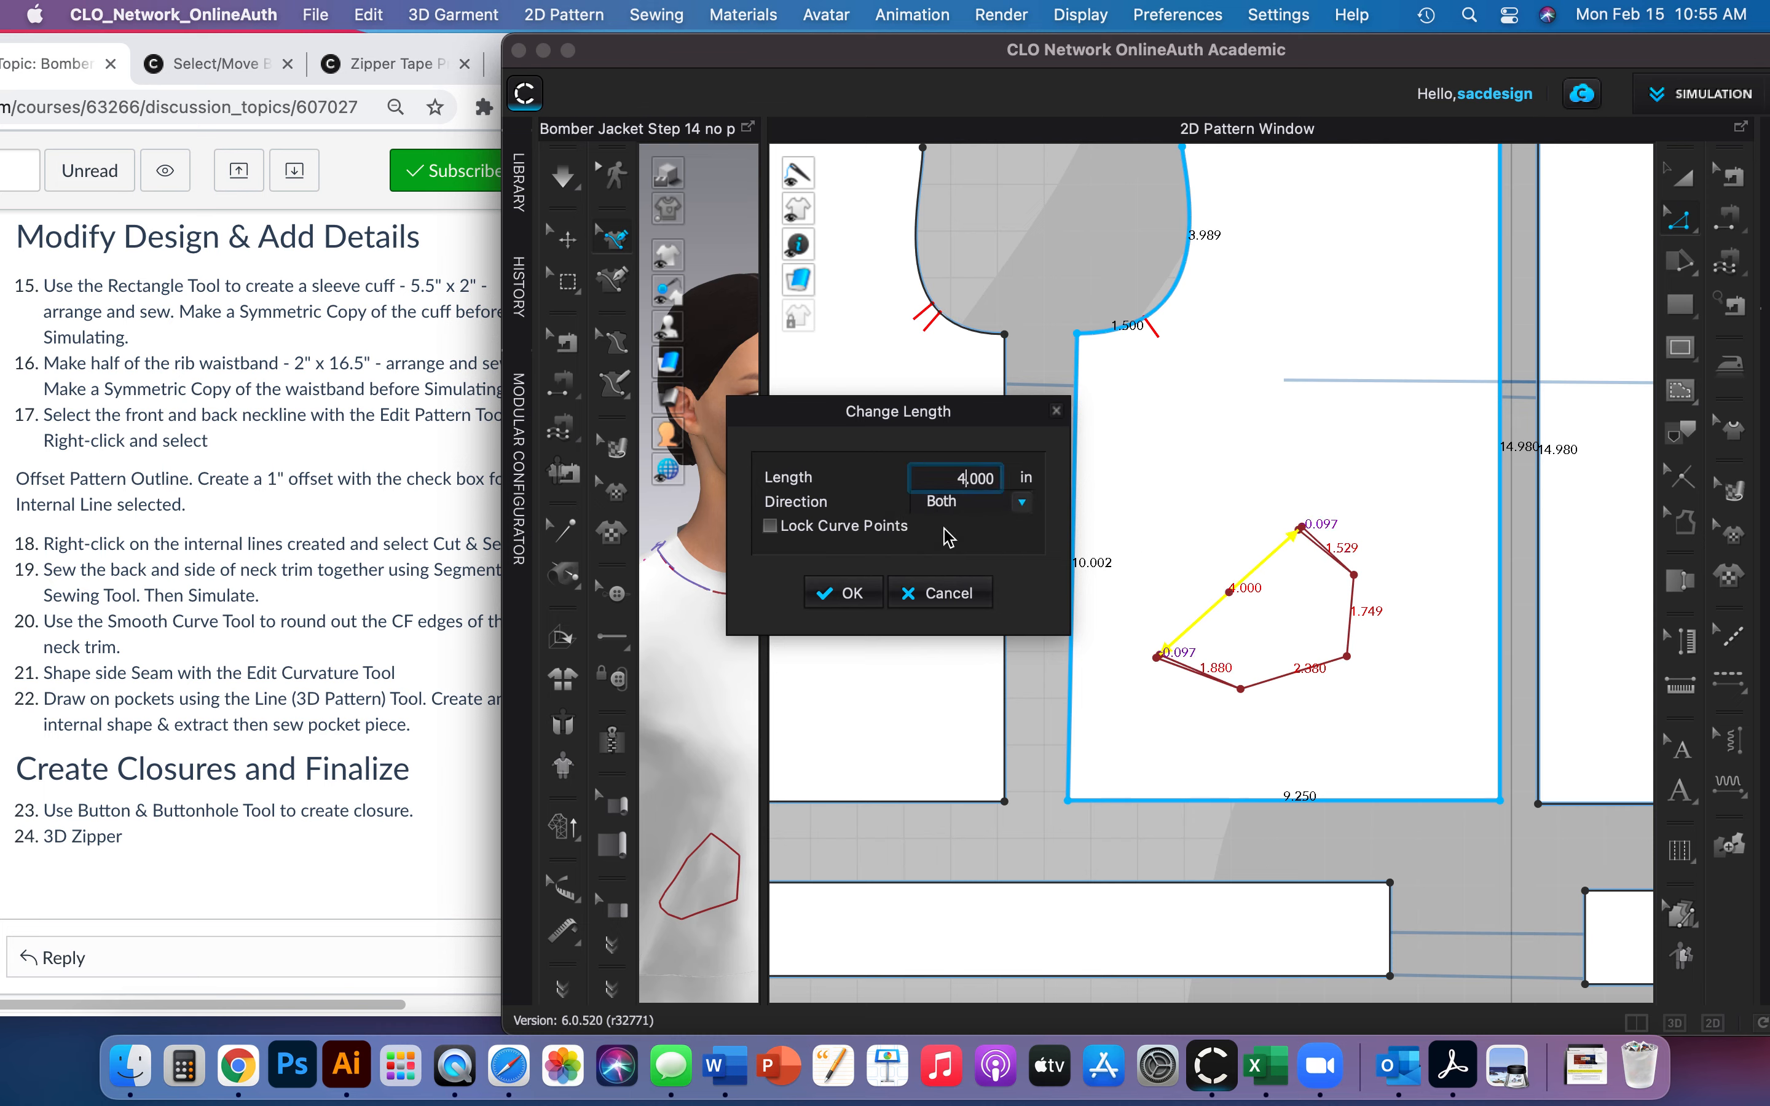
pyautogui.click(851, 595)
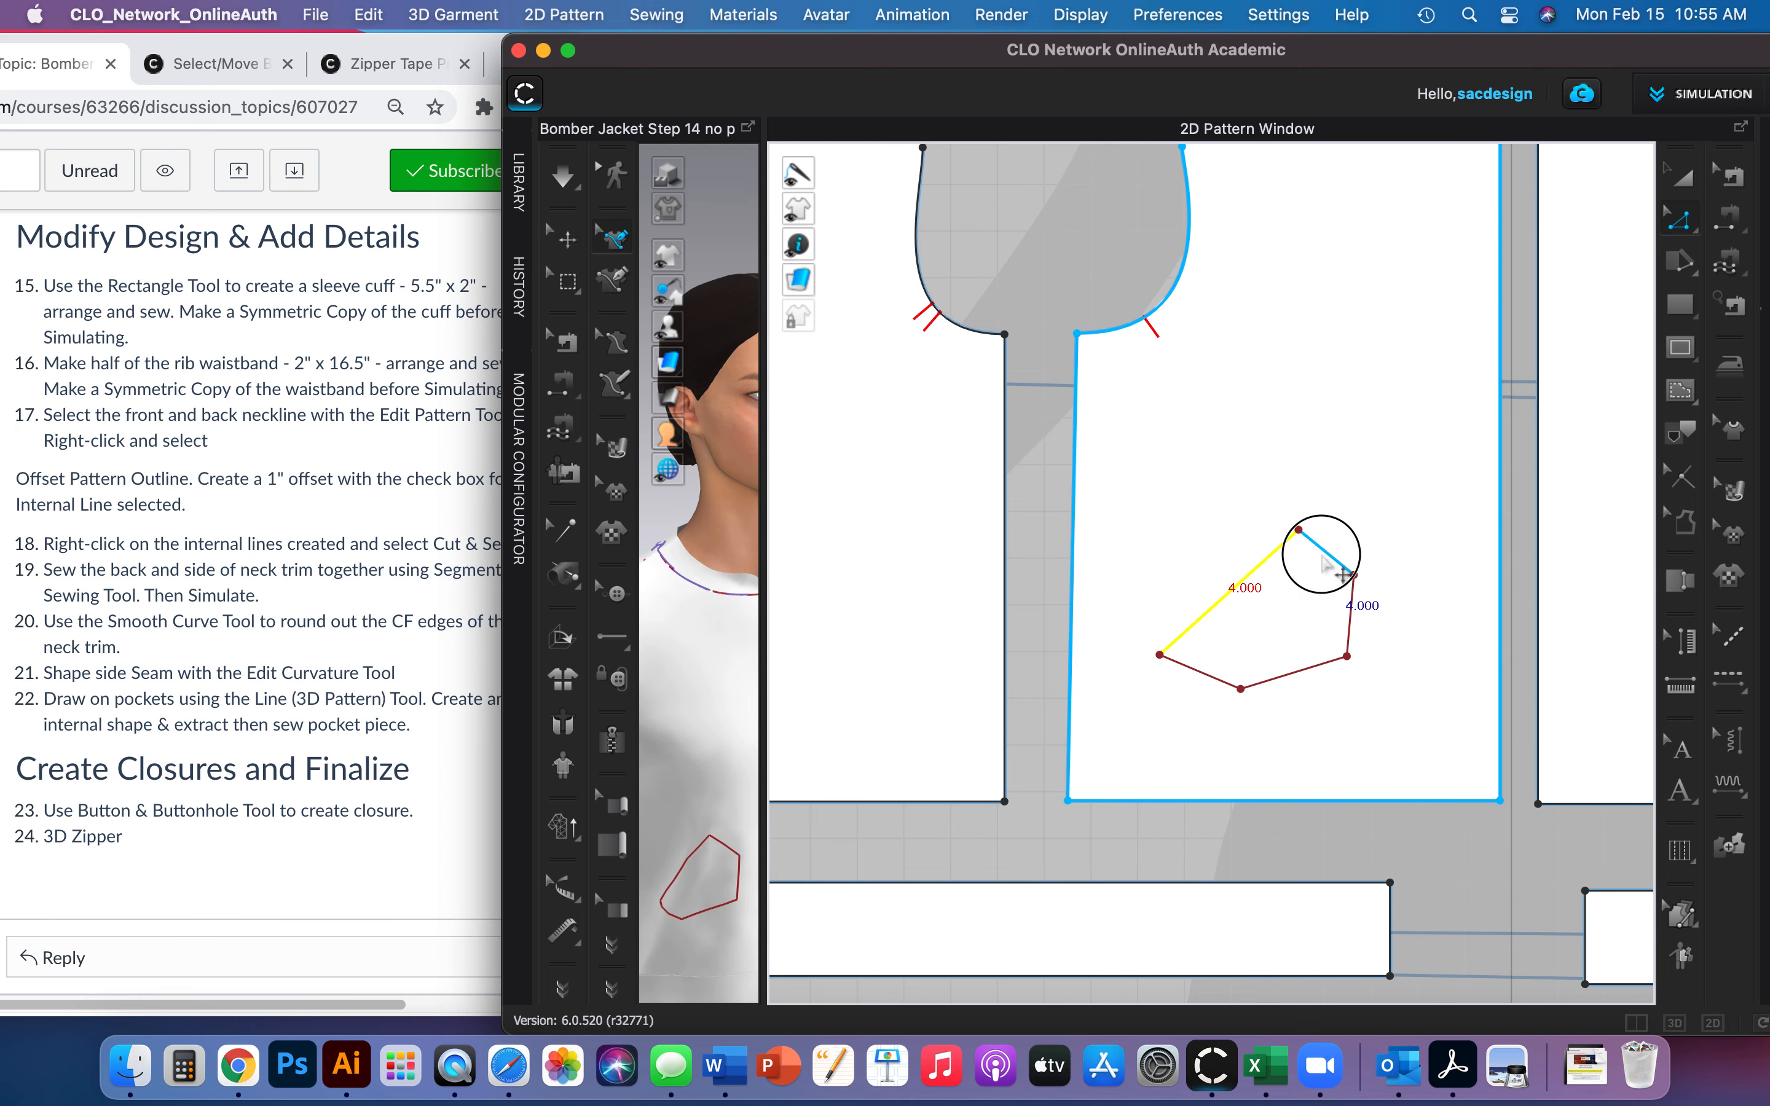
# Set the pocket's short edge at the upper end of the slanted edge to 1.5 in, with the length direction set to End.
pyautogui.rightClick(1323, 555)
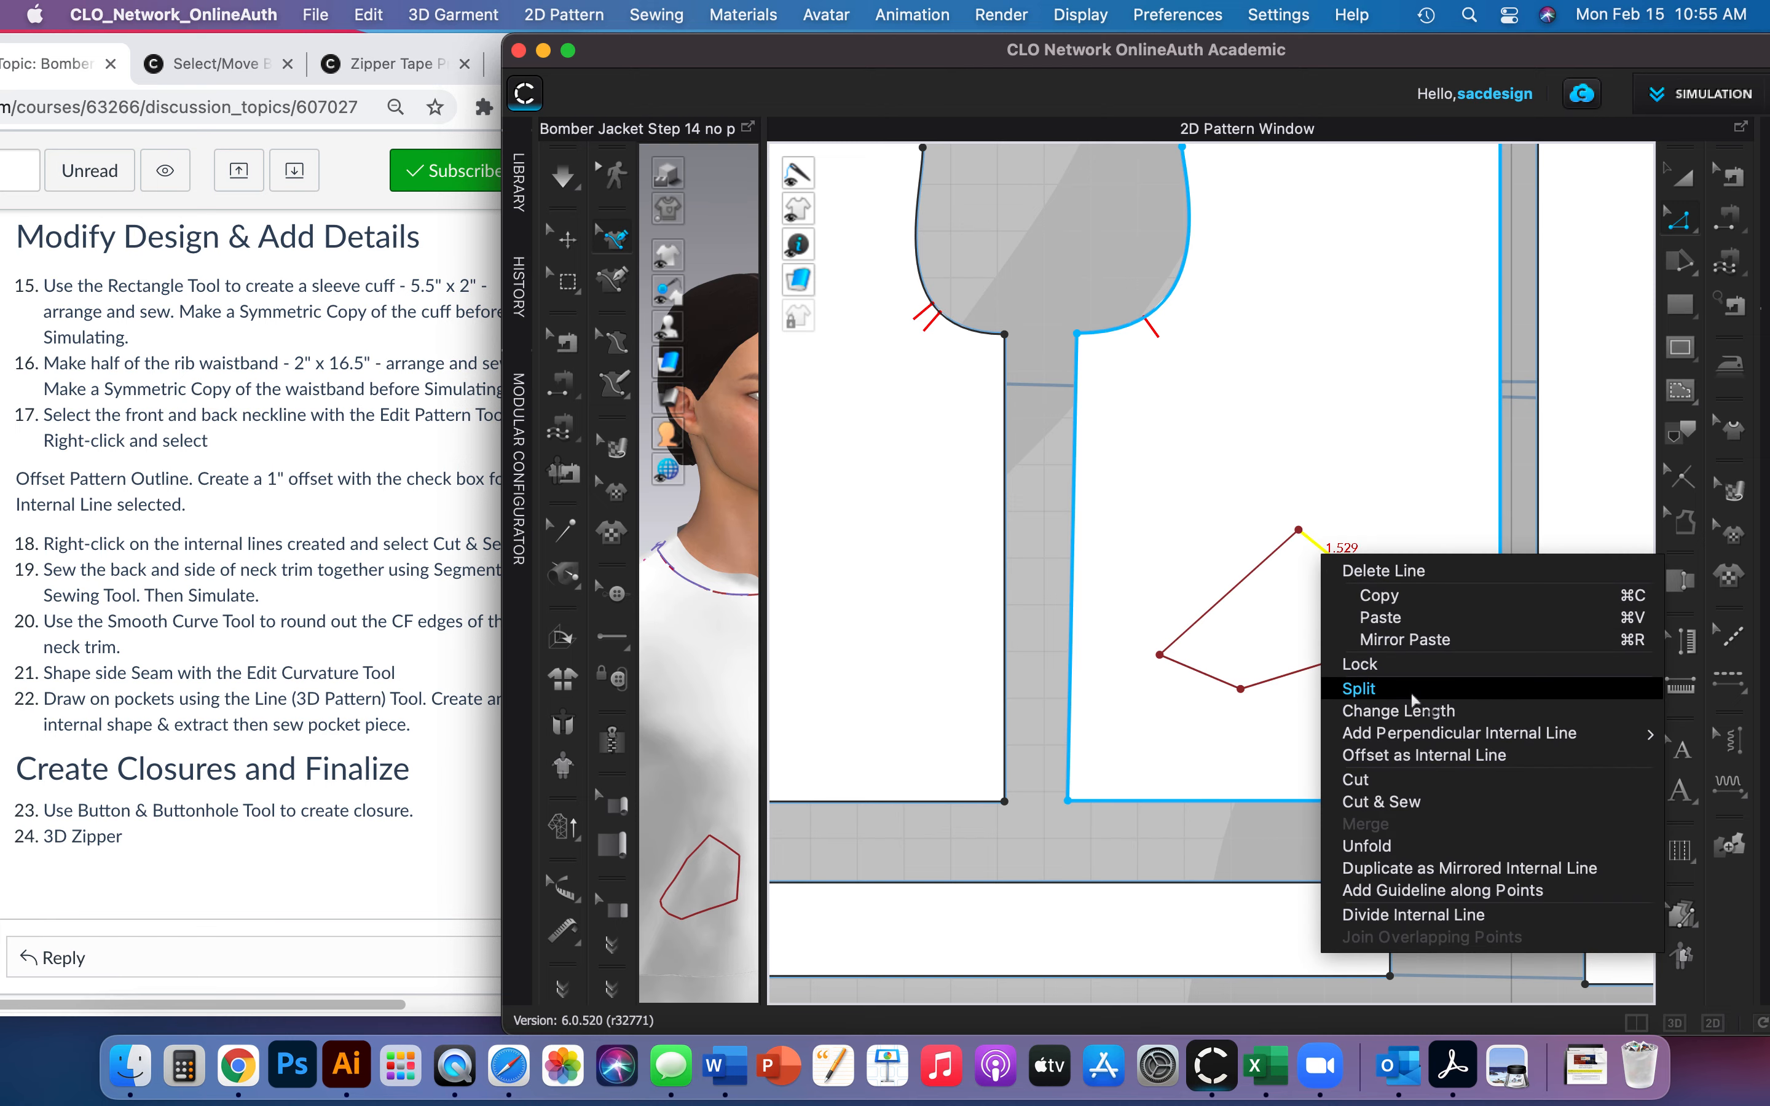
pyautogui.click(1416, 711)
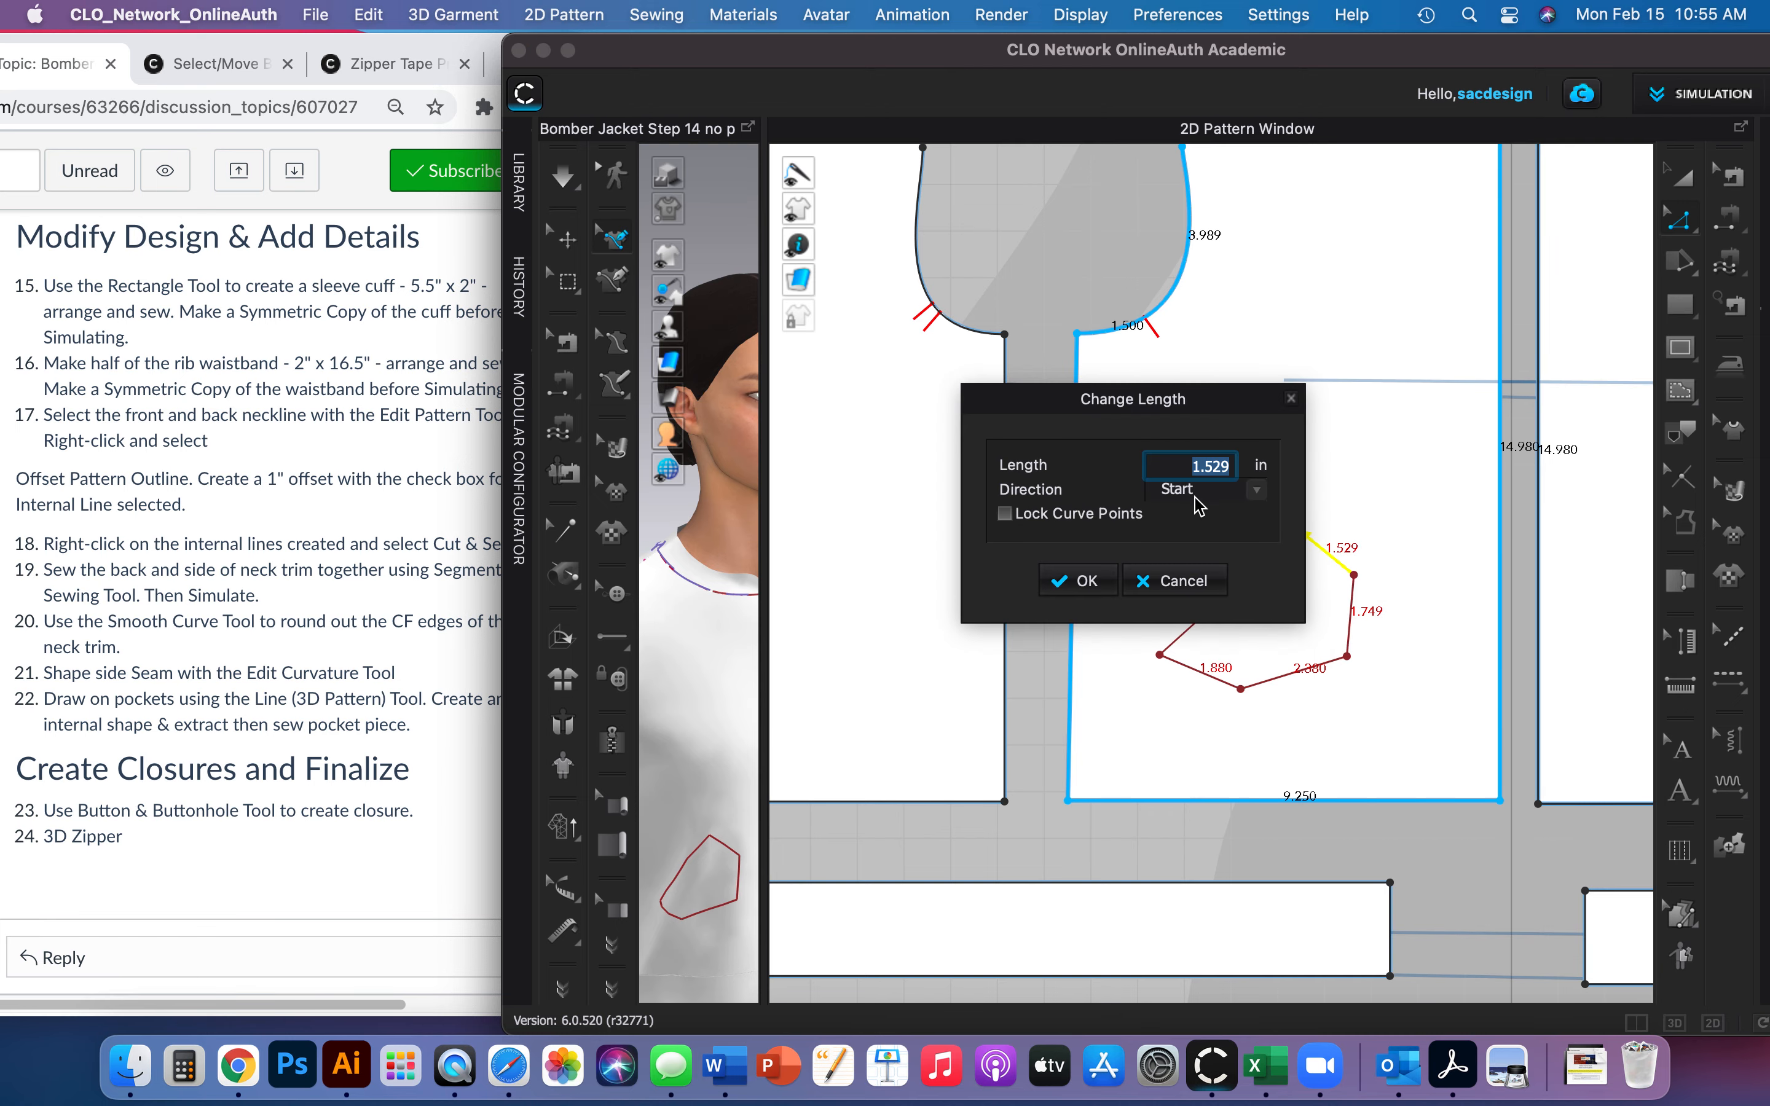
pyautogui.moveTo(1205, 399); pyautogui.dragTo(1130, 404)
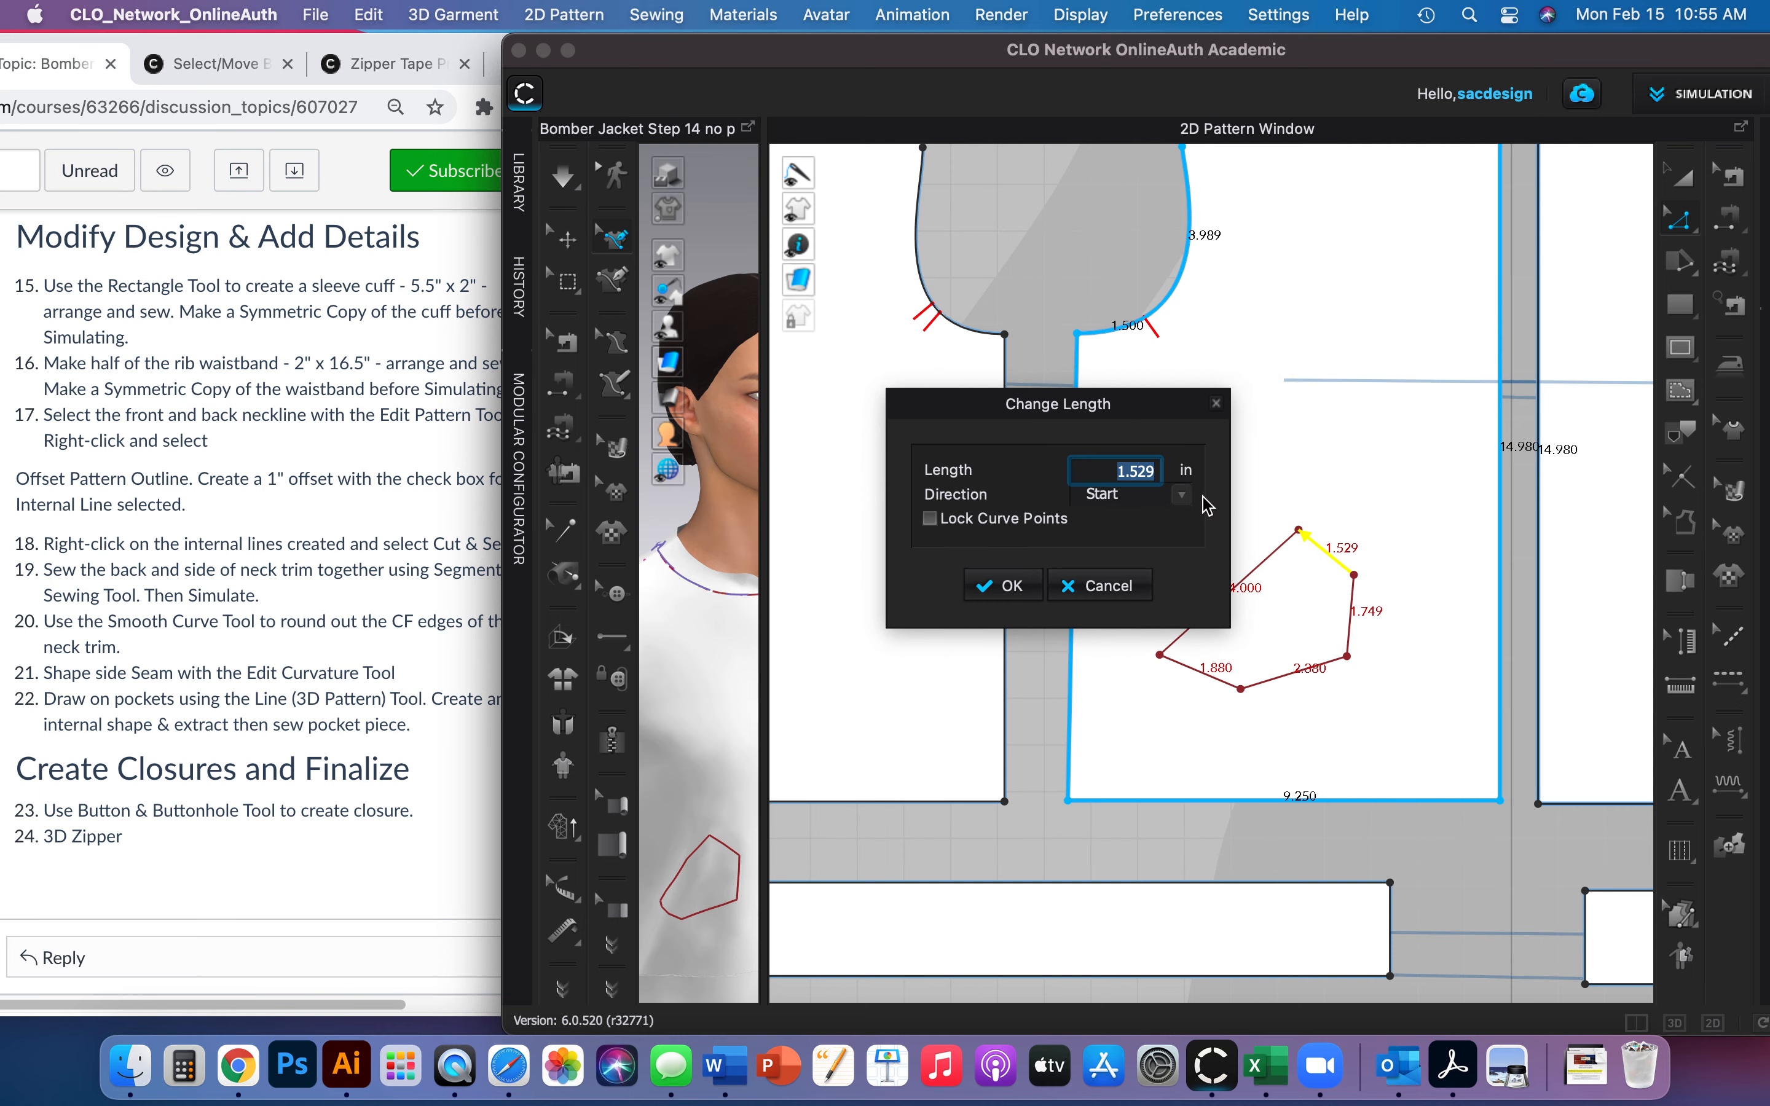
pyautogui.click(1182, 495)
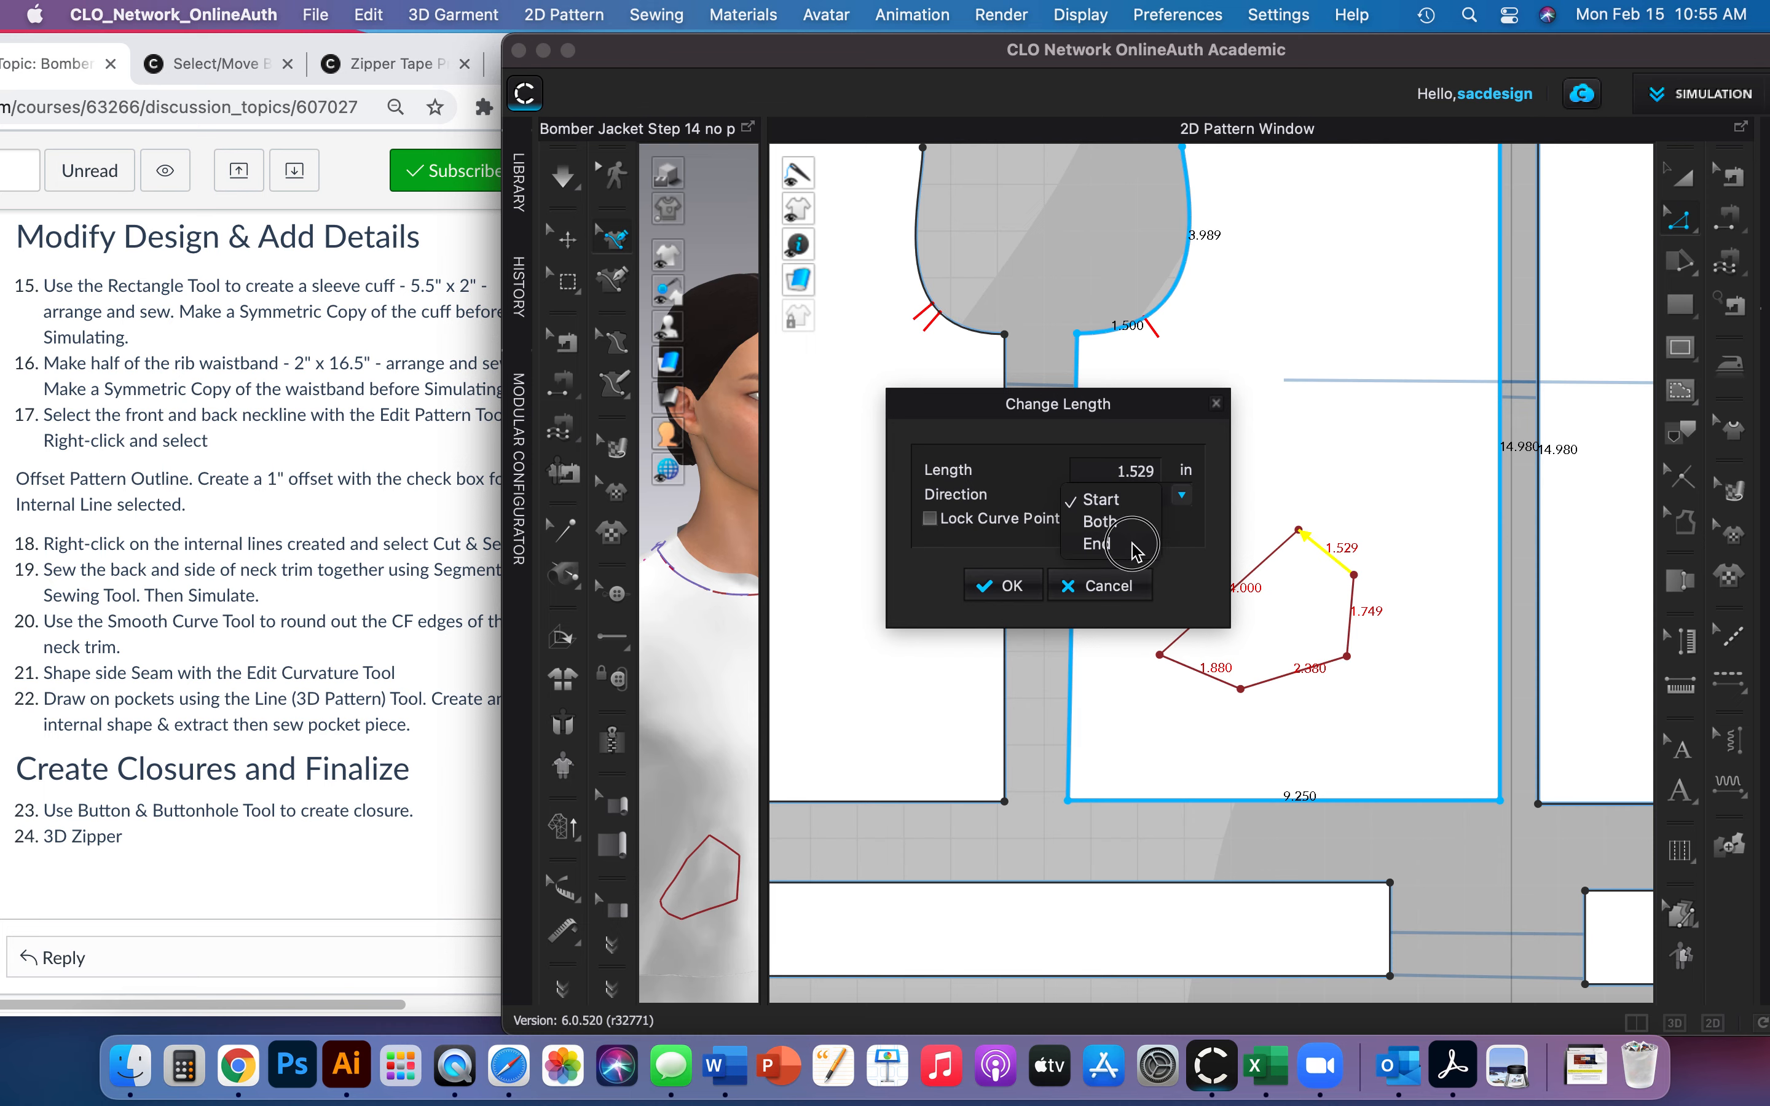
pyautogui.click(1116, 545)
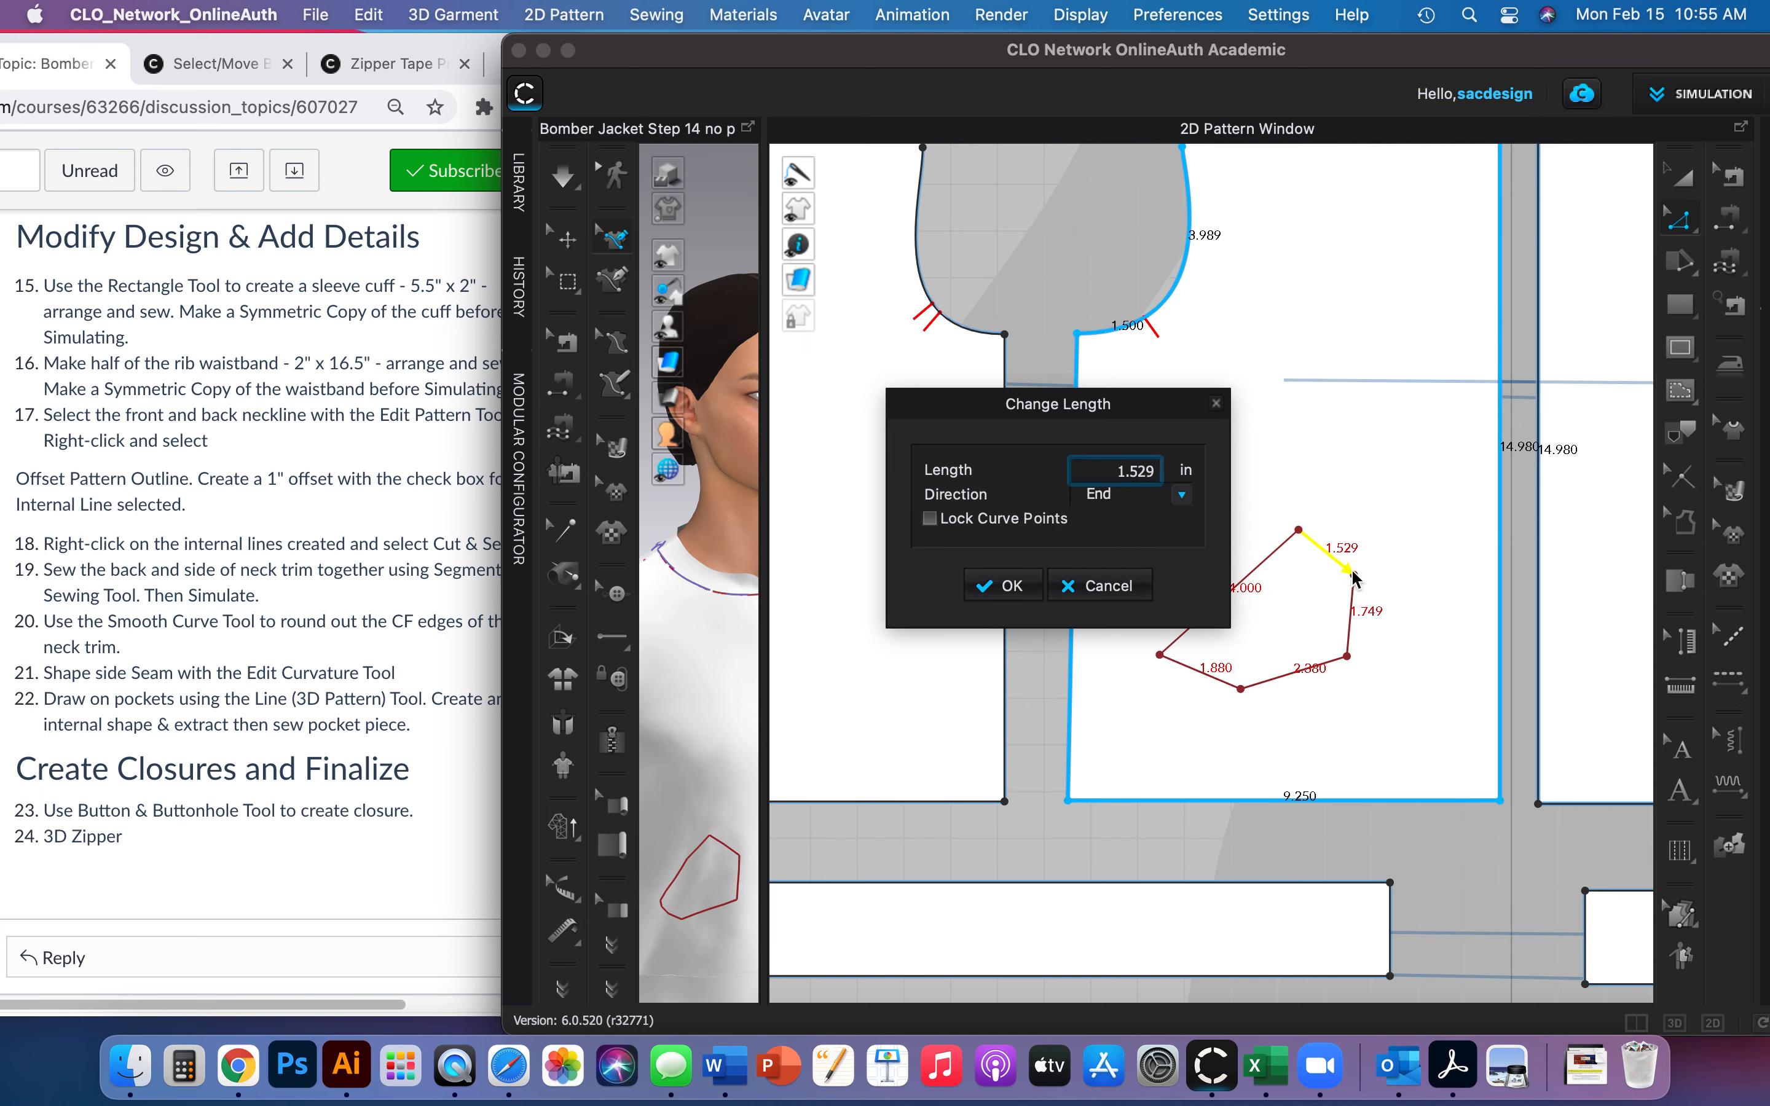
pyautogui.doubleClick(1146, 472)
pyautogui.write('1')
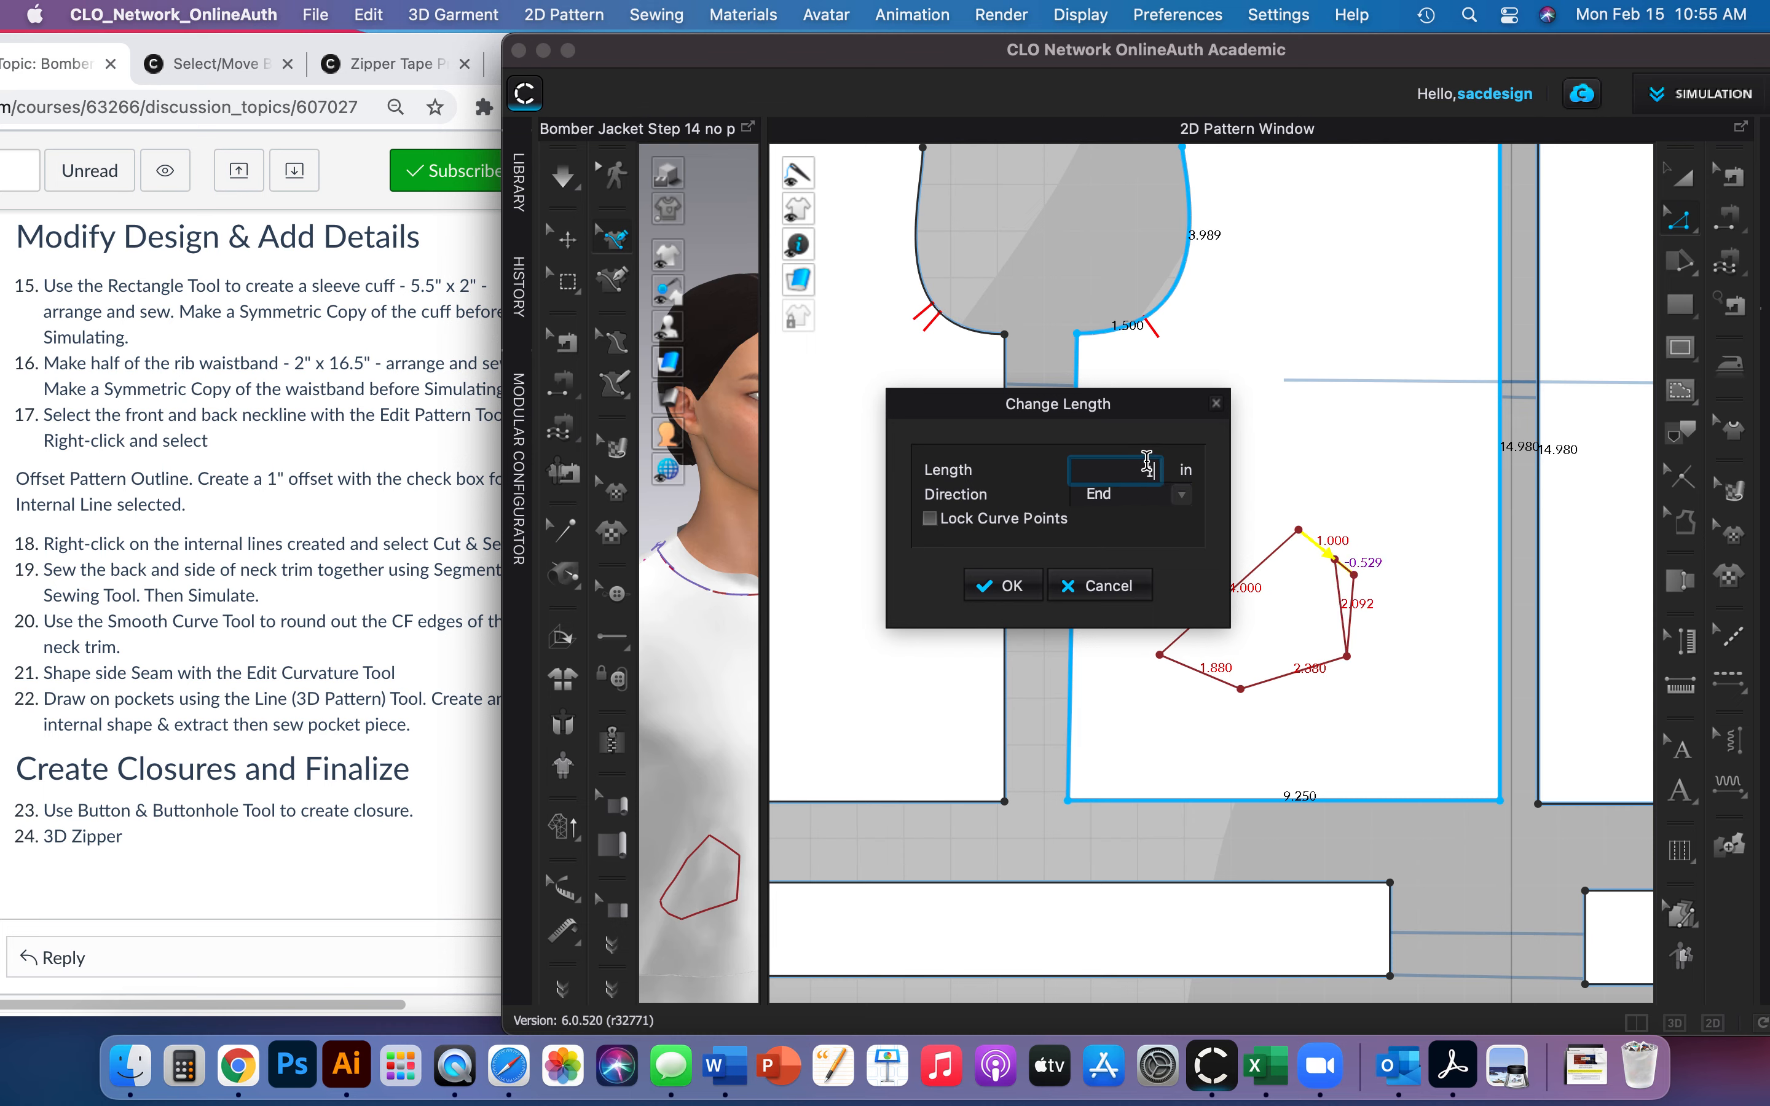
pyautogui.write('.5')
pyautogui.click(1016, 585)
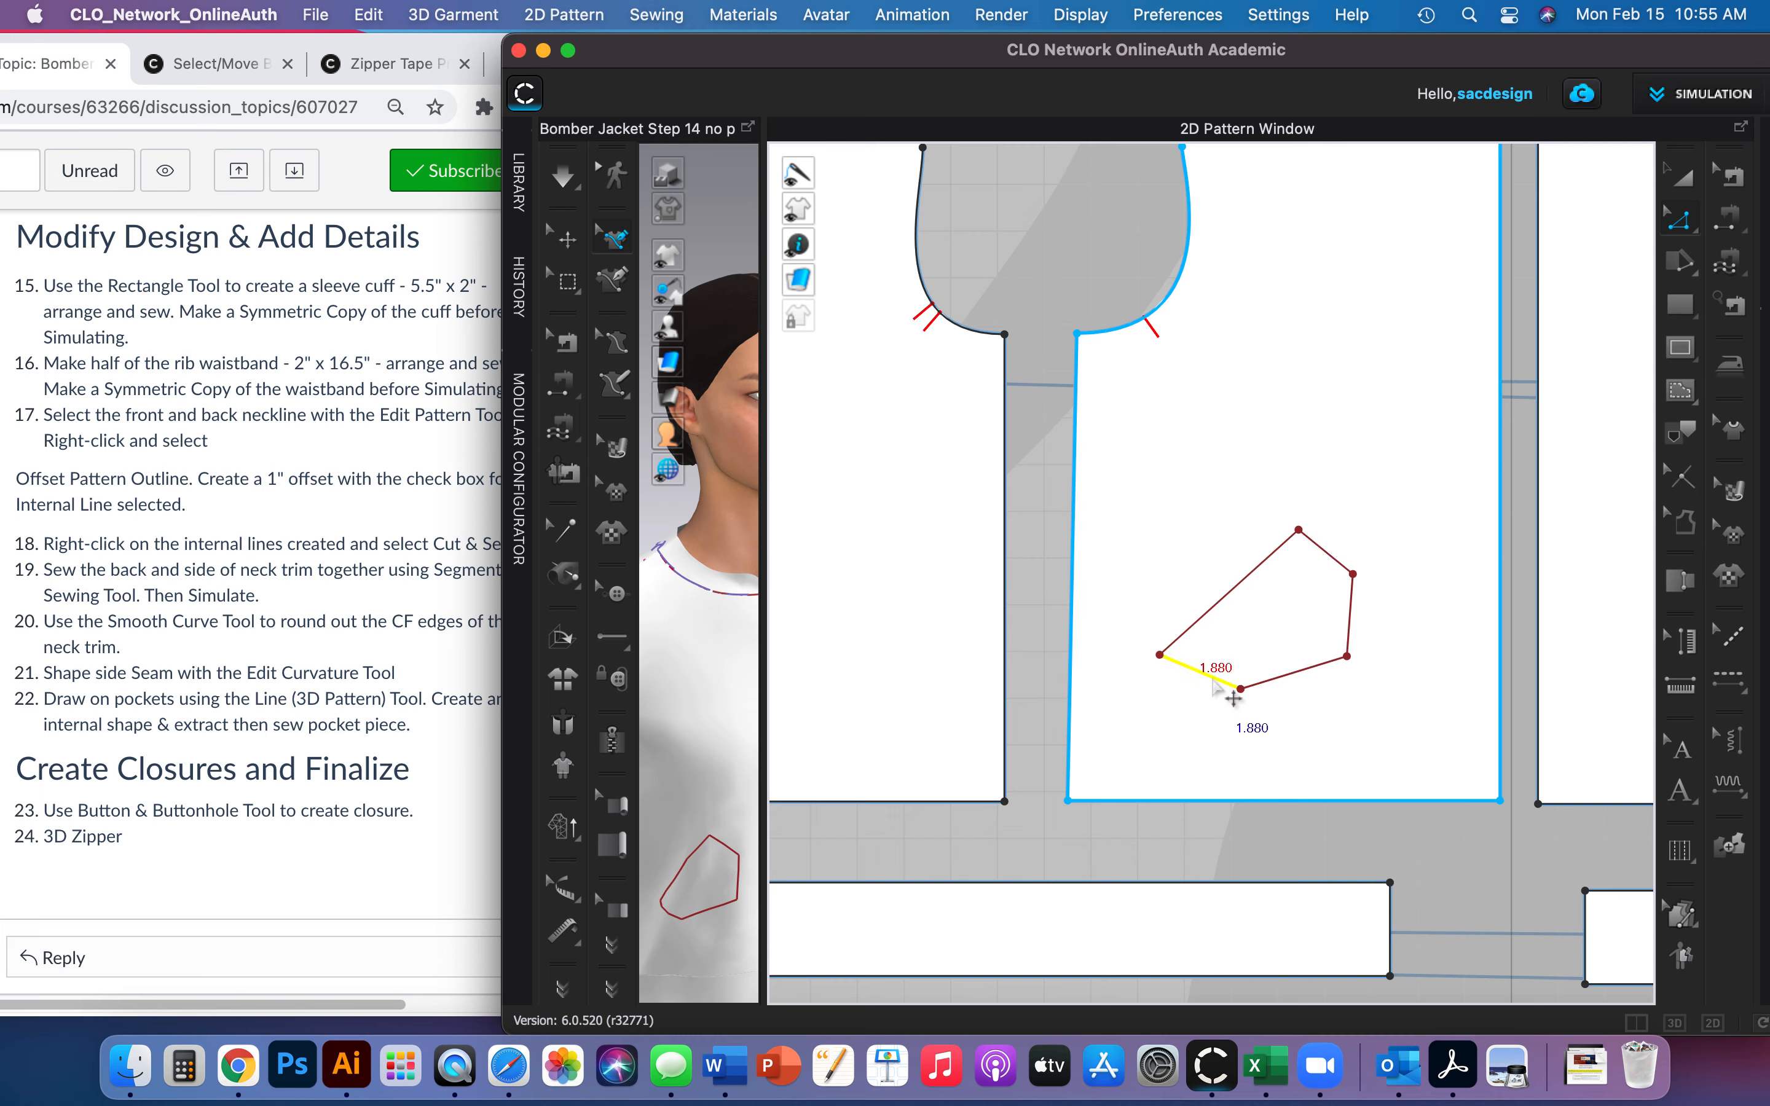
# Set the pocket's lower-left edge to 1.5 in from the Start direction, and move its bottom corner point slightly toward the side seam.
pyautogui.rightClick(1215, 682)
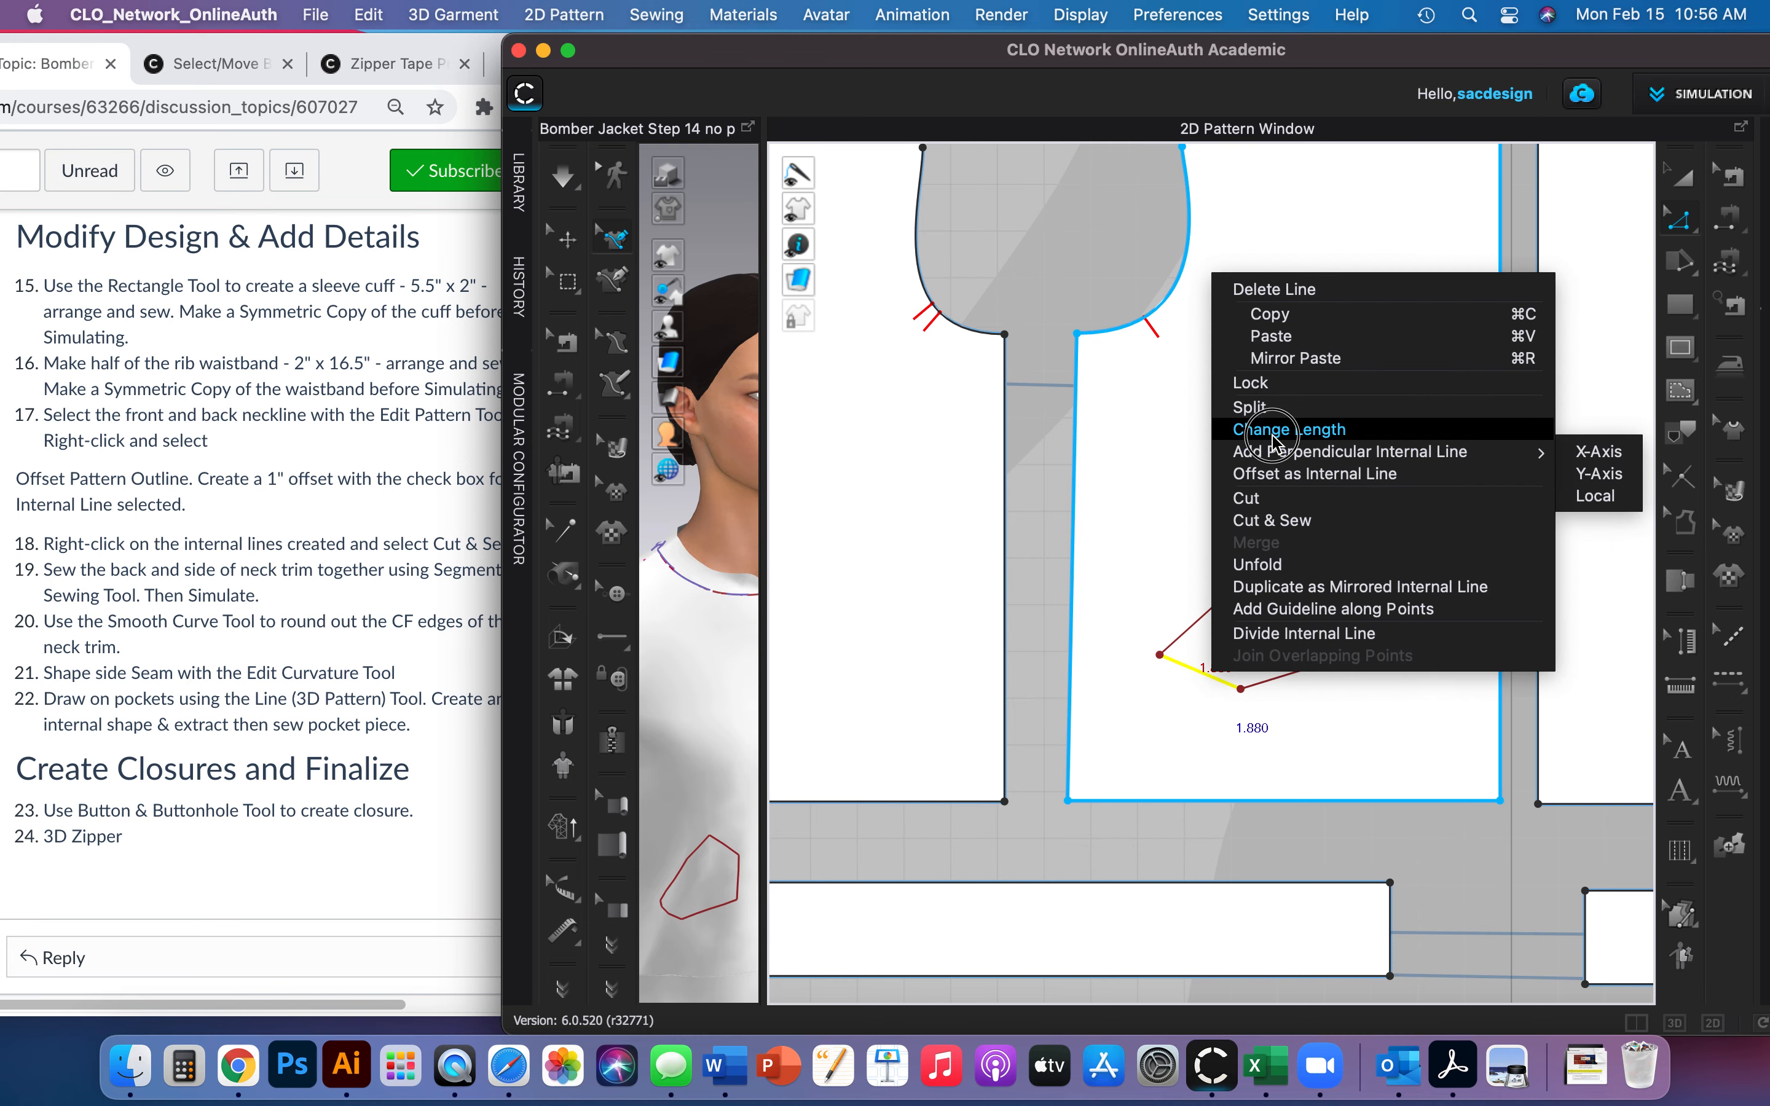
pyautogui.click(1273, 432)
pyautogui.write('1.')
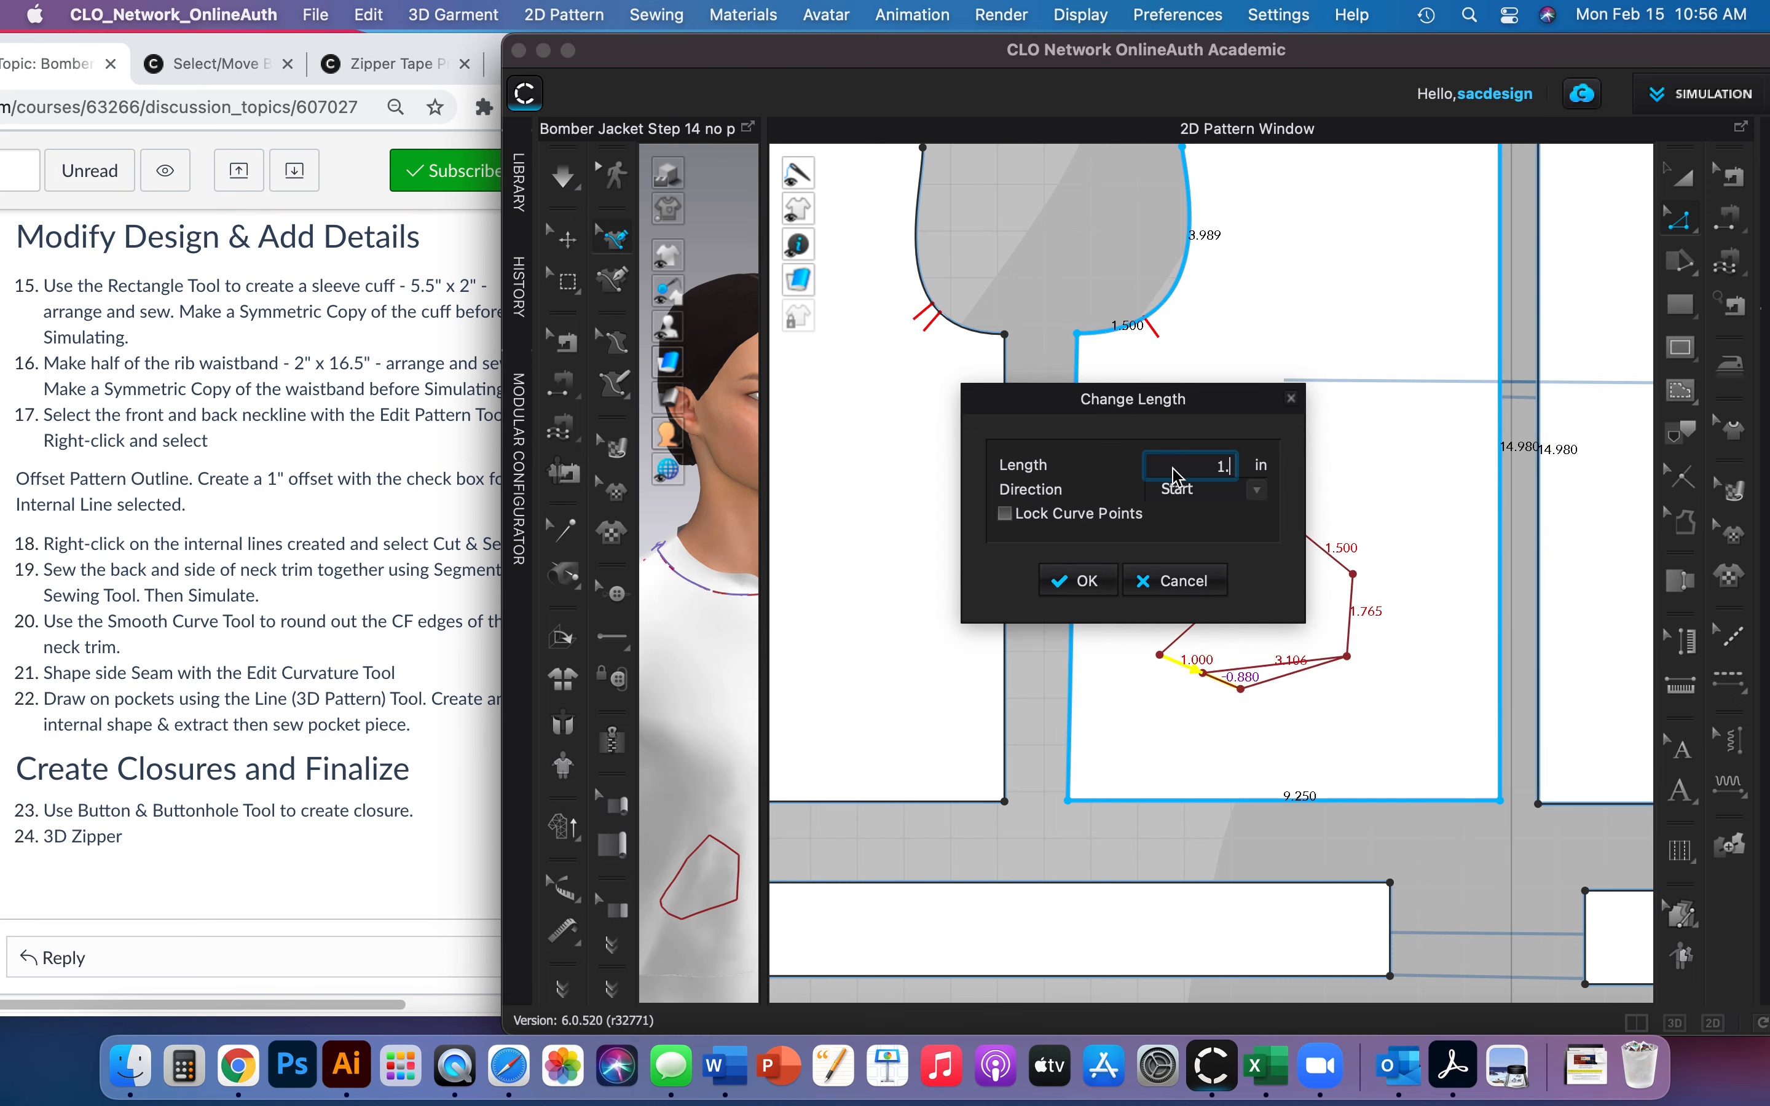
pyautogui.write('5')
pyautogui.moveTo(1184, 402); pyautogui.dragTo(967, 432)
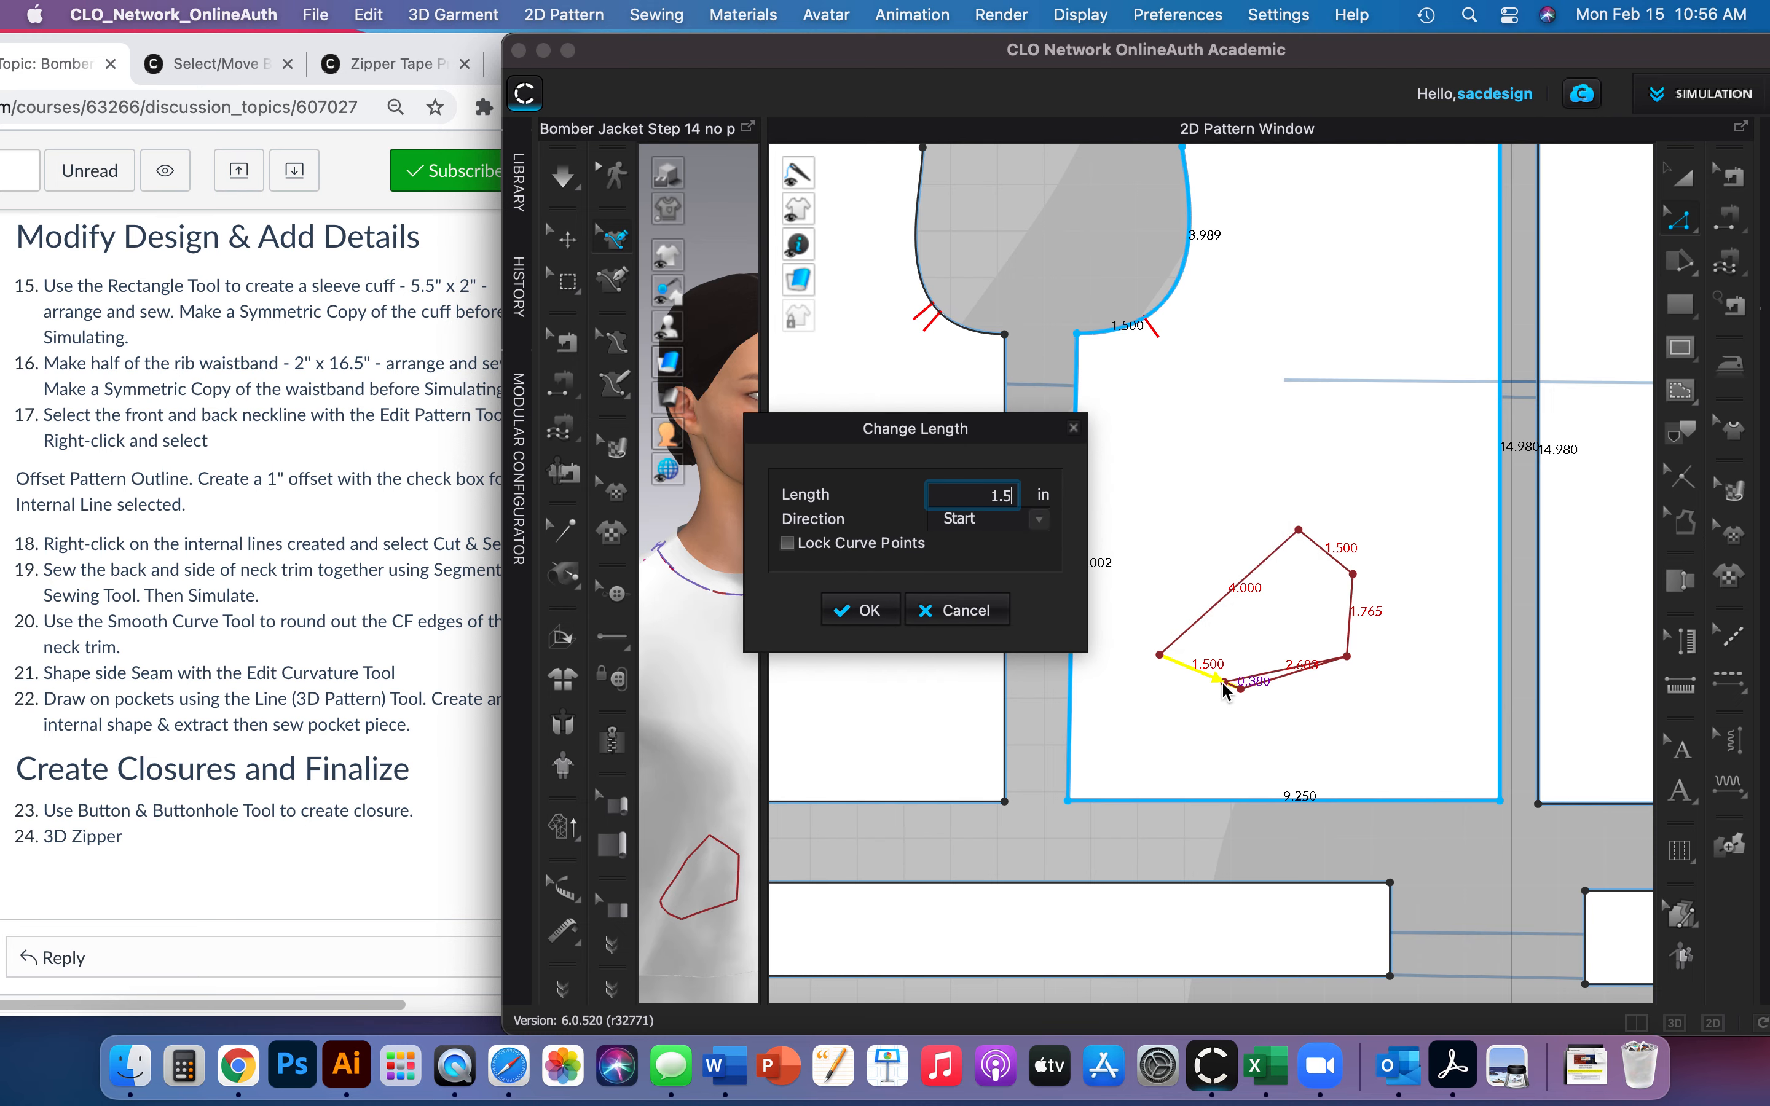
pyautogui.click(869, 612)
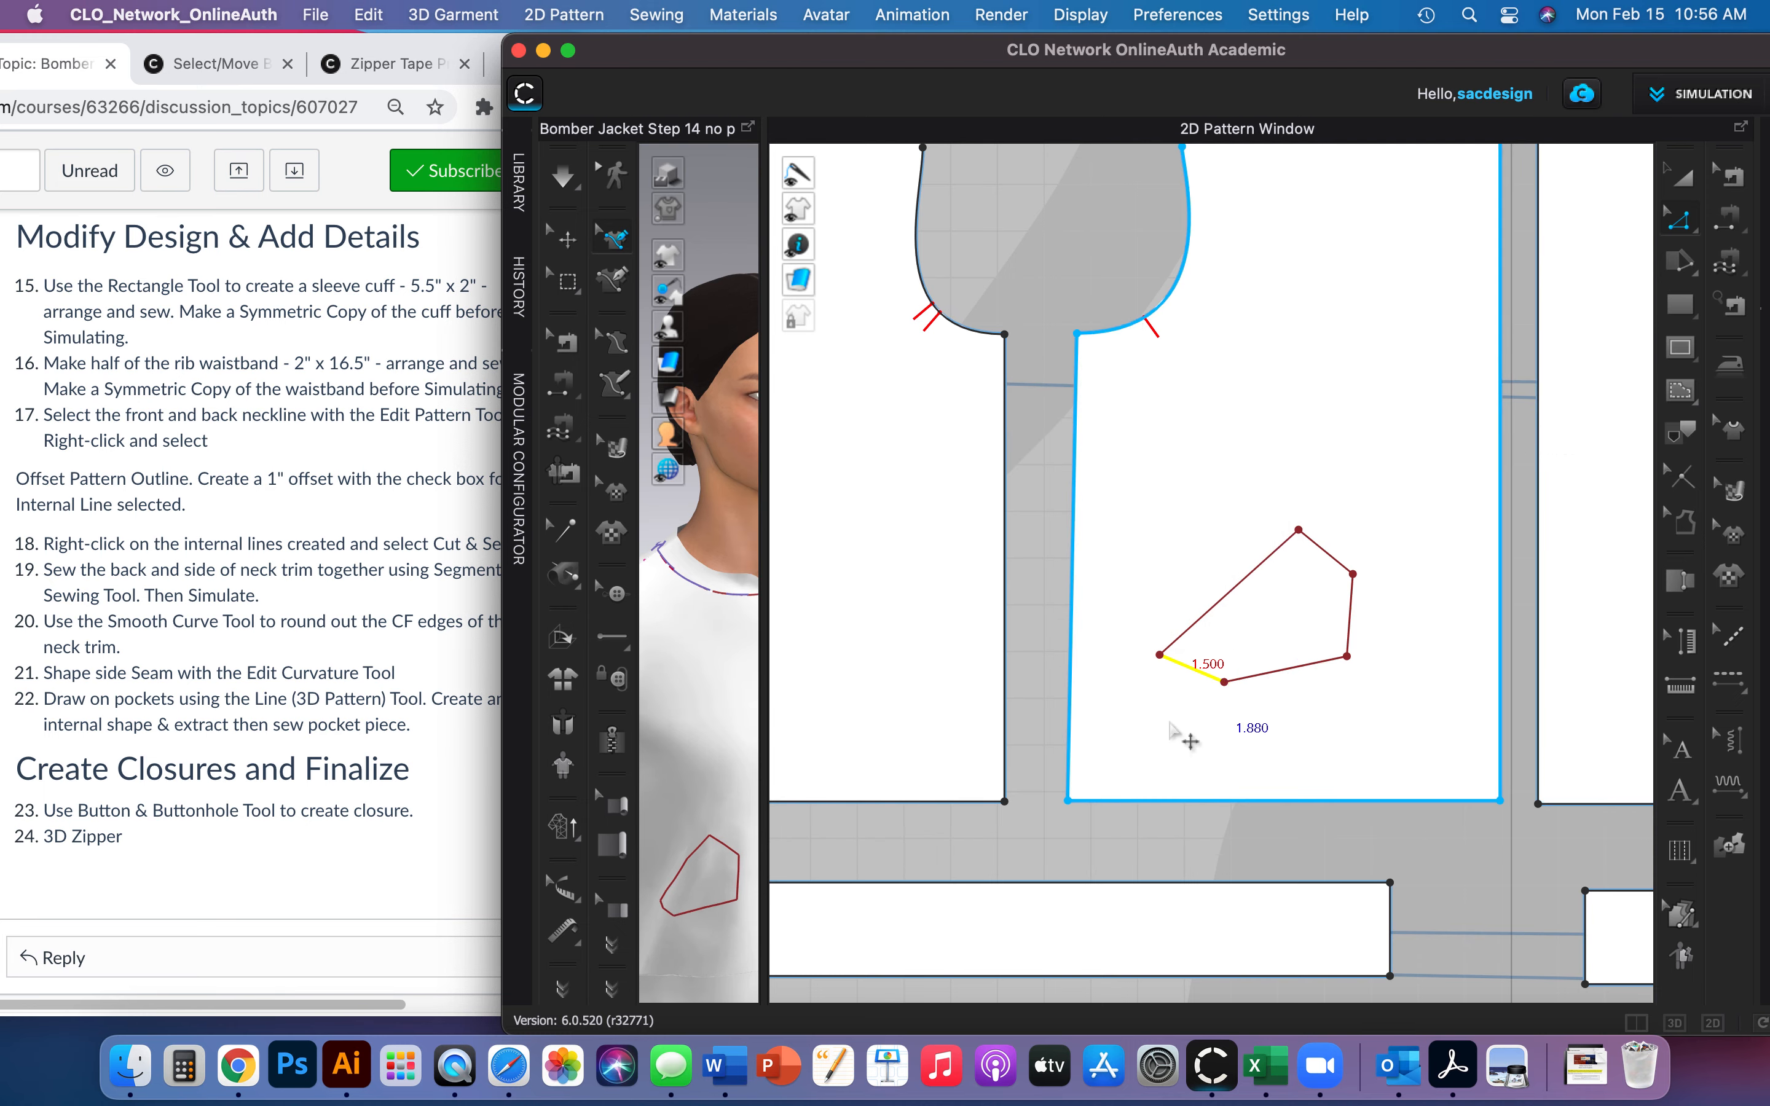
pyautogui.moveTo(1223, 682); pyautogui.dragTo(1197, 688)
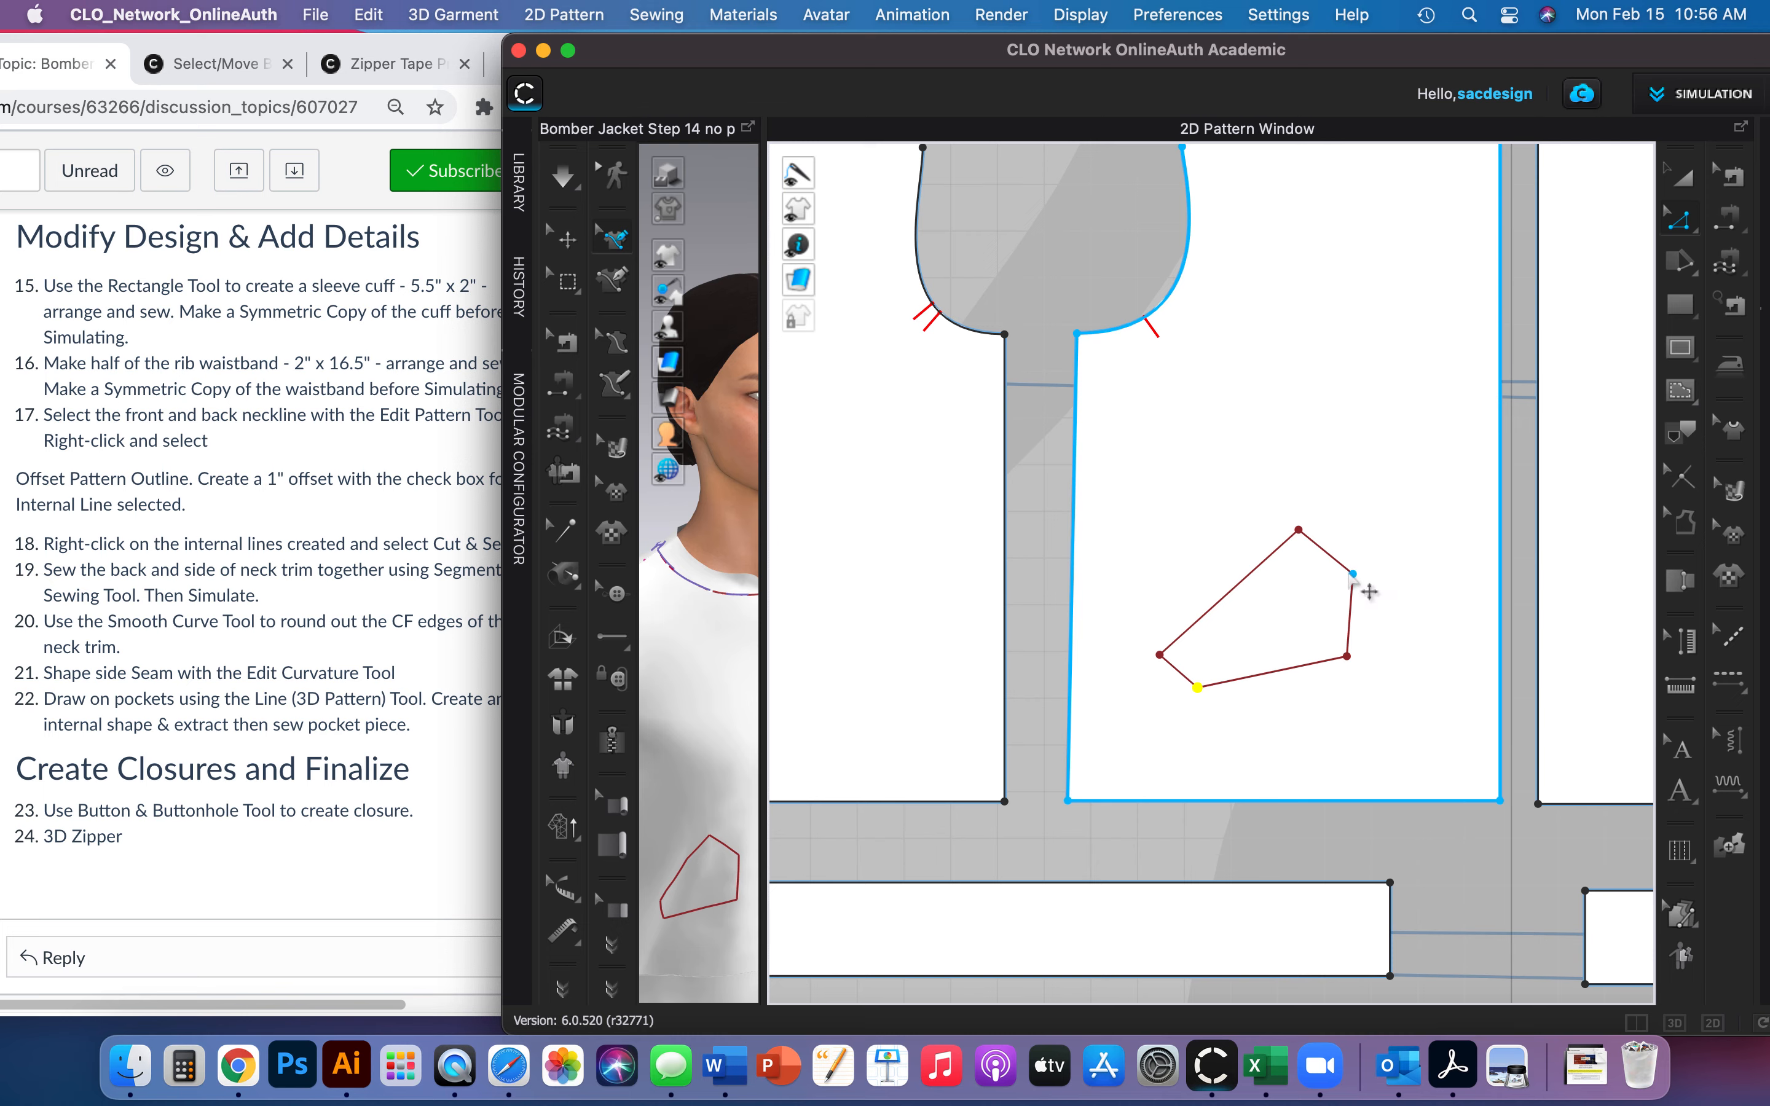
# Create an internal rectangle 4.25 in wide and 1.5 in high on the front pattern, above the pocket shape.
pyautogui.click(1685, 350)
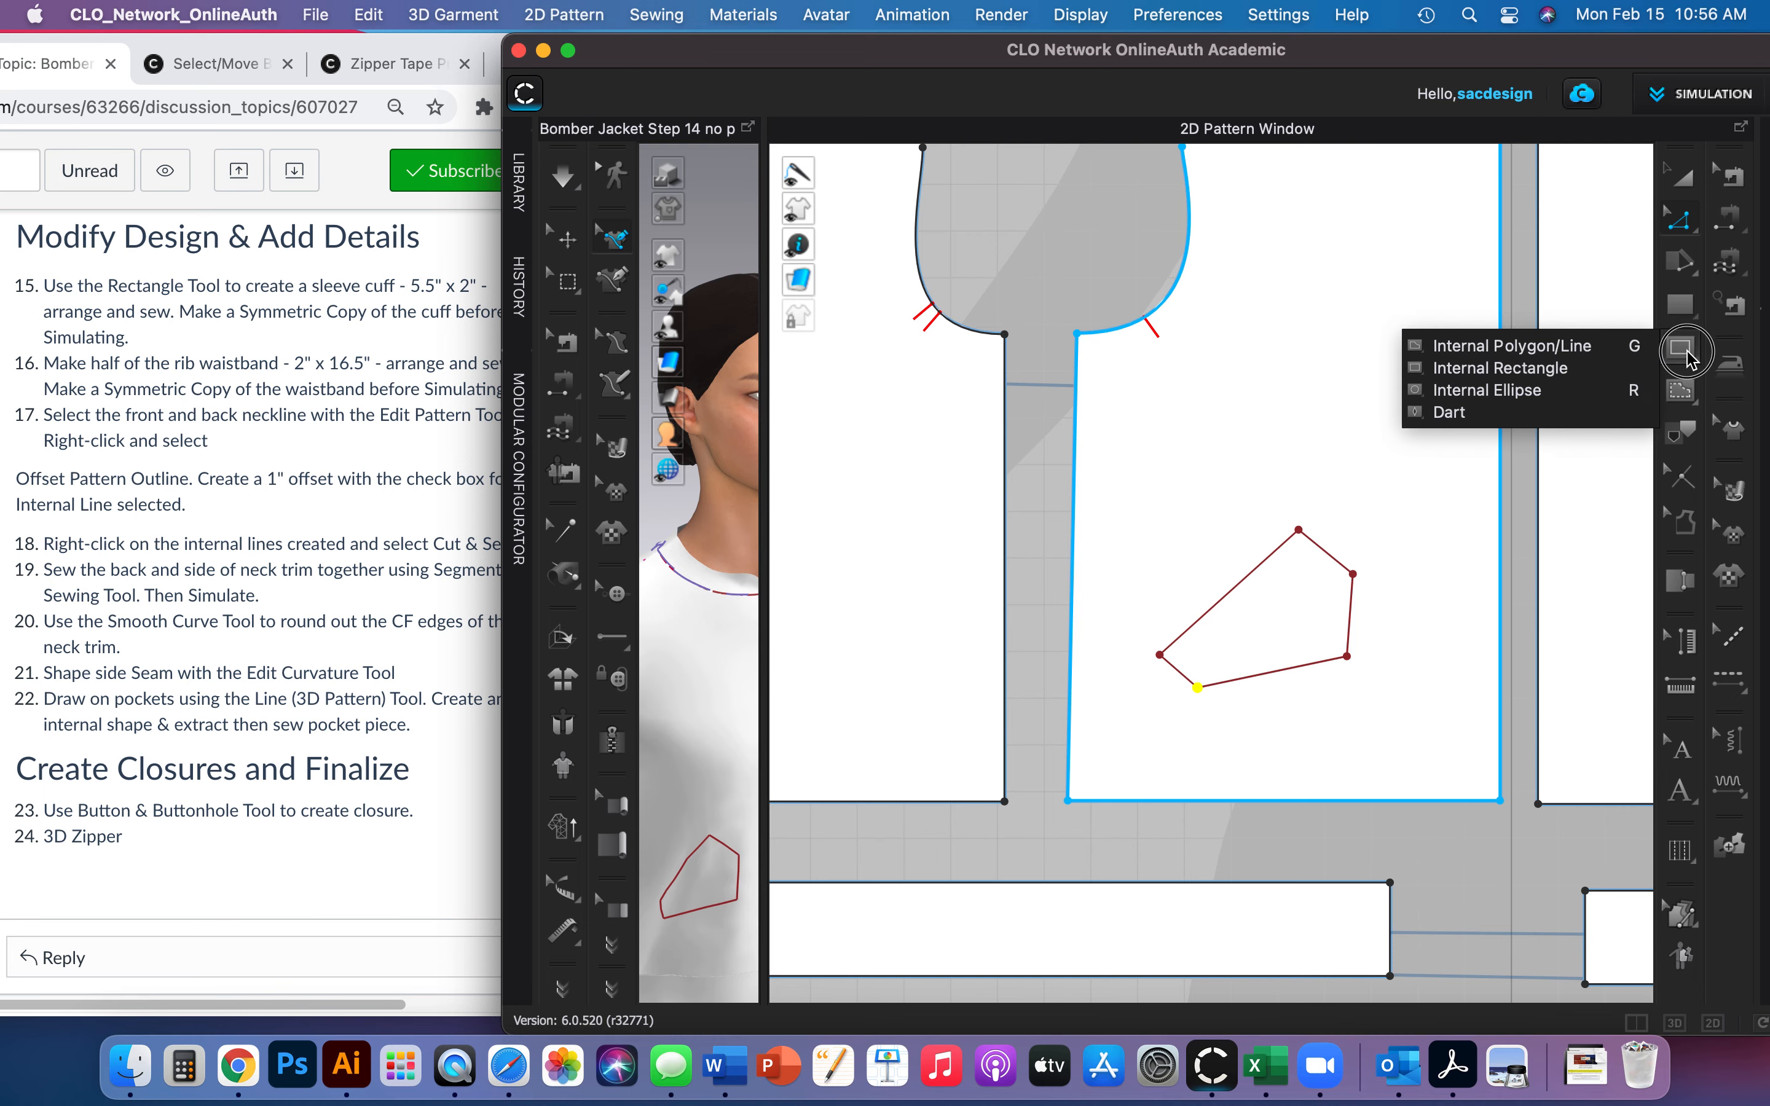
pyautogui.click(1565, 370)
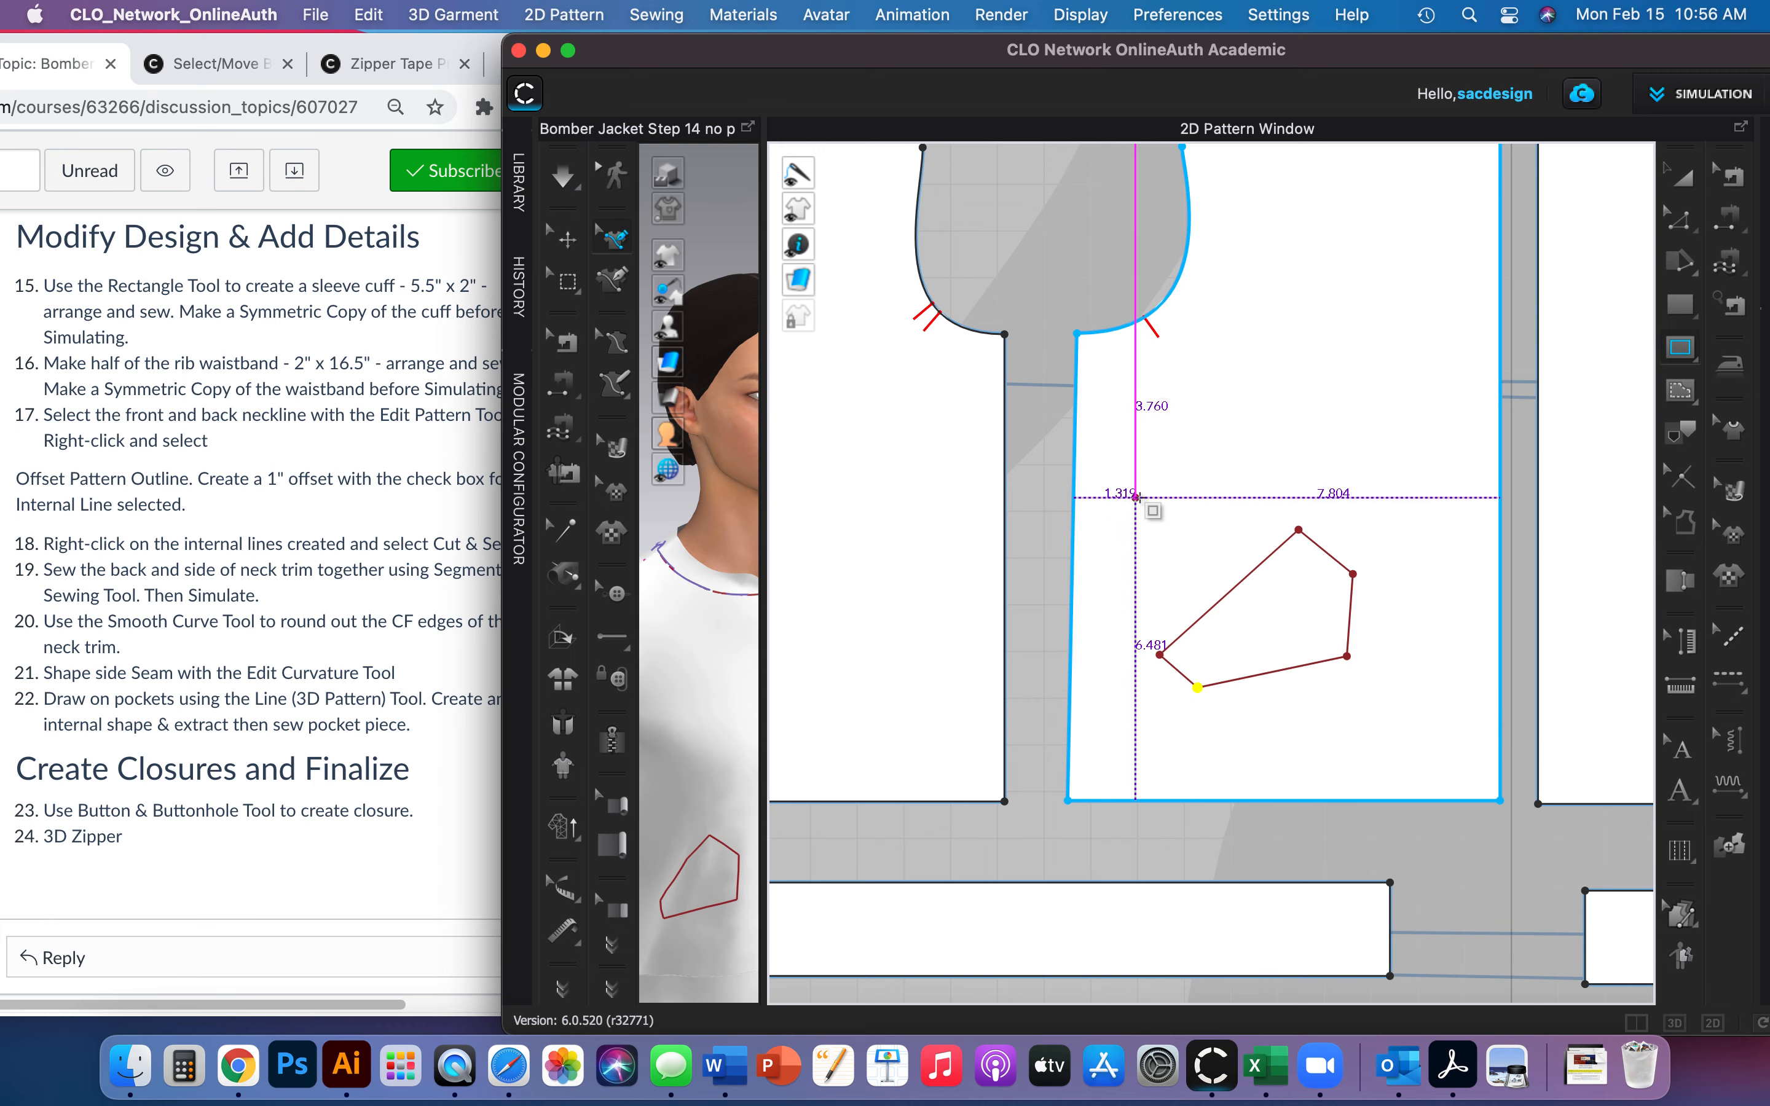
pyautogui.click(1135, 498)
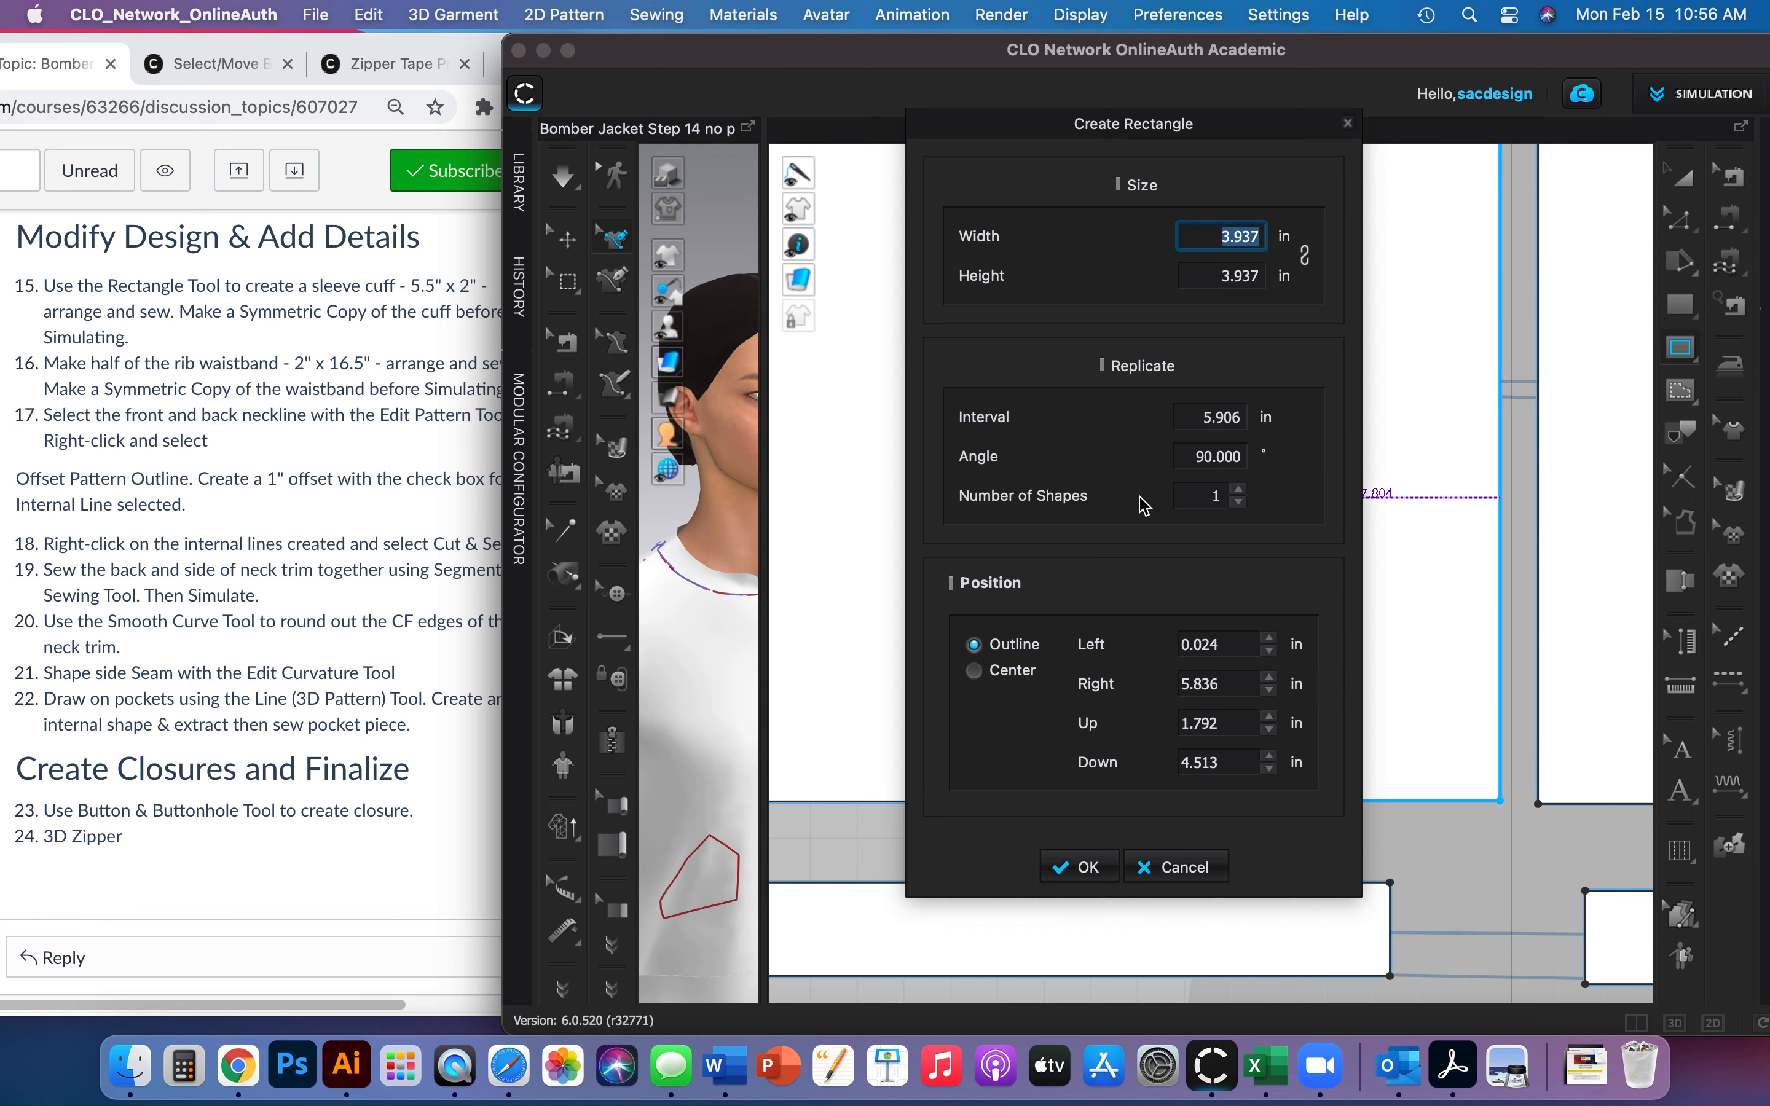
pyautogui.write('4')
pyautogui.click(1229, 276)
pyautogui.doubleClick(1242, 236)
pyautogui.write('25')
pyautogui.click(1251, 277)
pyautogui.press('BackSpace')
pyautogui.write('1.5')
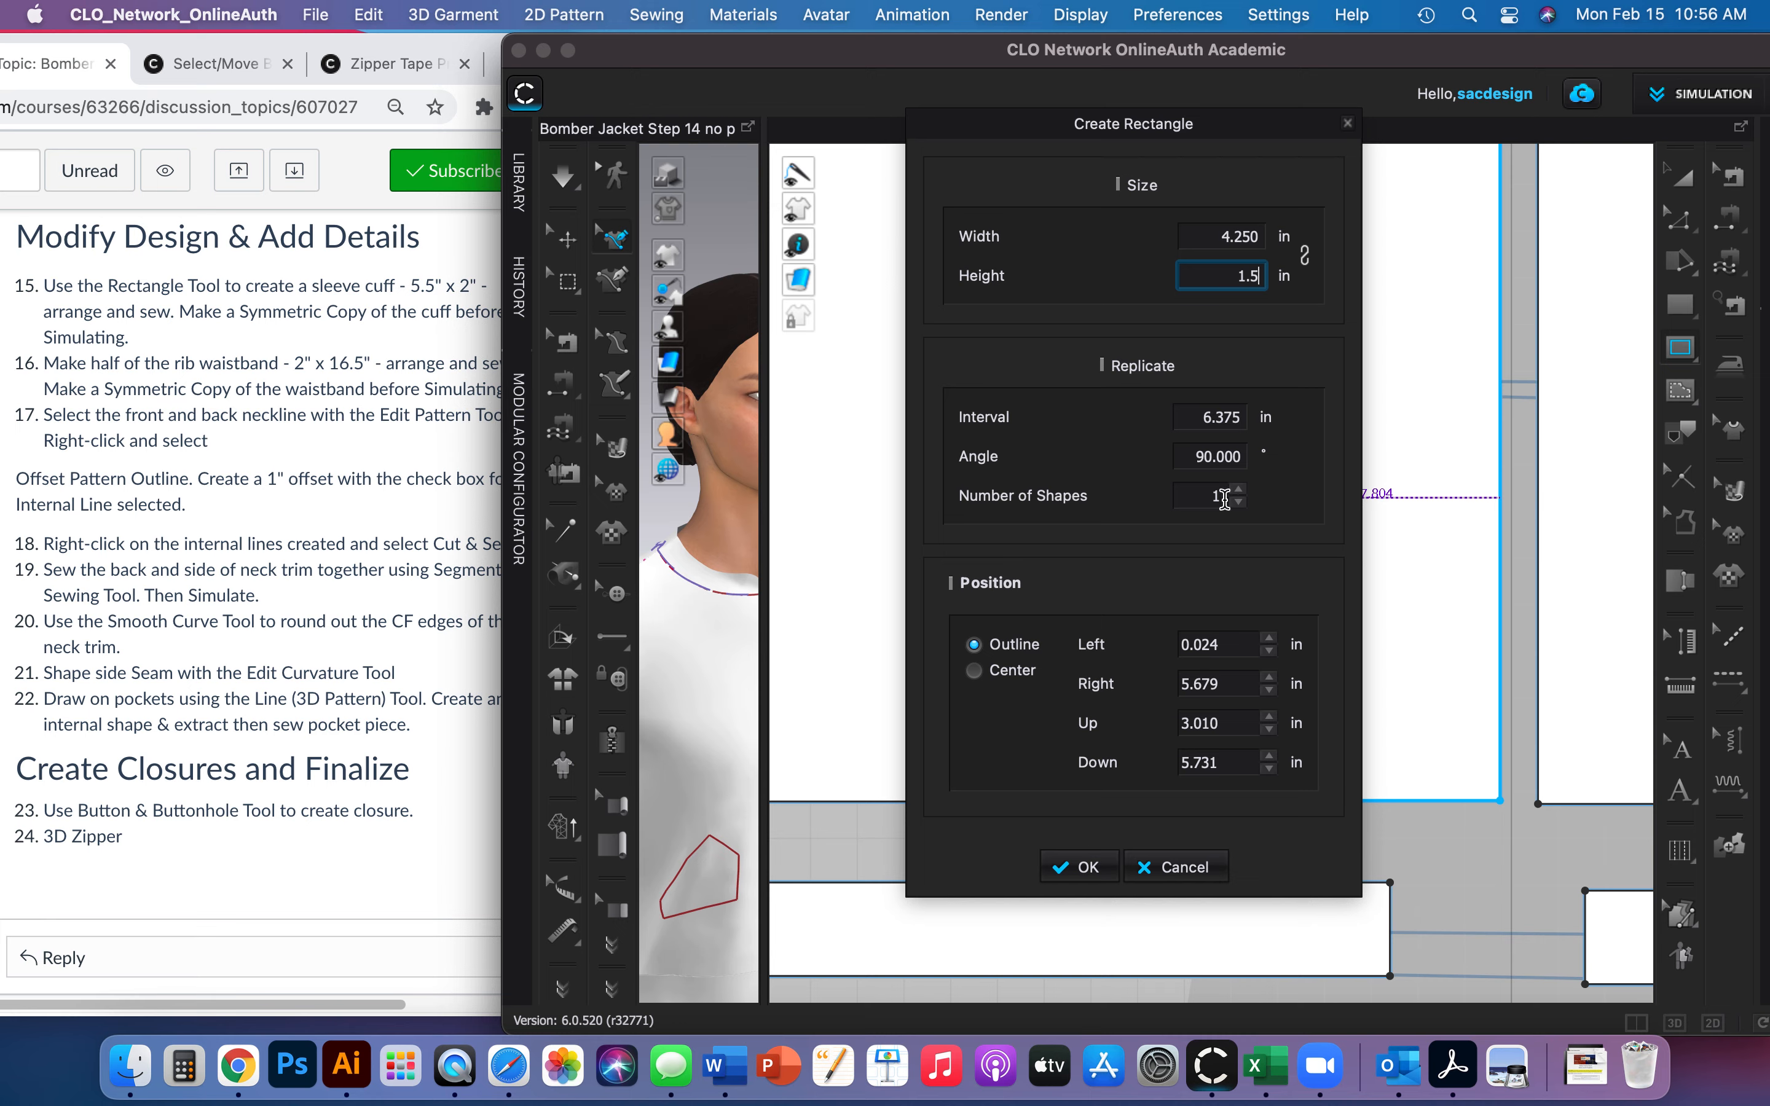
pyautogui.click(1081, 868)
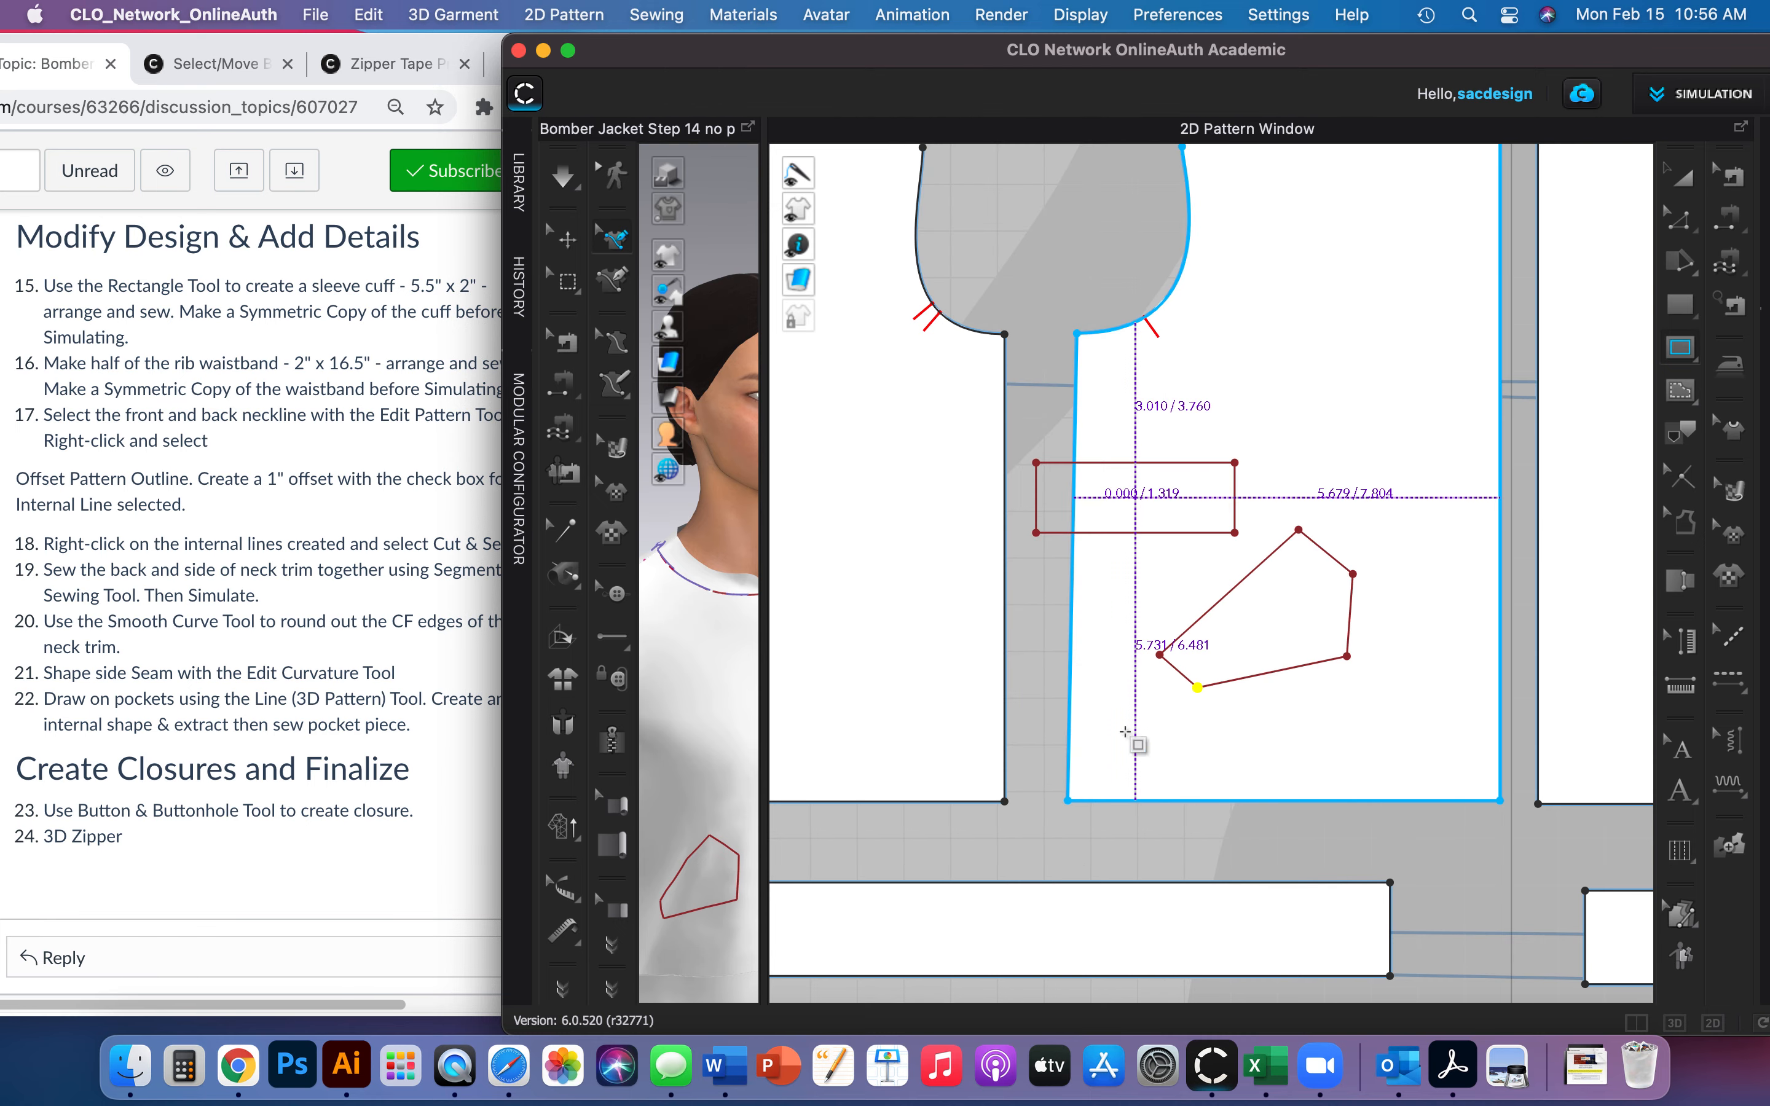
# Rotate the internal rectangle parallel to the pocket's slanted edge and move it over the pocket shape so those edges line up.
pyautogui.click(1681, 177)
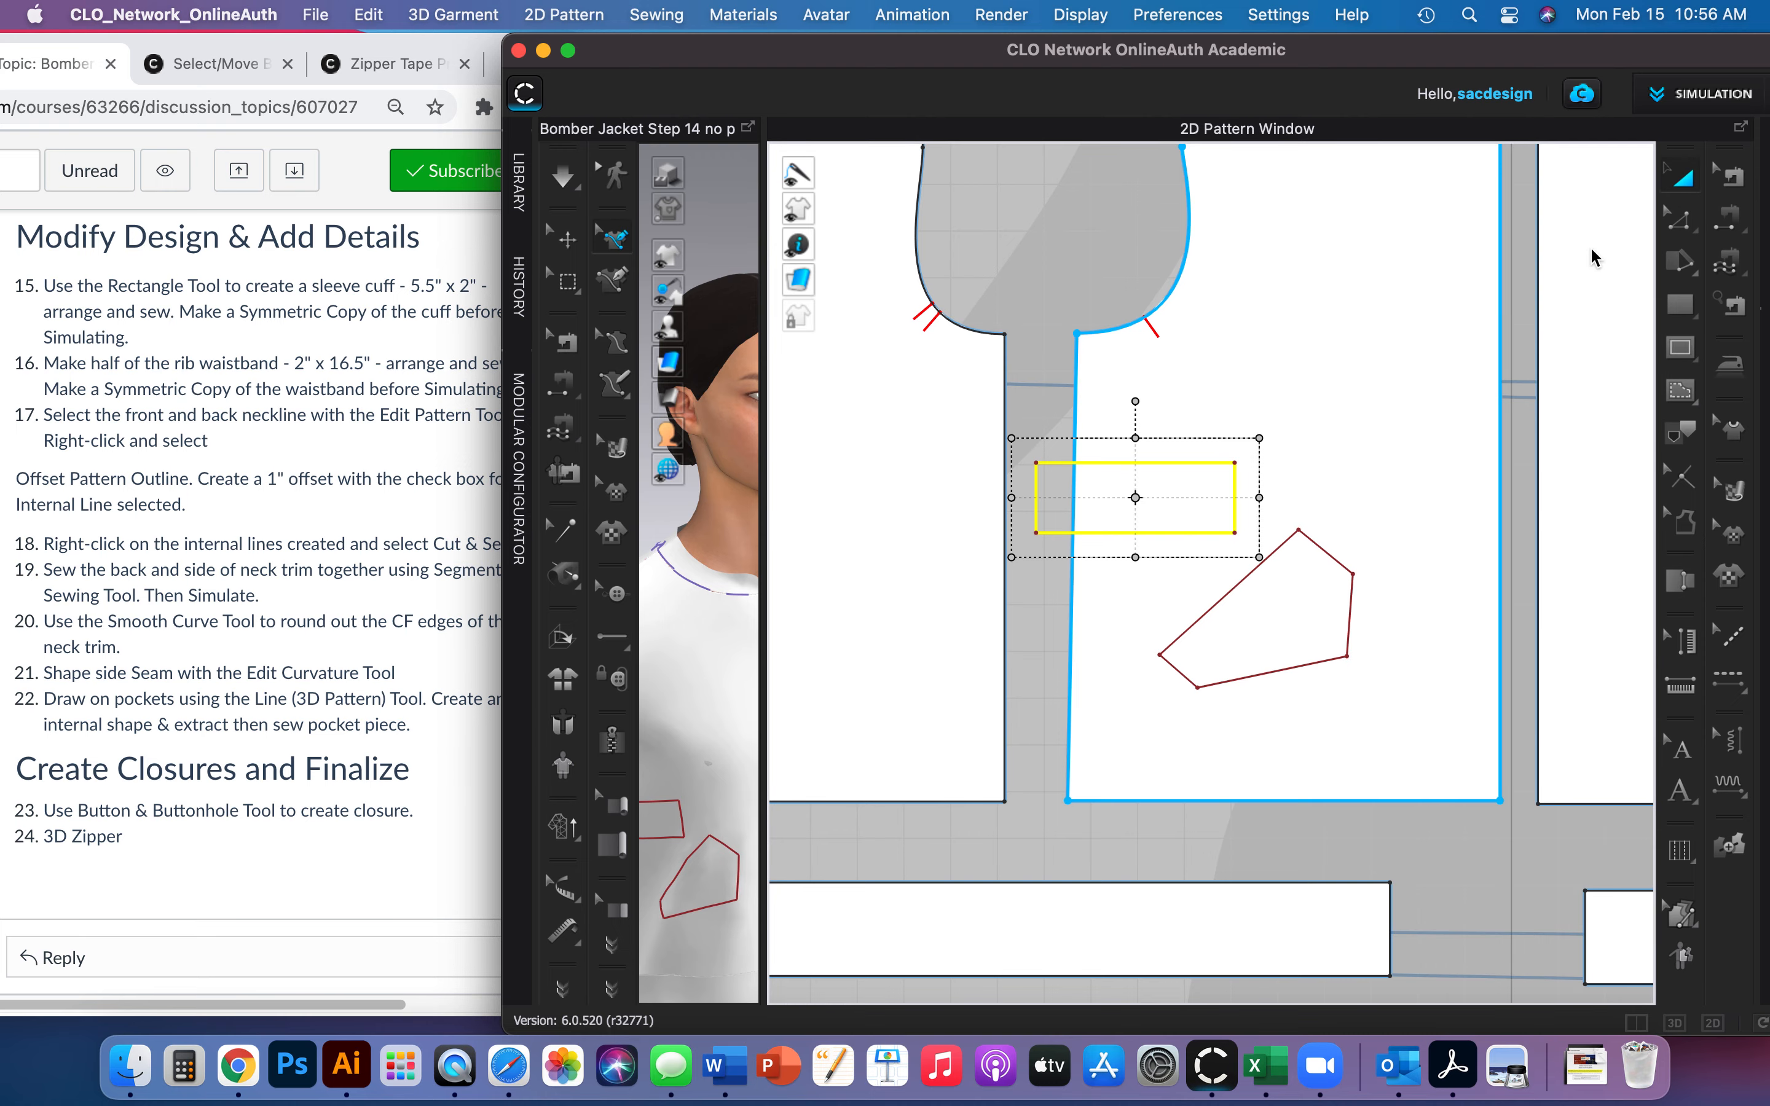
pyautogui.moveTo(1175, 466); pyautogui.dragTo(1241, 533)
pyautogui.moveTo(1201, 467); pyautogui.dragTo(1166, 524)
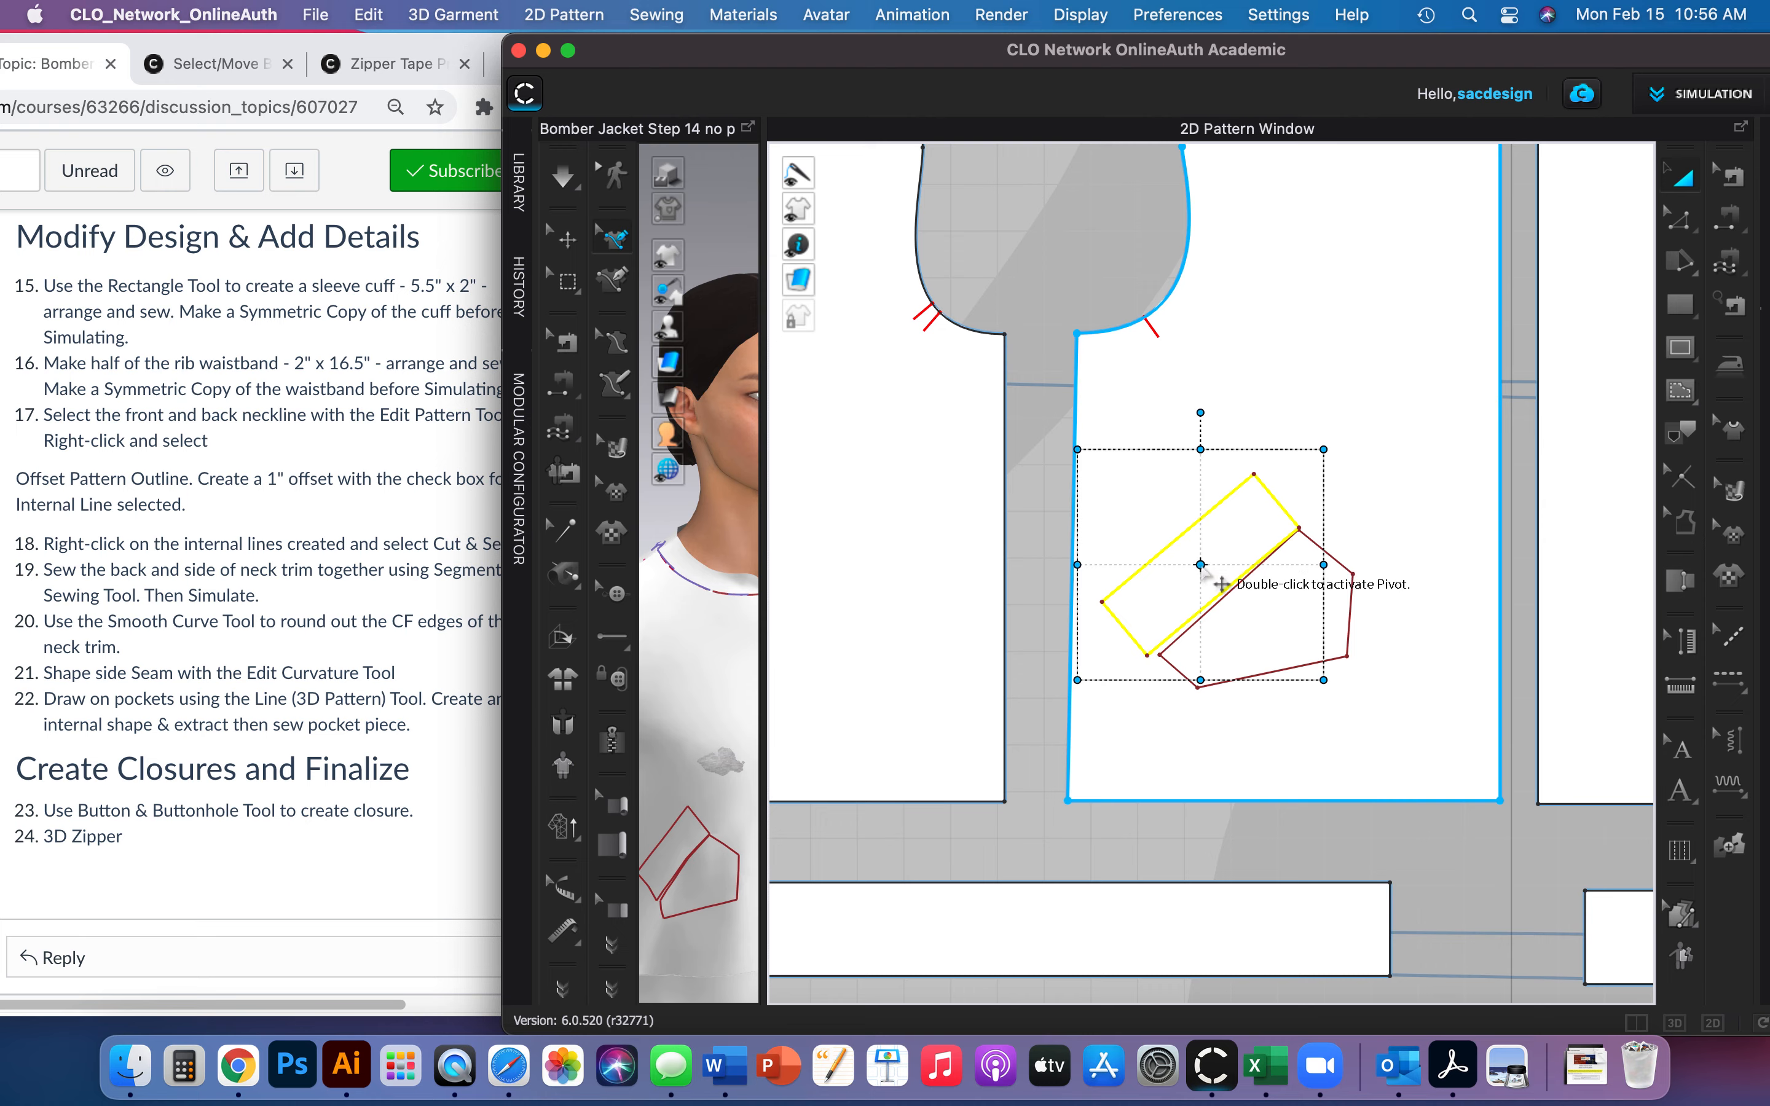
pyautogui.moveTo(1233, 587); pyautogui.dragTo(1291, 652)
pyautogui.moveTo(1254, 469); pyautogui.dragTo(1249, 469)
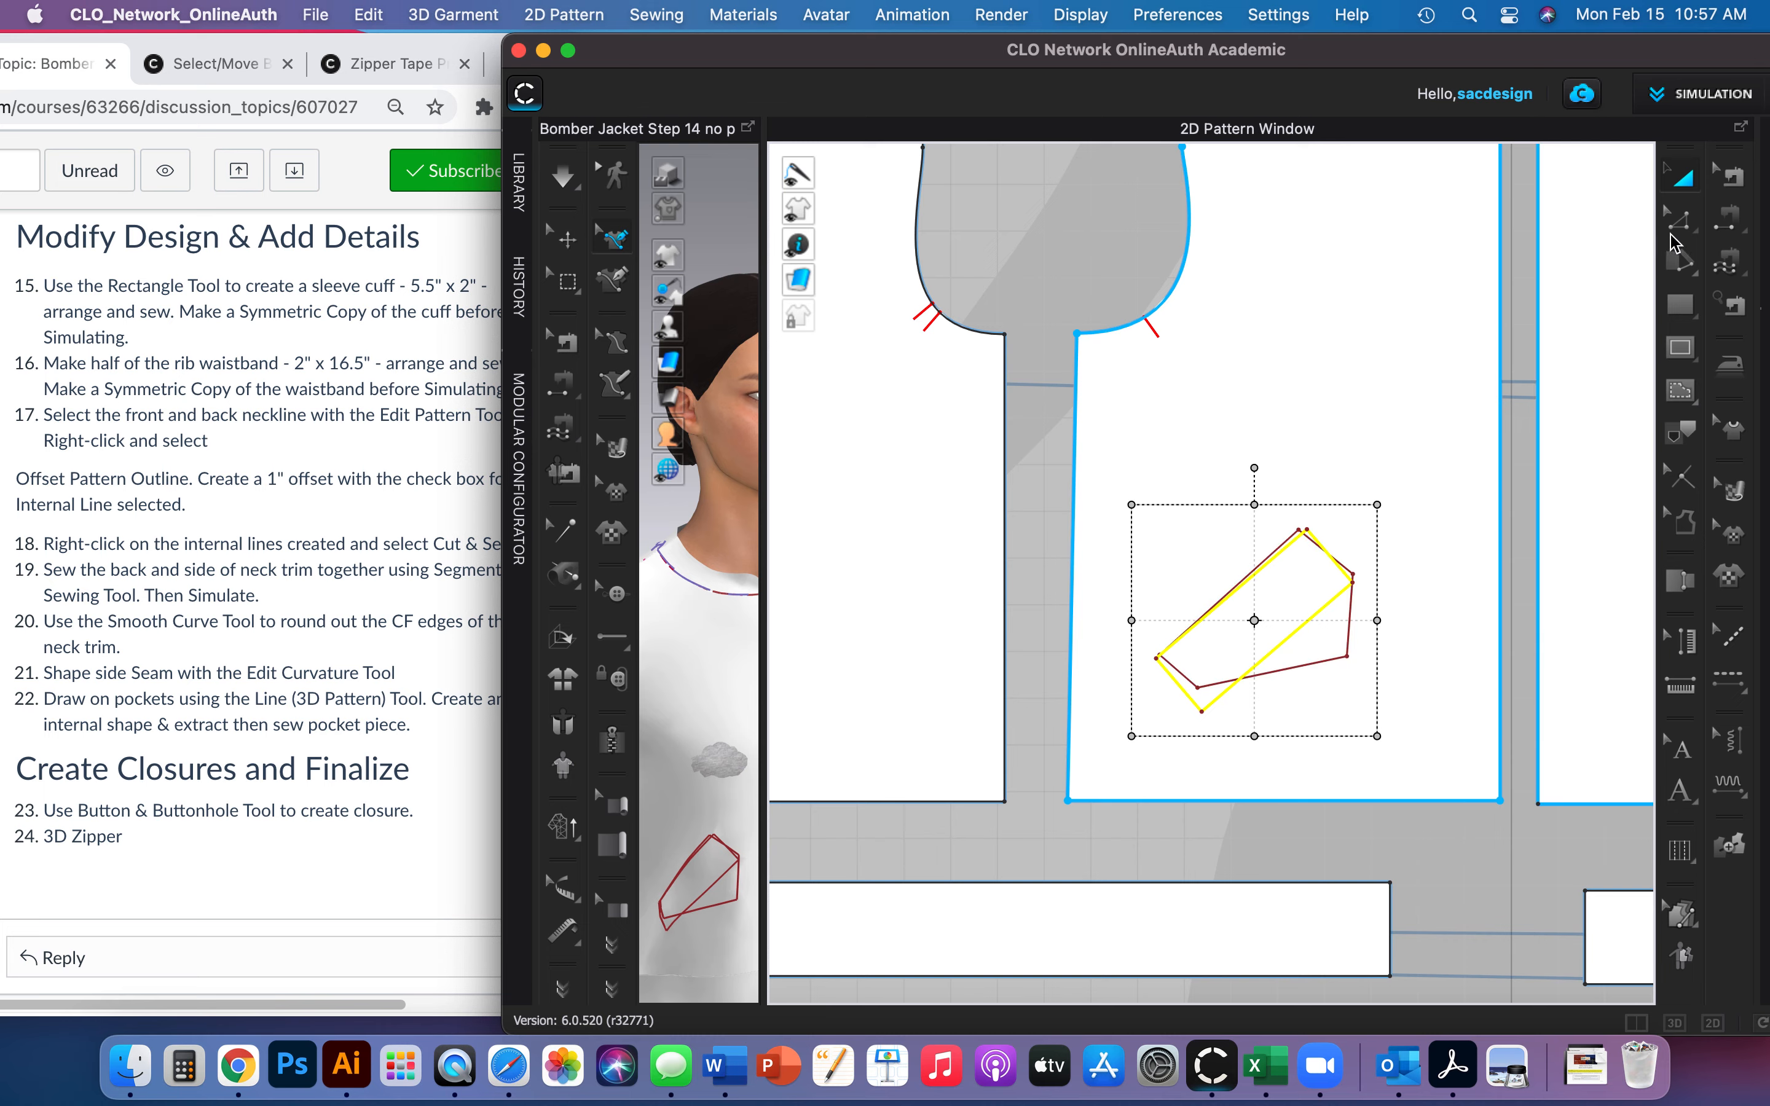
pyautogui.moveTo(1682, 227); pyautogui.dragTo(1590, 330)
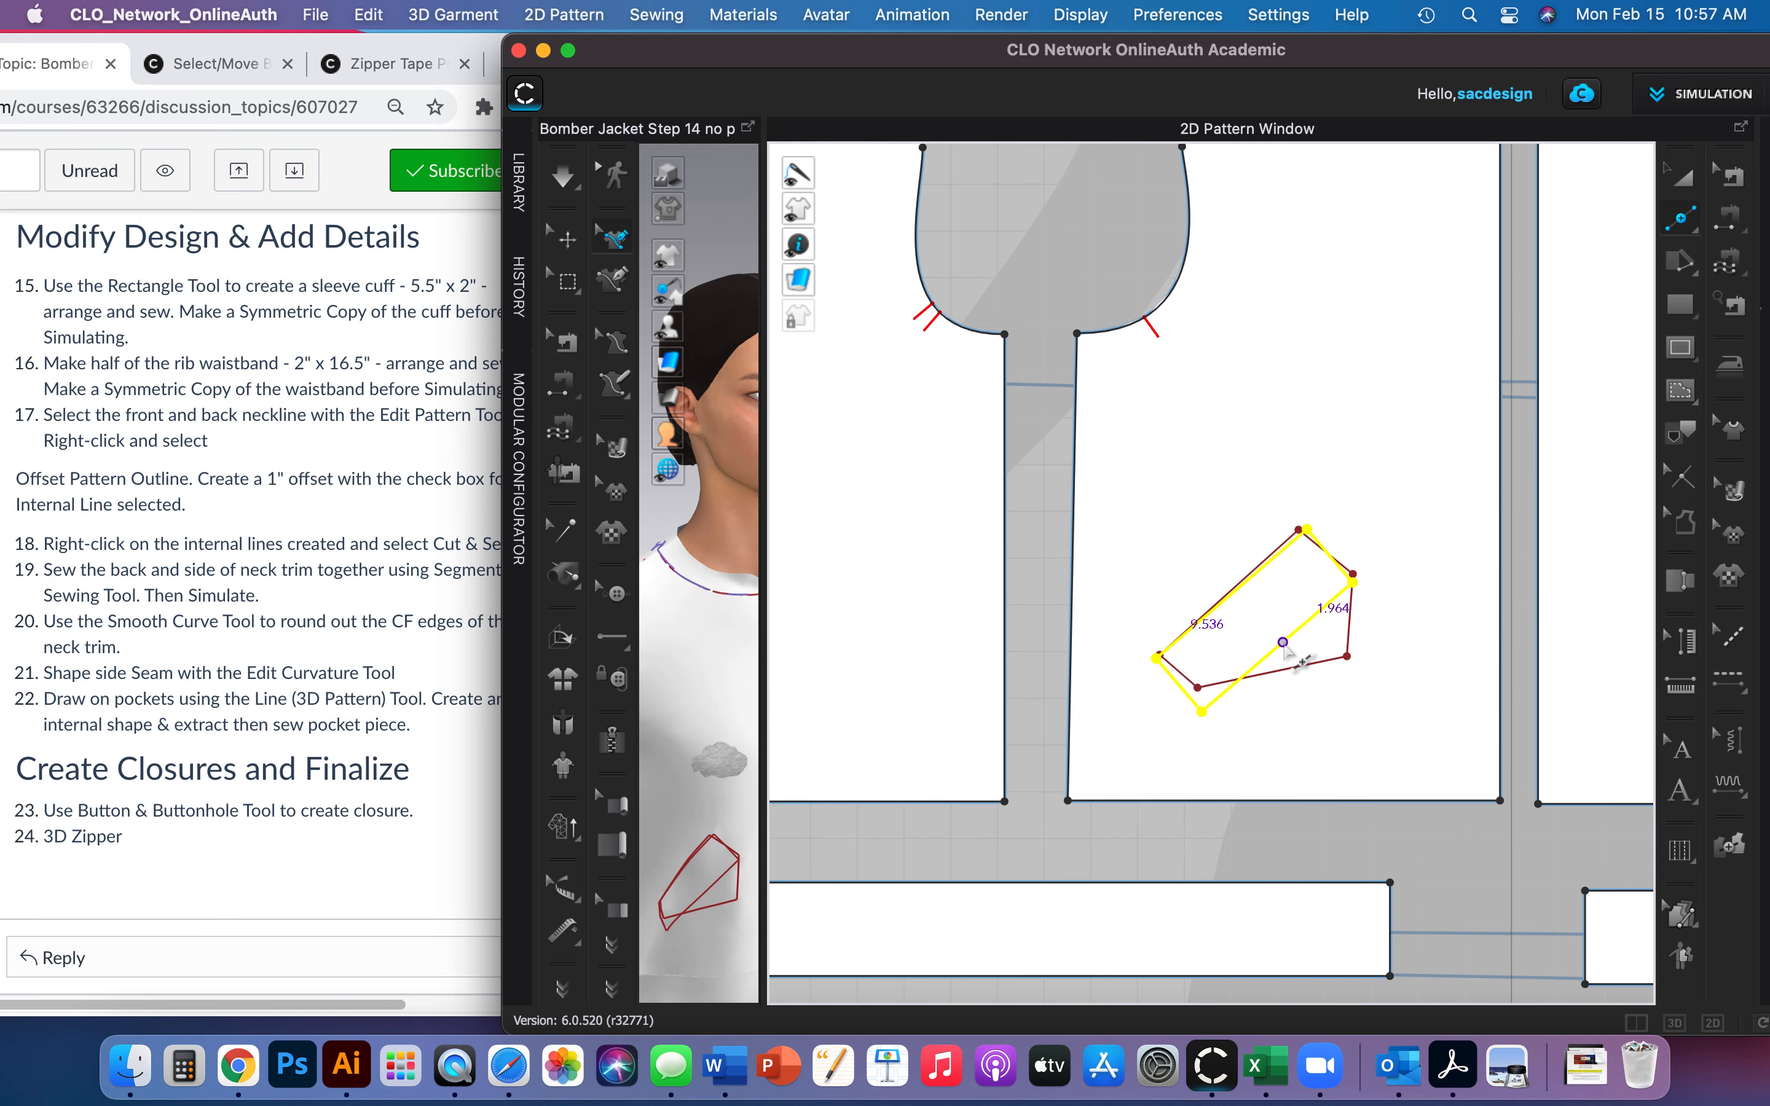
pyautogui.press('a')
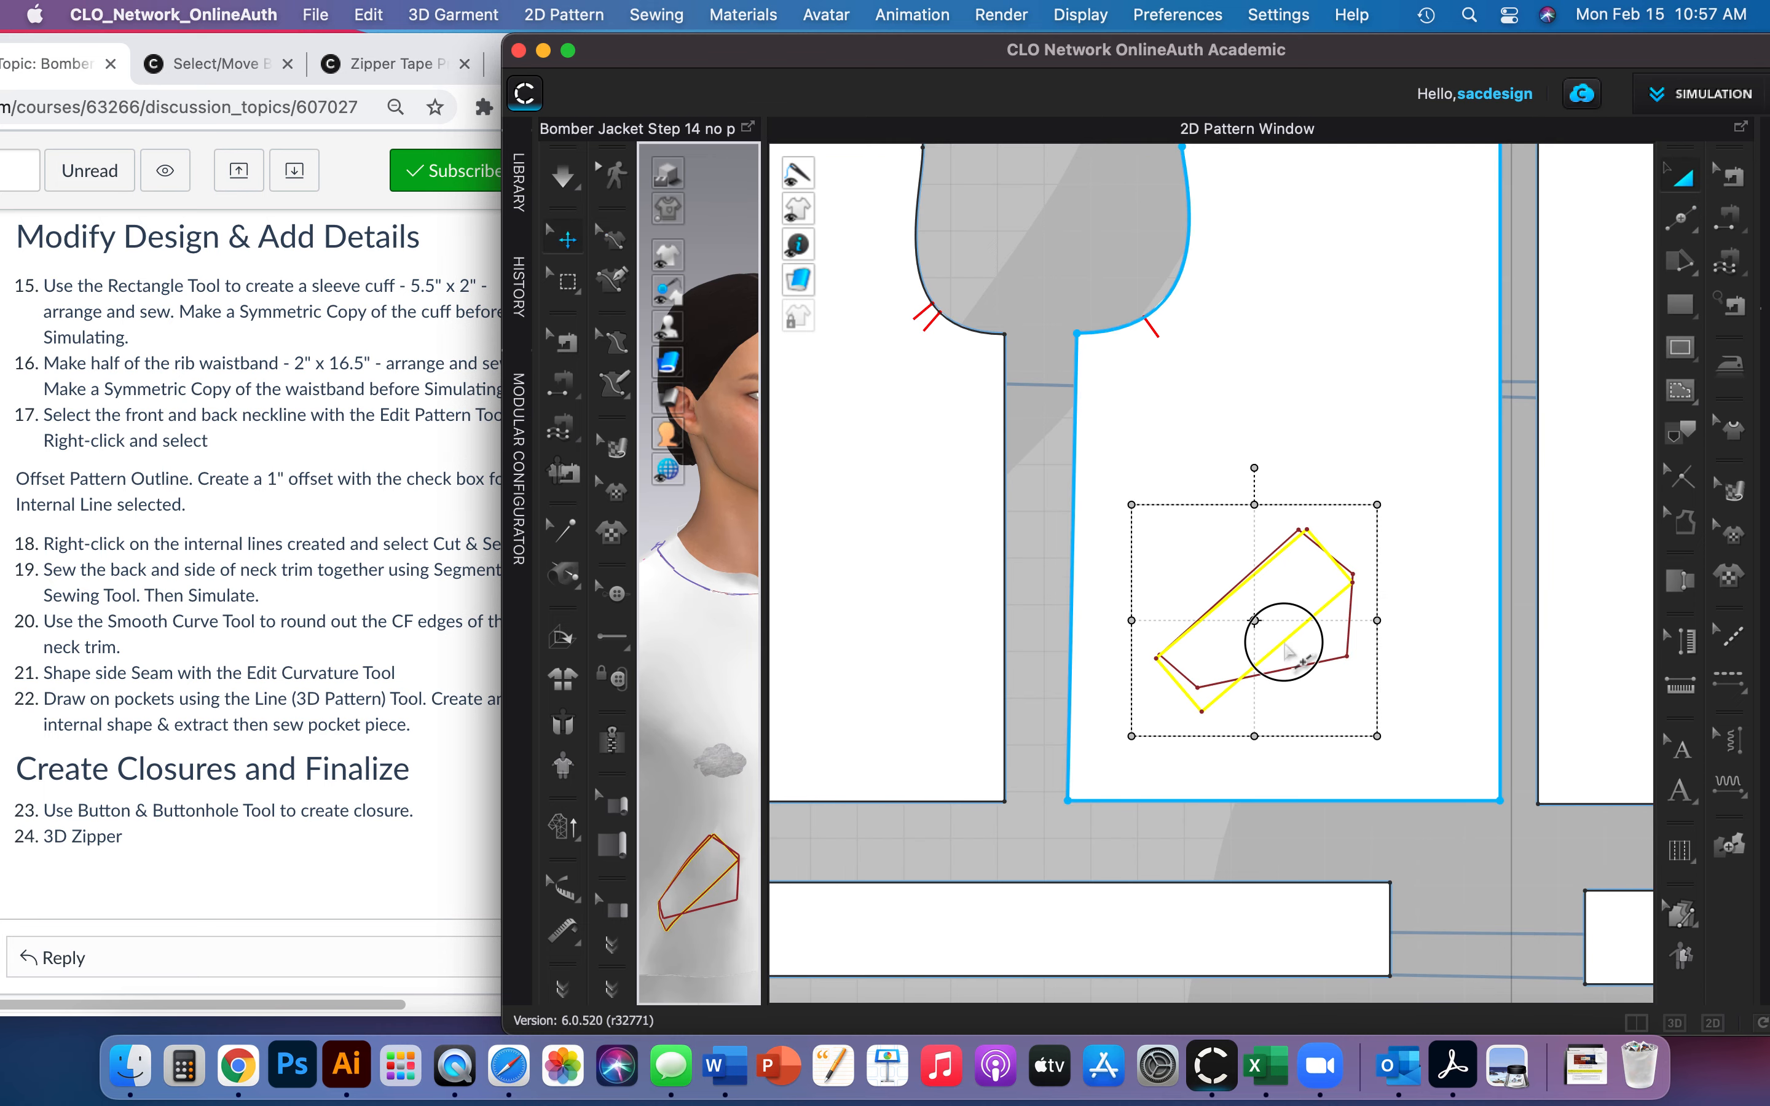
pyautogui.click(1306, 722)
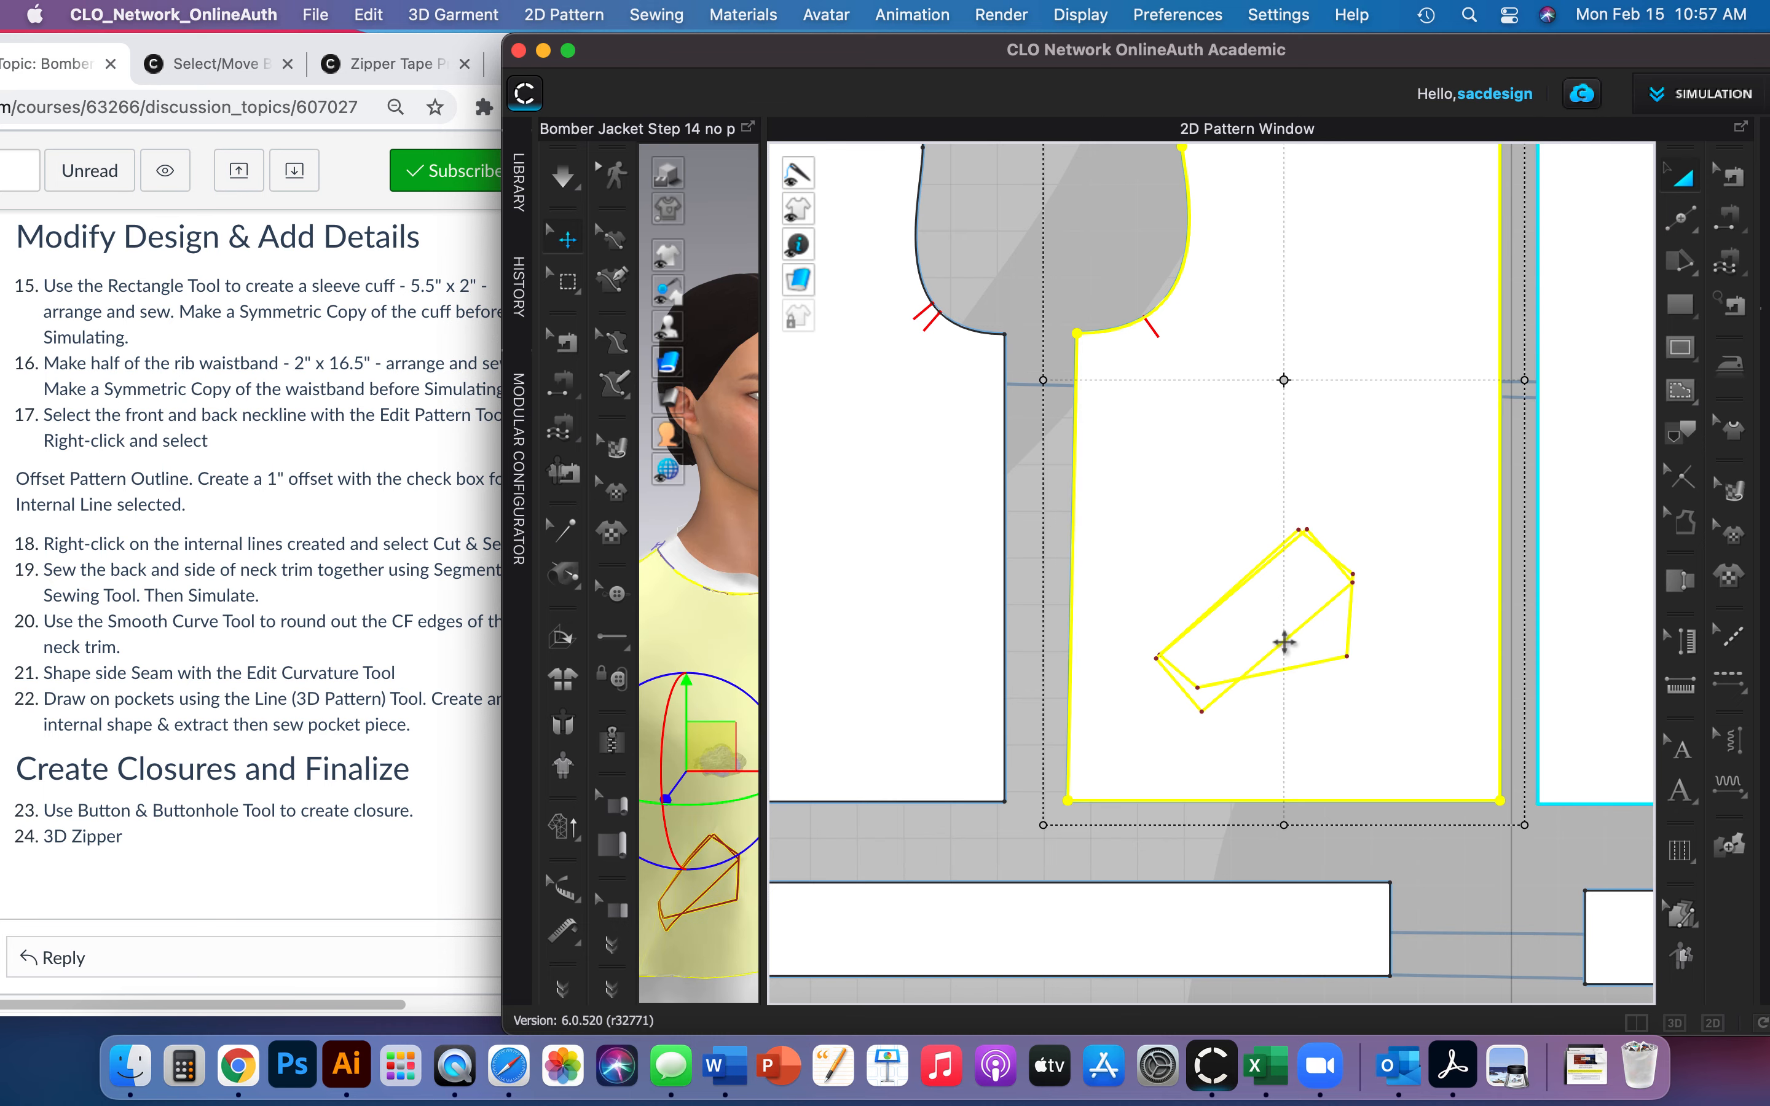
# Split the internal rectangle's lower long edge uniformly into 2 segments and move the new midpoint outward toward the hem and centre front.
pyautogui.press('z')
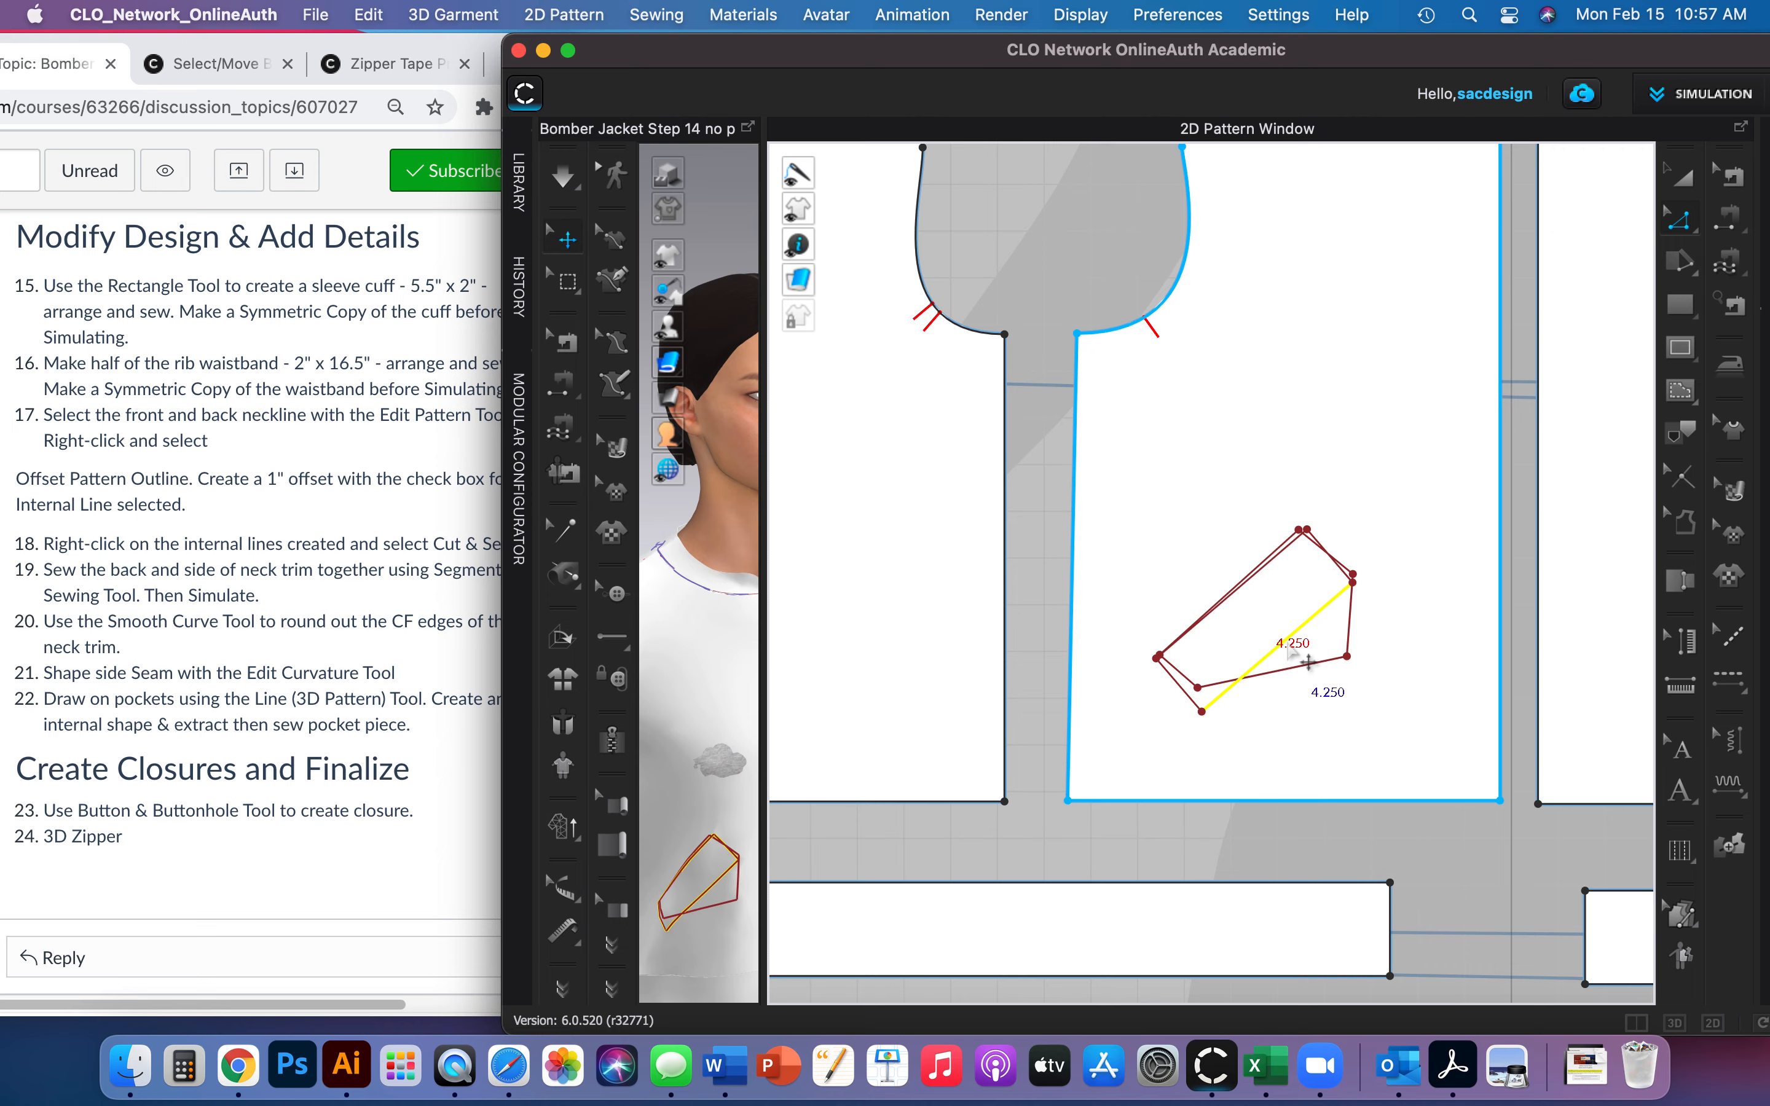
pyautogui.rightClick(1288, 649)
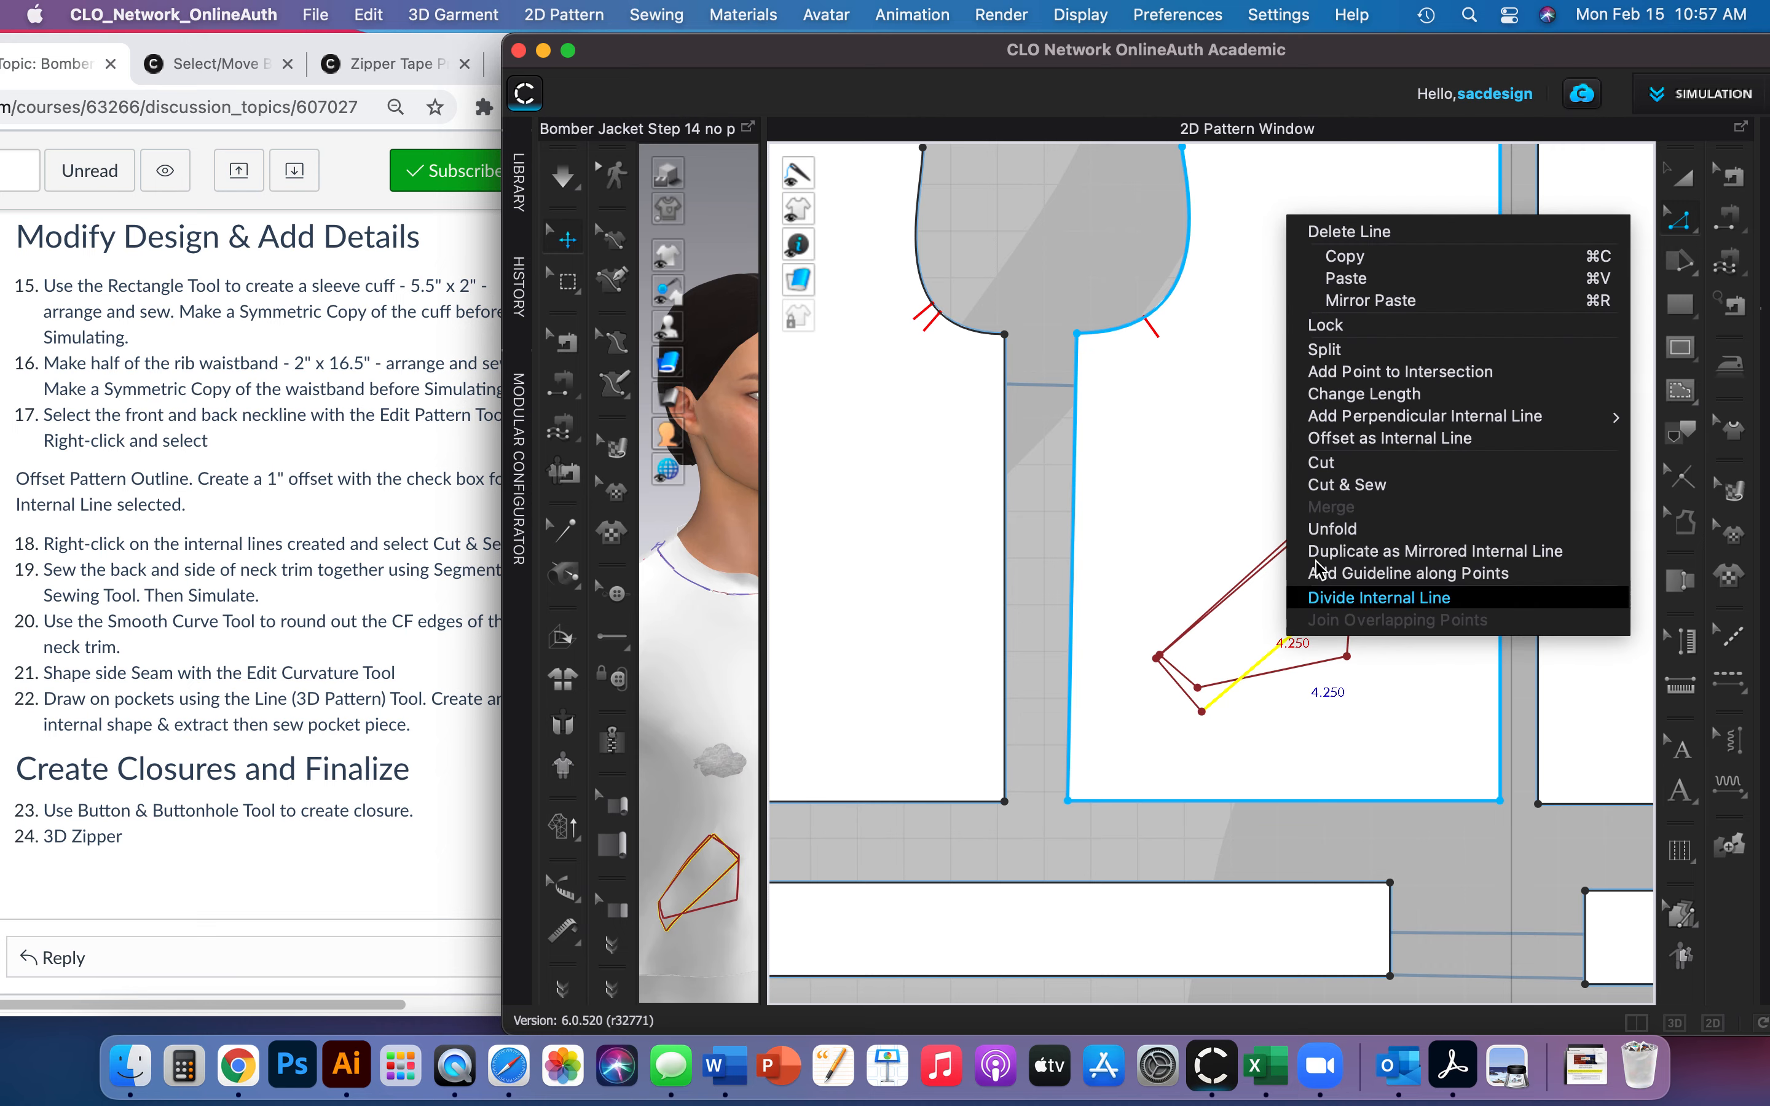
pyautogui.click(1377, 350)
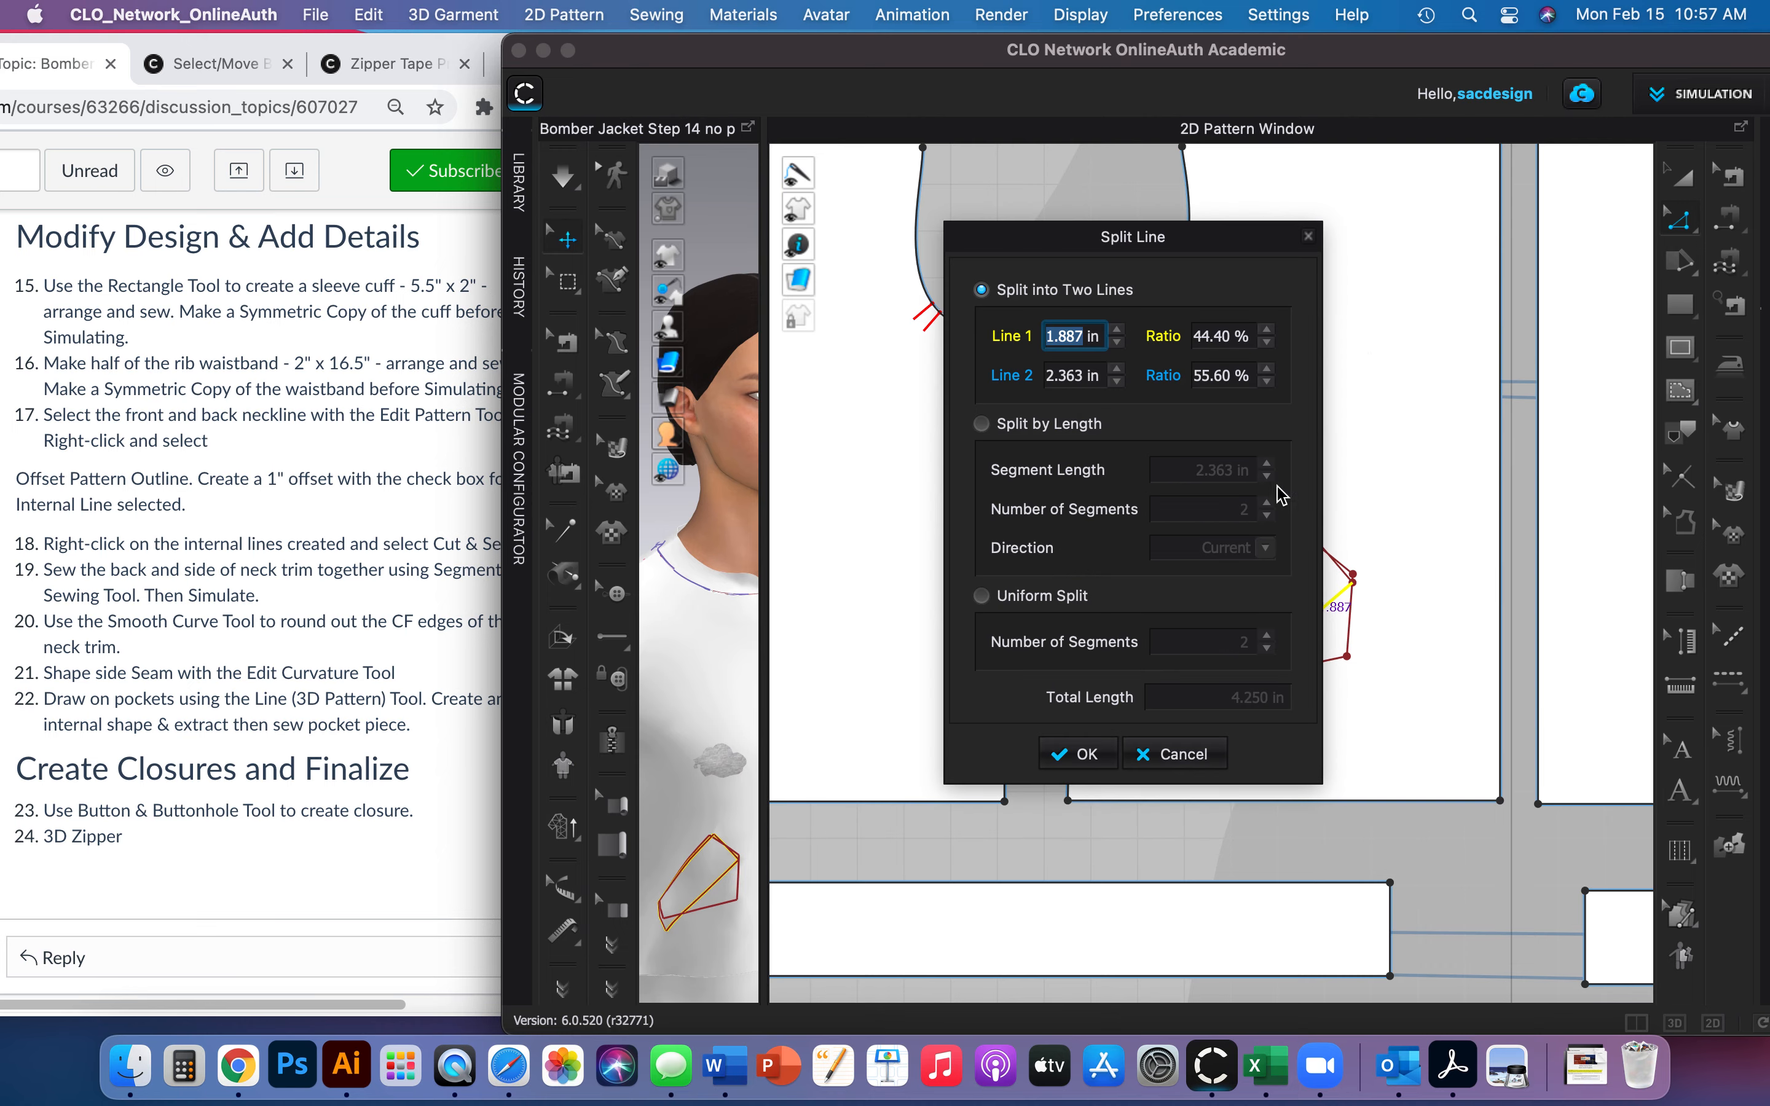
pyautogui.moveTo(1204, 237); pyautogui.dragTo(941, 211)
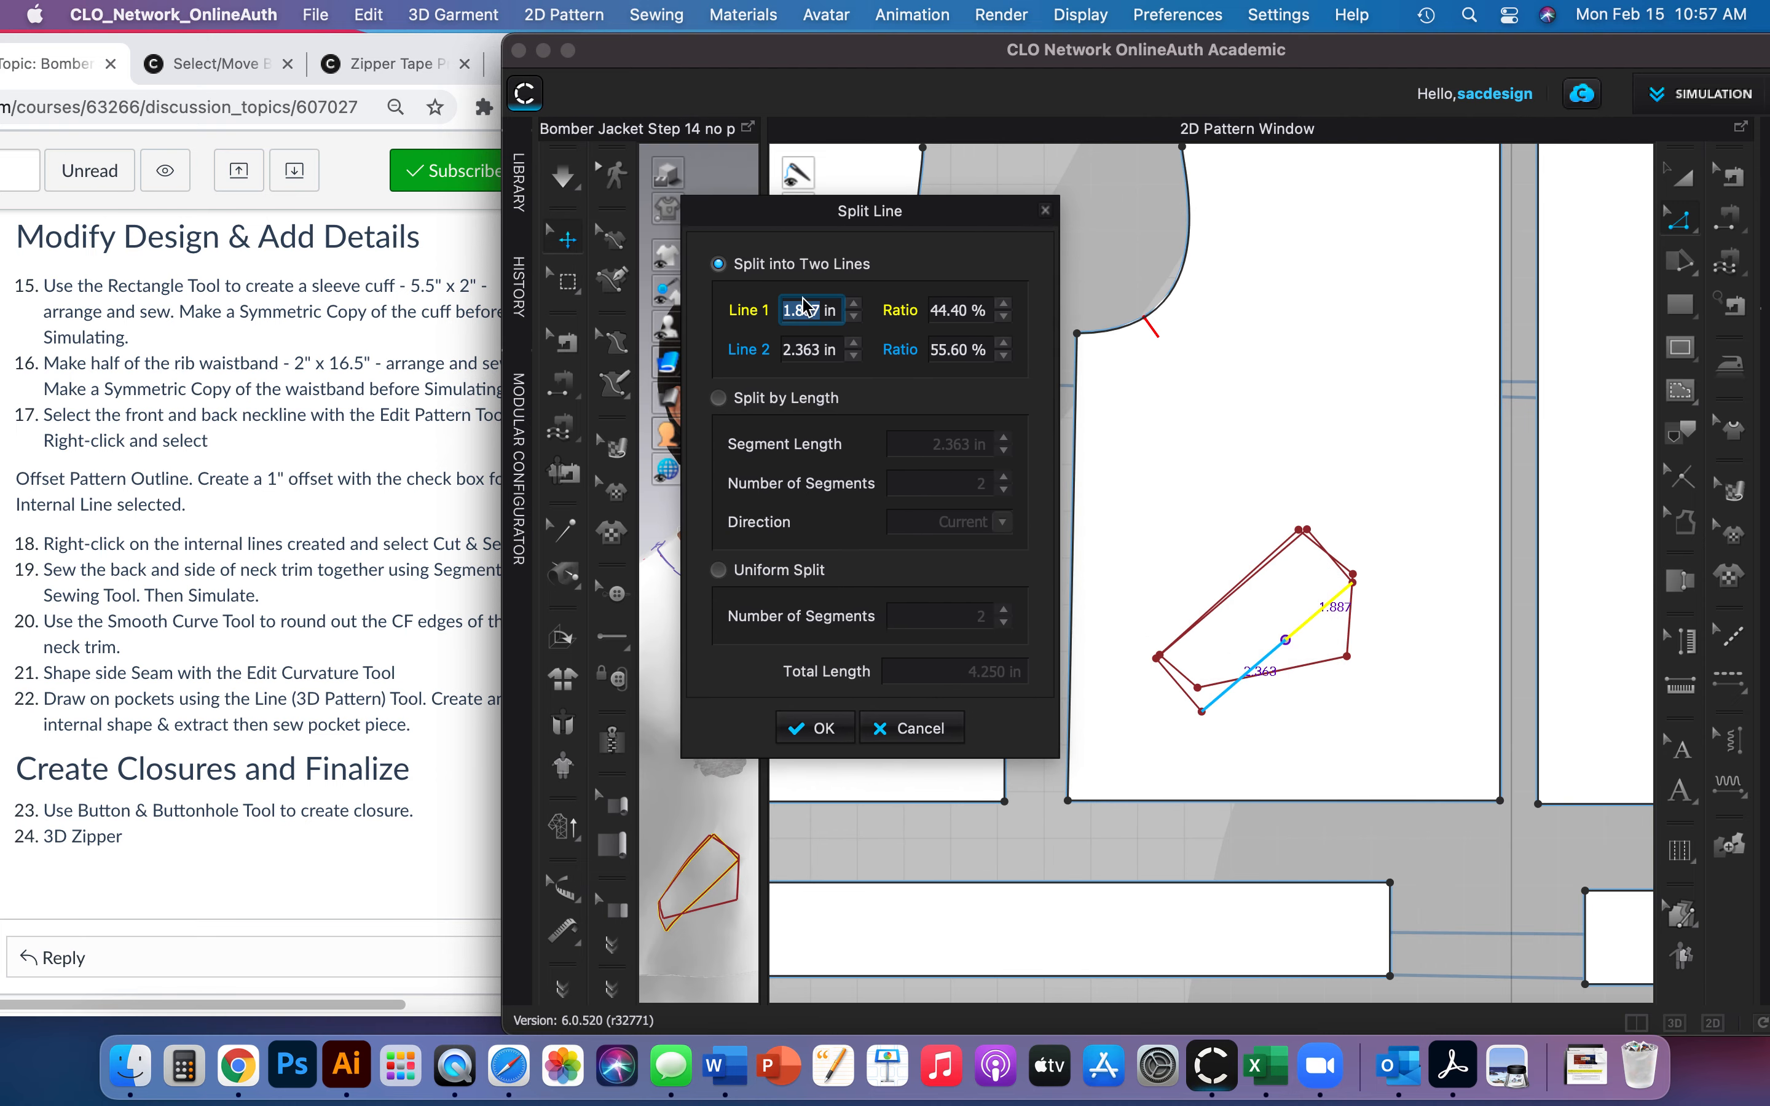
pyautogui.click(774, 578)
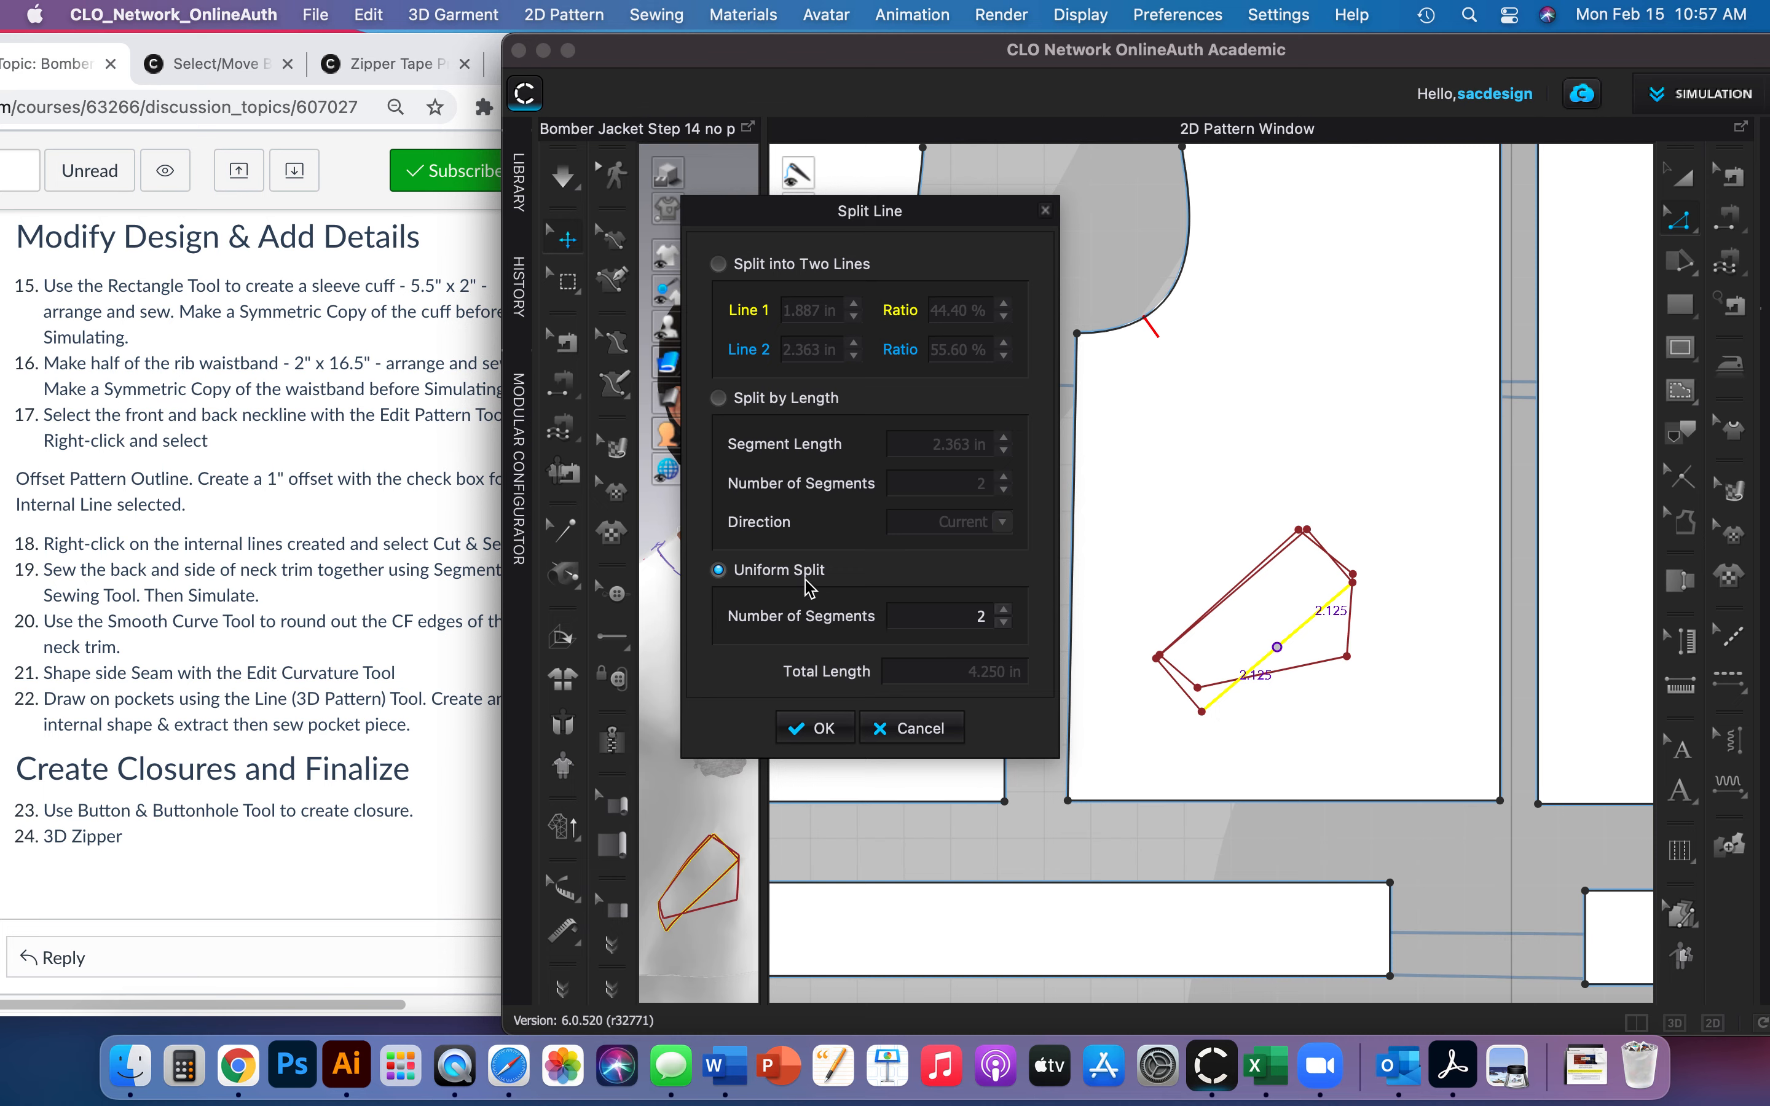
pyautogui.click(823, 729)
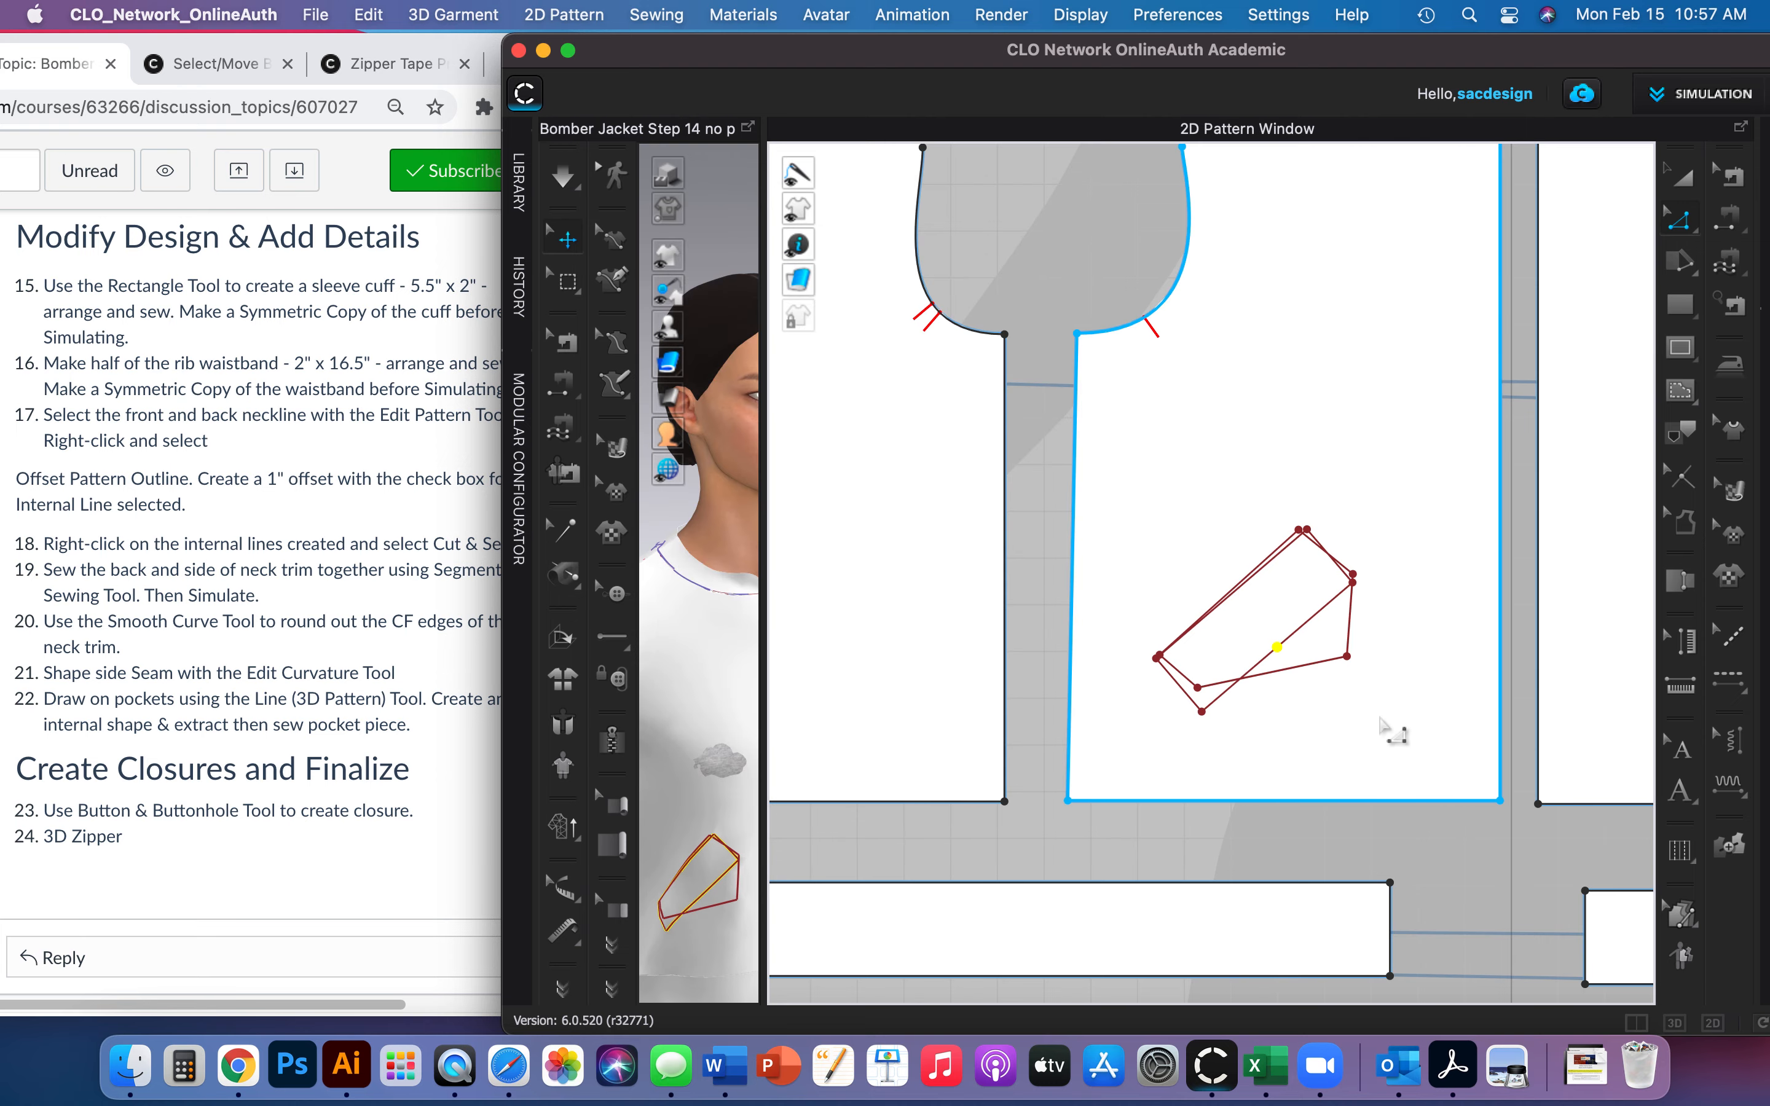
pyautogui.moveTo(1278, 647); pyautogui.dragTo(1309, 677)
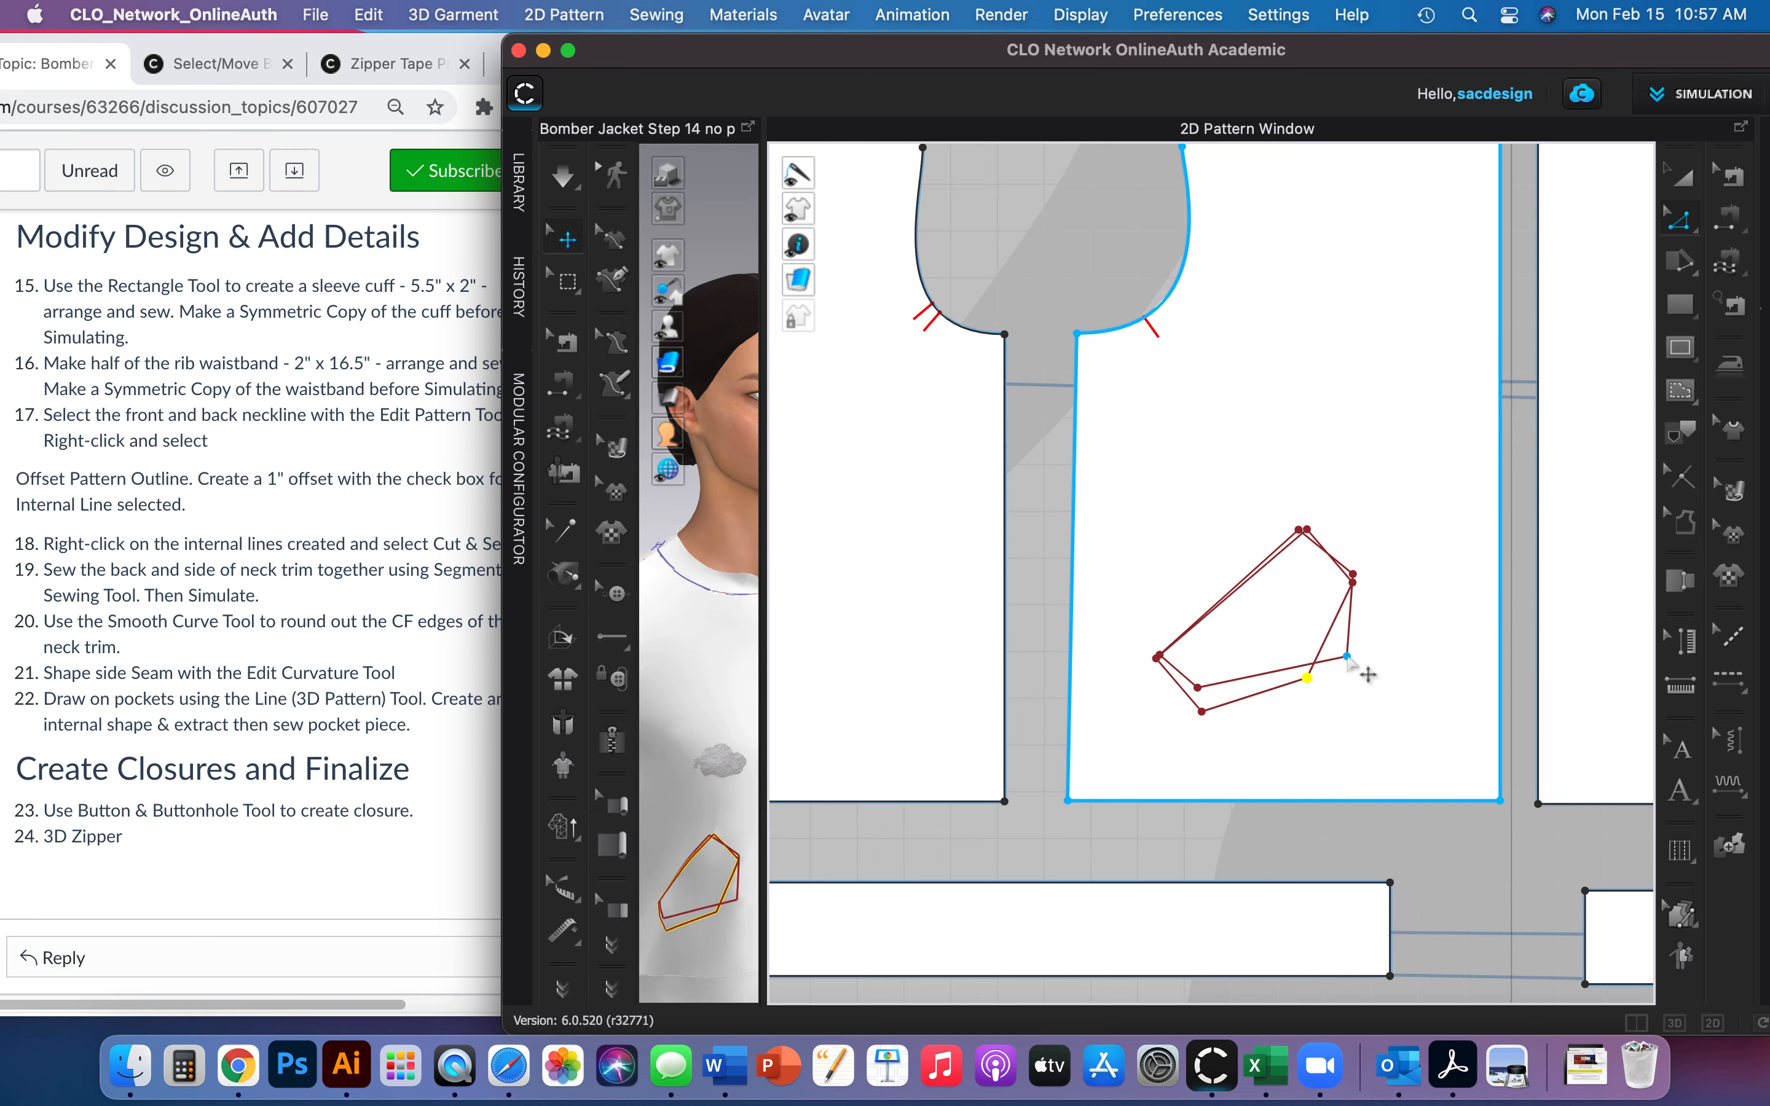
# Delete the original pocket outline from the front pattern, keeping the reshaped rectangle as the pocket shape.
pyautogui.click(1350, 633)
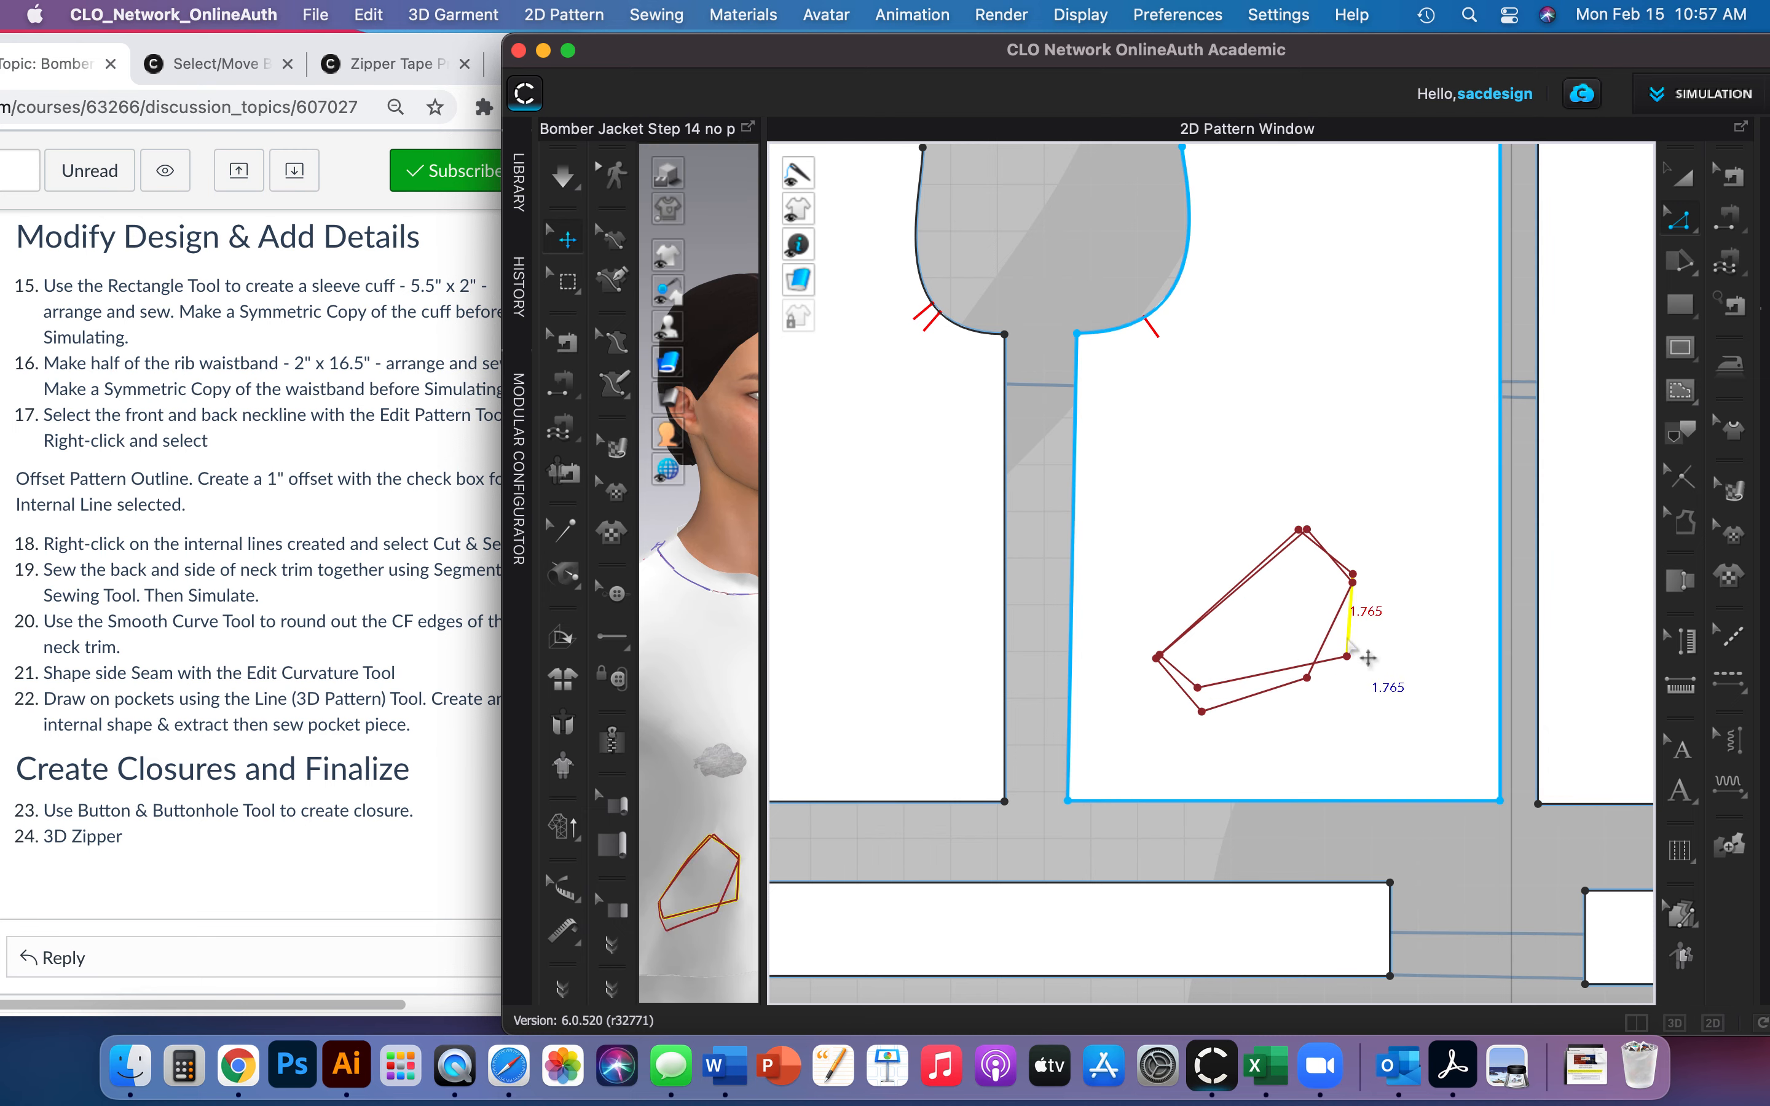
pyautogui.press('Delete')
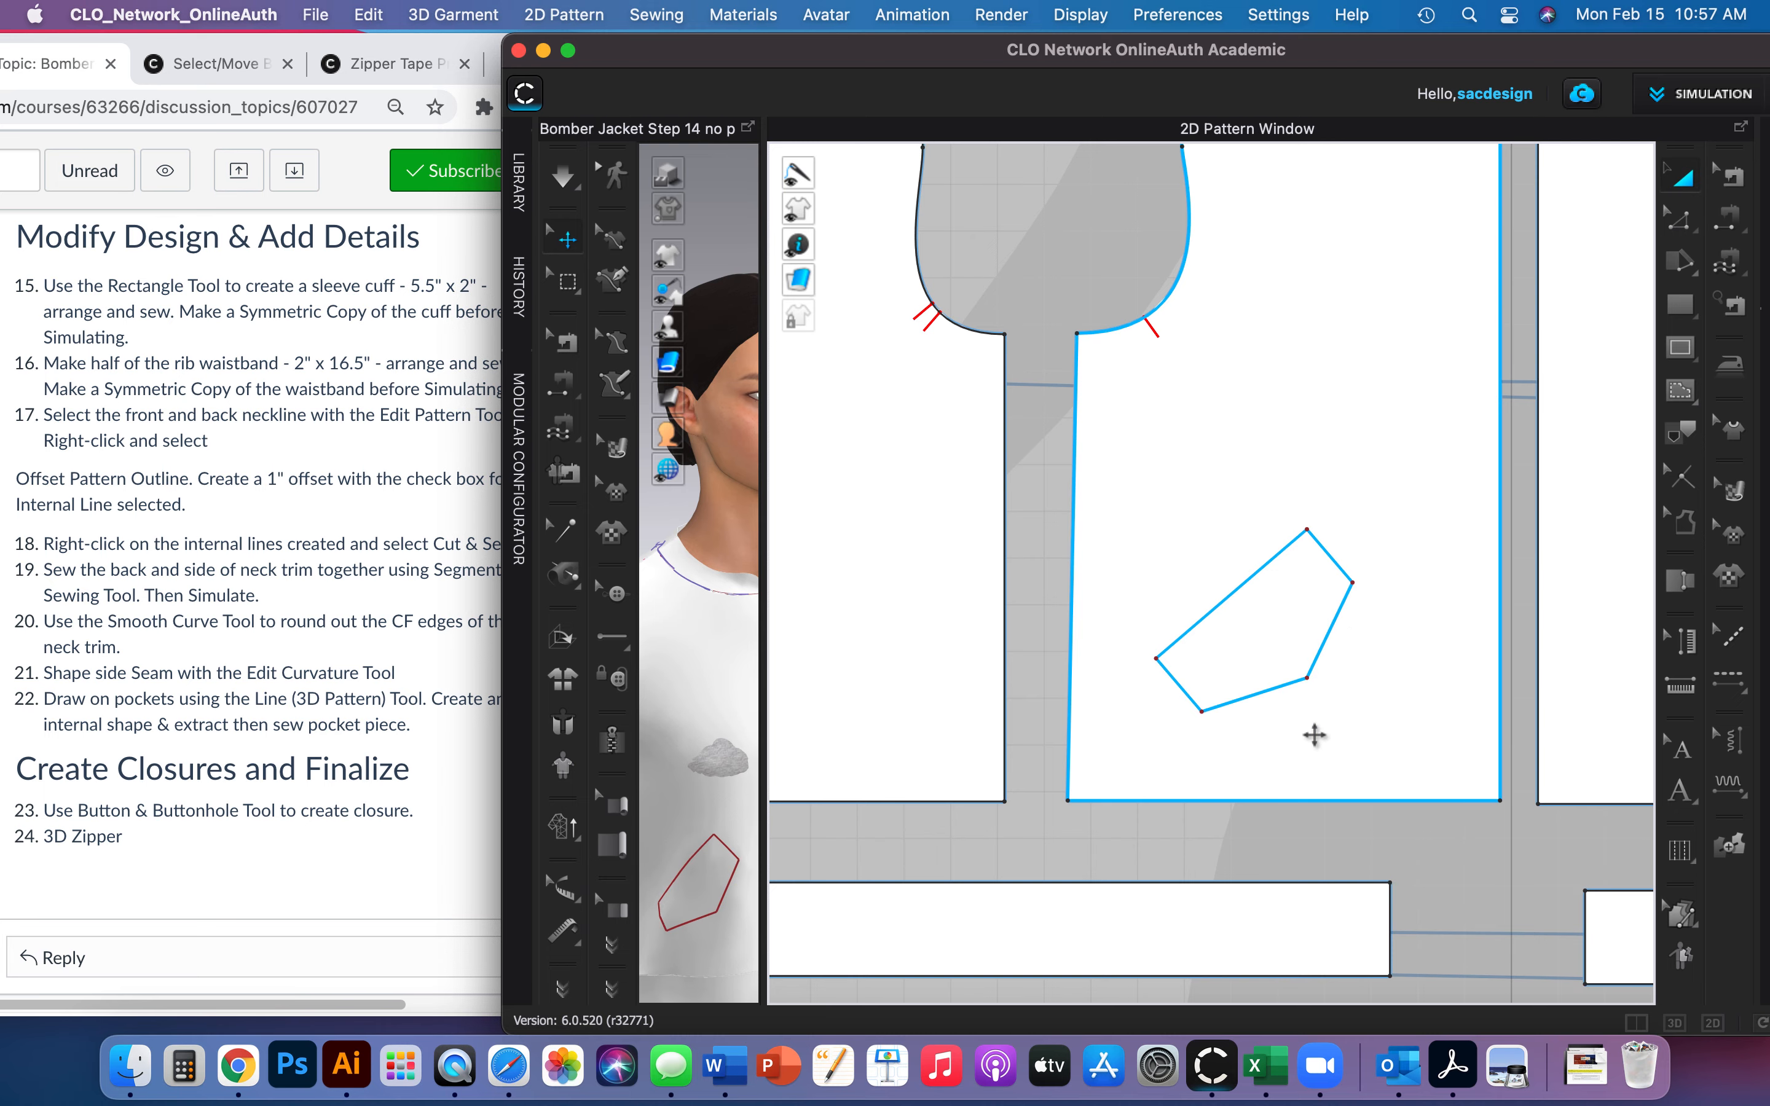
pyautogui.click(1308, 736)
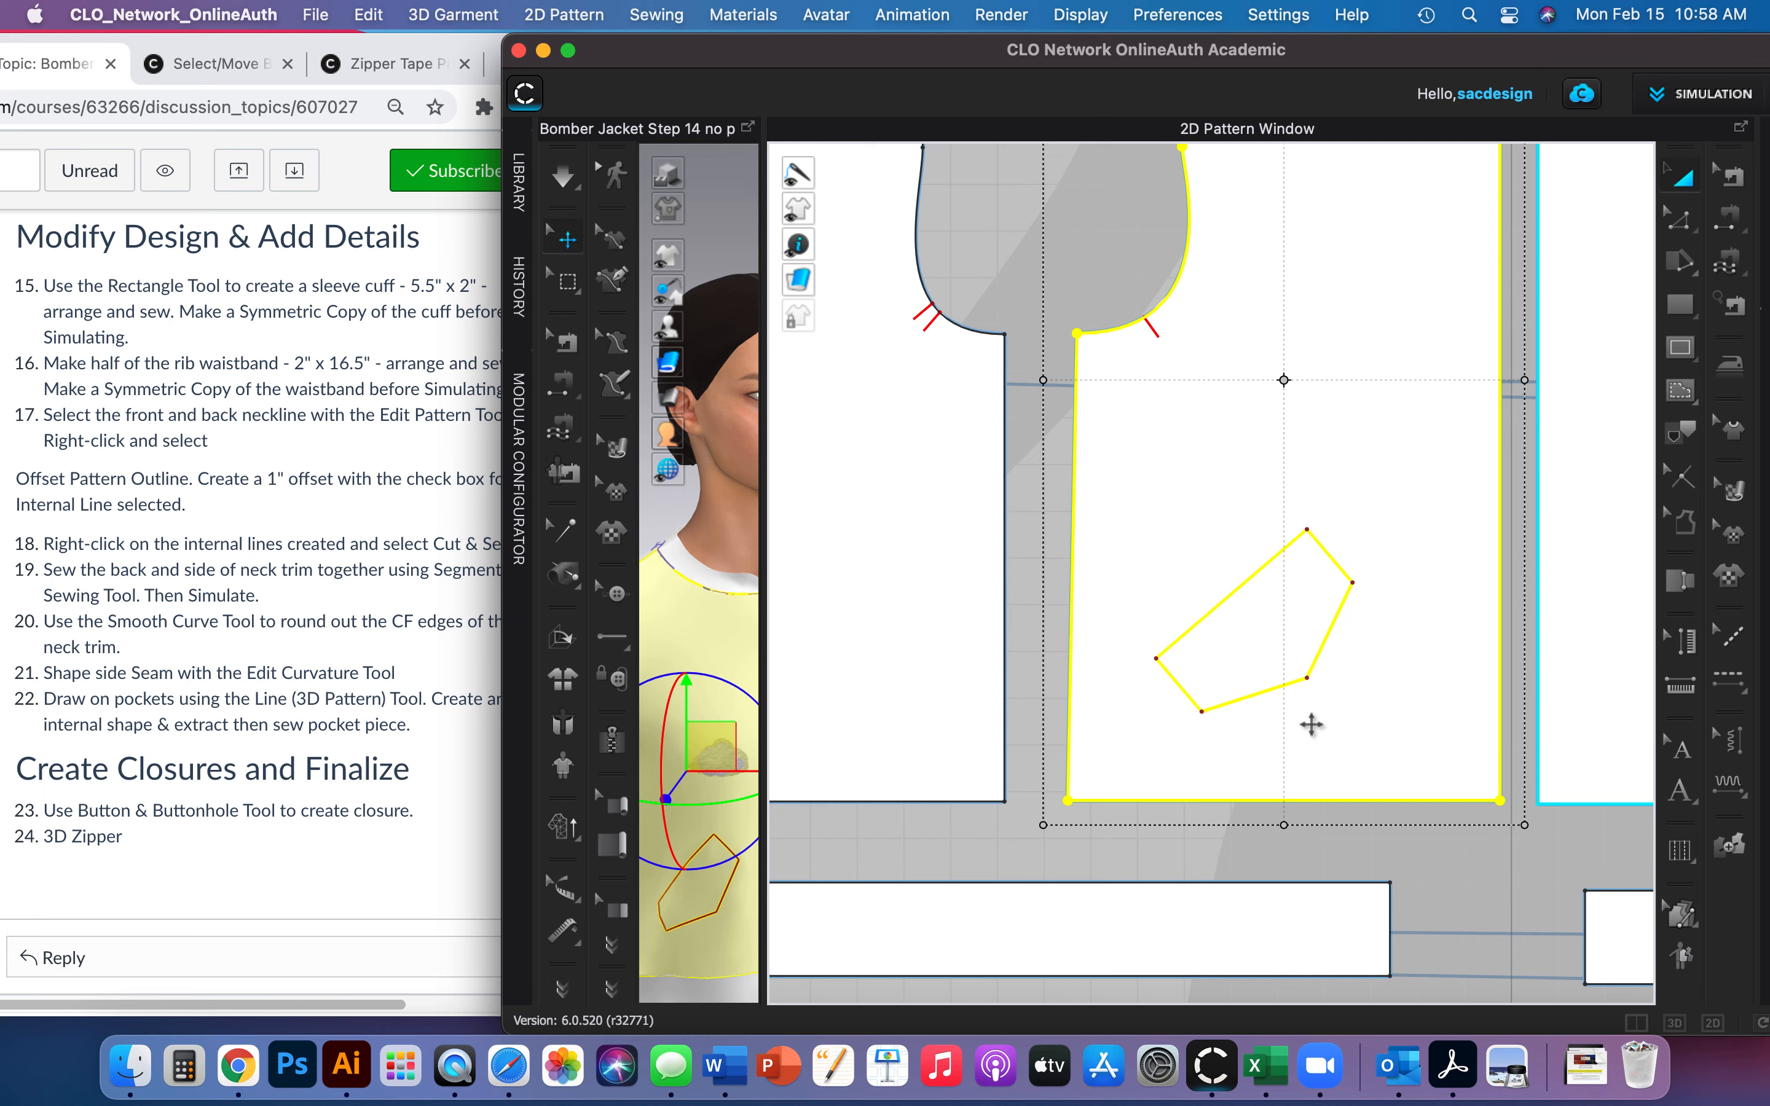
# Clone the internal pocket shape as a separate pattern piece and place it above the front pattern's armhole.
pyautogui.click(1220, 705)
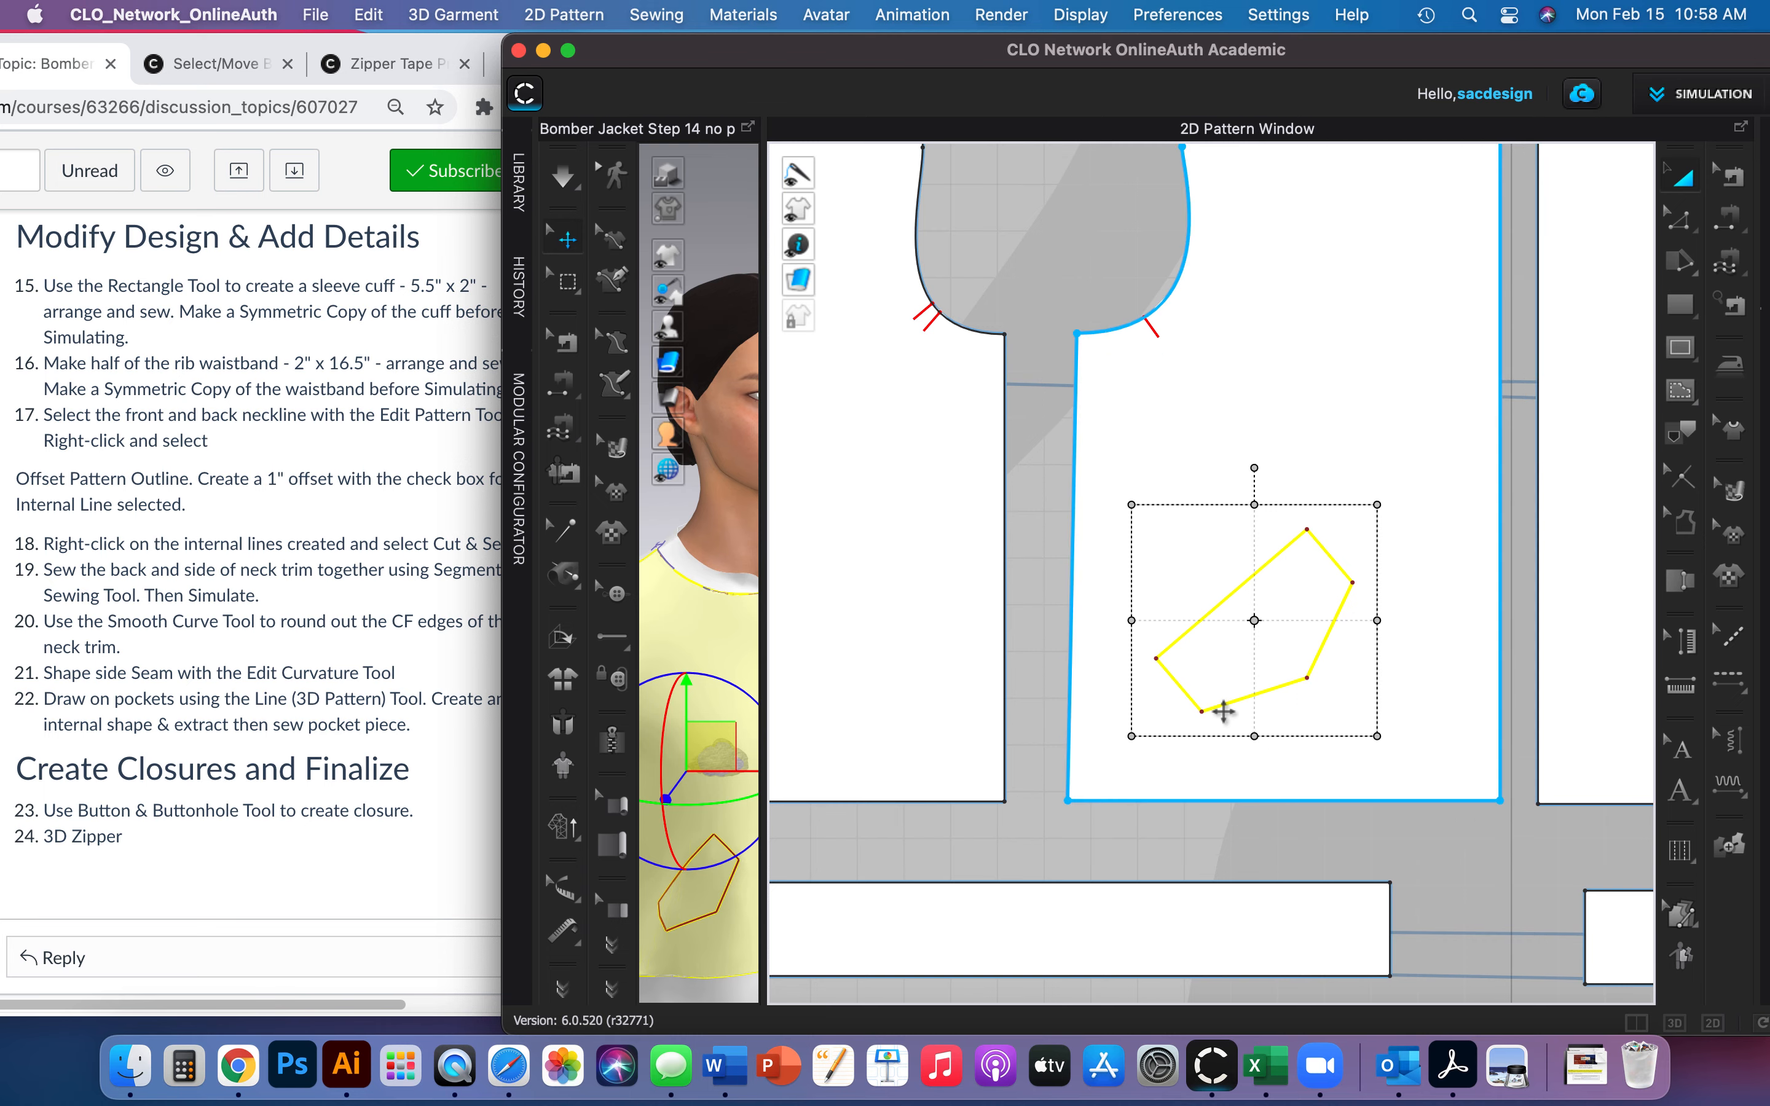
pyautogui.rightClick(1223, 705)
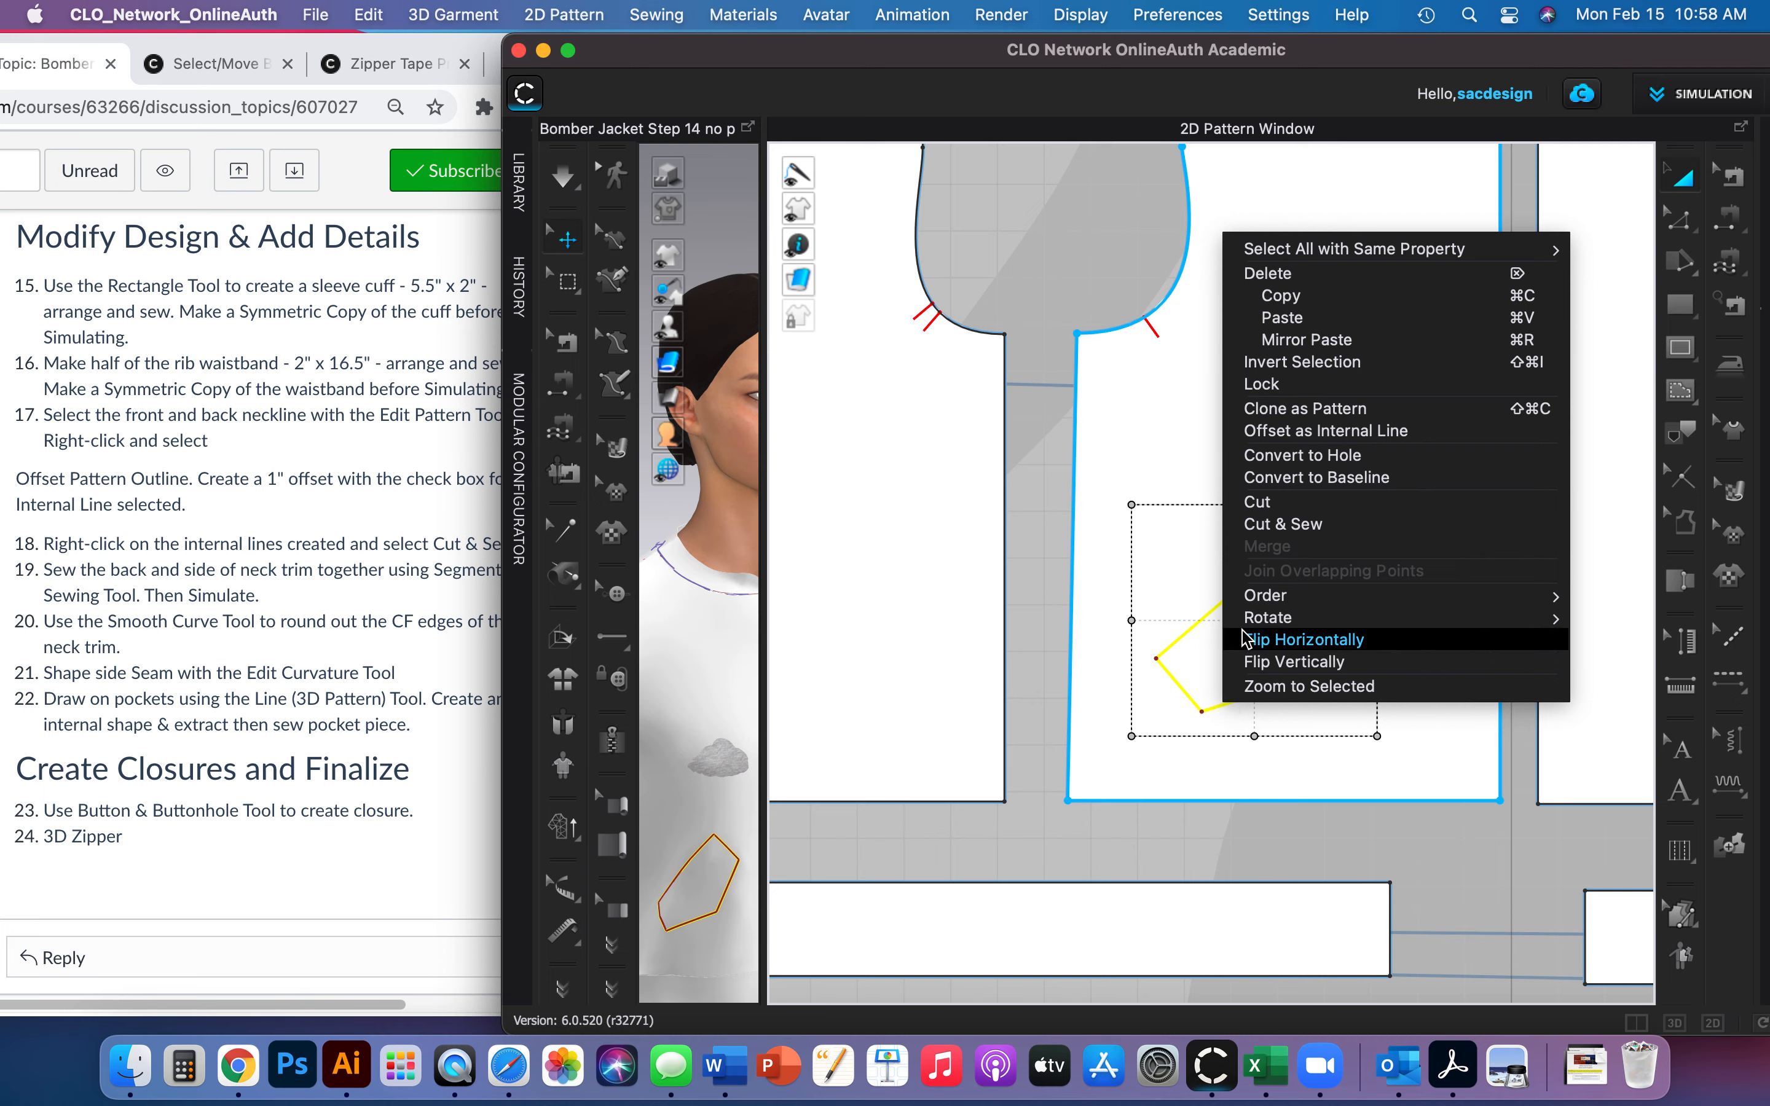
pyautogui.click(1300, 409)
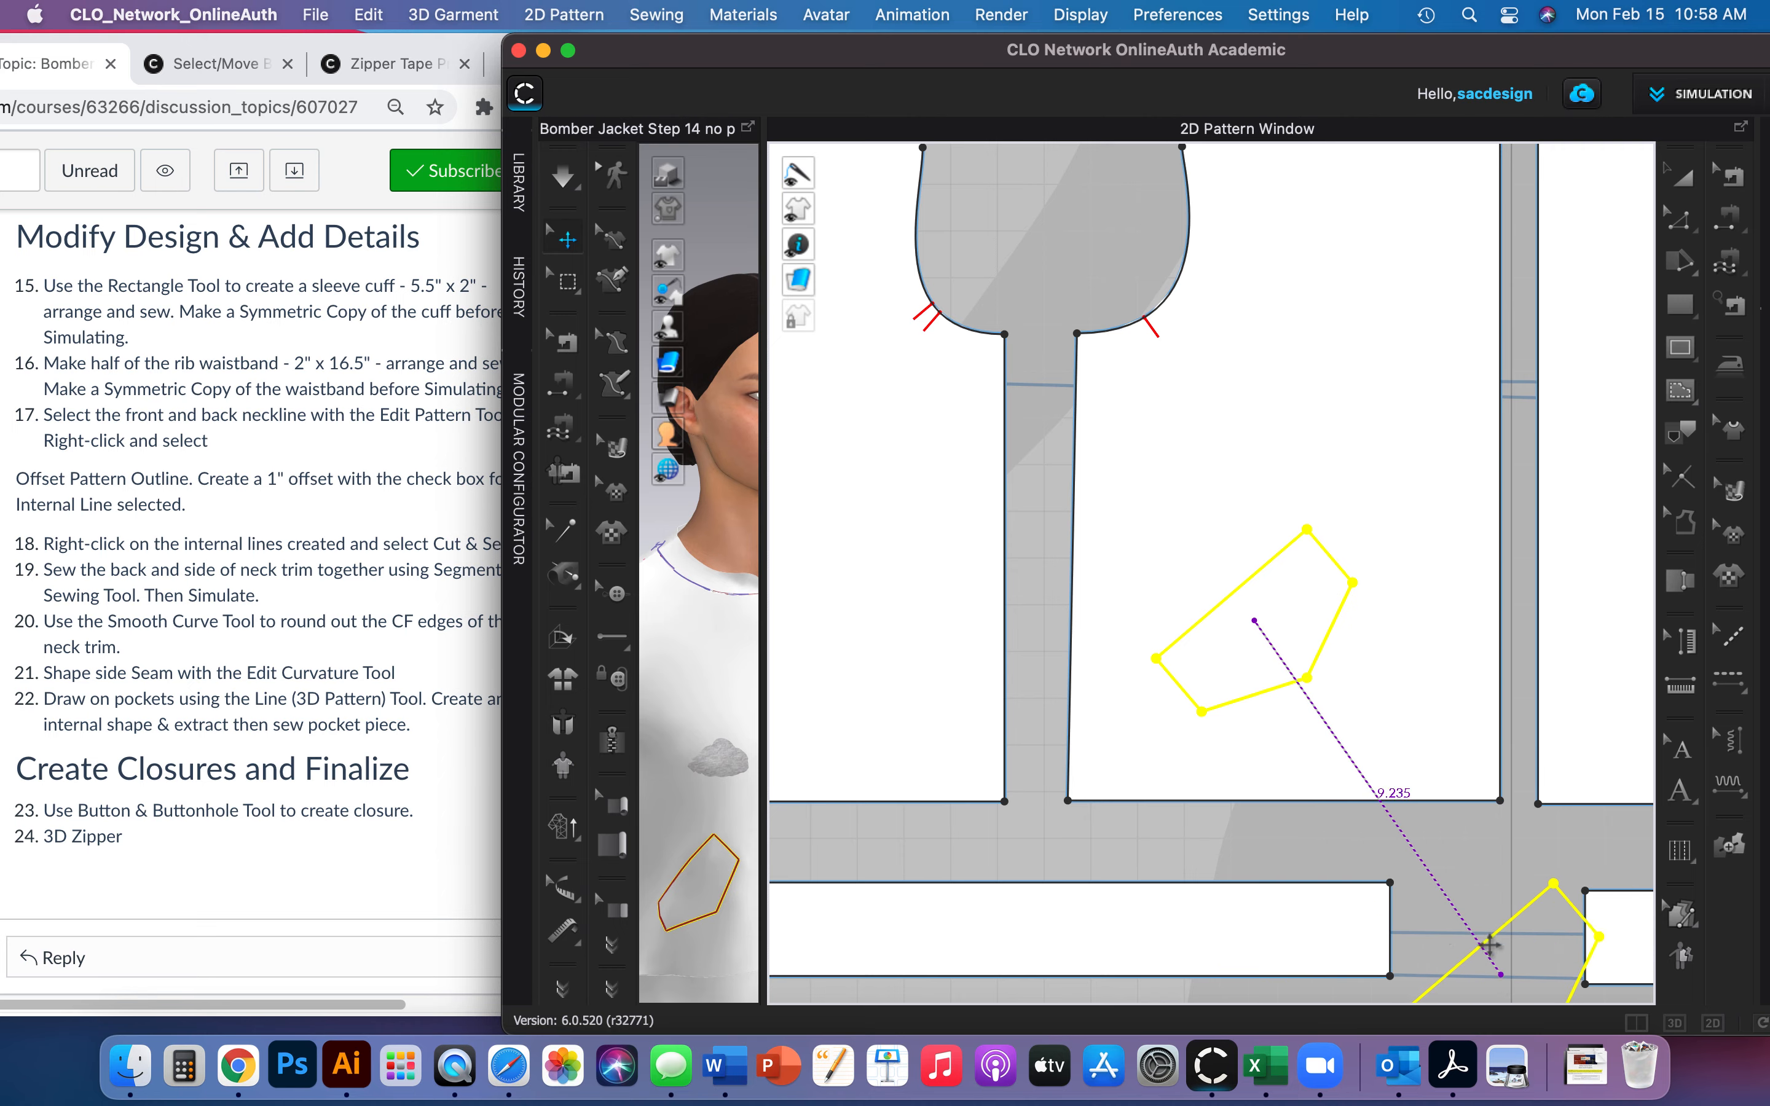
pyautogui.scroll(3, 1440, 887)
pyautogui.scroll(-5, 1440, 888)
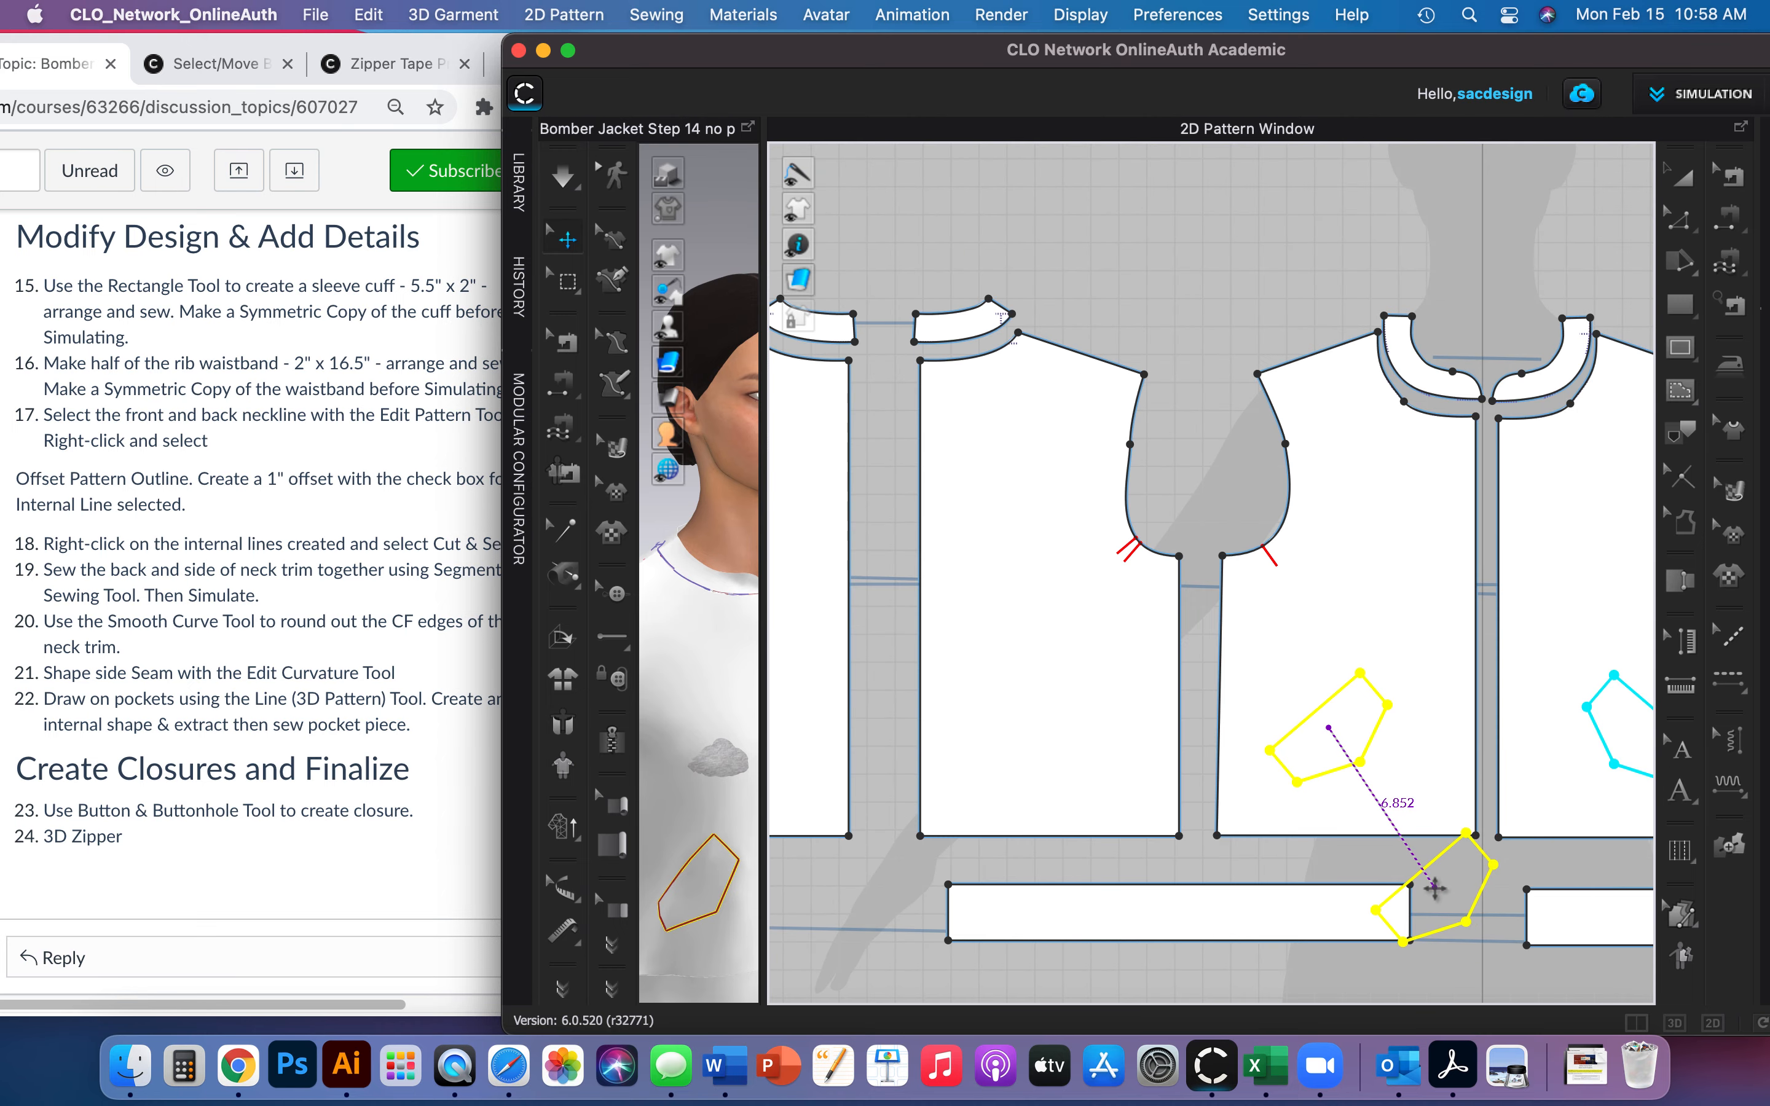
pyautogui.click(1300, 270)
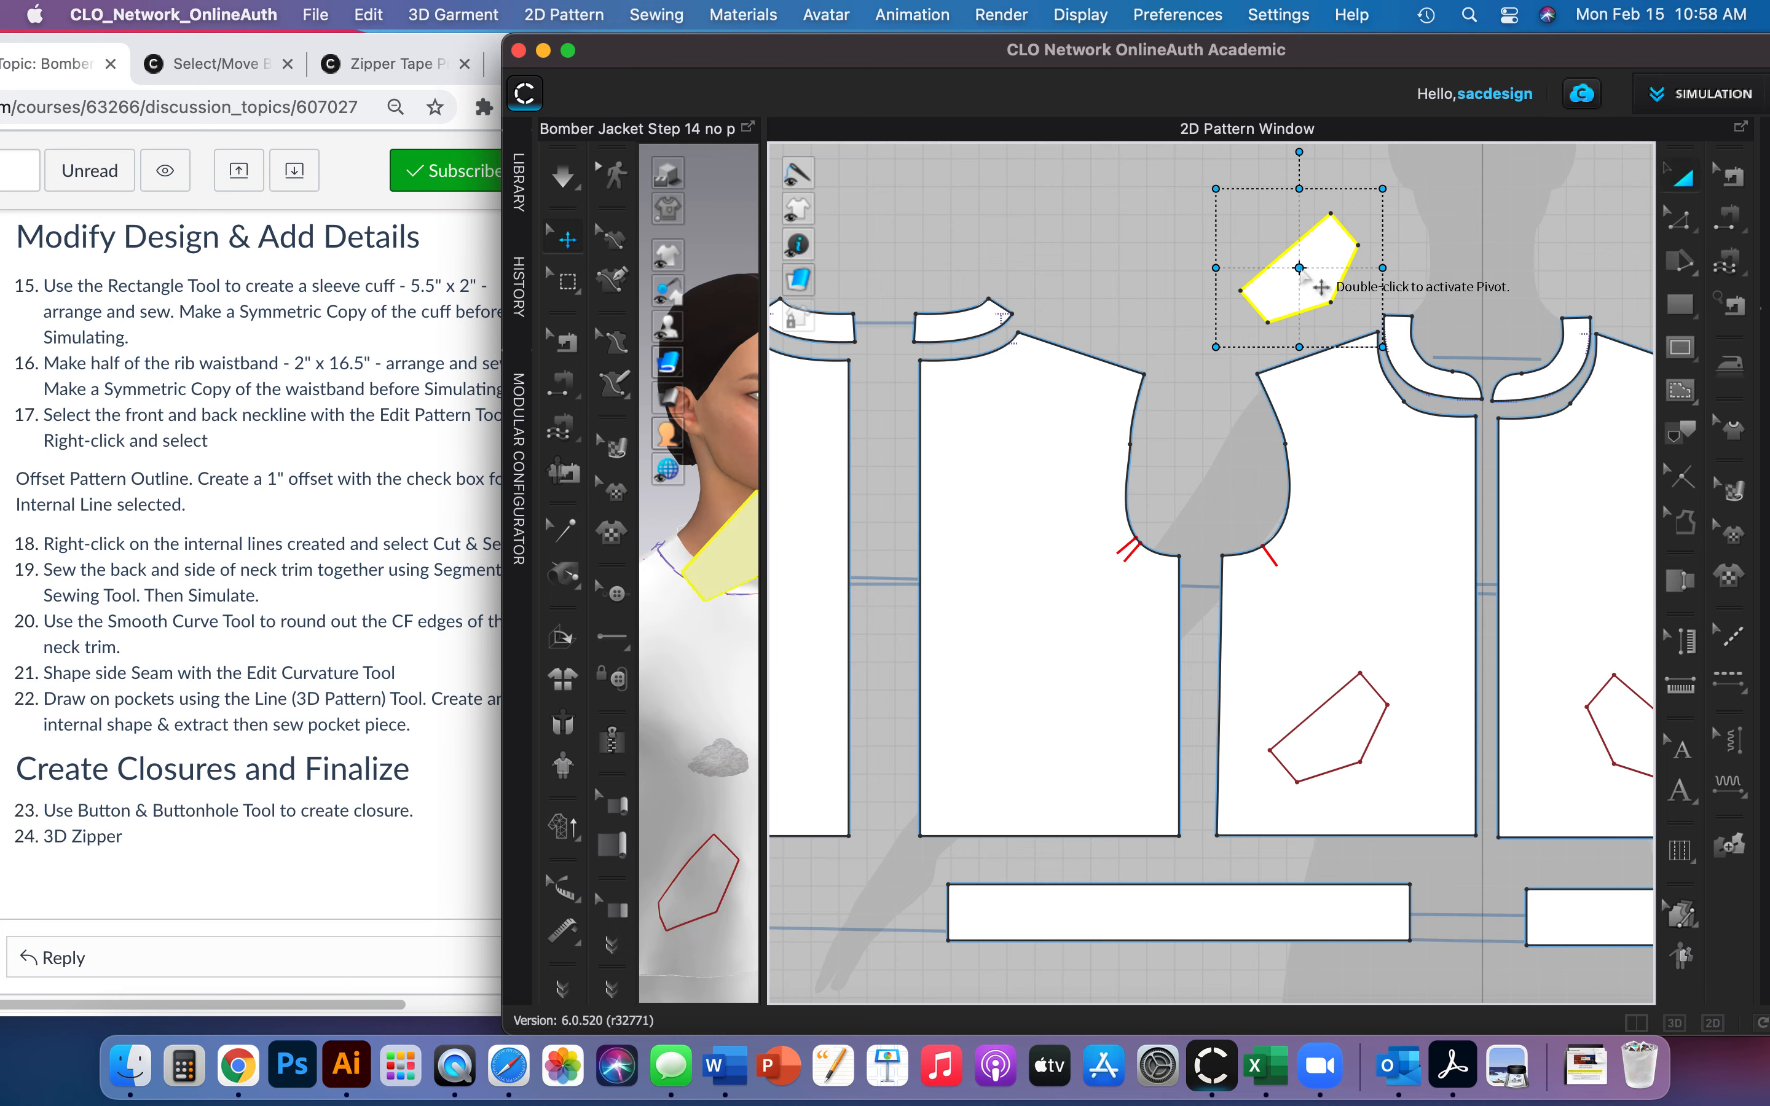
pyautogui.click(1323, 710)
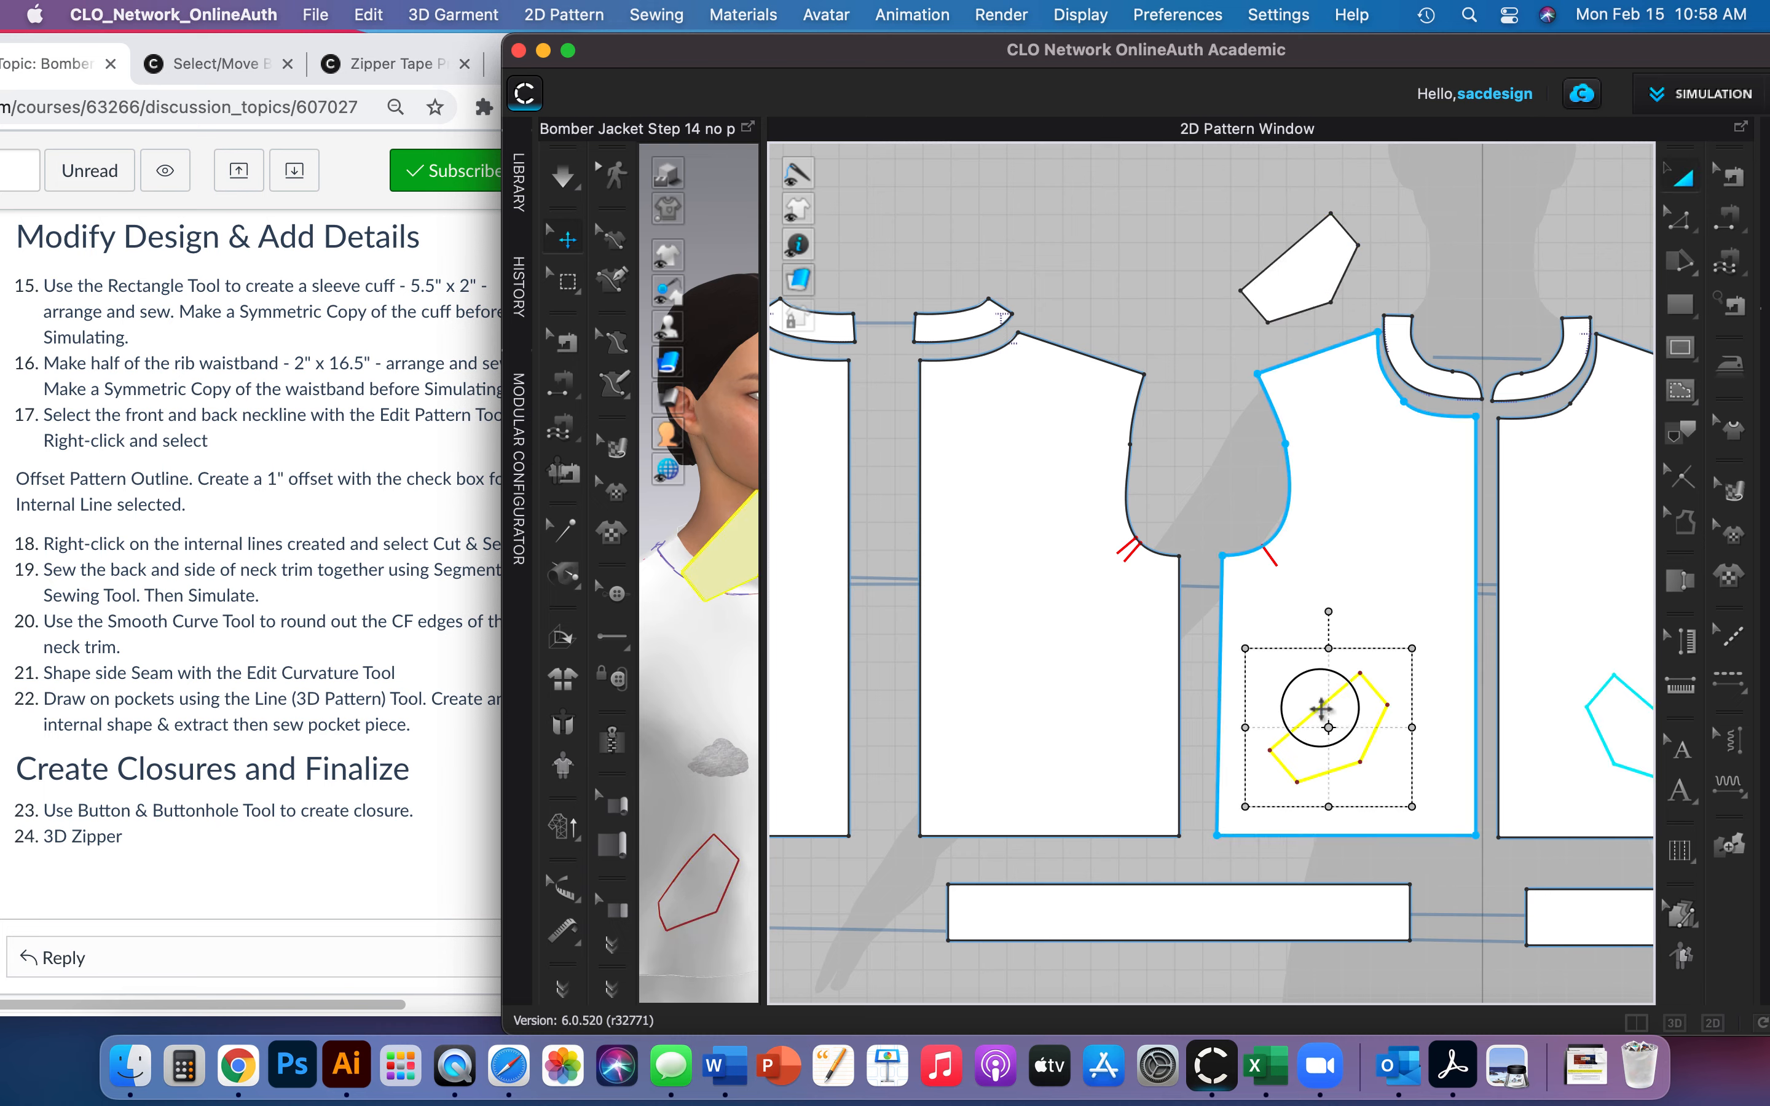
pyautogui.click(1246, 474)
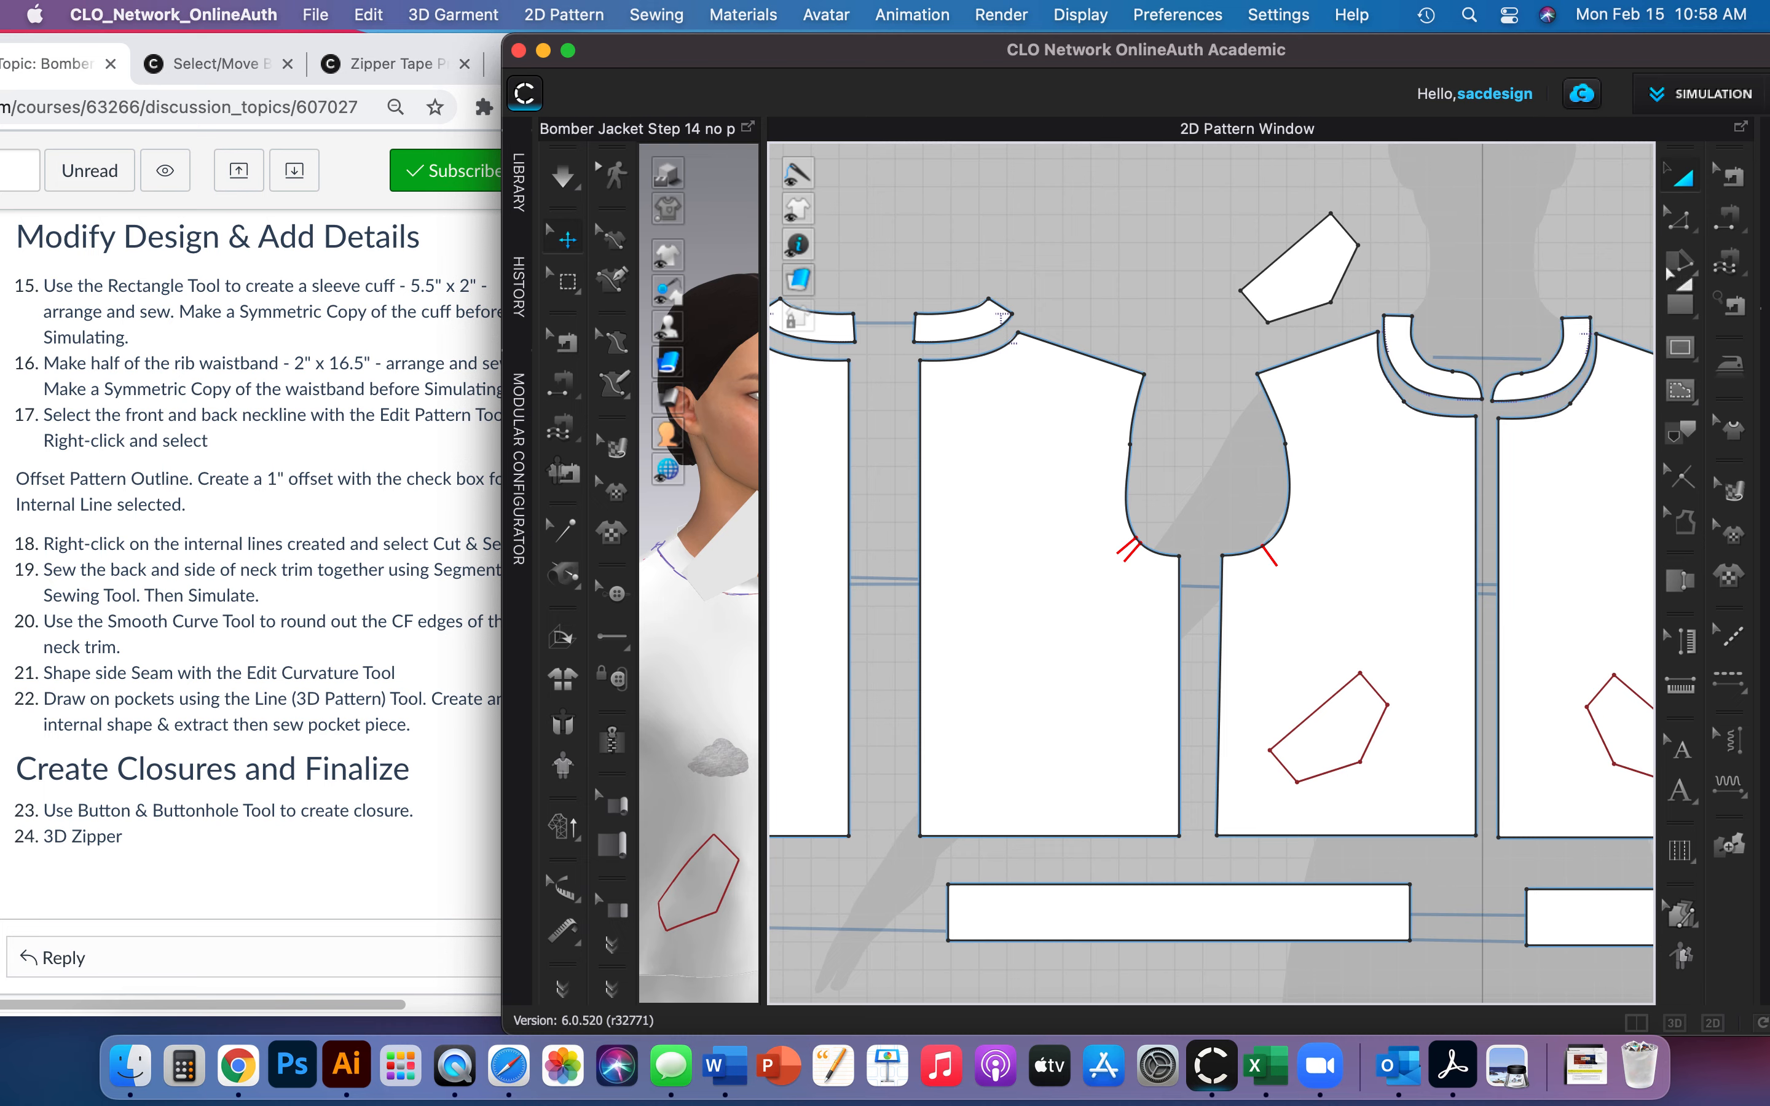
# Segment-sew the pocket piece's long slanted edge to the matching edge of the internal pocket shape on the front.
pyautogui.click(1728, 219)
pyautogui.click(1252, 280)
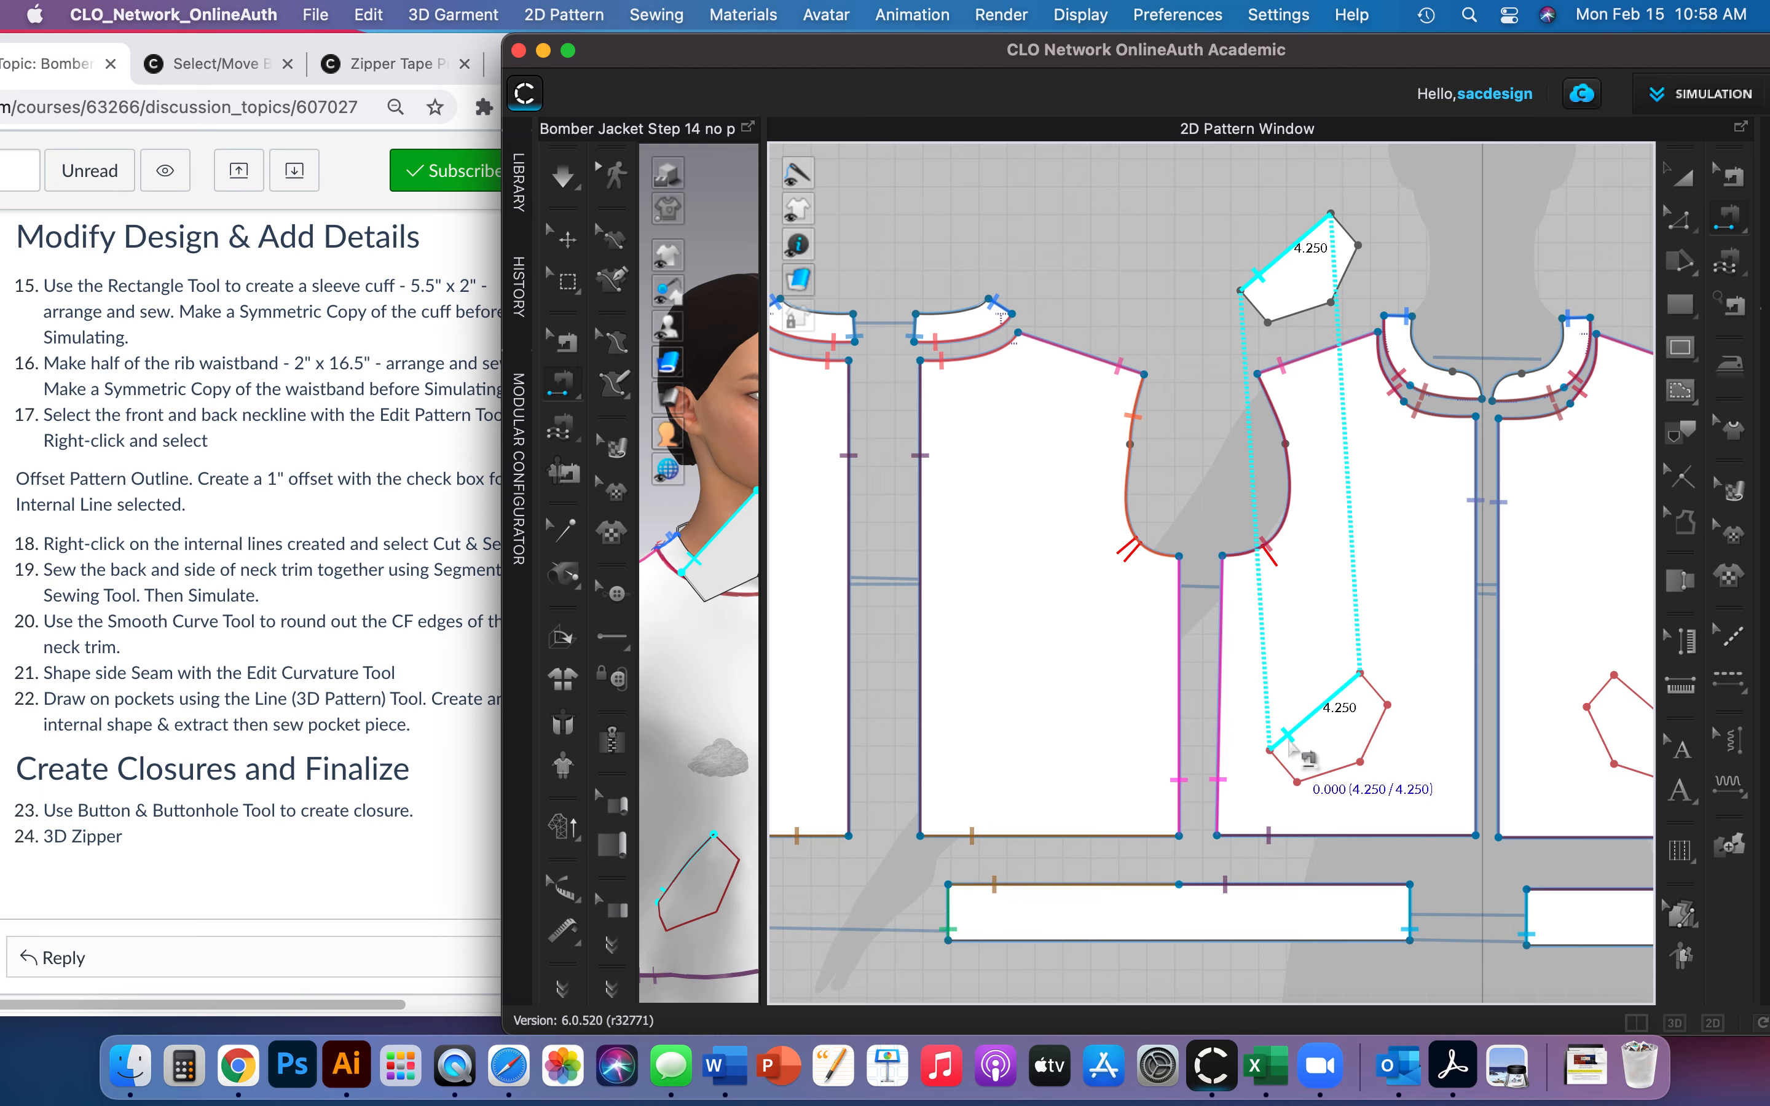
pyautogui.click(1288, 747)
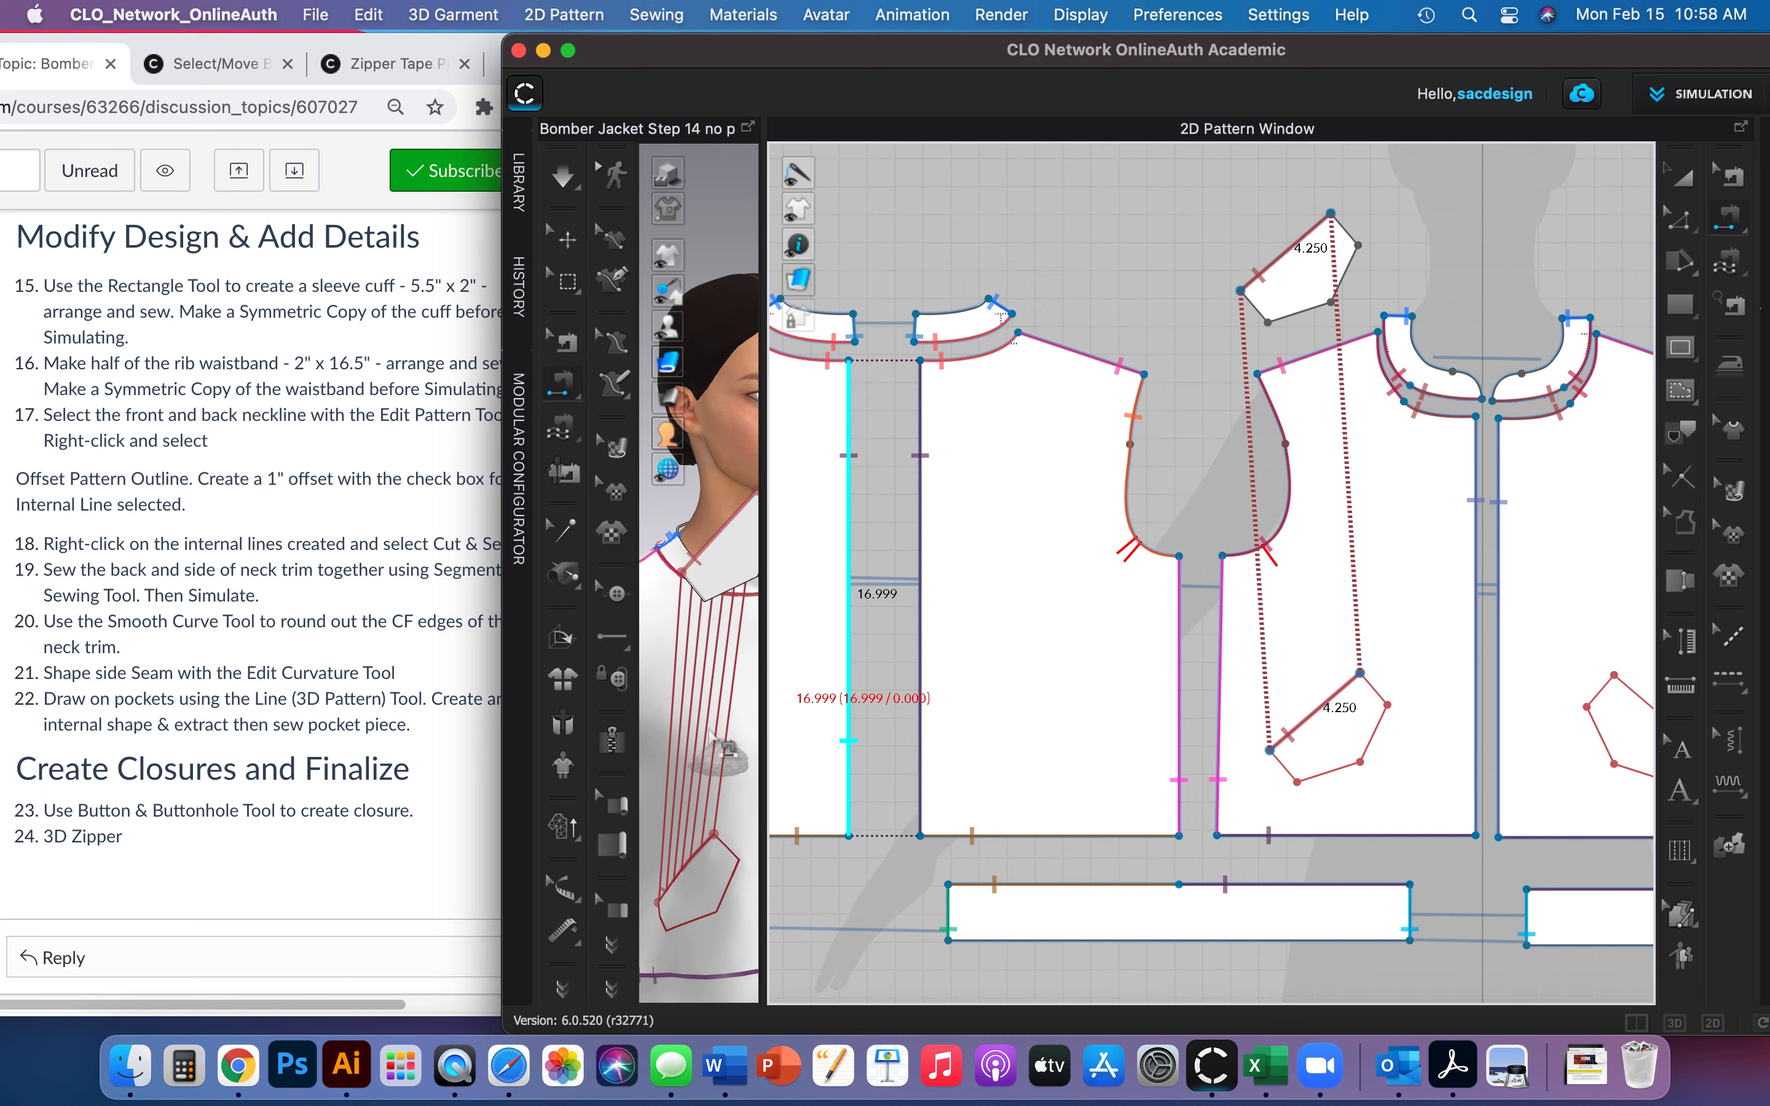
# Widen the 3D window to show the whole garment and simulate so the sewn pocket piece is pulled into place.
pyautogui.click(563, 179)
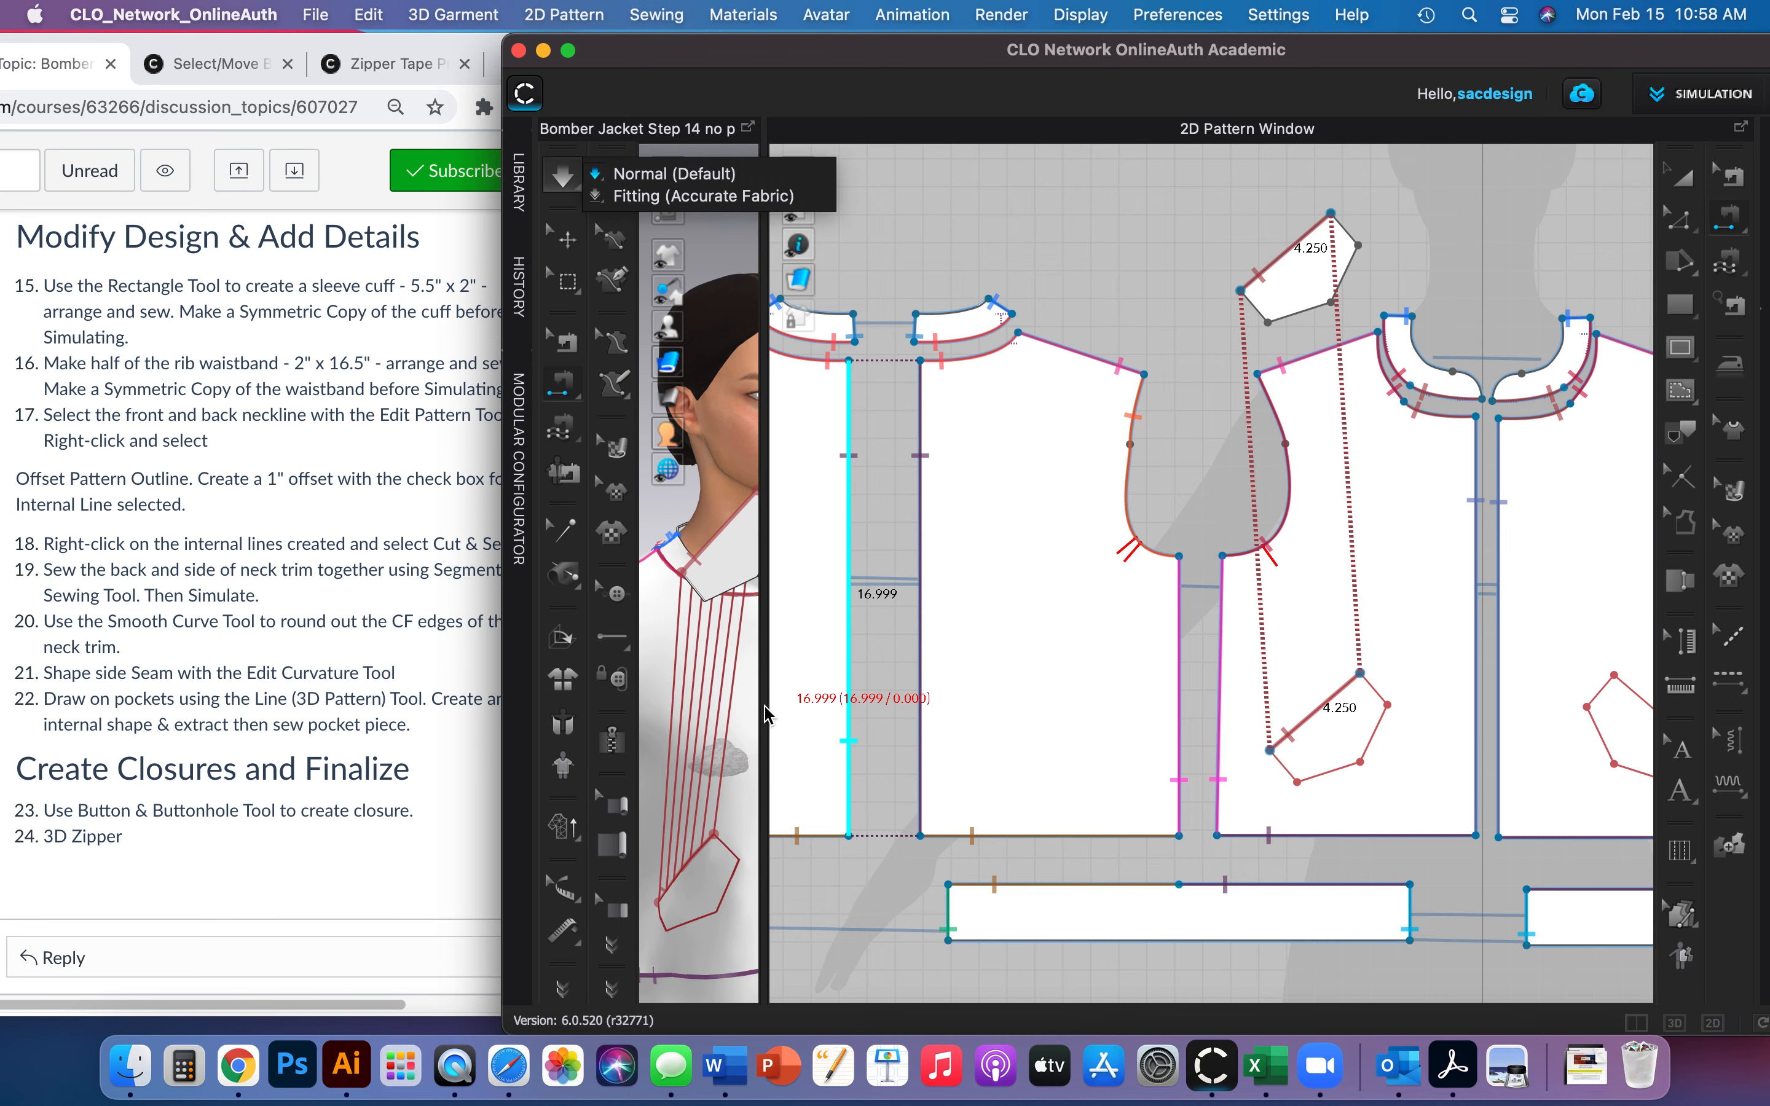
pyautogui.click(679, 70)
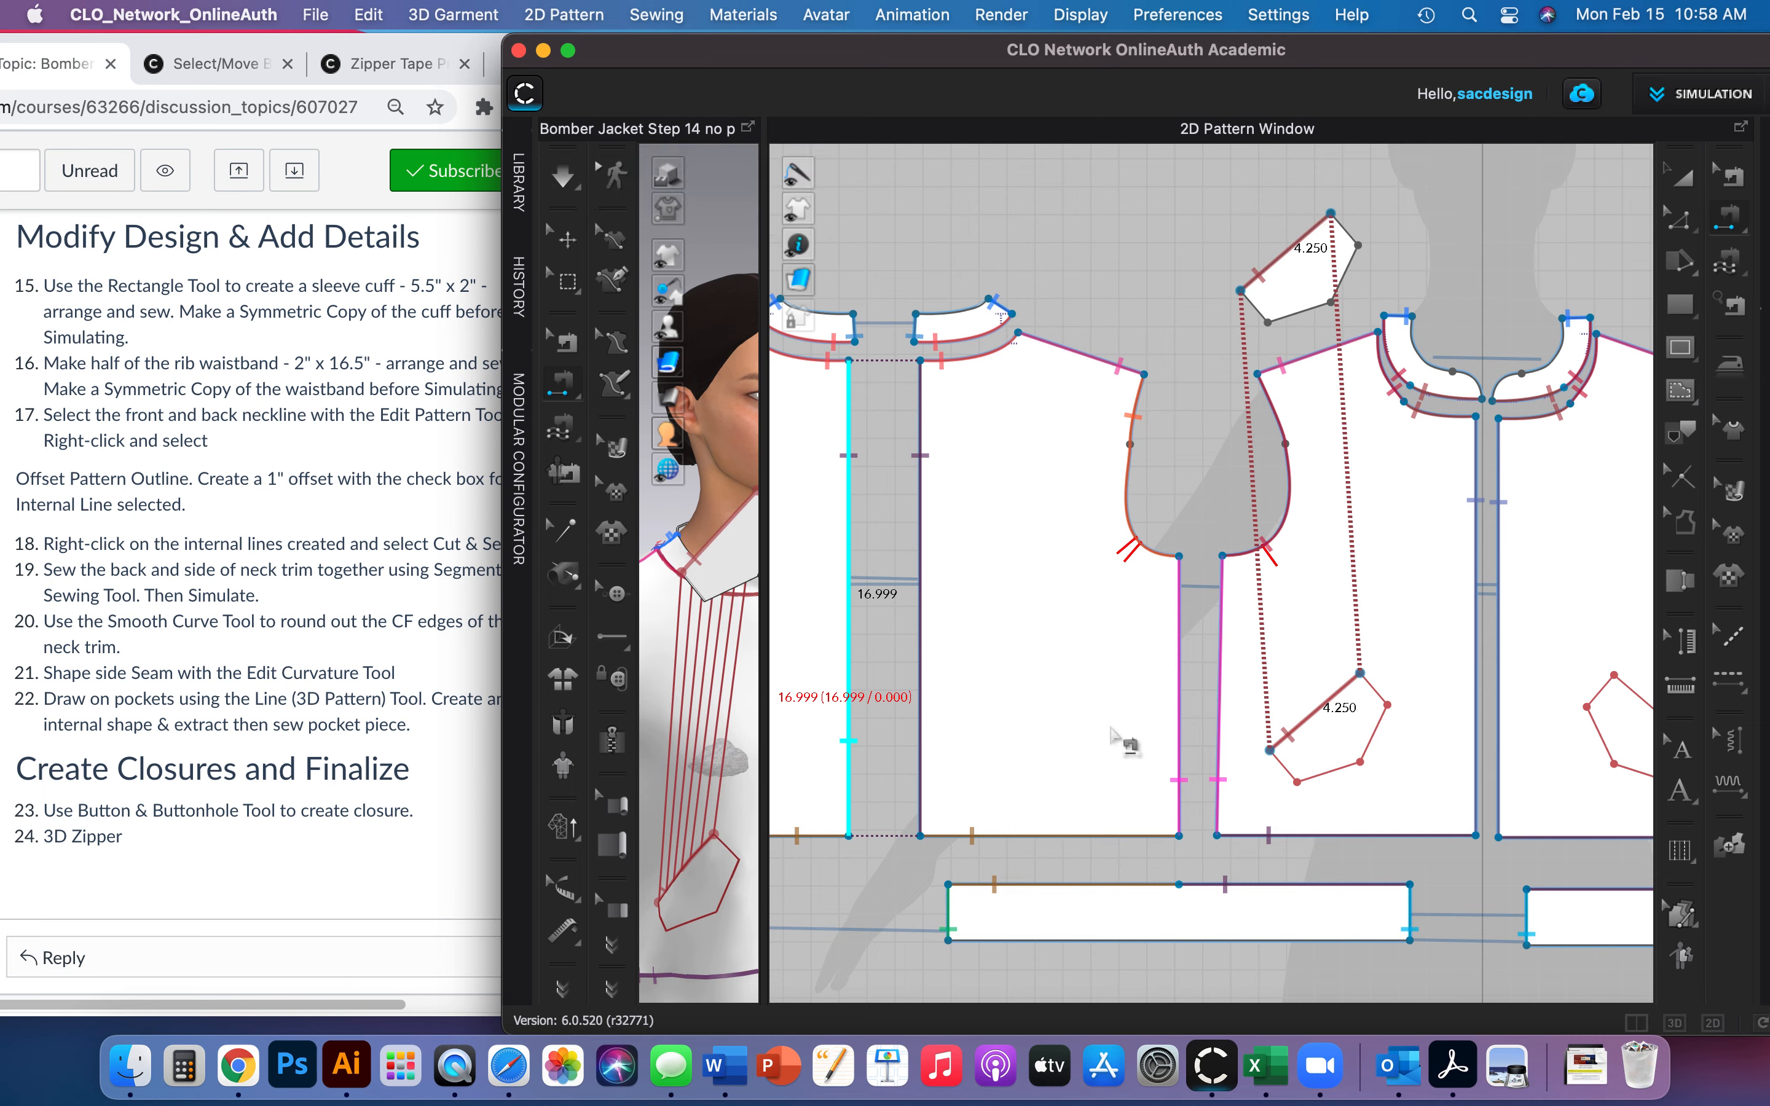
pyautogui.moveTo(765, 730); pyautogui.dragTo(1202, 724)
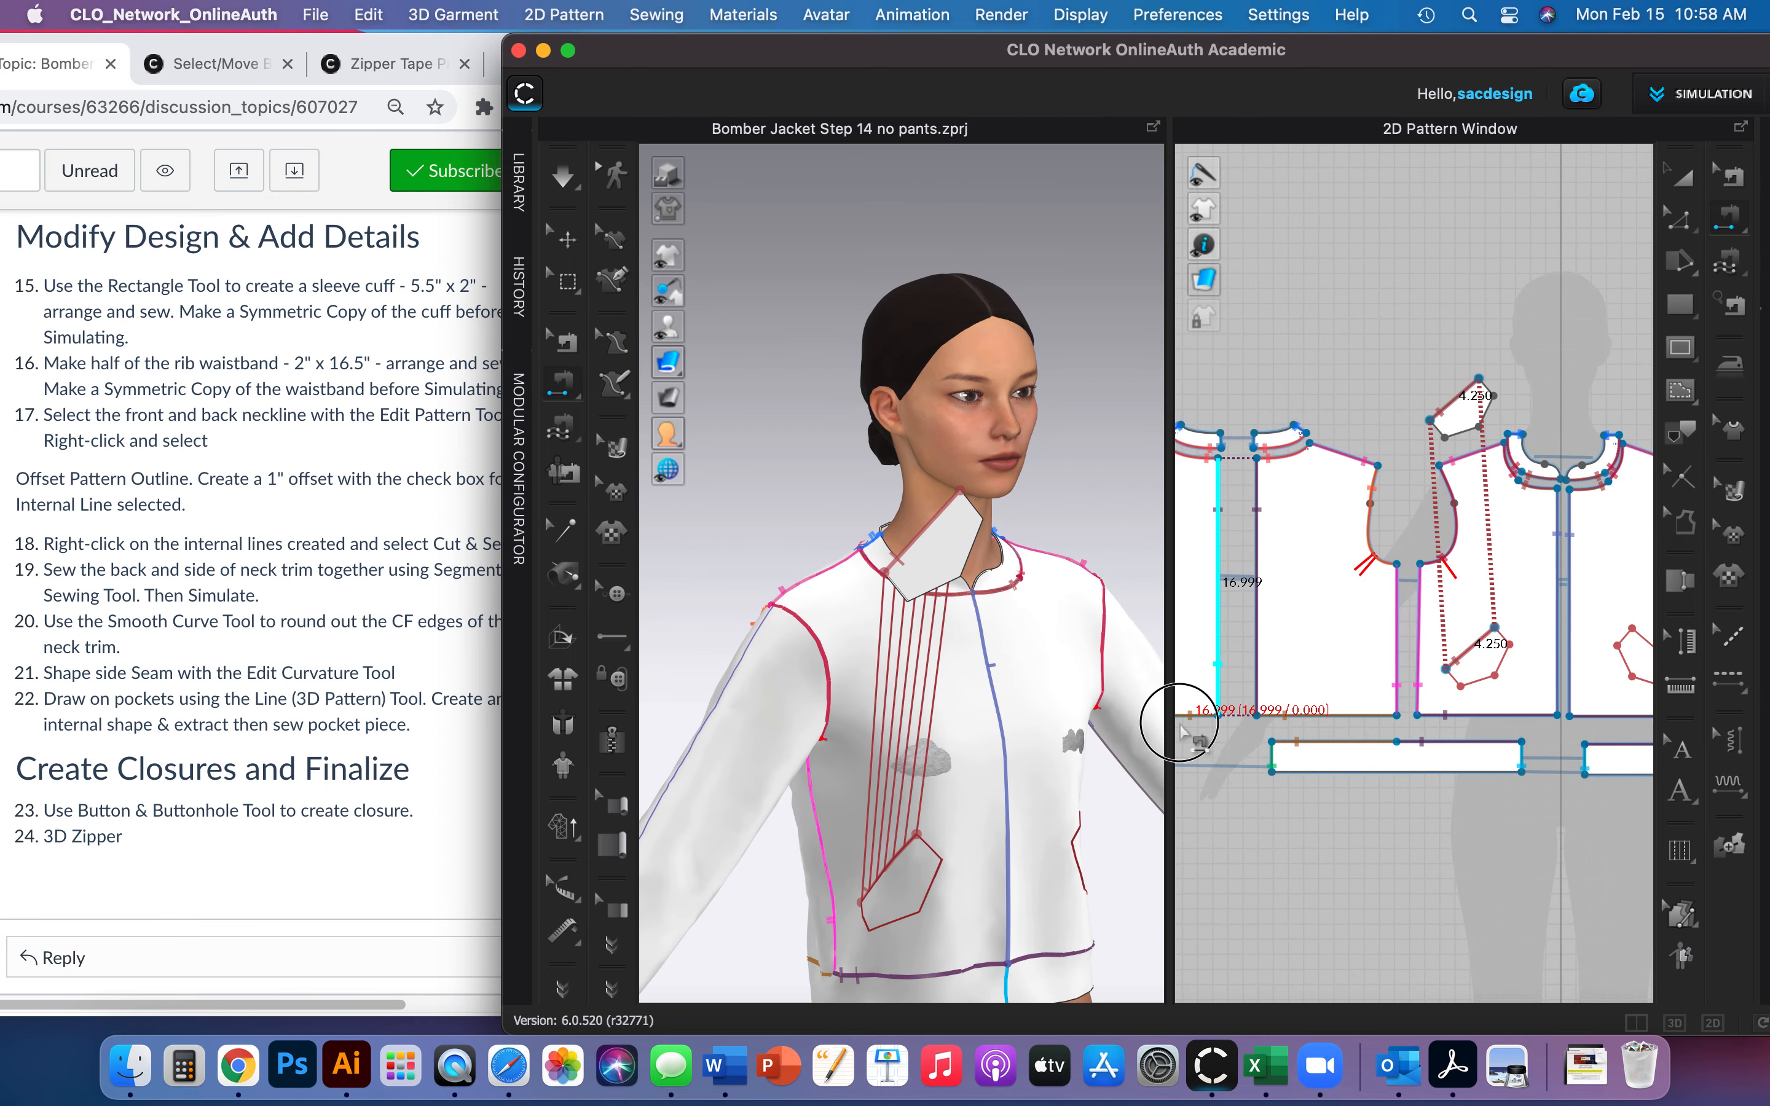
pyautogui.click(559, 177)
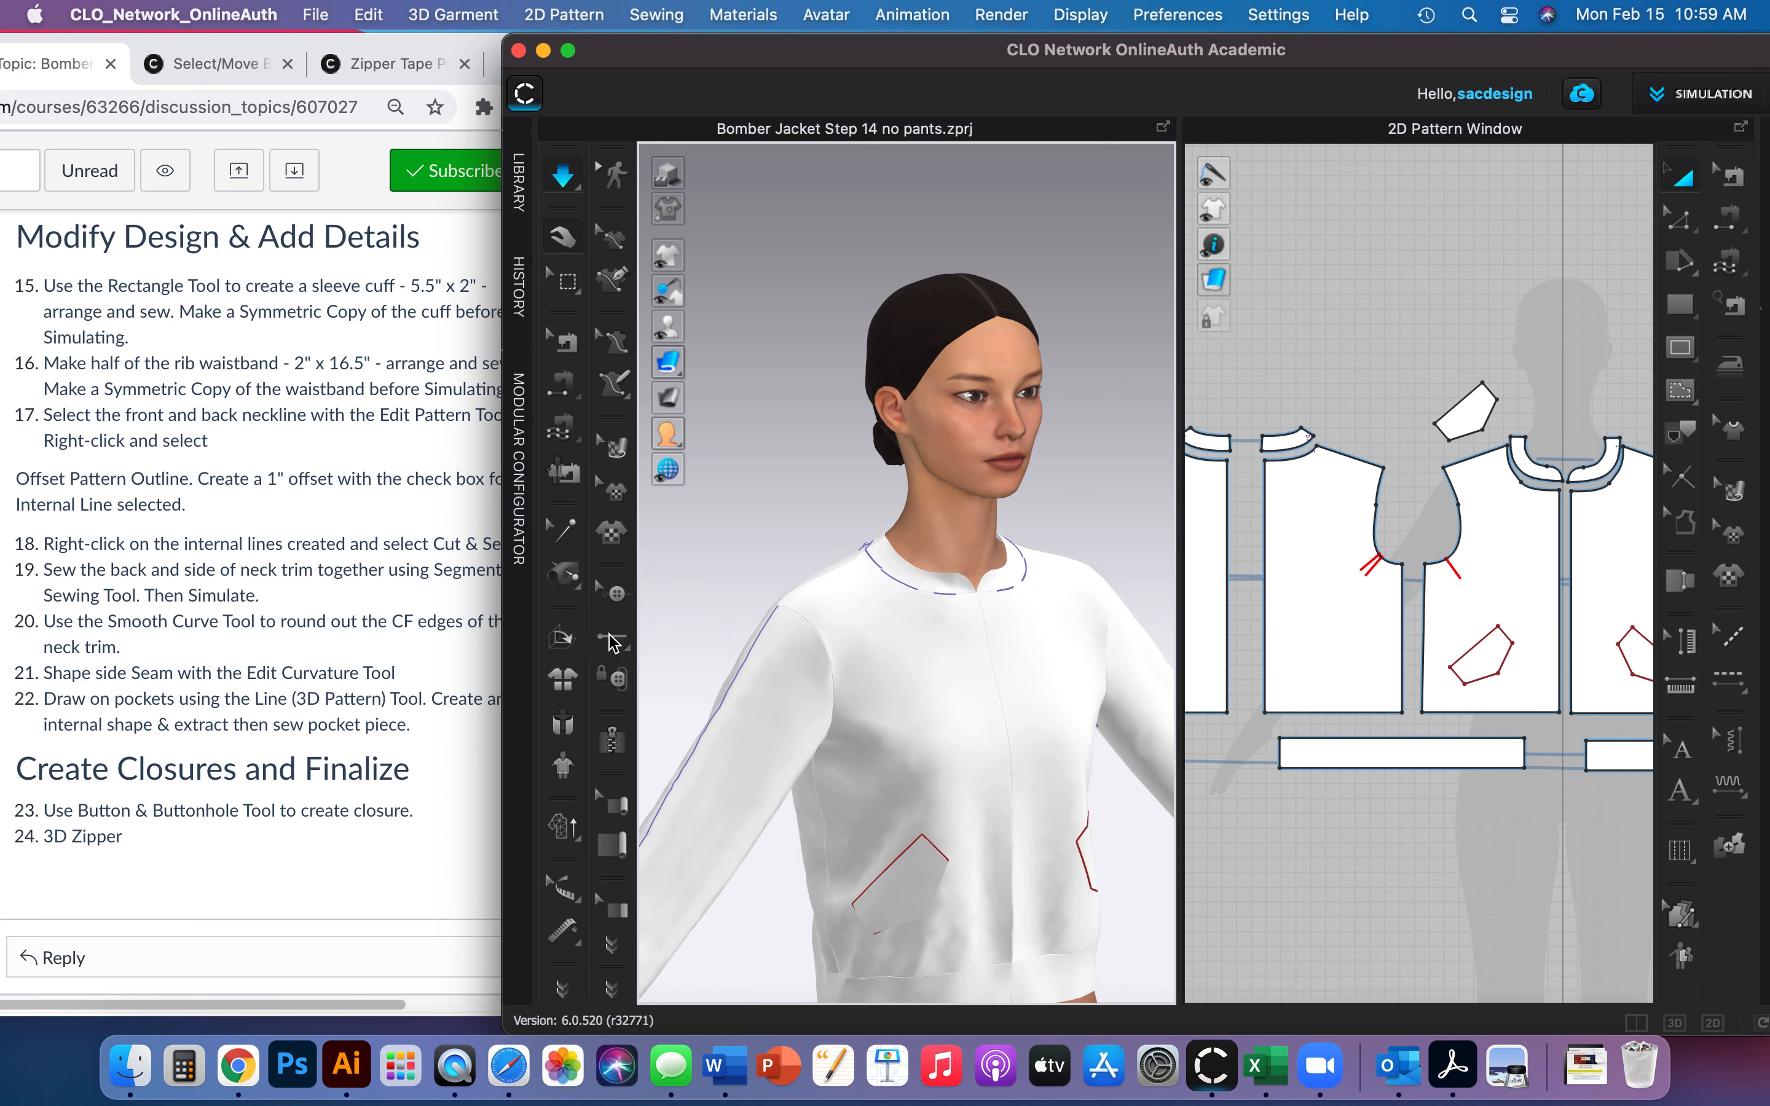
# Stop the simulation and place a button inside the front's pocket shape, about 4.7 in from the side seam and 3.1 in above the hem.
pyautogui.click(615, 641)
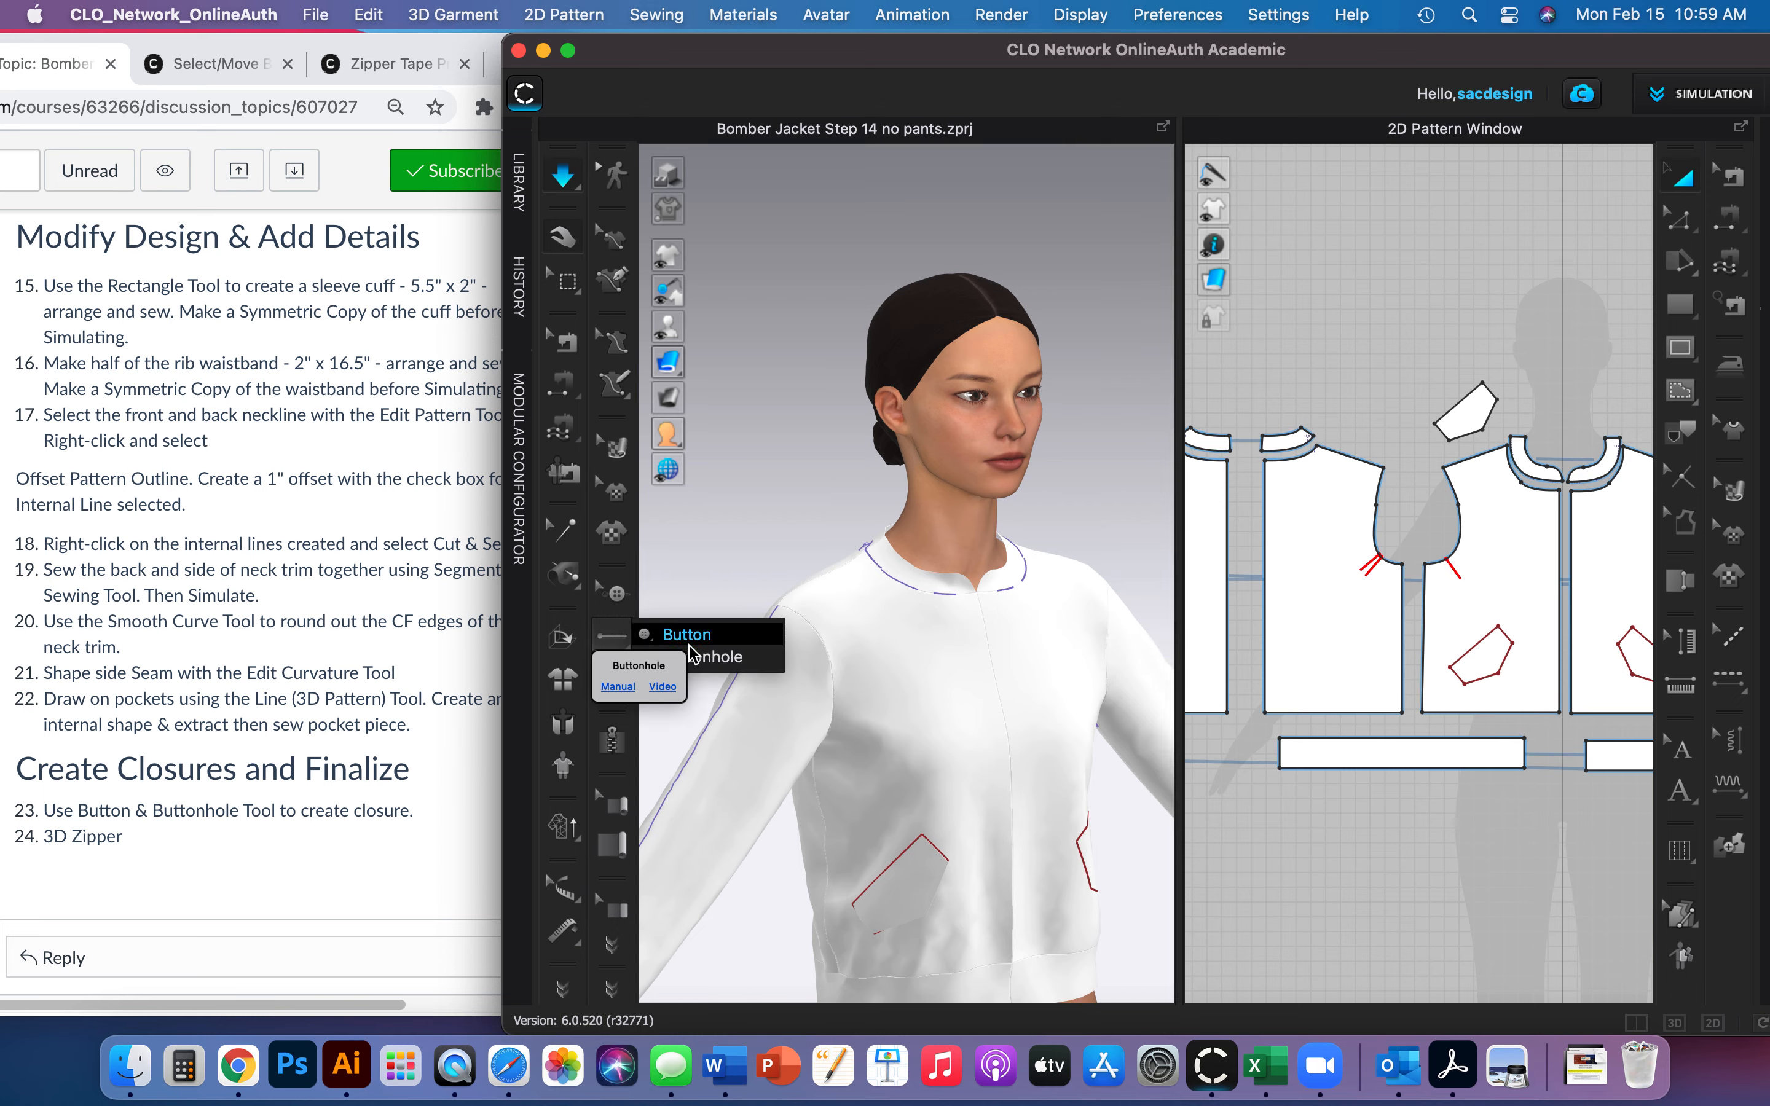
pyautogui.click(684, 644)
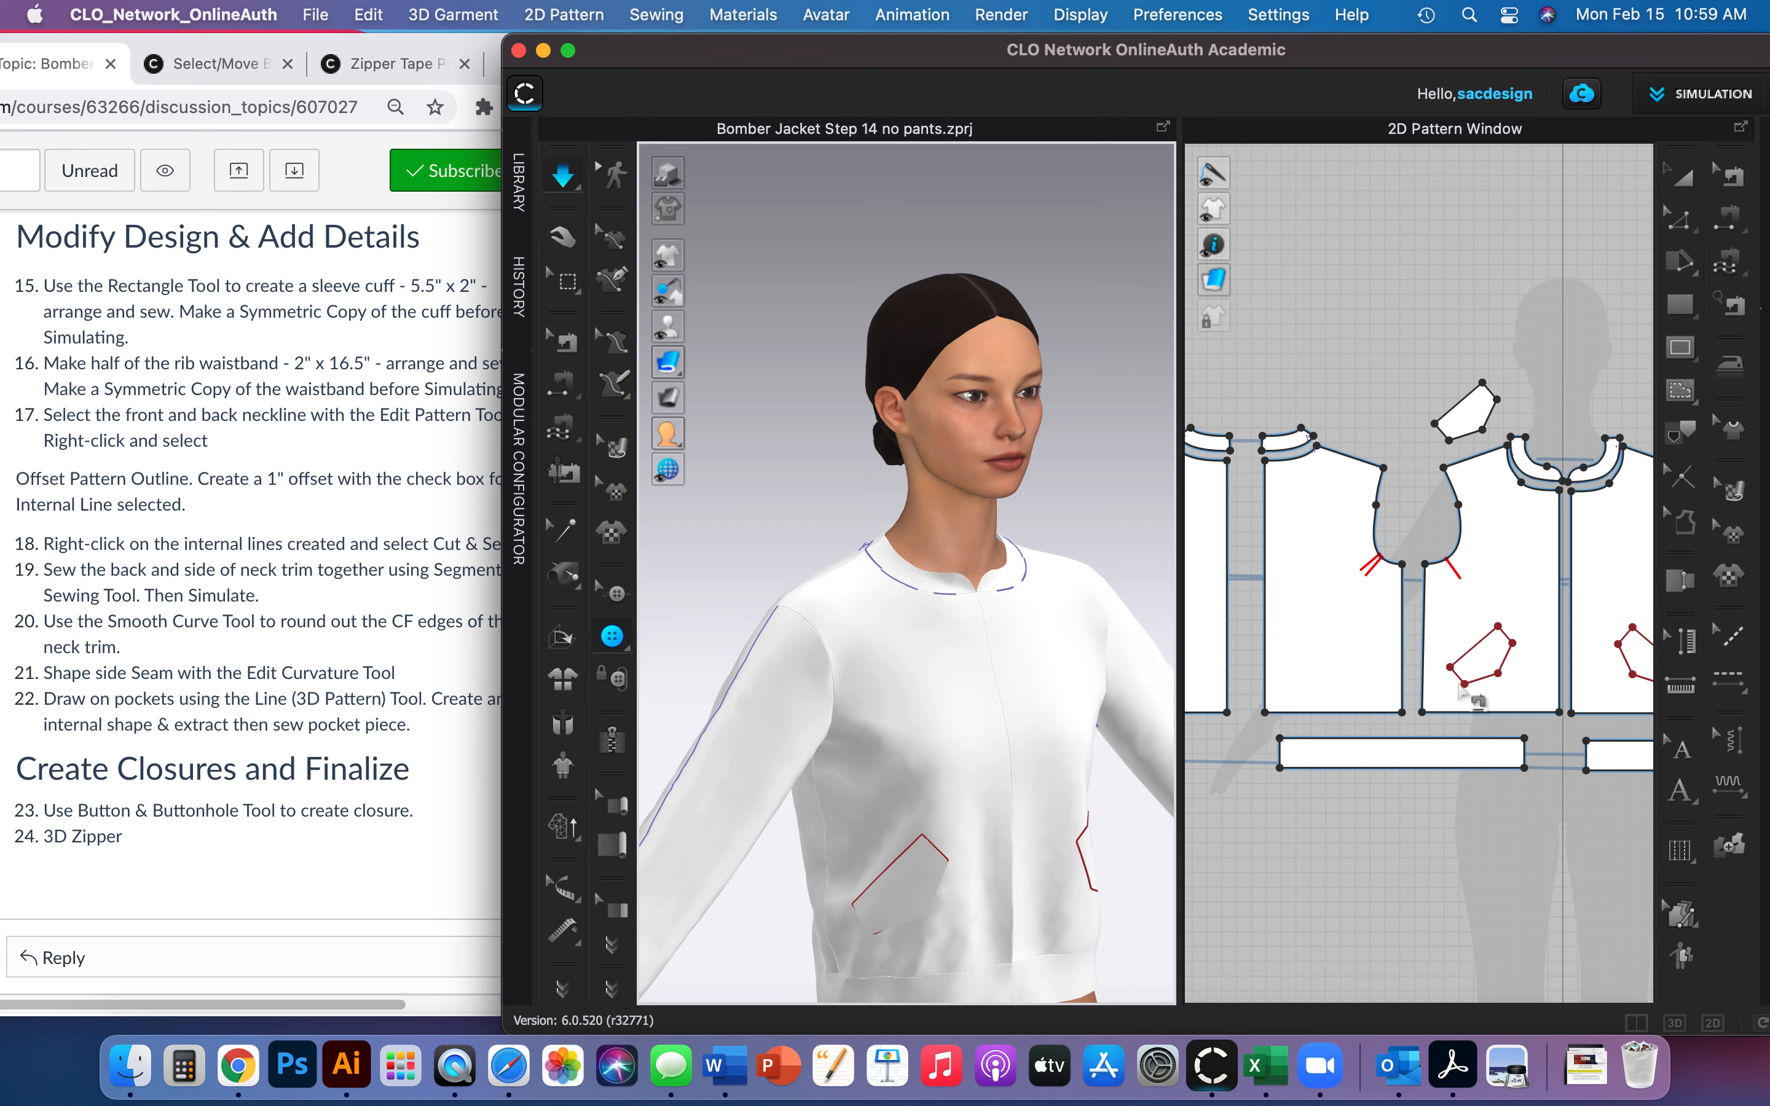
pyautogui.scroll(2, 1497, 676)
pyautogui.scroll(3, 1498, 677)
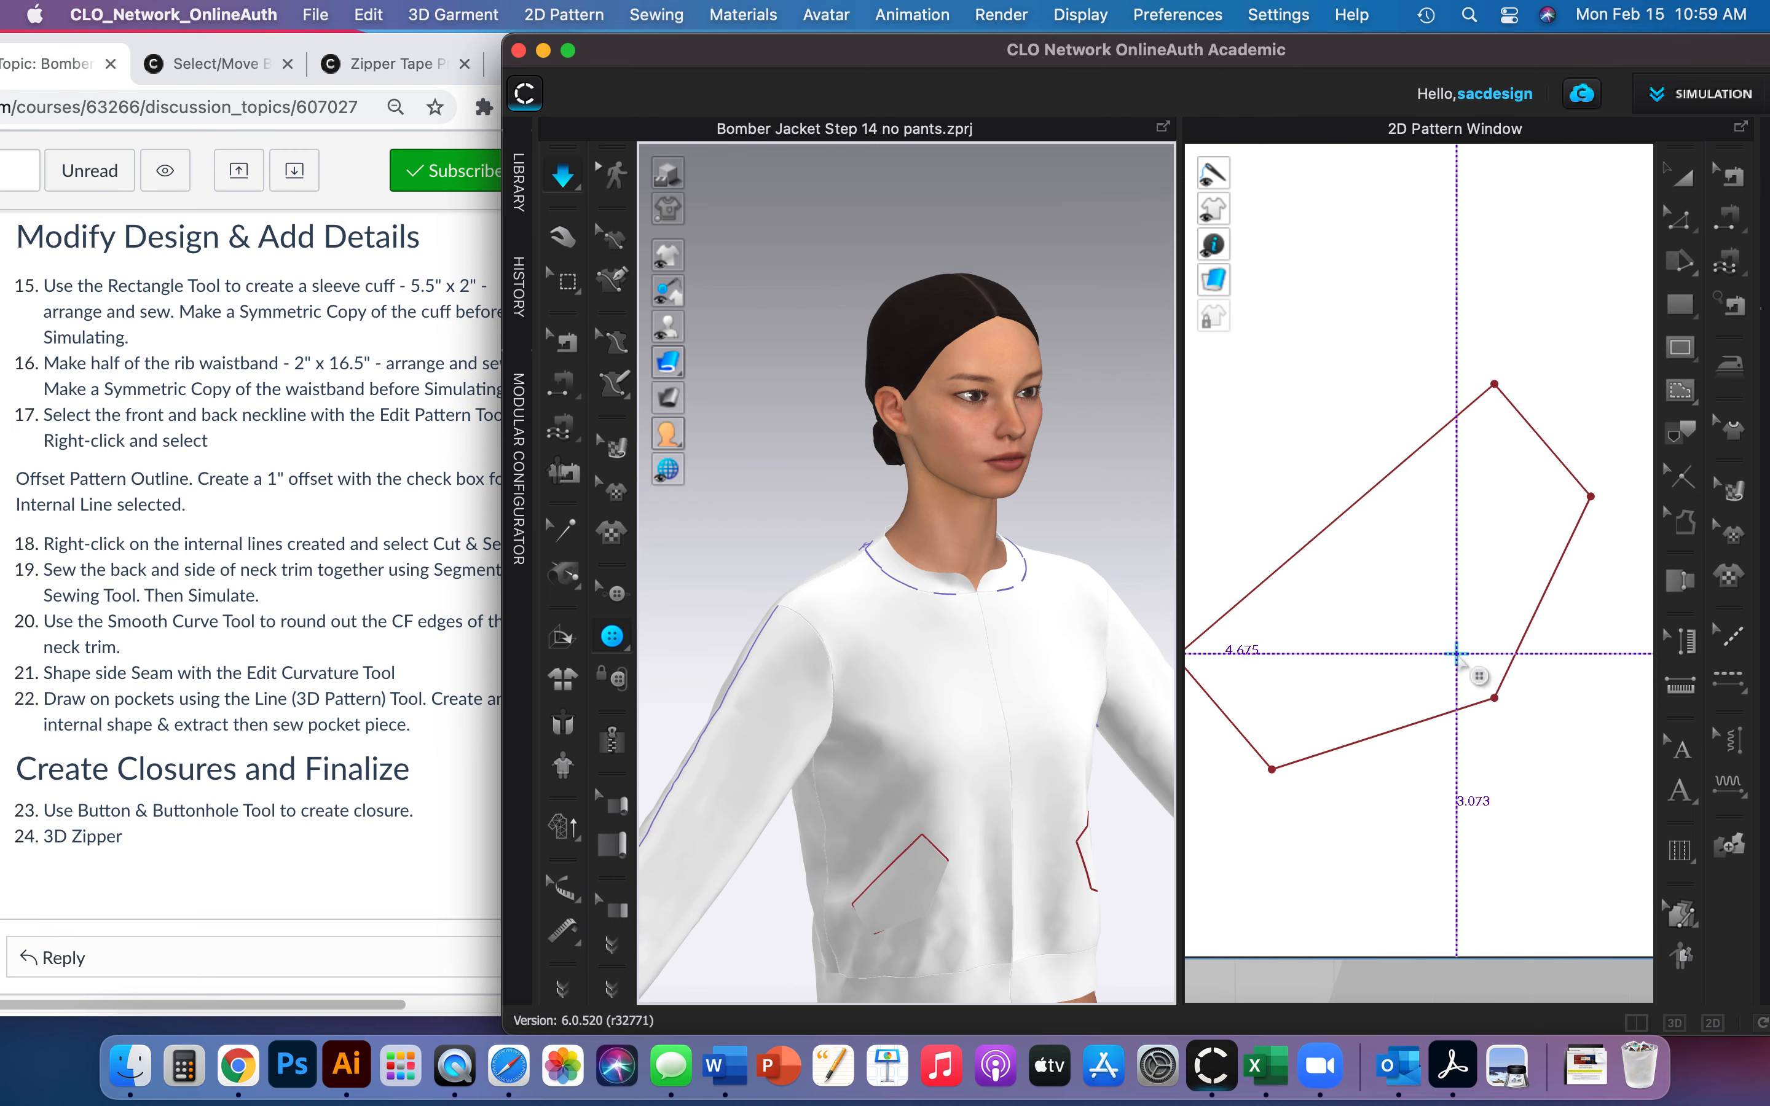
pyautogui.press('space')
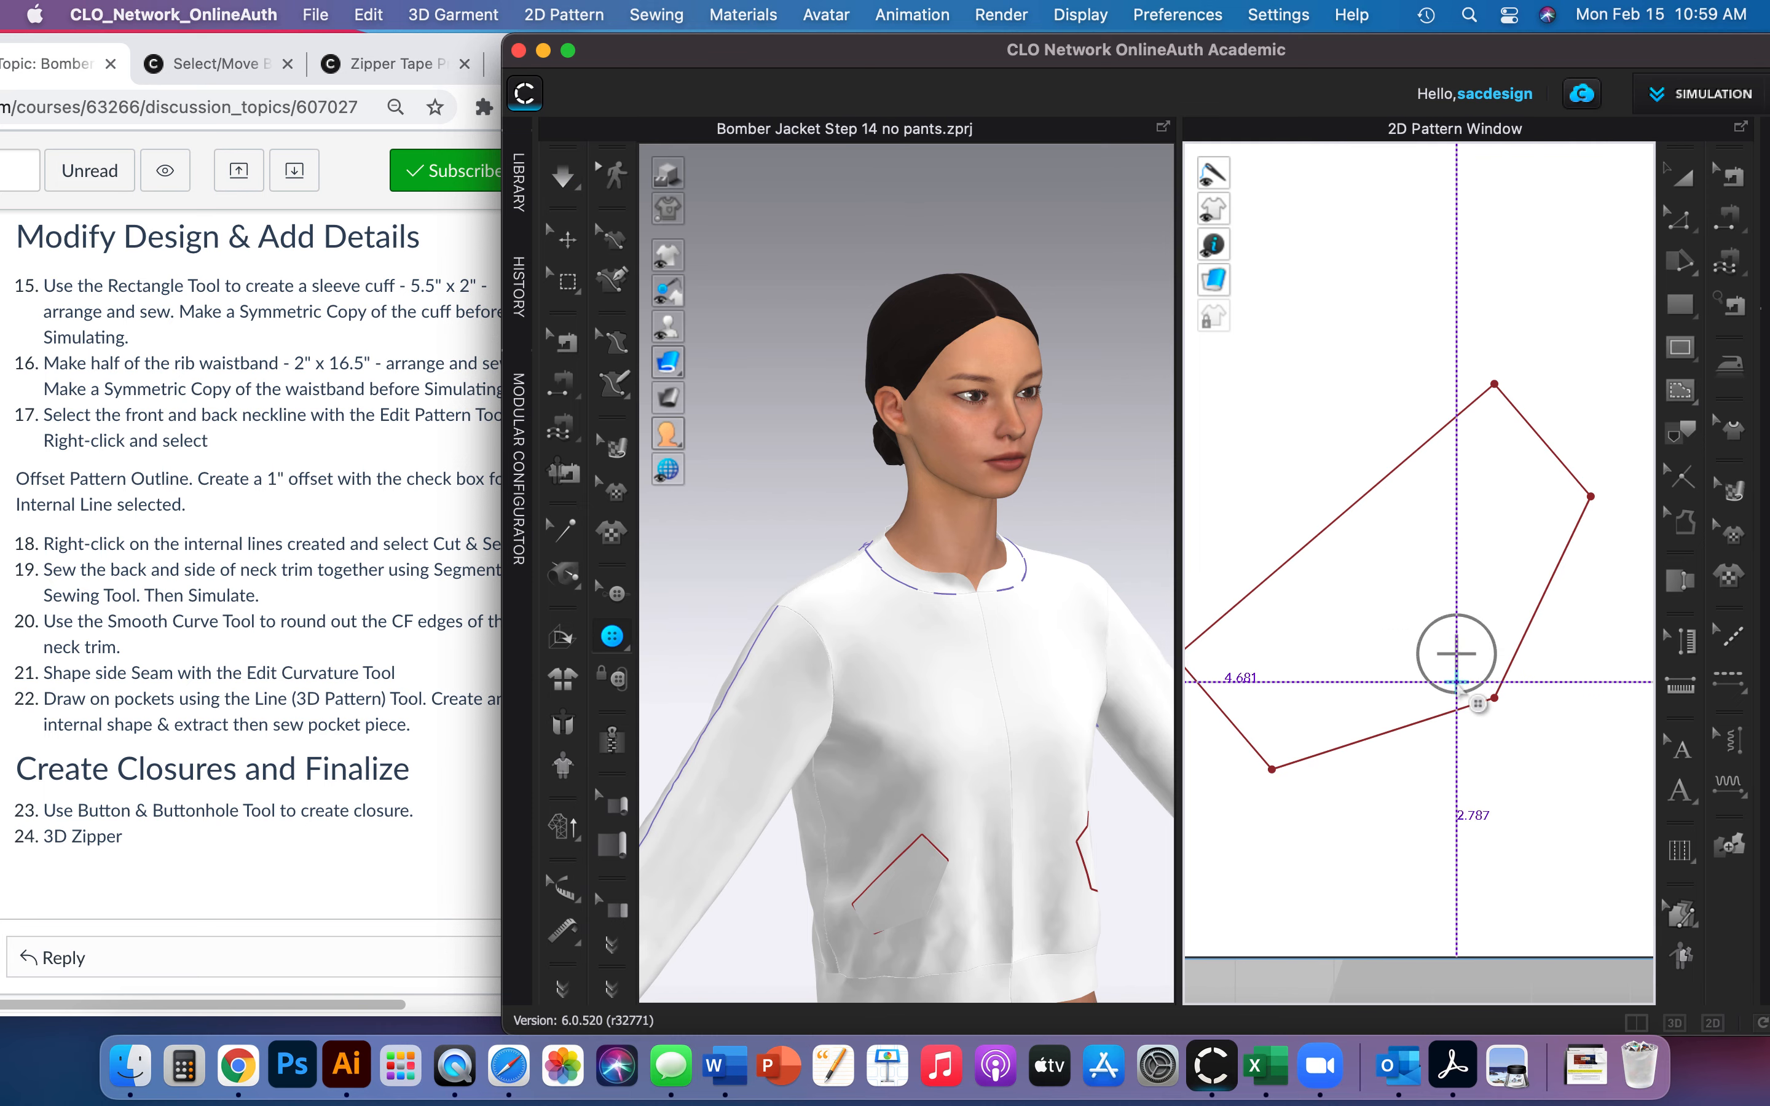
pyautogui.click(1458, 657)
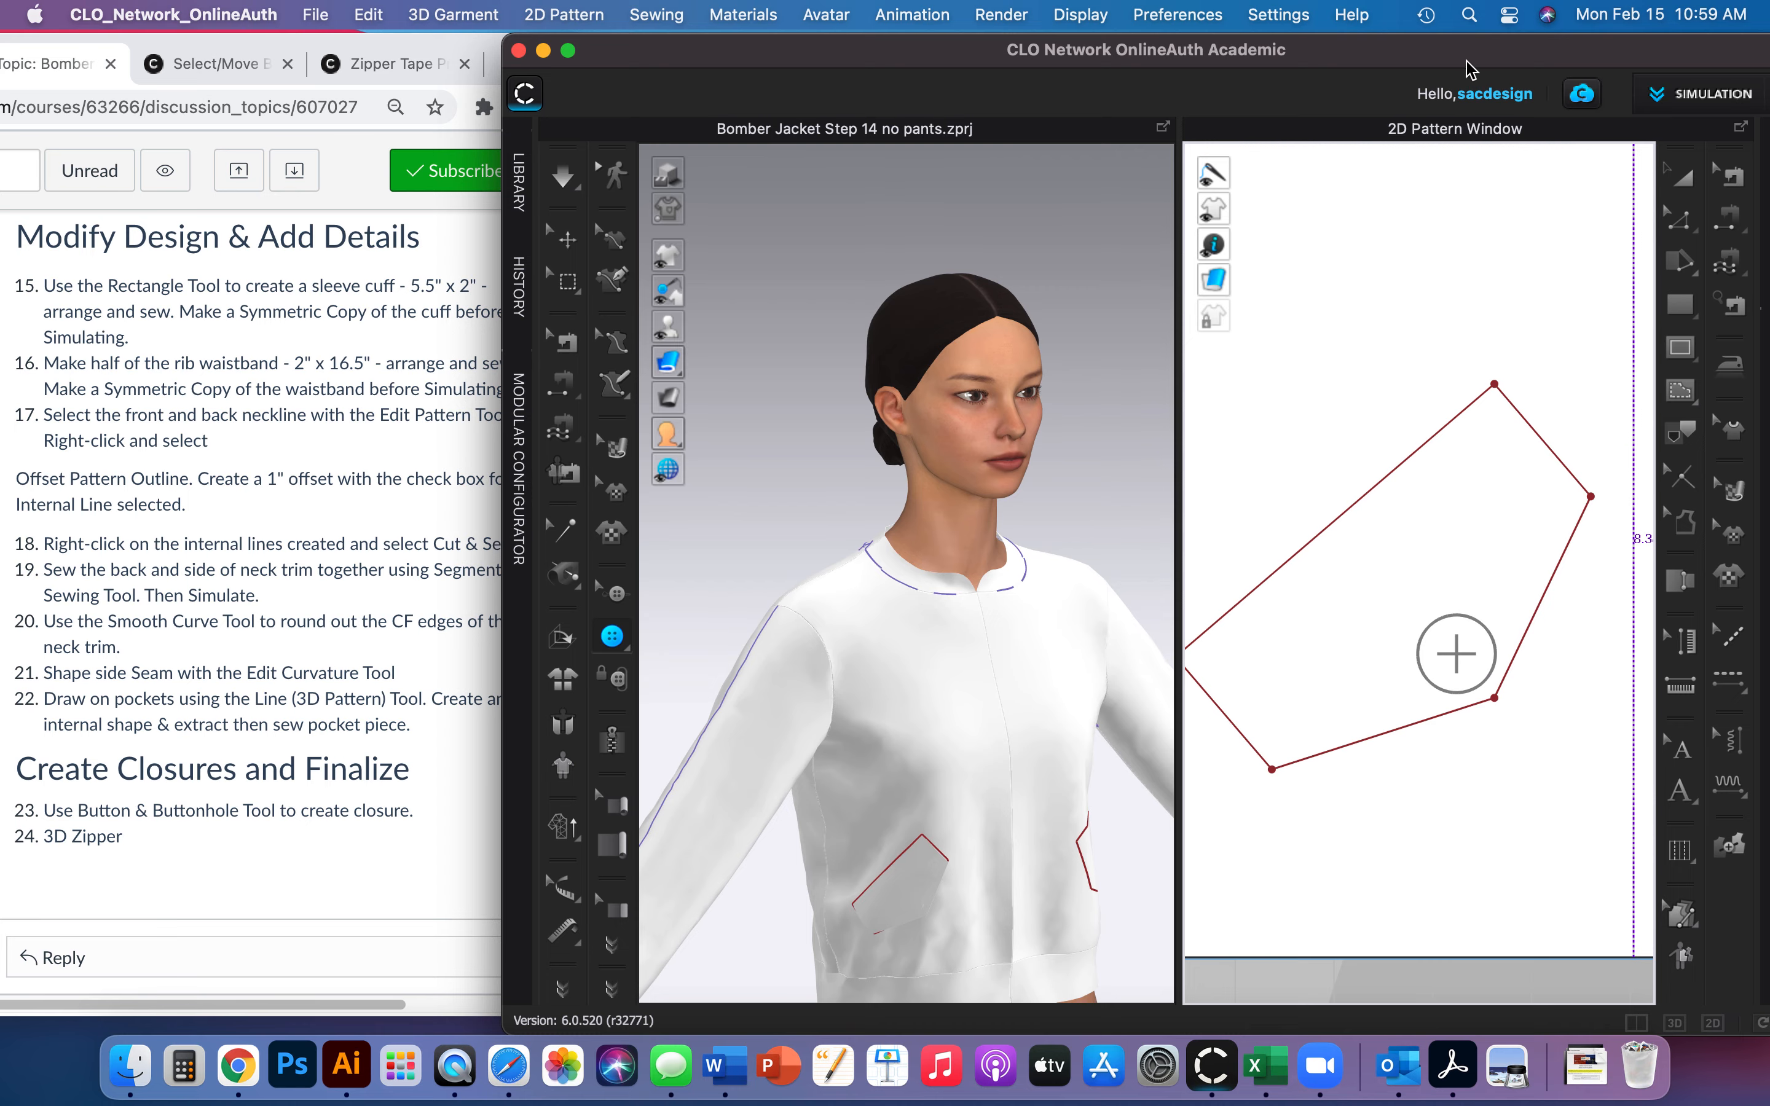
# Show the Object Browser and Property Editor and examine the Default Button's shape, dimension and material properties.
pyautogui.moveTo(1730, 49); pyautogui.dragTo(1537, 46)
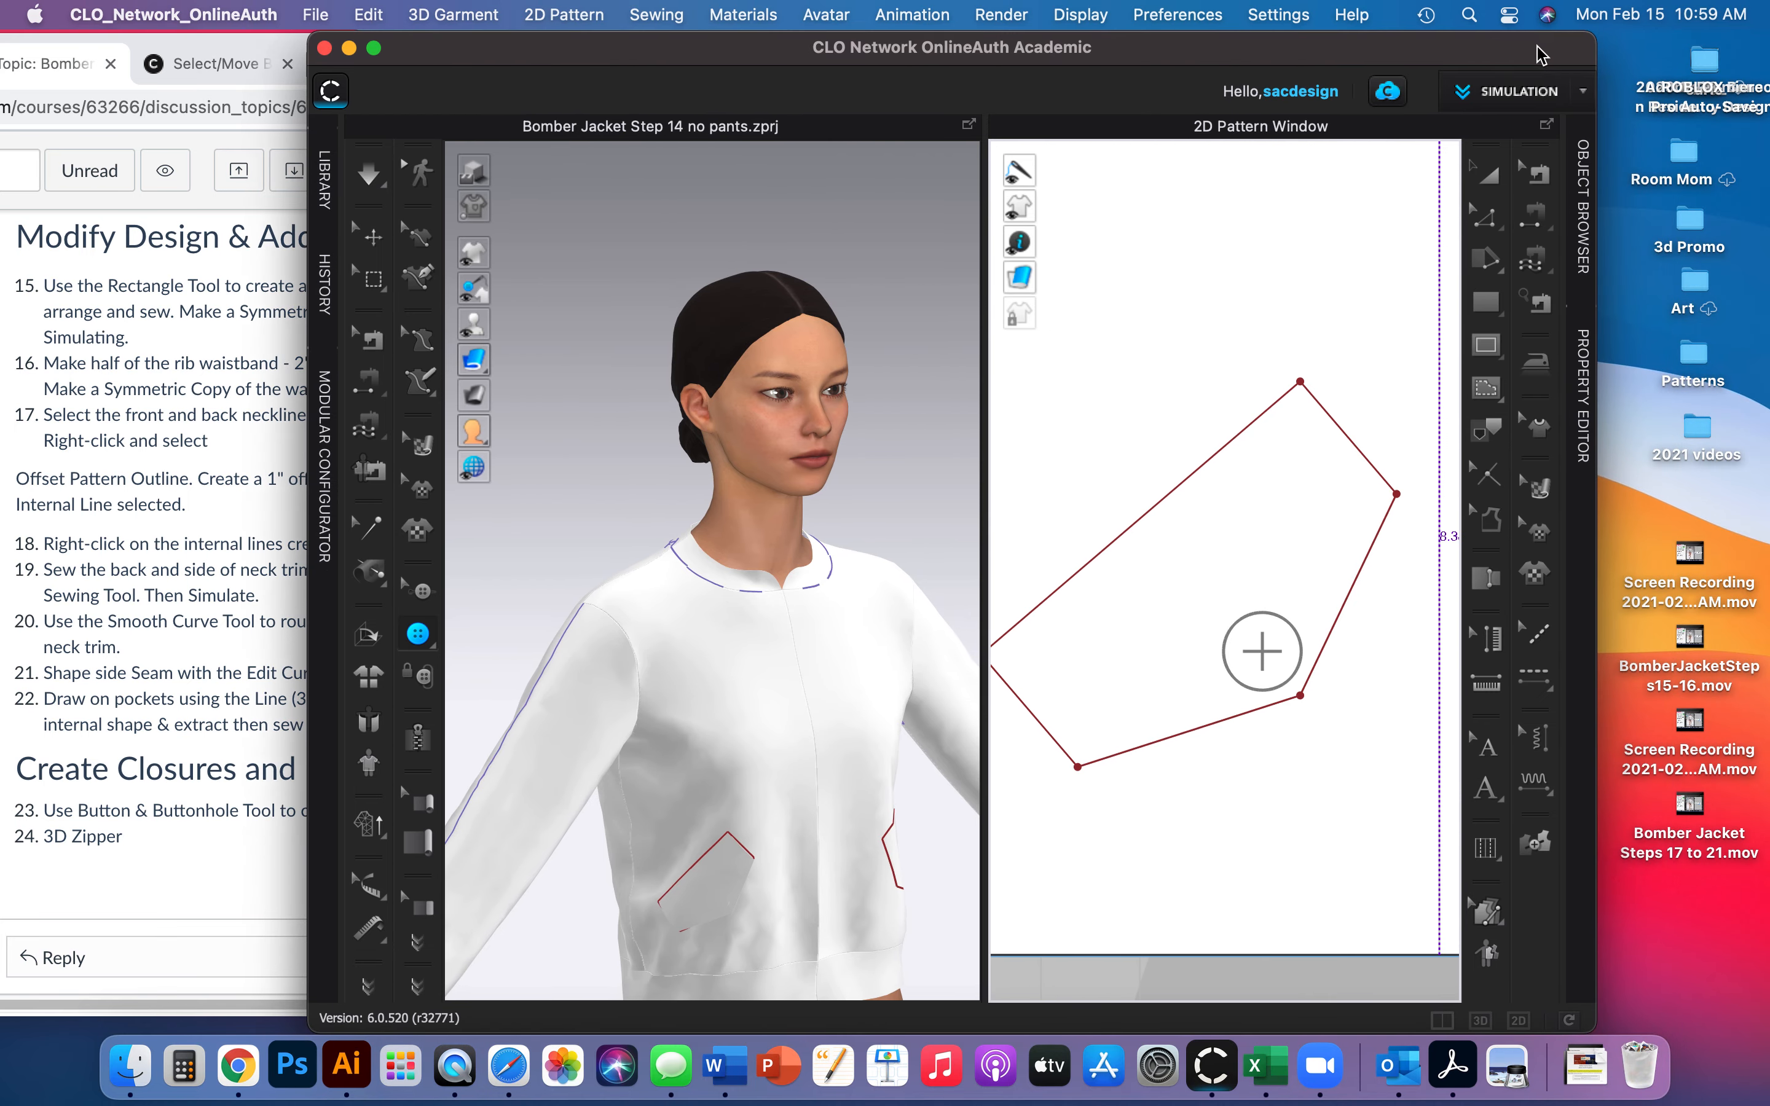
pyautogui.click(1585, 173)
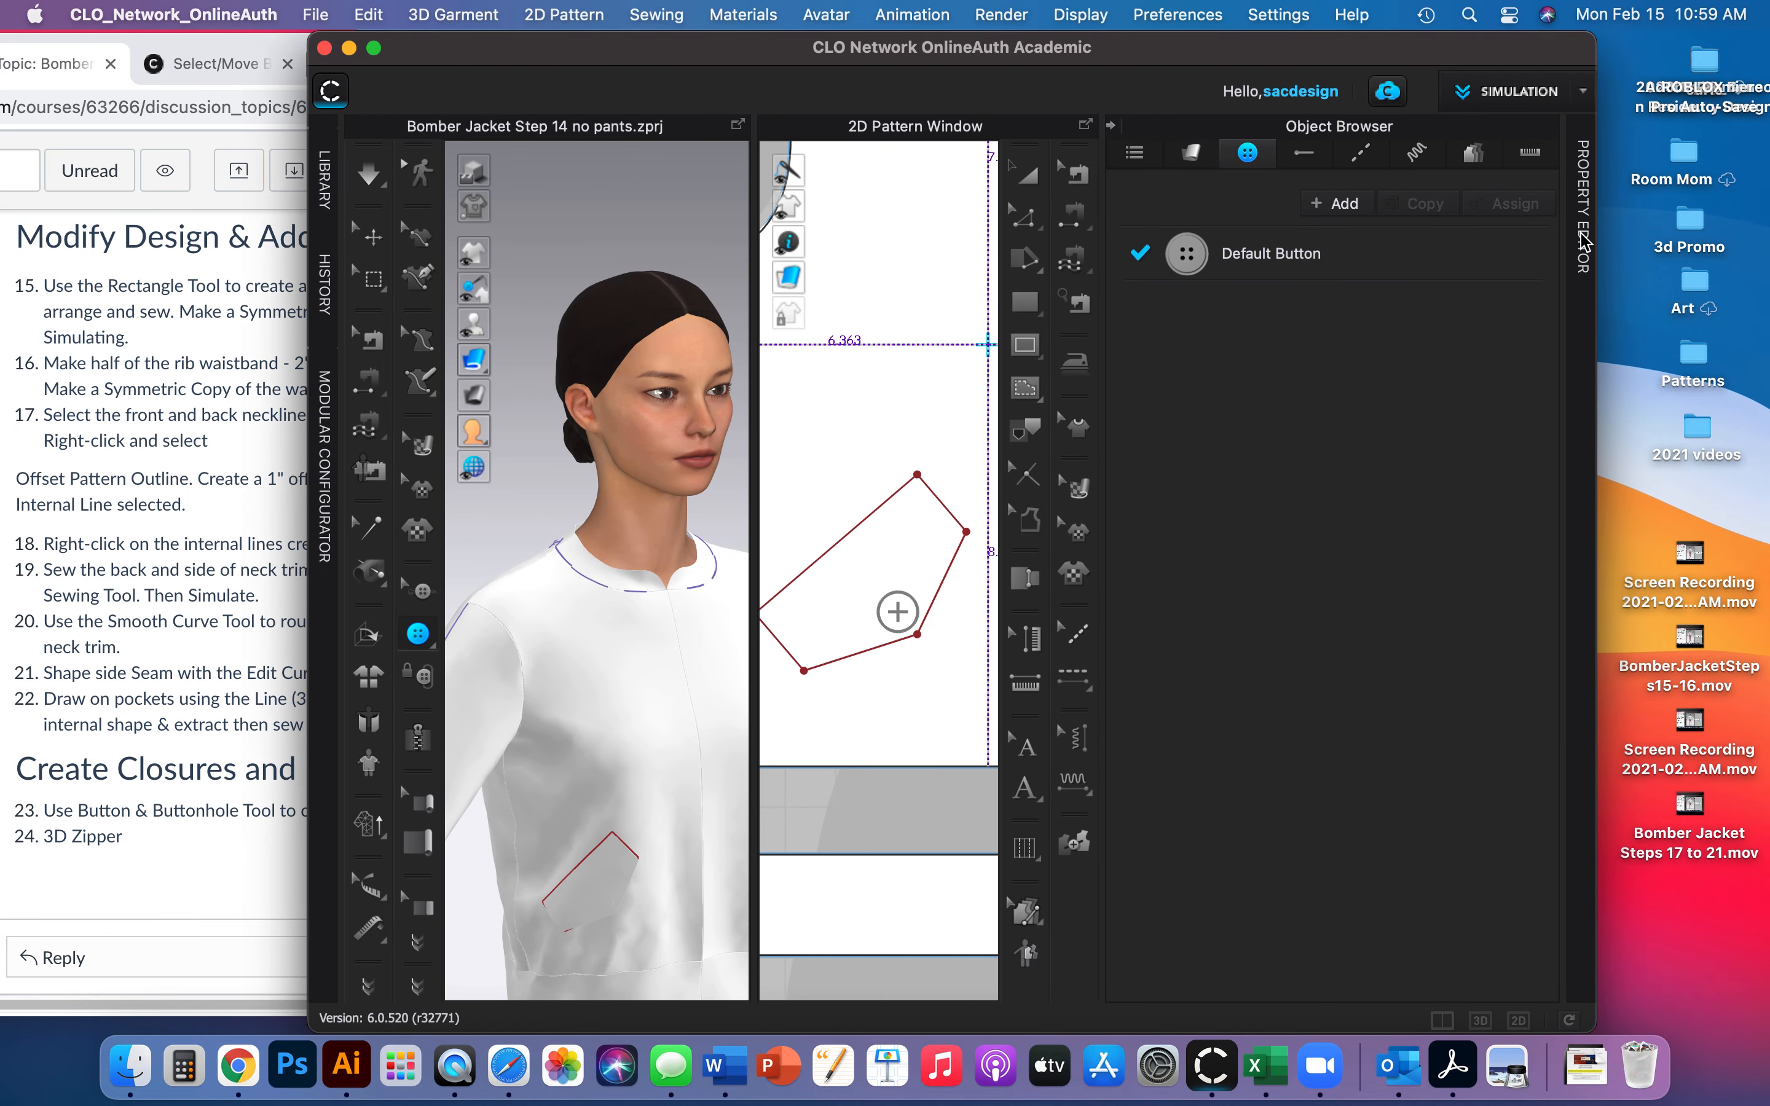
pyautogui.click(1581, 239)
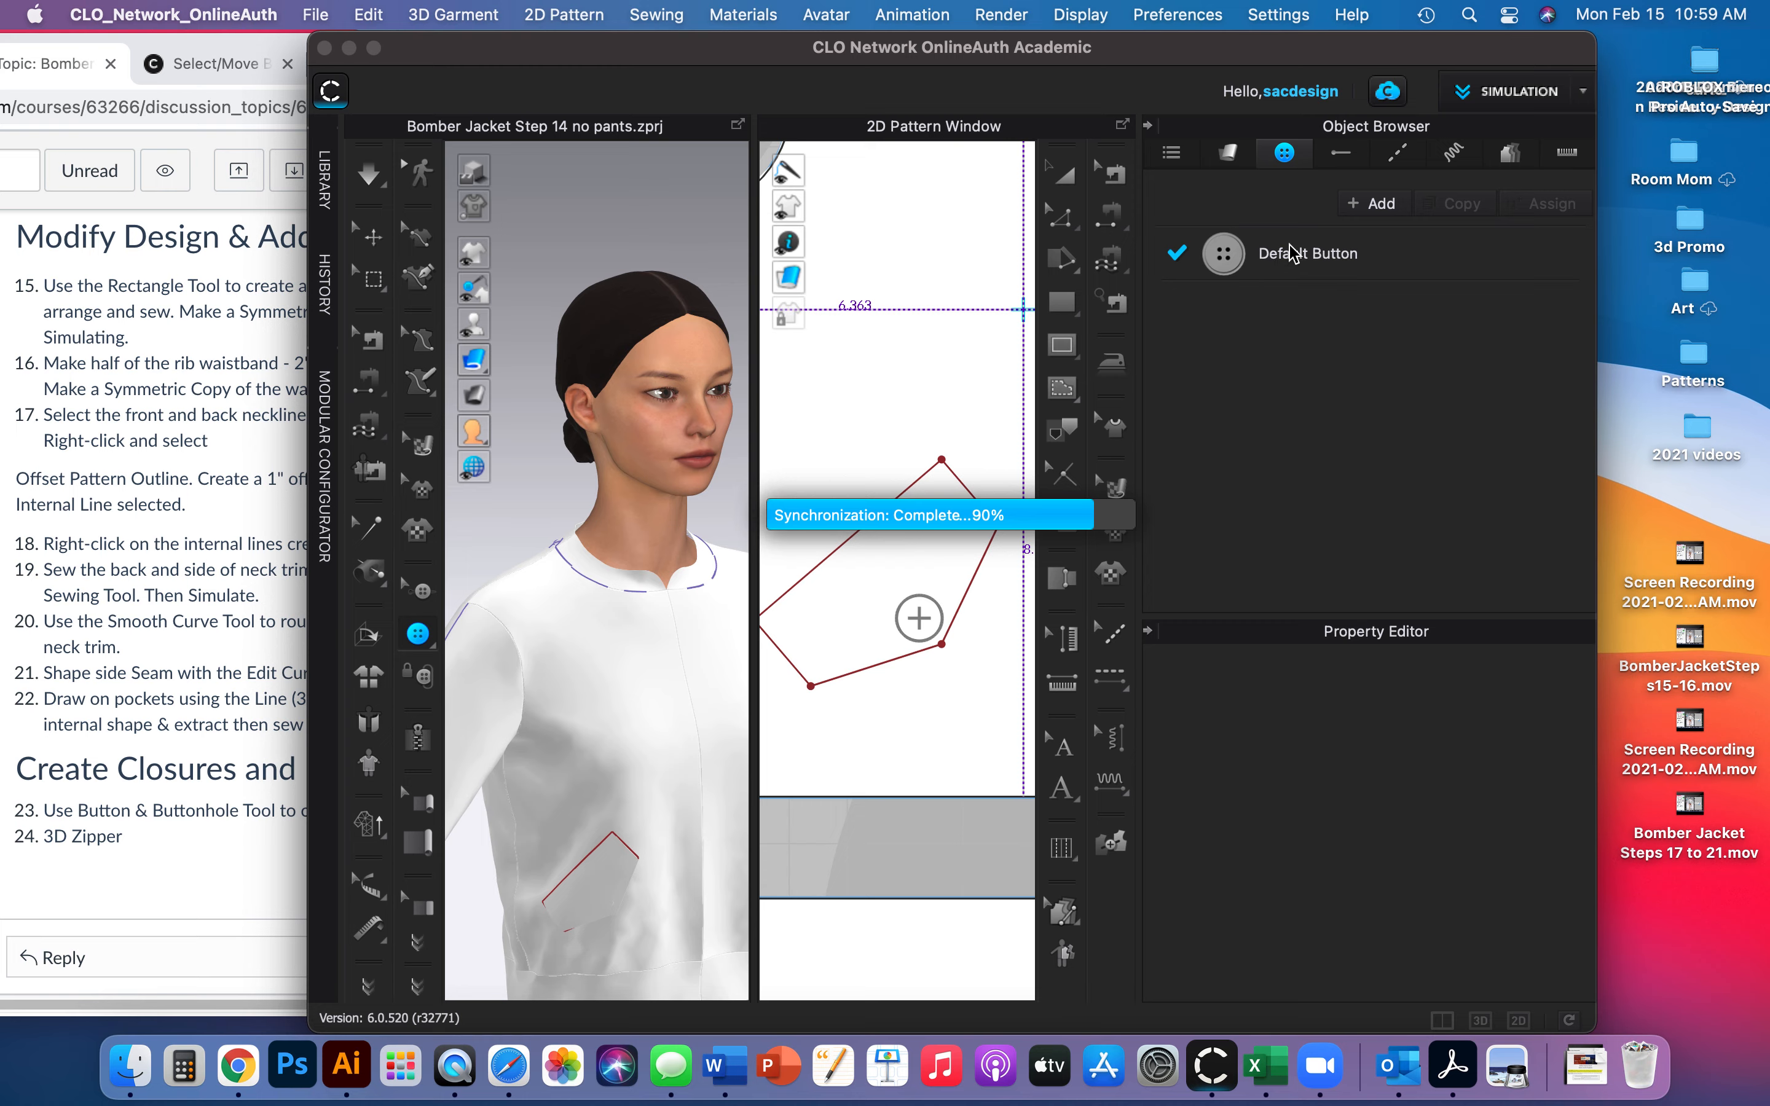
pyautogui.click(1293, 253)
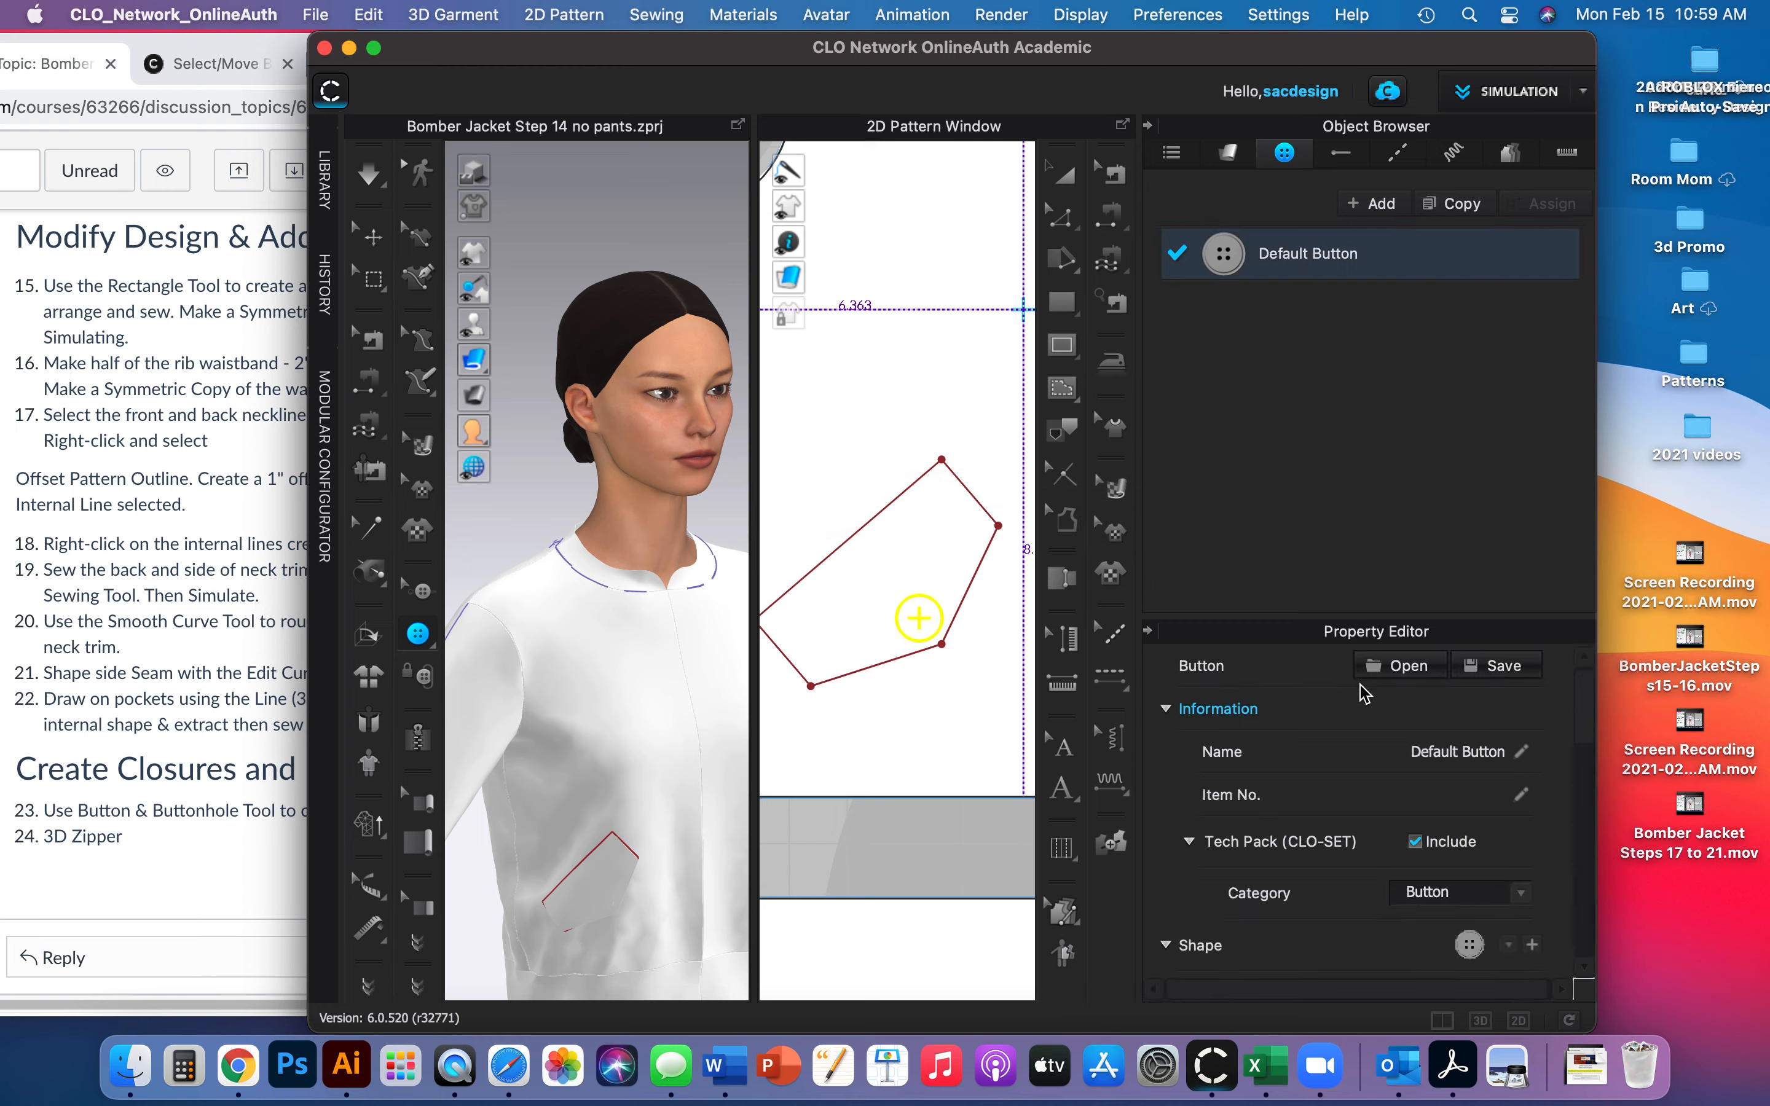
pyautogui.scroll(-10, 1365, 694)
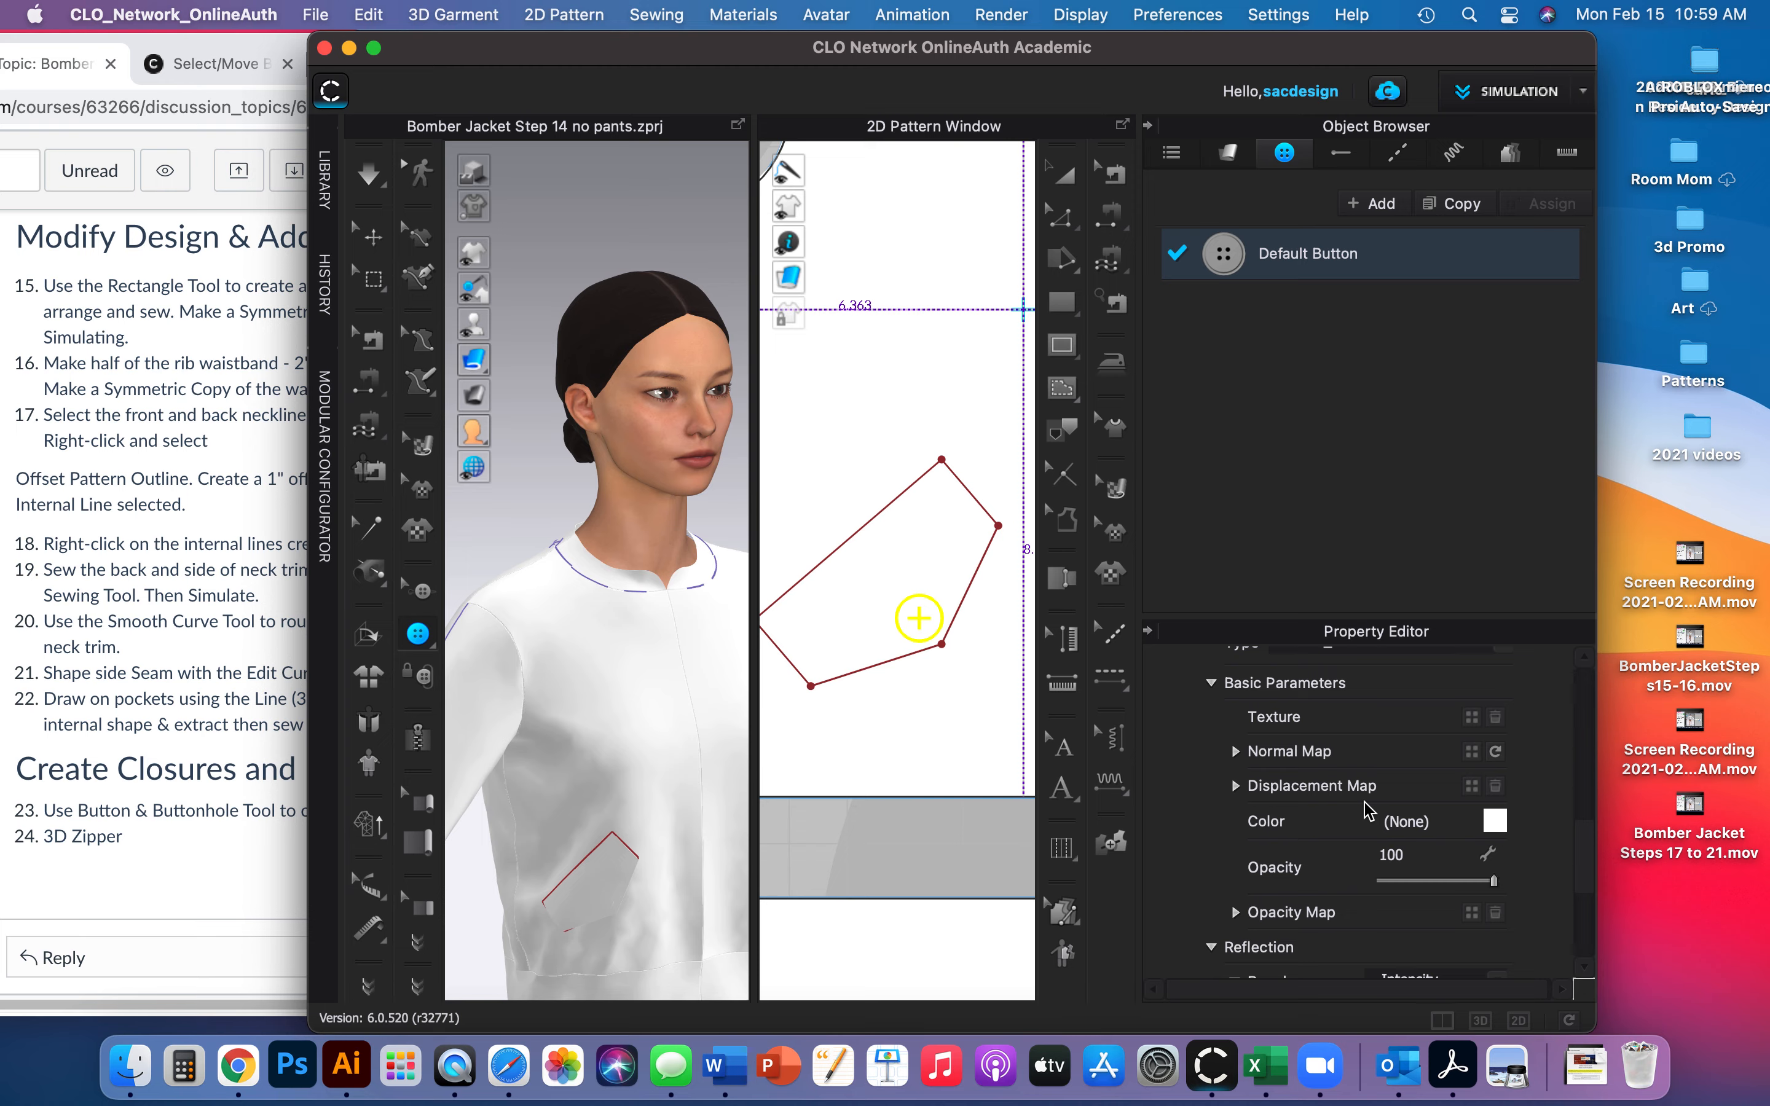
pyautogui.scroll(-5, 1368, 811)
pyautogui.scroll(-5, 1366, 810)
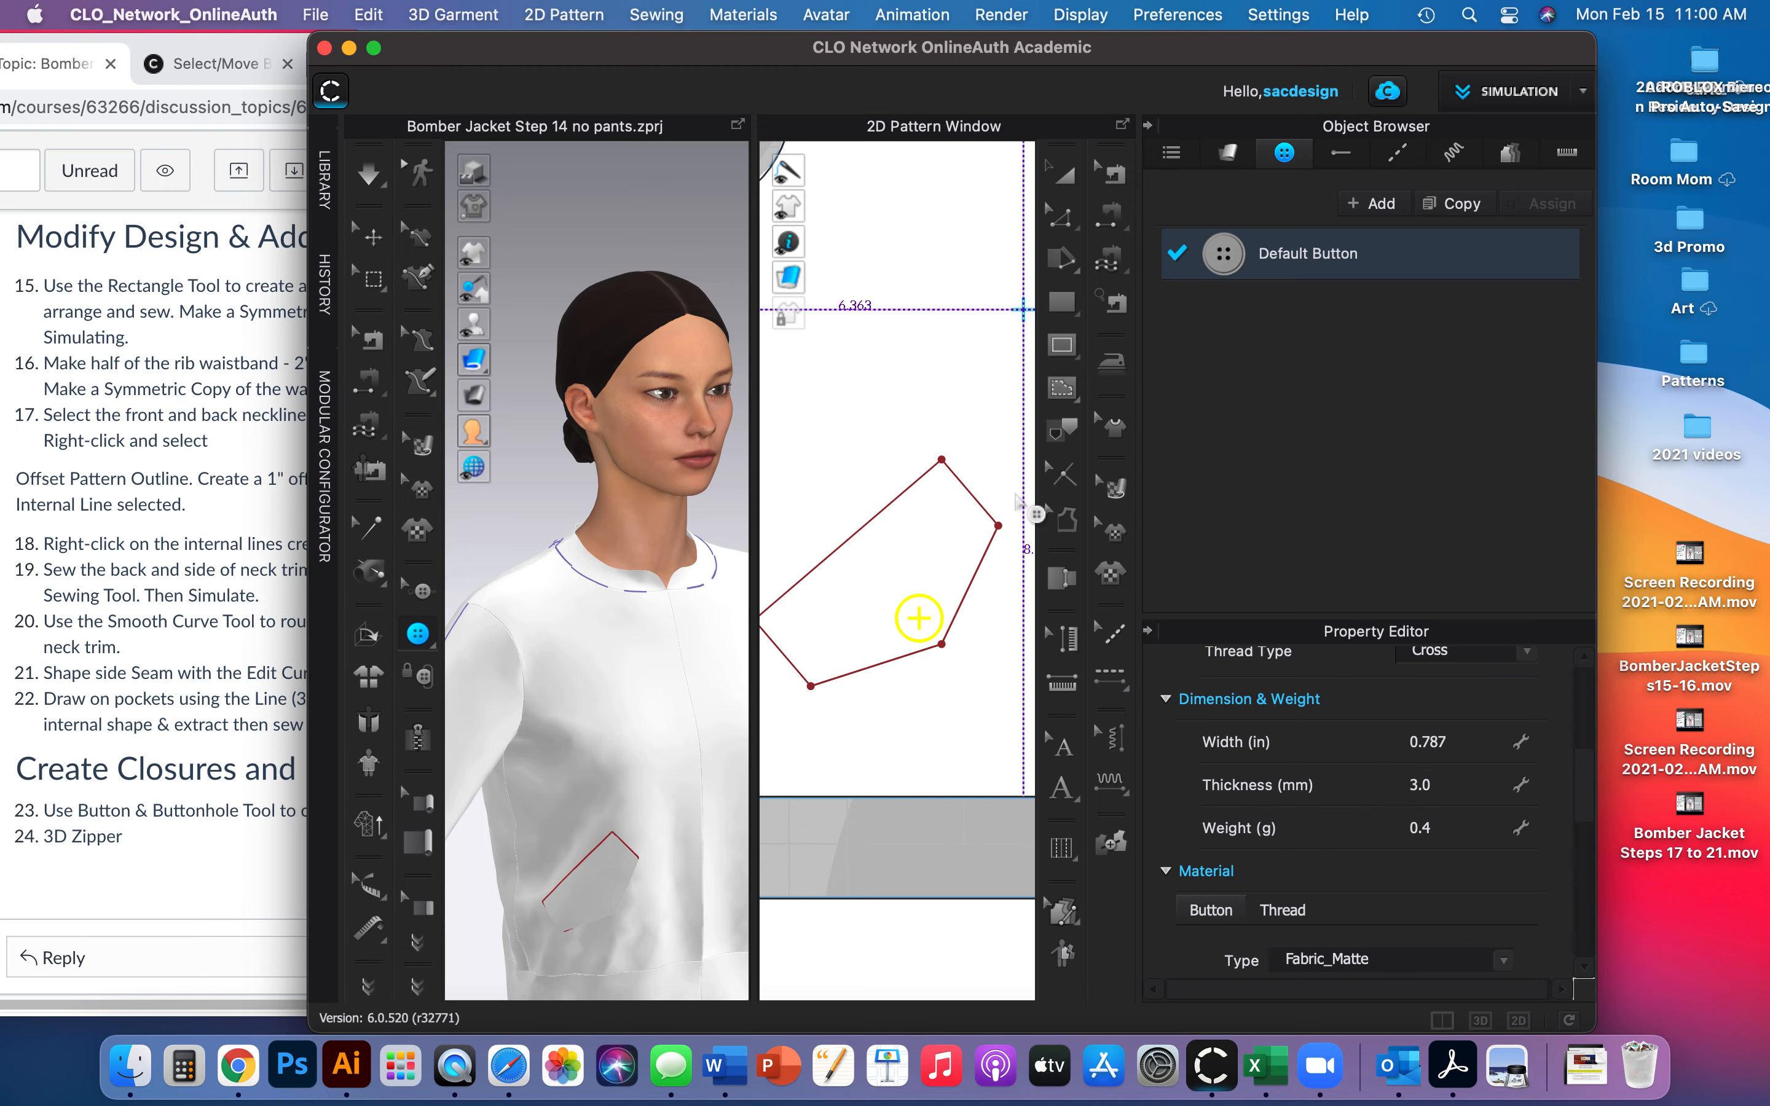
# Examine the ready-made button styles in the library's Hardware and Trims collection, in the Button folder under Button & Buttonhole.
pyautogui.click(324, 161)
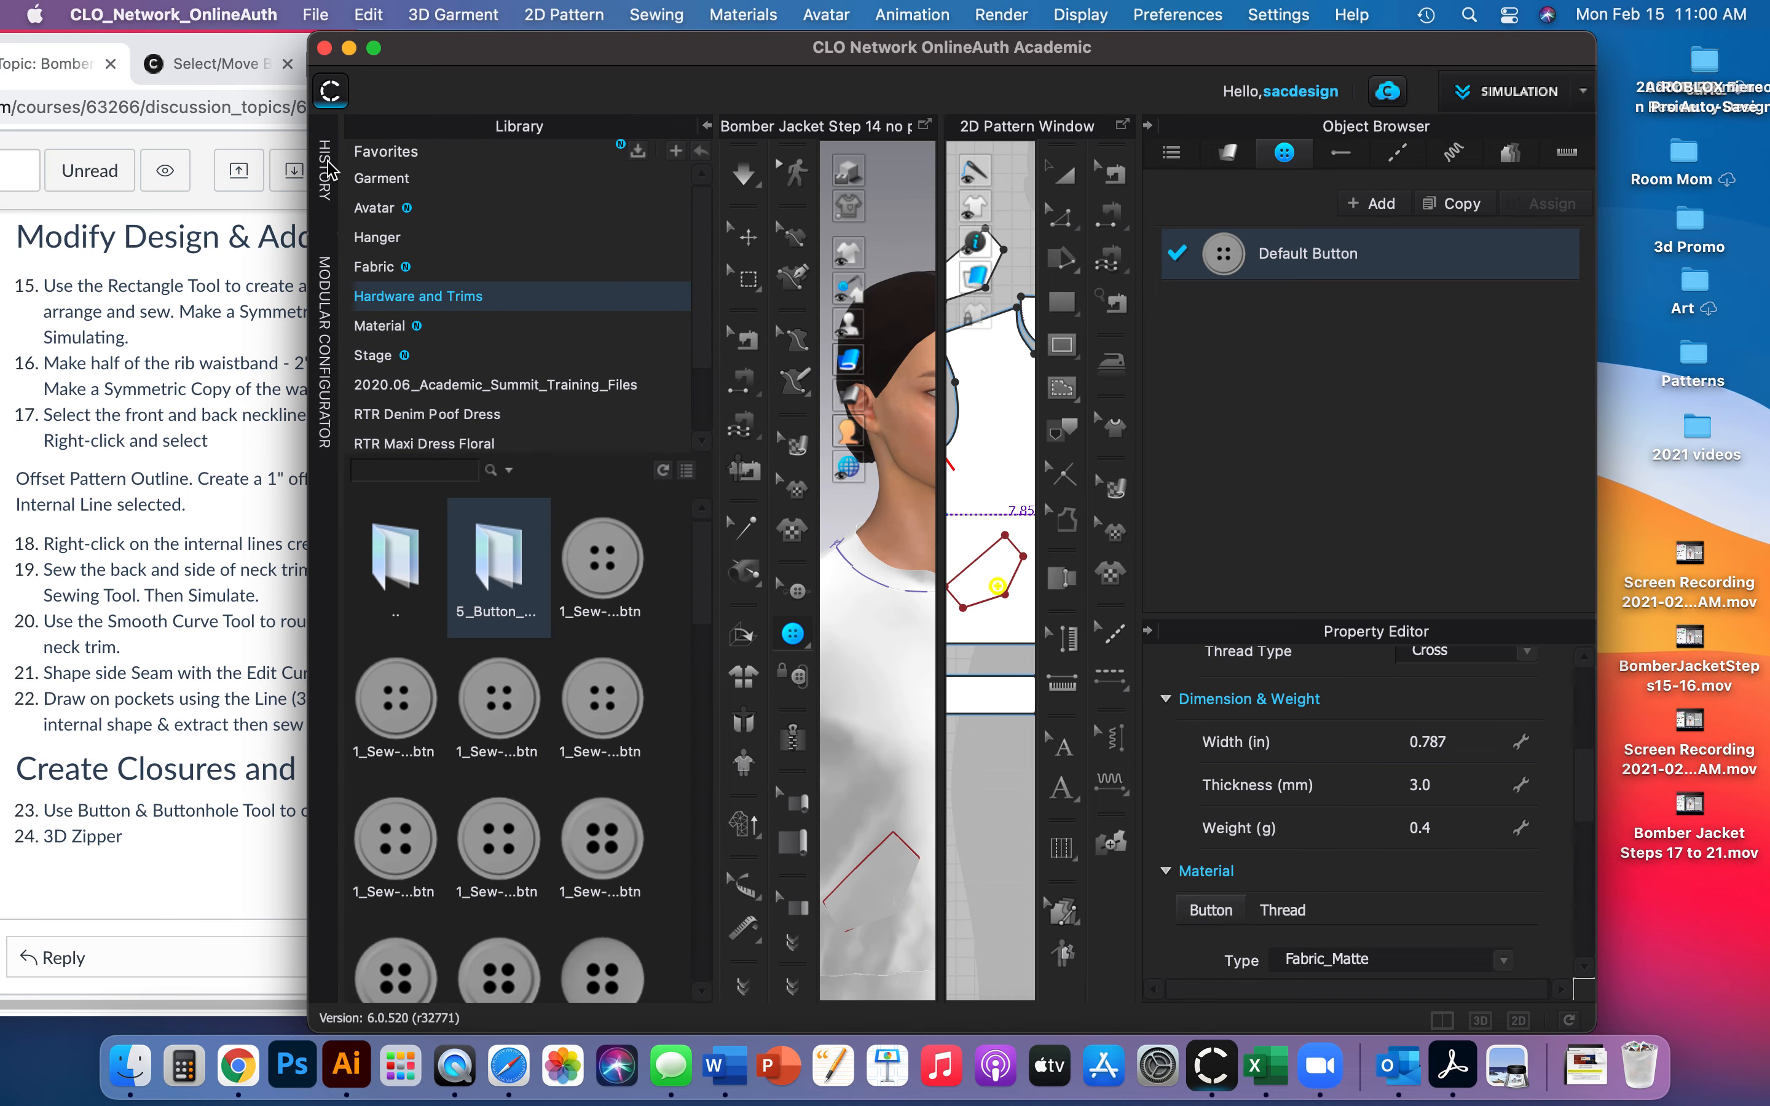
pyautogui.click(401, 300)
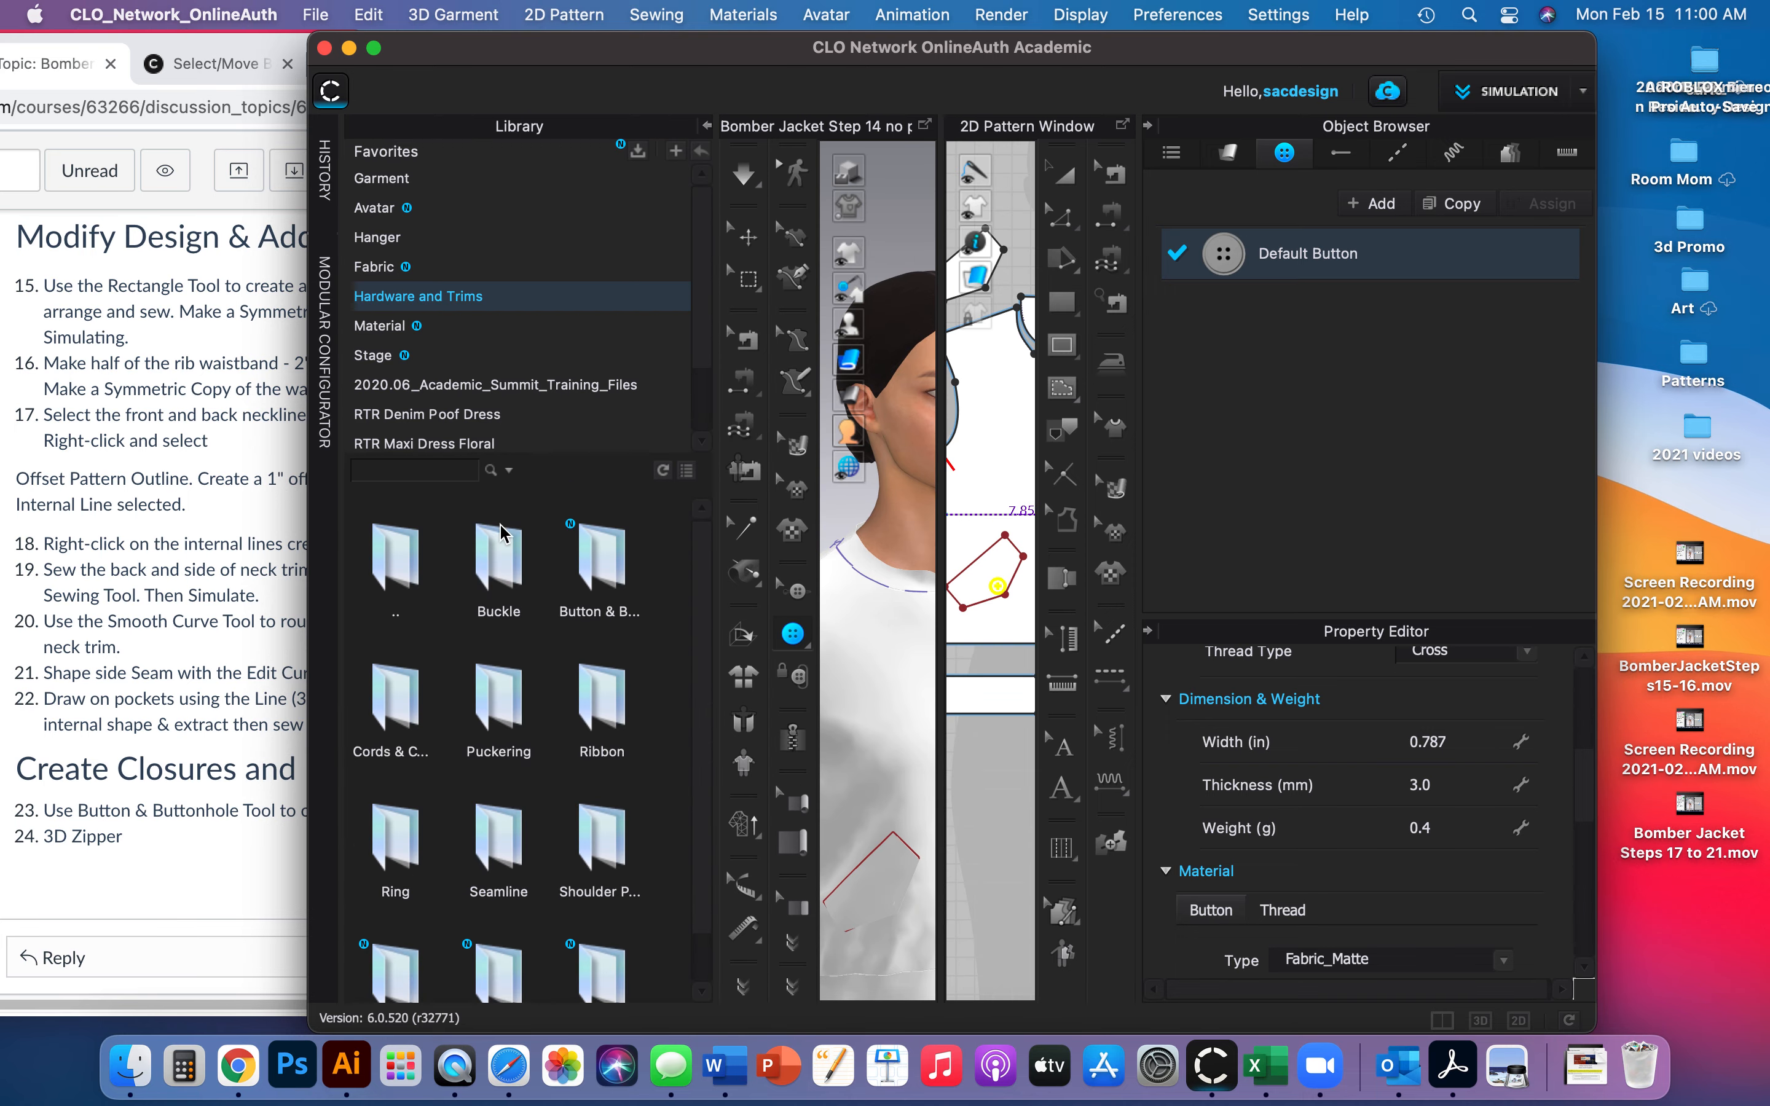
pyautogui.doubleClick(593, 596)
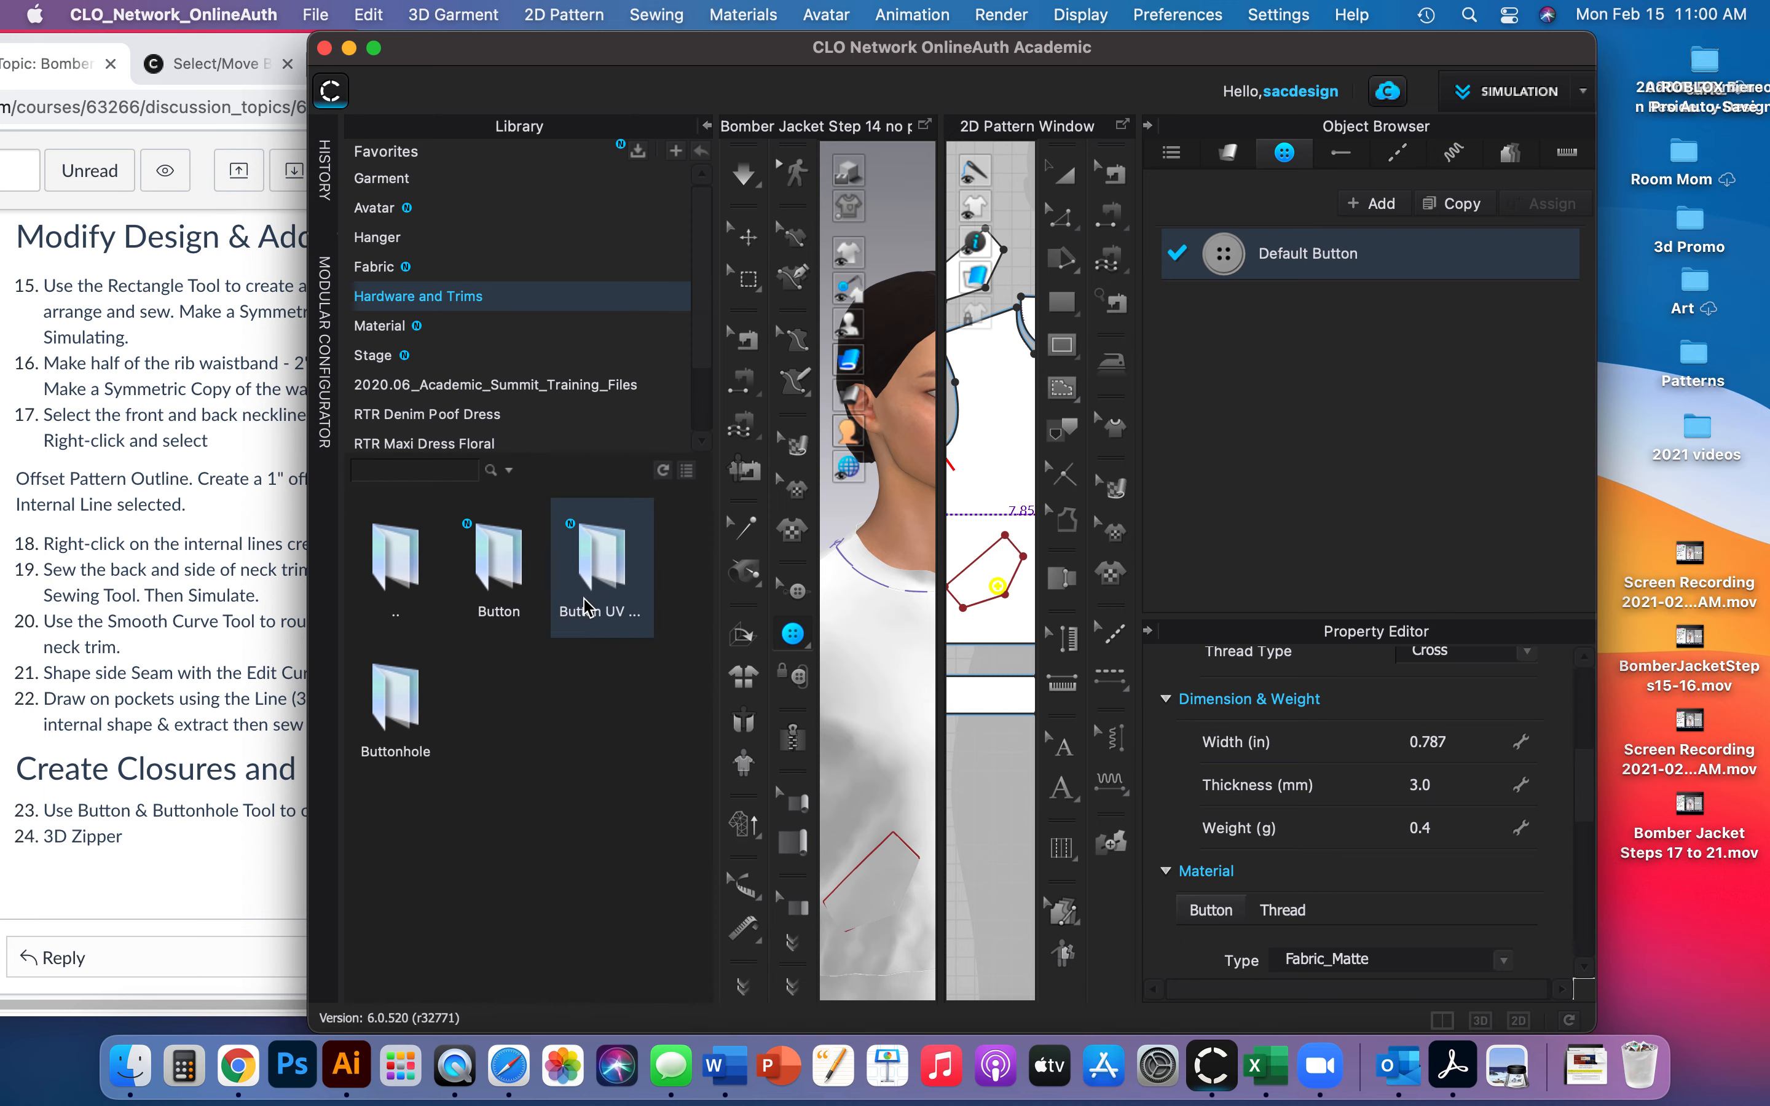
pyautogui.doubleClick(516, 557)
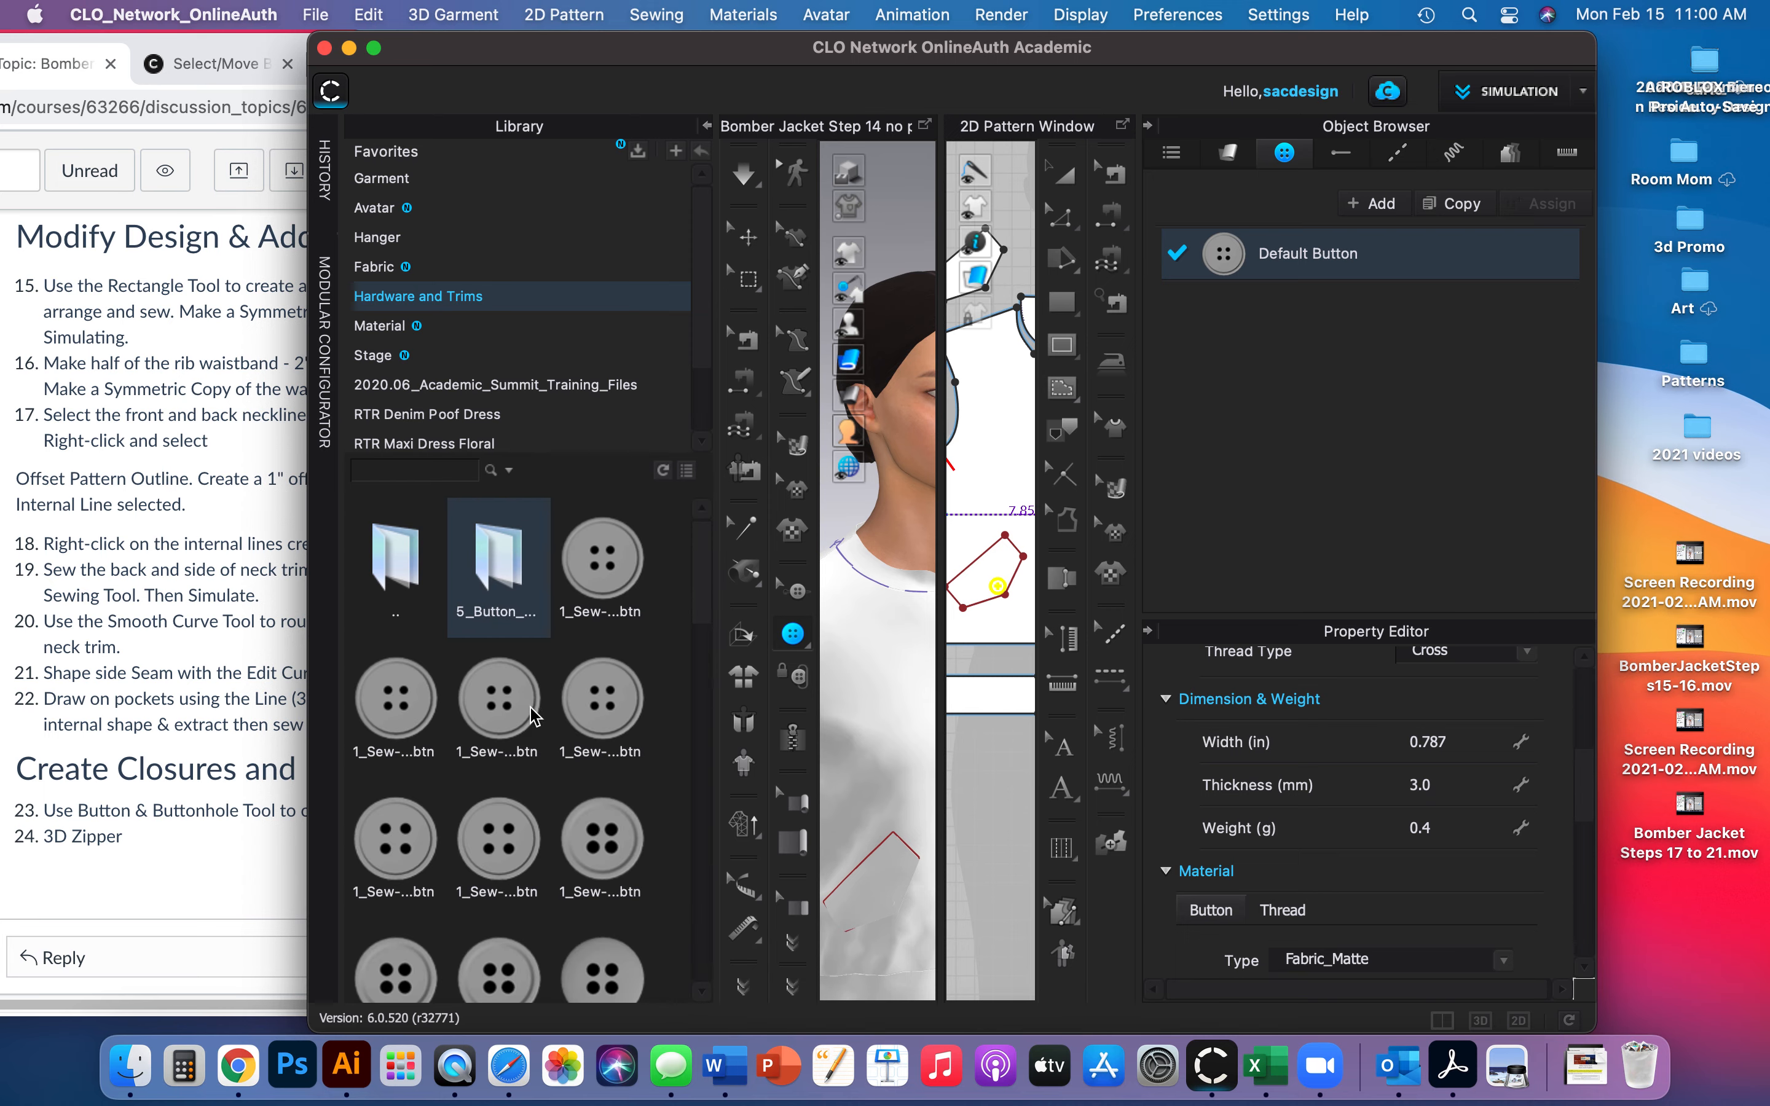
pyautogui.scroll(-3, 541, 726)
pyautogui.scroll(-5, 542, 727)
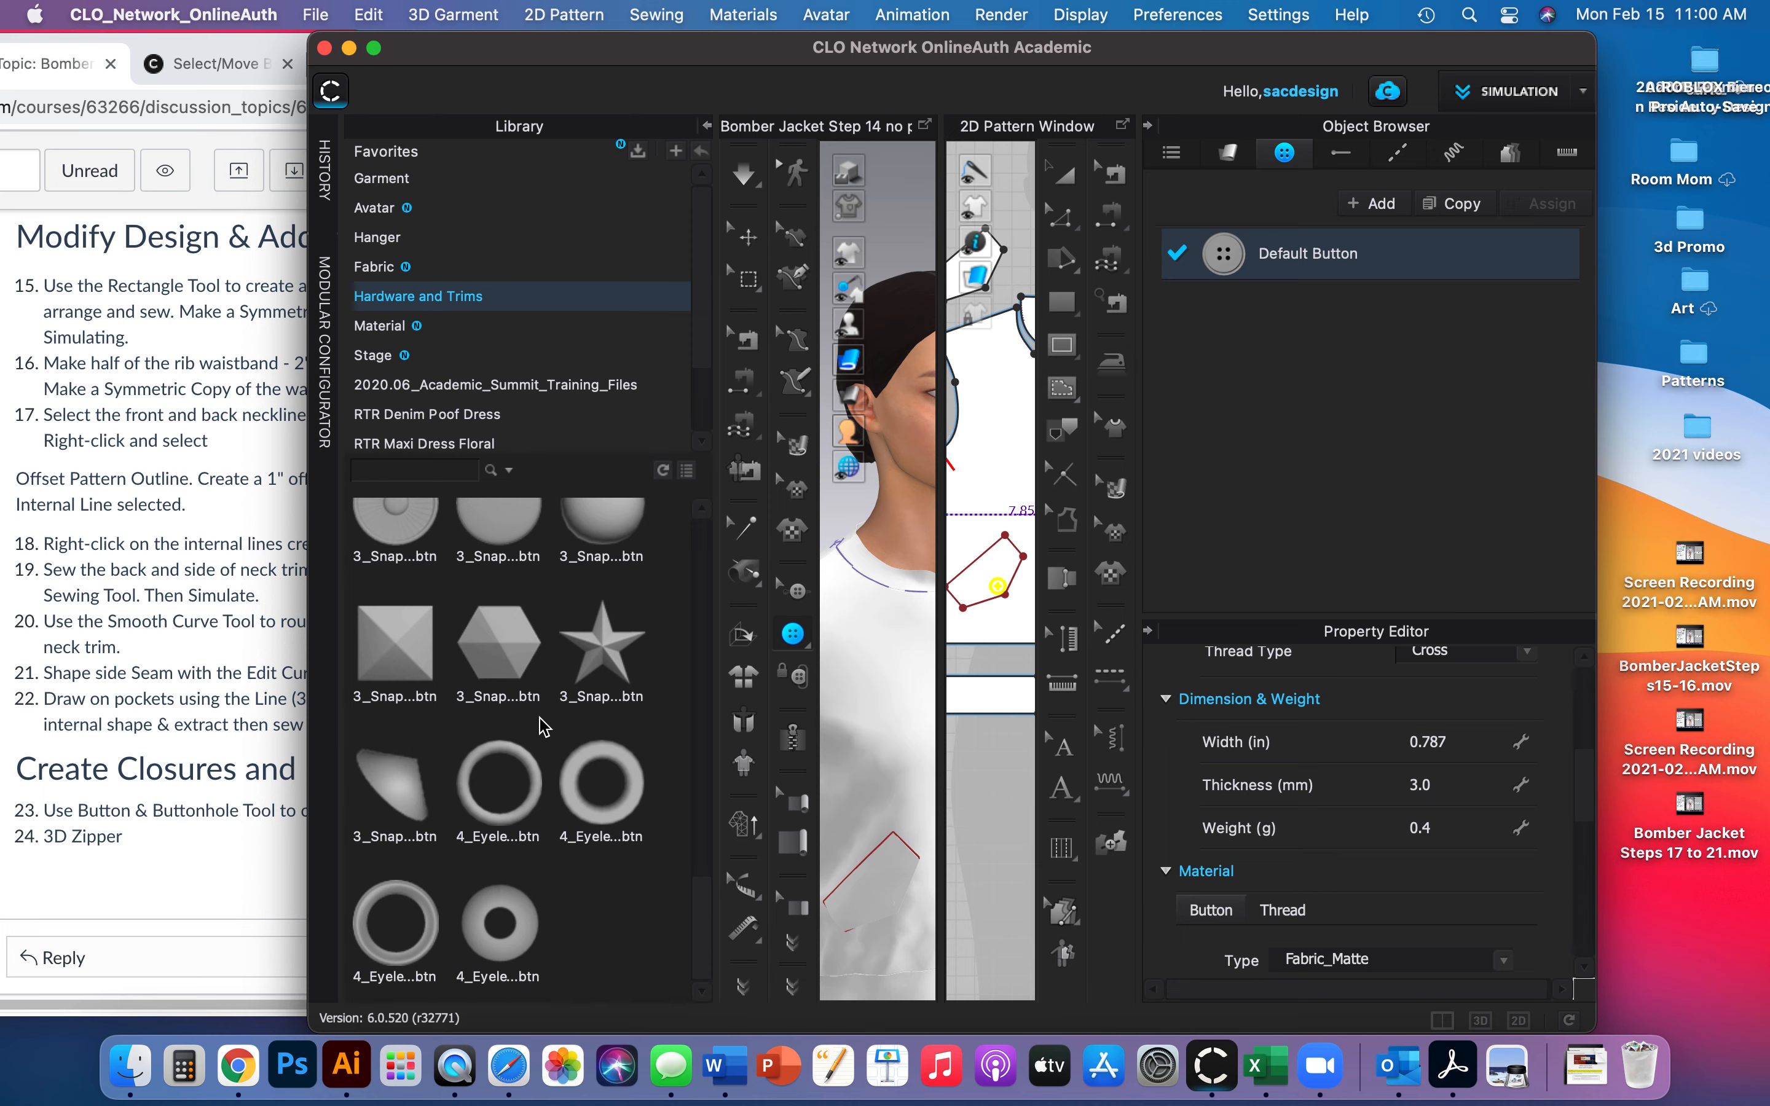
pyautogui.scroll(10, 542, 727)
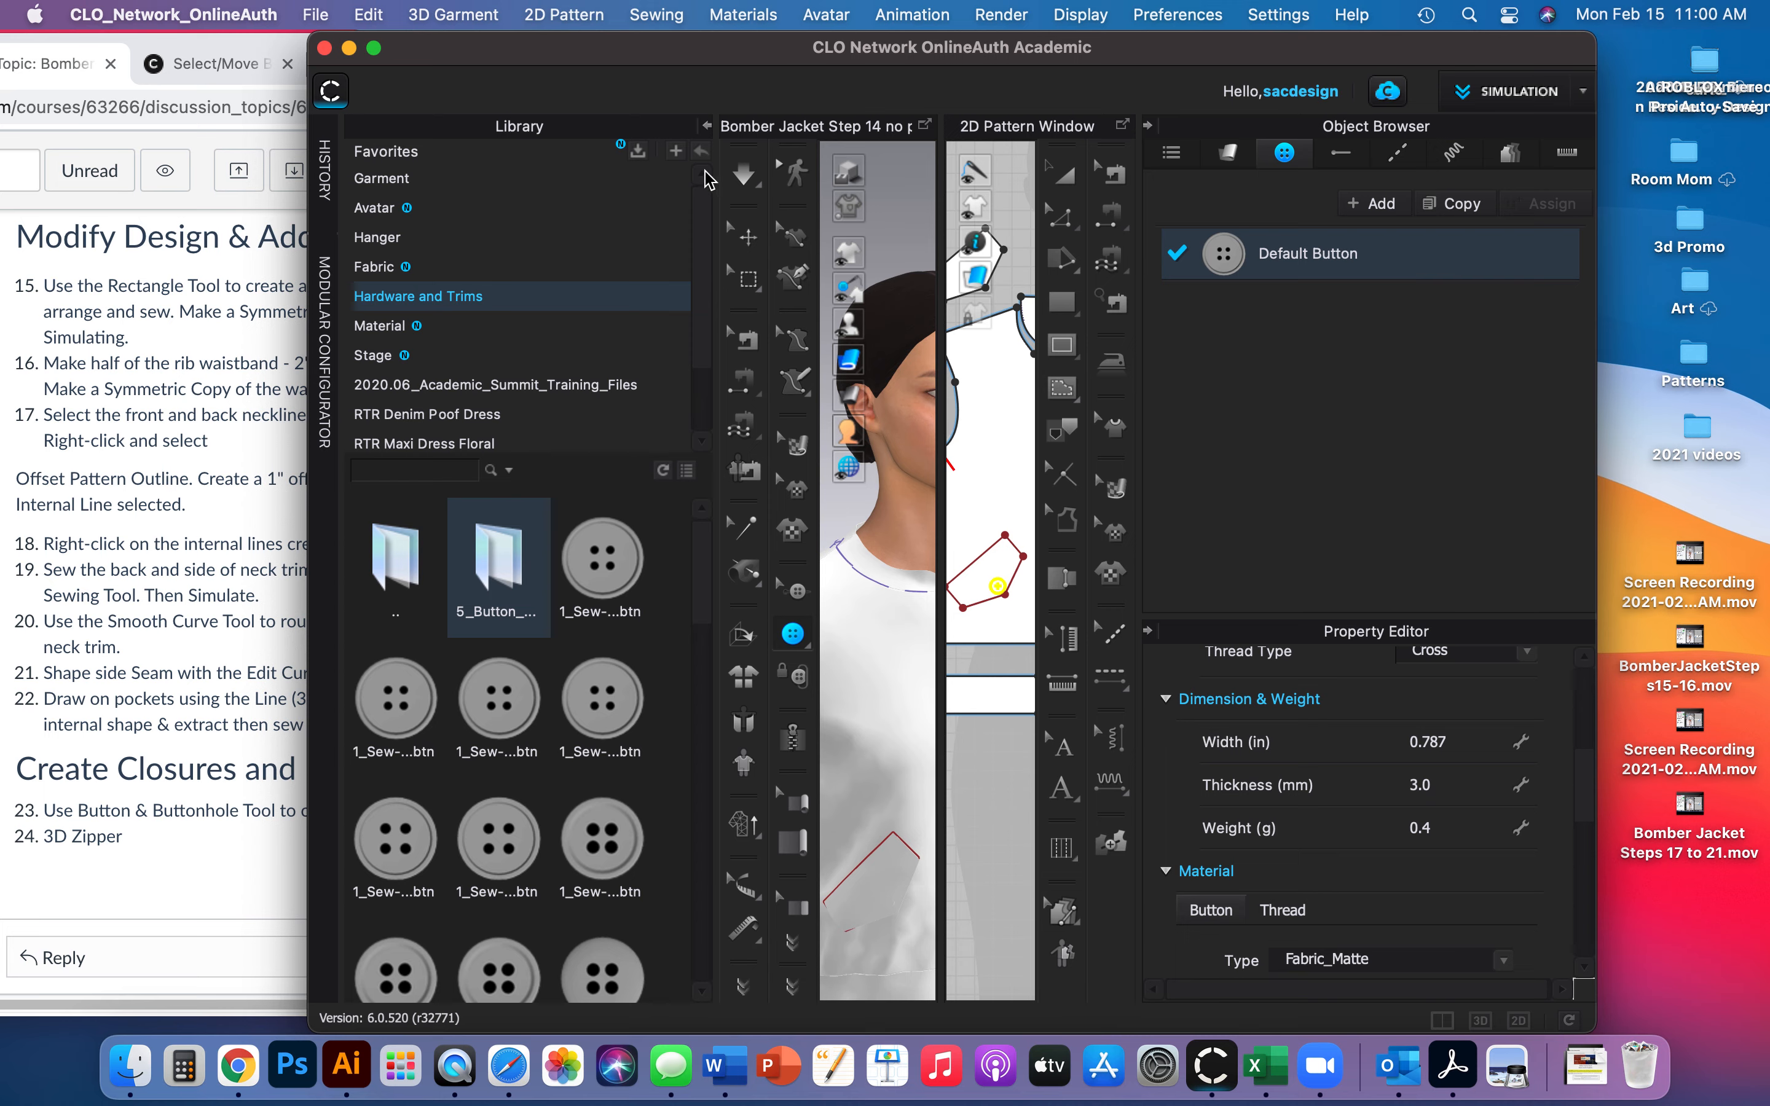
pyautogui.click(704, 127)
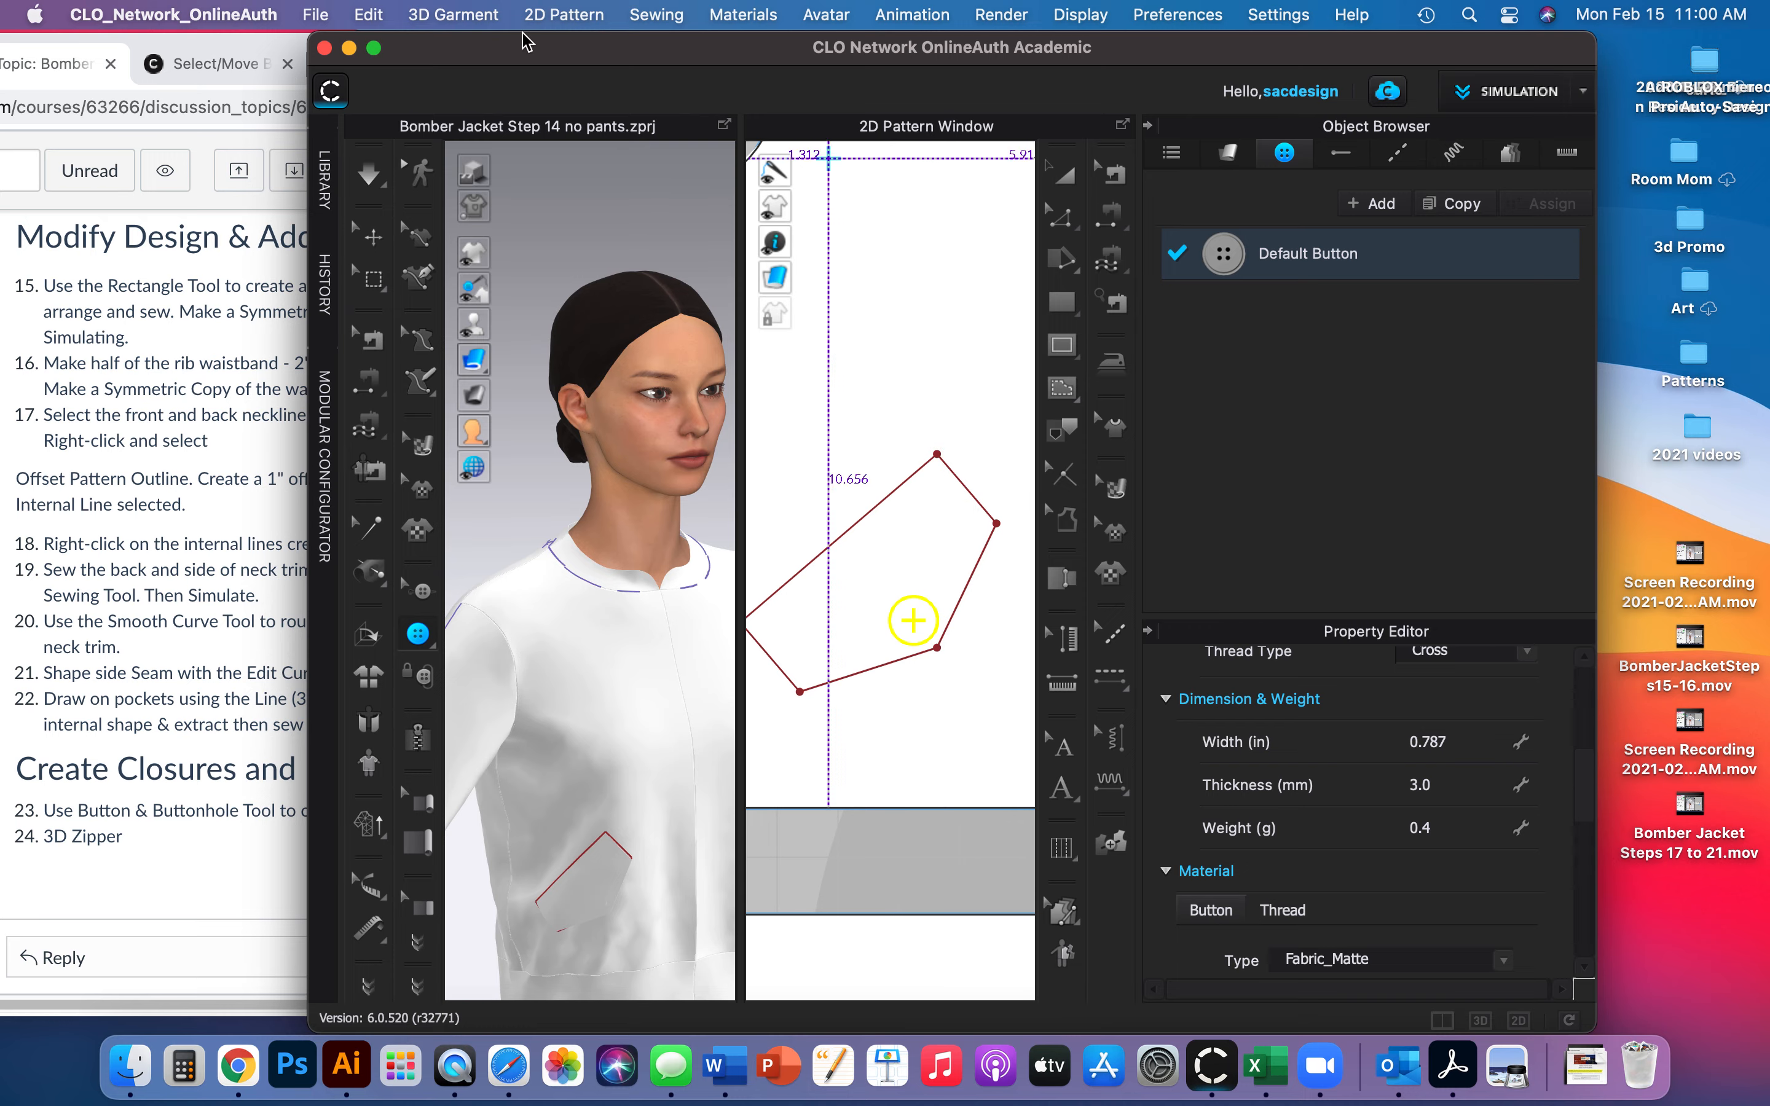
# Enlarge the program window and place a default buttonhole on the separate pocket piece above the front pattern.
pyautogui.click(374, 48)
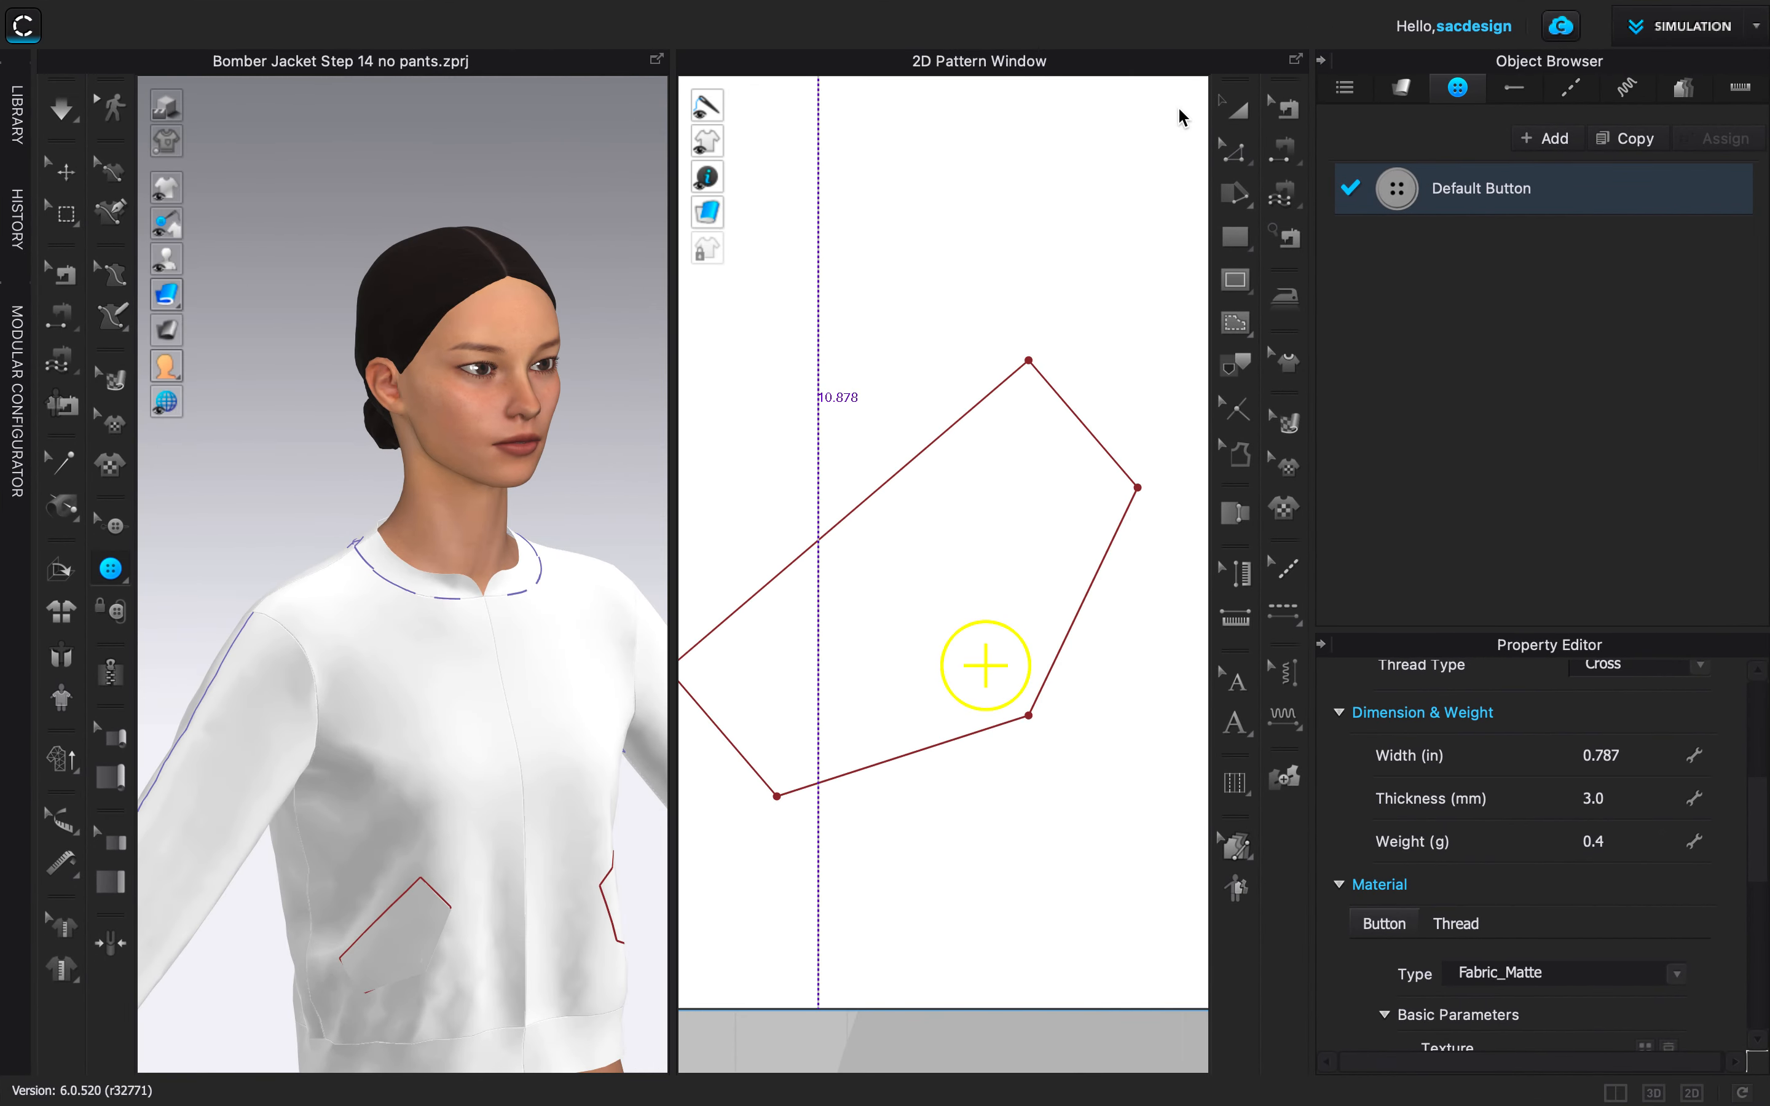
pyautogui.scroll(-5, 1031, 384)
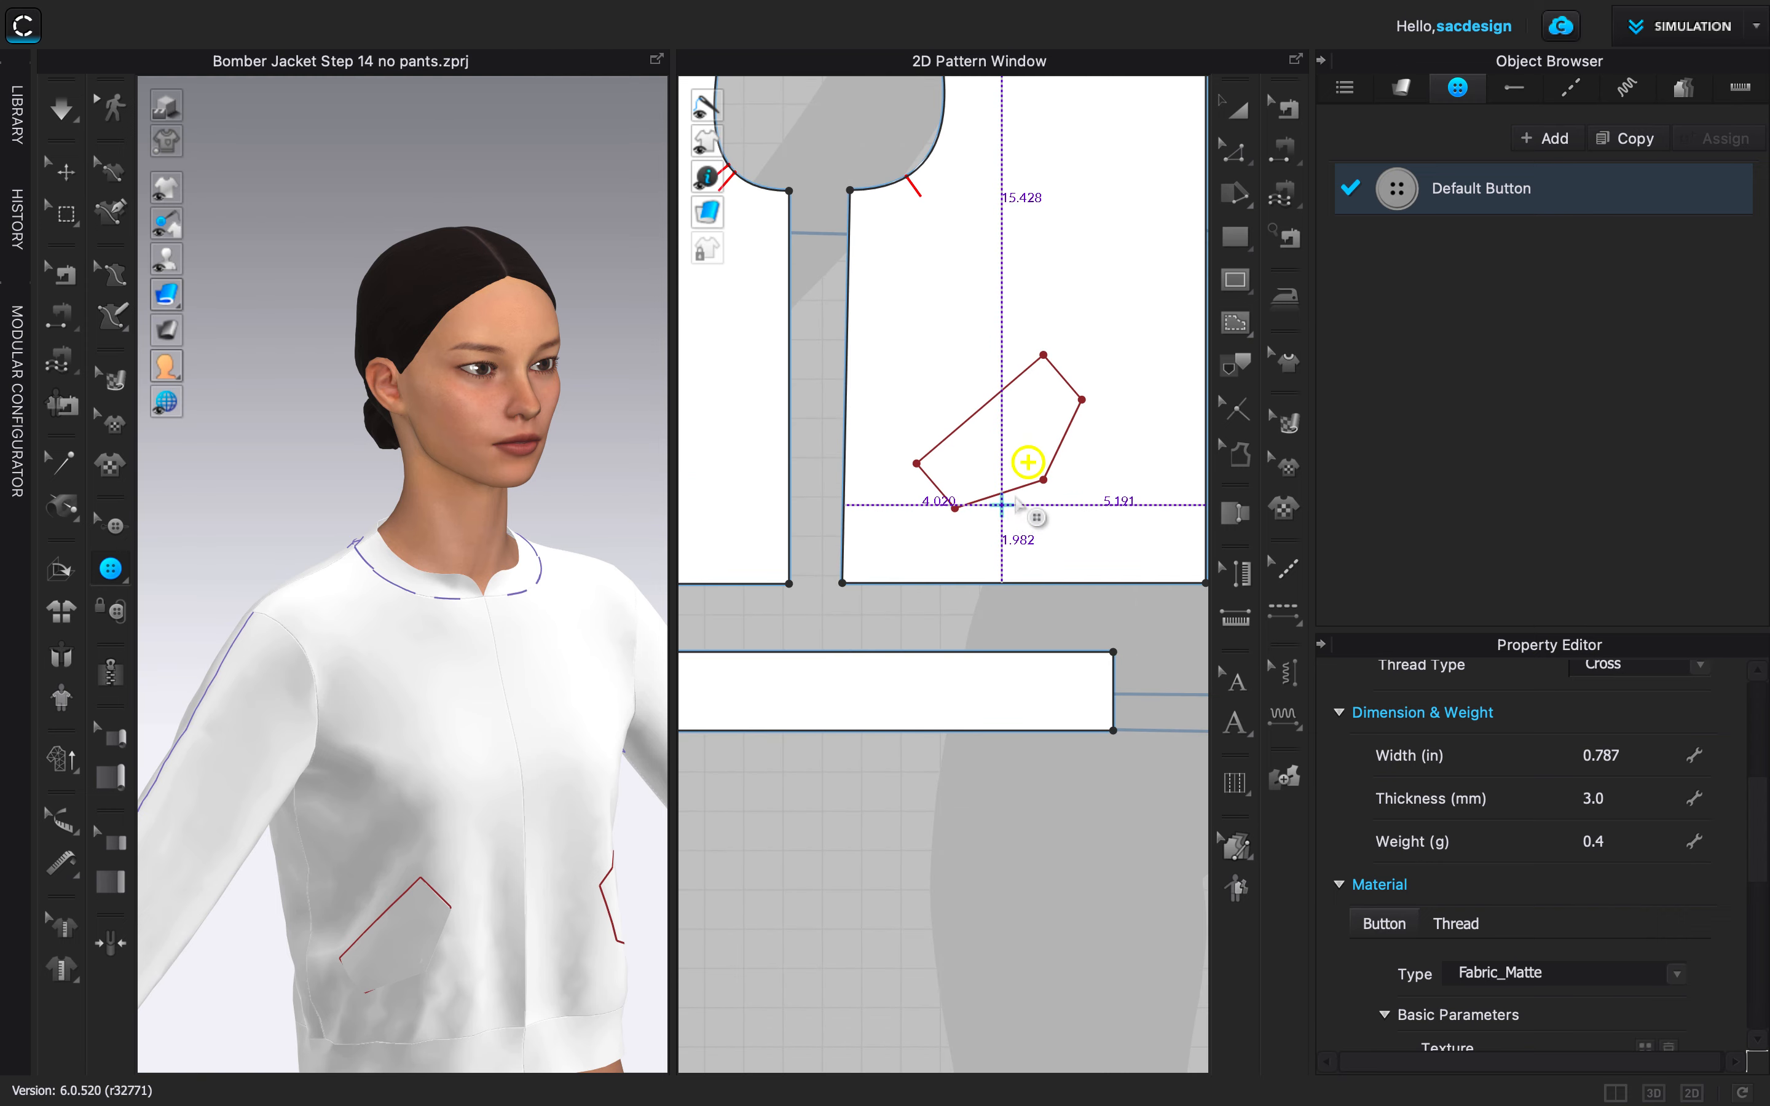
pyautogui.scroll(-2, 1017, 504)
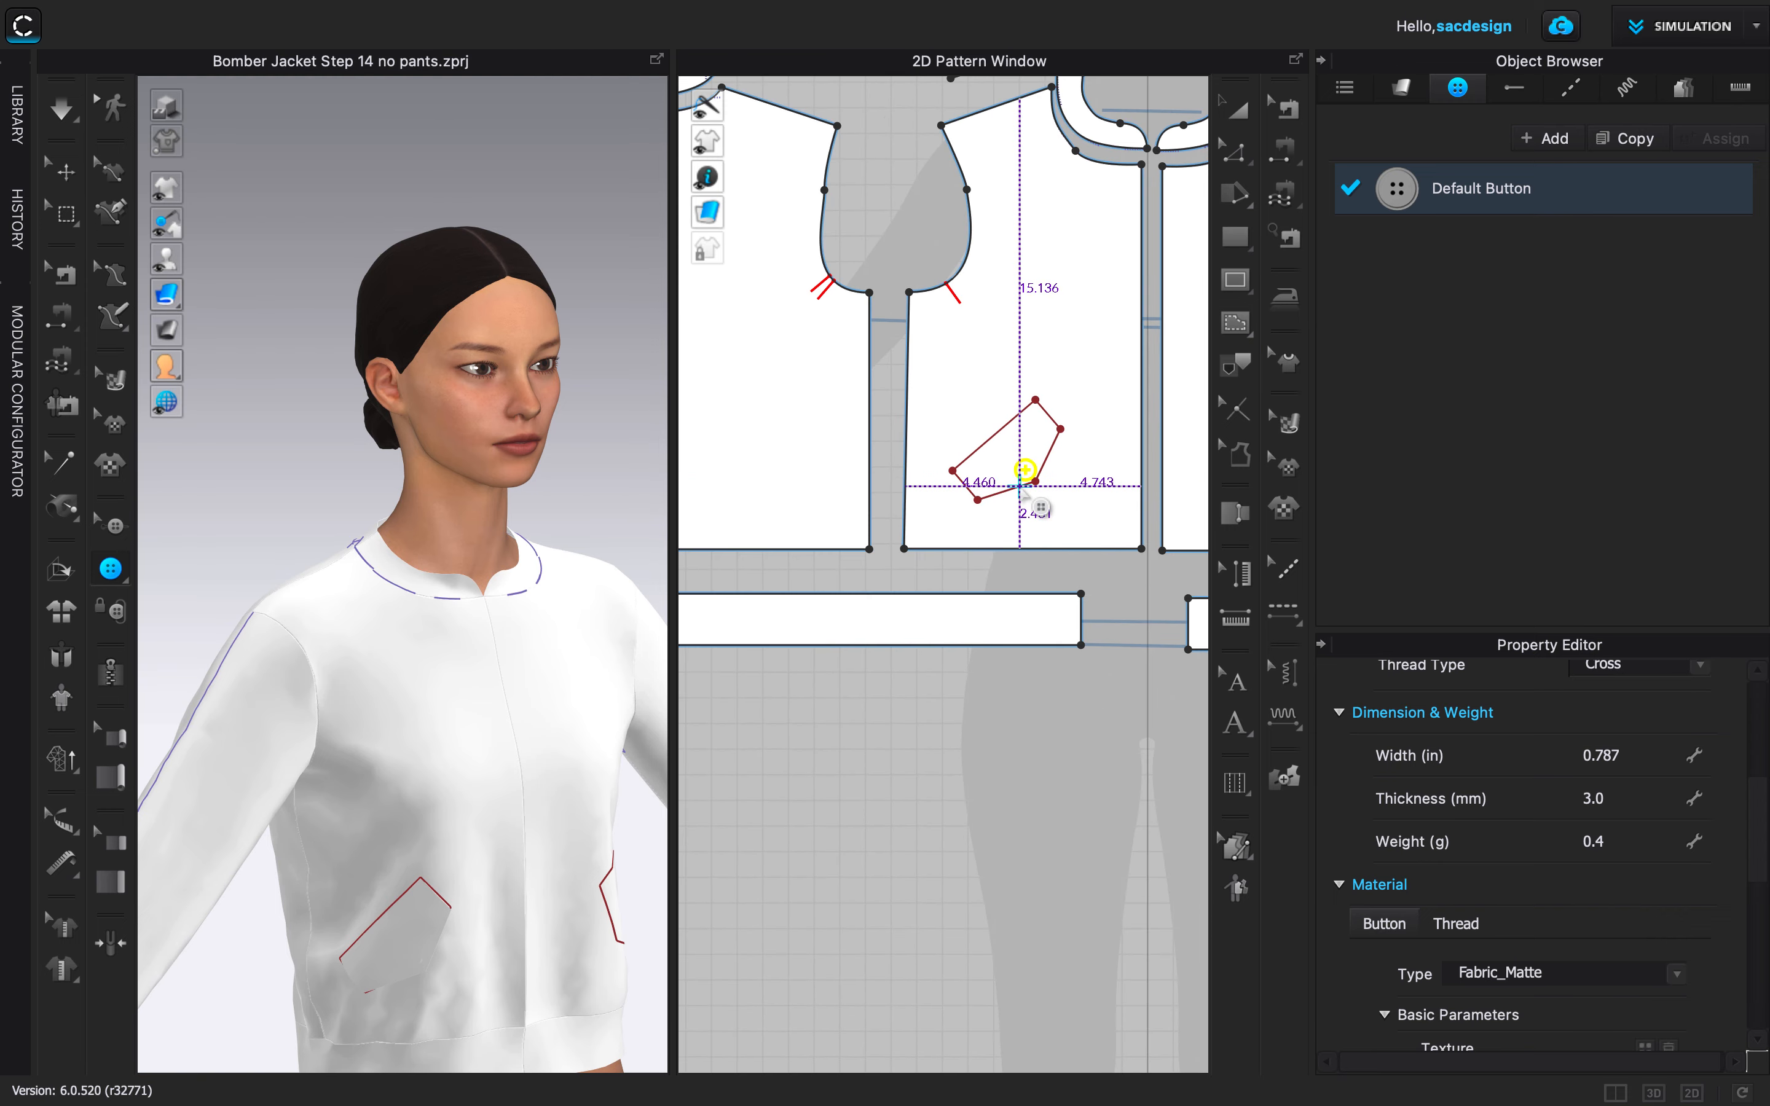
pyautogui.scroll(-2, 1023, 489)
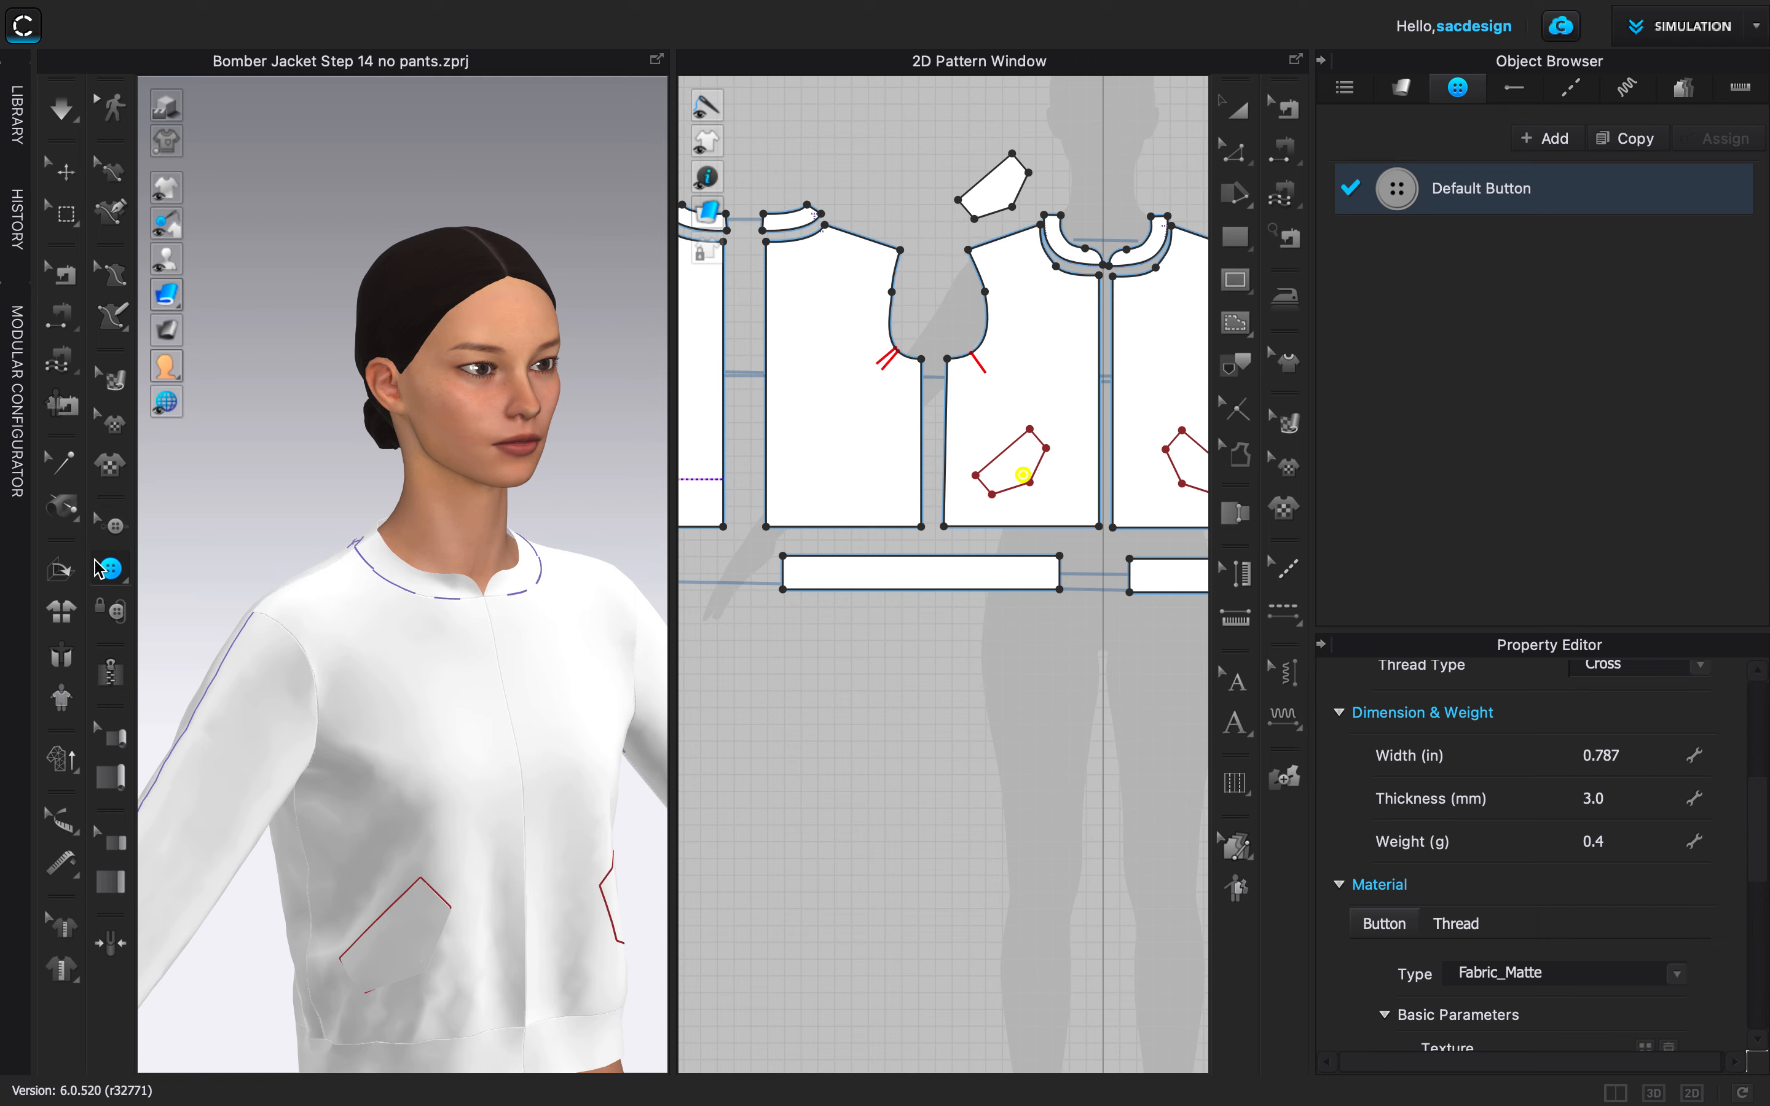
pyautogui.click(108, 575)
pyautogui.moveTo(108, 575); pyautogui.dragTo(217, 597)
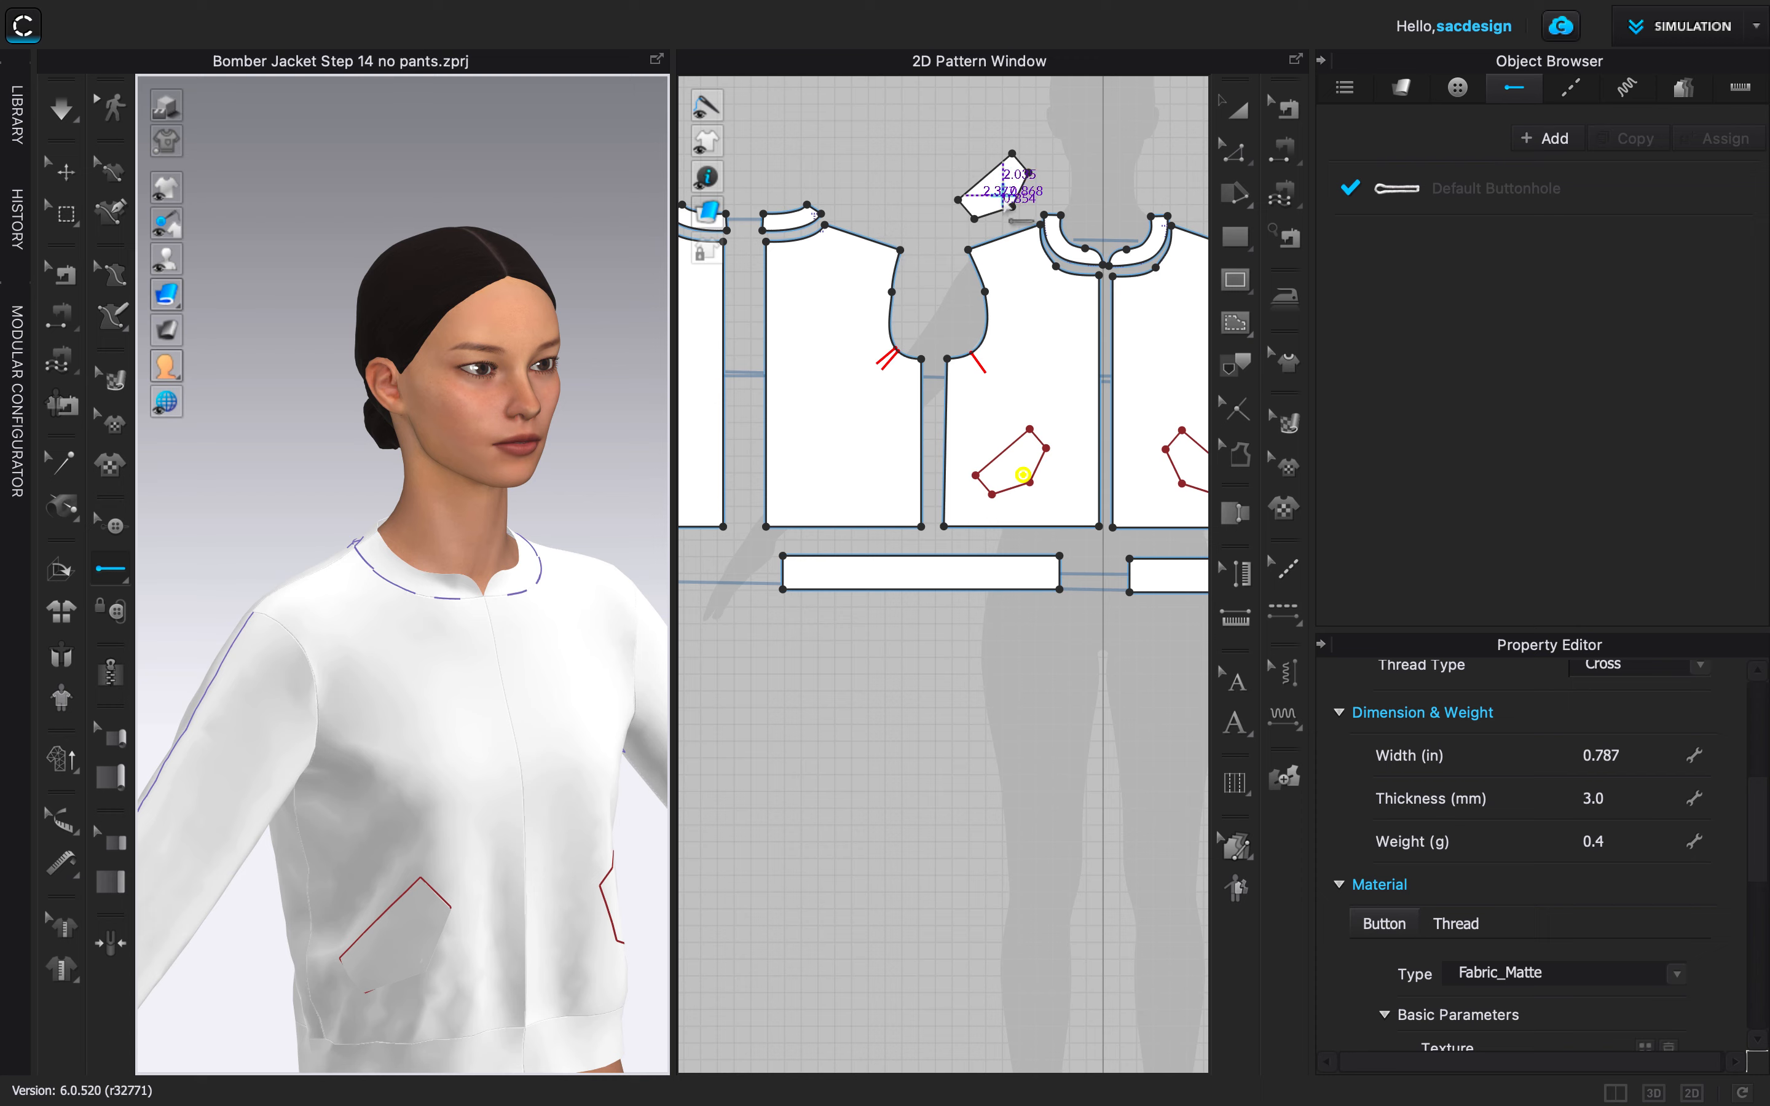
pyautogui.click(1023, 475)
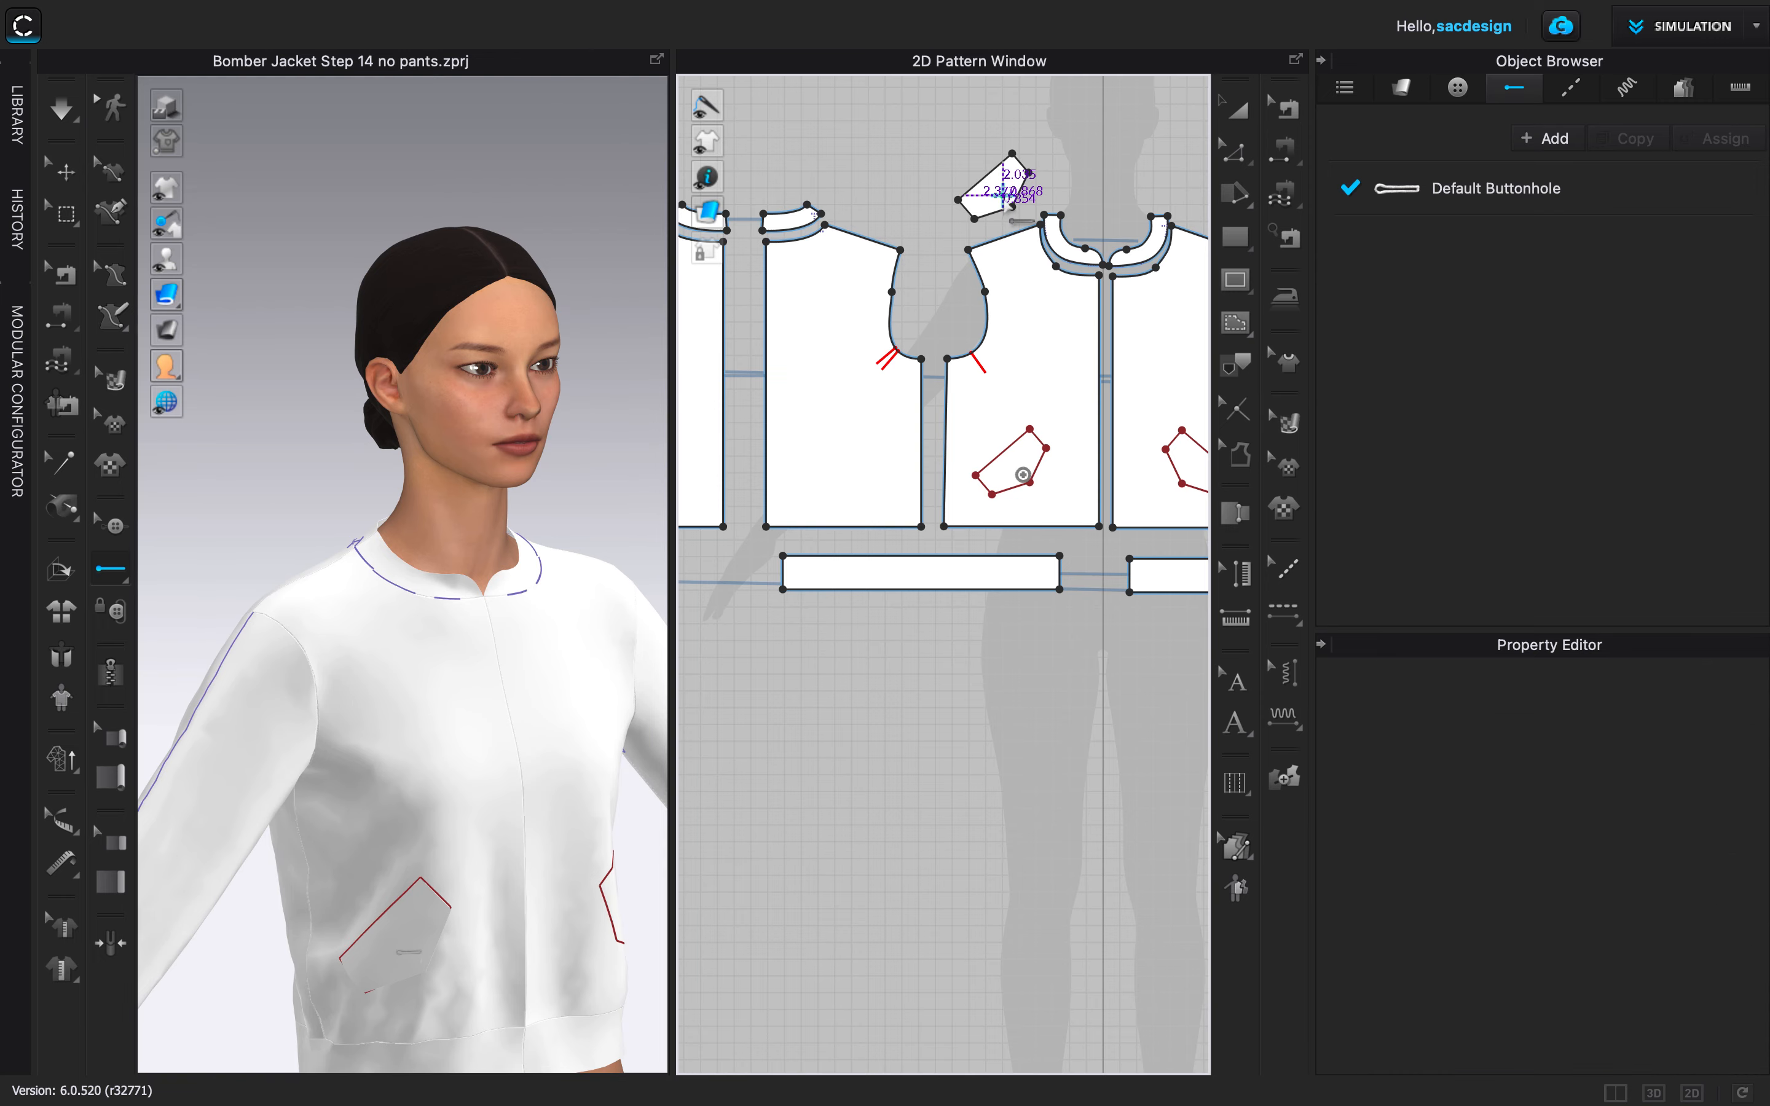
# Try to select the button inside the front's pocket shape with the general Select/Move tool.
pyautogui.scroll(5, 1044, 237)
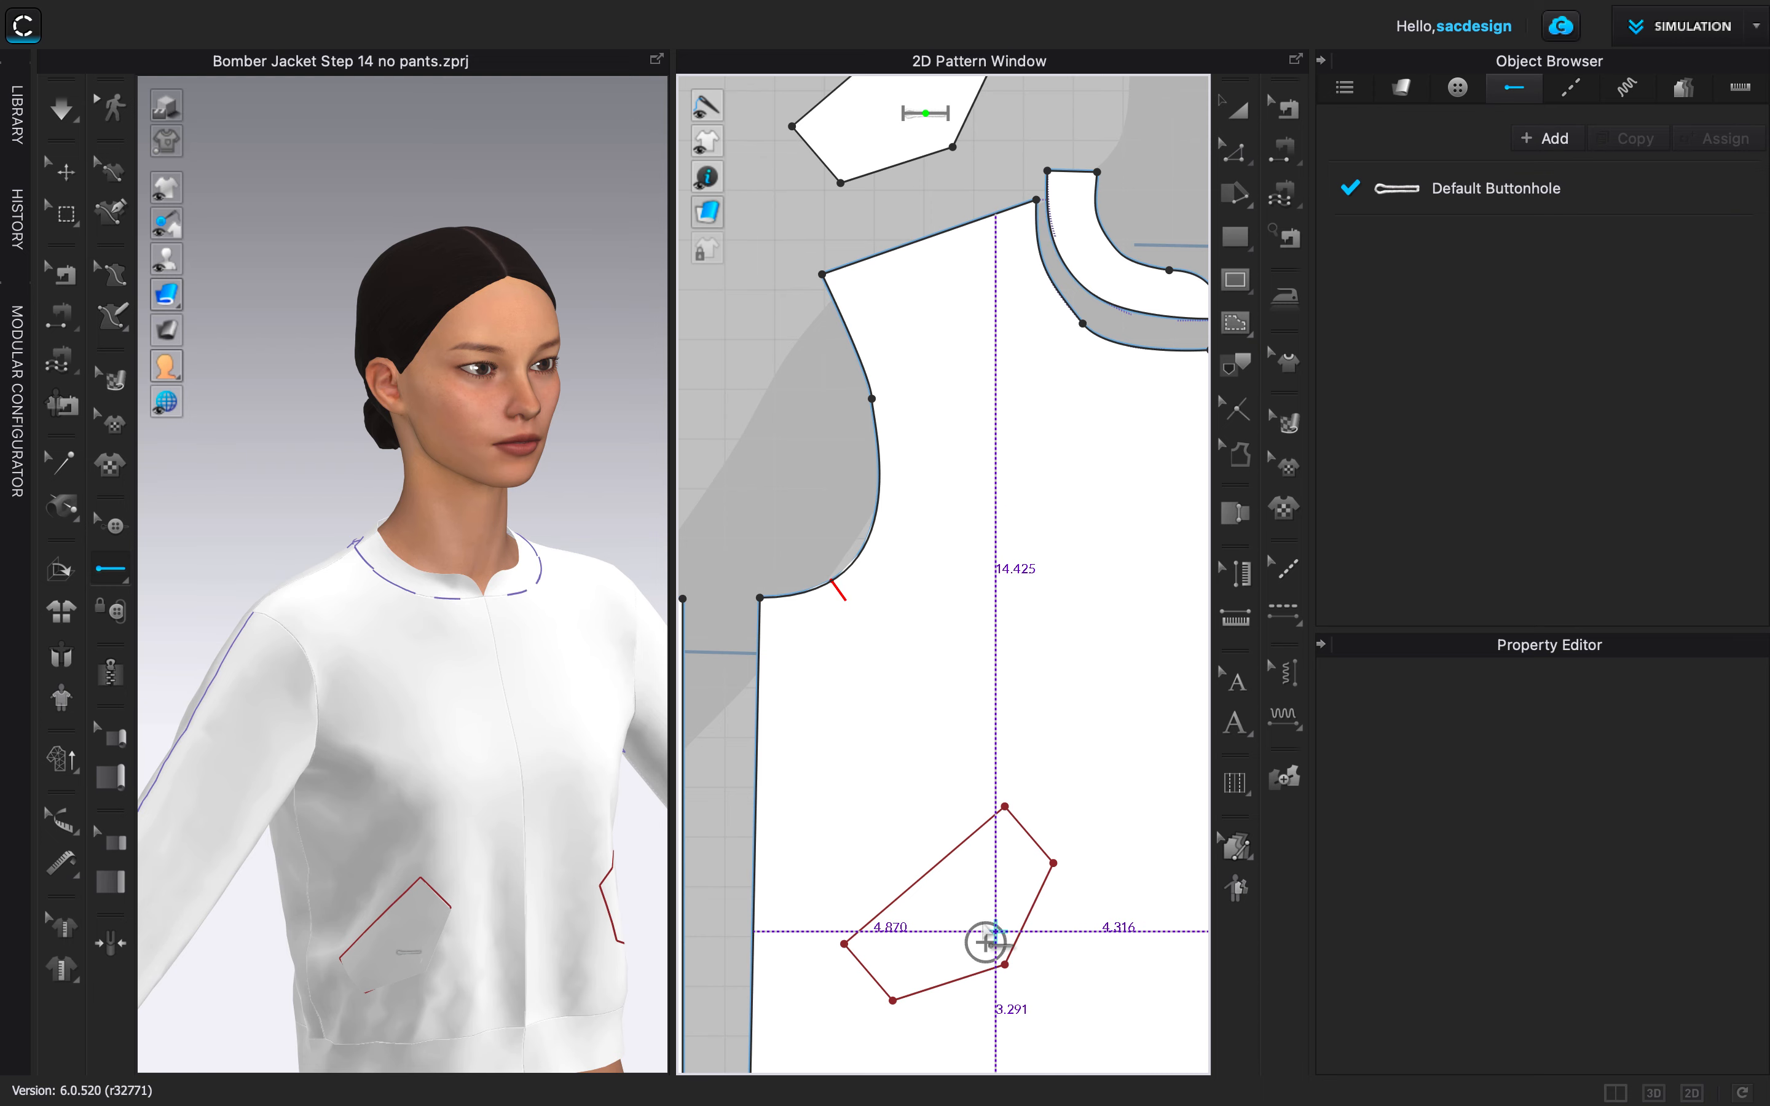
pyautogui.click(62, 174)
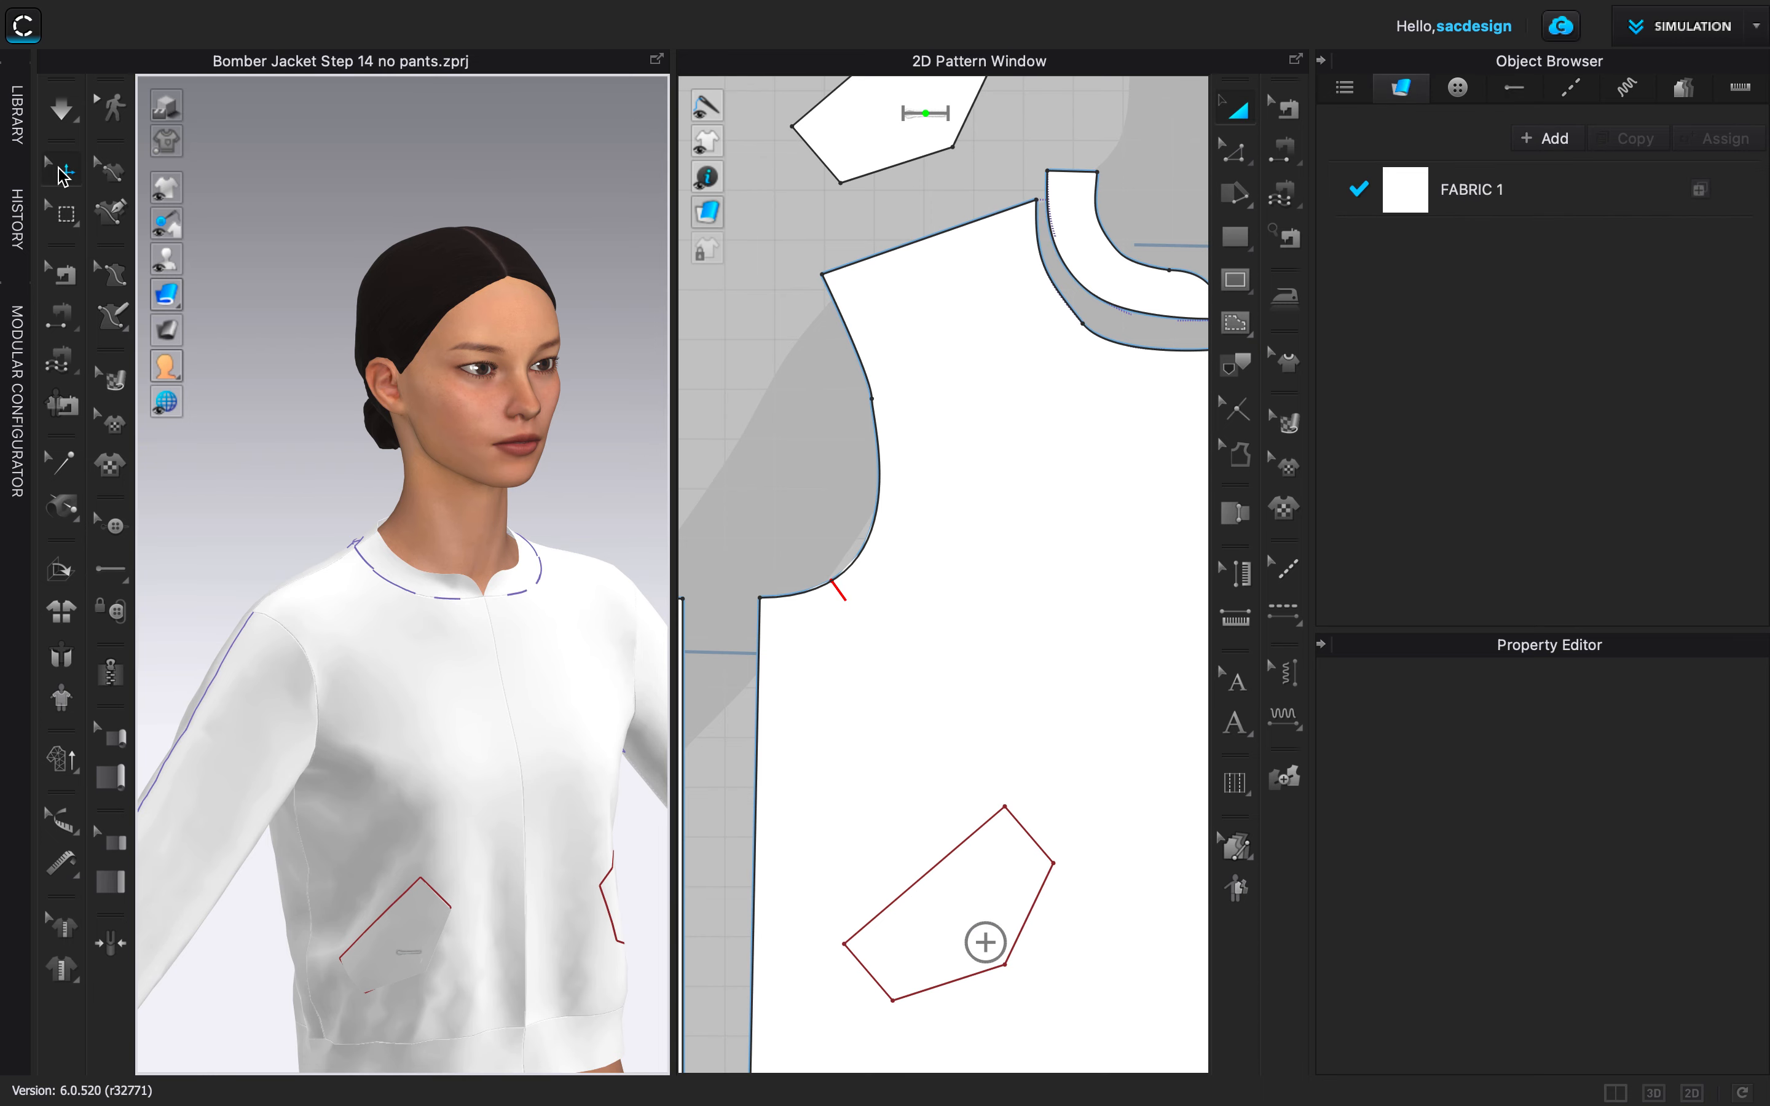
pyautogui.click(992, 936)
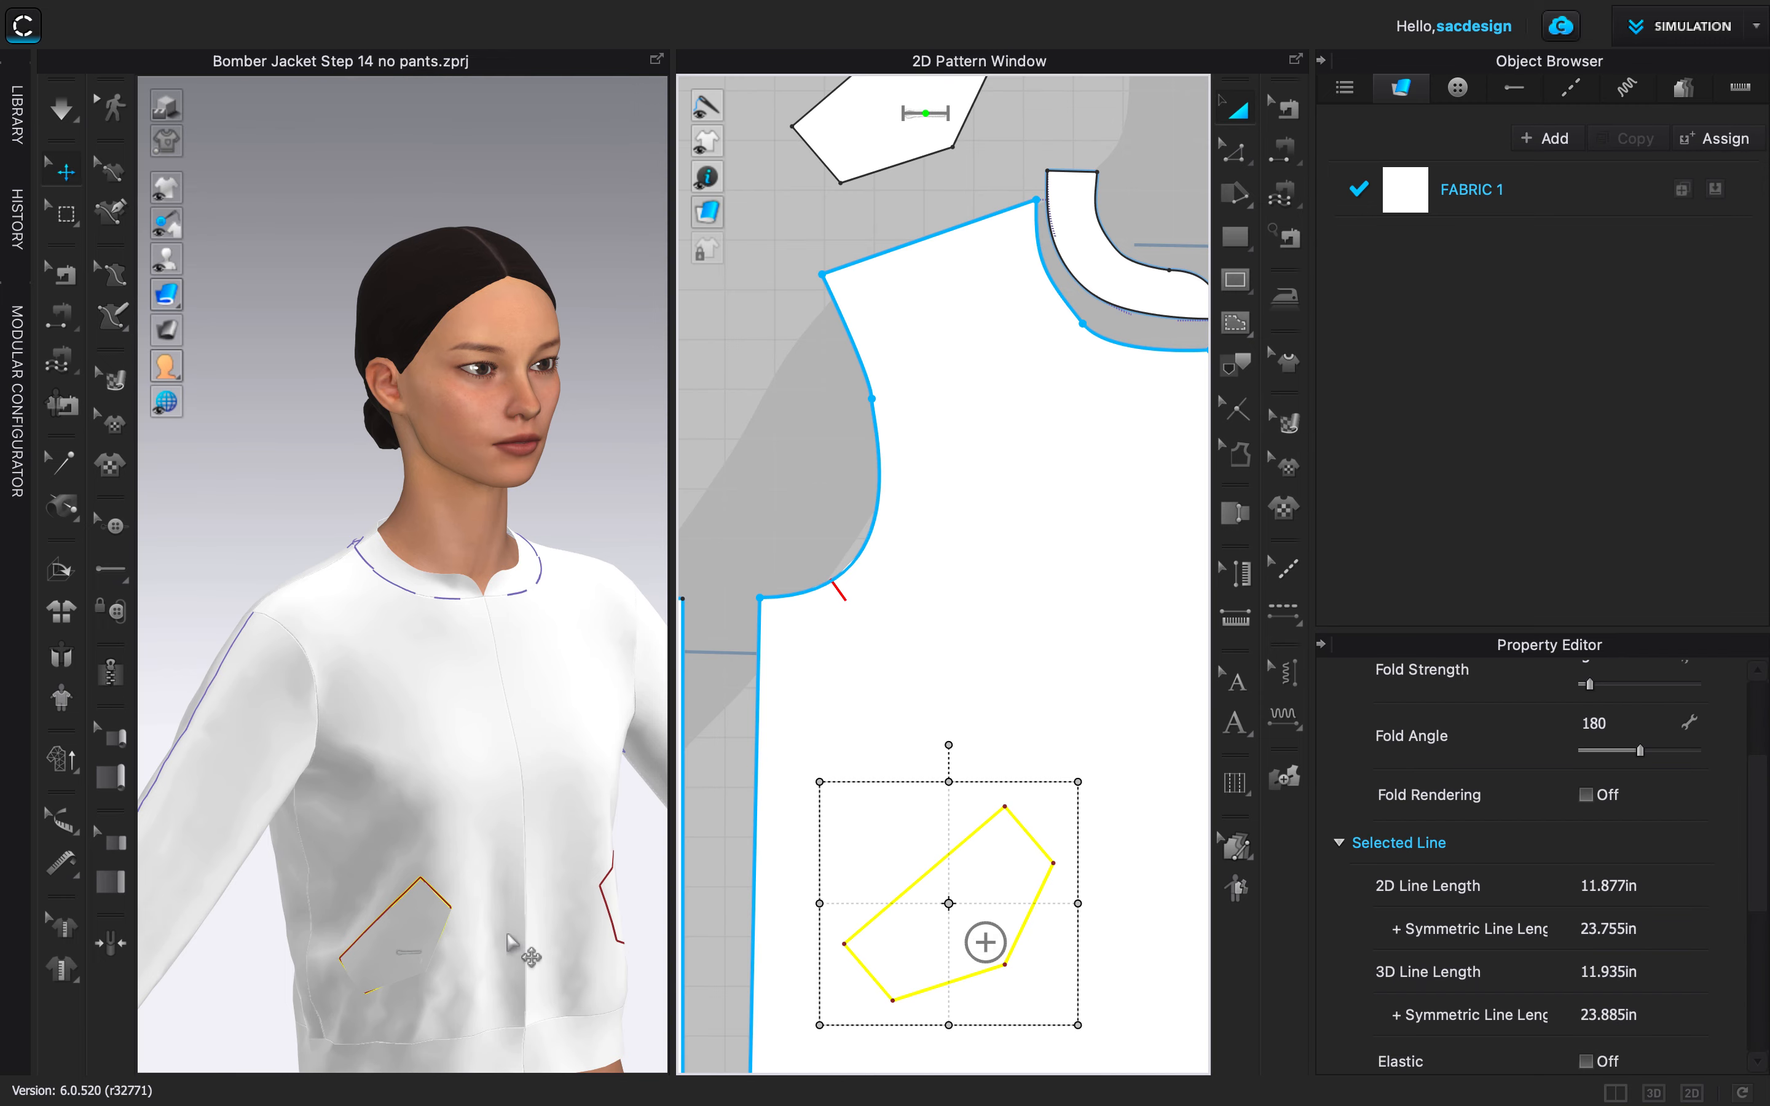
pyautogui.scroll(3, 1055, 939)
pyautogui.scroll(3, 1055, 939)
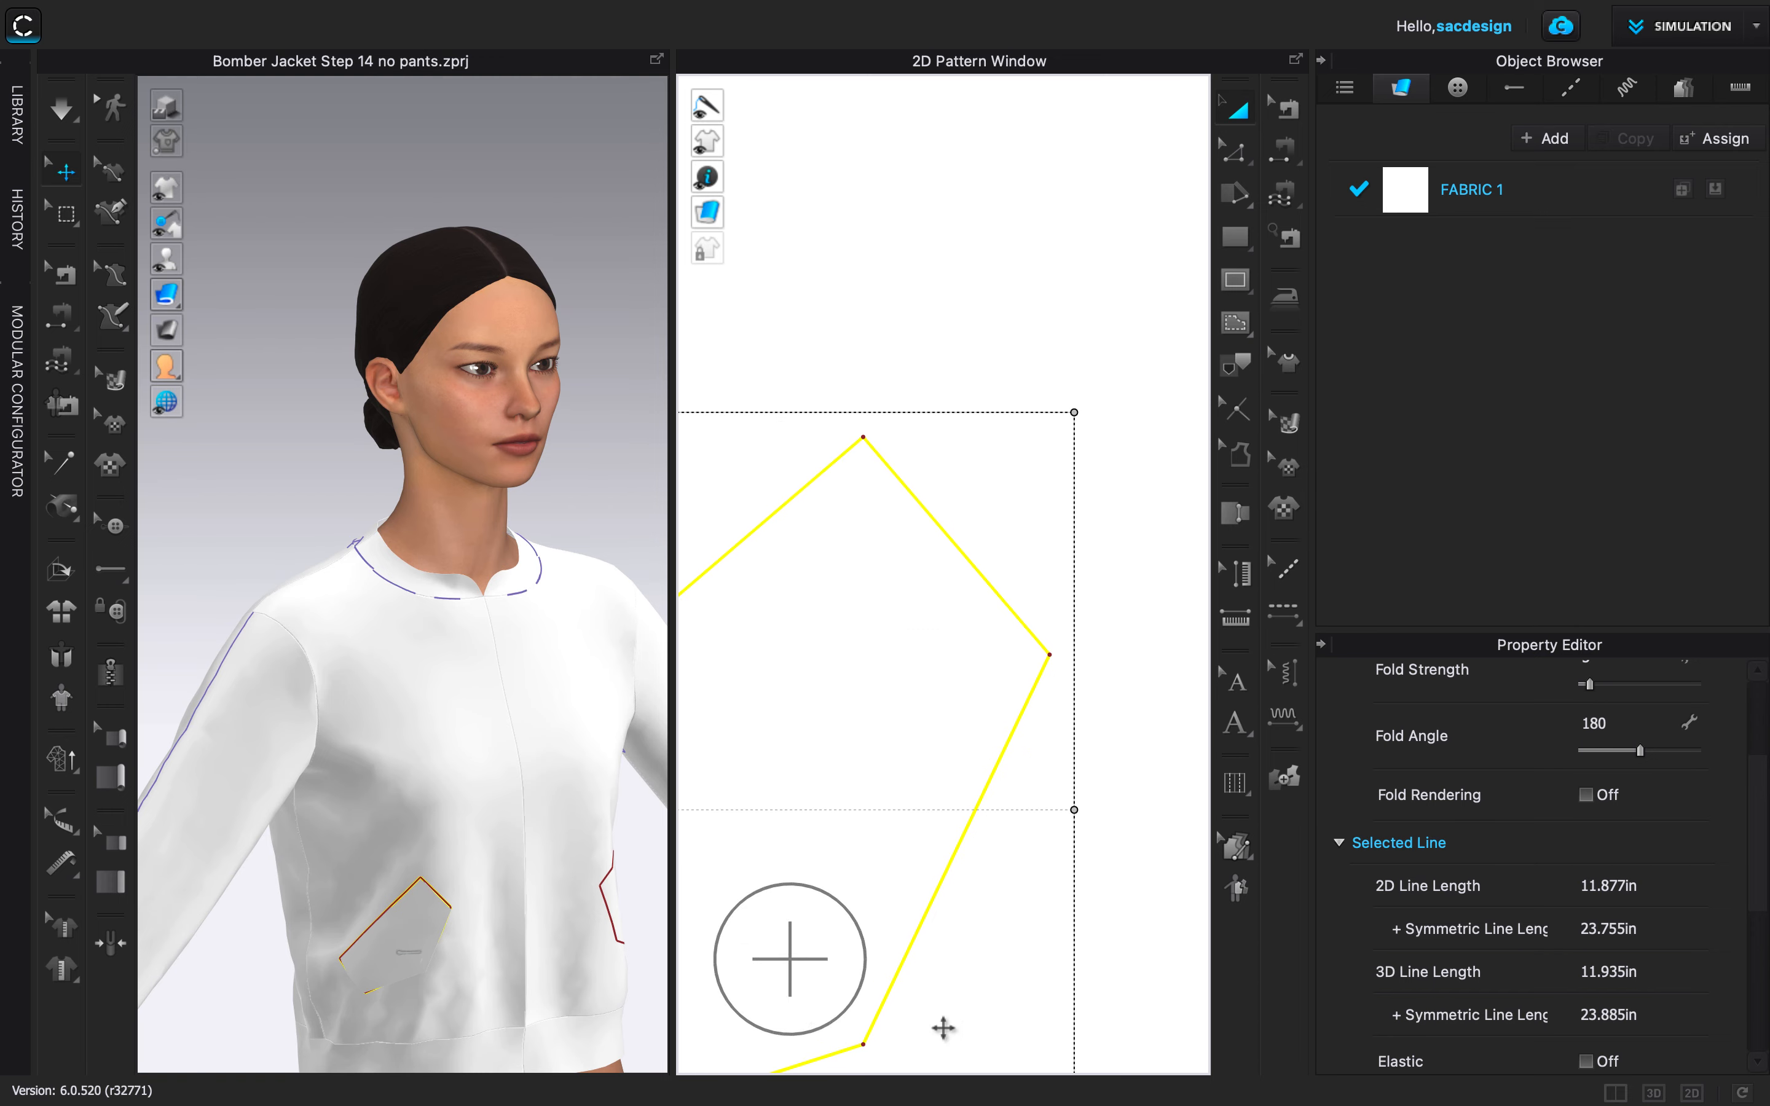
pyautogui.click(913, 1022)
pyautogui.click(796, 960)
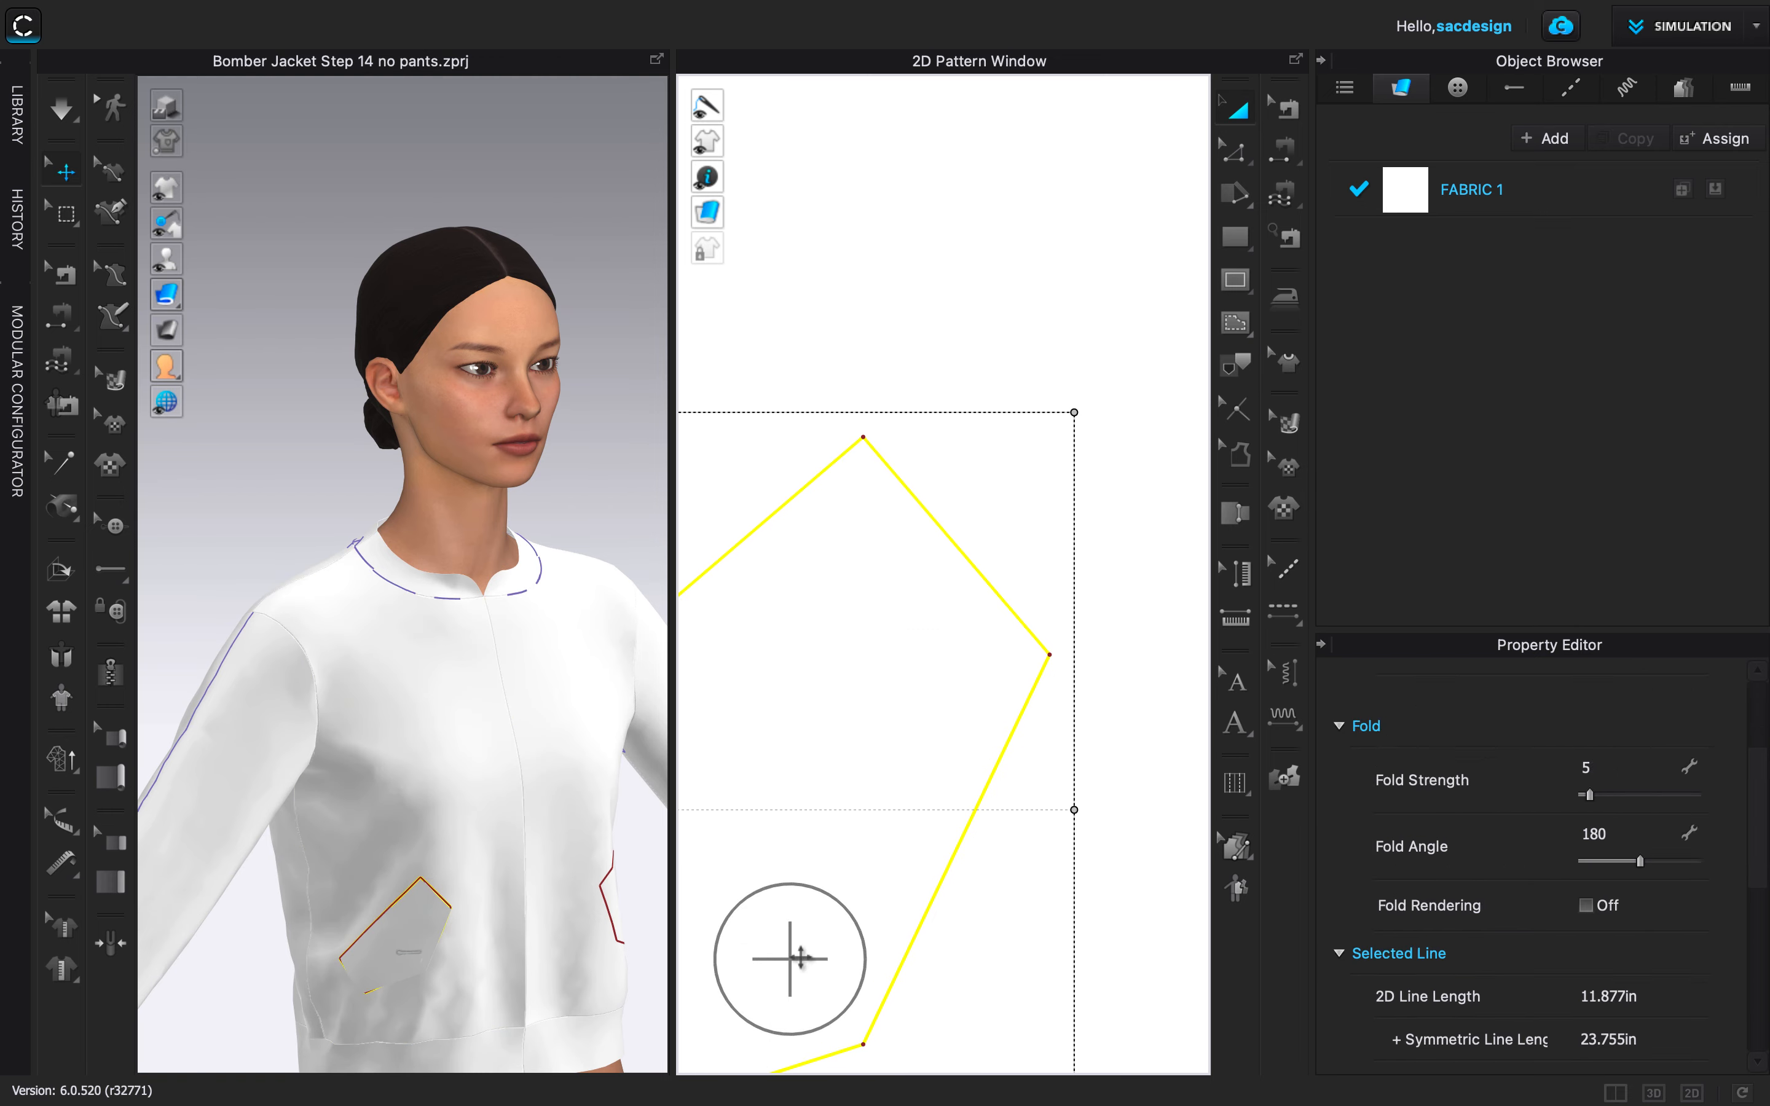
pyautogui.click(973, 956)
pyautogui.click(846, 911)
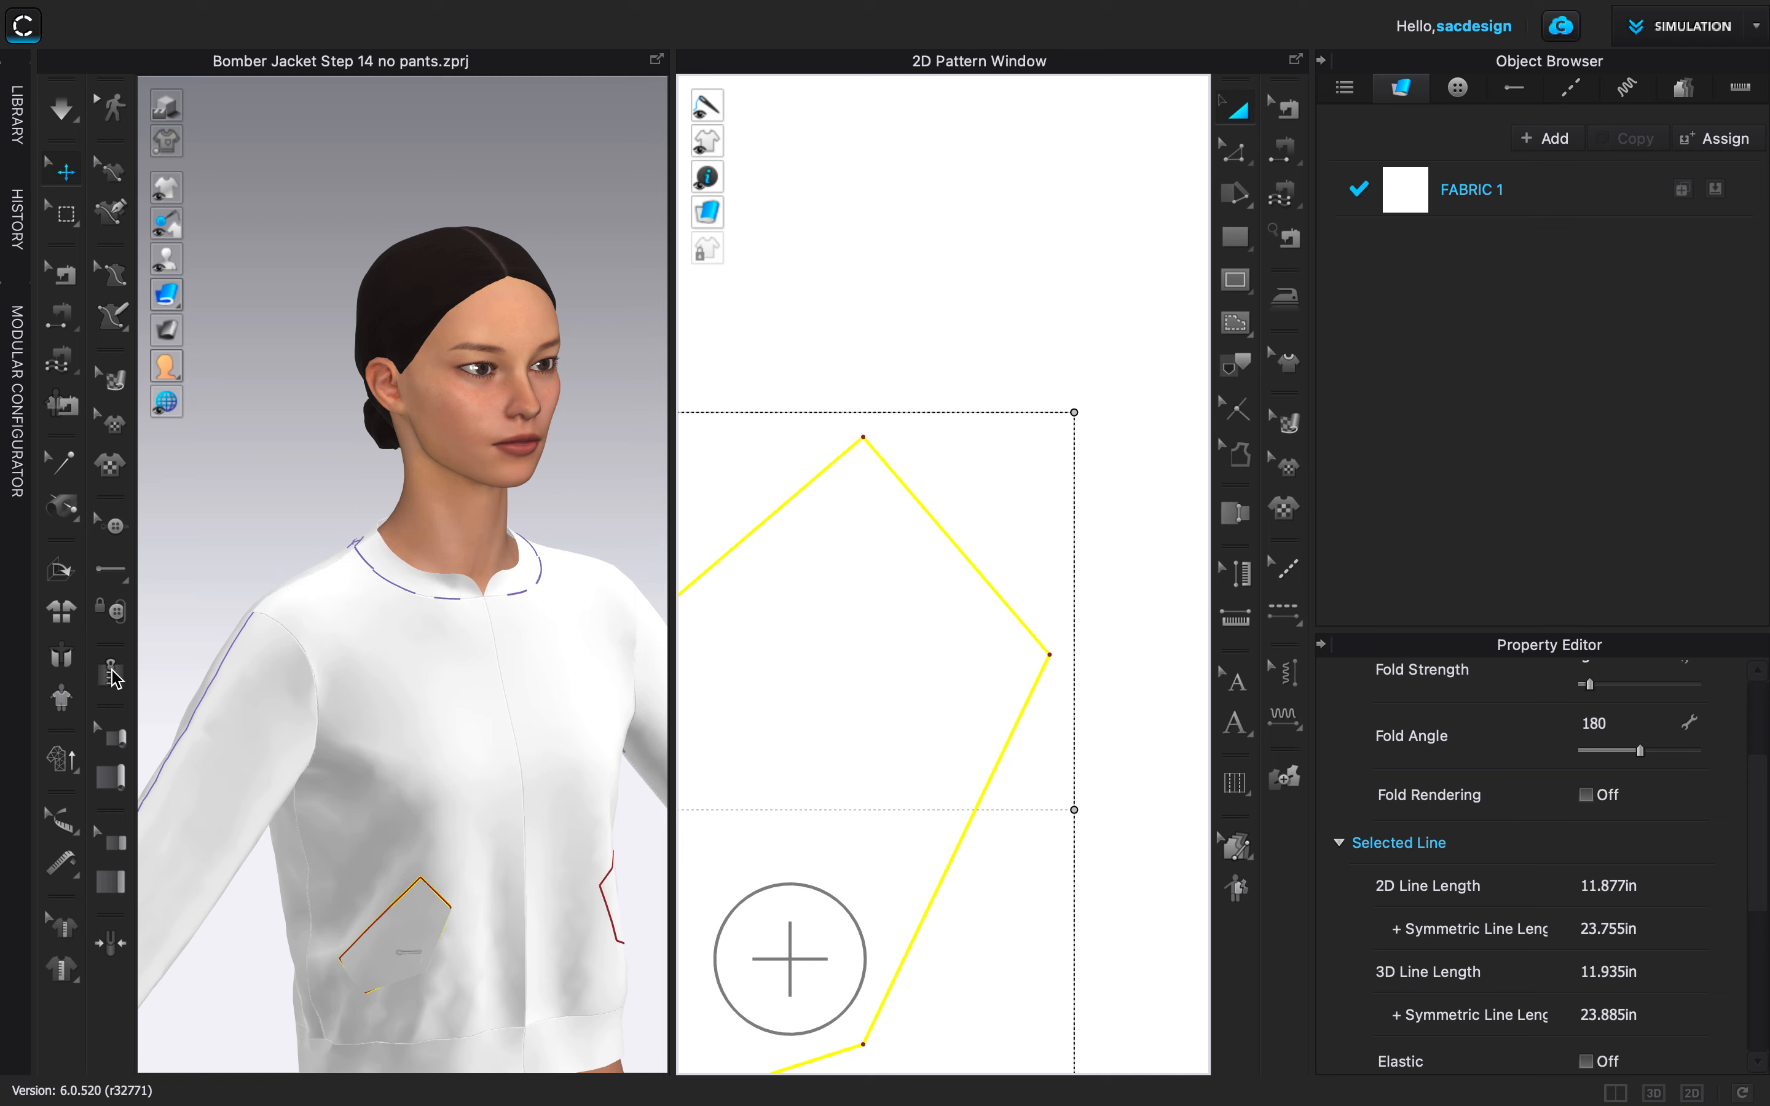
# Select the button inside the front's pocket shape with the Select/Move Button tool to view its properties.
pyautogui.click(112, 526)
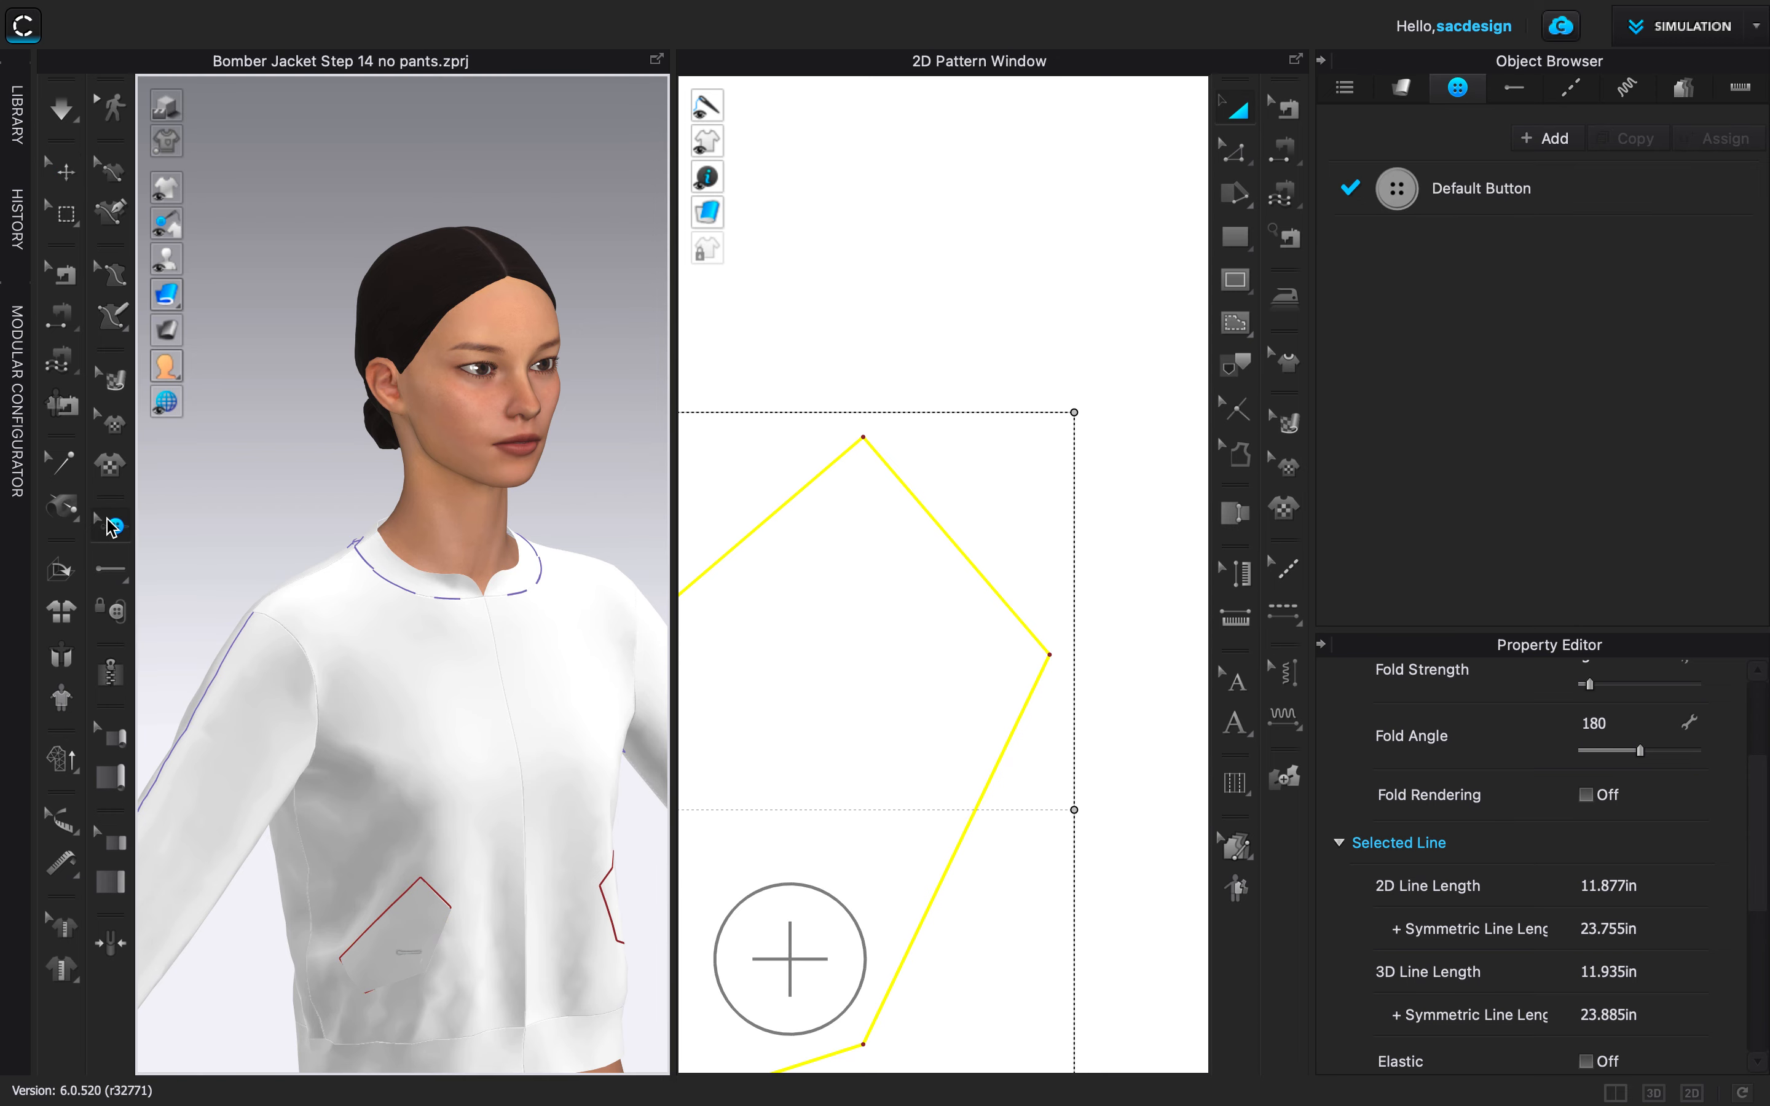
pyautogui.click(790, 959)
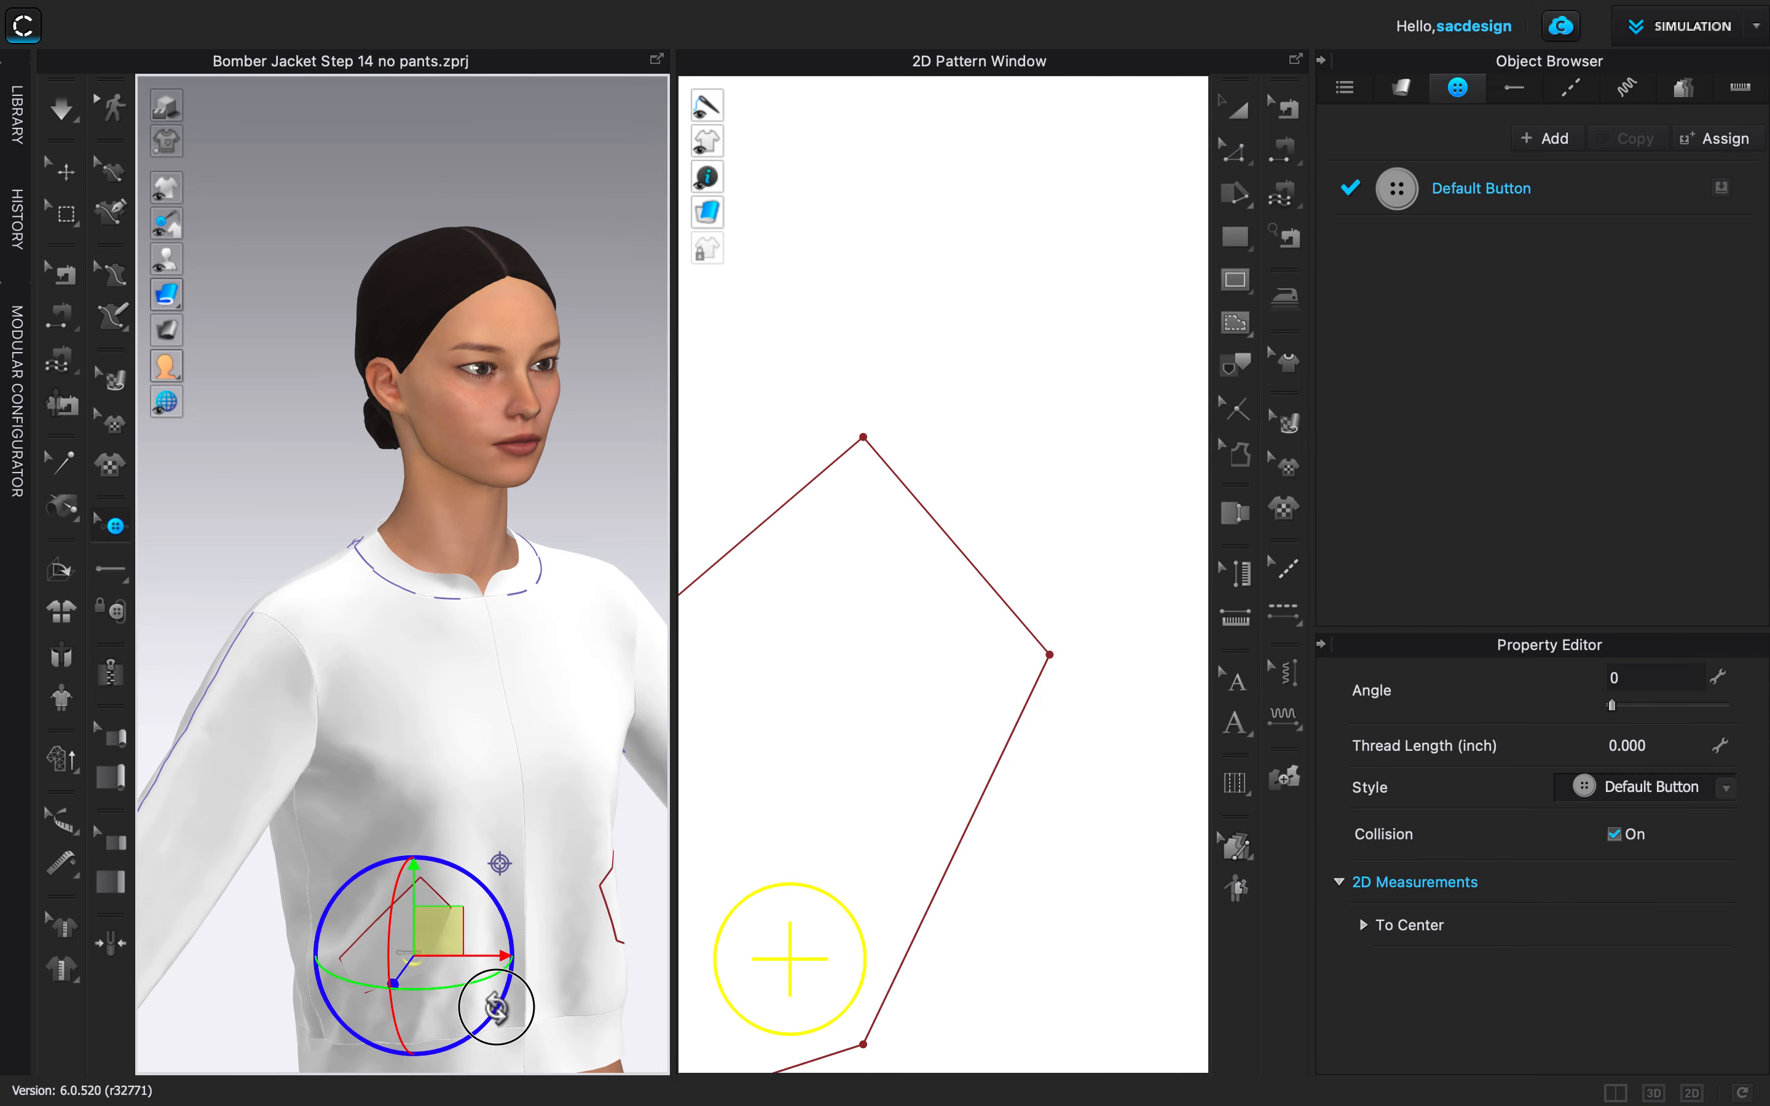
pyautogui.click(534, 809)
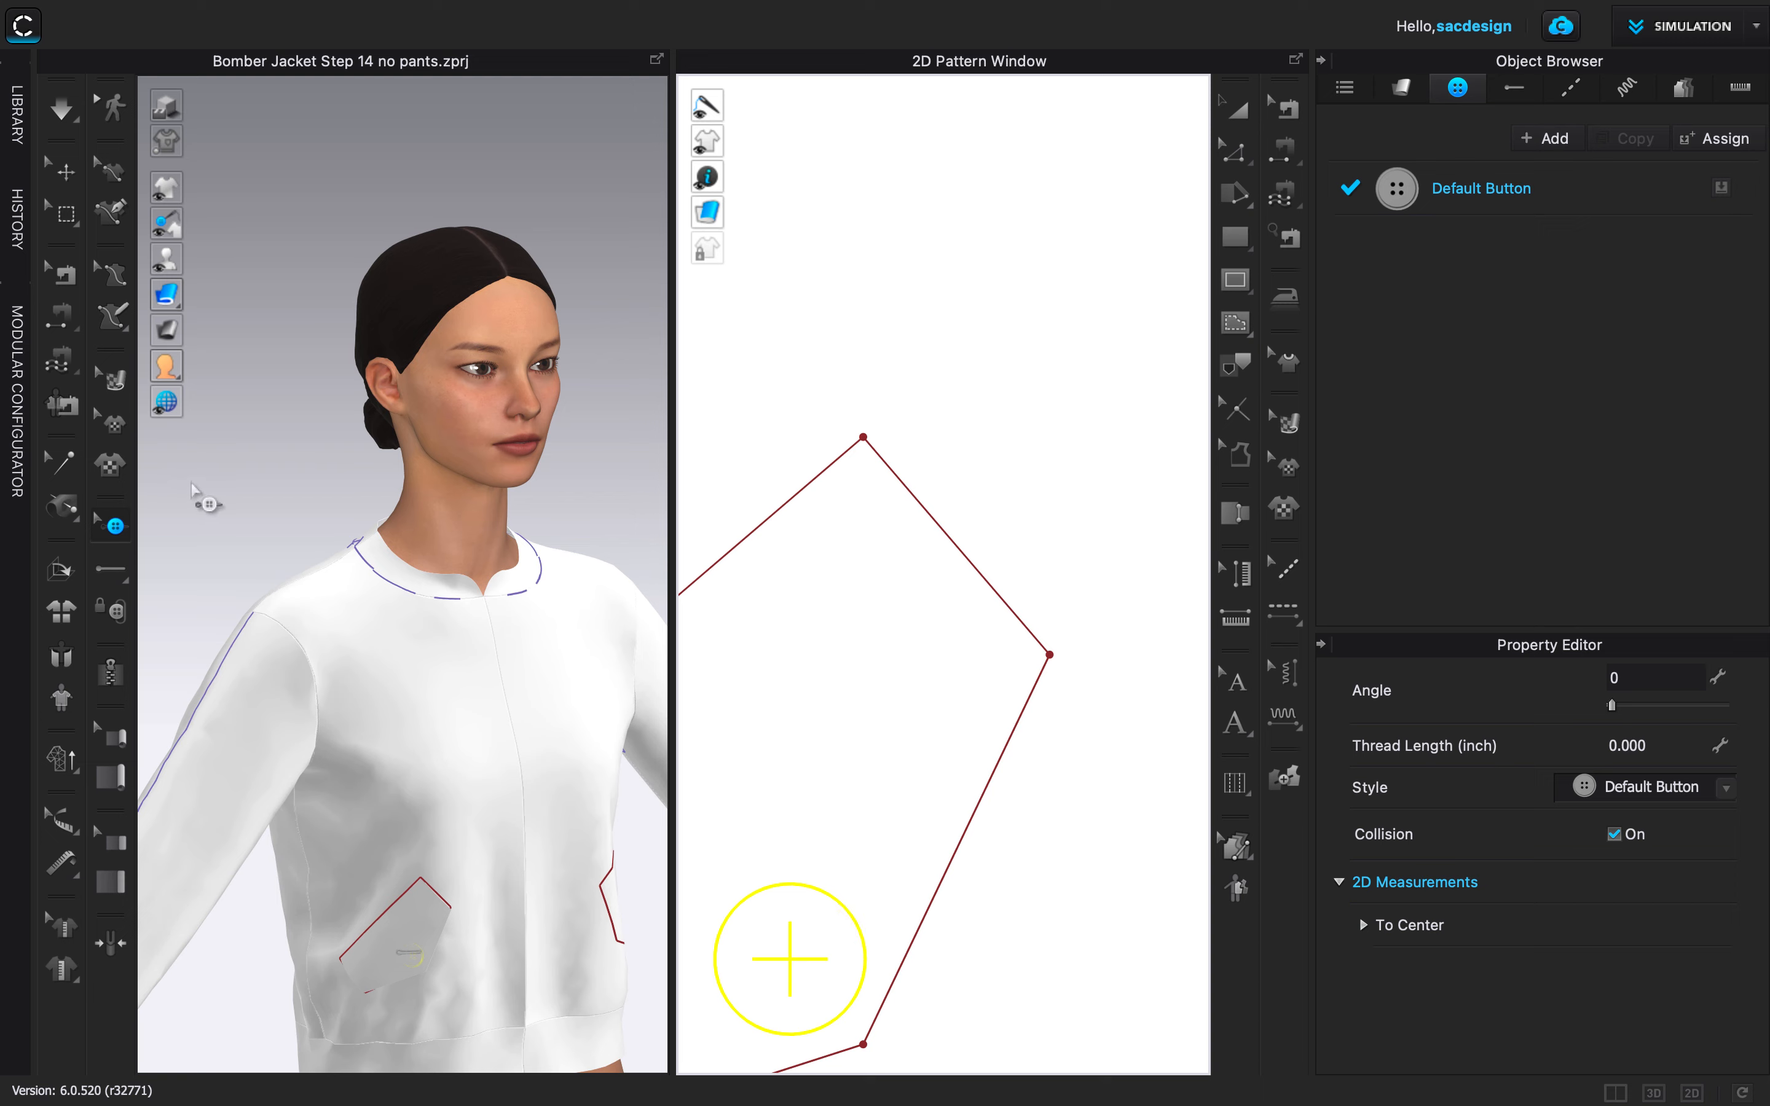
# Select the buttonhole on the separate pocket piece and set its angle to 308.
pyautogui.scroll(-5, 209, 512)
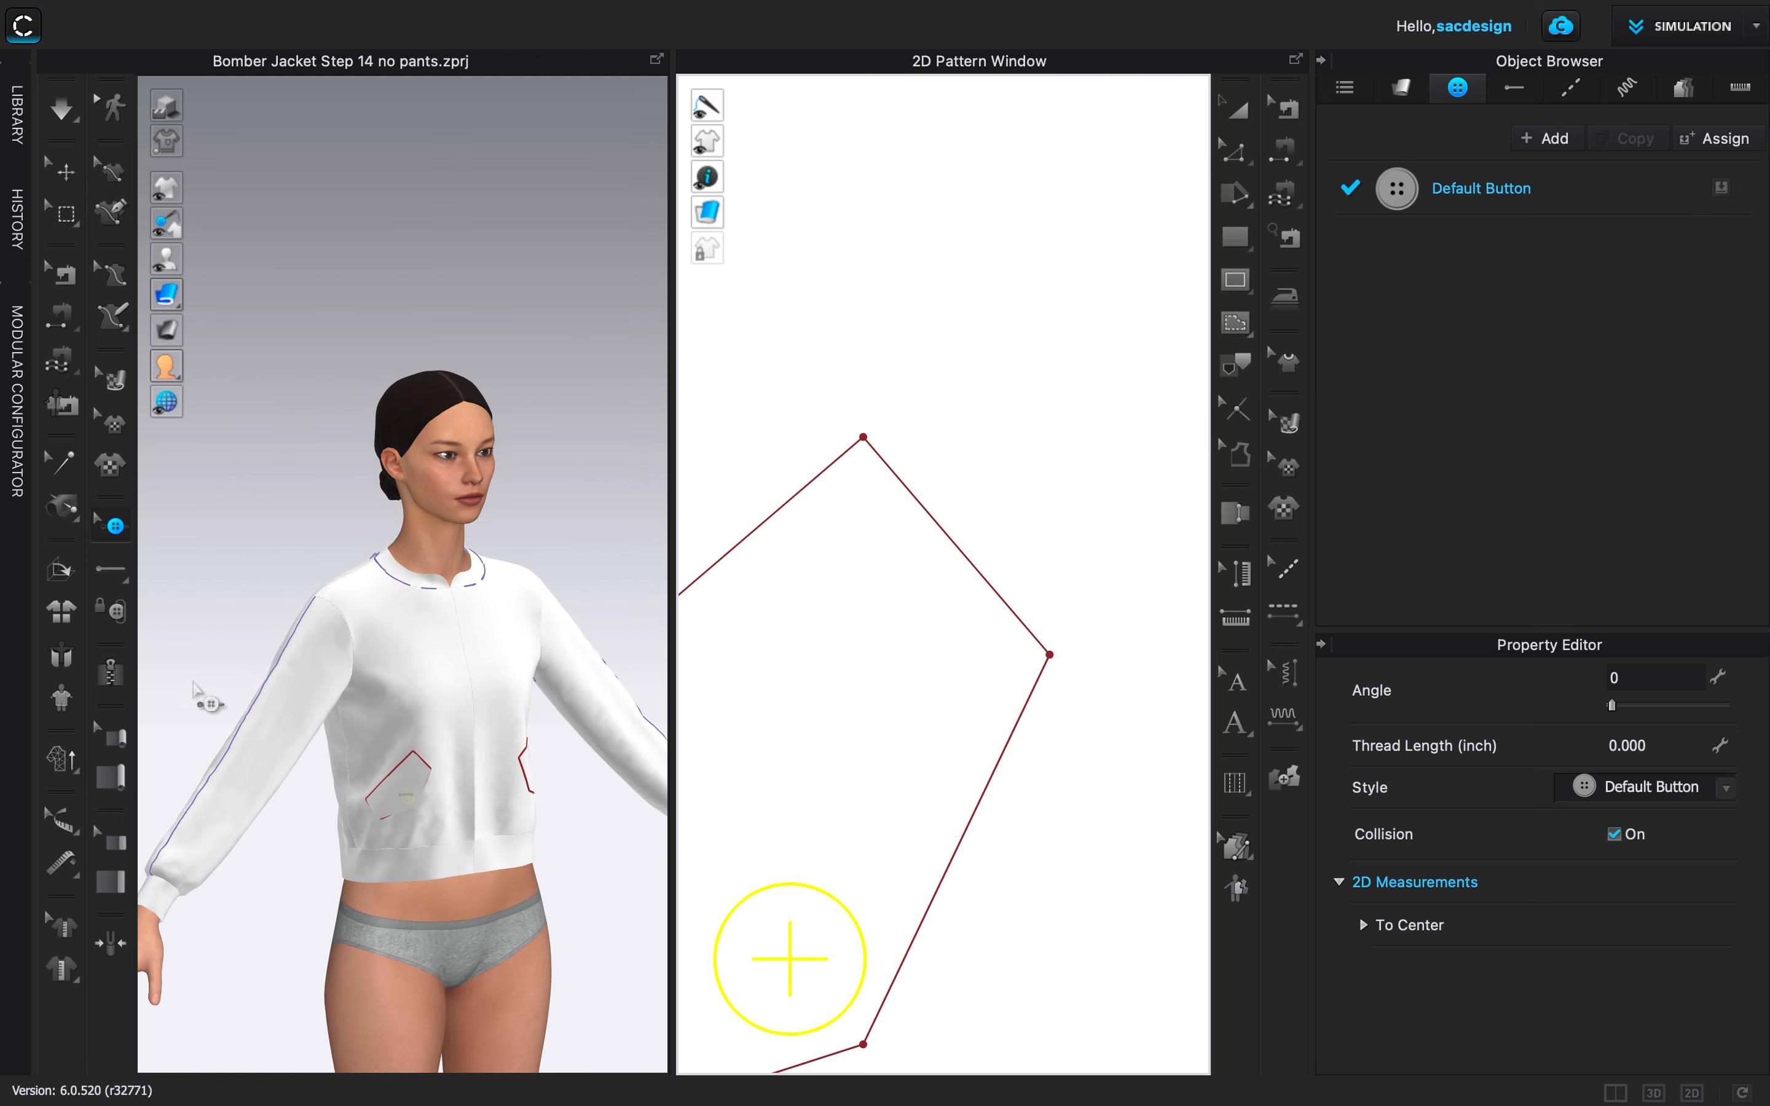
pyautogui.click(408, 796)
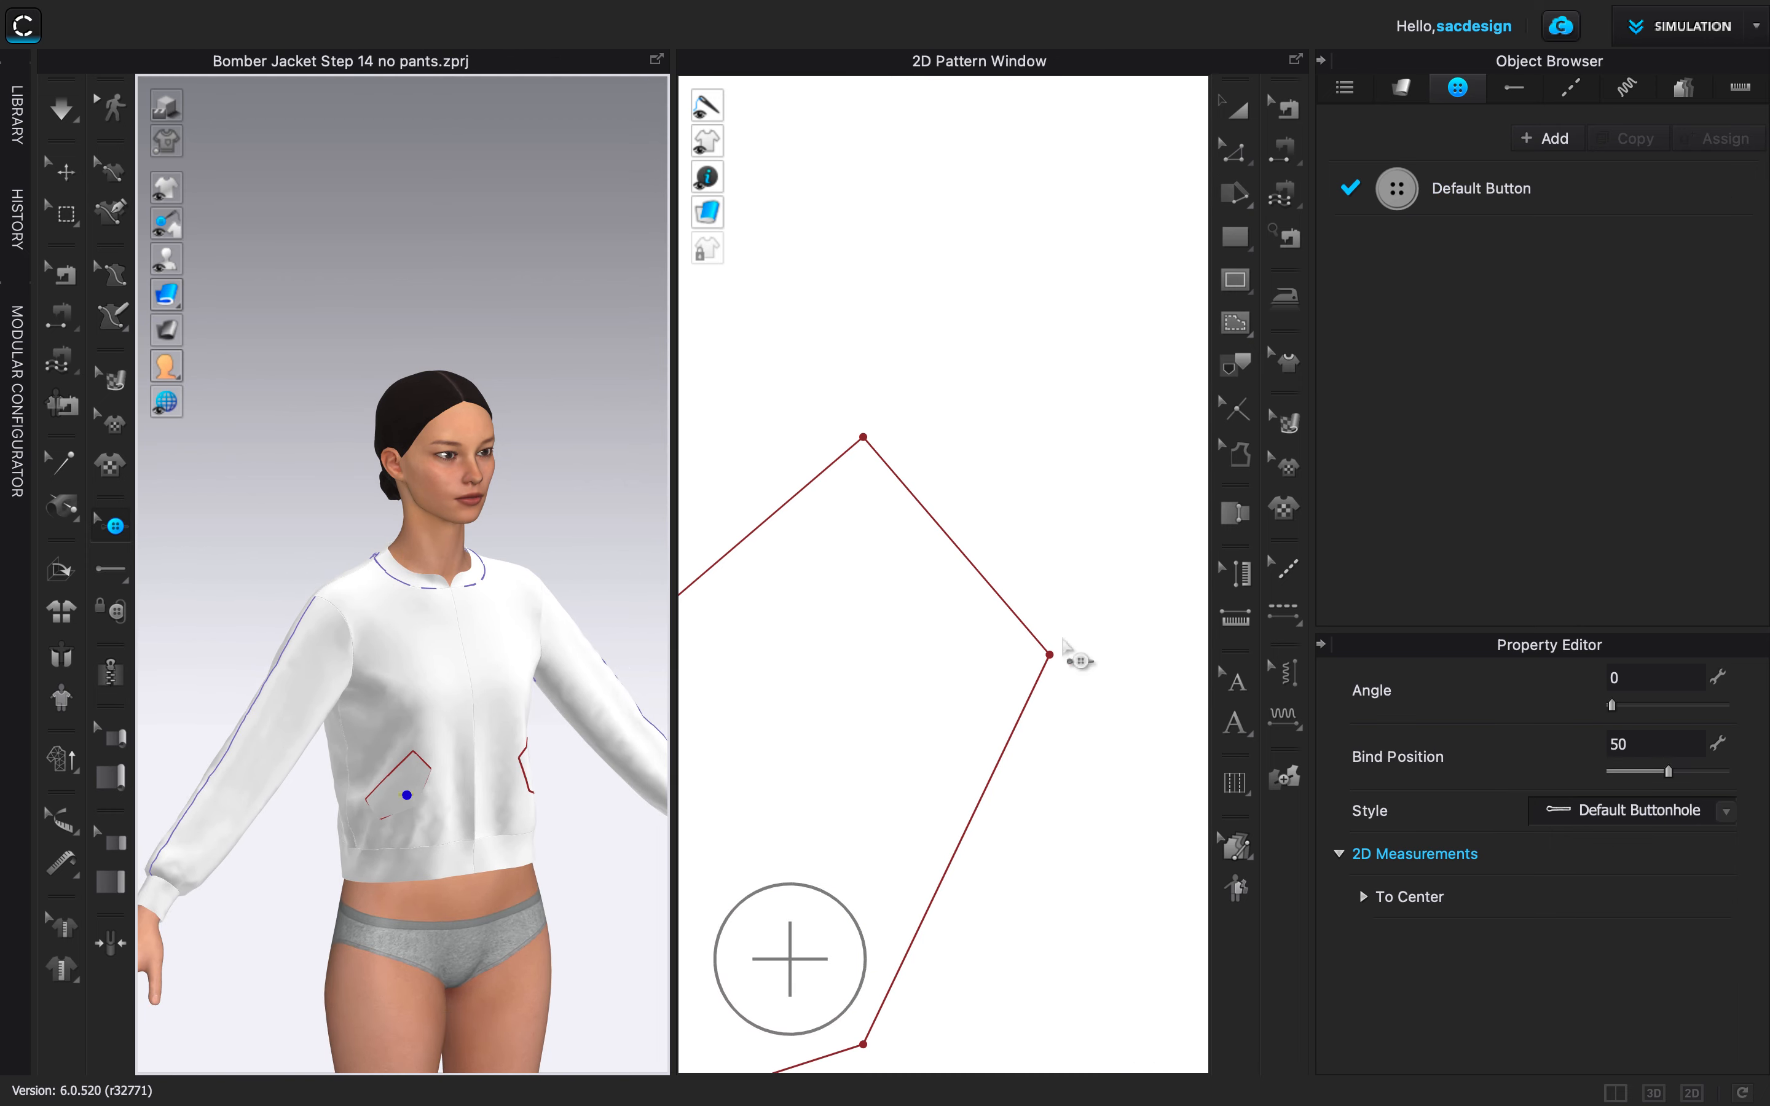
pyautogui.scroll(-6, 1065, 659)
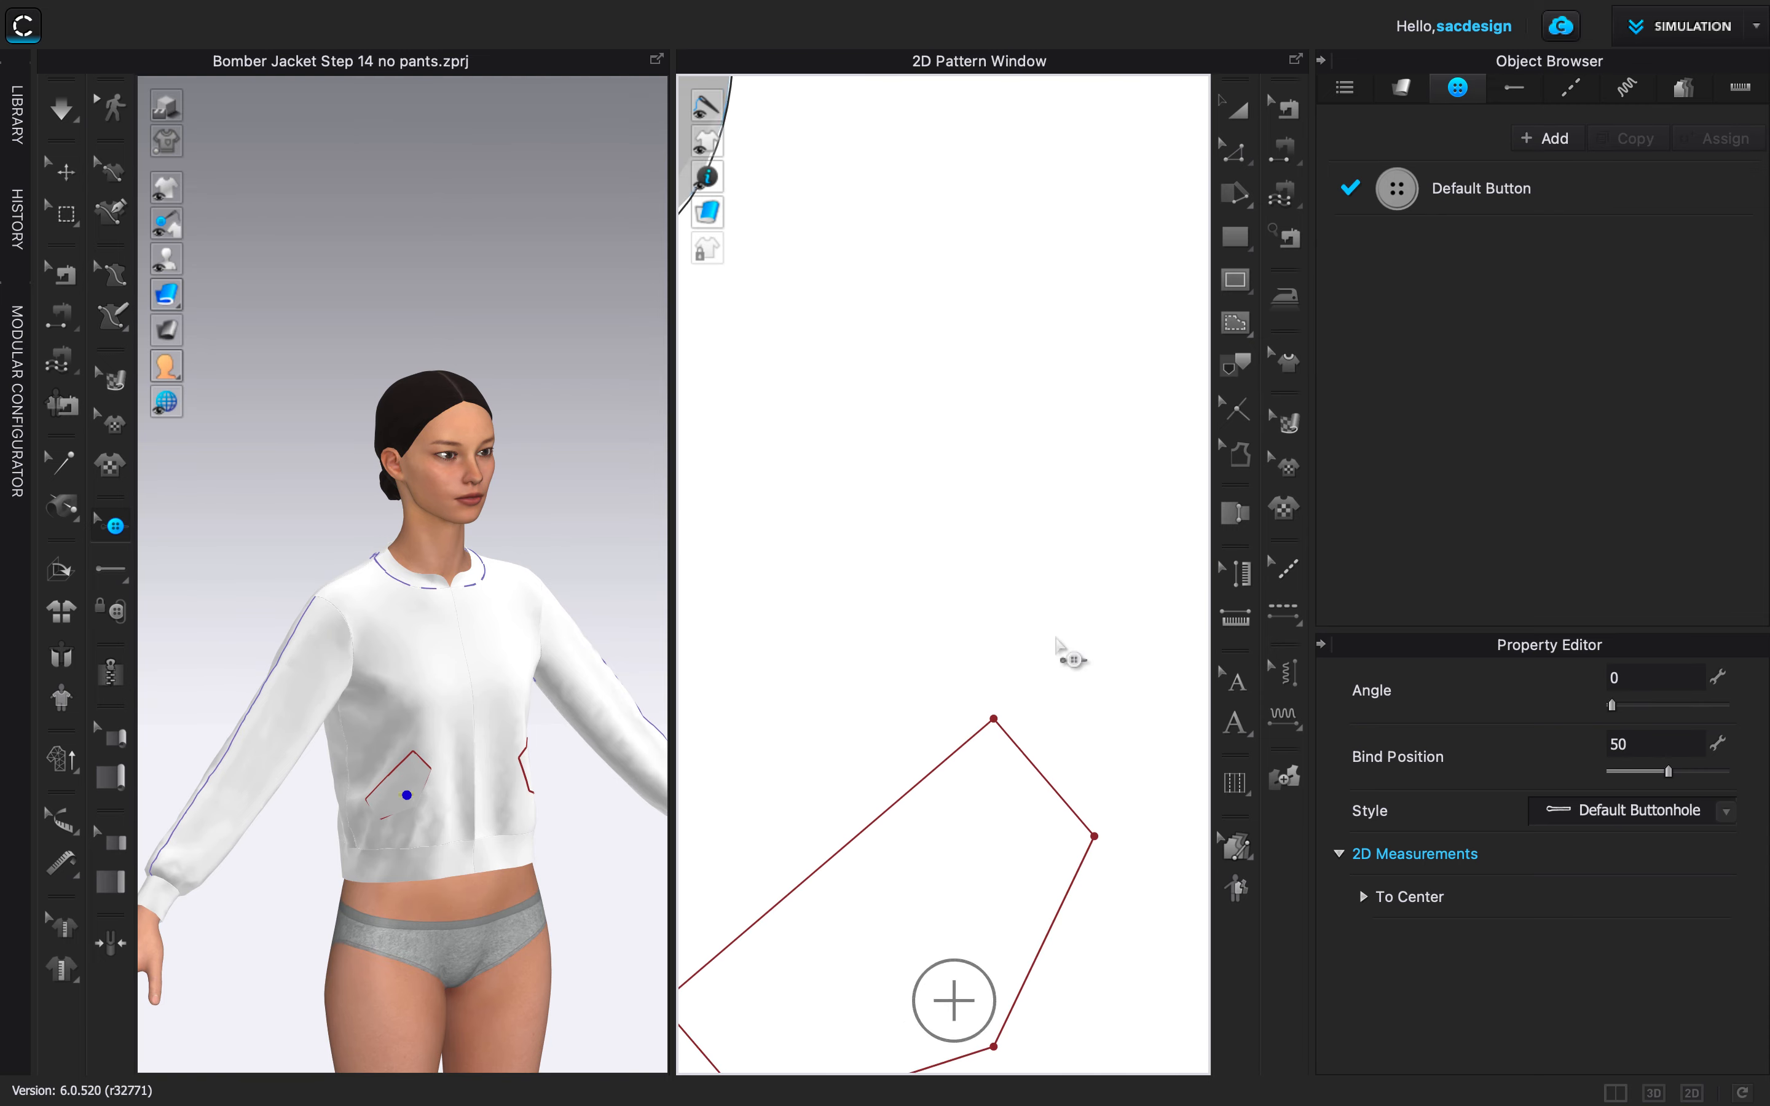
pyautogui.scroll(-2, 1059, 648)
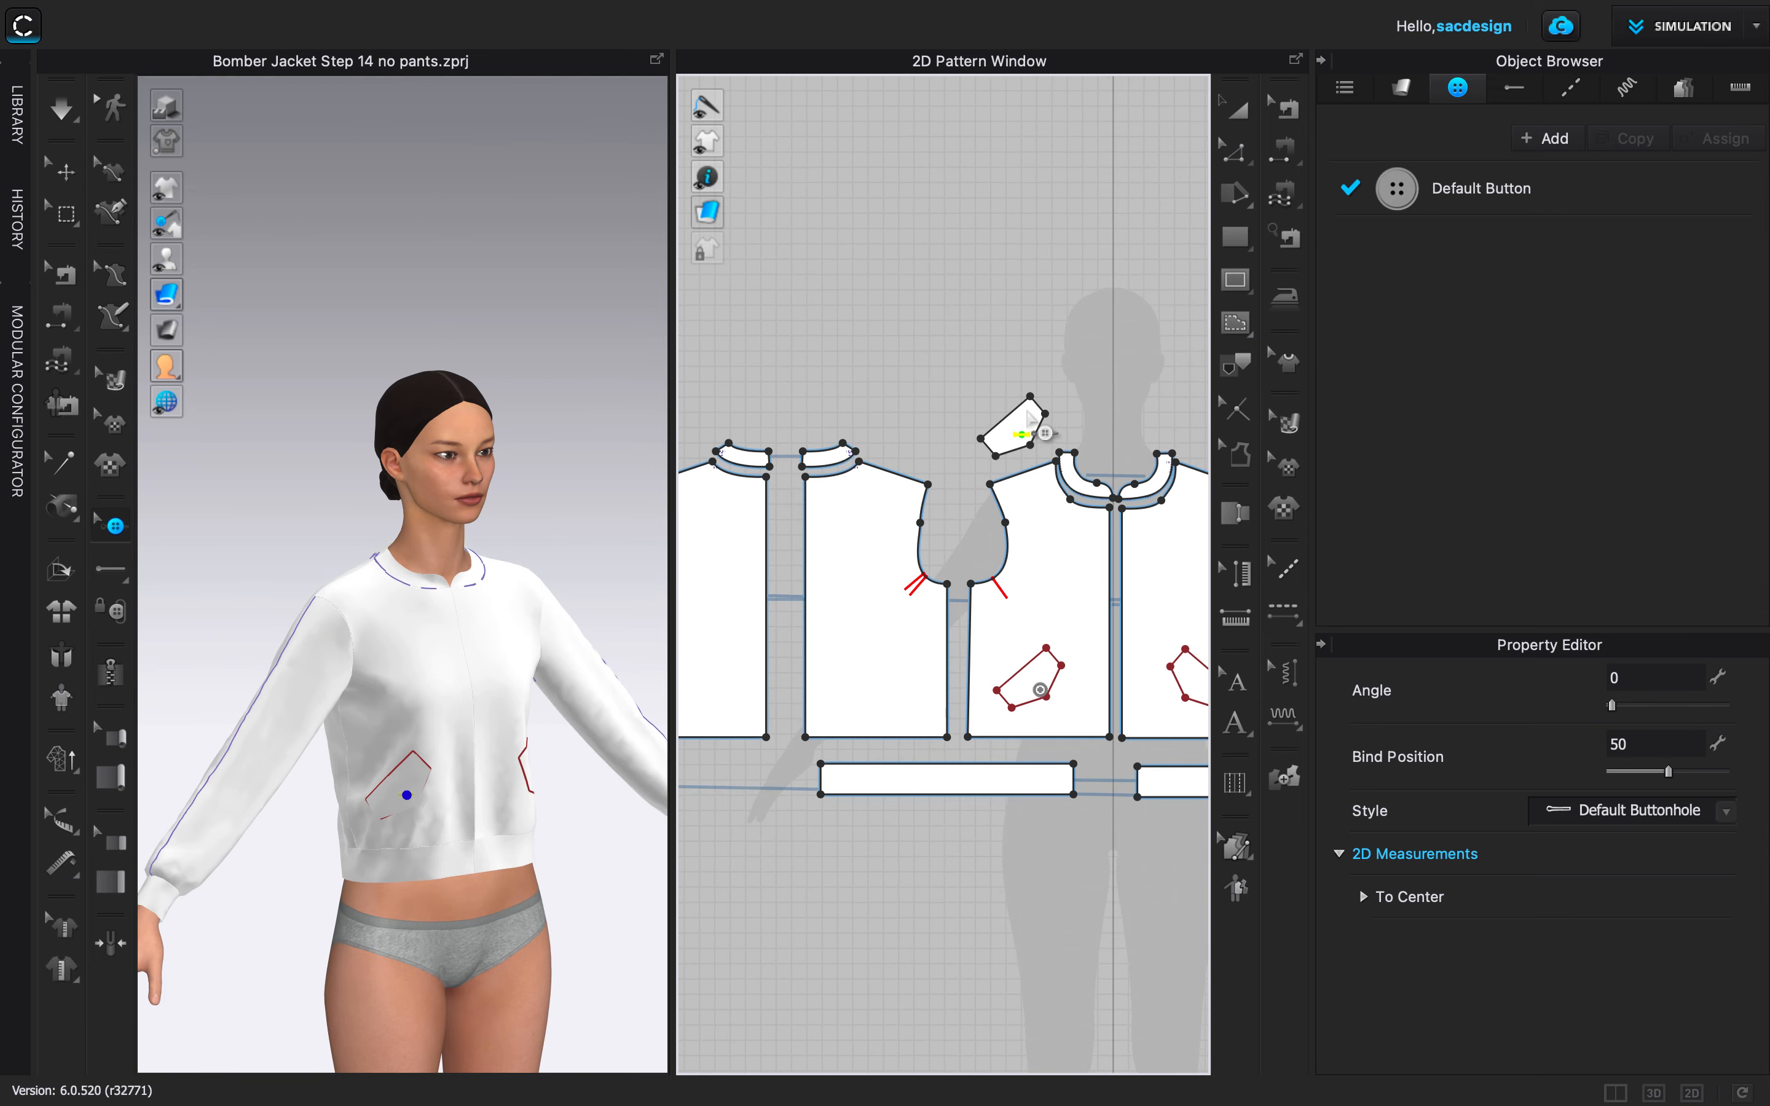
pyautogui.scroll(4, 1033, 414)
pyautogui.scroll(4, 1033, 414)
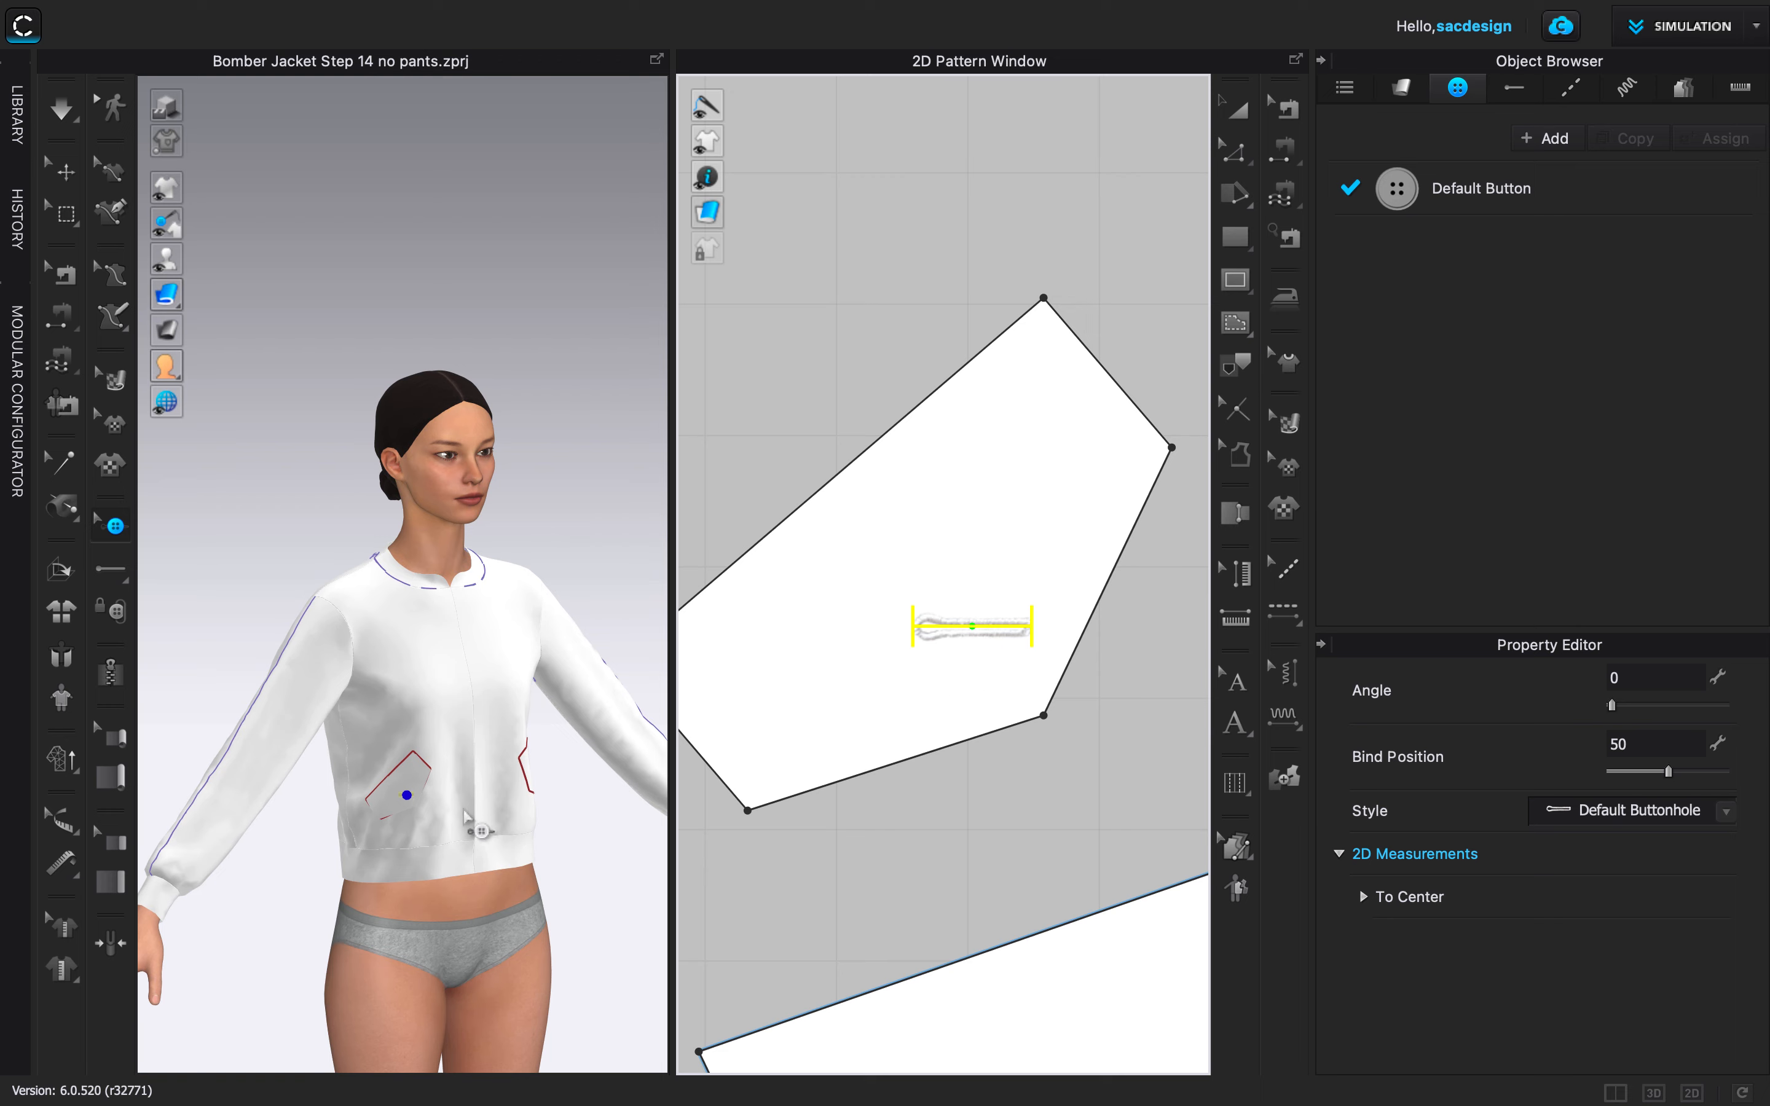
pyautogui.moveTo(1019, 653); pyautogui.dragTo(952, 677)
pyautogui.hotkey('ctrl', 'z')
pyautogui.moveTo(1612, 707); pyautogui.dragTo(1653, 709)
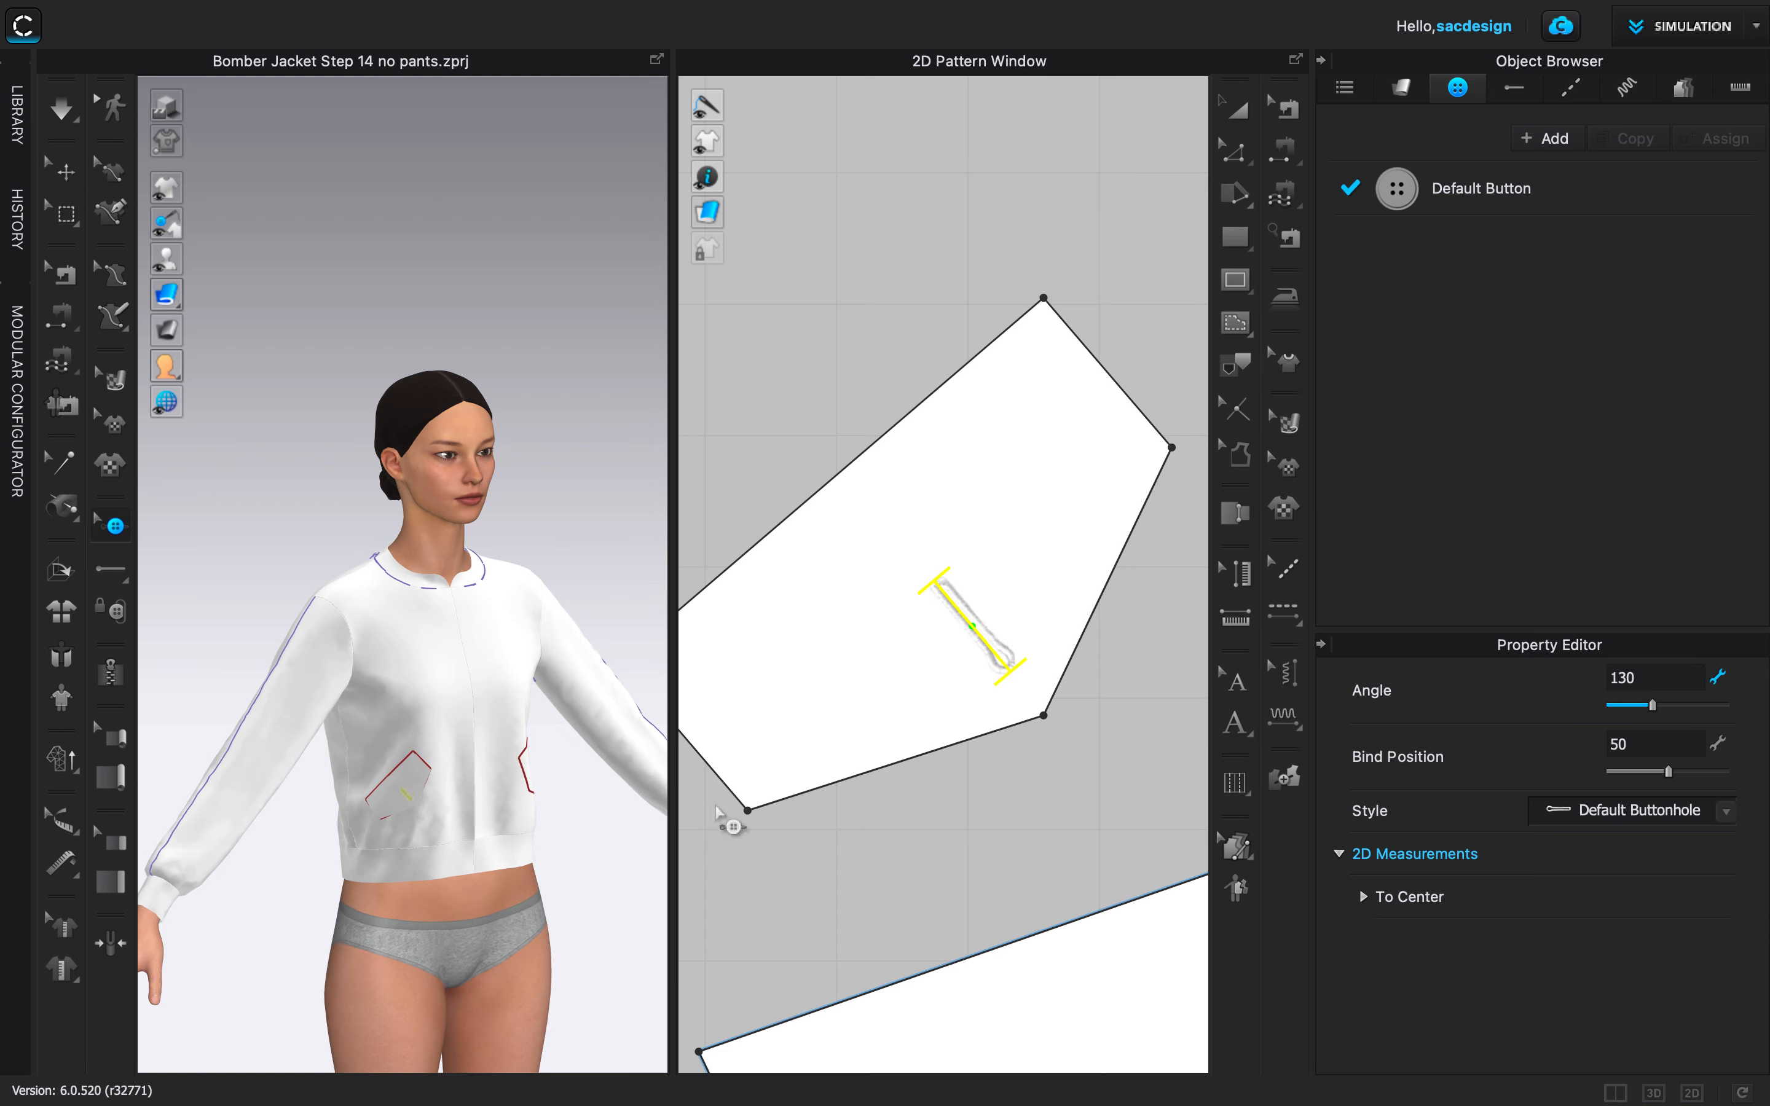
pyautogui.moveTo(1659, 713); pyautogui.dragTo(1709, 710)
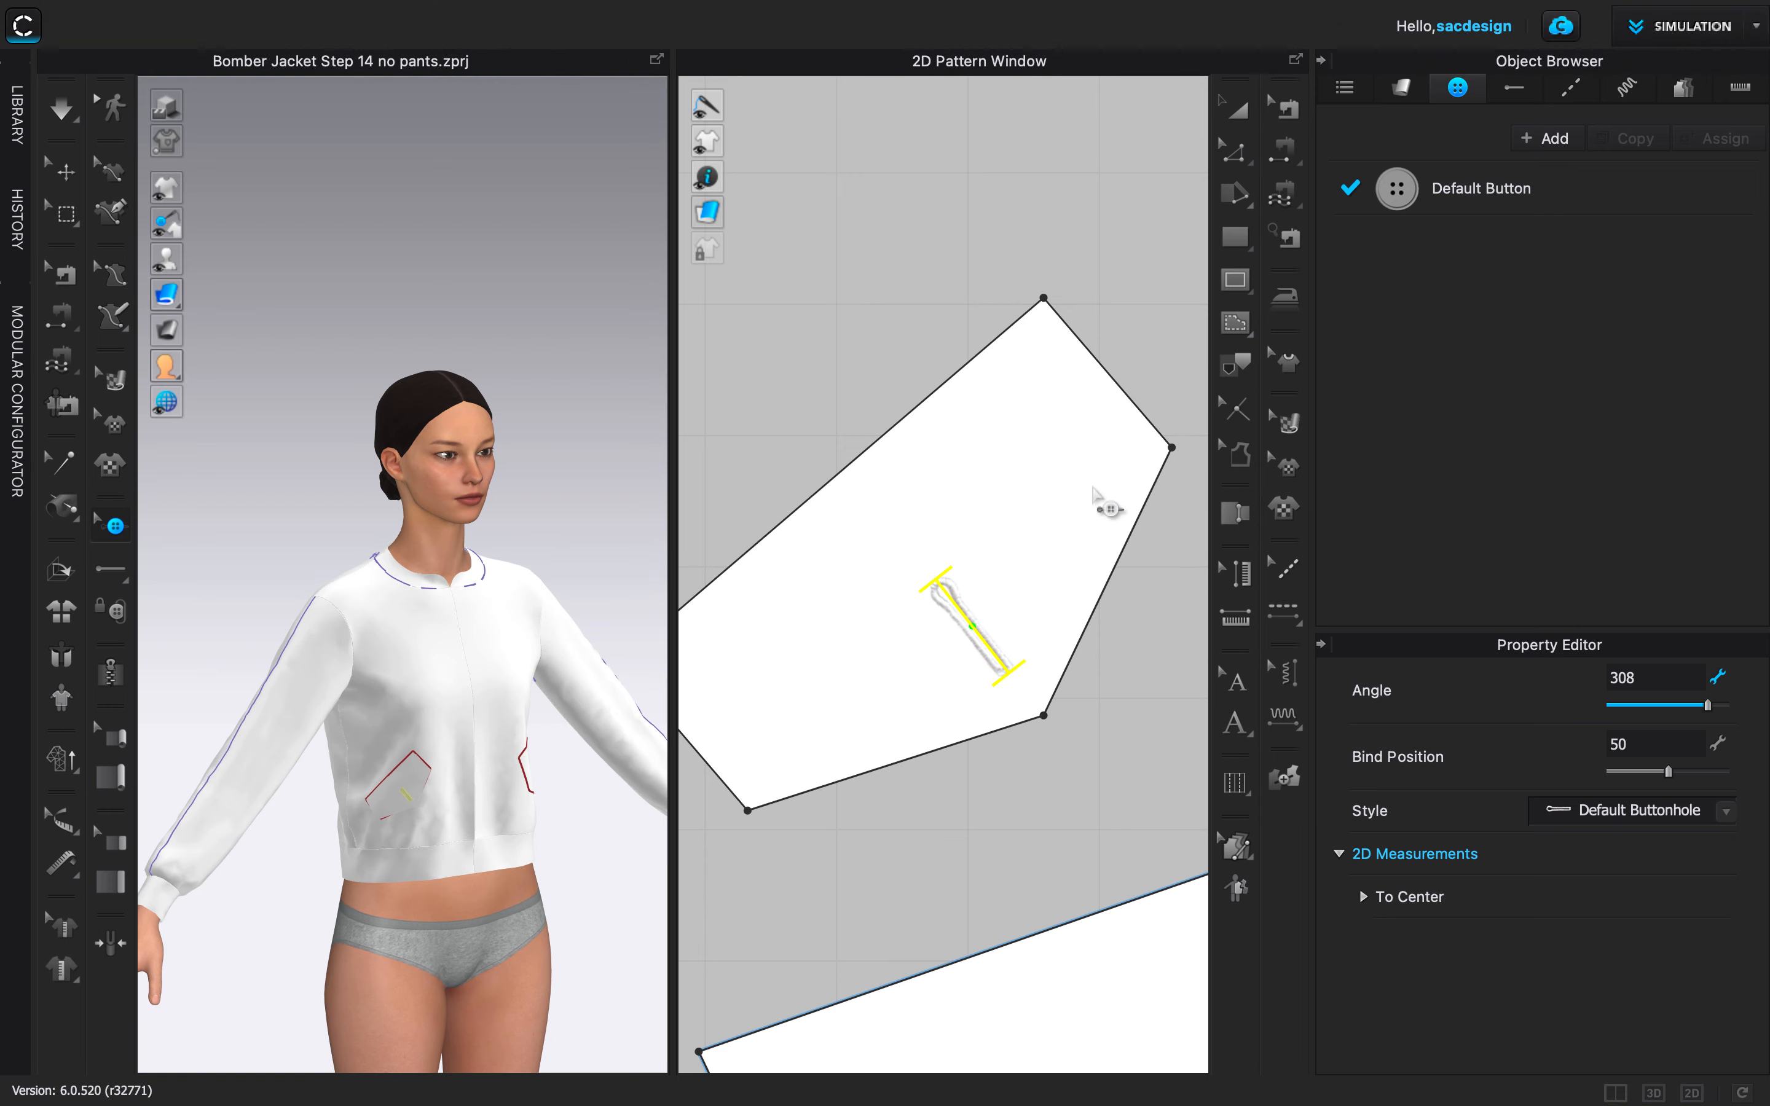
# Simulate the garment and pull on the pocket piece near its angled buttonhole in the 3D window.
pyautogui.scroll(-8, 1058, 506)
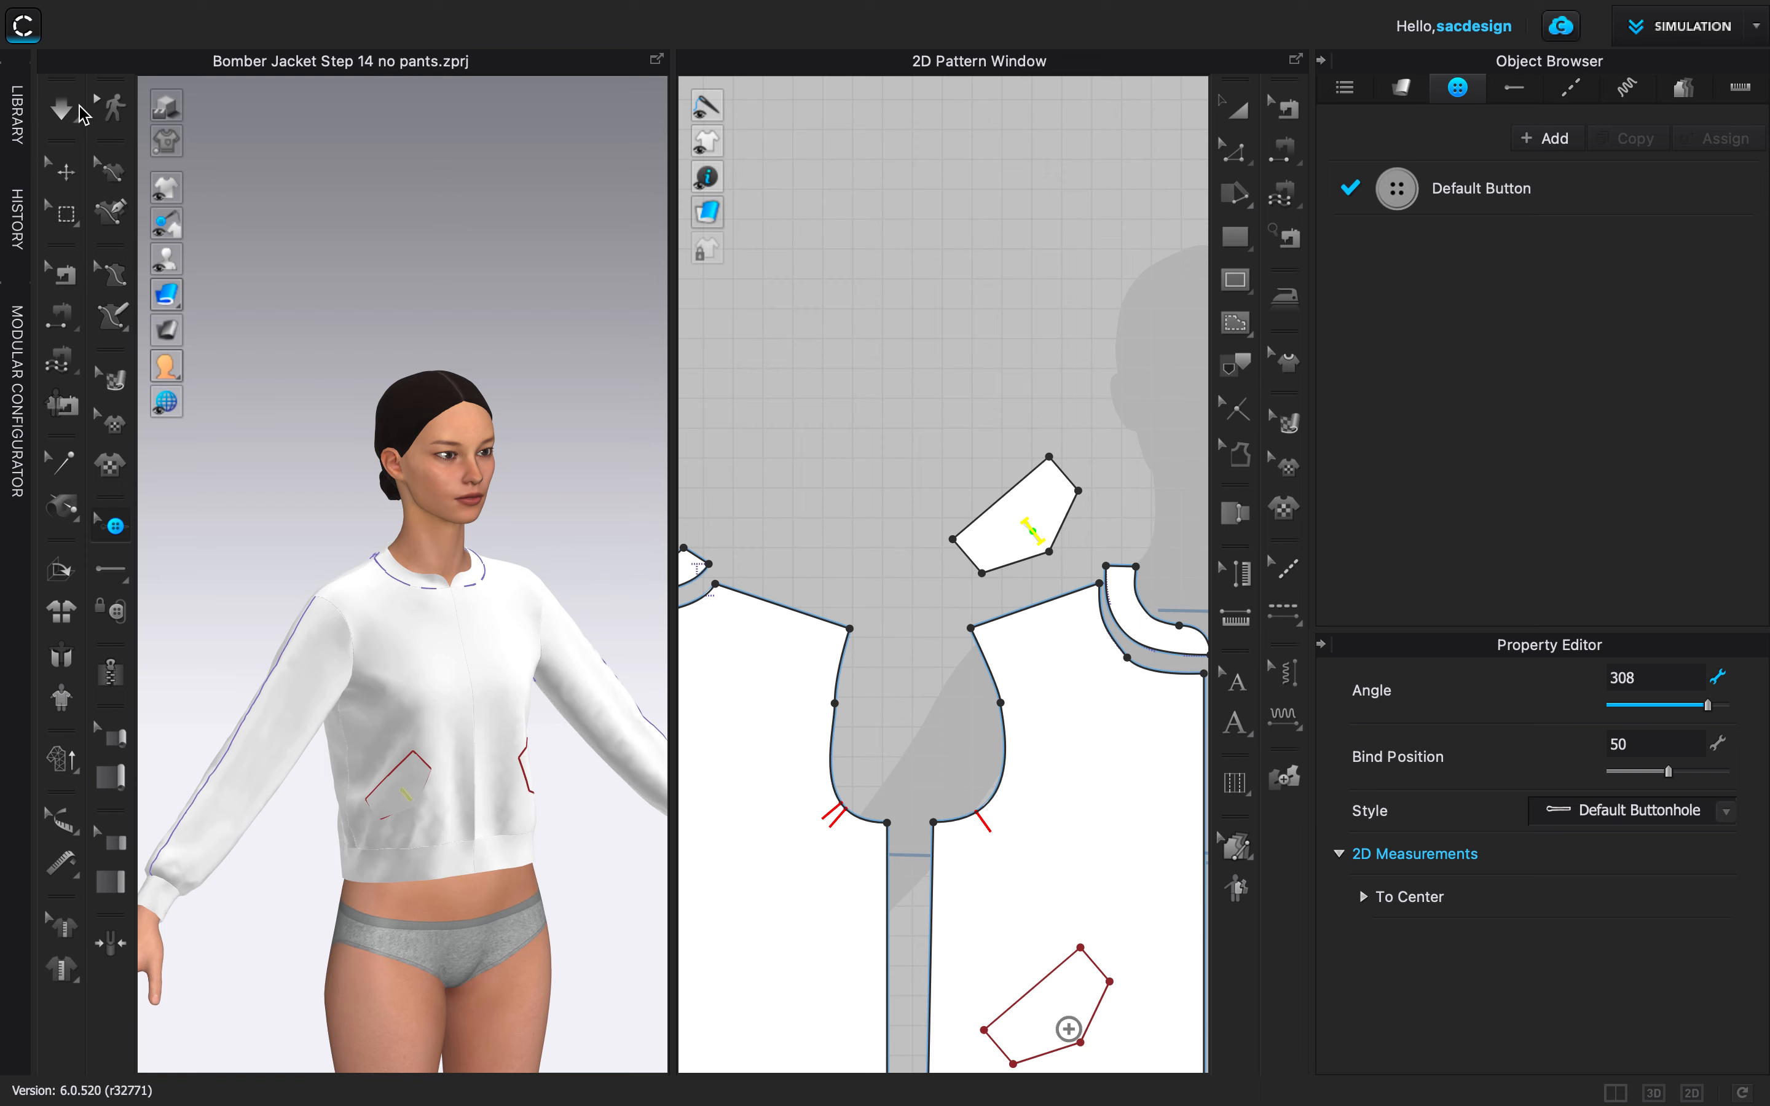
pyautogui.click(77, 110)
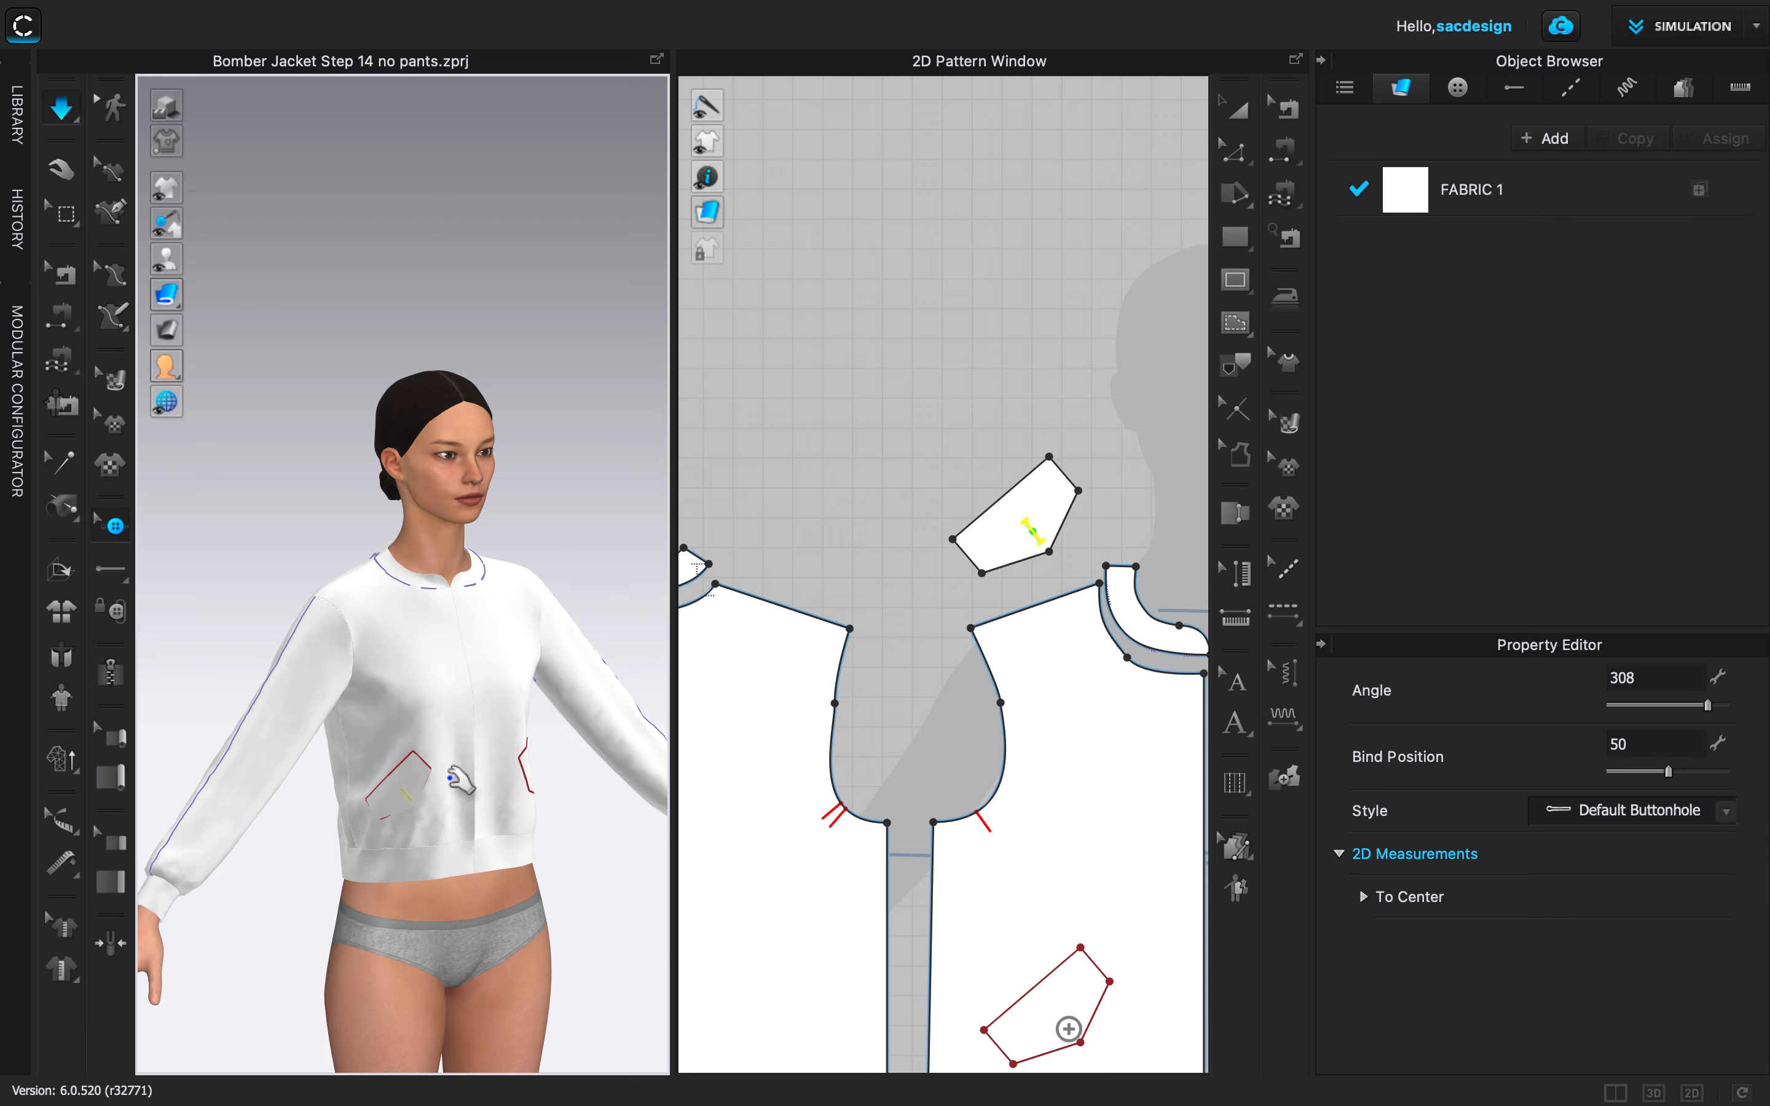
pyautogui.scroll(3, 438, 827)
pyautogui.moveTo(438, 857); pyautogui.dragTo(549, 410, button='middle')
pyautogui.scroll(3, 504, 455)
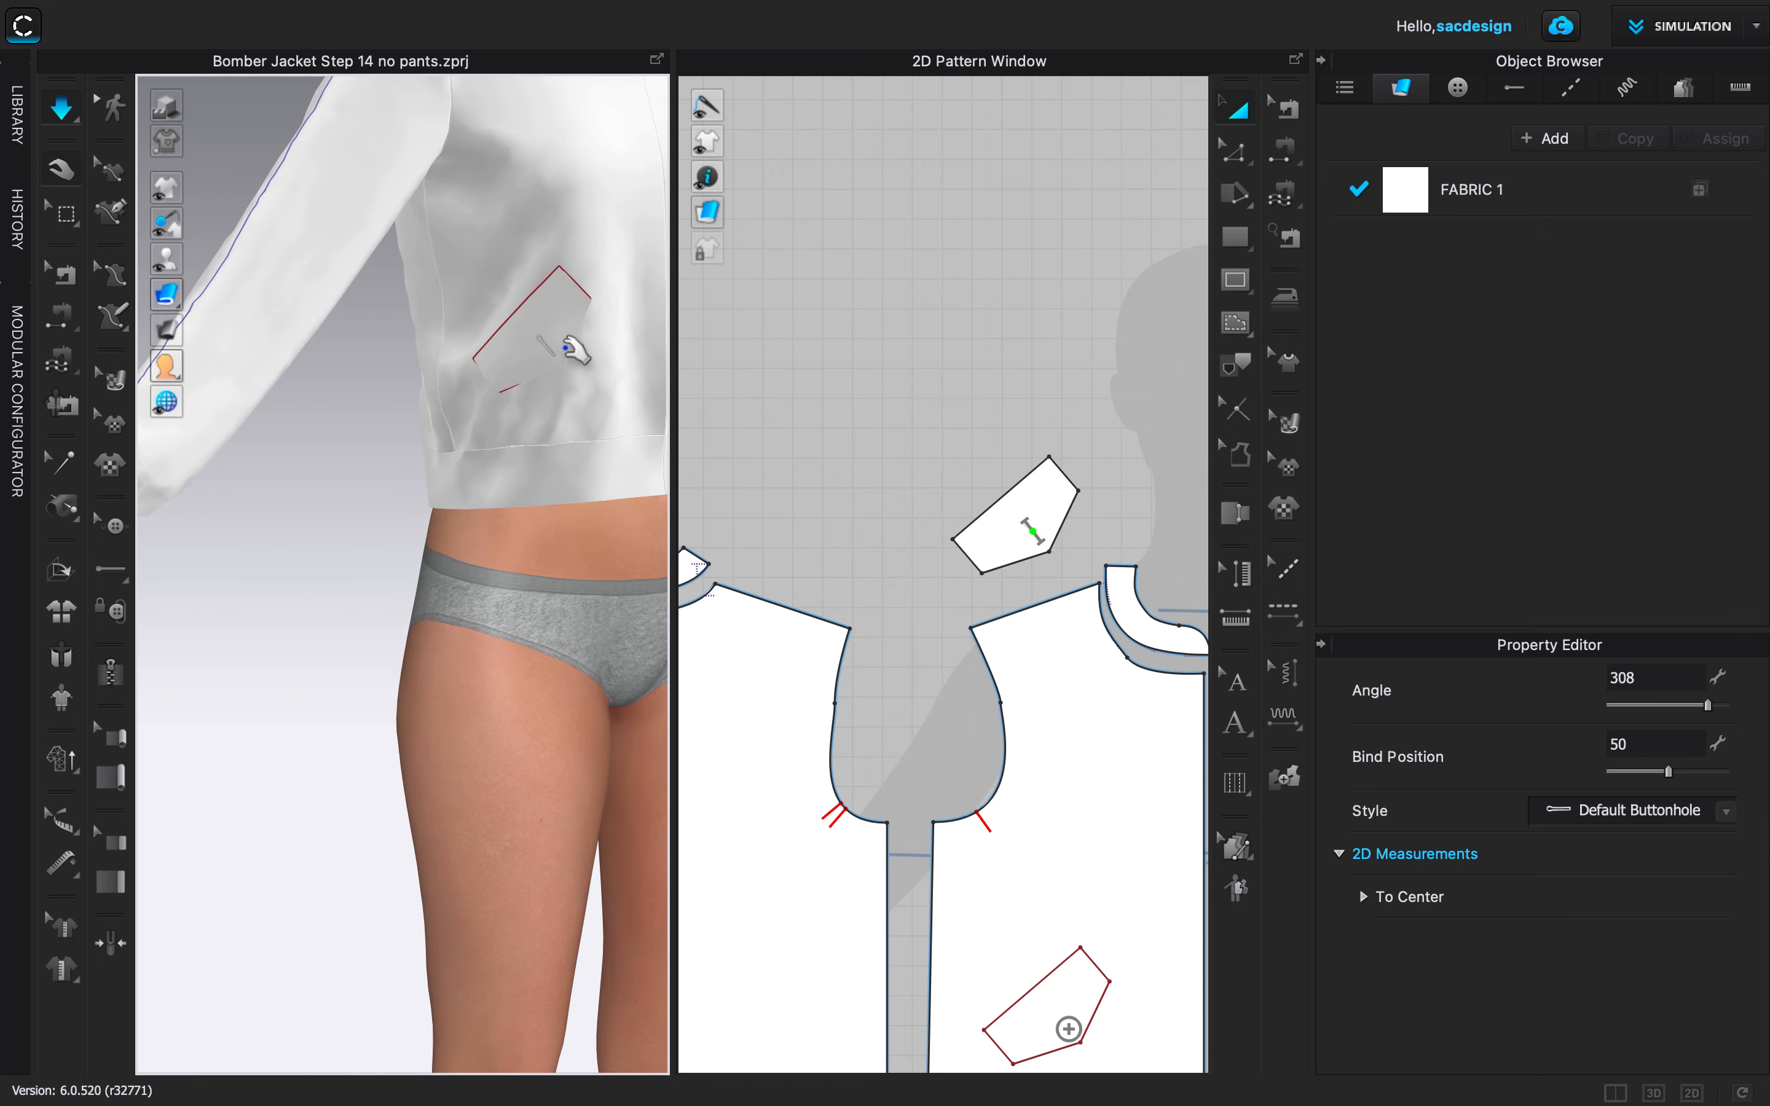
pyautogui.scroll(-3, 395, 415)
pyautogui.scroll(5, 405, 454)
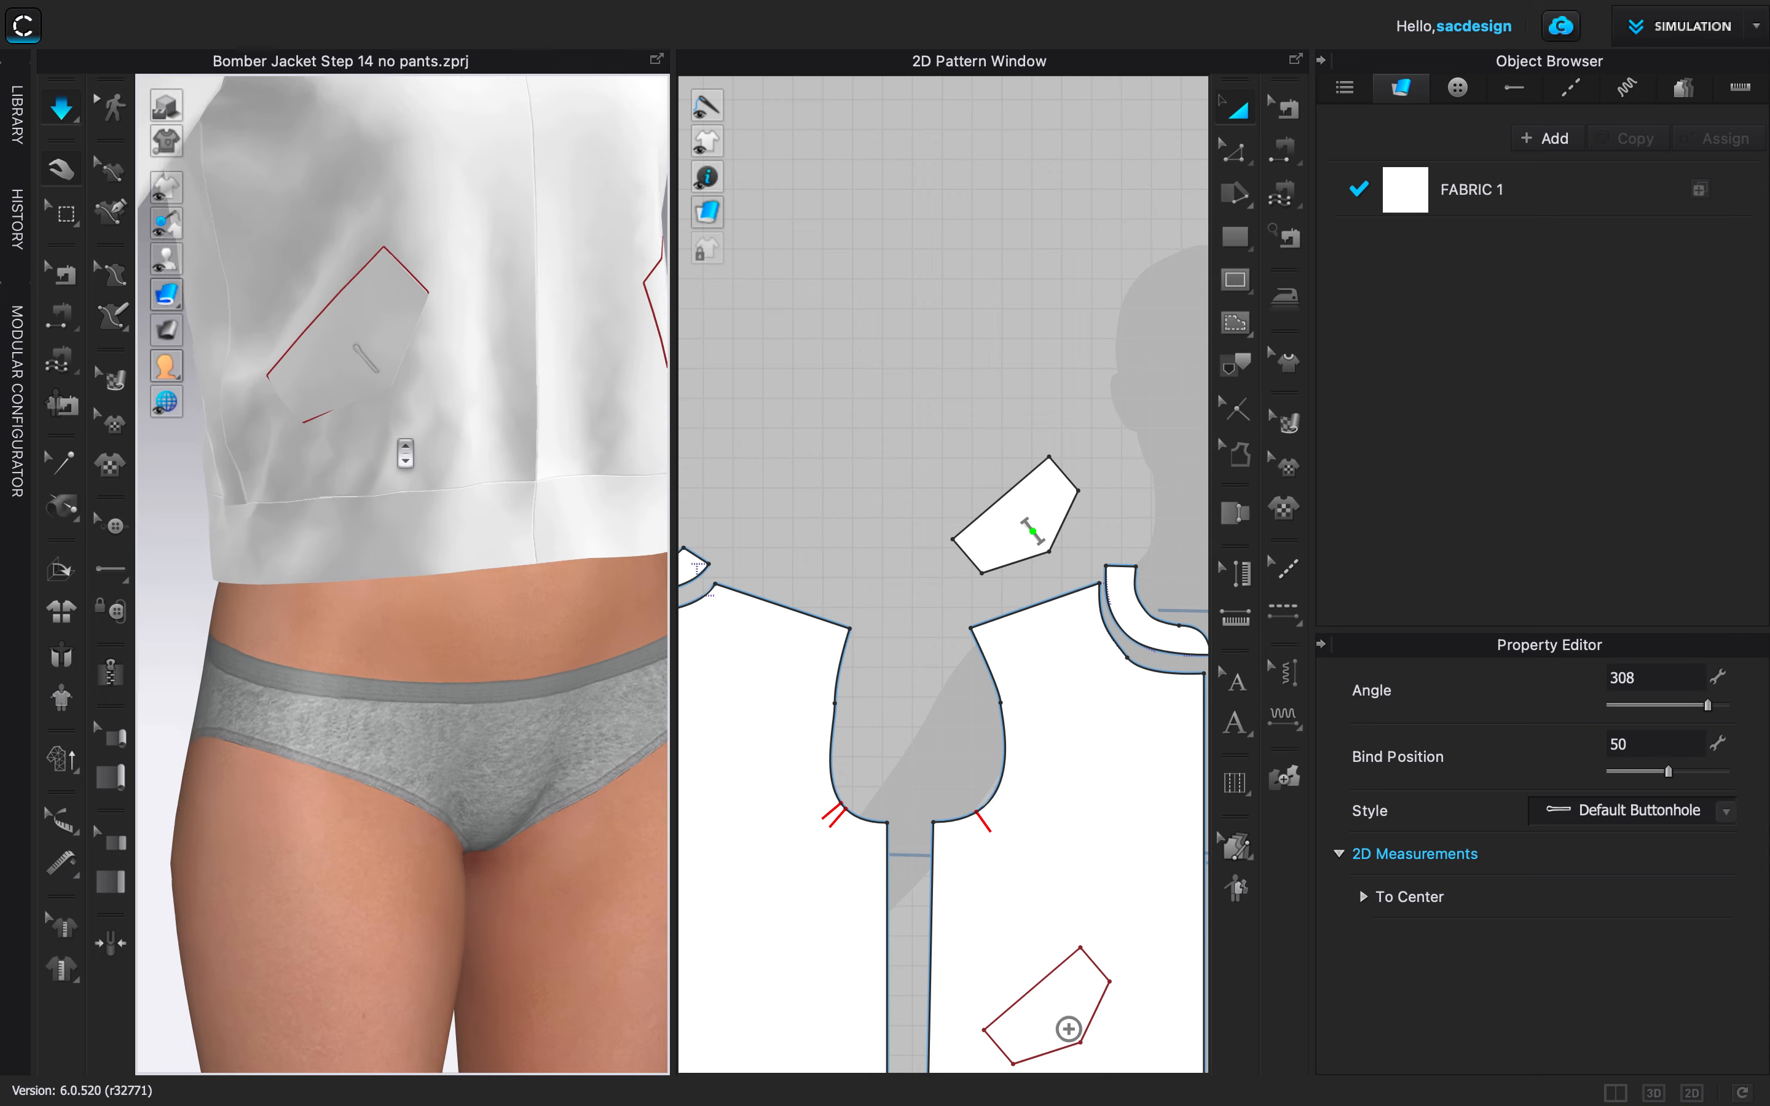
pyautogui.scroll(4, 446, 742)
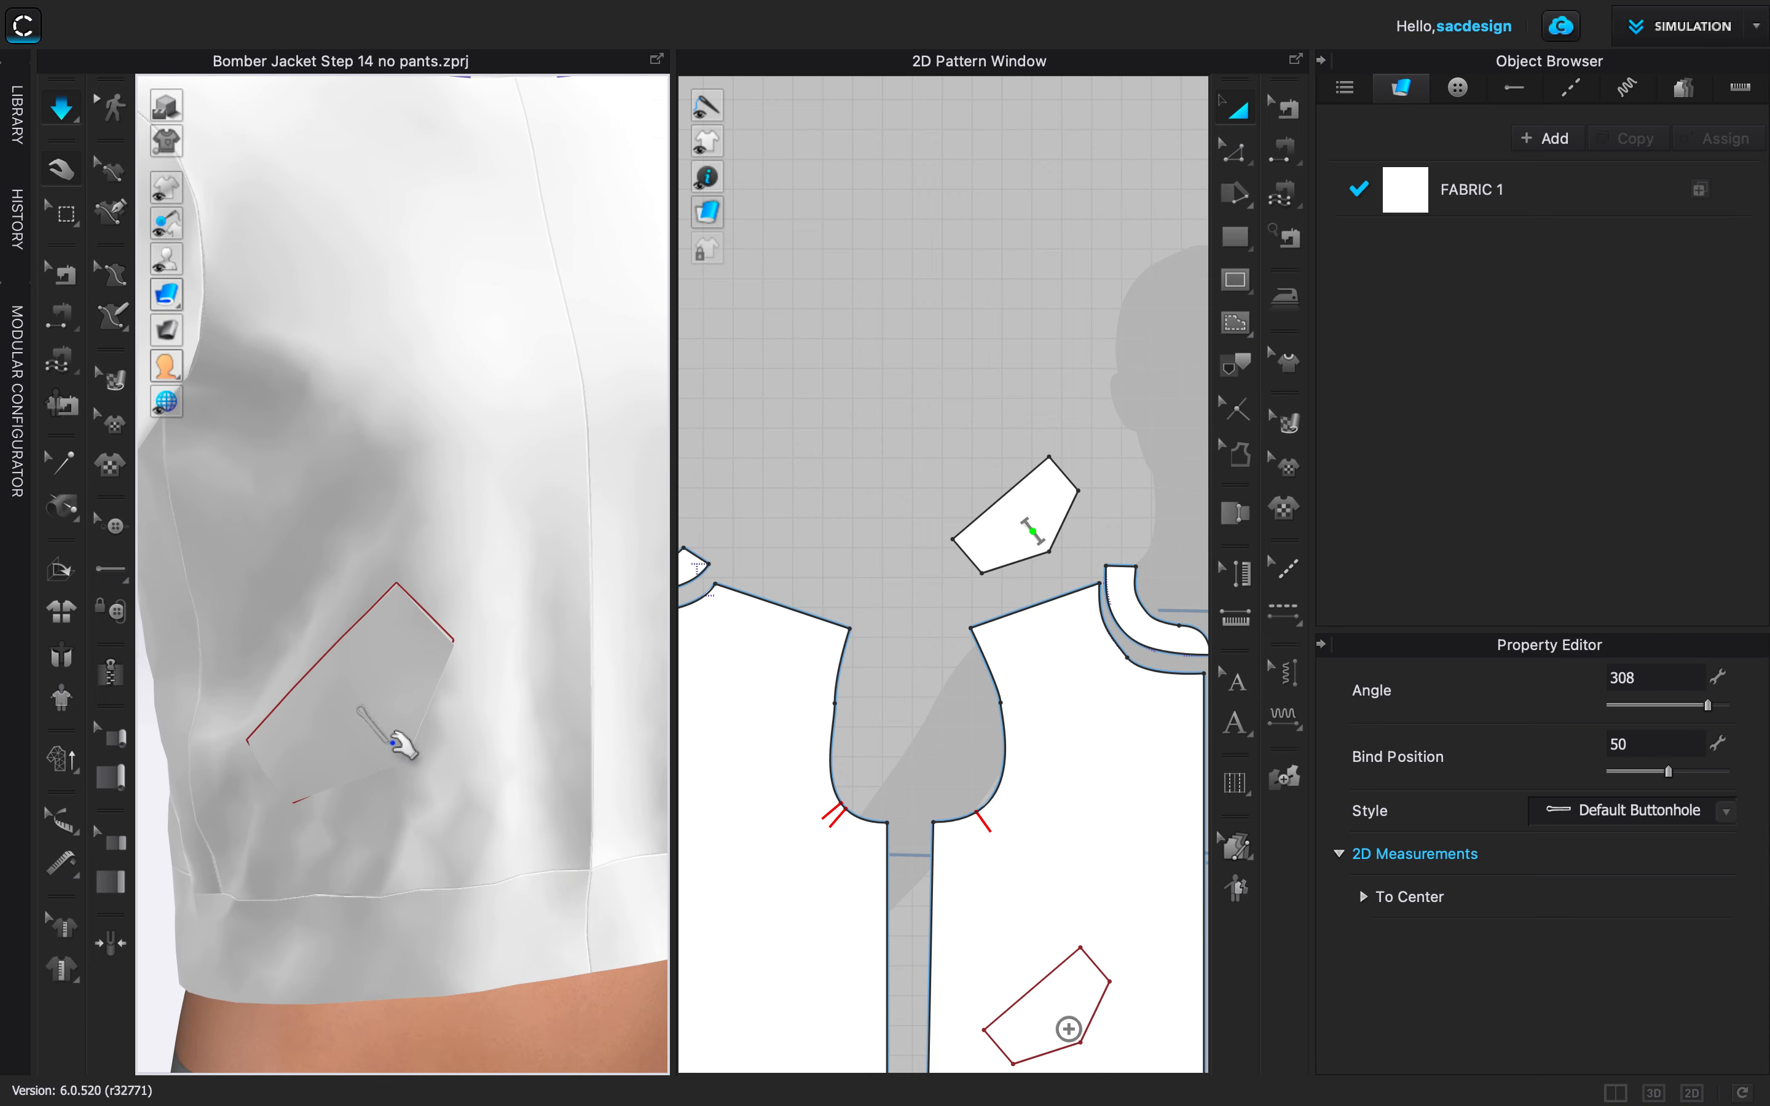
pyautogui.moveTo(396, 741); pyautogui.dragTo(330, 634)
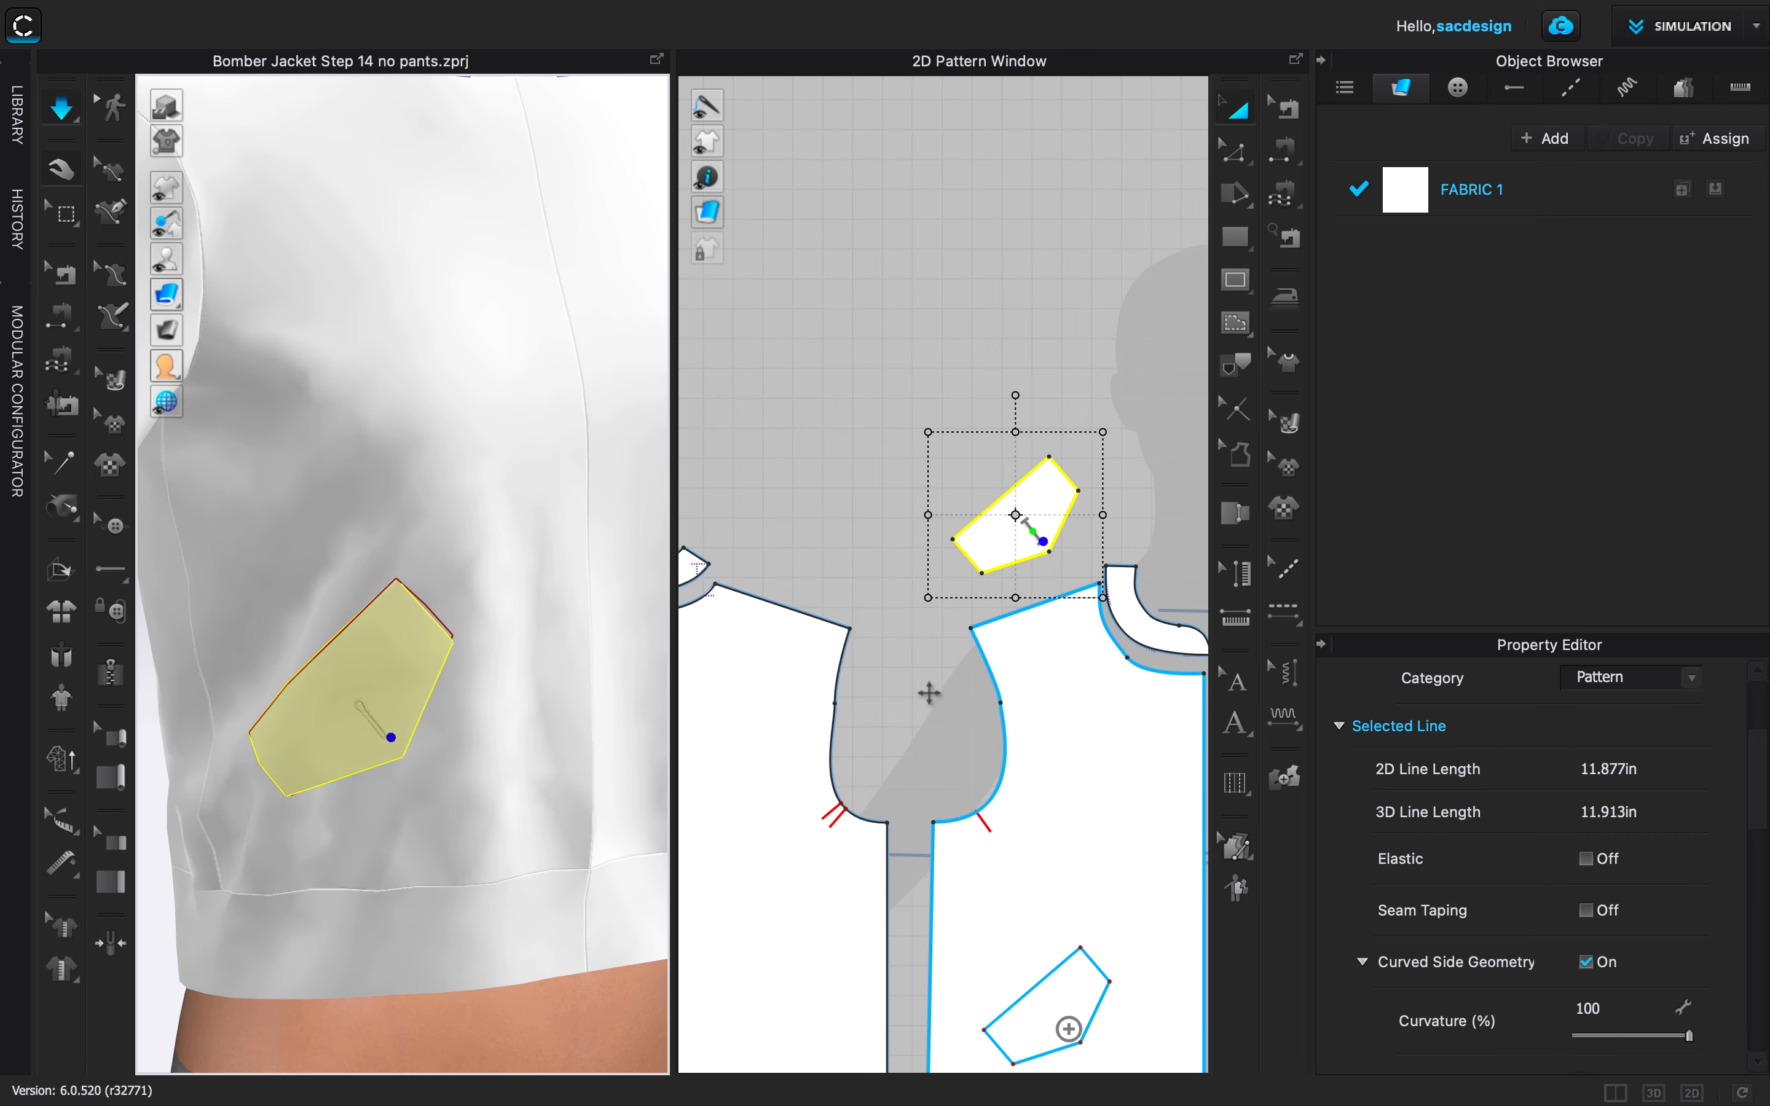
# Fasten the button in the front's pocket shape to the buttonhole on the separate pocket piece, and simulate the garment.
pyautogui.click(117, 612)
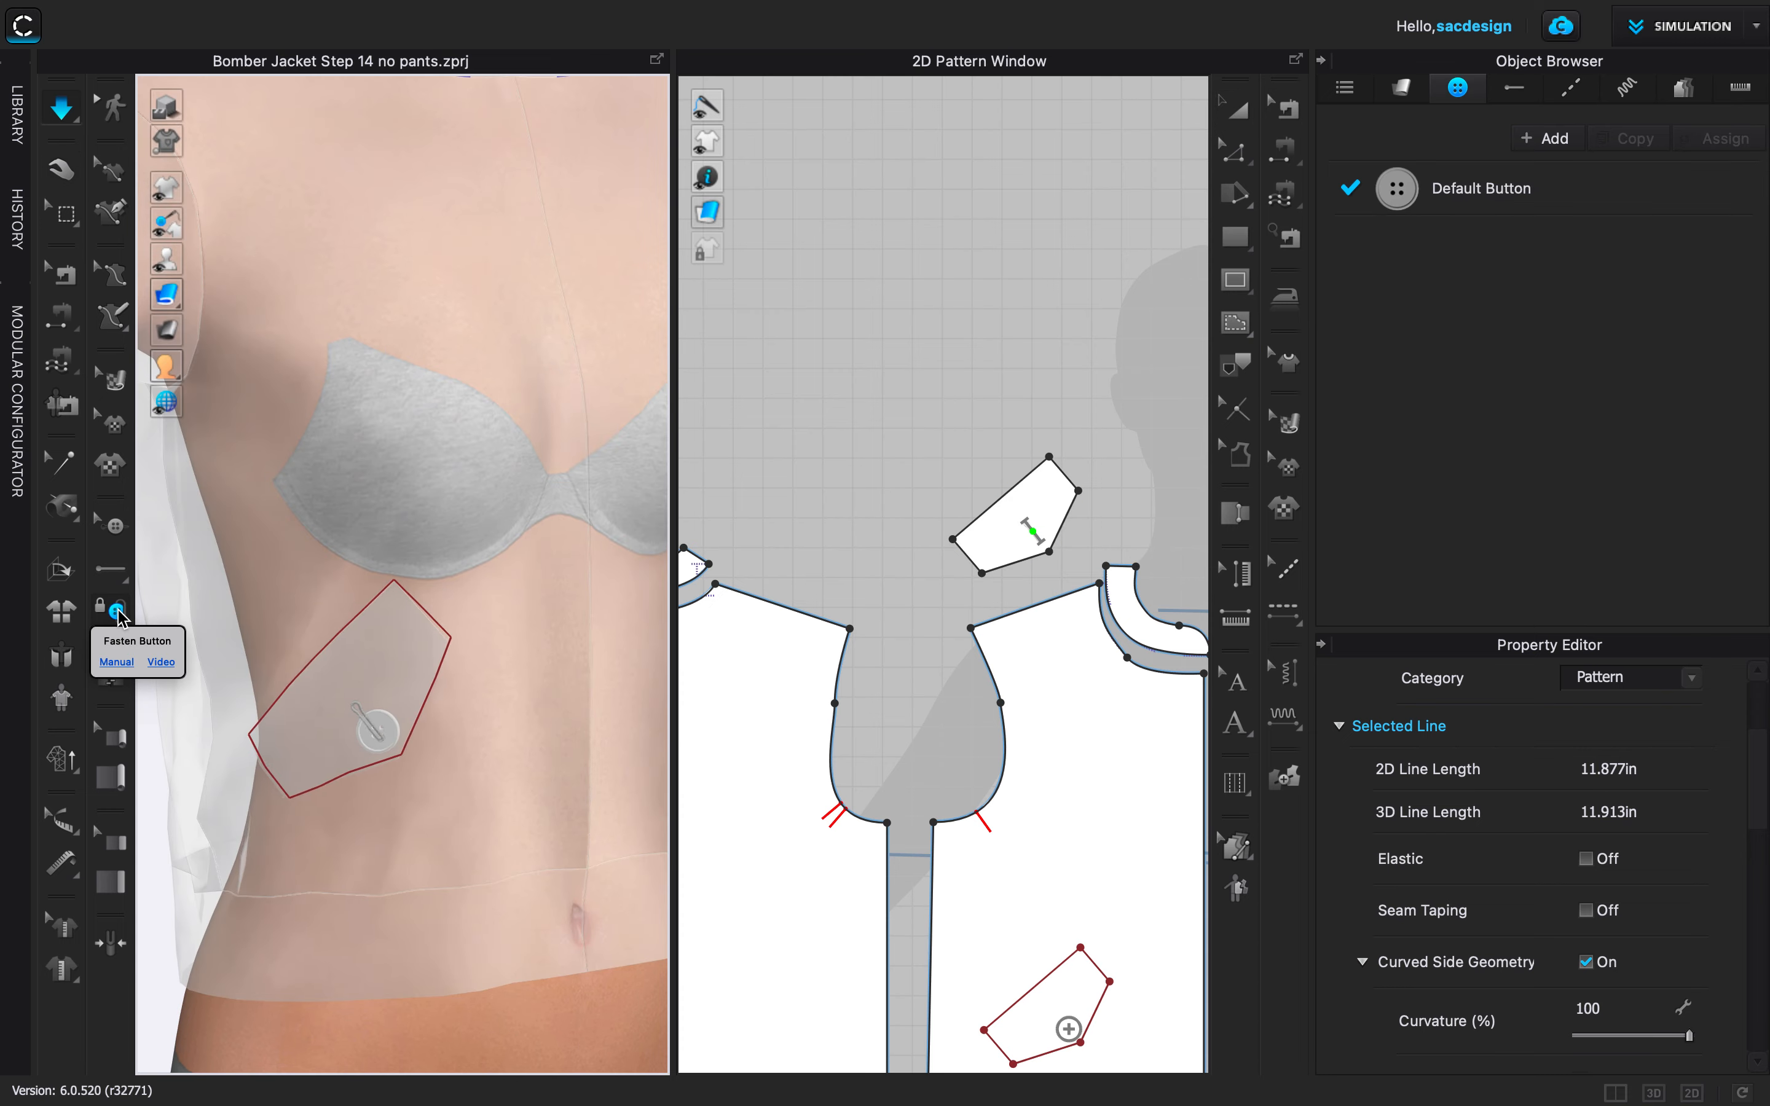
pyautogui.click(1068, 1030)
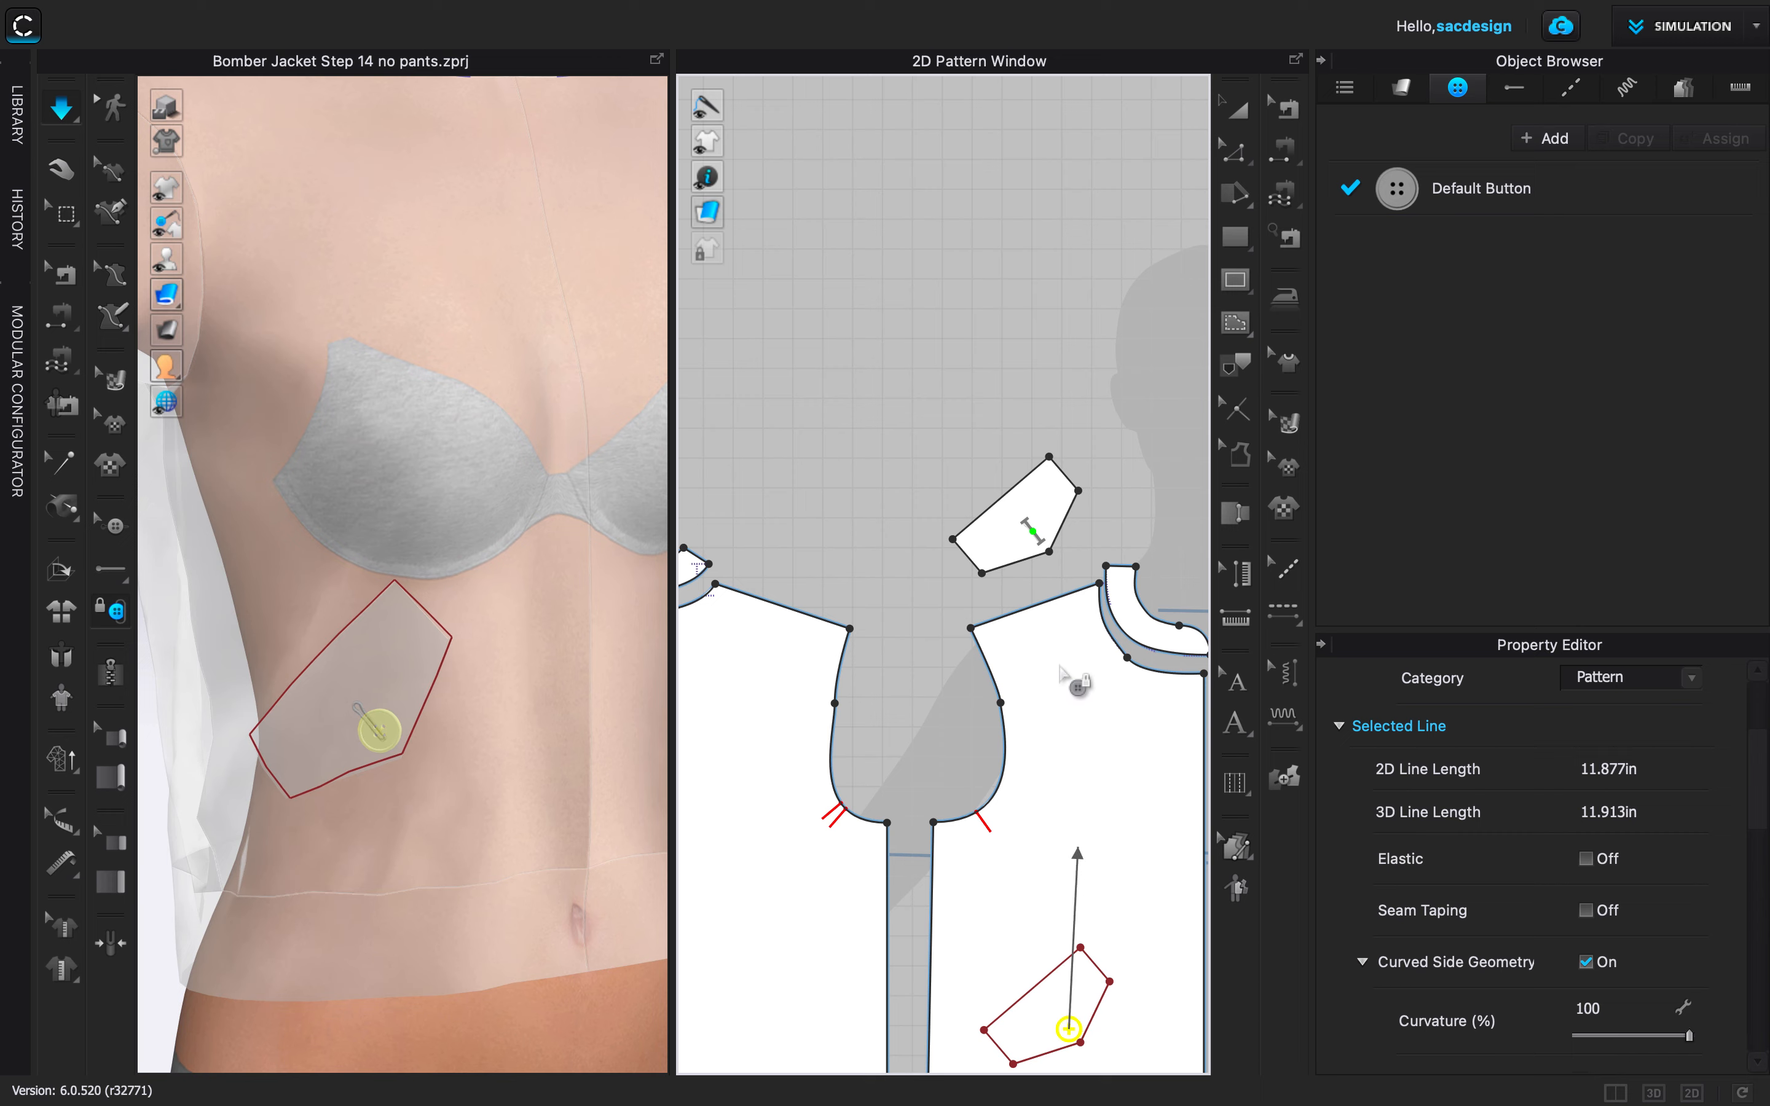
pyautogui.click(1032, 541)
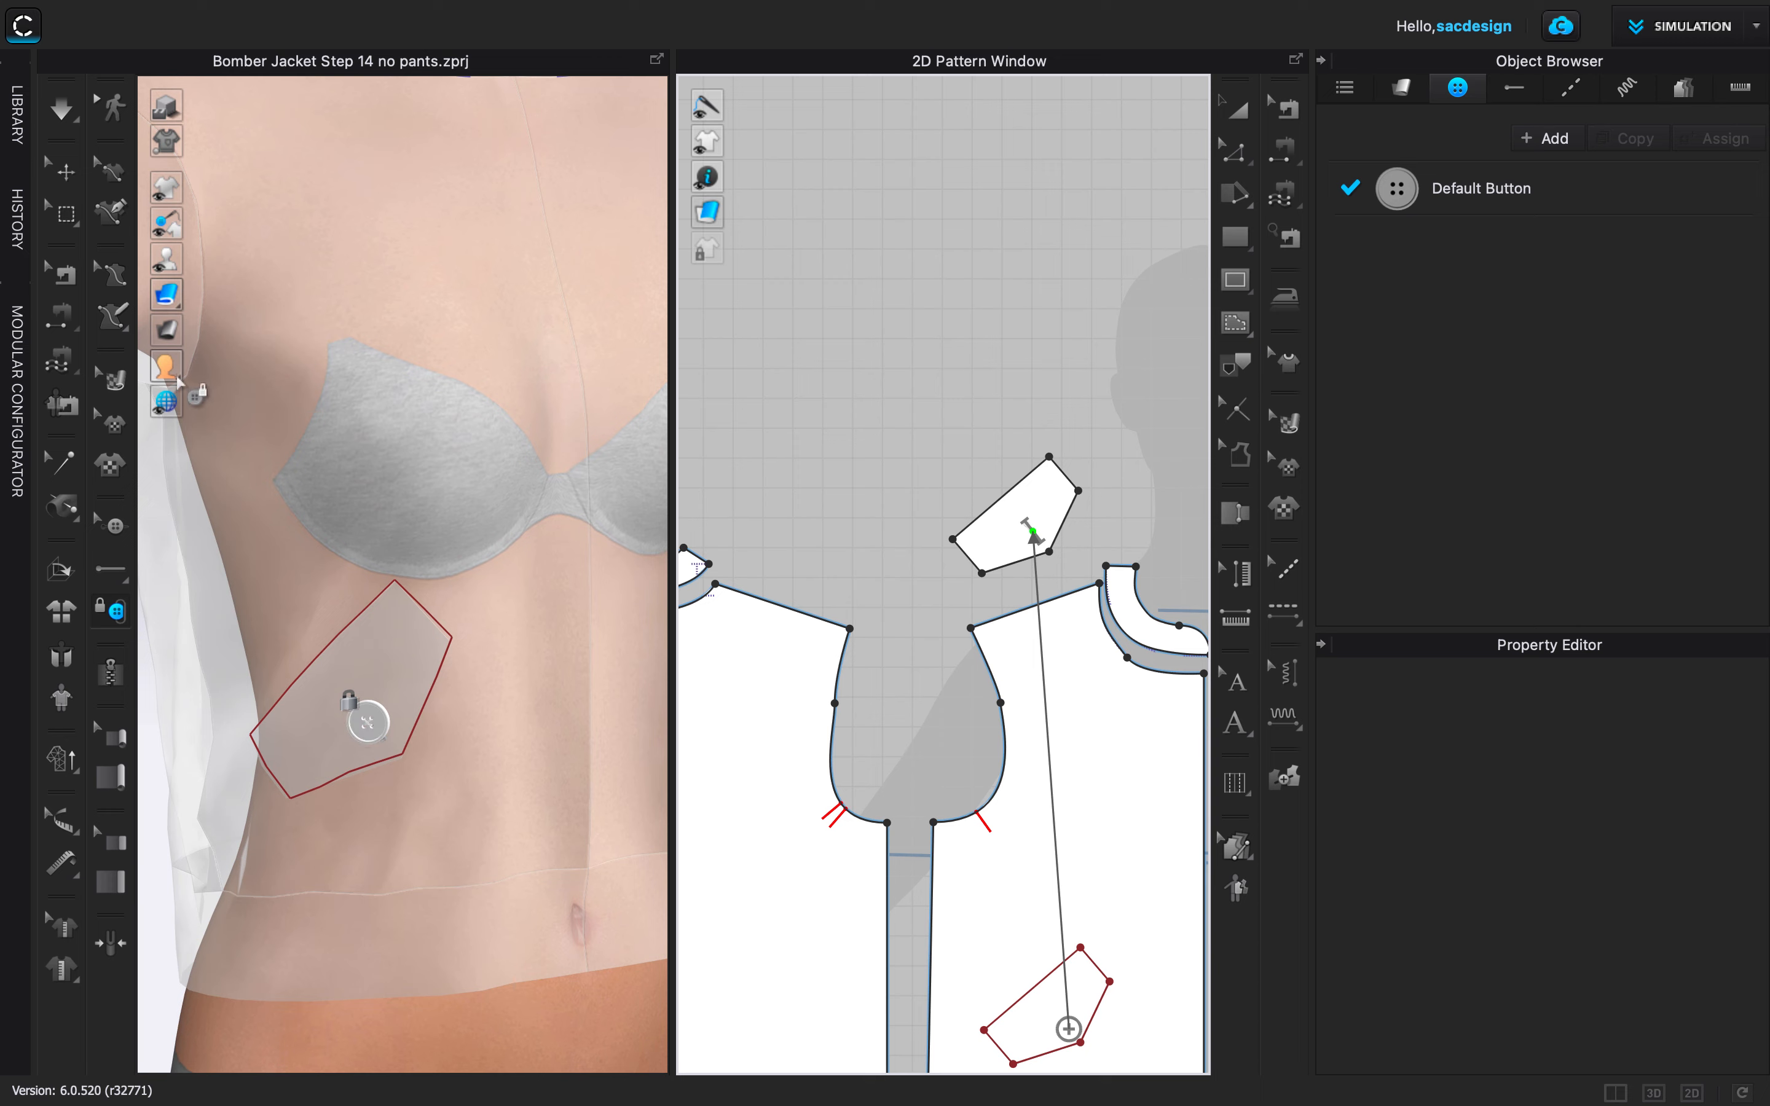
pyautogui.click(57, 112)
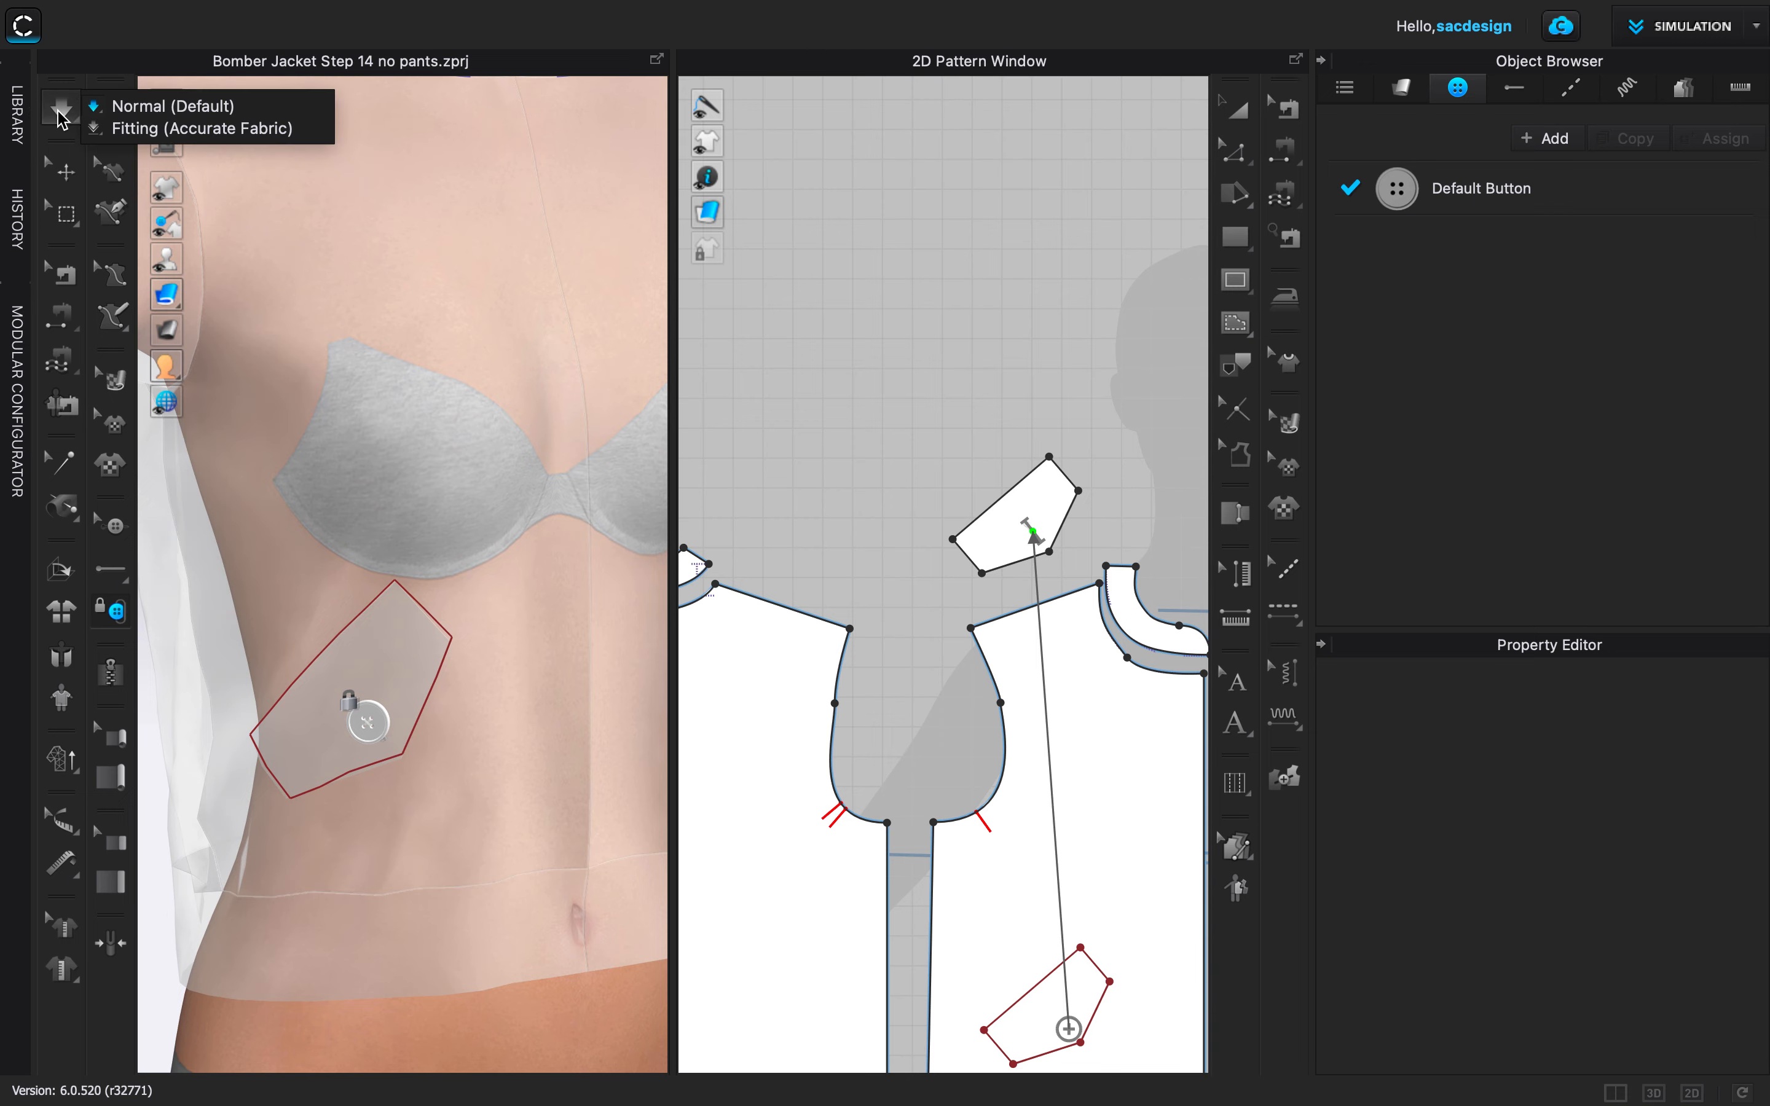
pyautogui.click(64, 115)
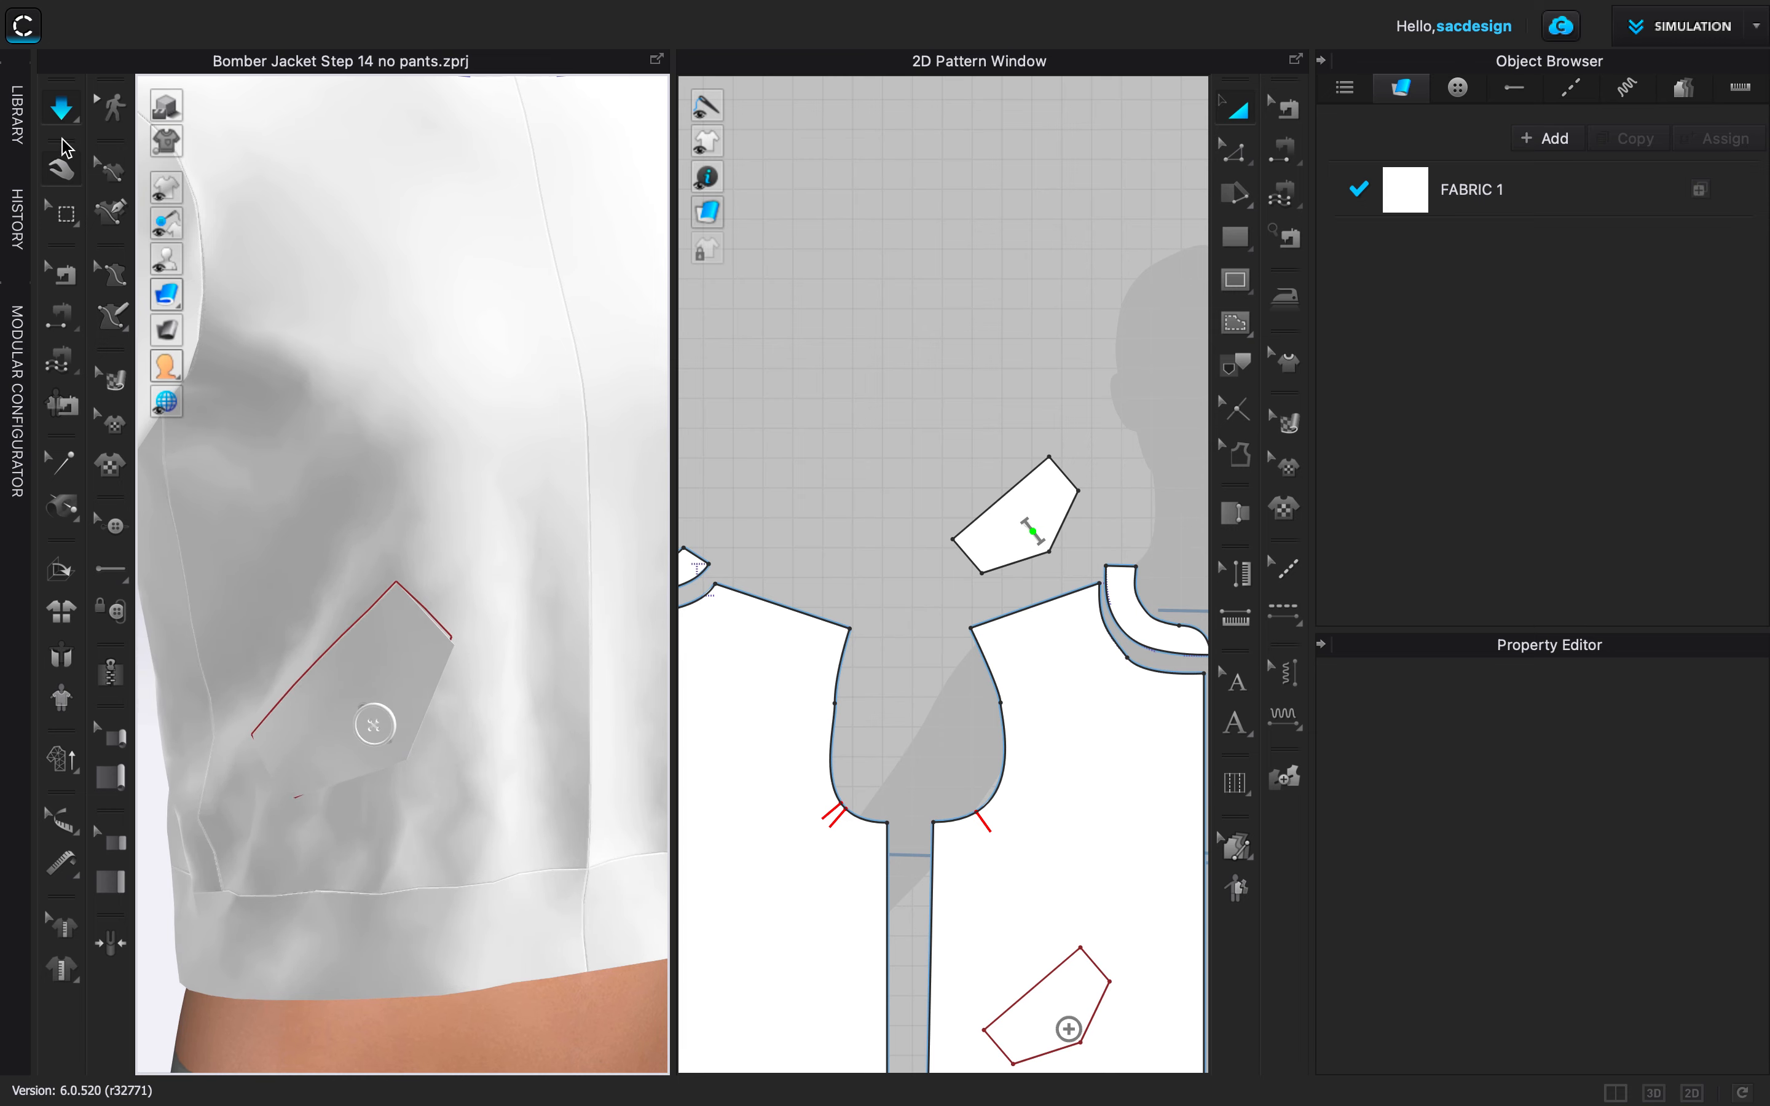
pyautogui.click(65, 115)
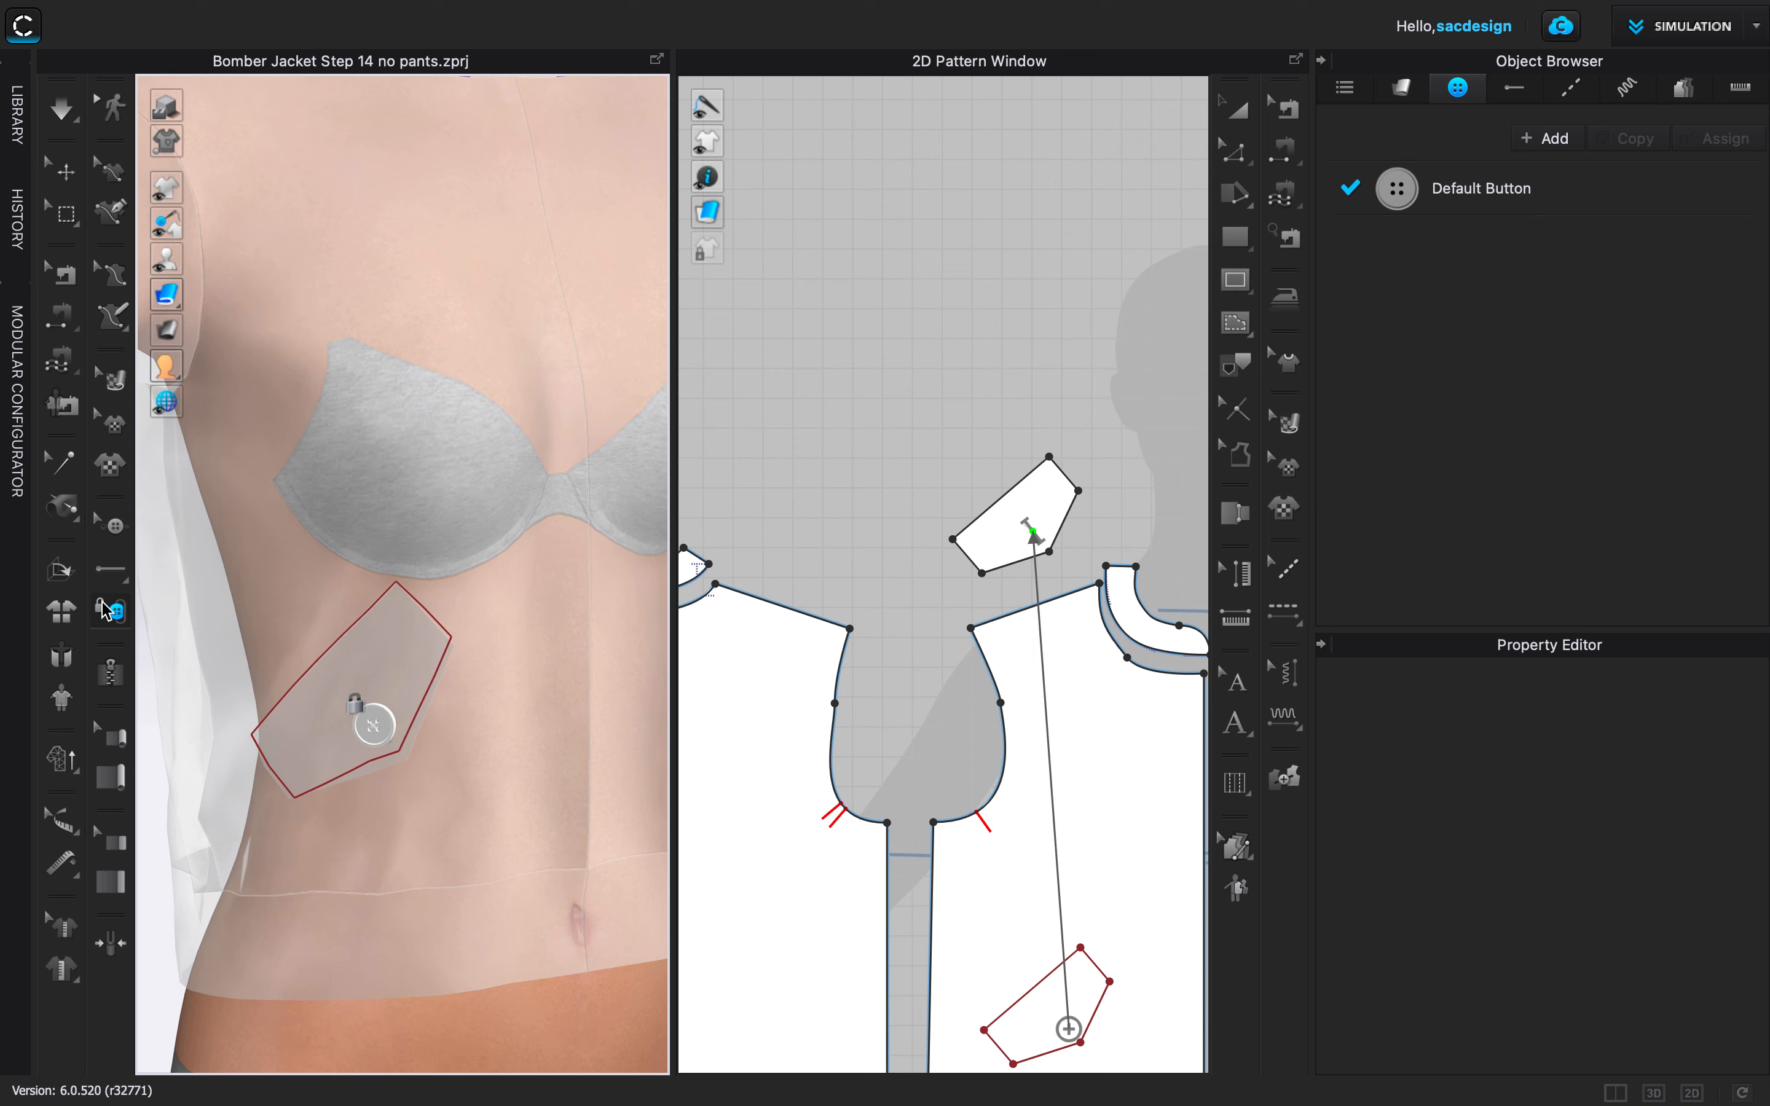
# Select the fastened button and its buttonhole with the Select/Move Button tool to view their properties.
pyautogui.click(106, 529)
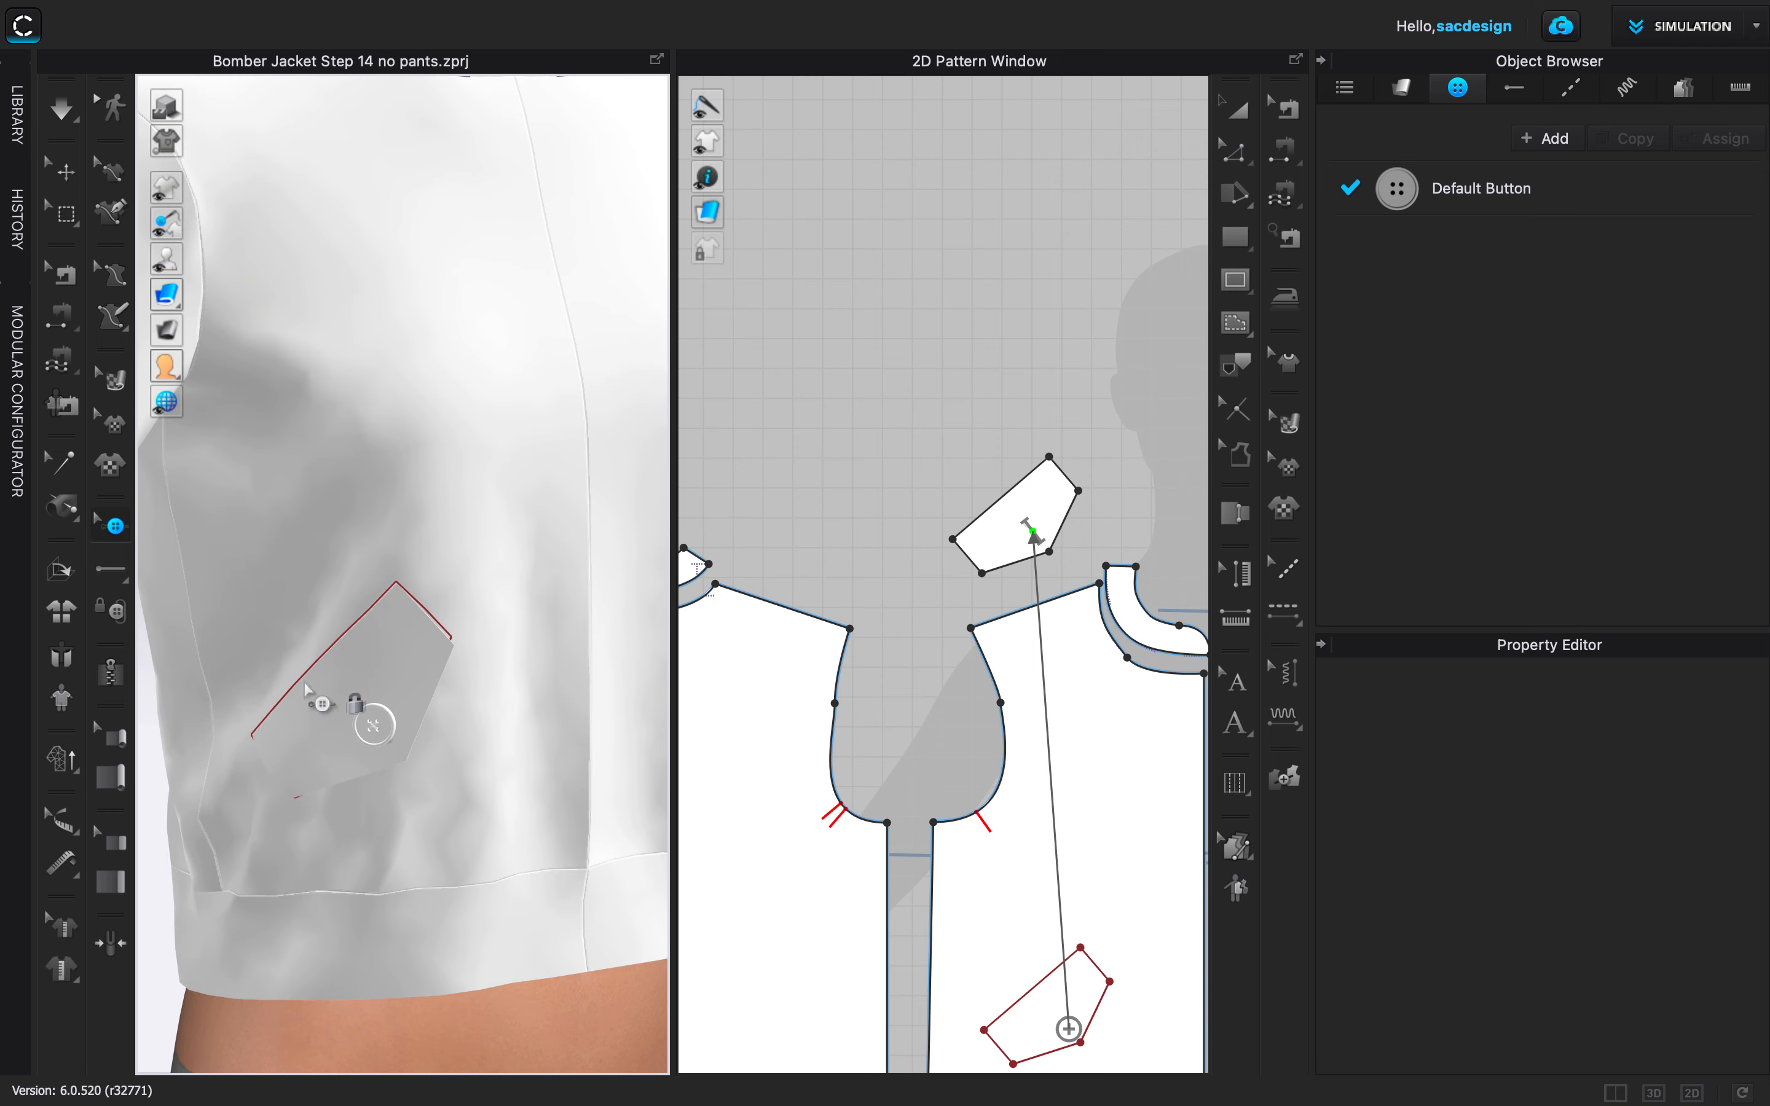
pyautogui.click(373, 726)
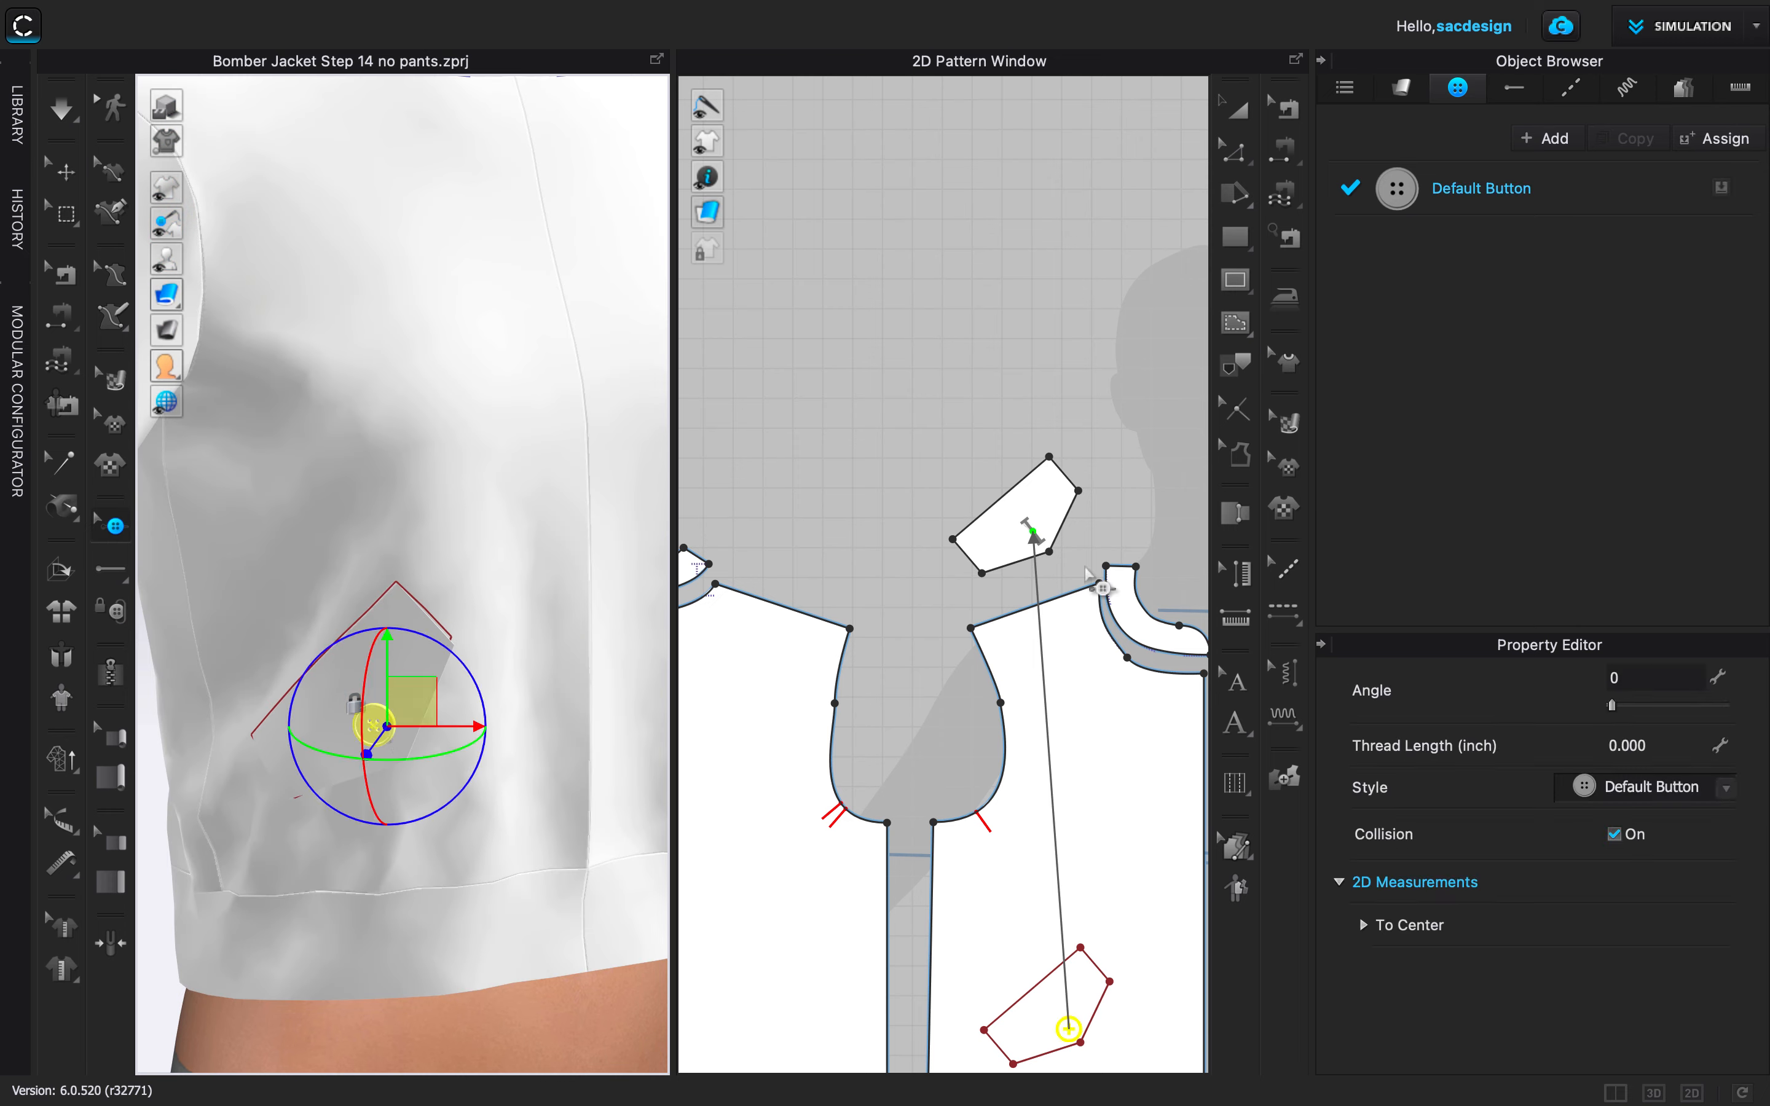
pyautogui.click(1032, 529)
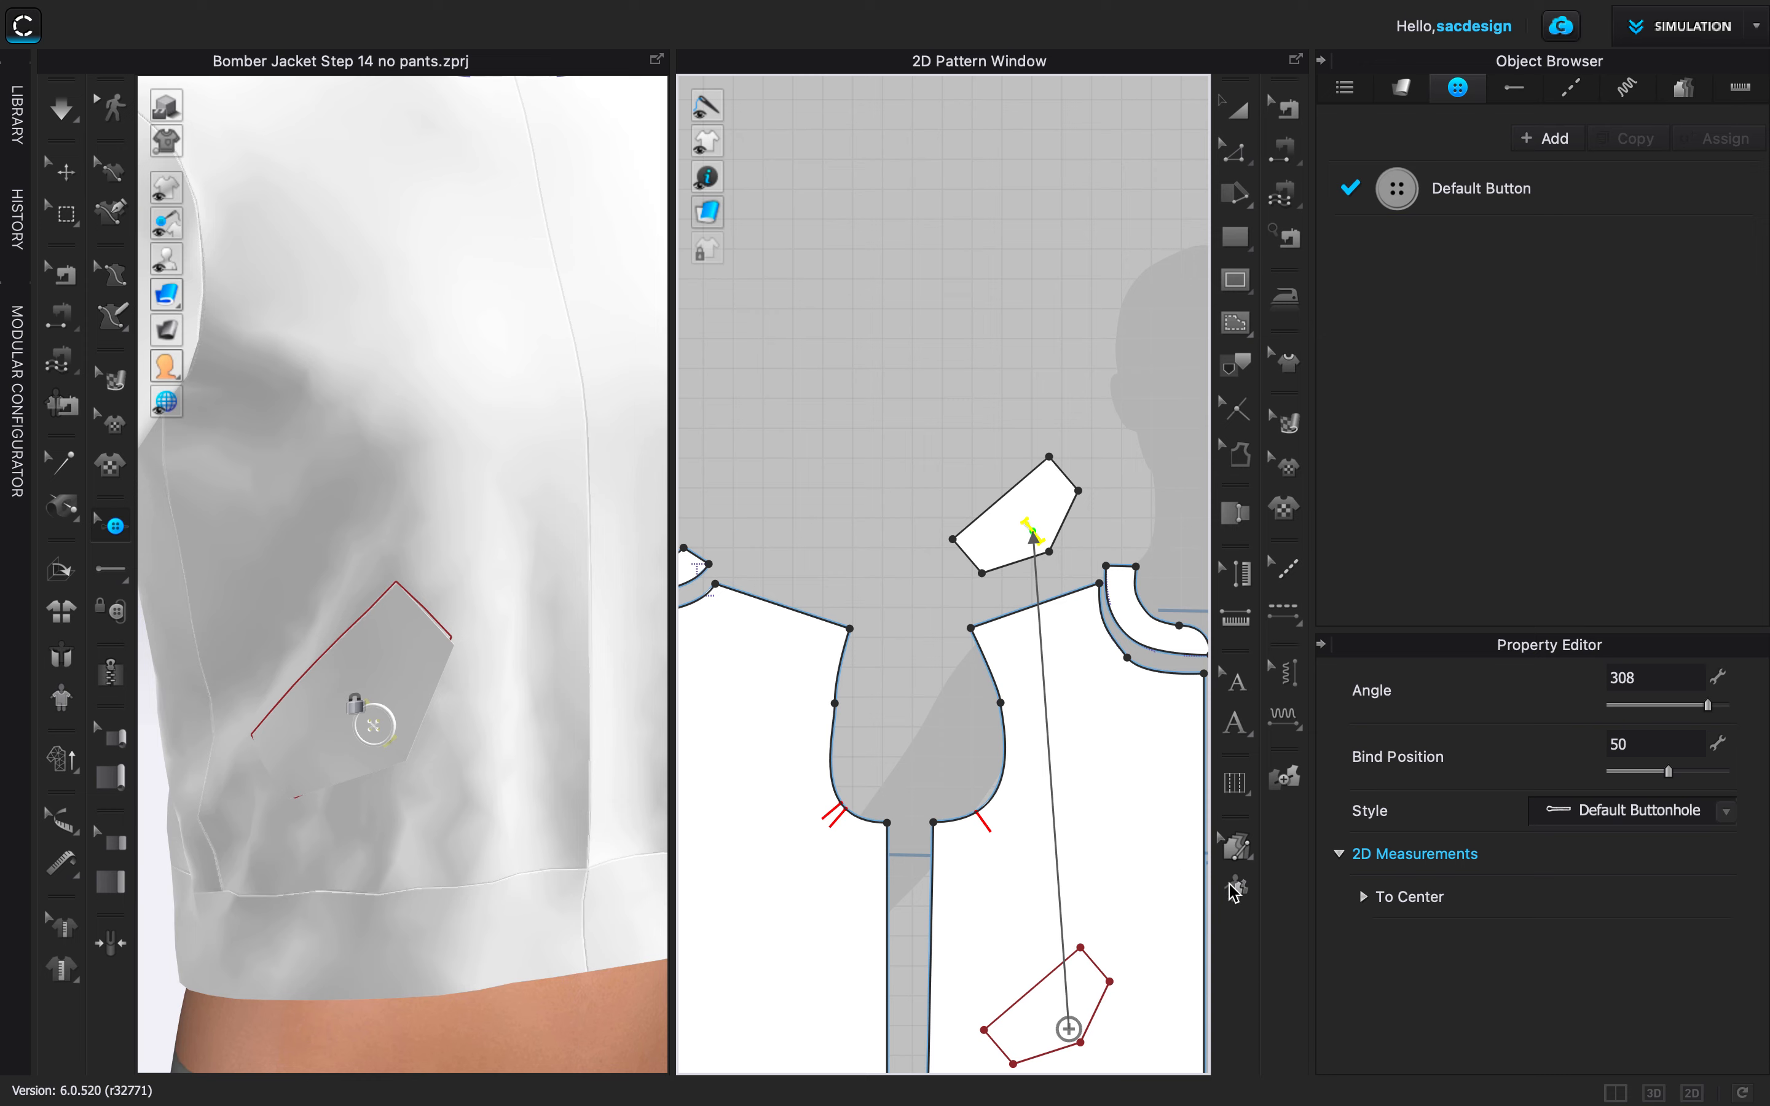
pyautogui.click(855, 474)
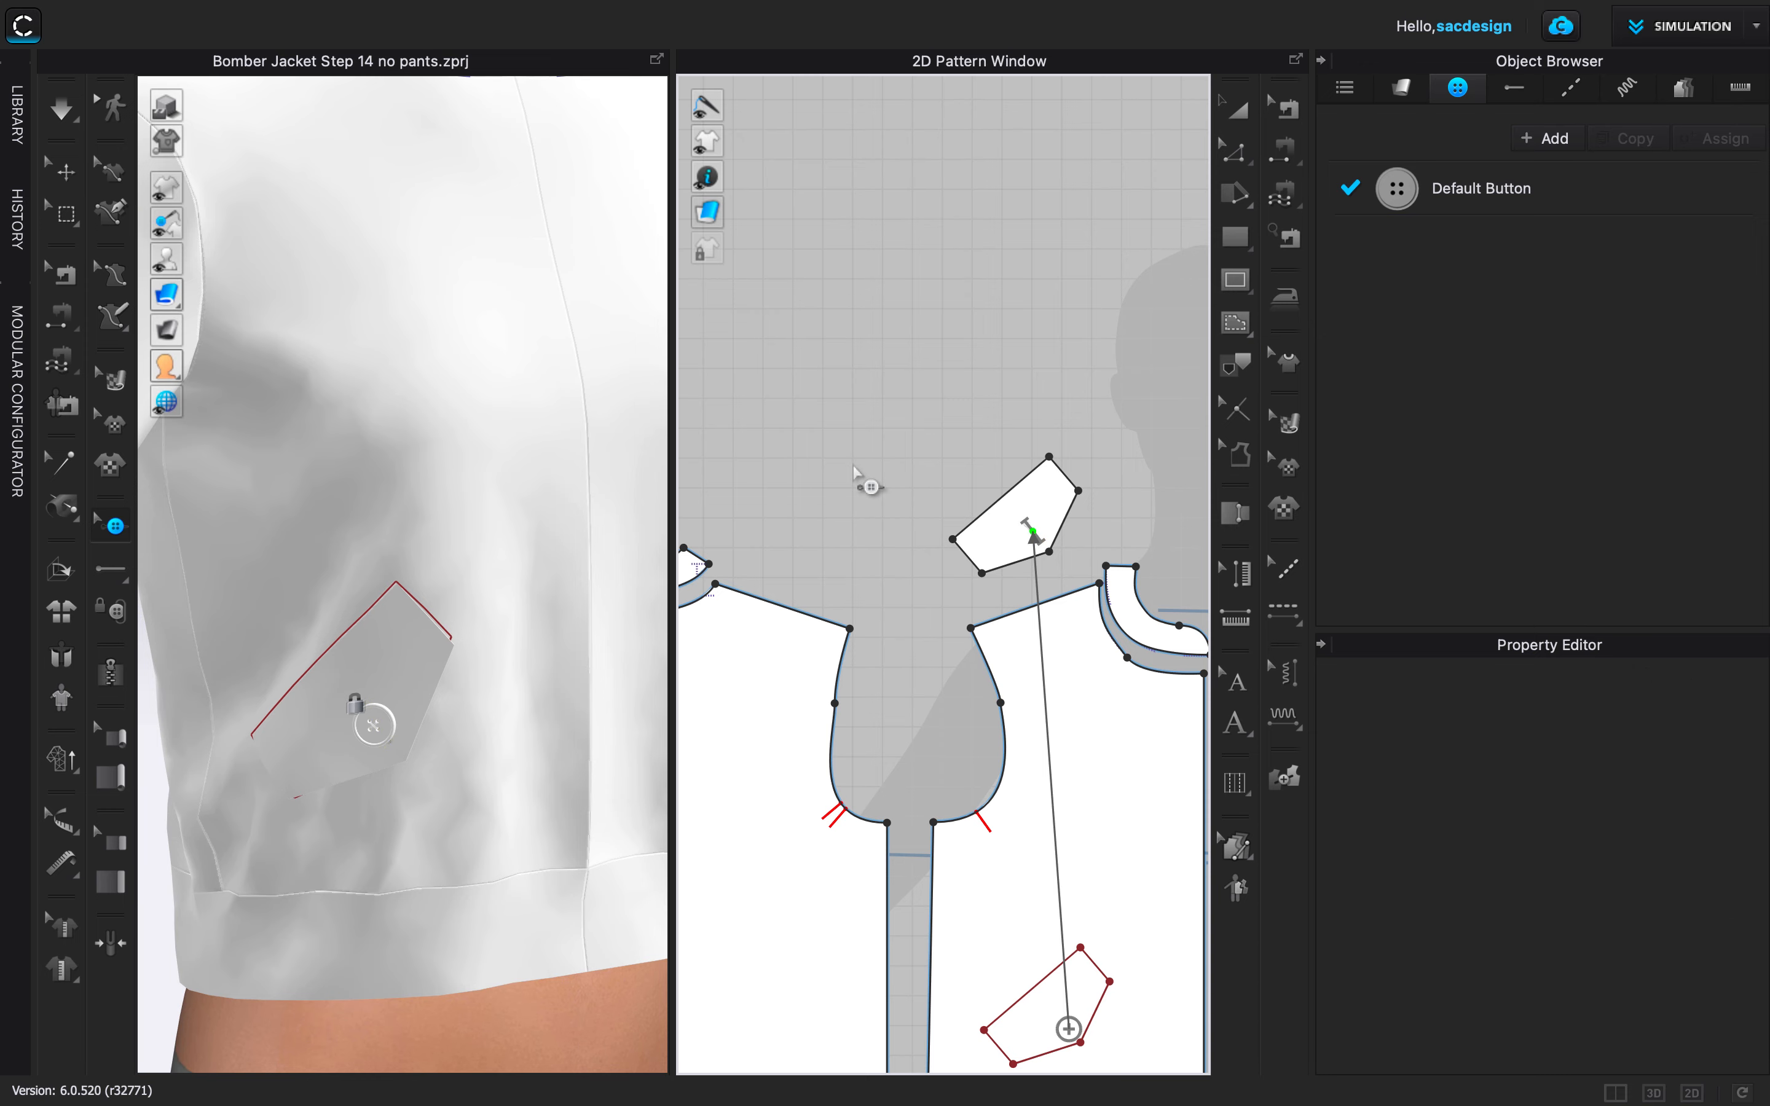
# Collapse the Object Browser and Property Editor to enlarge the 3D and 2D work areas.
pyautogui.scroll(-5, 855, 472)
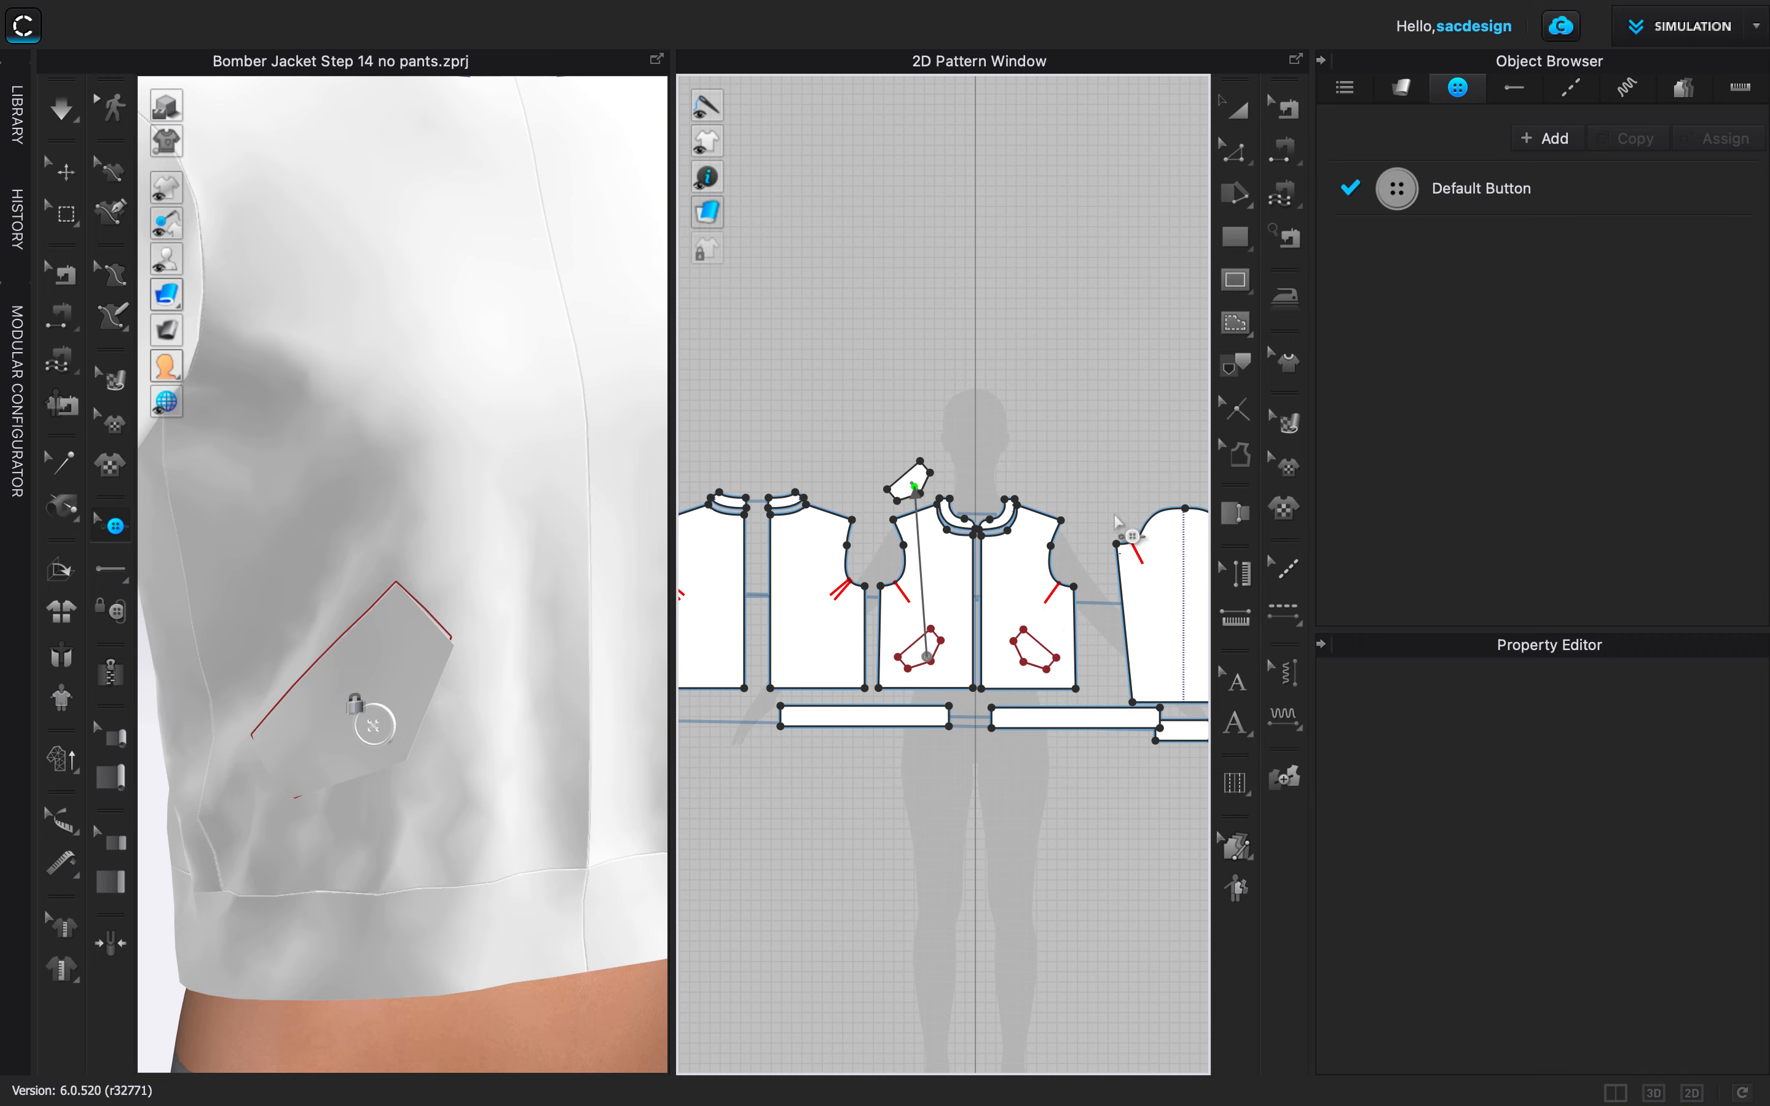
pyautogui.click(1320, 60)
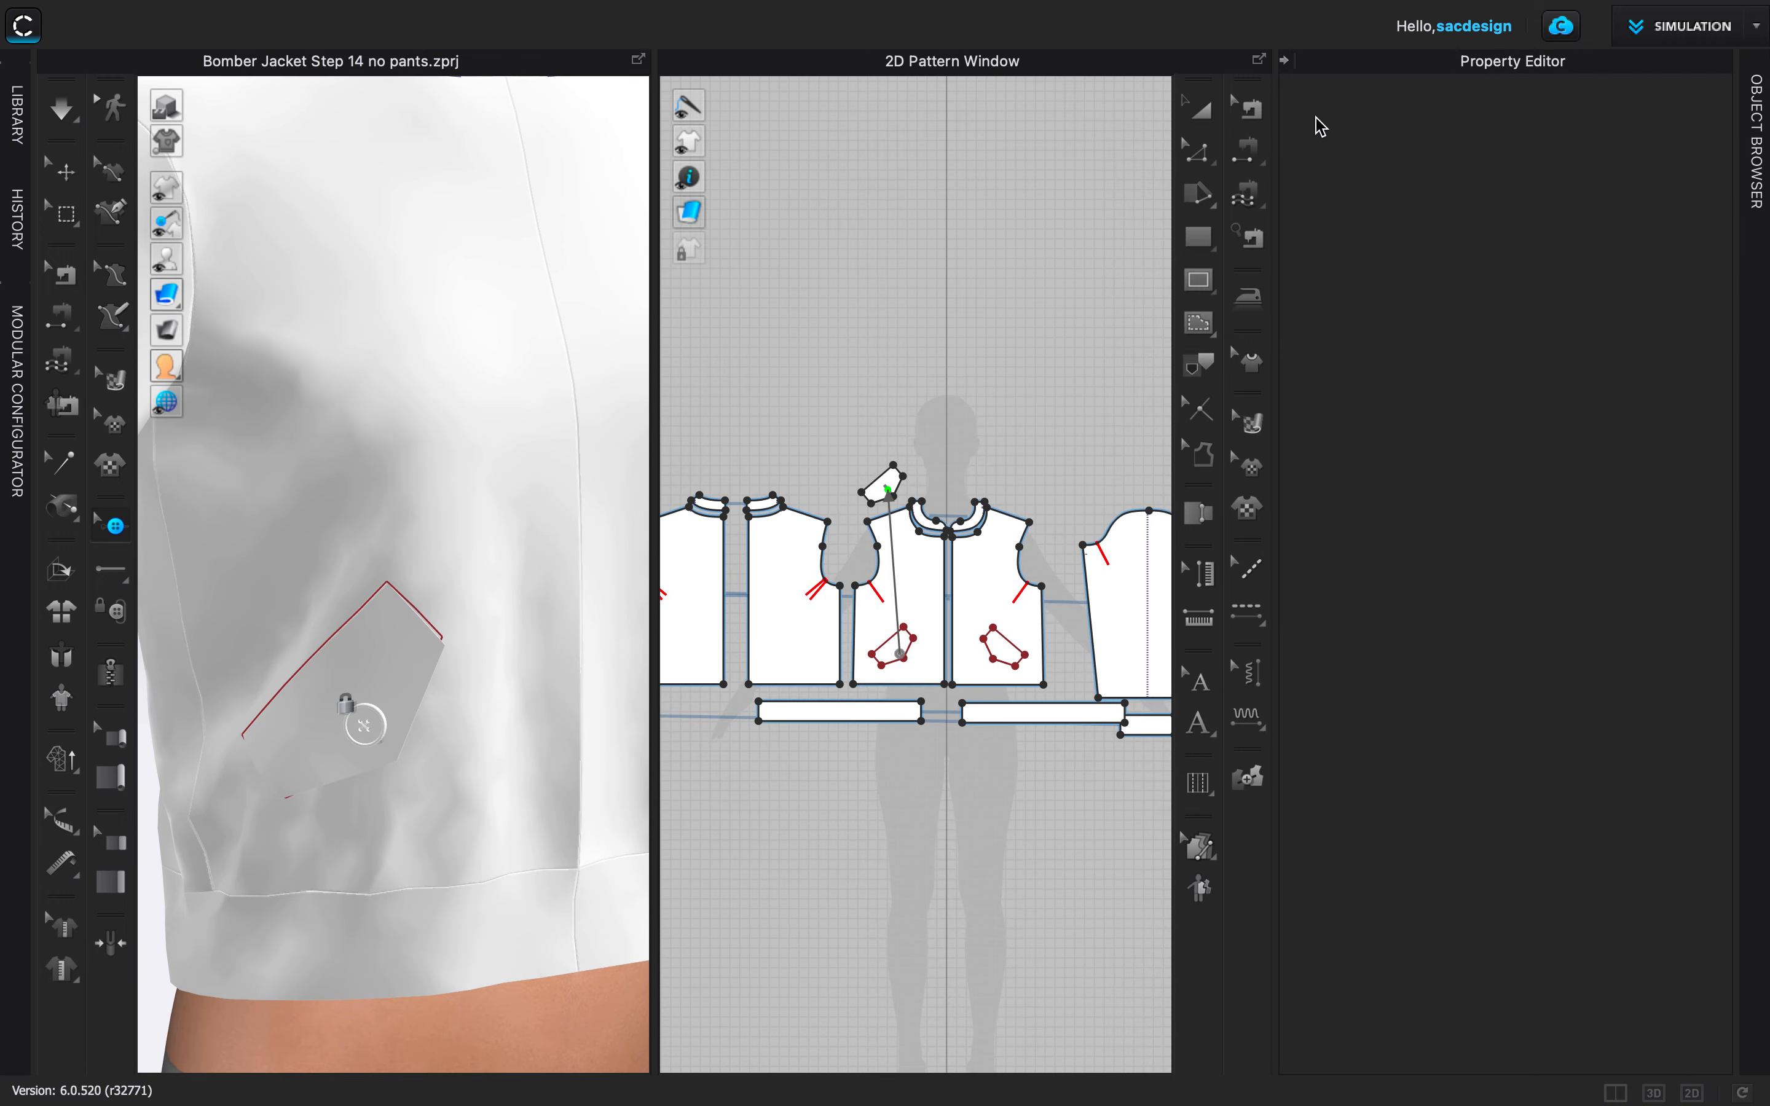
pyautogui.click(1286, 59)
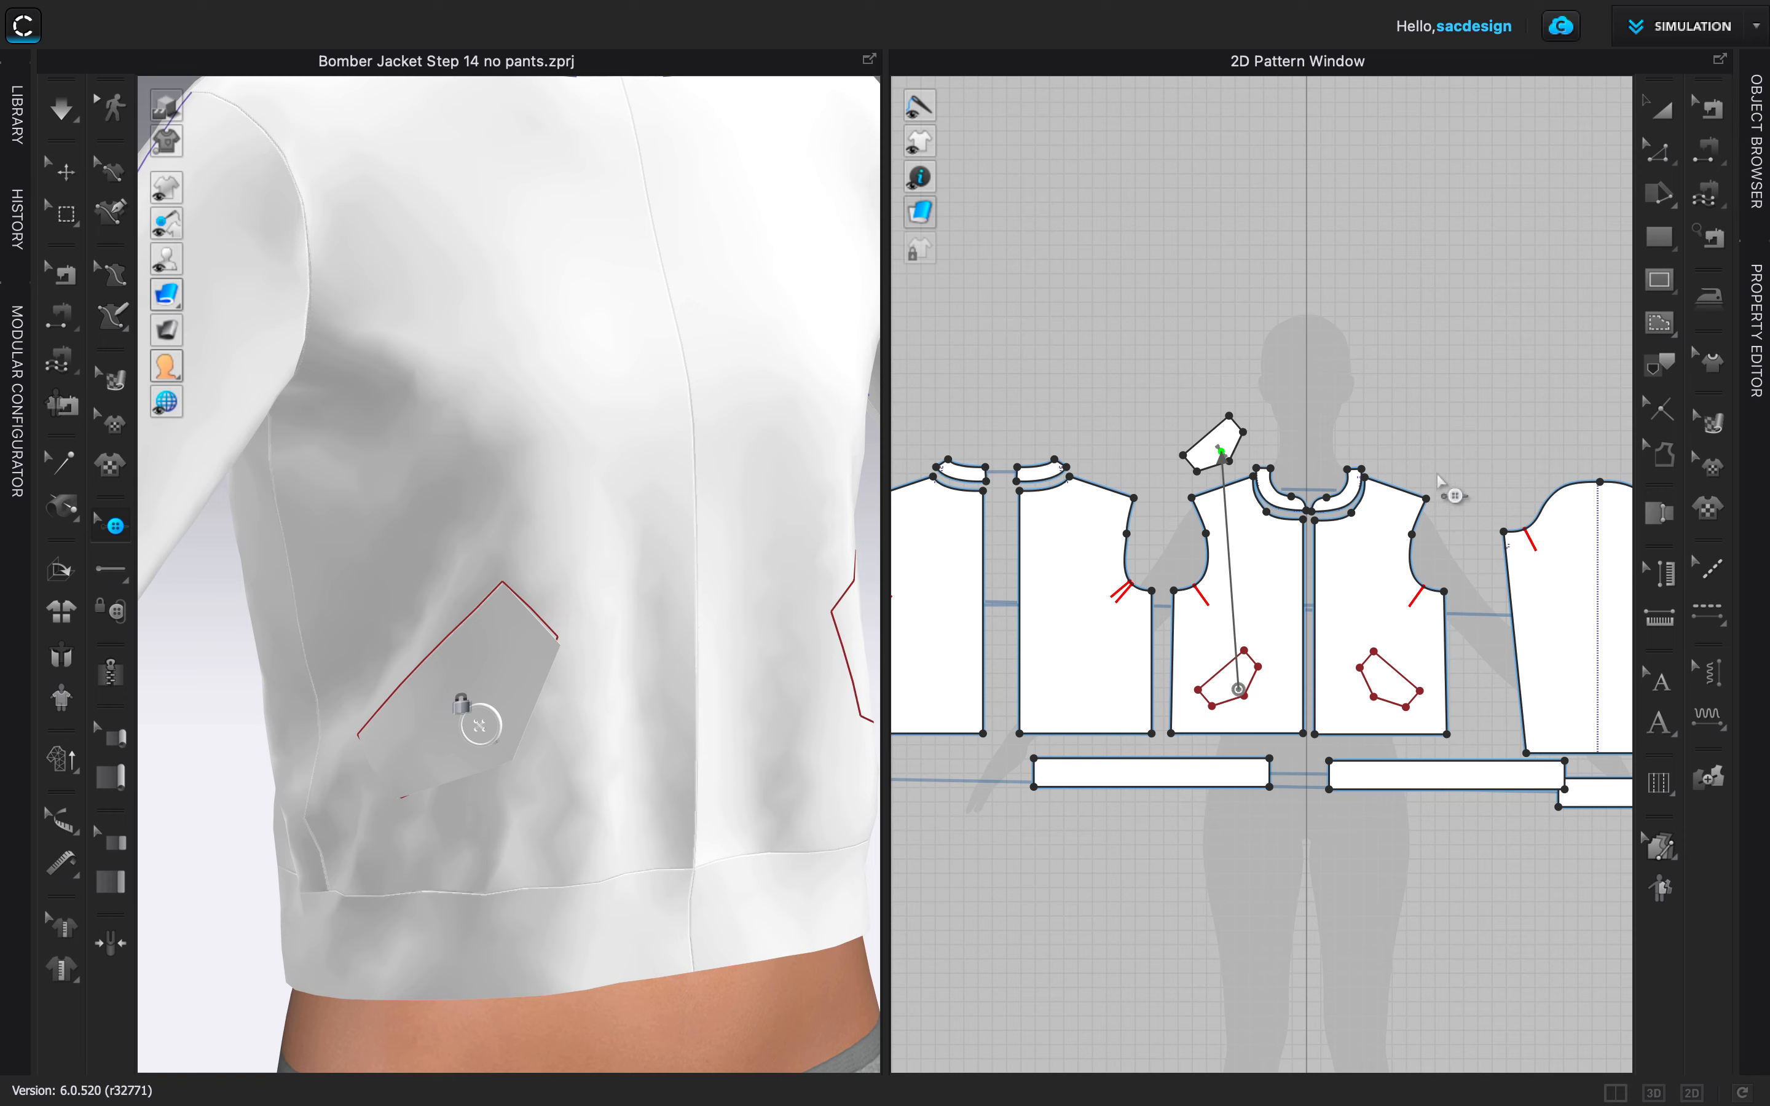
# Remove the linked editing between the two jacket front pieces.
pyautogui.click(1662, 110)
pyautogui.click(1305, 598)
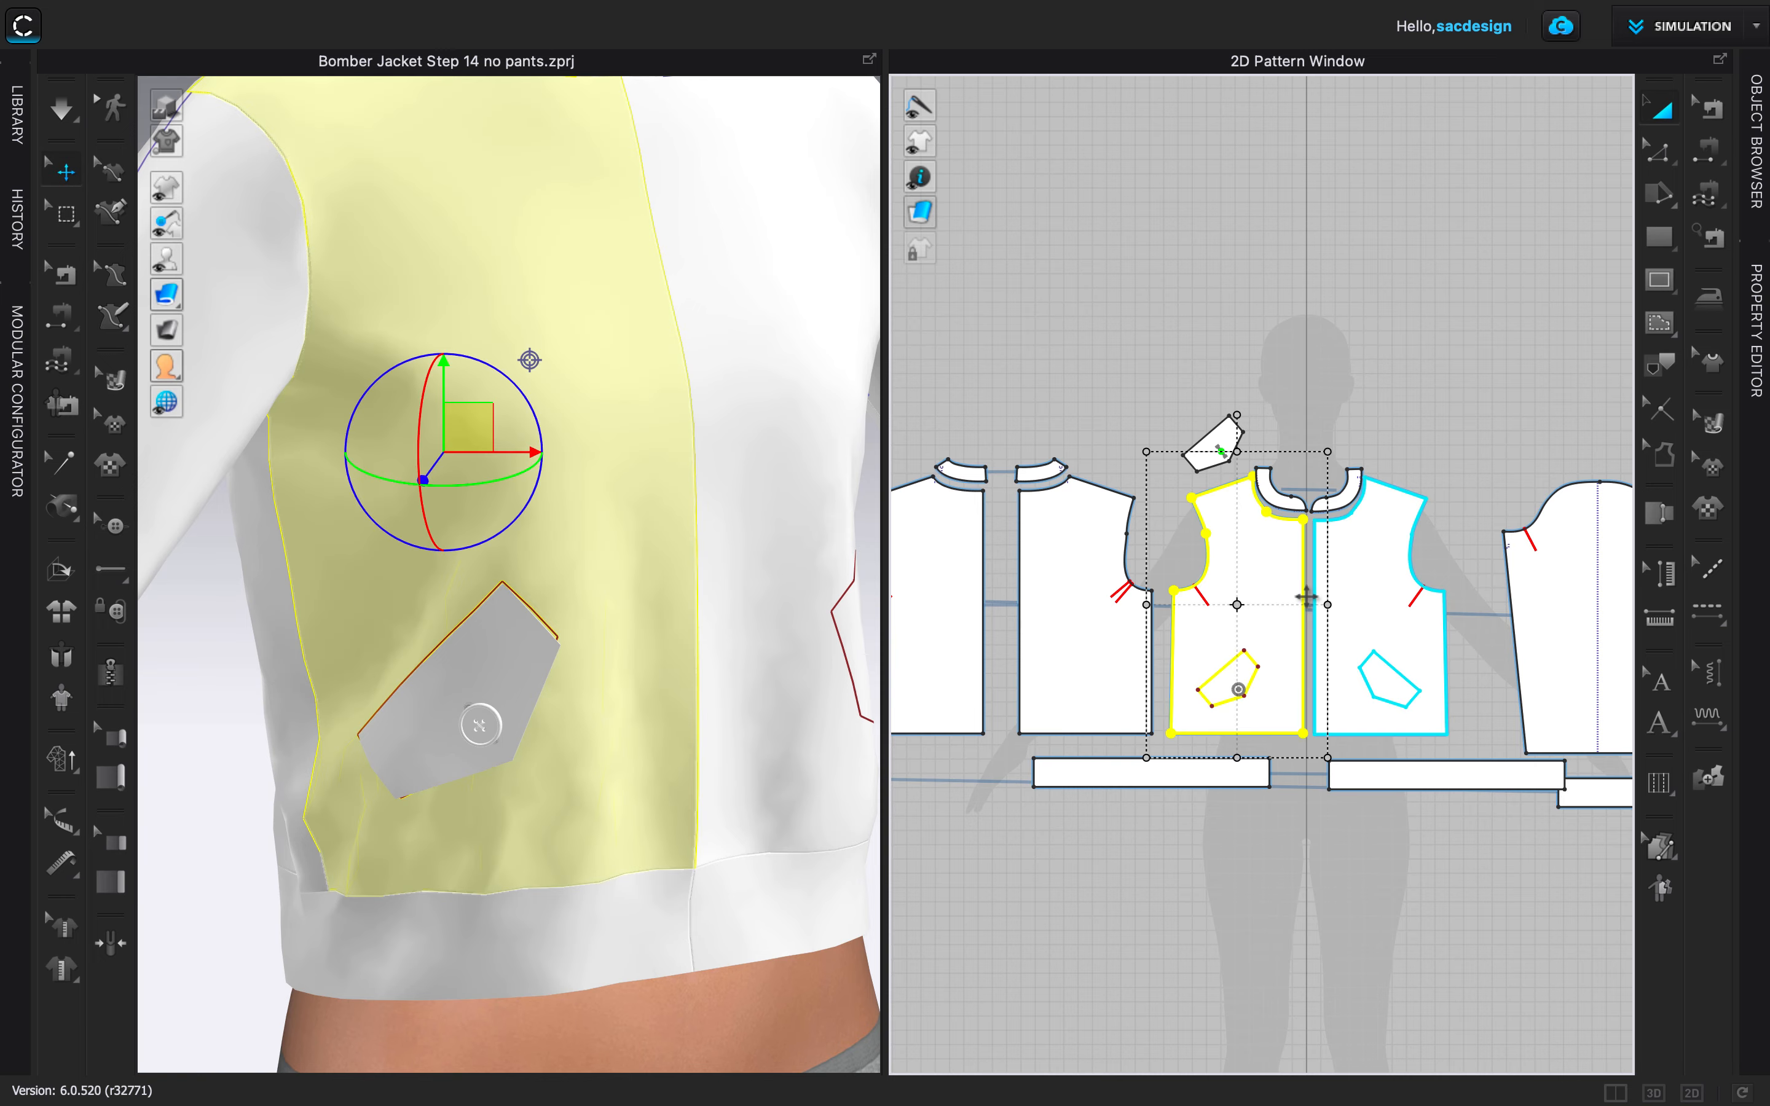
pyautogui.scroll(5, 1309, 600)
pyautogui.scroll(-3, 1313, 602)
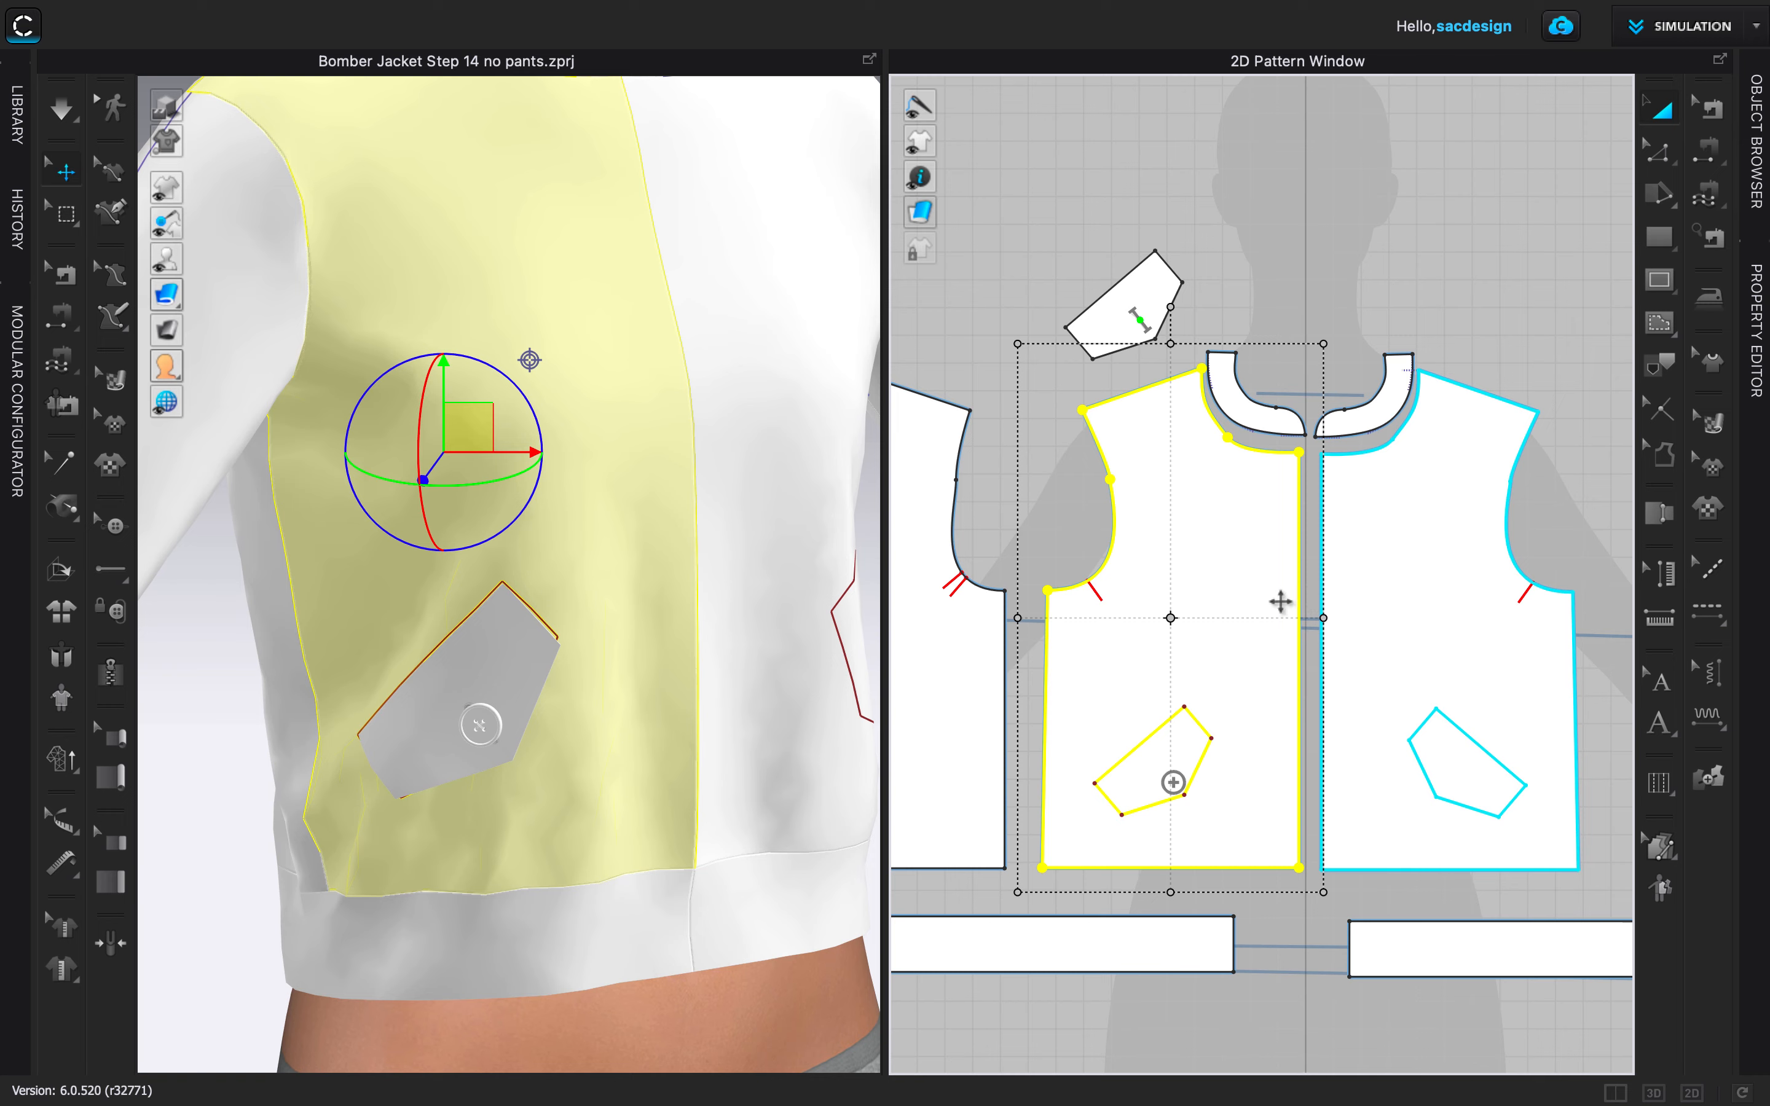
pyautogui.click(1330, 577)
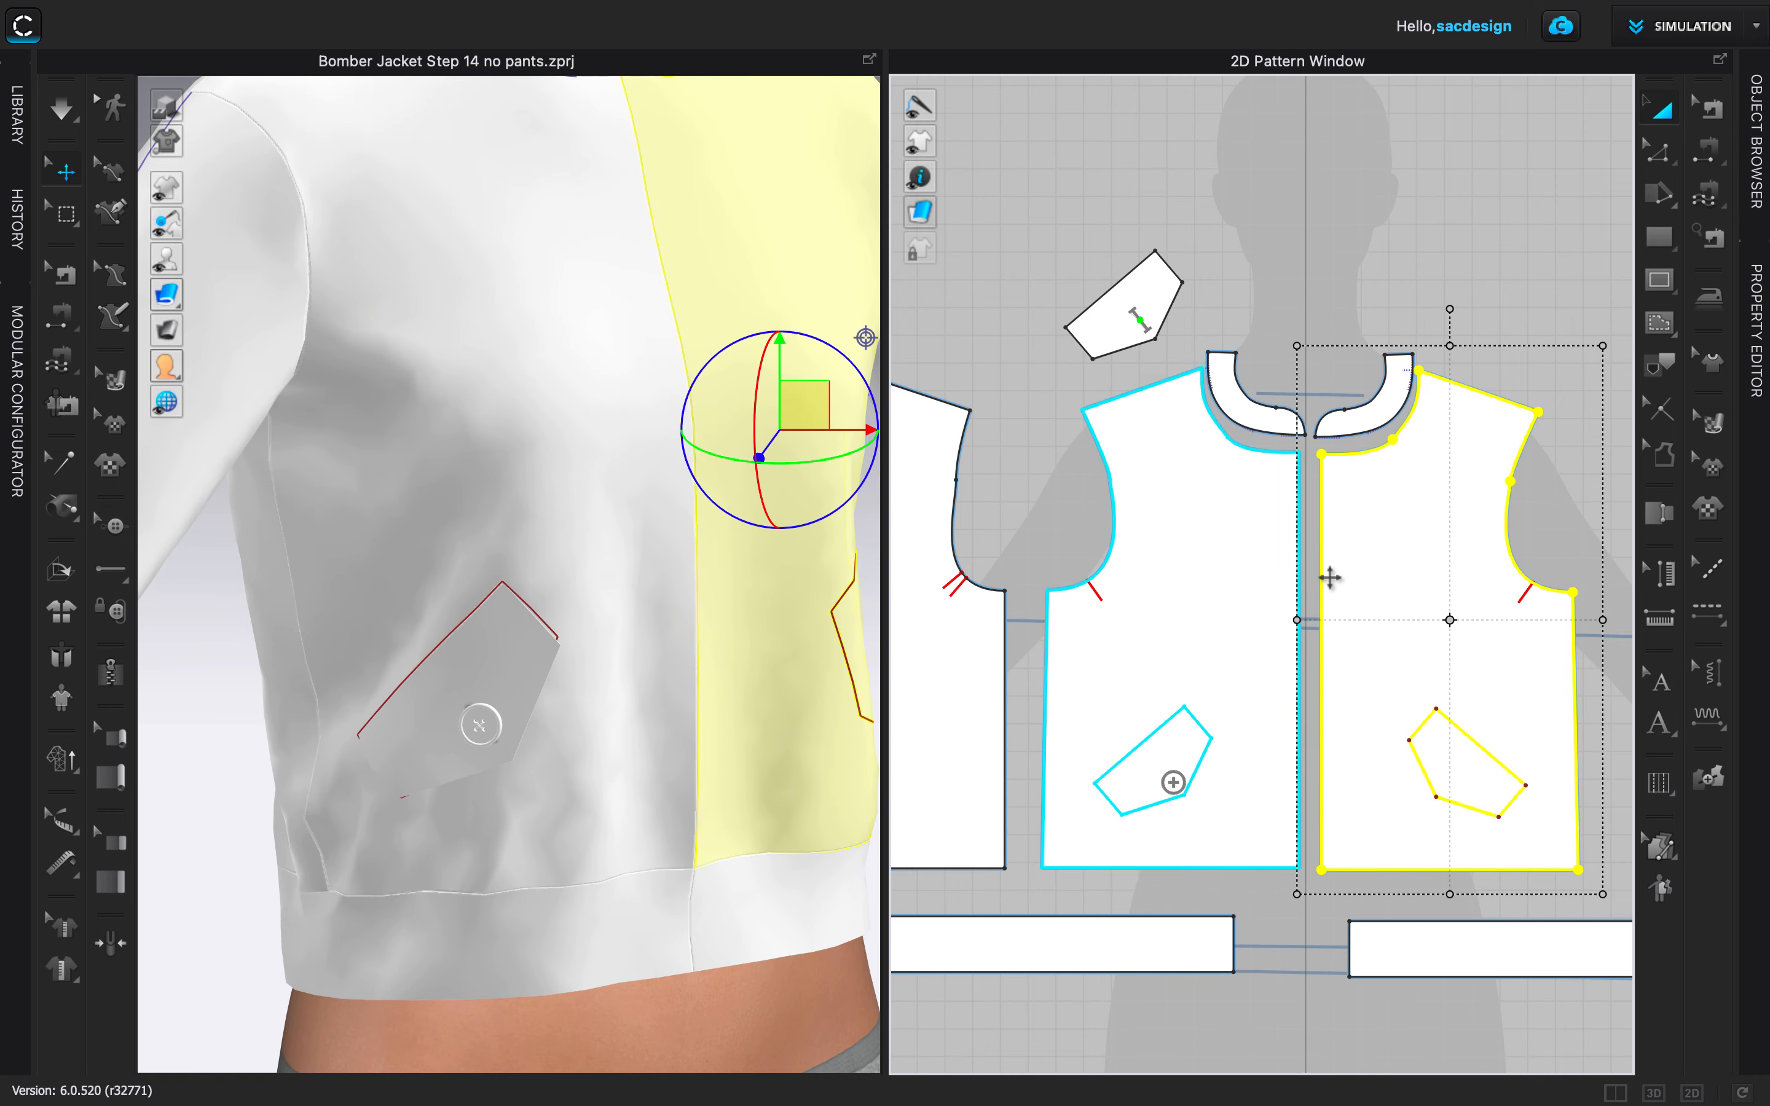
pyautogui.click(1290, 561)
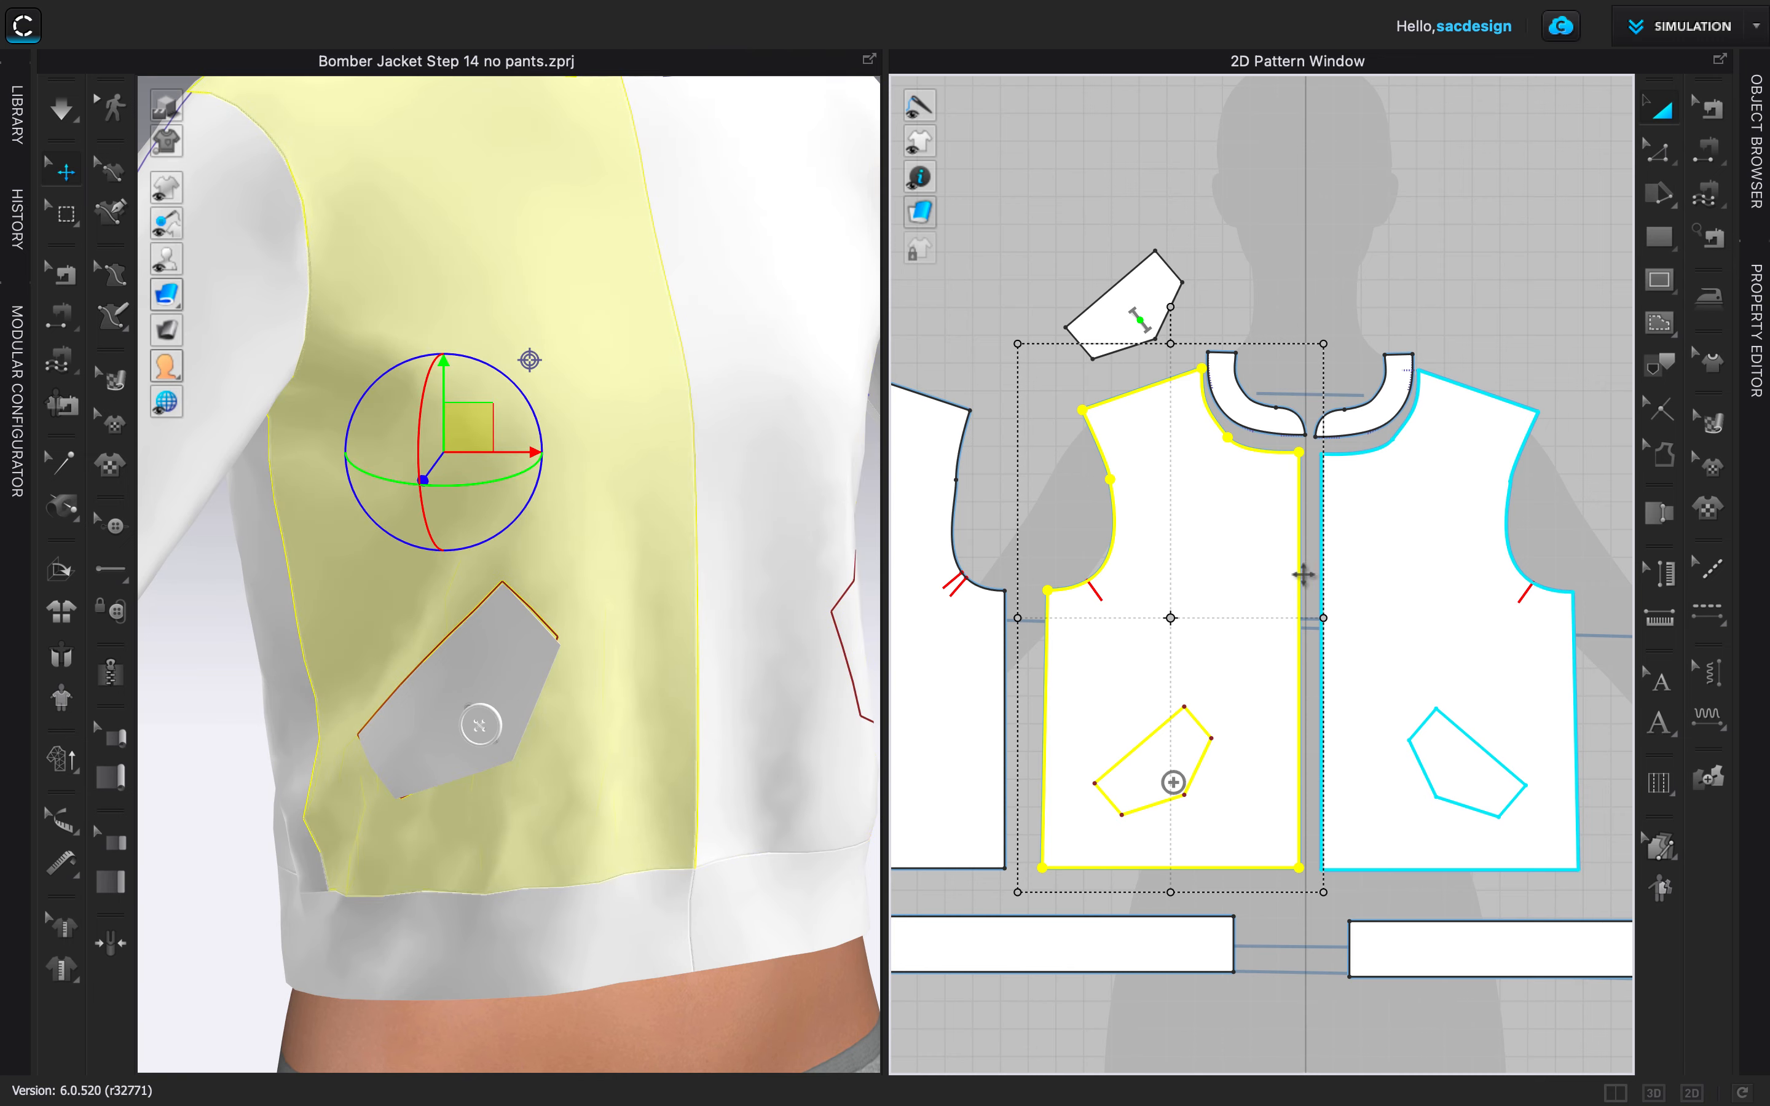
pyautogui.rightClick(1299, 574)
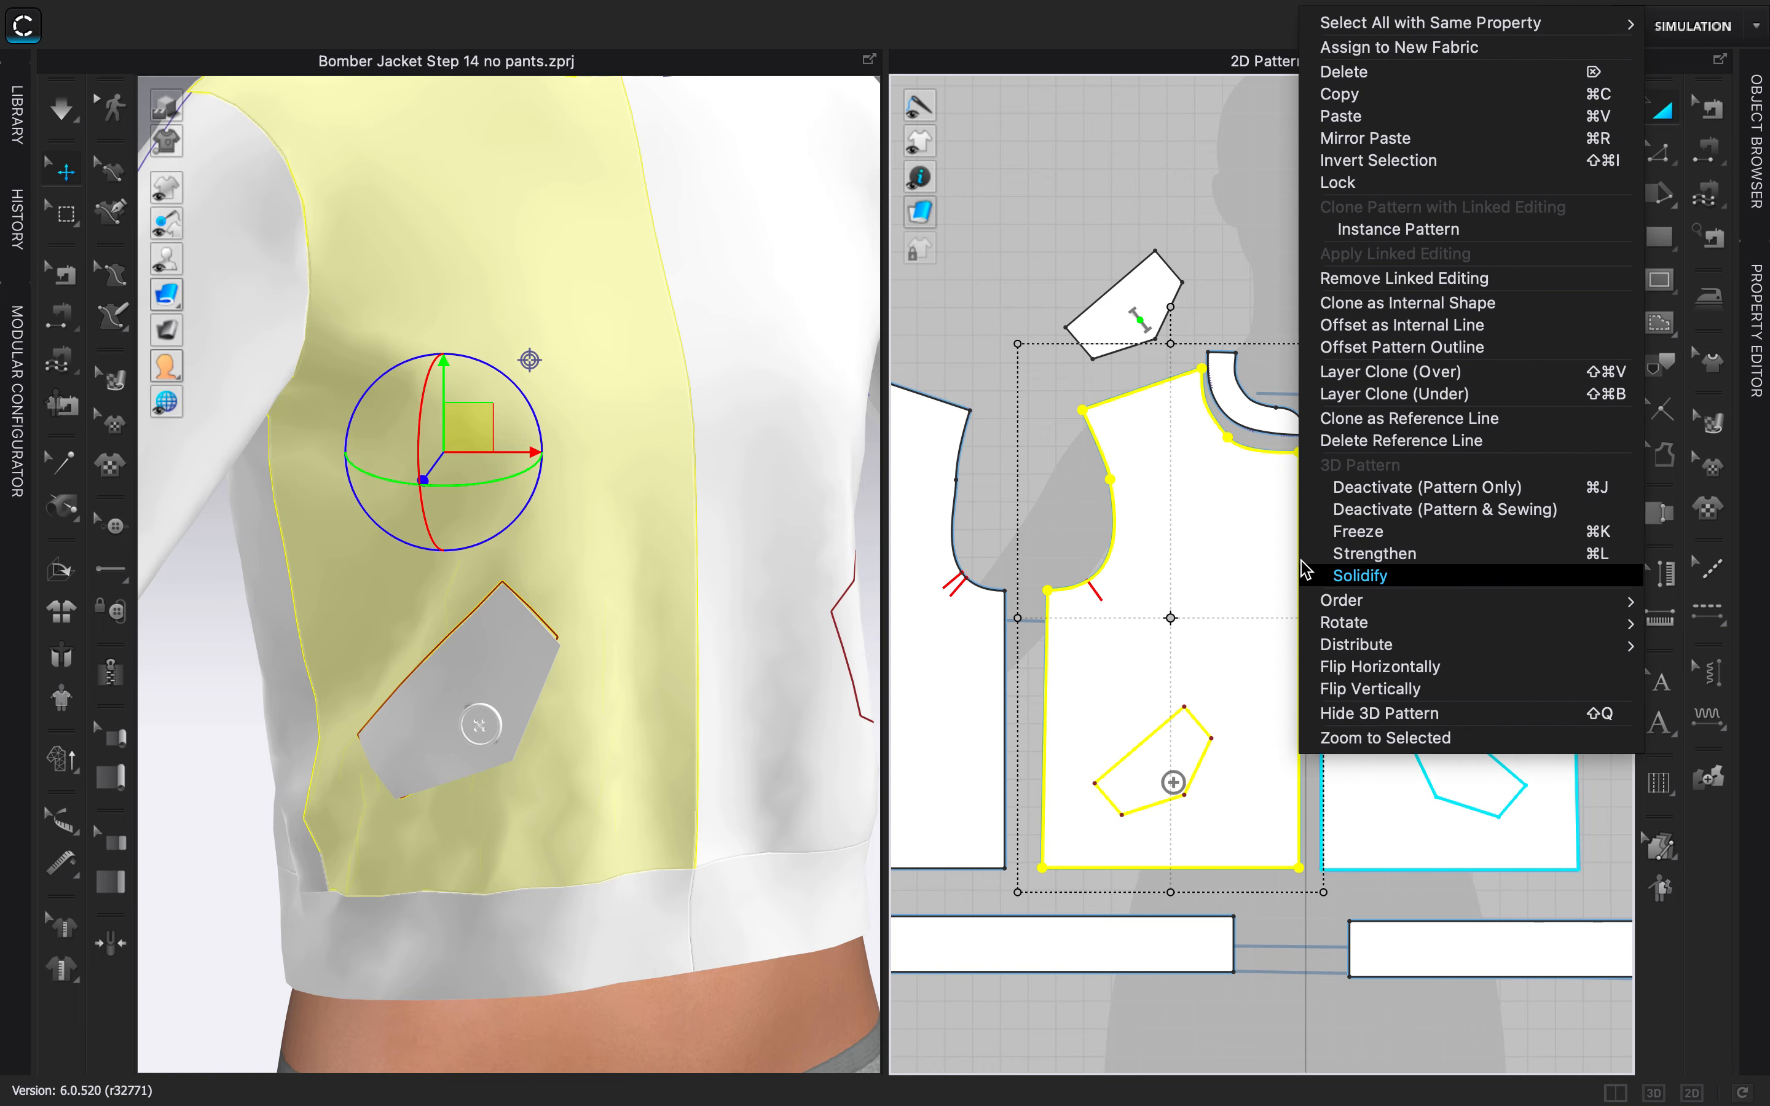
pyautogui.click(1409, 283)
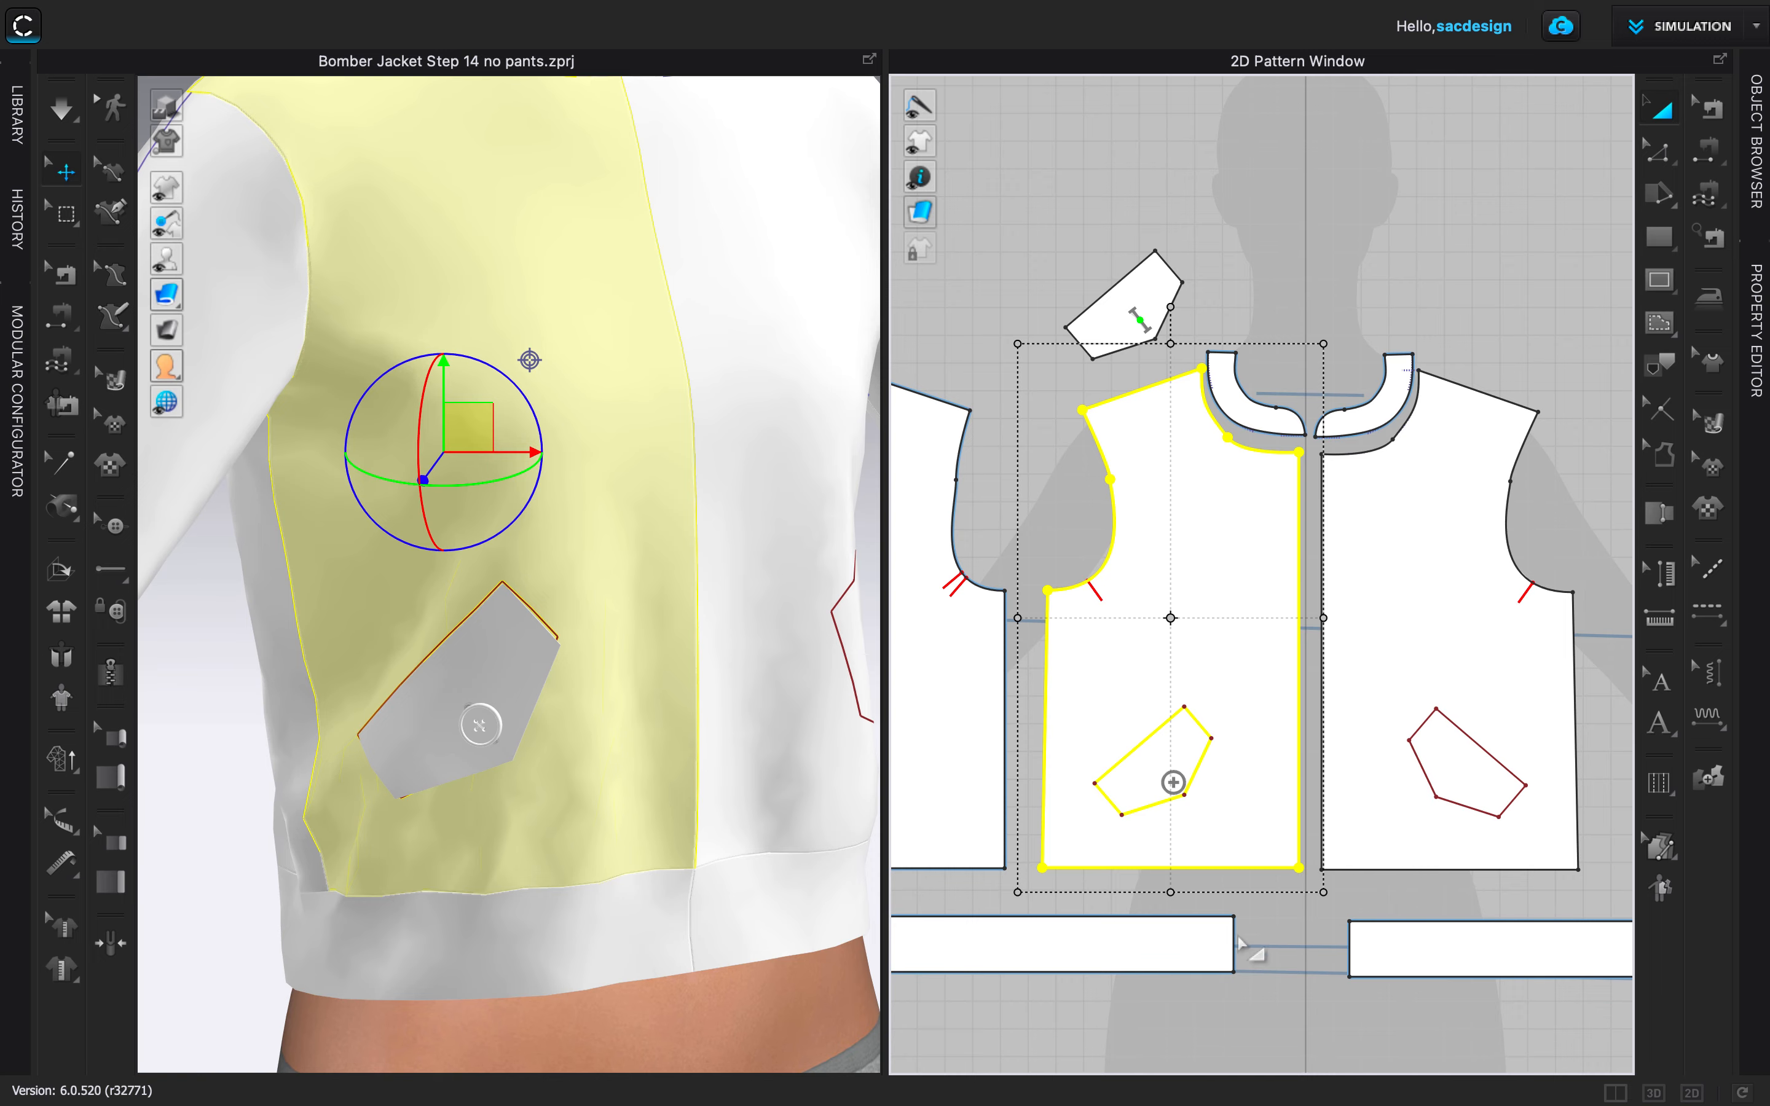
# Remove the linked editing from the front waistband pieces.
pyautogui.click(1216, 960)
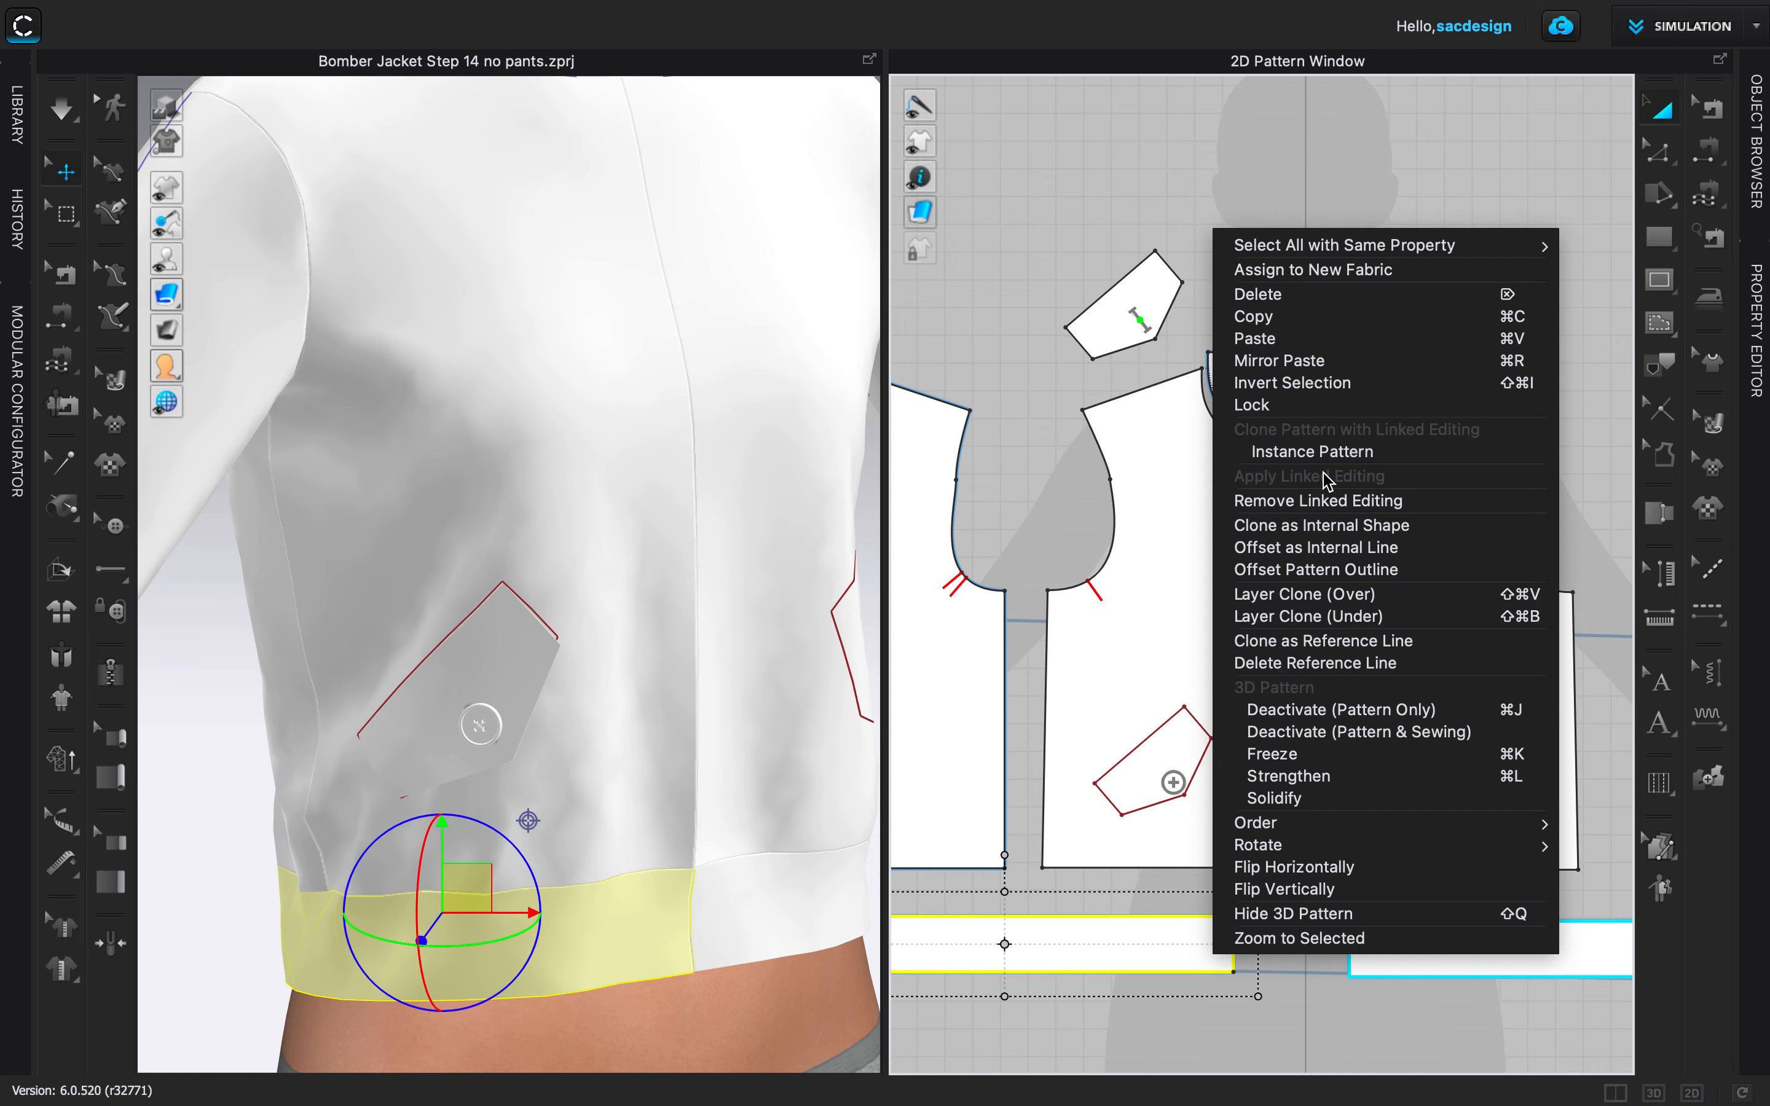
pyautogui.click(1321, 500)
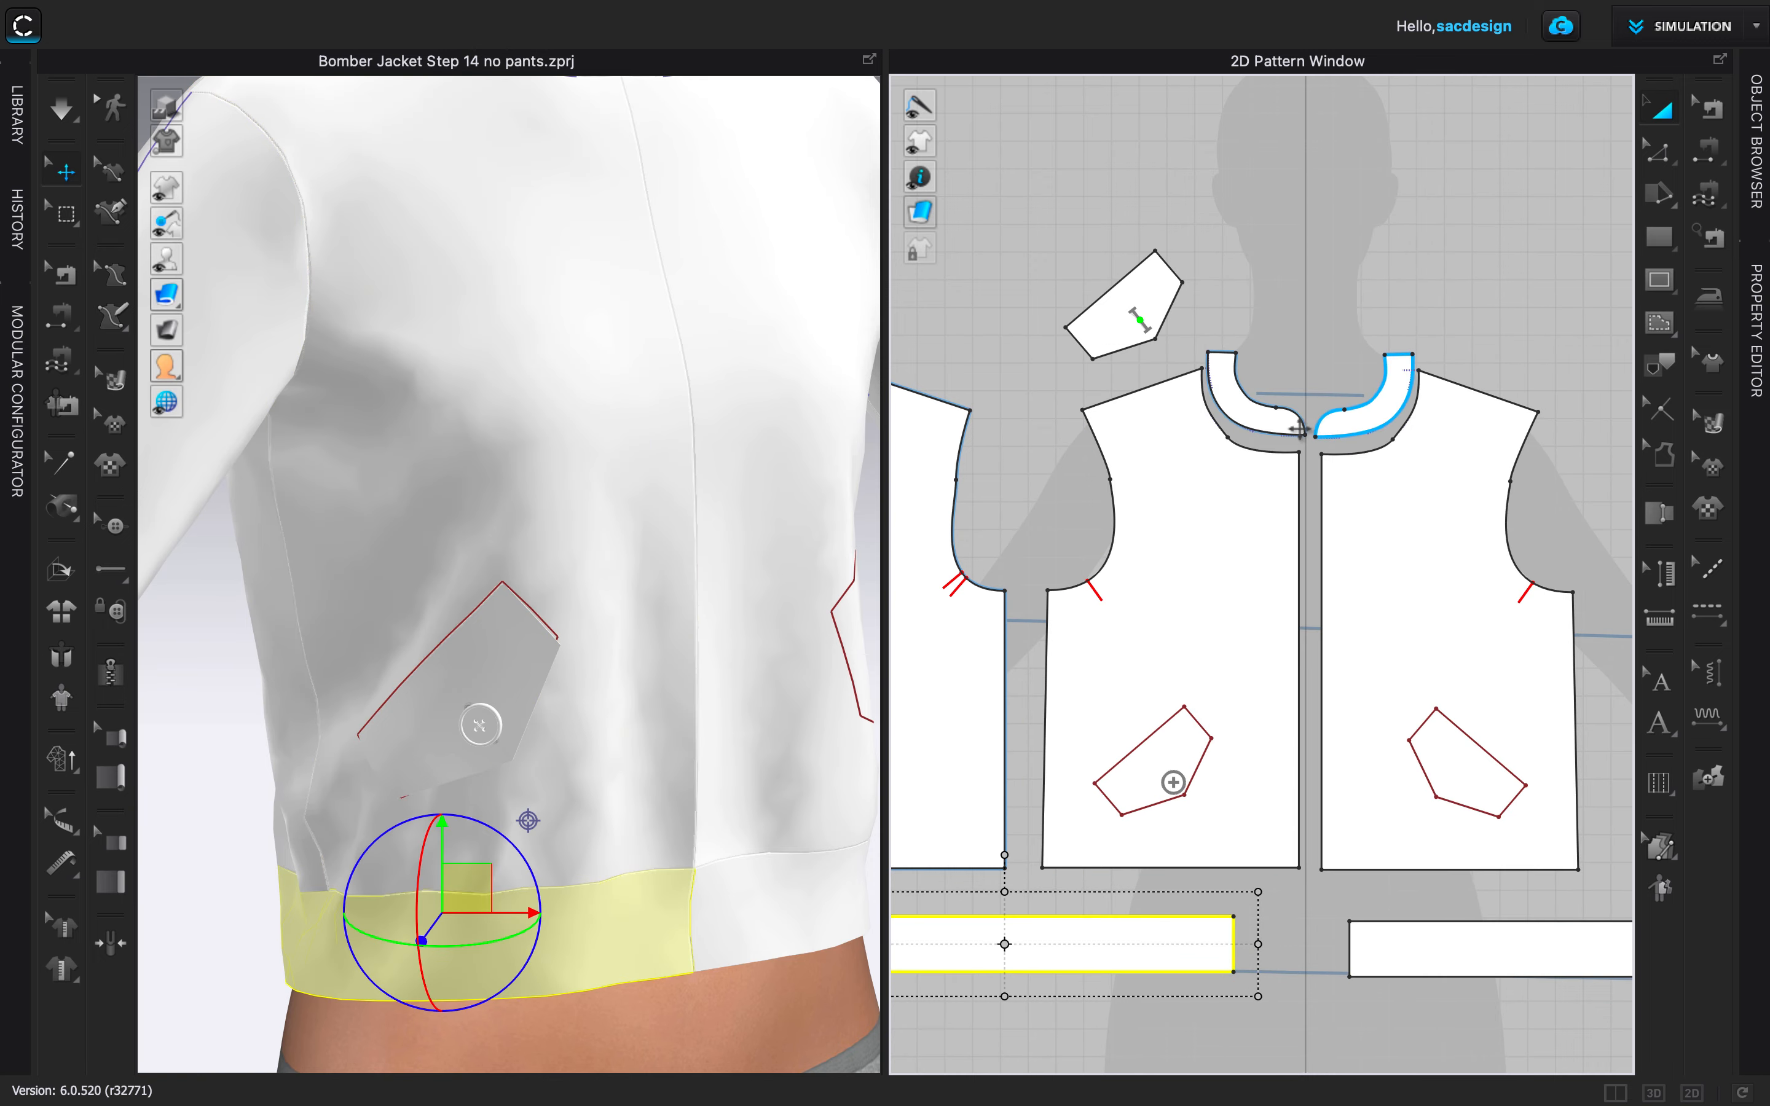
pyautogui.click(1289, 424)
pyautogui.click(1507, 228)
# Delete the seams joining the two center front edges and the two waistband ends.
pyautogui.click(1712, 110)
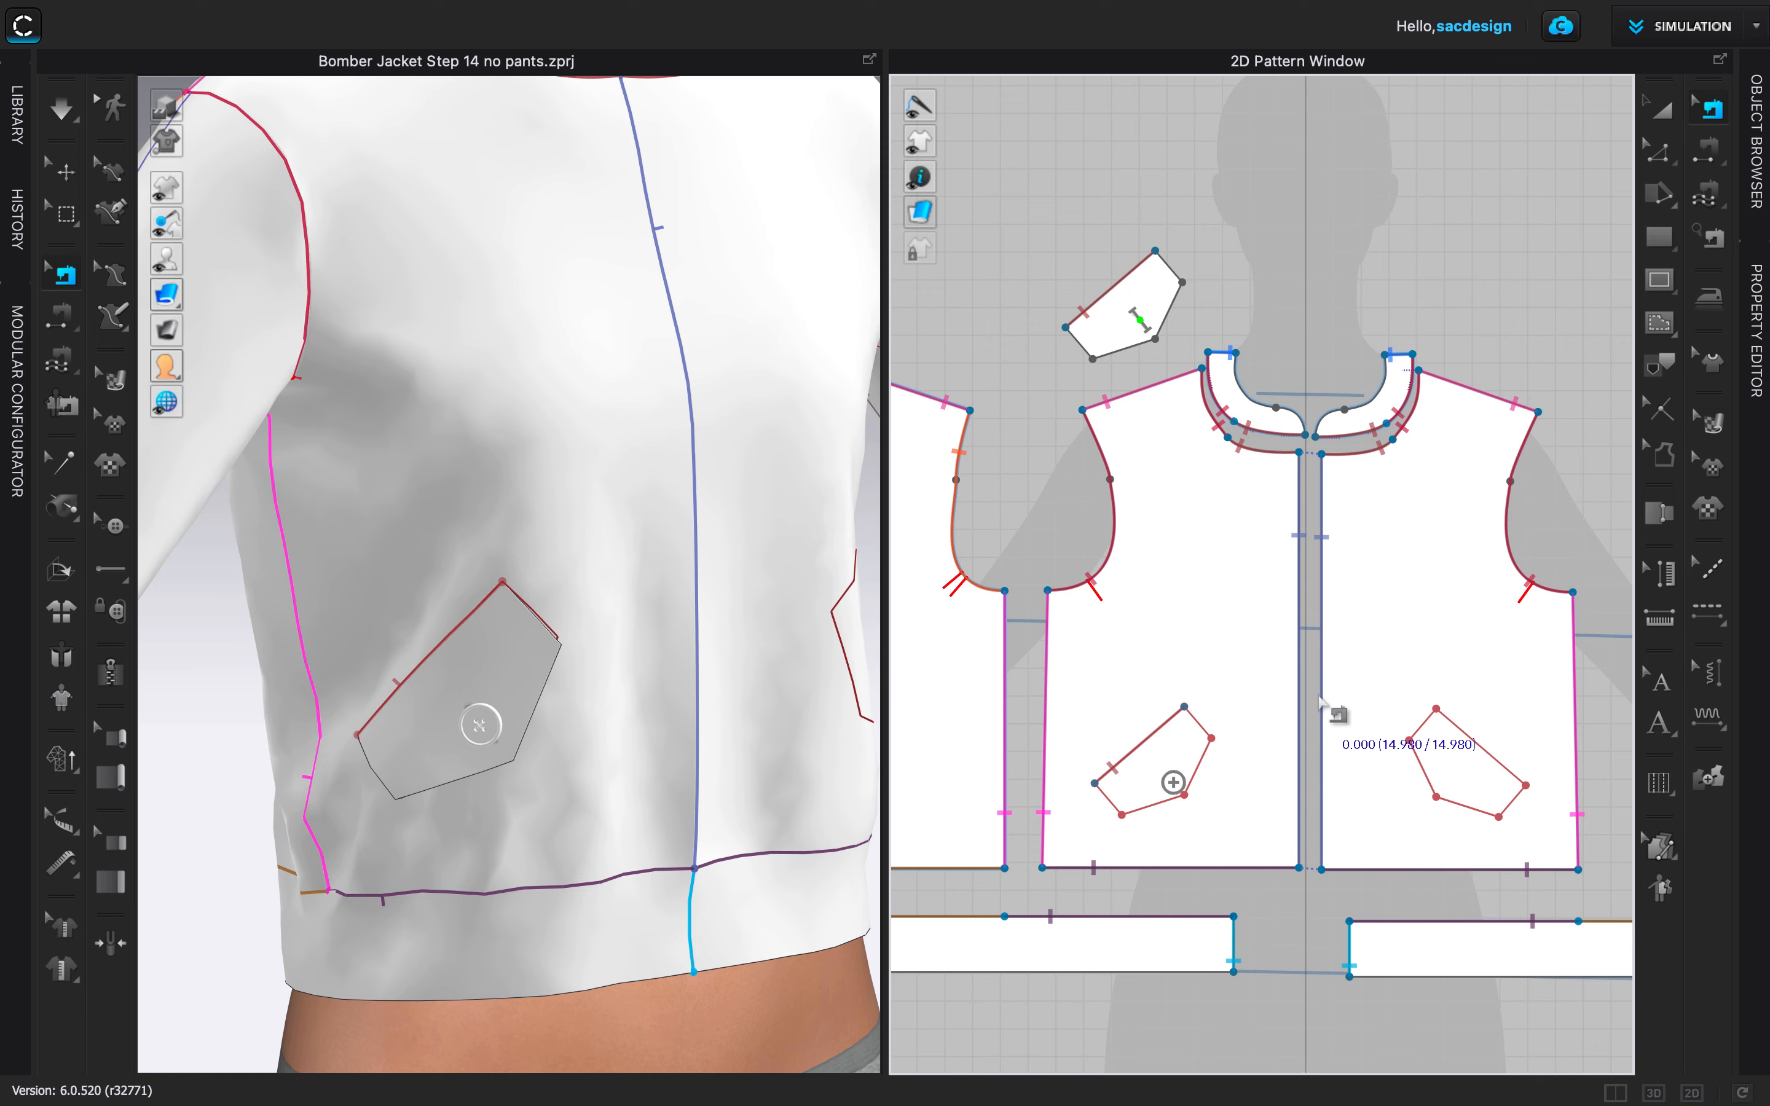
pyautogui.click(1321, 702)
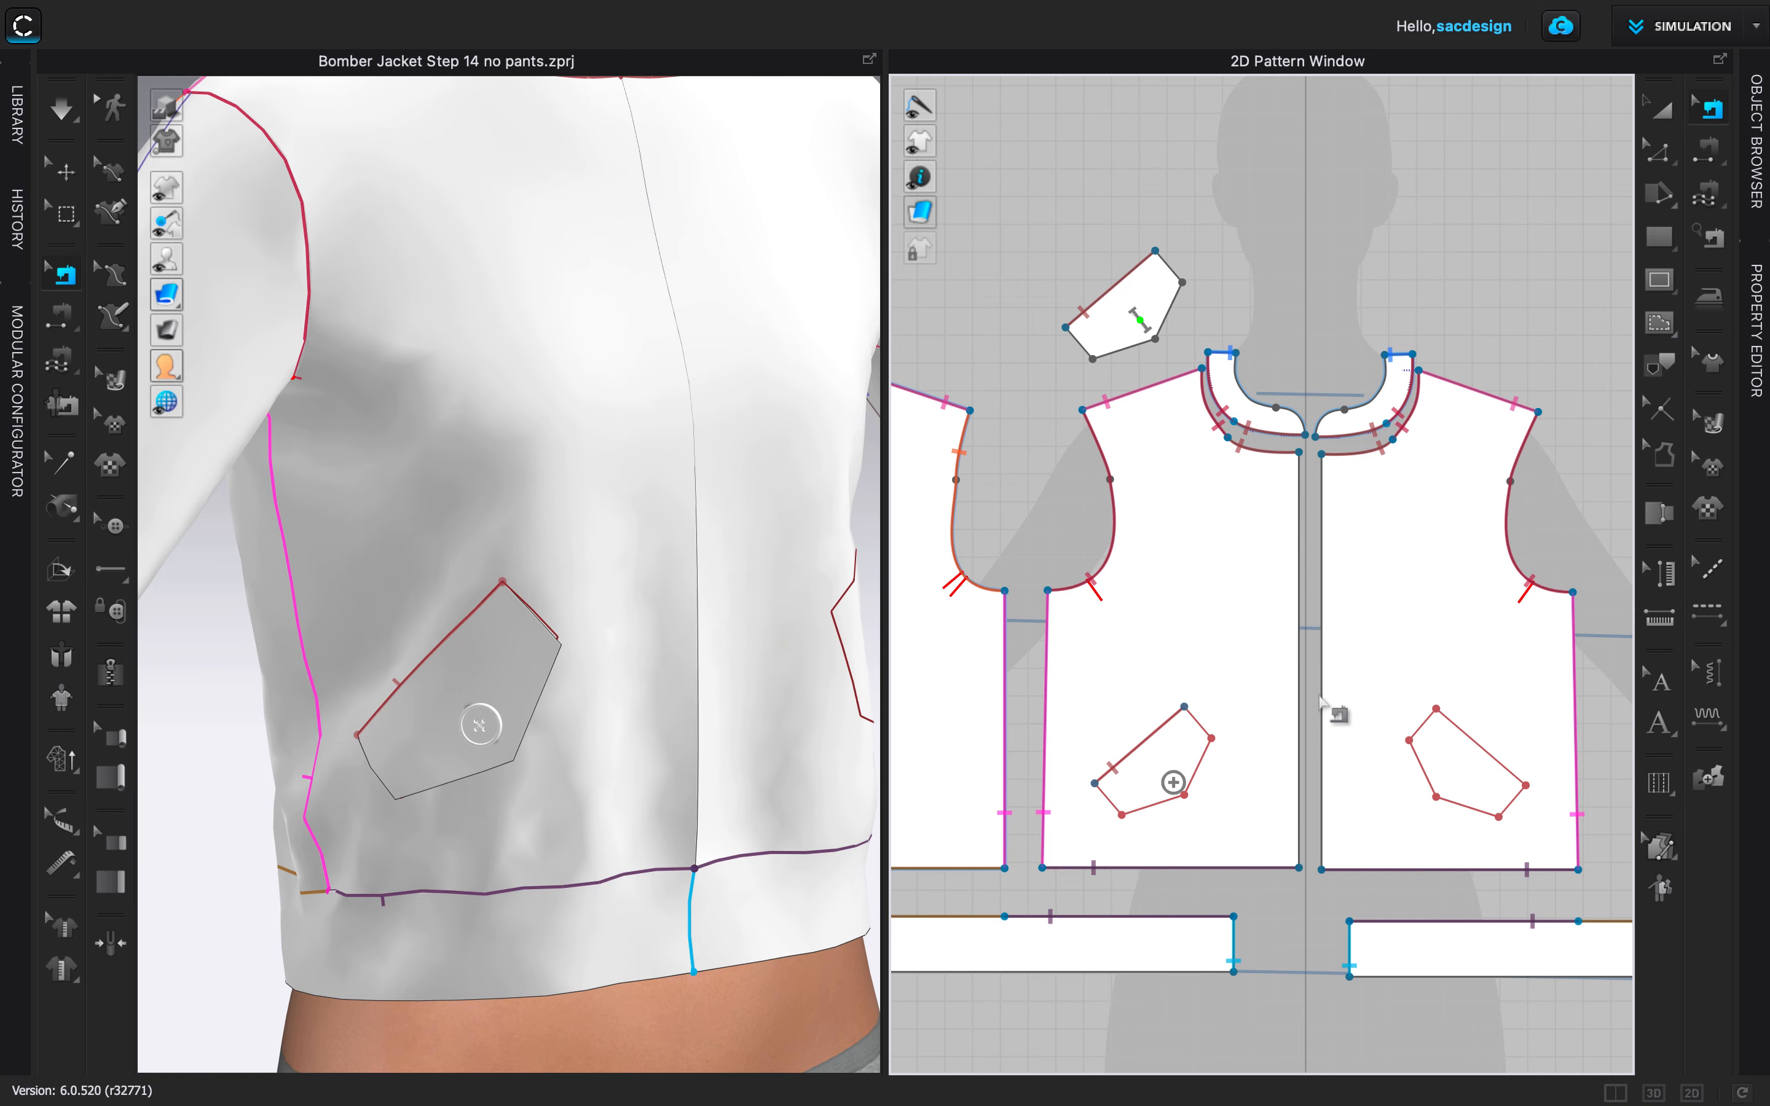
pyautogui.click(1233, 953)
pyautogui.press('Delete')
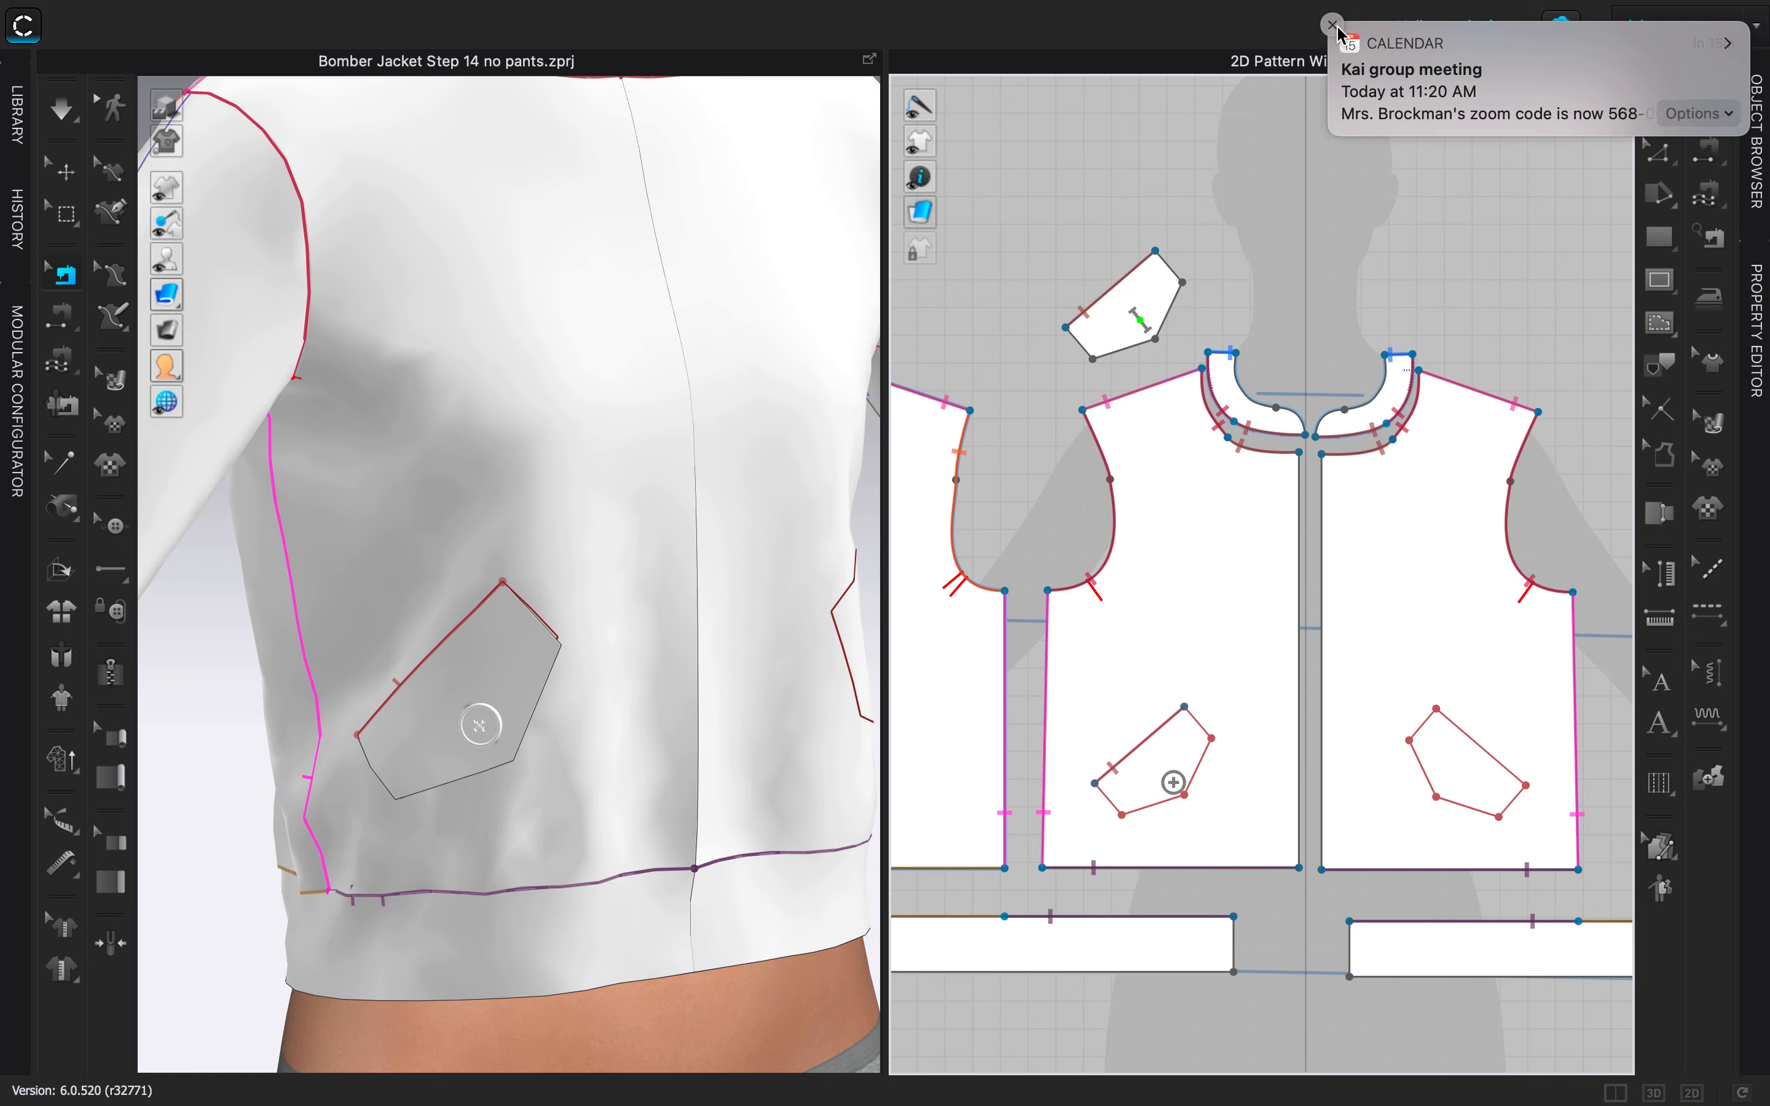
pyautogui.click(1333, 26)
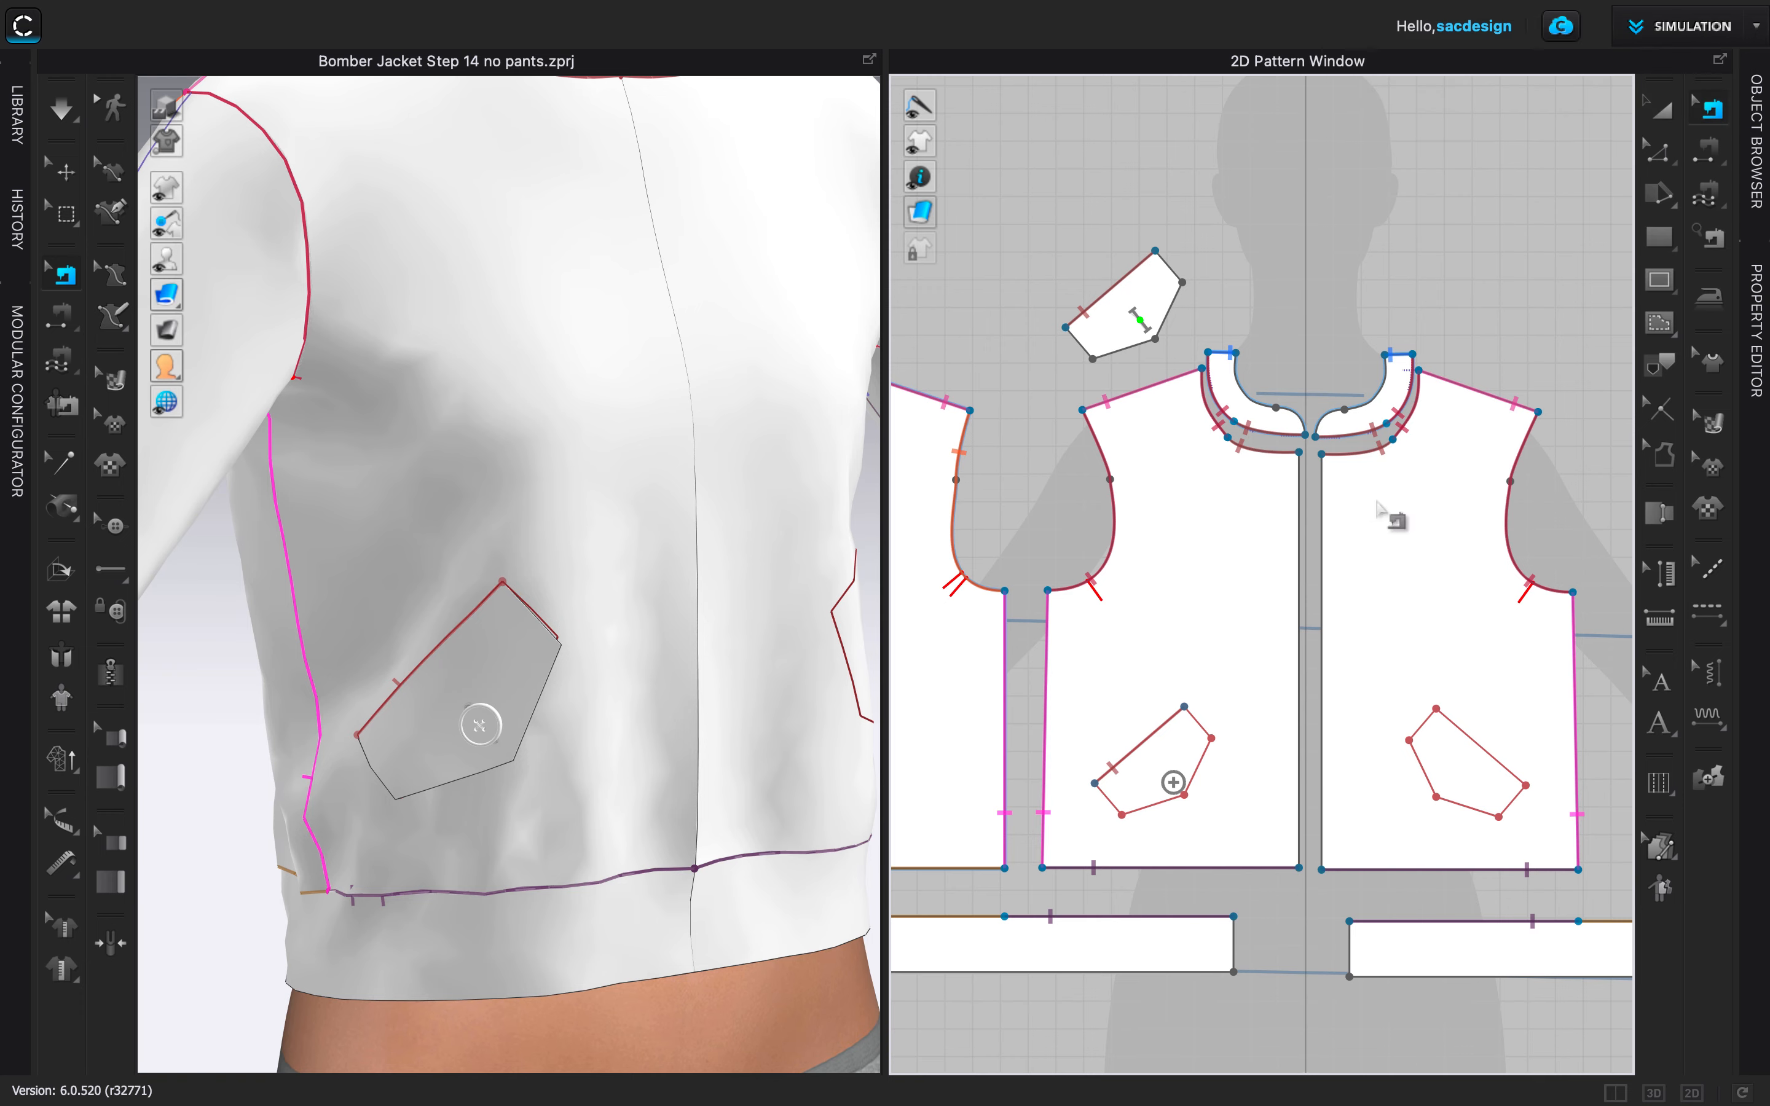
# Select each jacket front and waistband piece in turn, and review the remaining seams at the garment's opening.
pyautogui.click(1662, 110)
pyautogui.click(1248, 578)
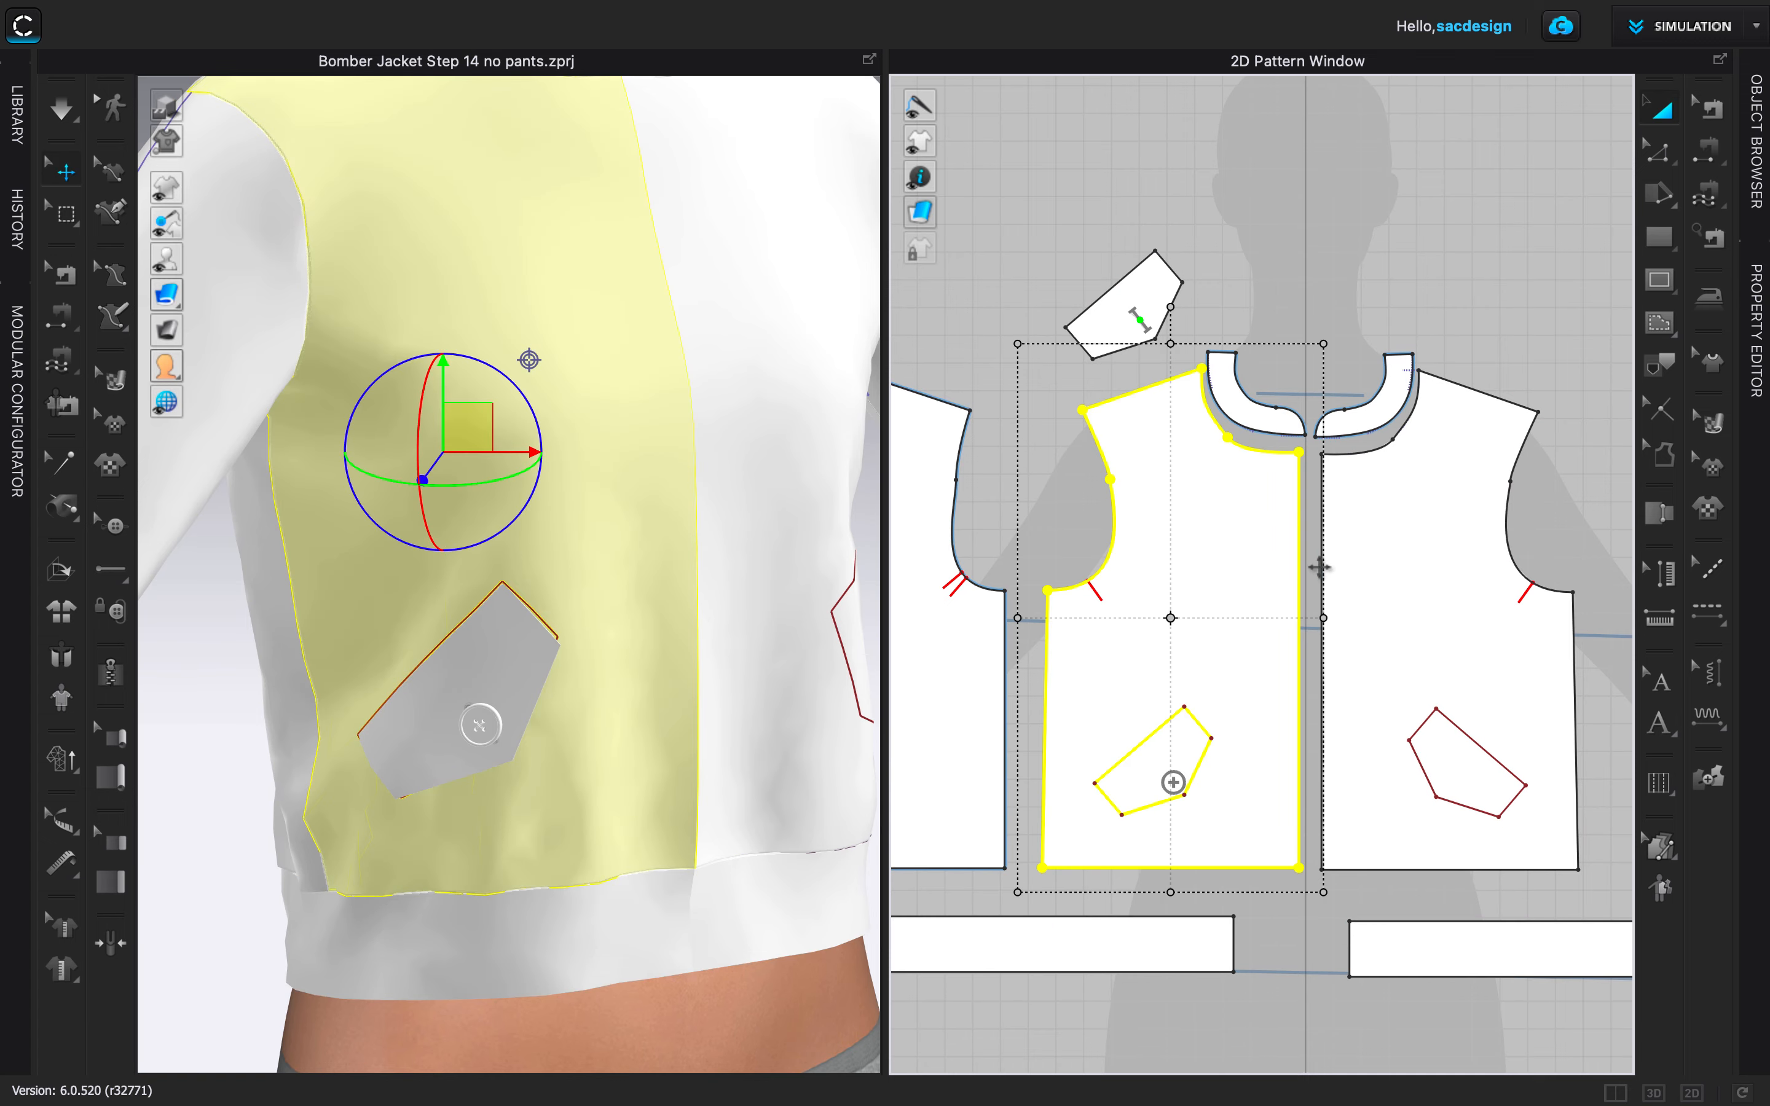
pyautogui.click(1439, 546)
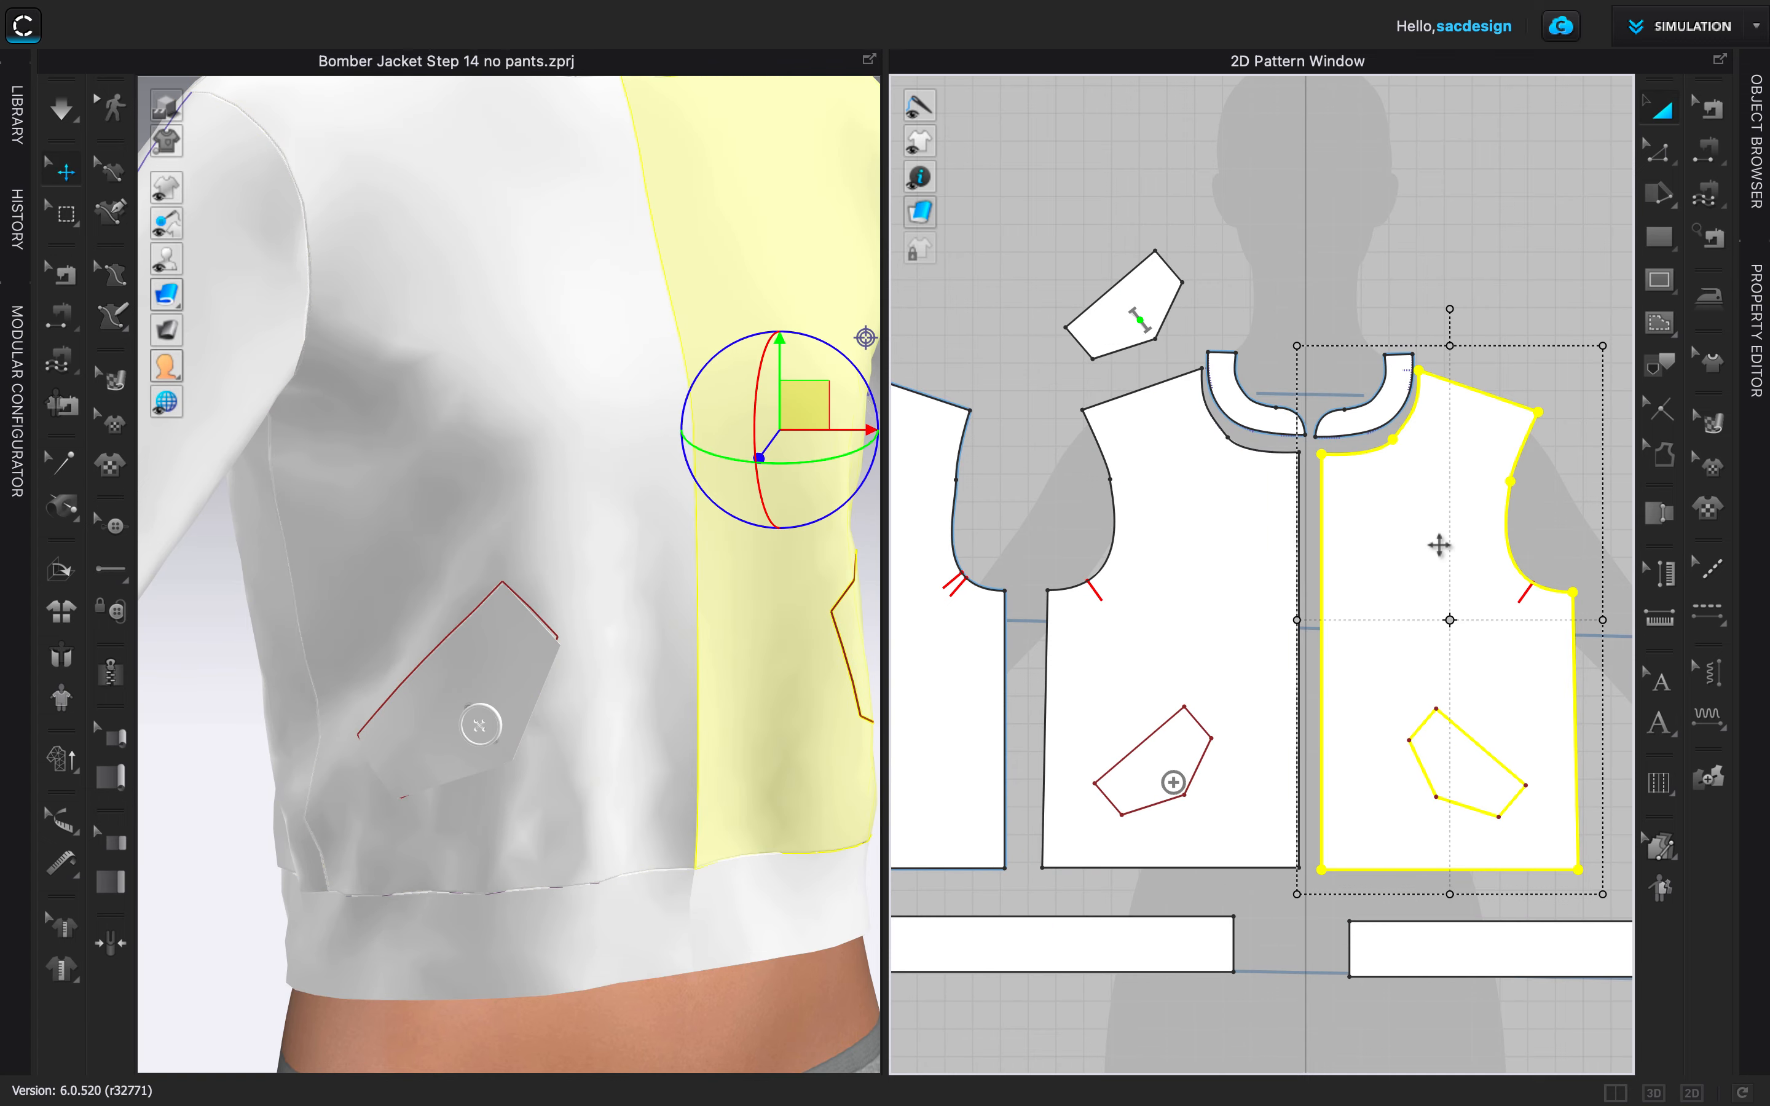
pyautogui.click(1163, 952)
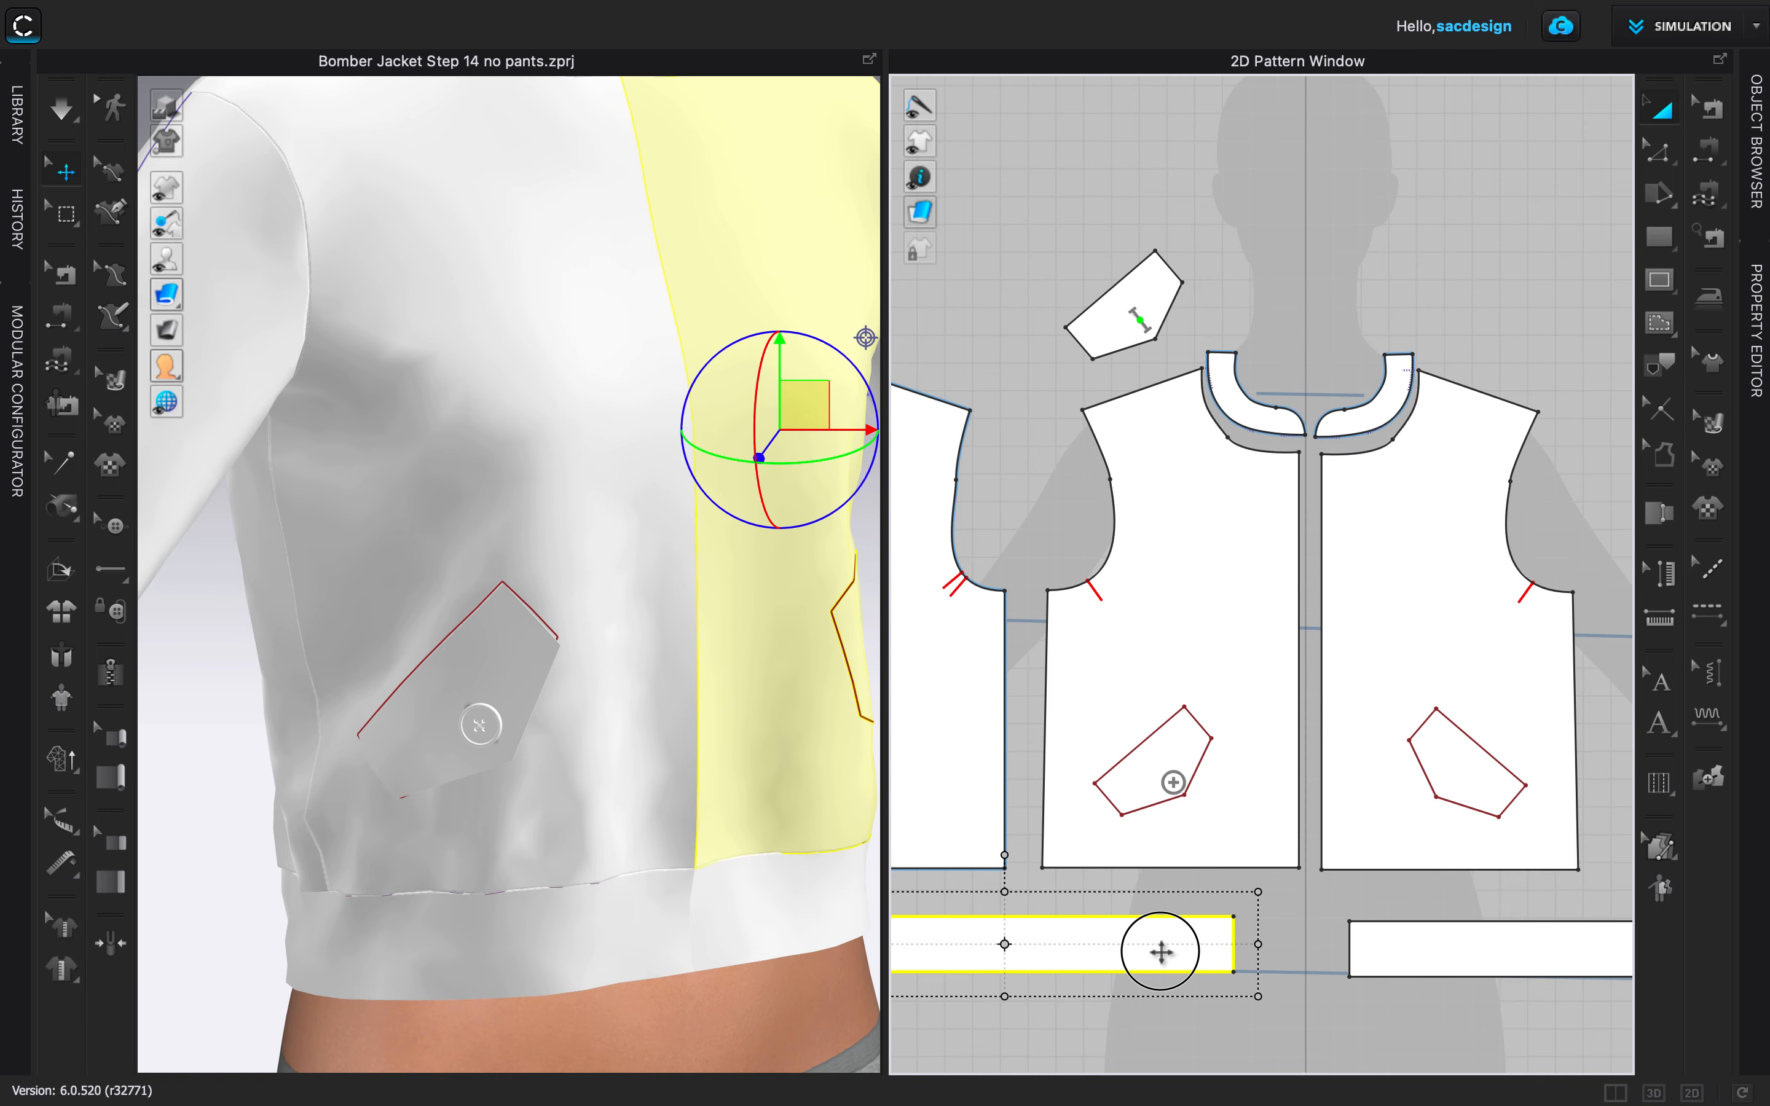
pyautogui.click(1399, 948)
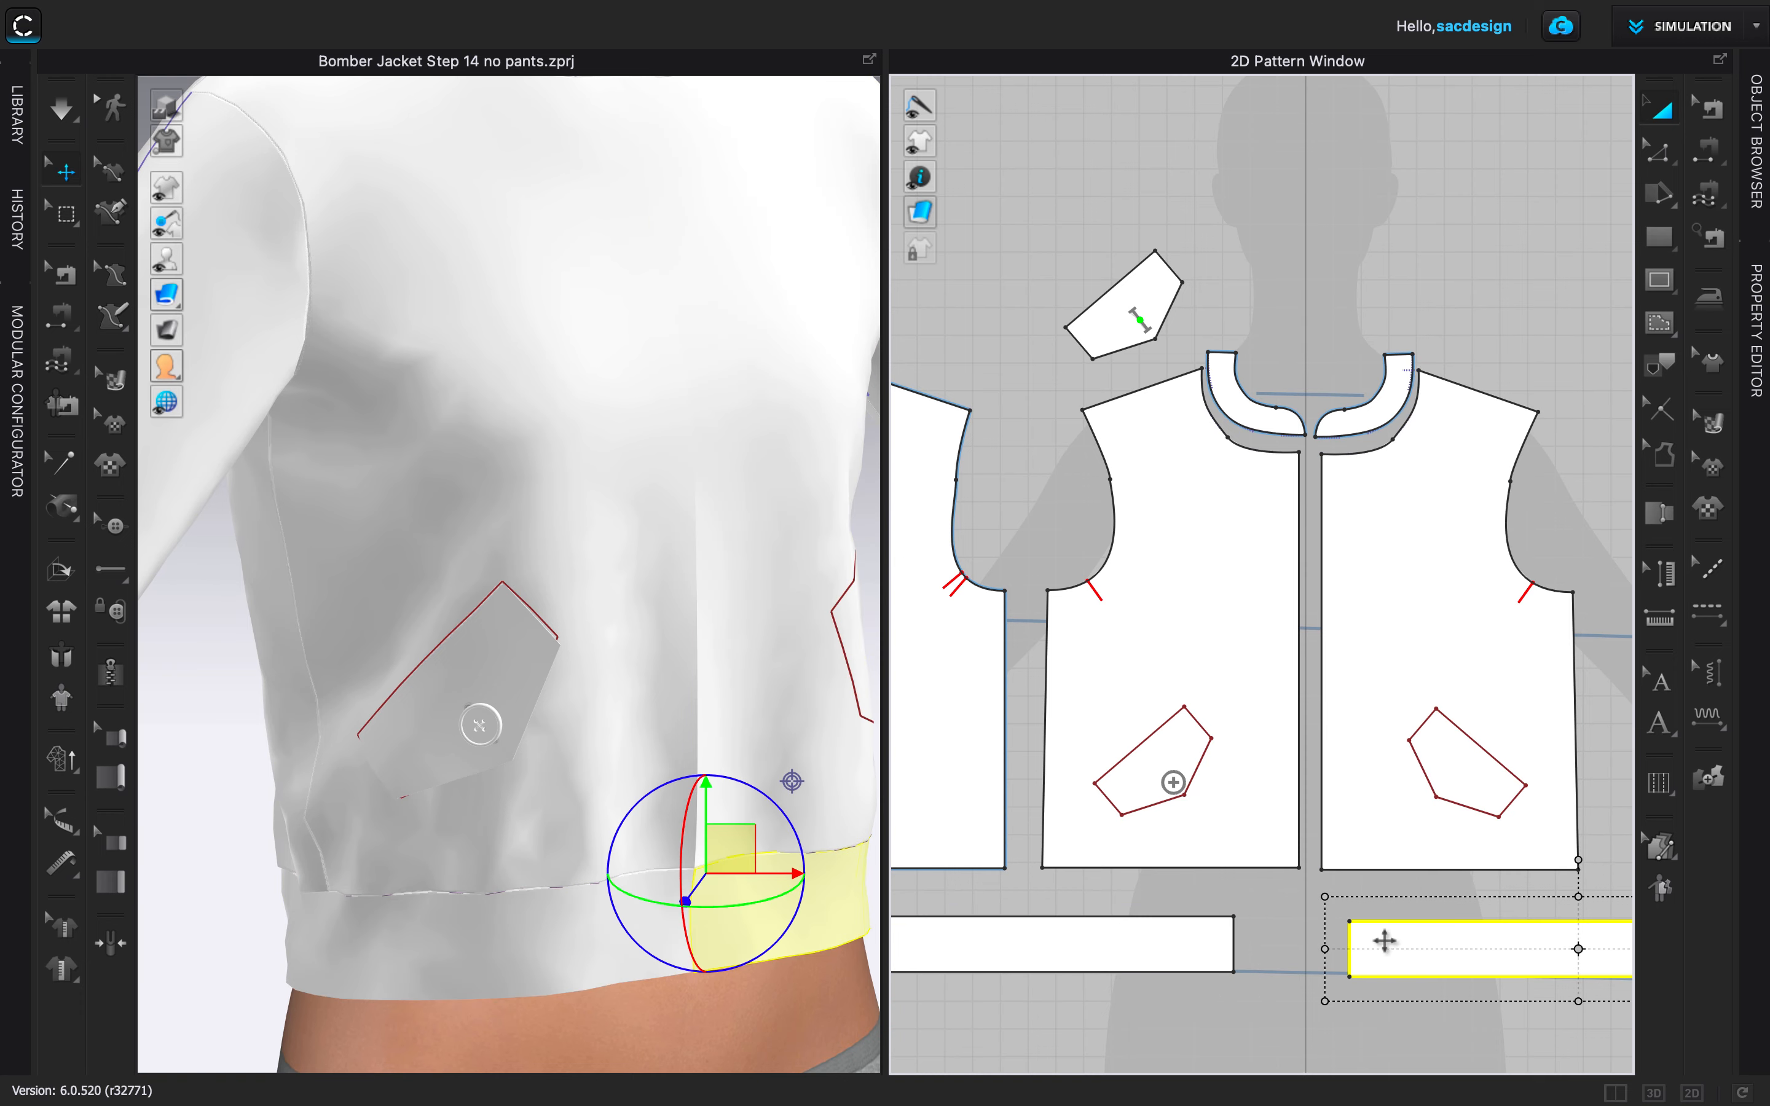
pyautogui.click(1711, 110)
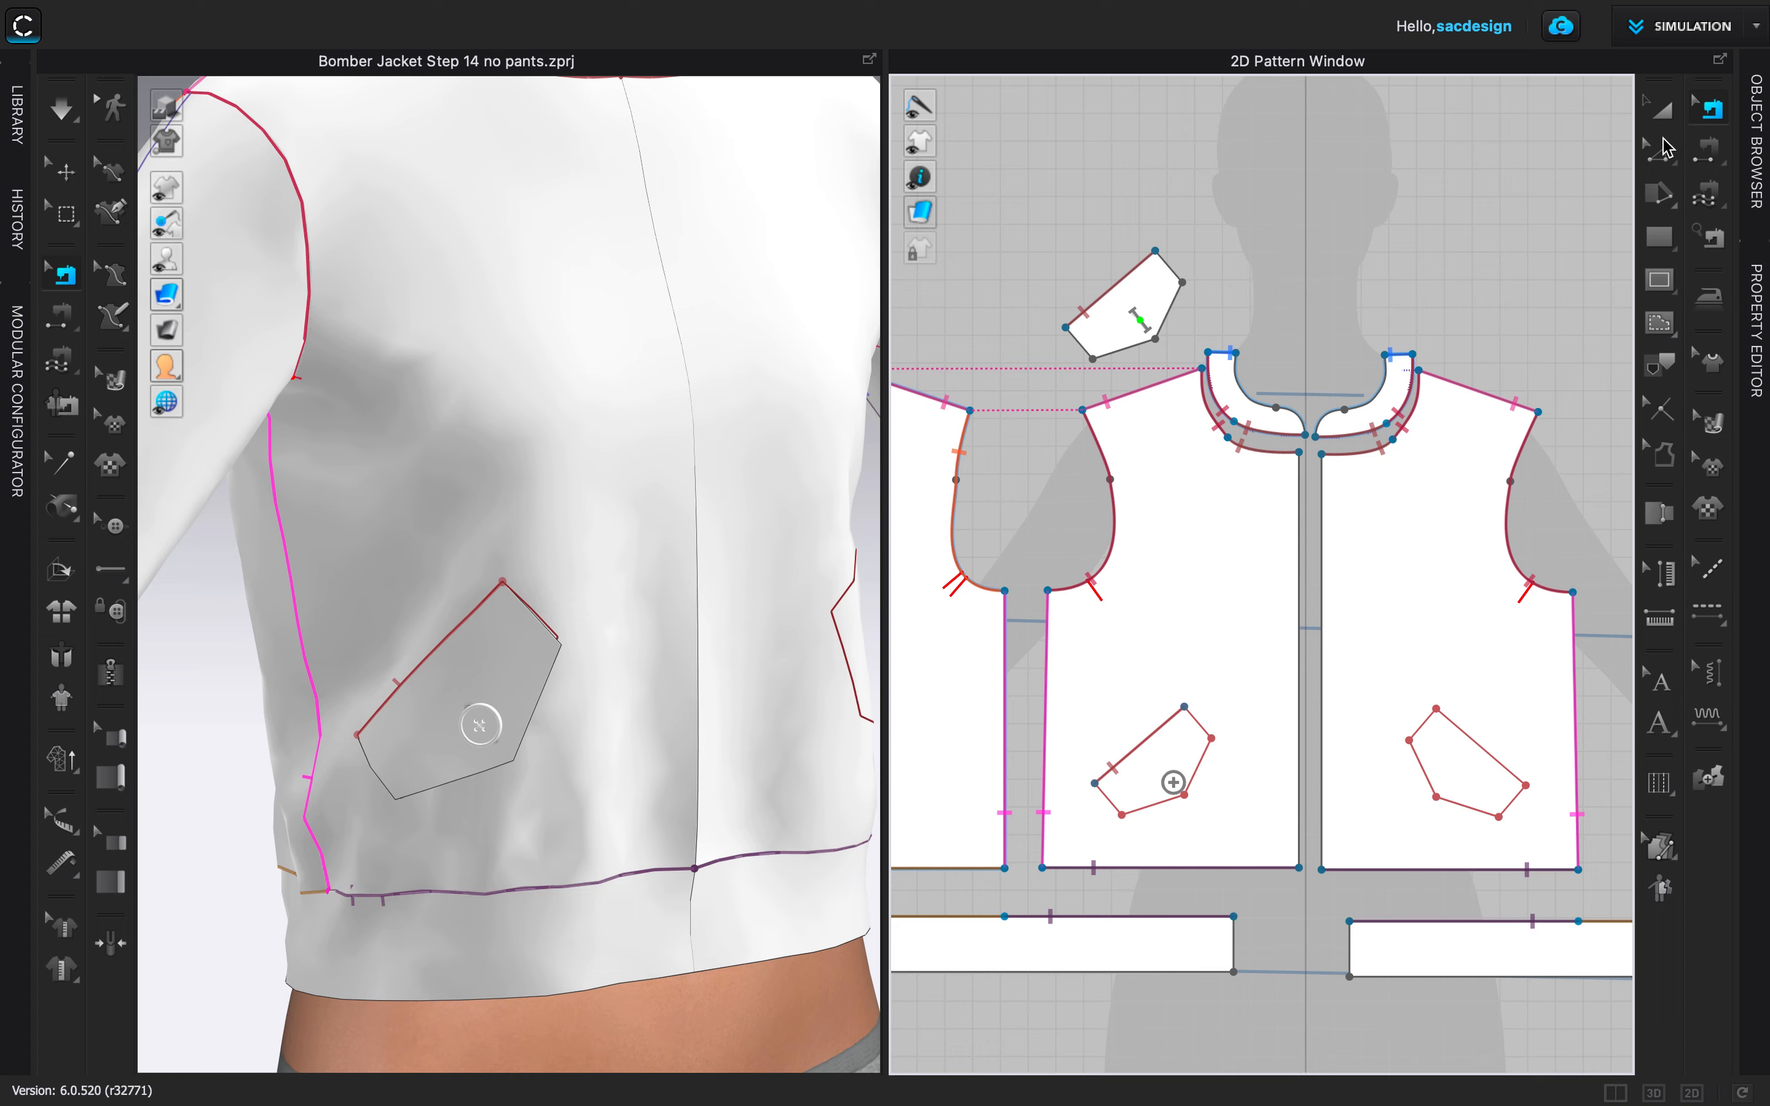
pyautogui.click(1661, 110)
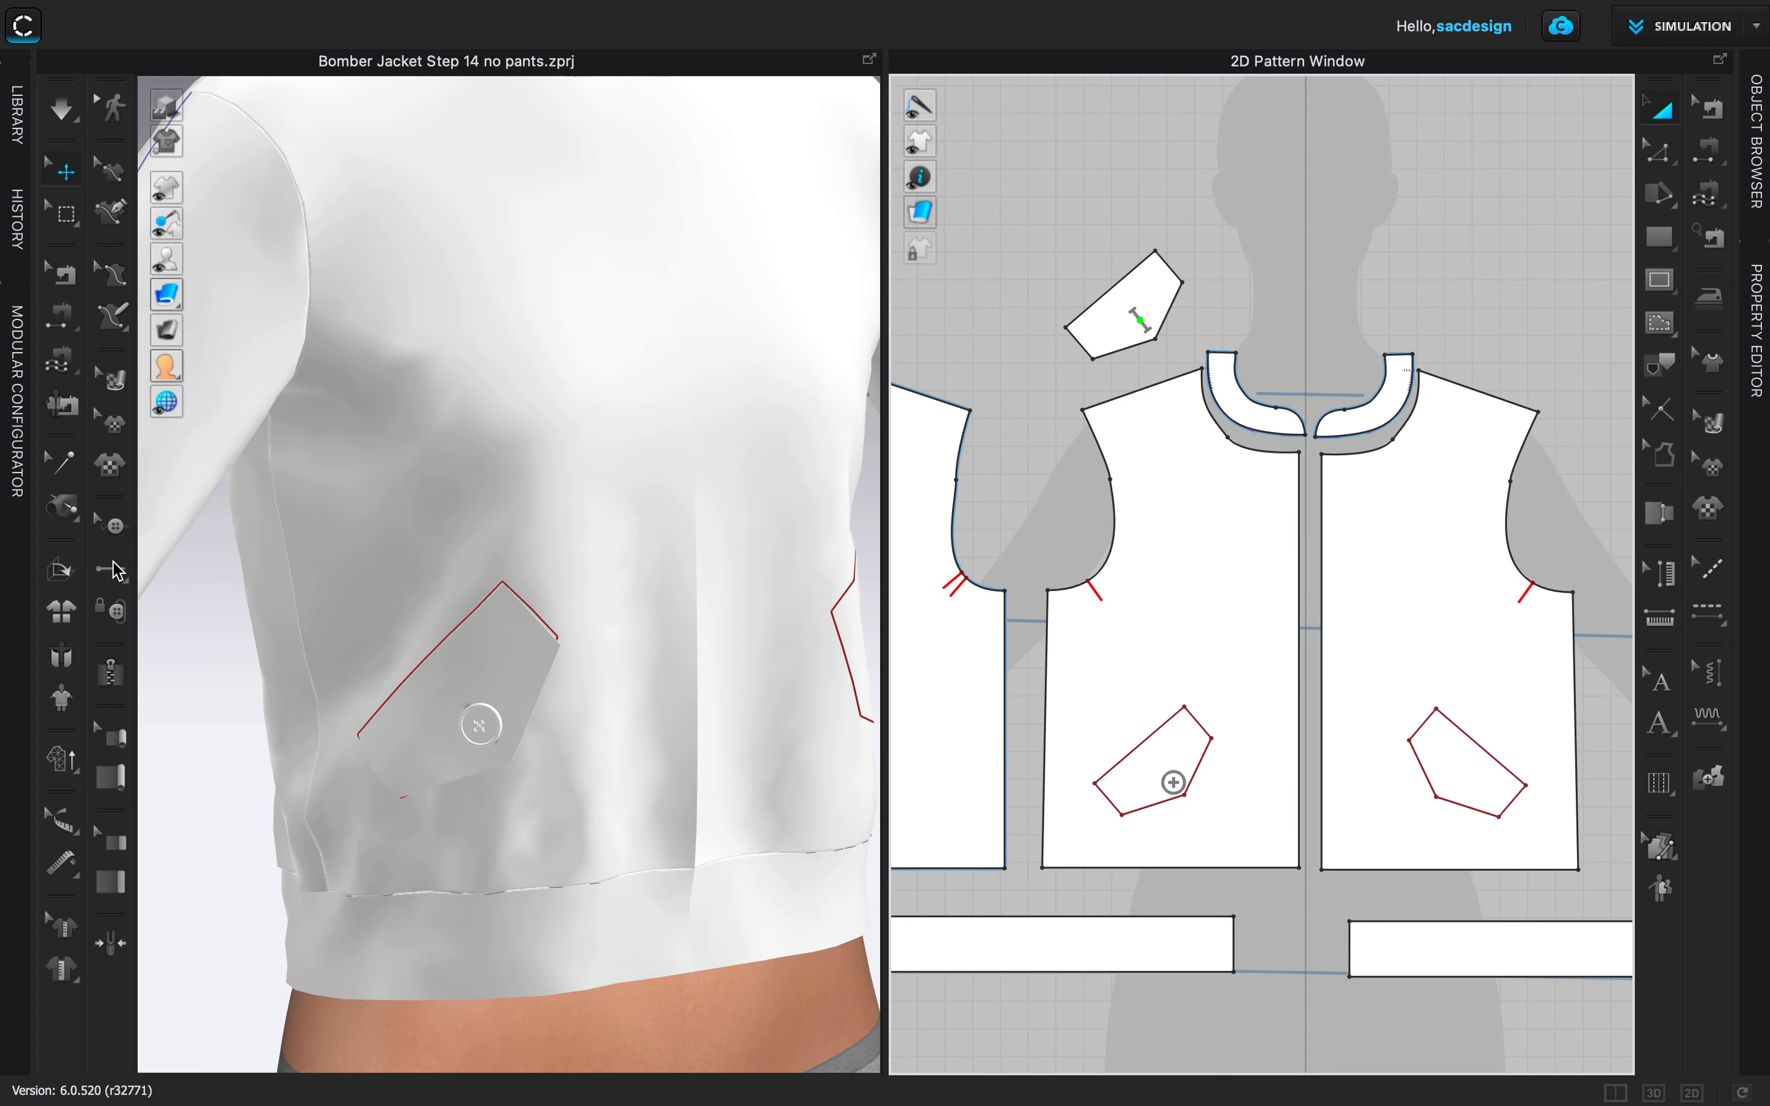
# Define the zipper's first side down the center edge of the buttoned jacket front, ending at the lower corner of its waistband end.
pyautogui.click(113, 674)
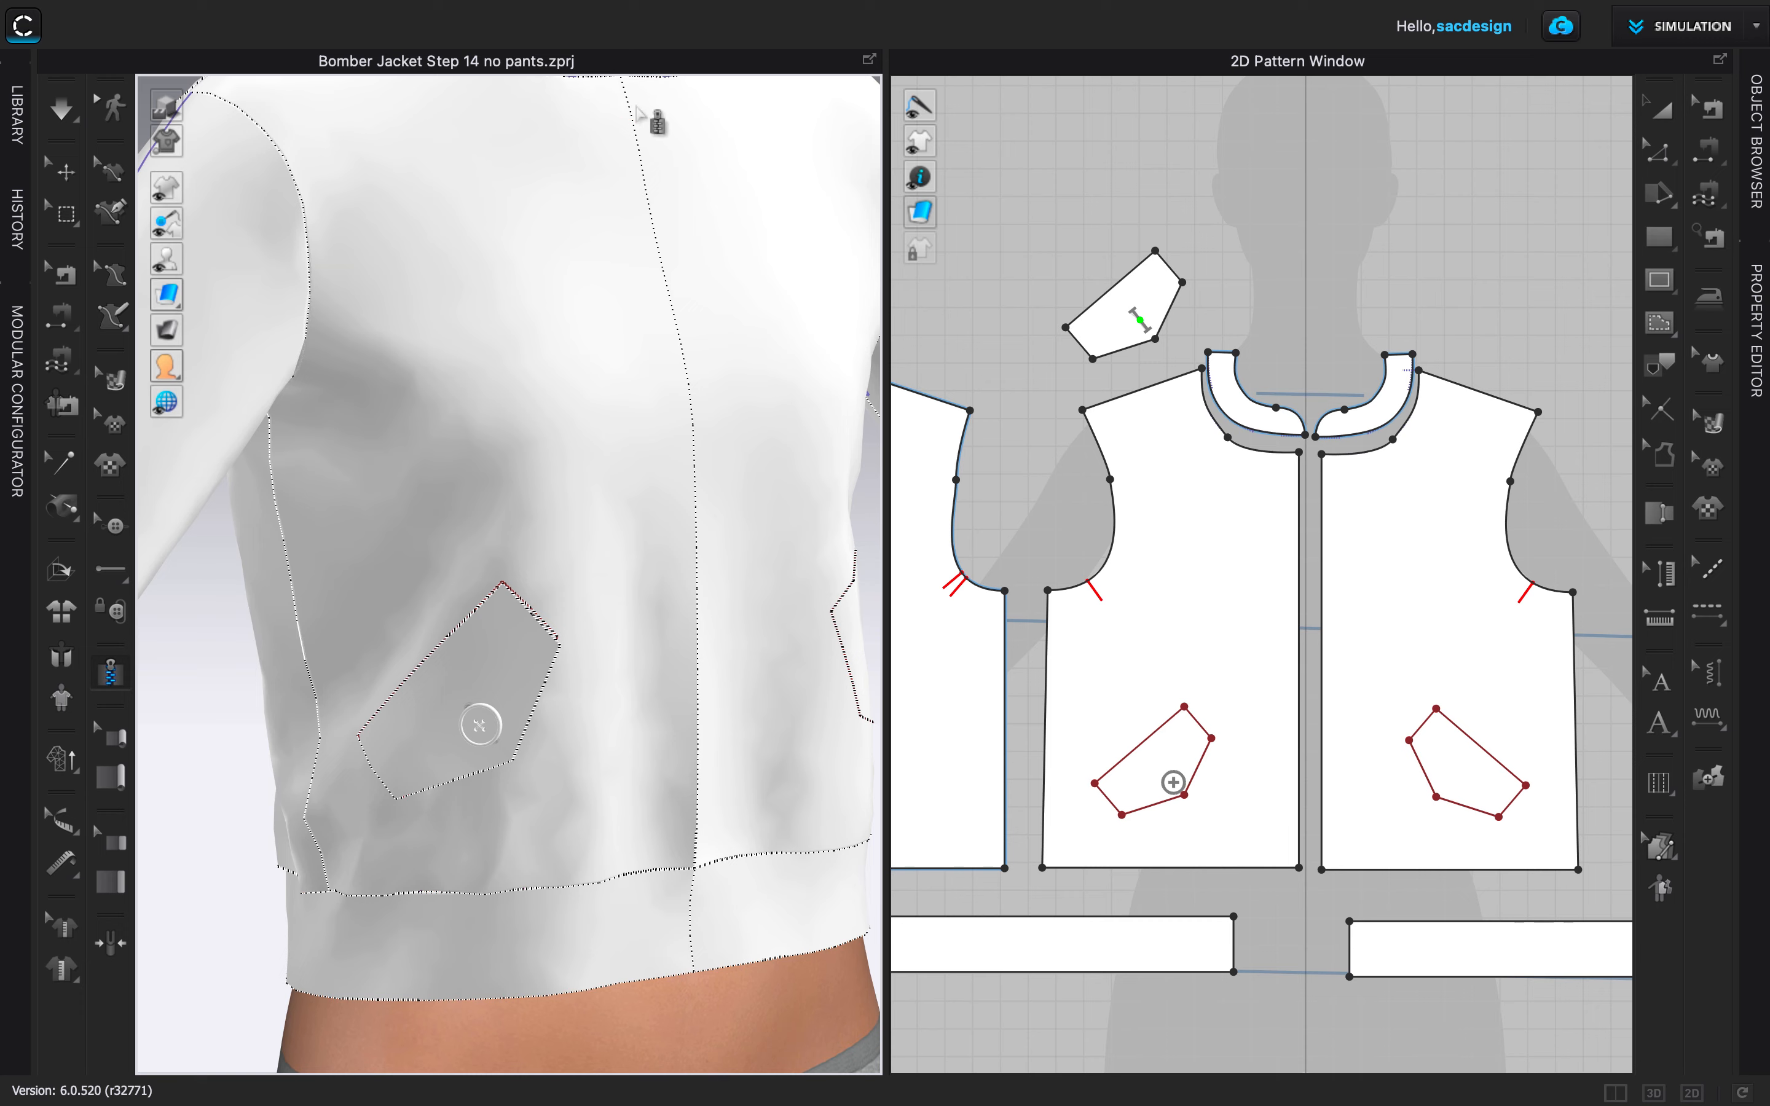
pyautogui.scroll(5, 1305, 458)
pyautogui.click(1294, 450)
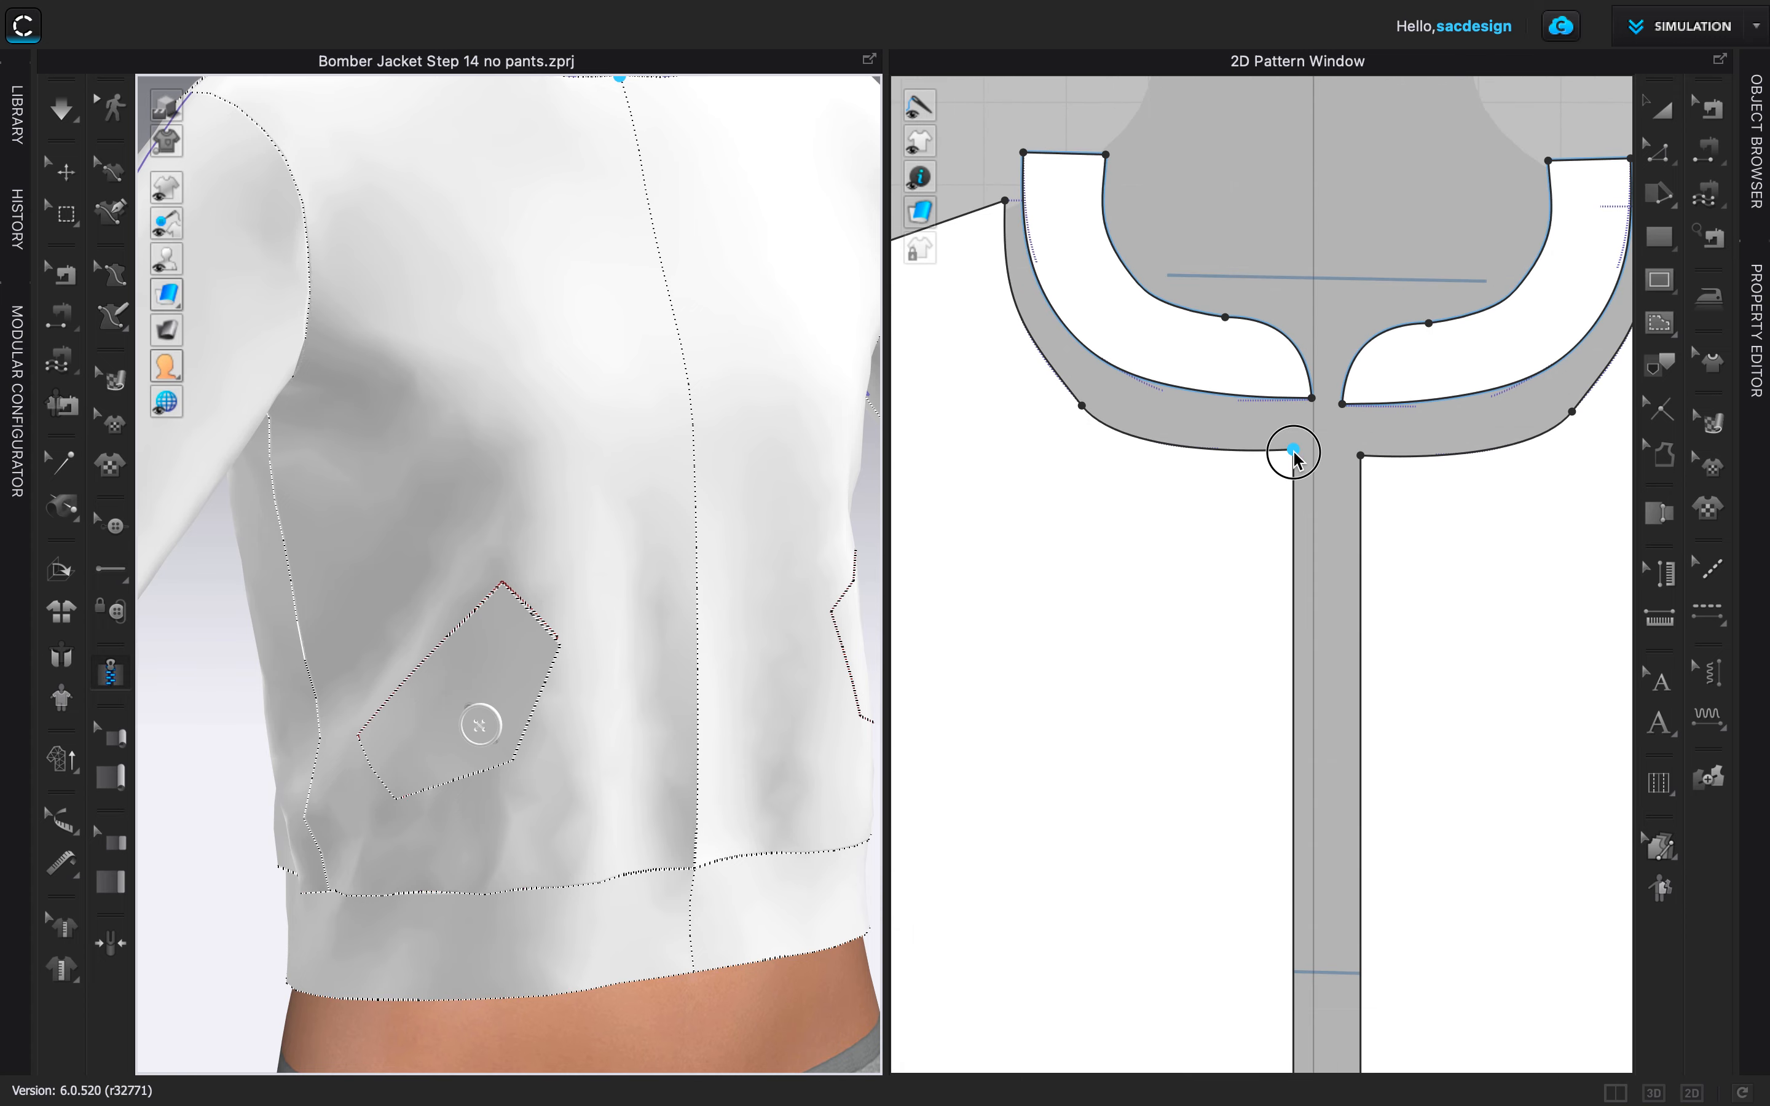
pyautogui.scroll(-4, 1309, 561)
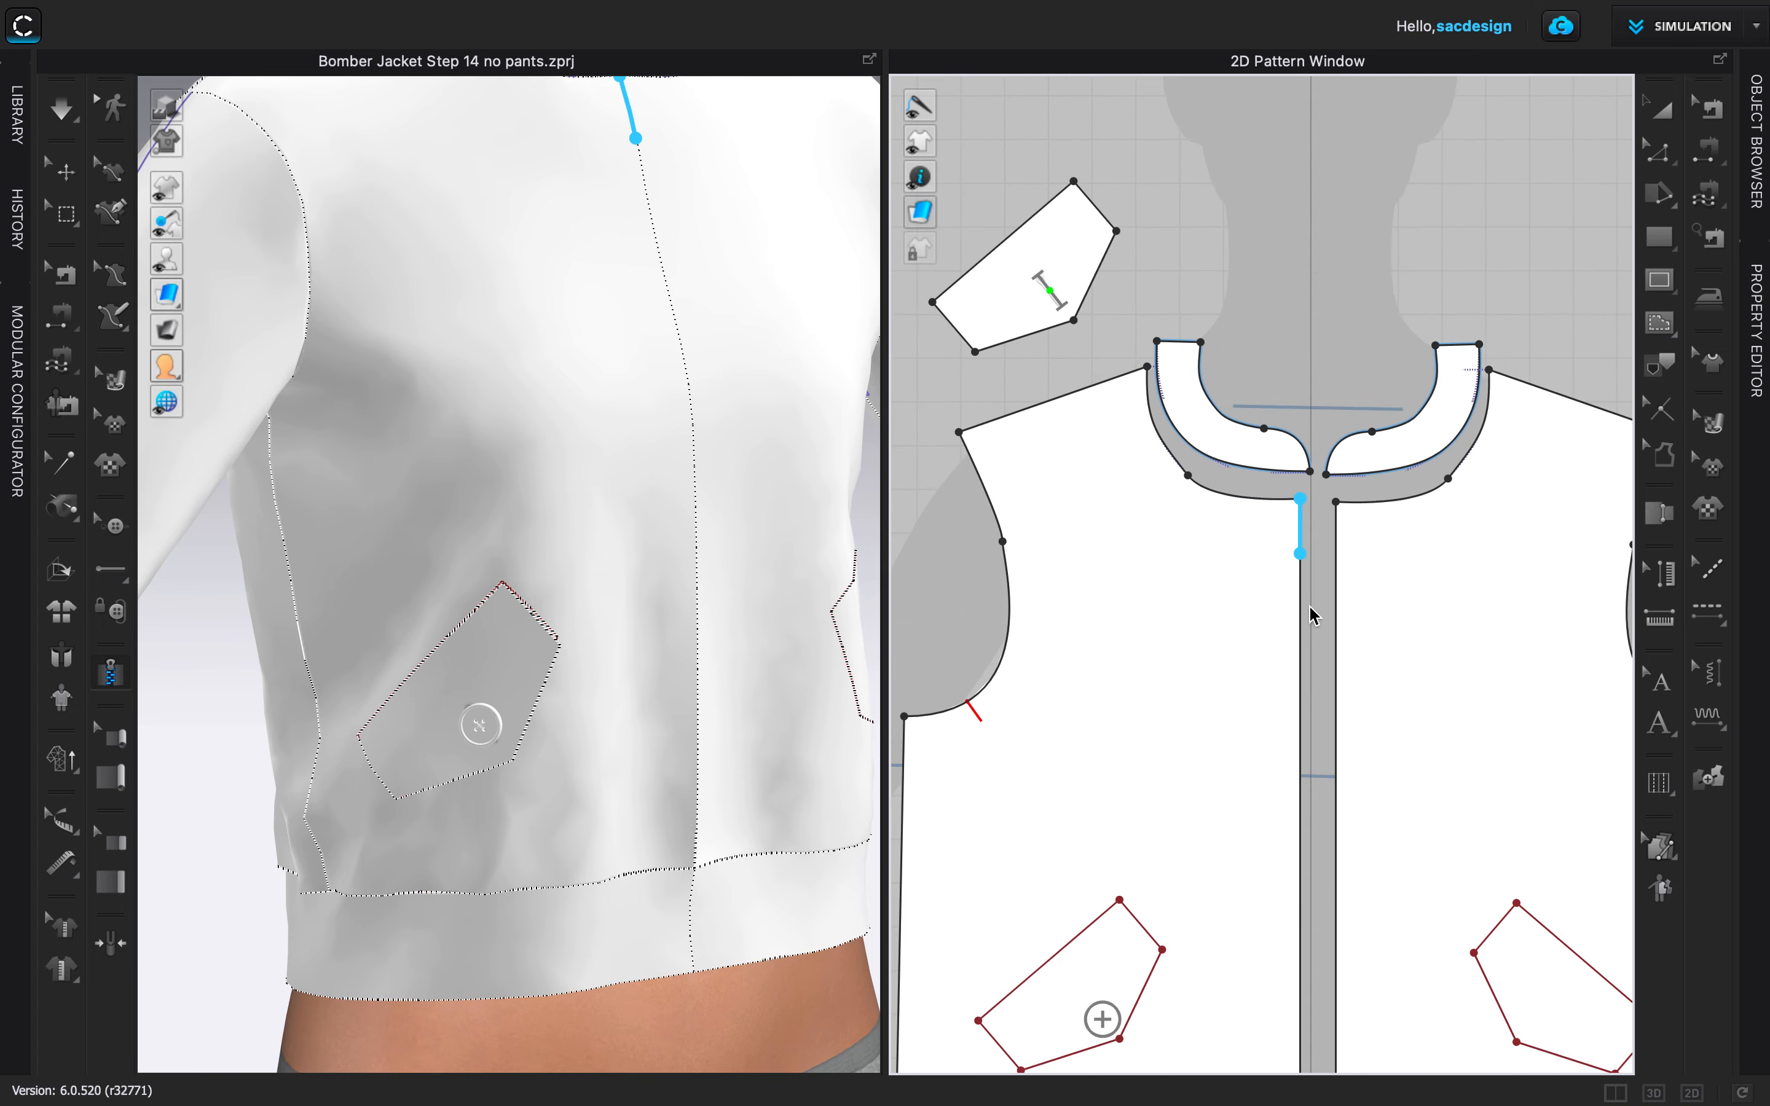
pyautogui.moveTo(1250, 691); pyautogui.dragTo(1247, 354, button='middle')
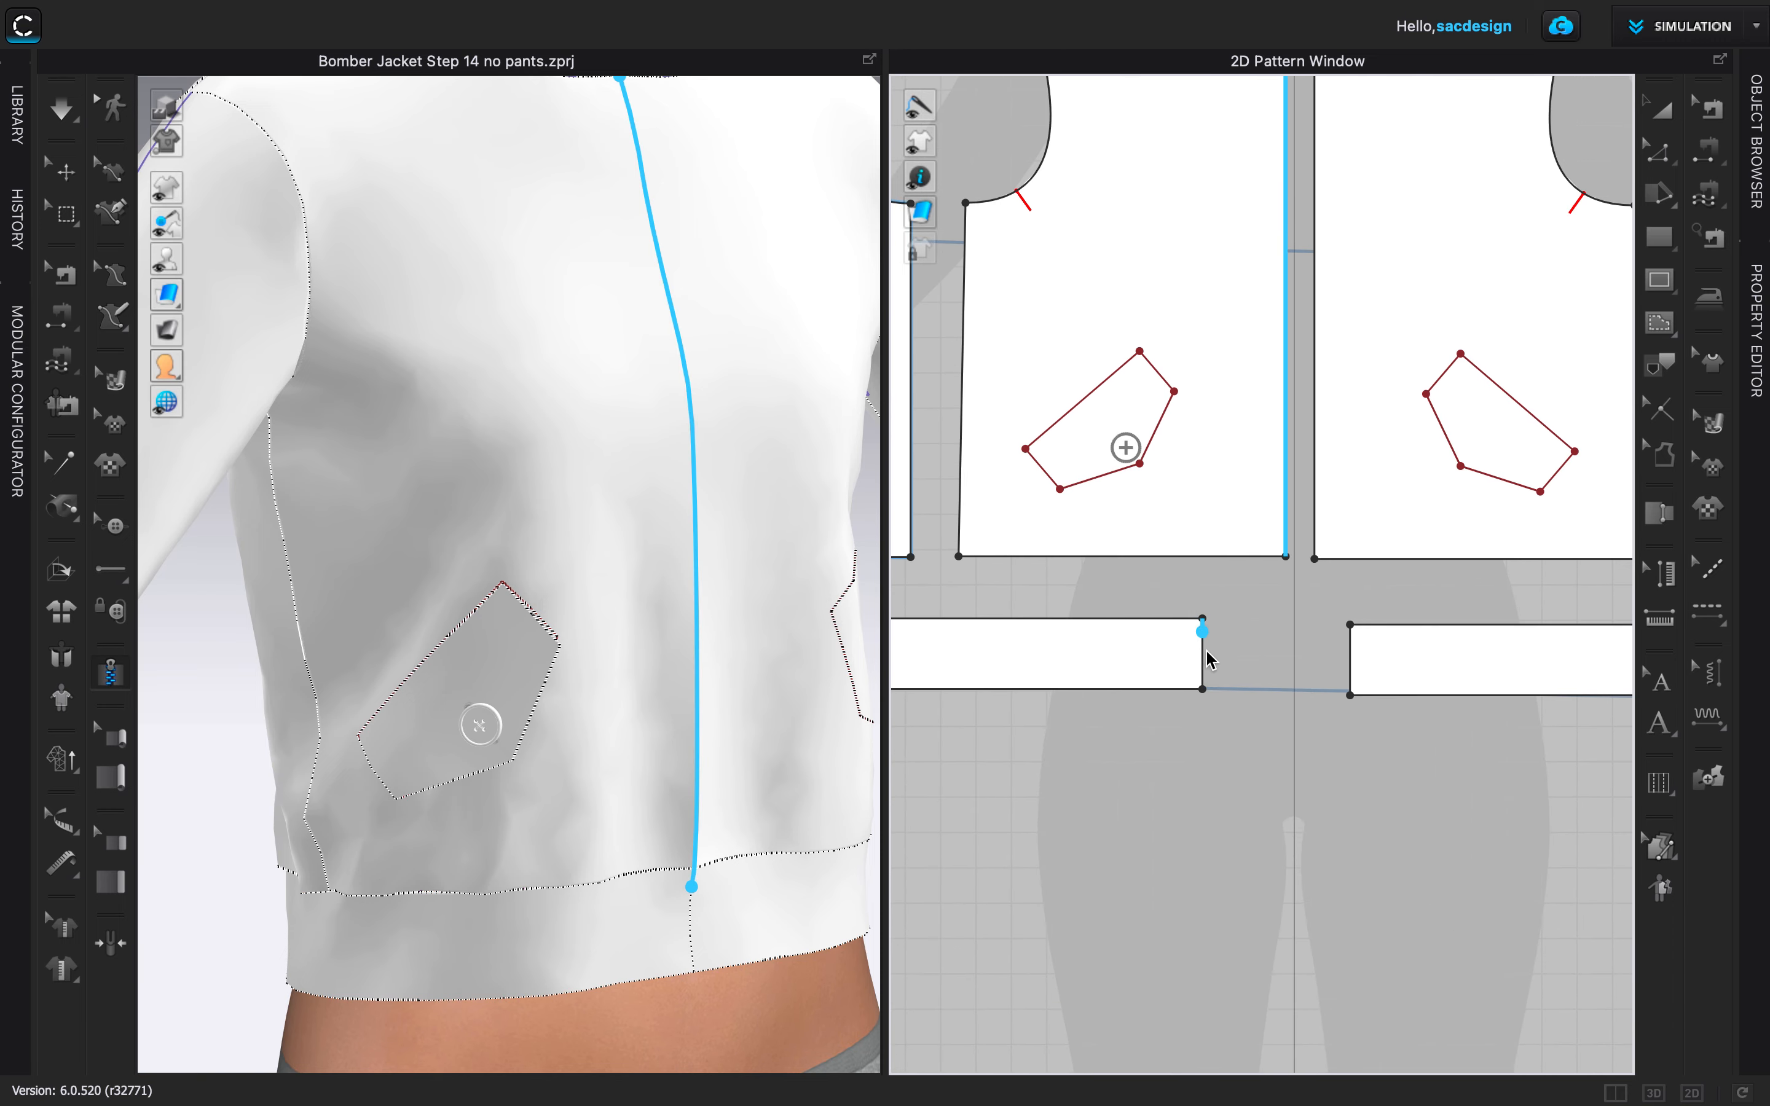
pyautogui.doubleClick(1201, 688)
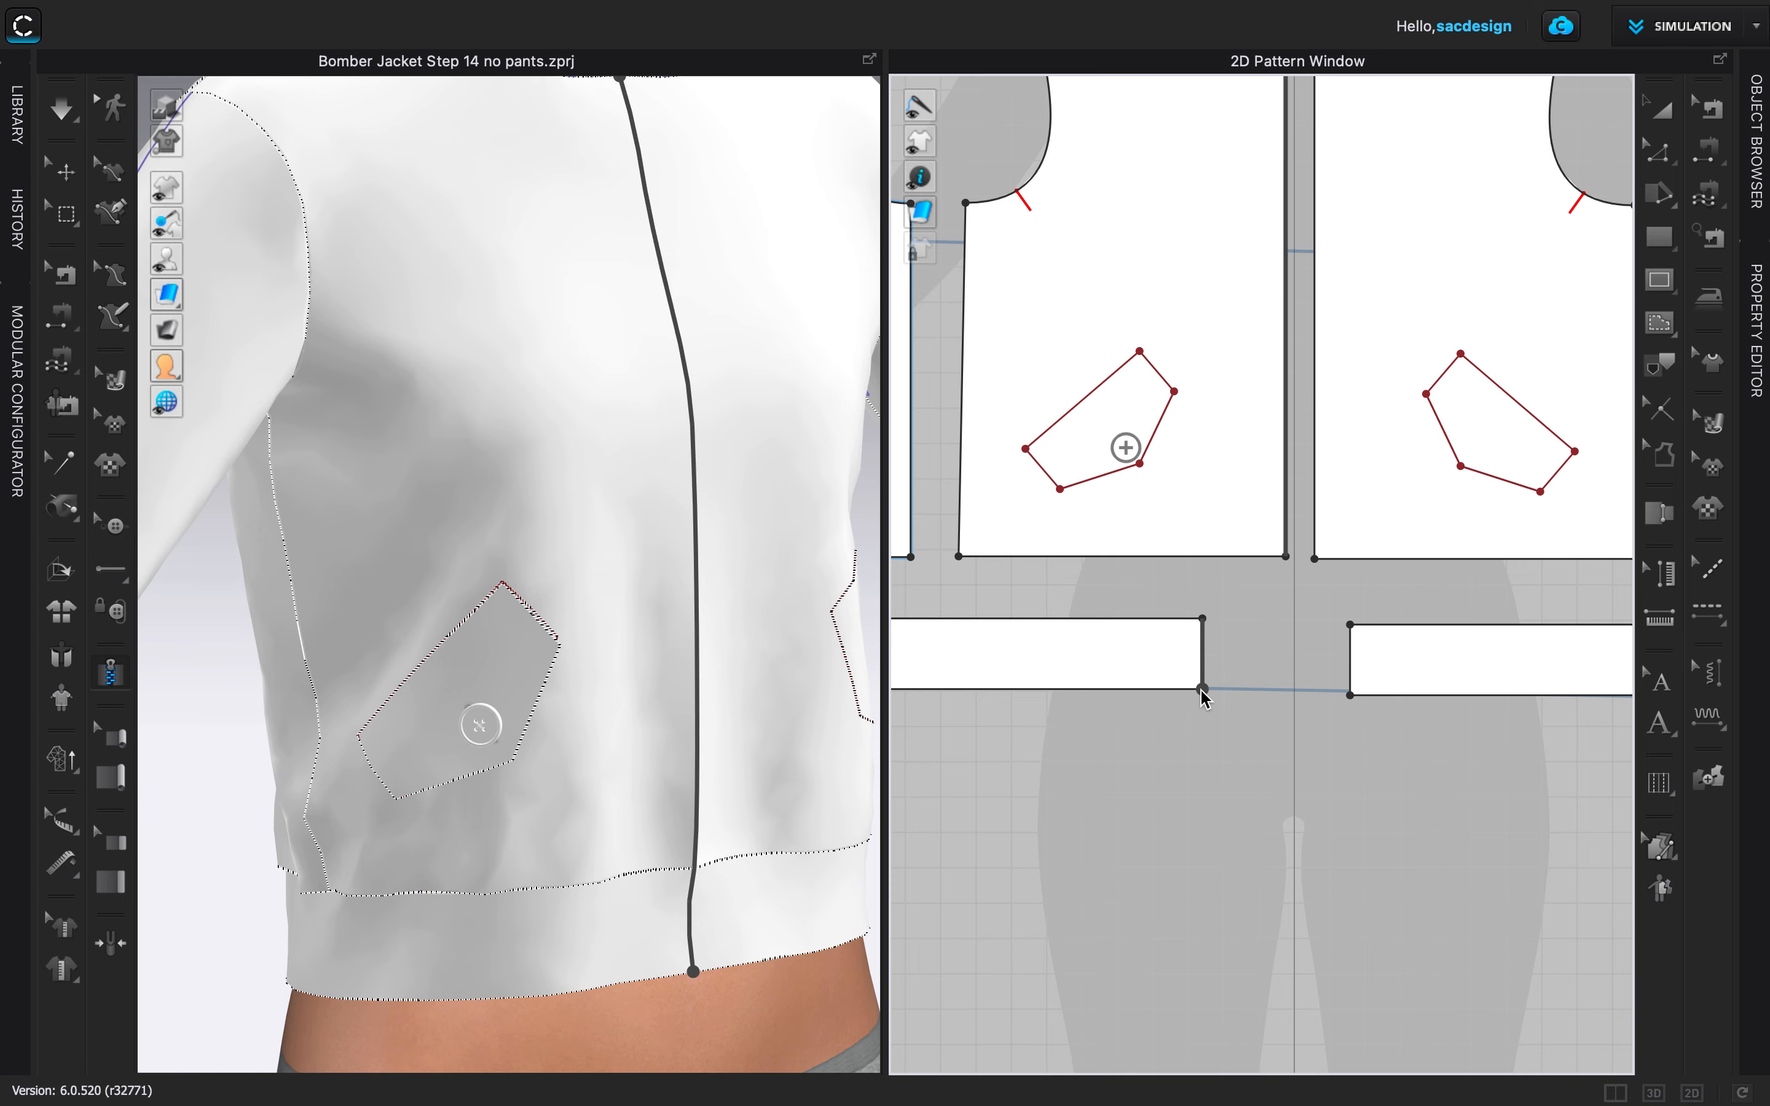
# Define the zipper's matching side down the other front's center edge and waistband end to create the zipper.
pyautogui.scroll(-4, 1204, 699)
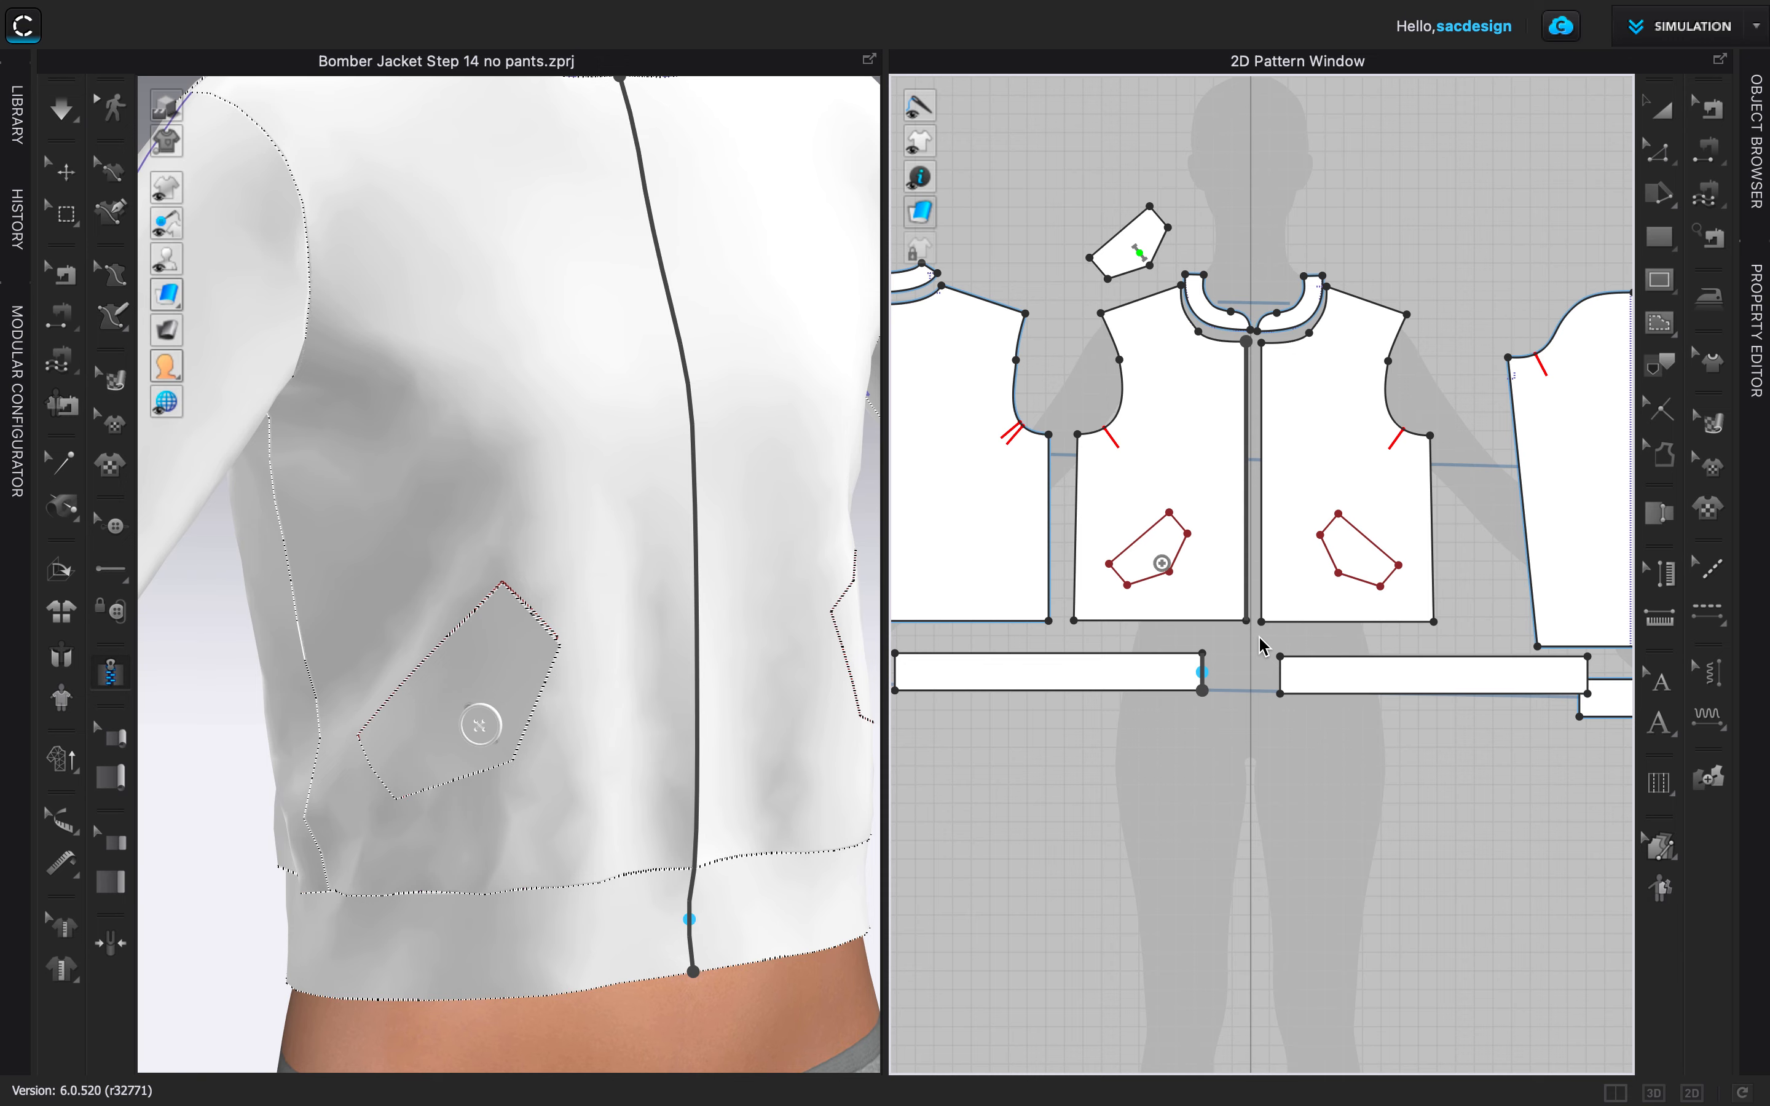
pyautogui.scroll(3, 1304, 435)
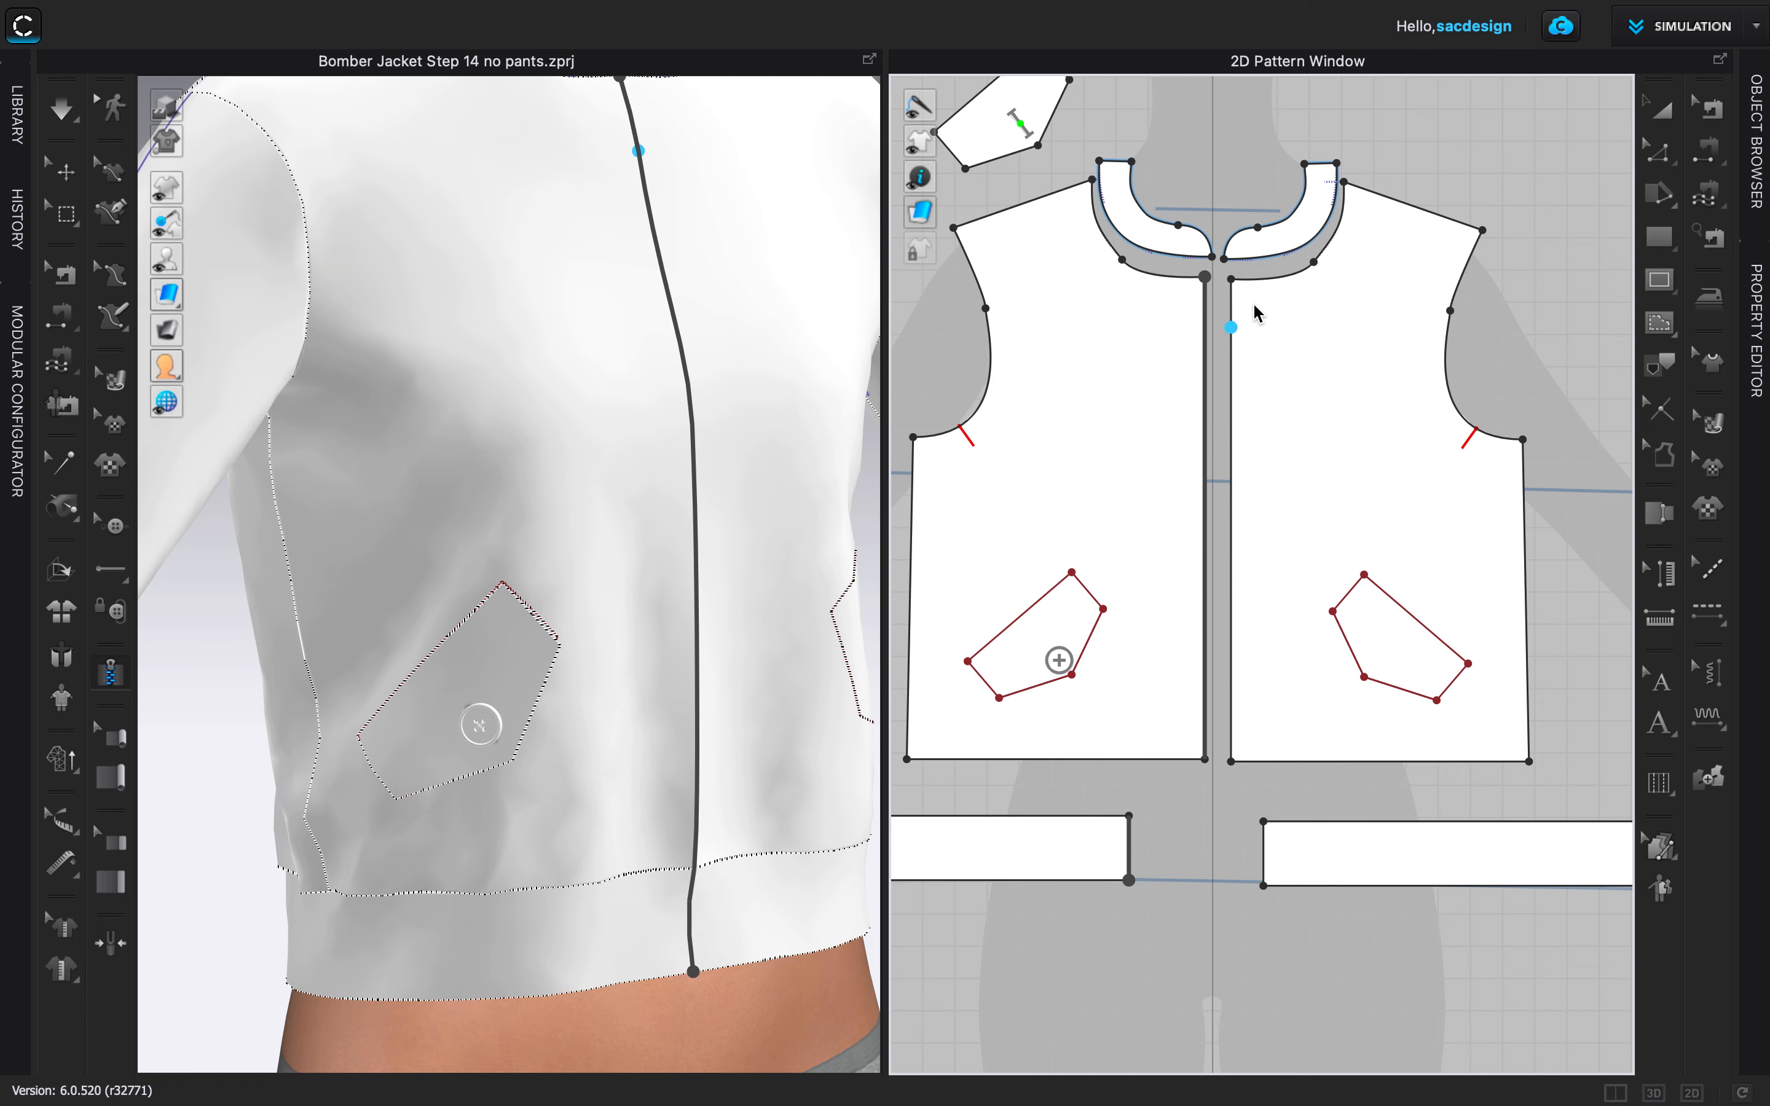
pyautogui.click(1230, 281)
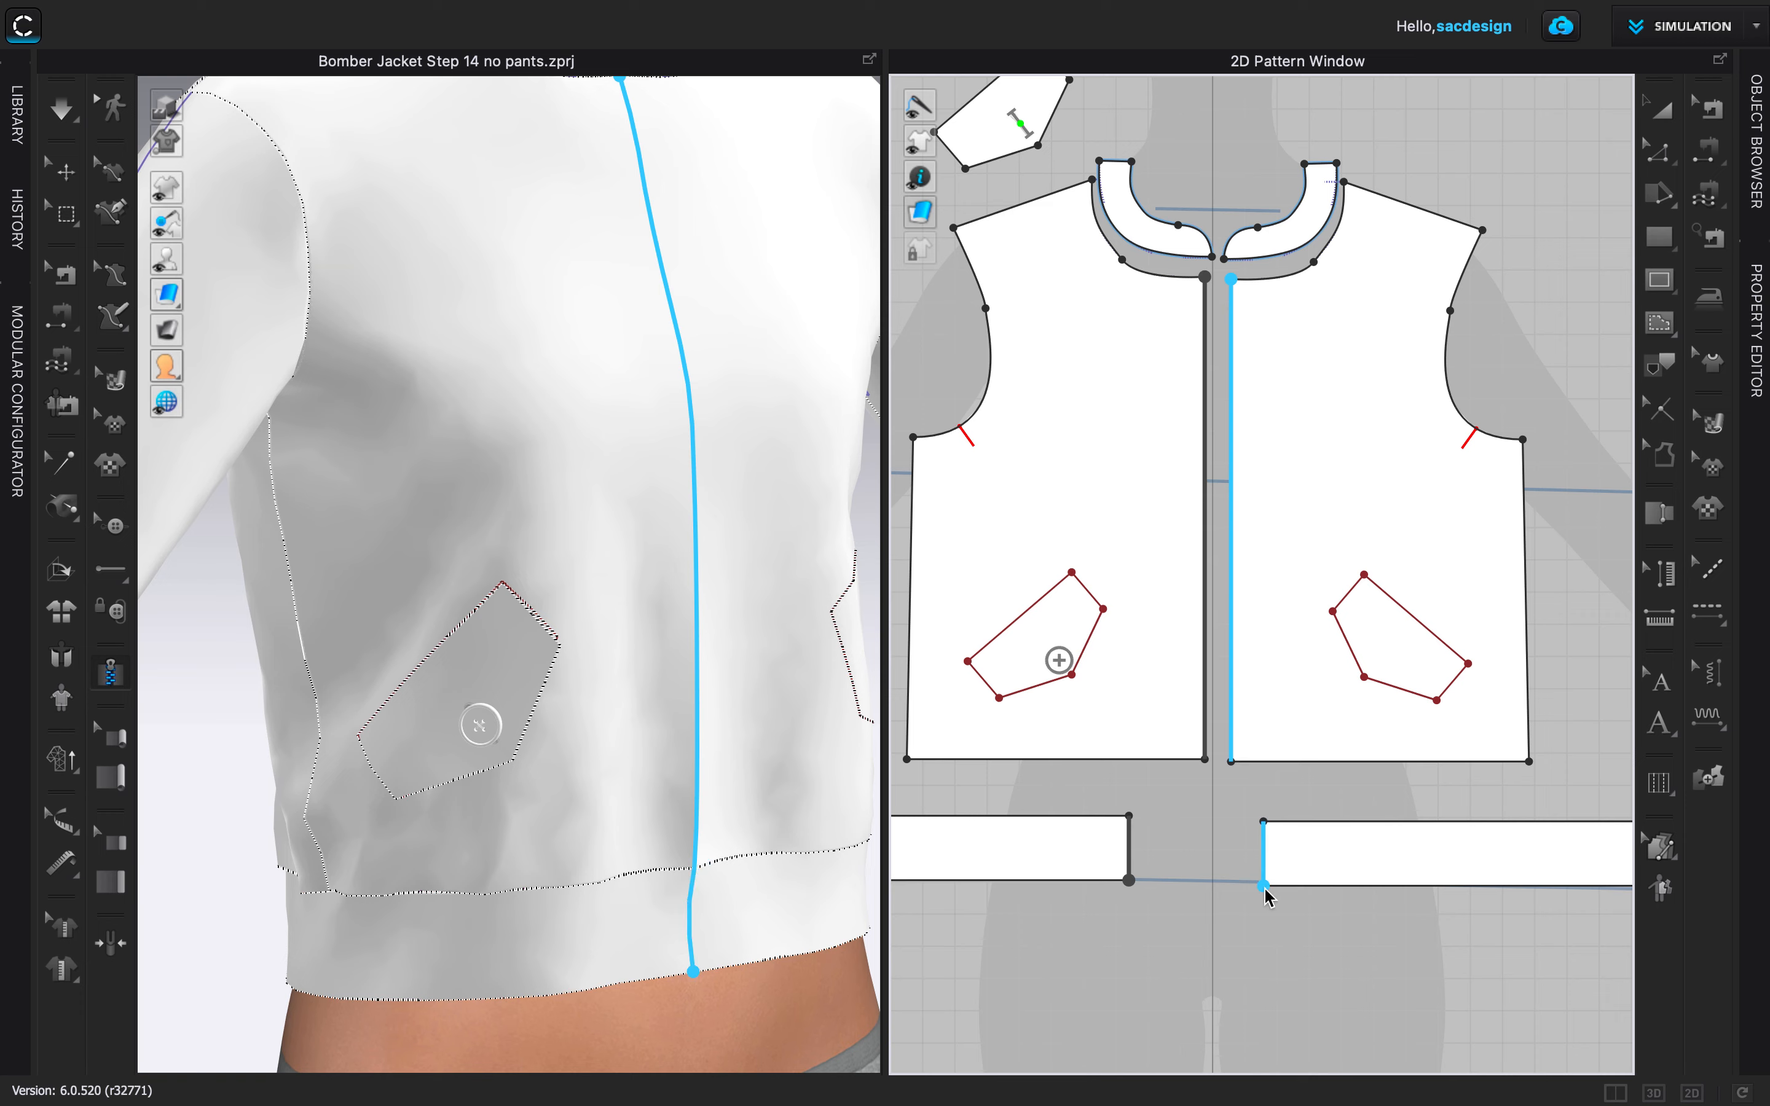
pyautogui.doubleClick(1070, 960)
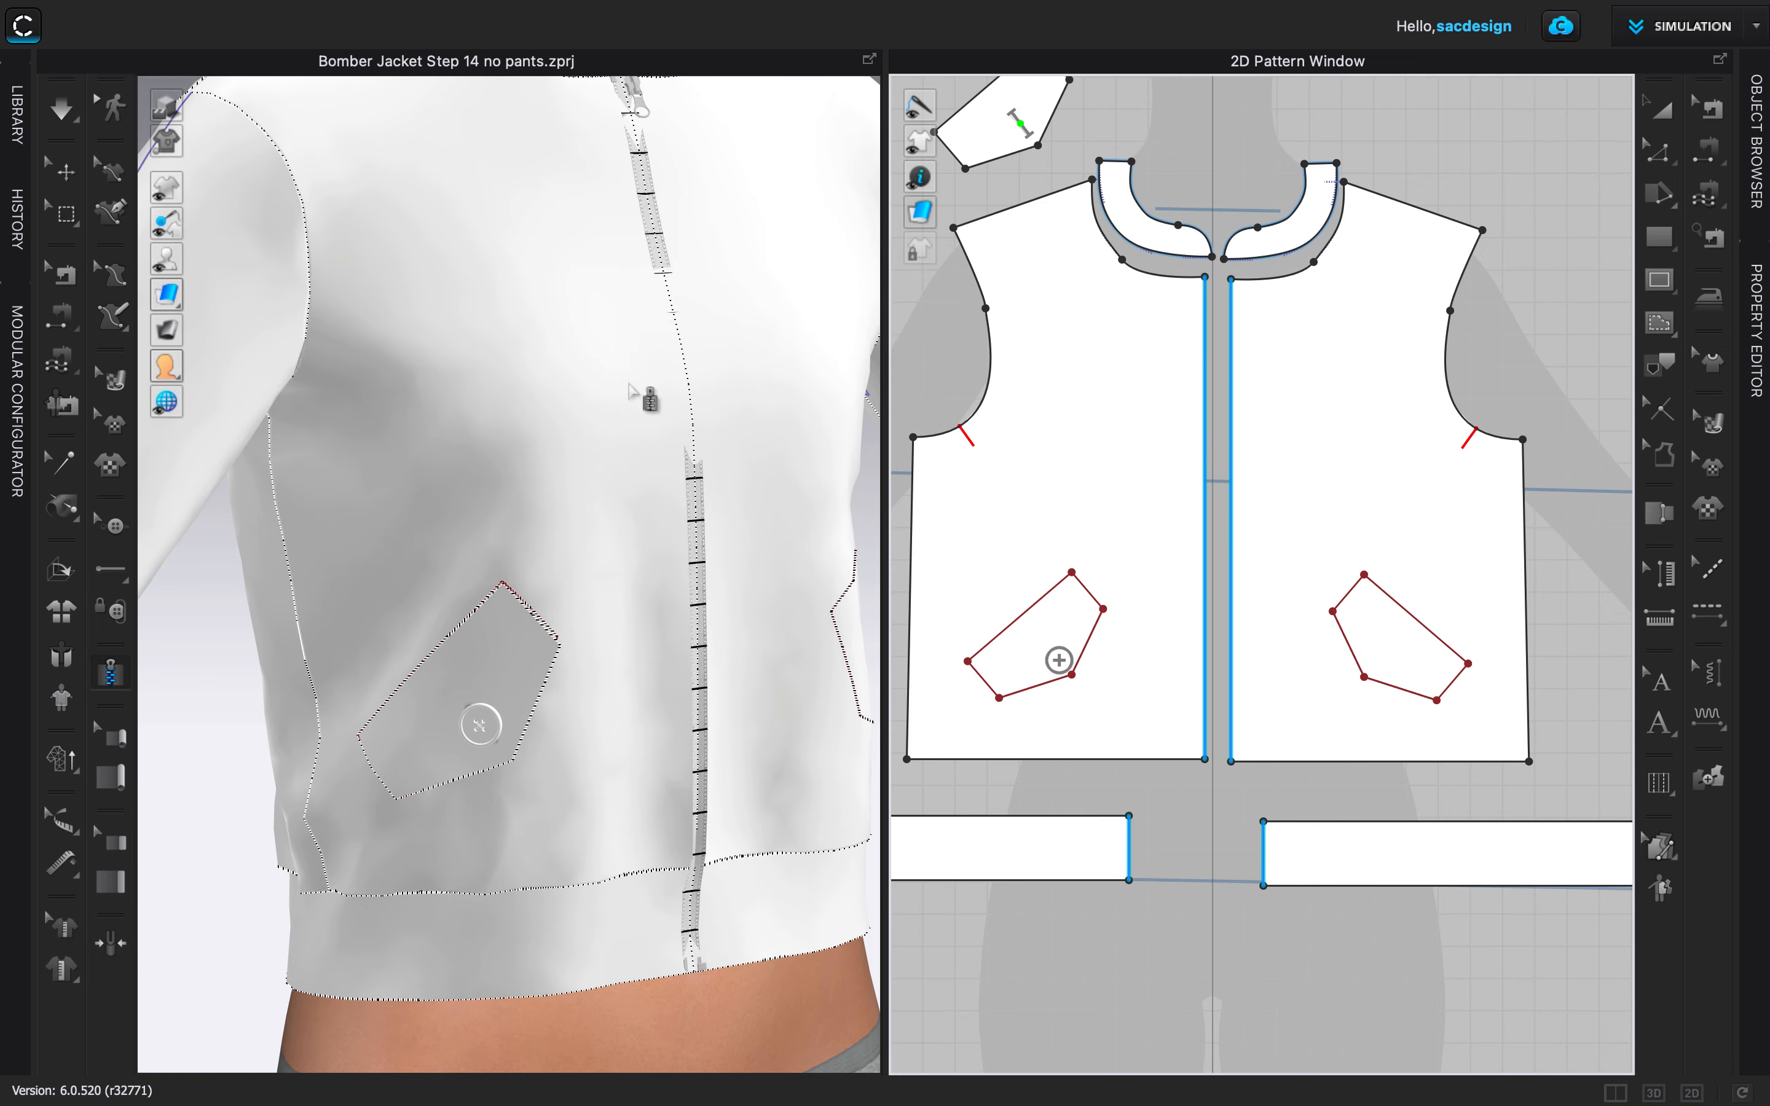
pyautogui.scroll(-1, 620, 209)
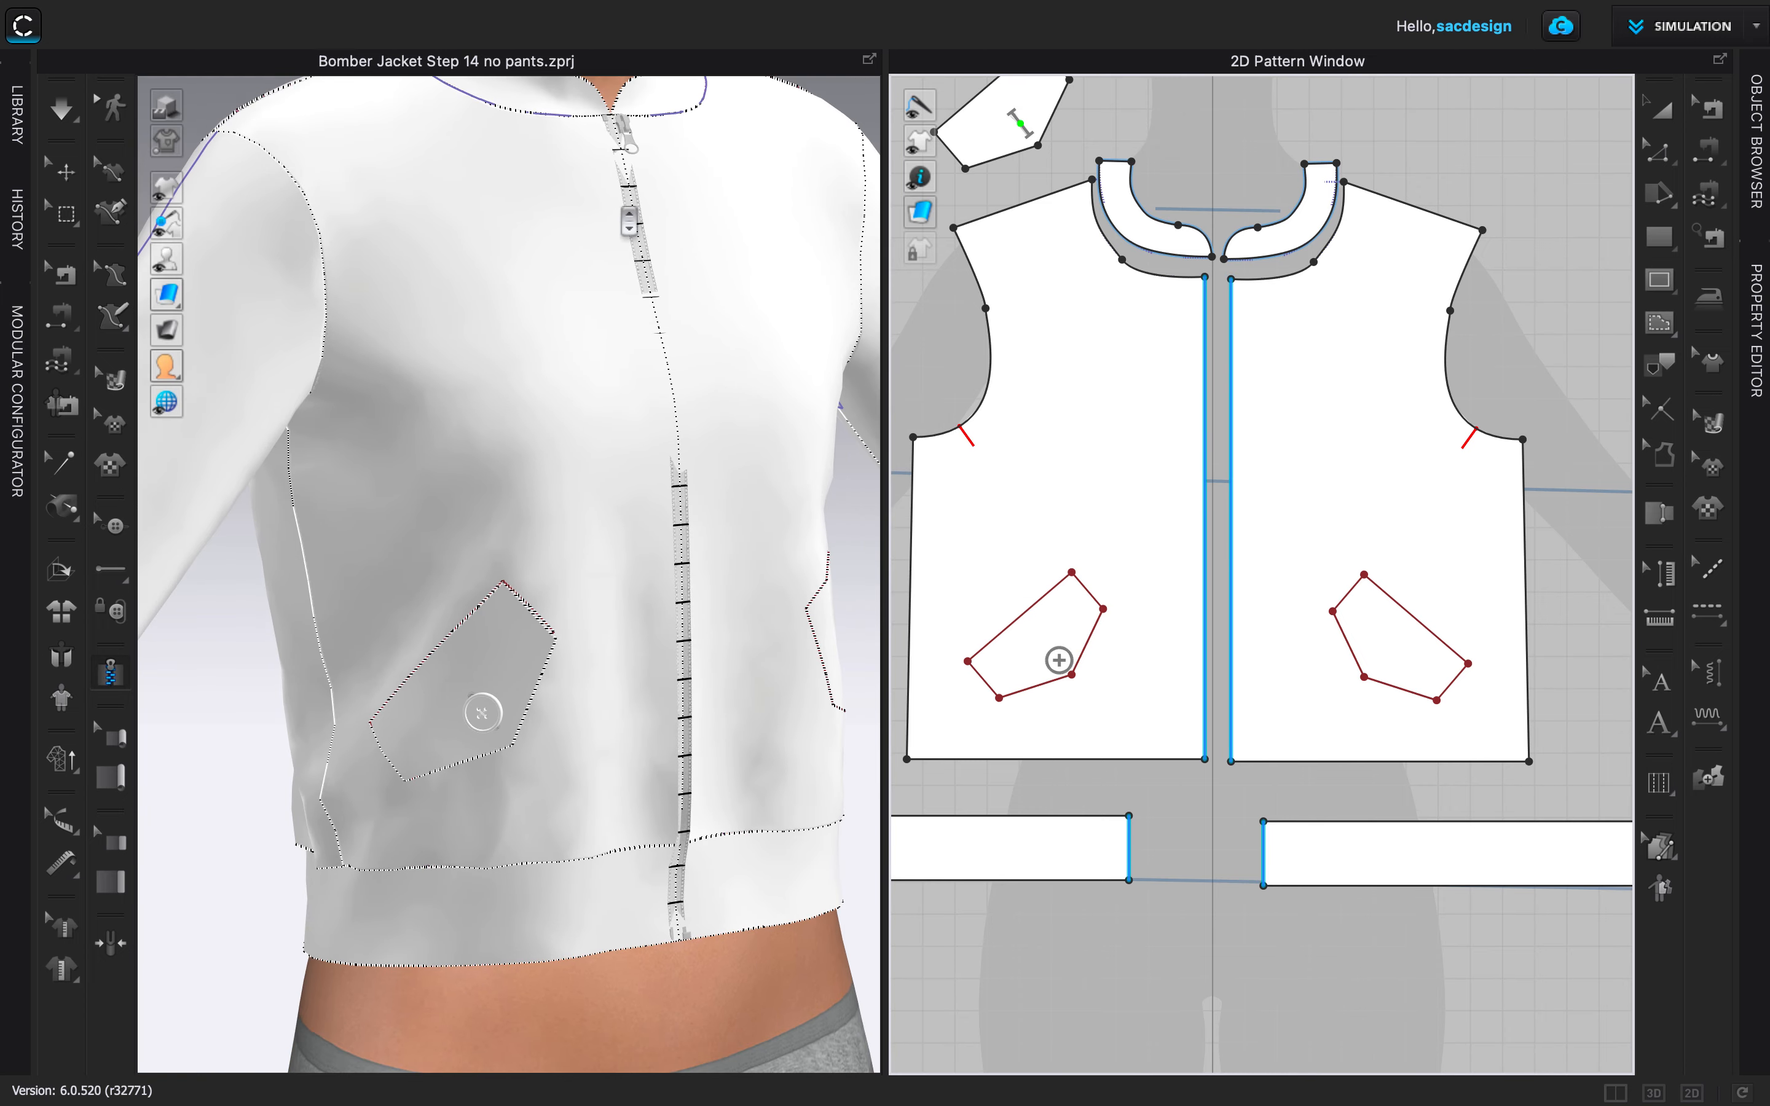
pyautogui.scroll(-1, 620, 211)
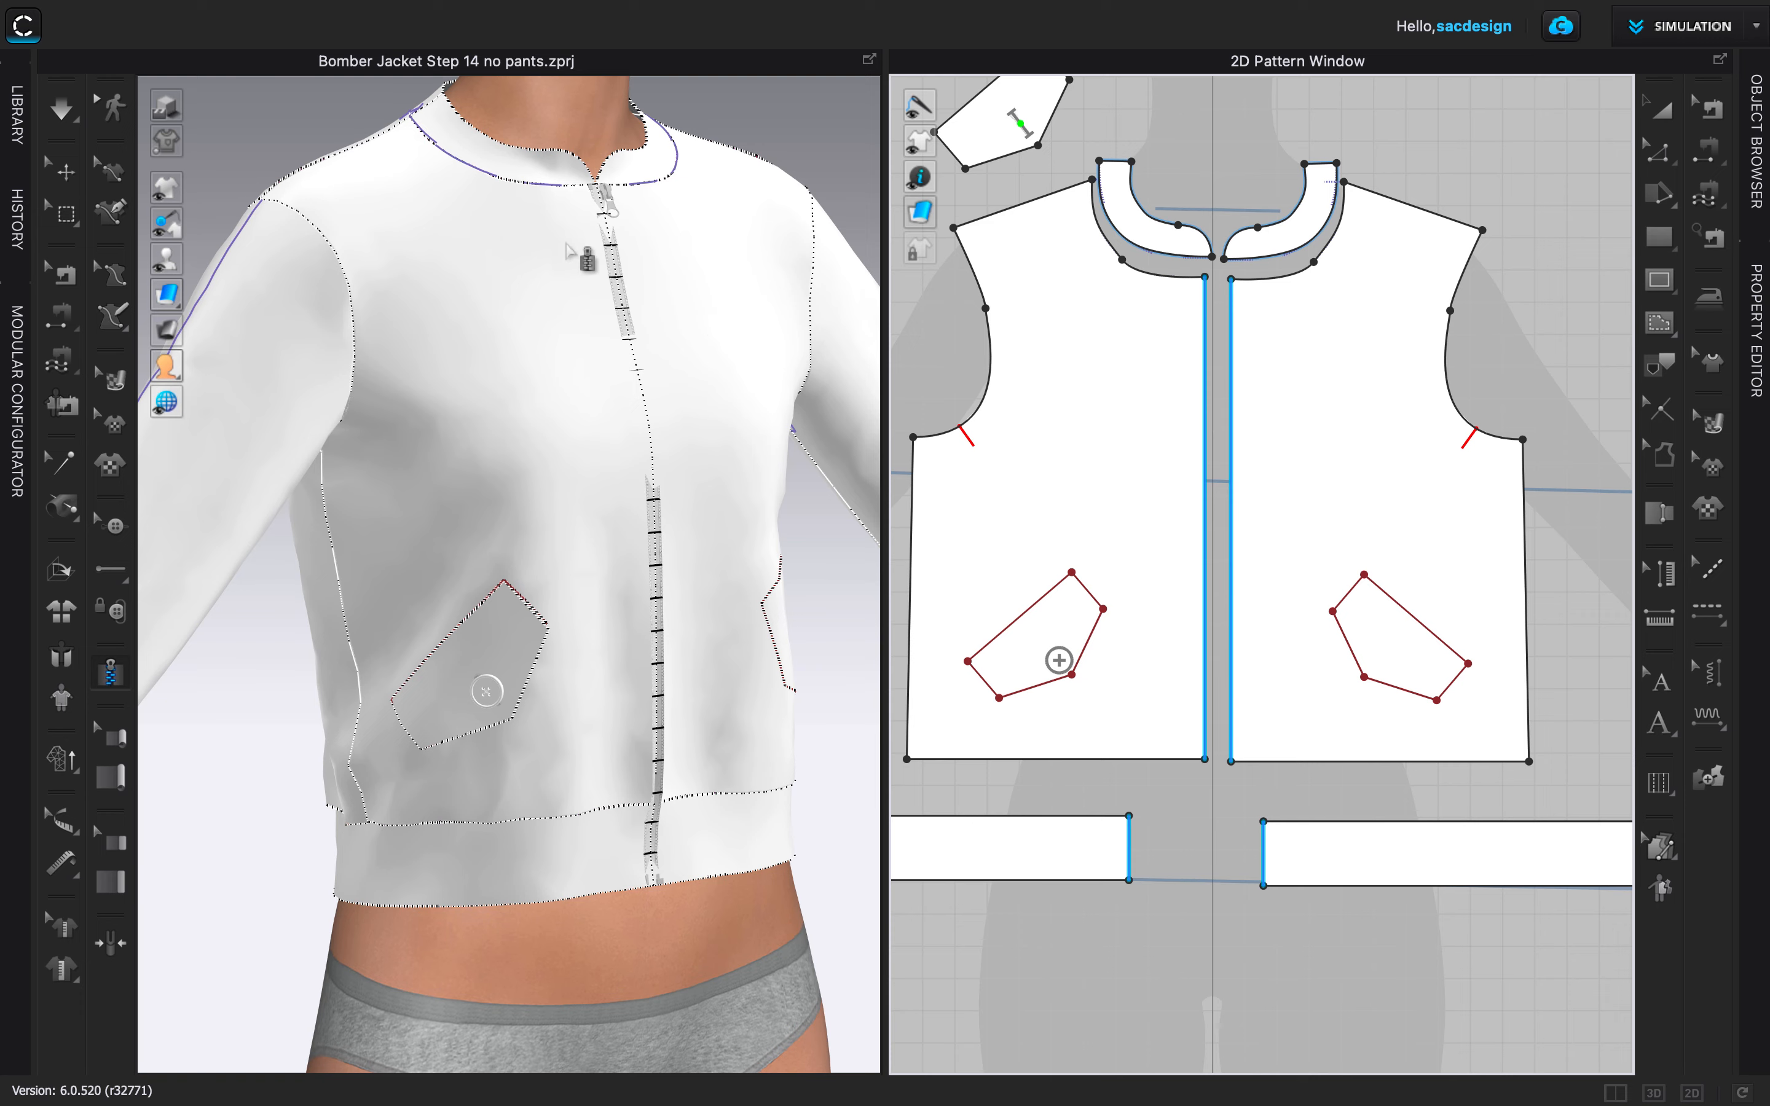
# Run the simulation to settle the new zipper on the jacket, deselect it, and stop the simulation.
pyautogui.click(59, 108)
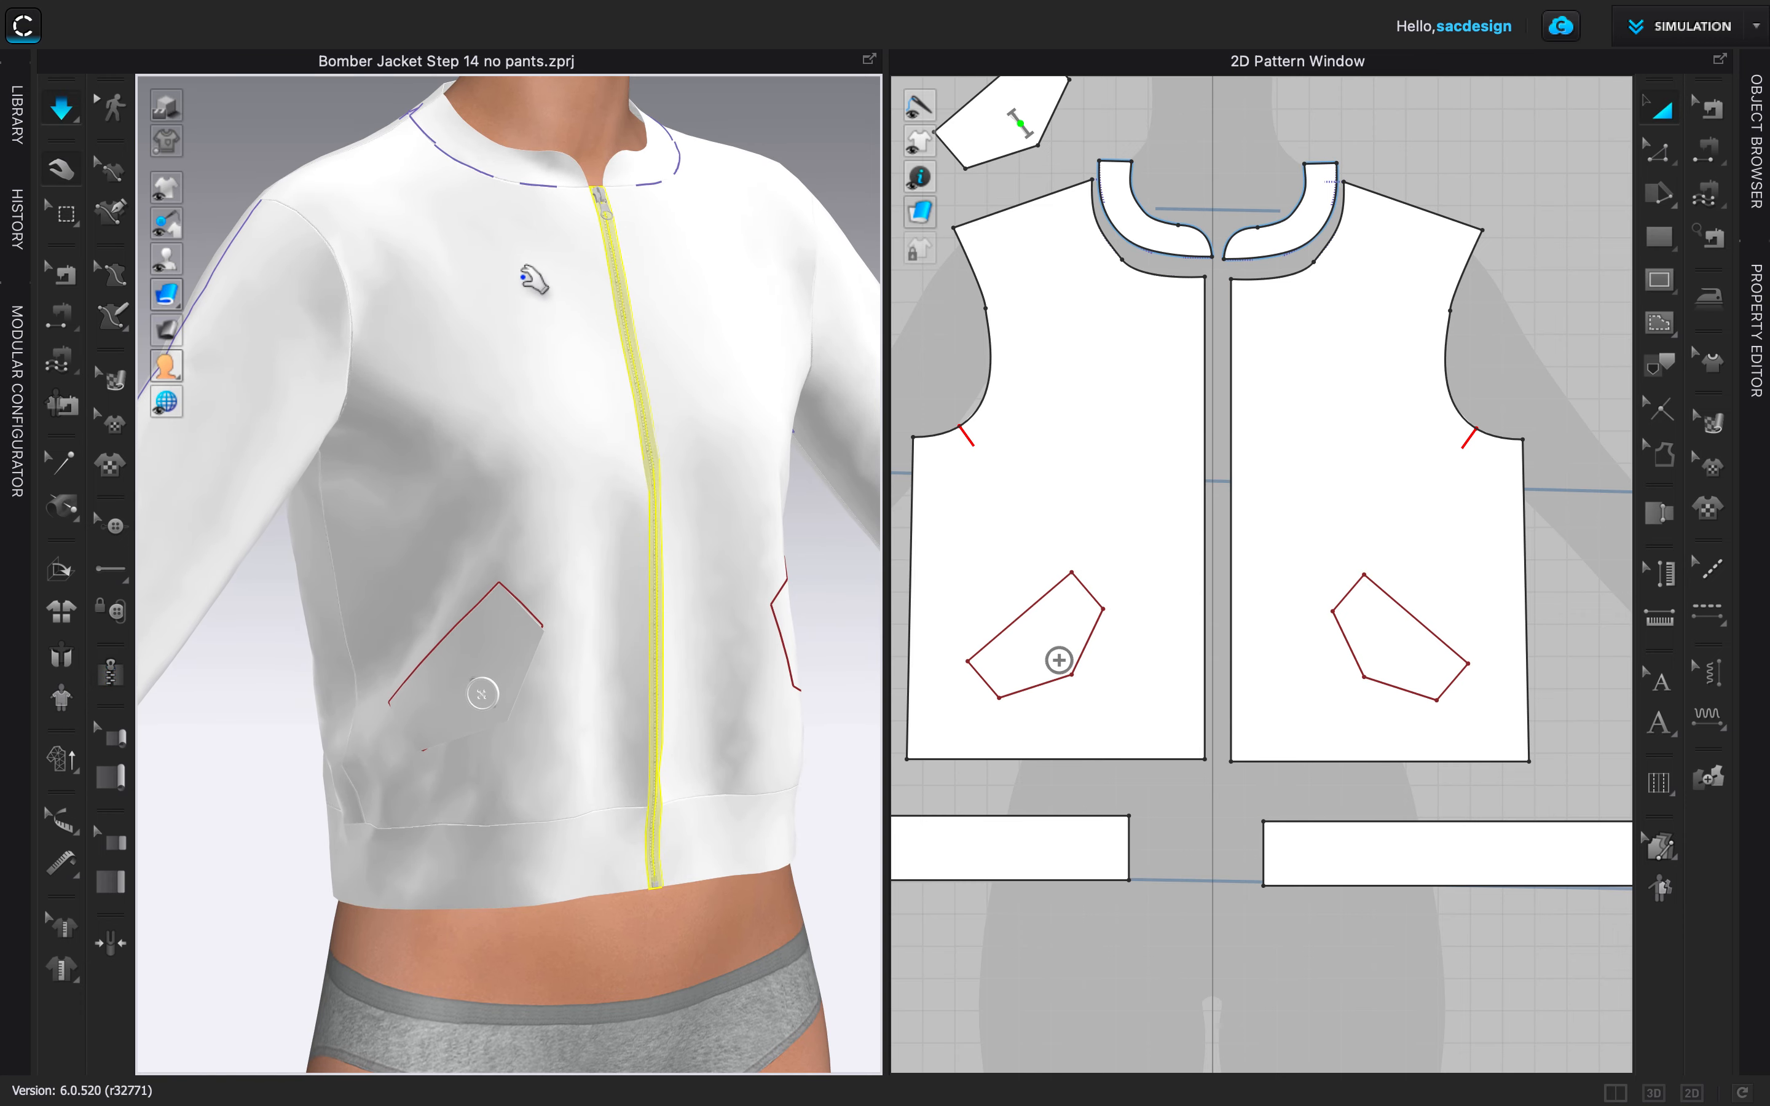
pyautogui.click(243, 145)
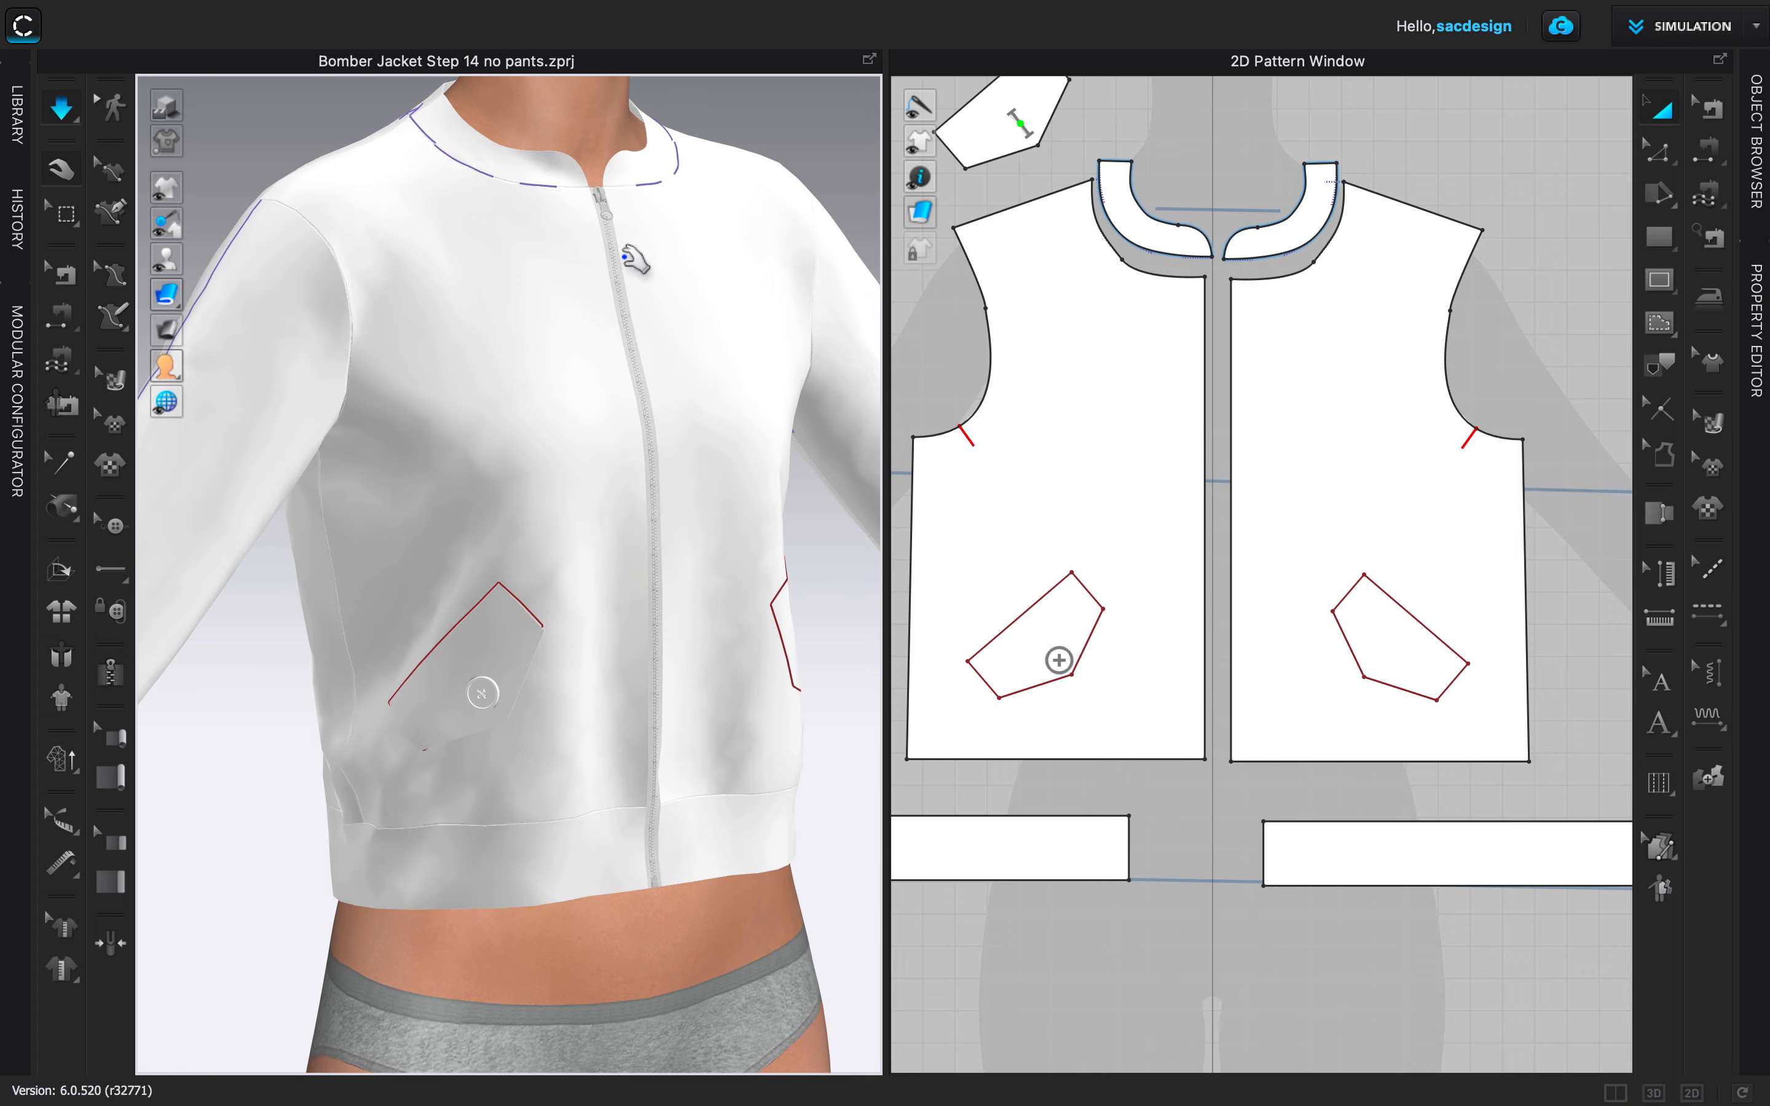
pyautogui.click(62, 111)
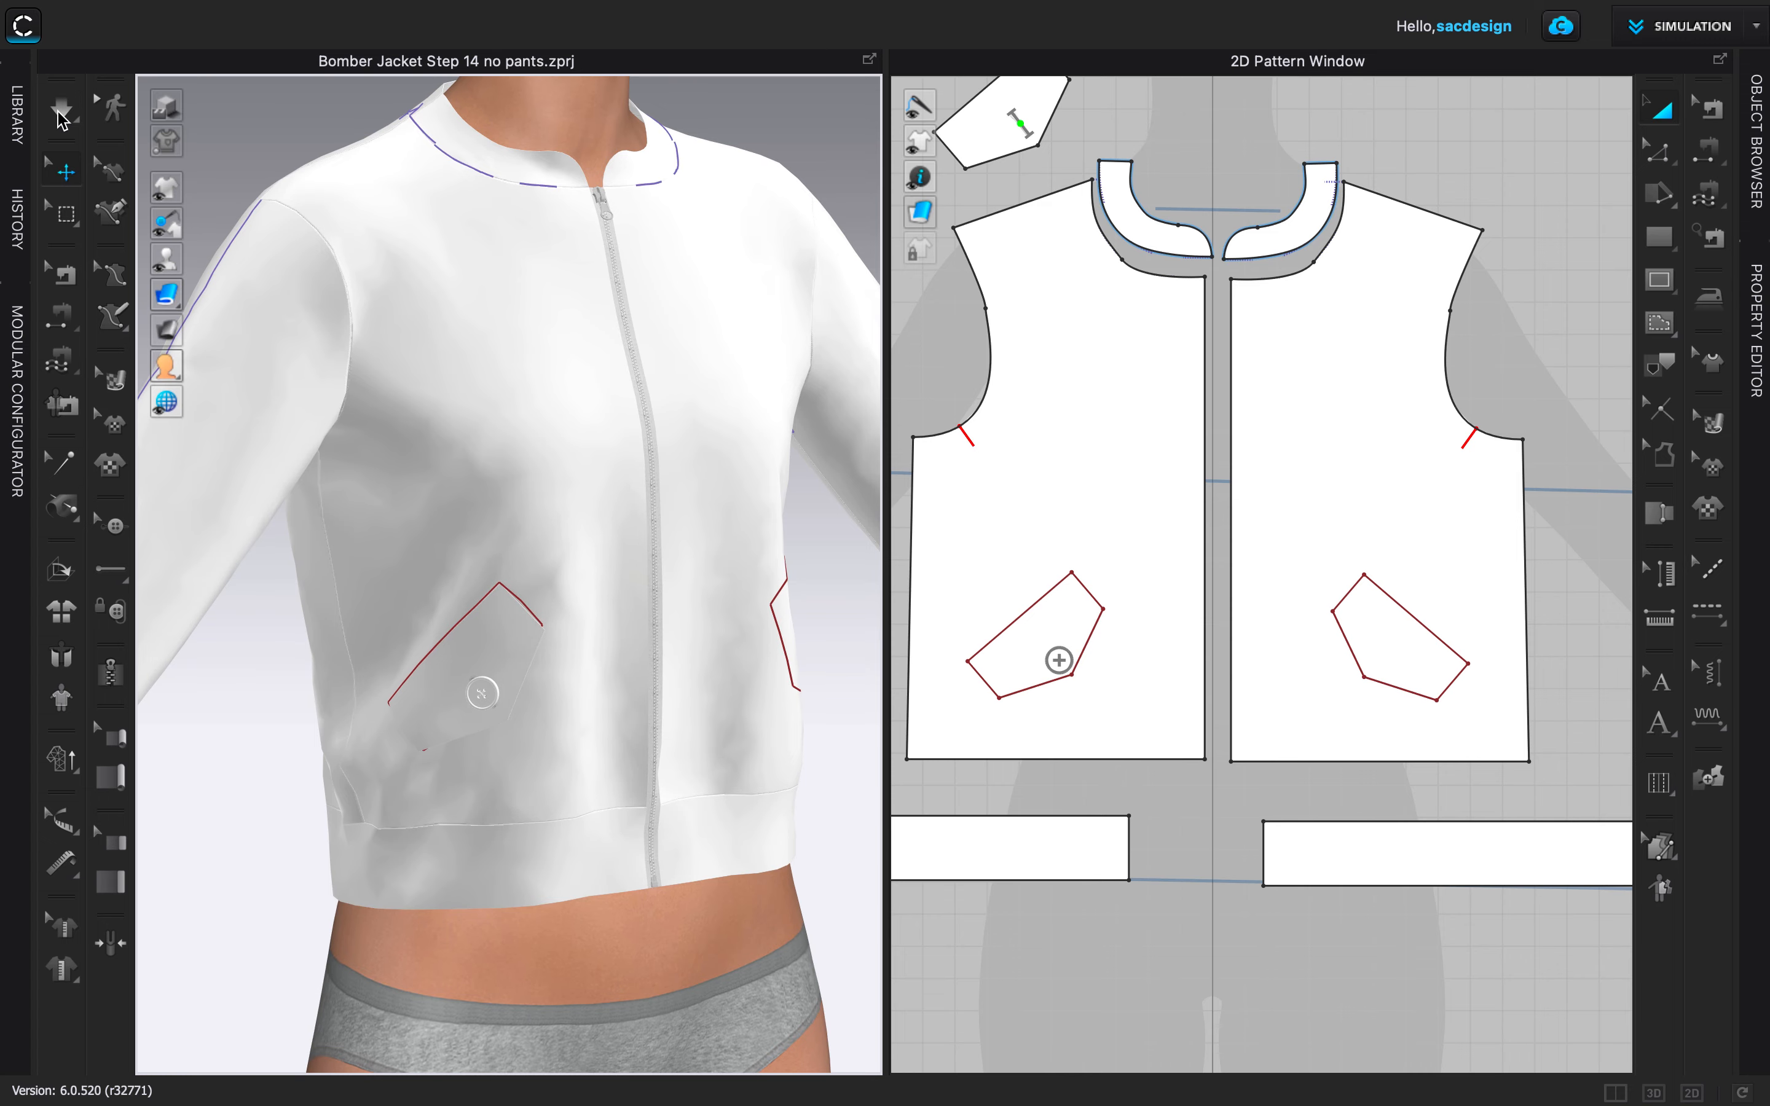
# Move the zipper slider from the neckline down to the upper chest and simulate to open the zipper above it.
pyautogui.click(67, 175)
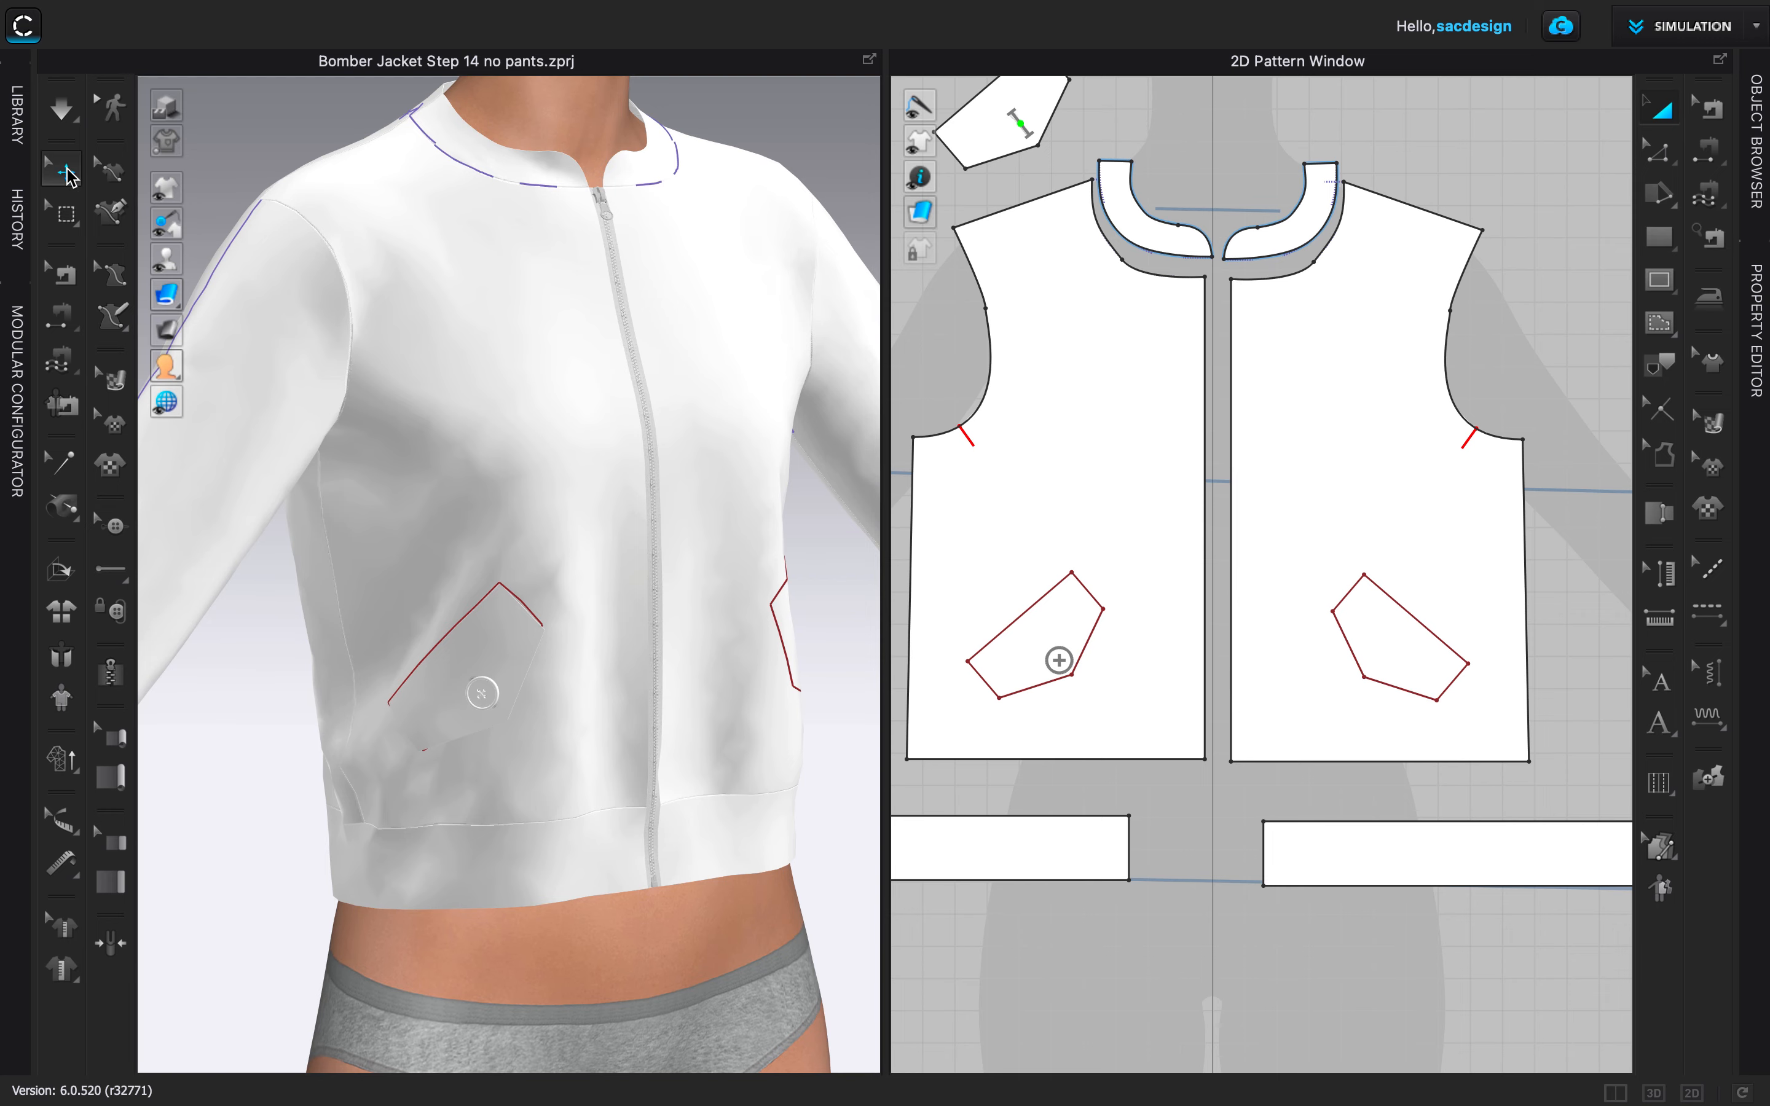
pyautogui.scroll(3, 614, 212)
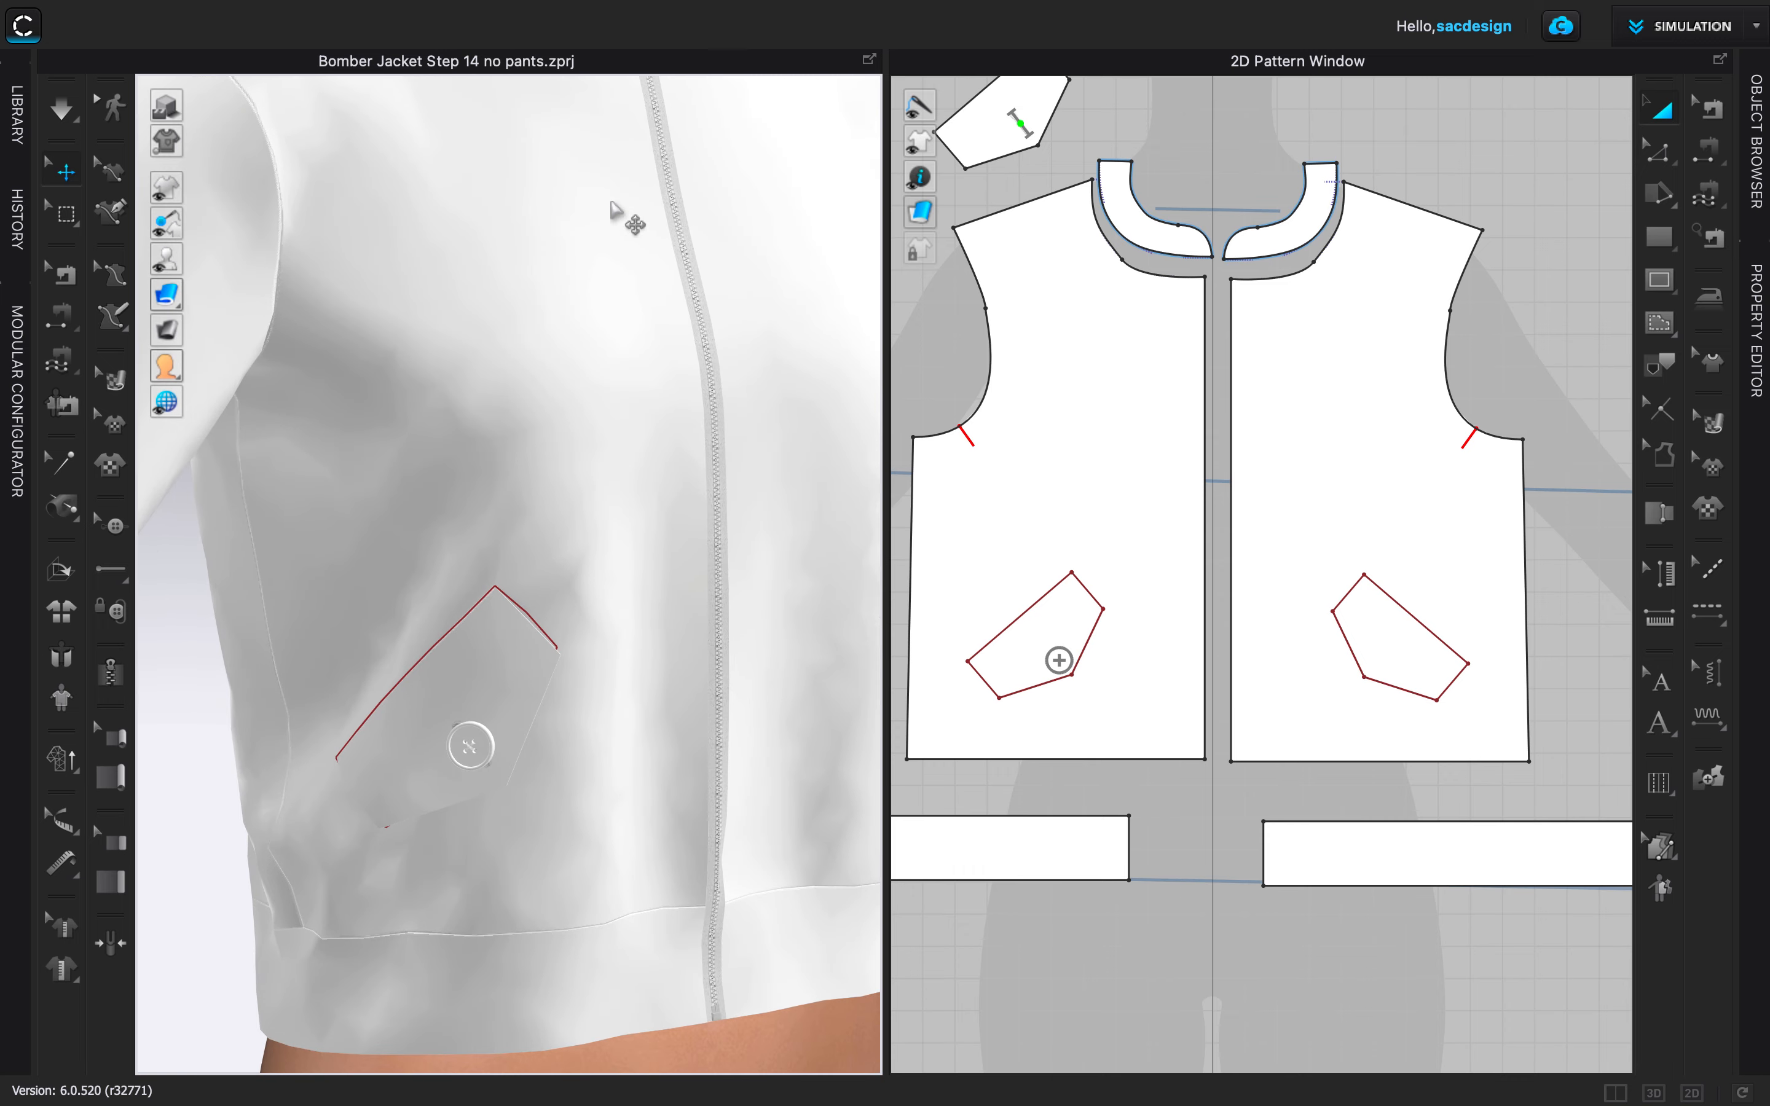
pyautogui.moveTo(612, 203); pyautogui.dragTo(630, 536, button='middle')
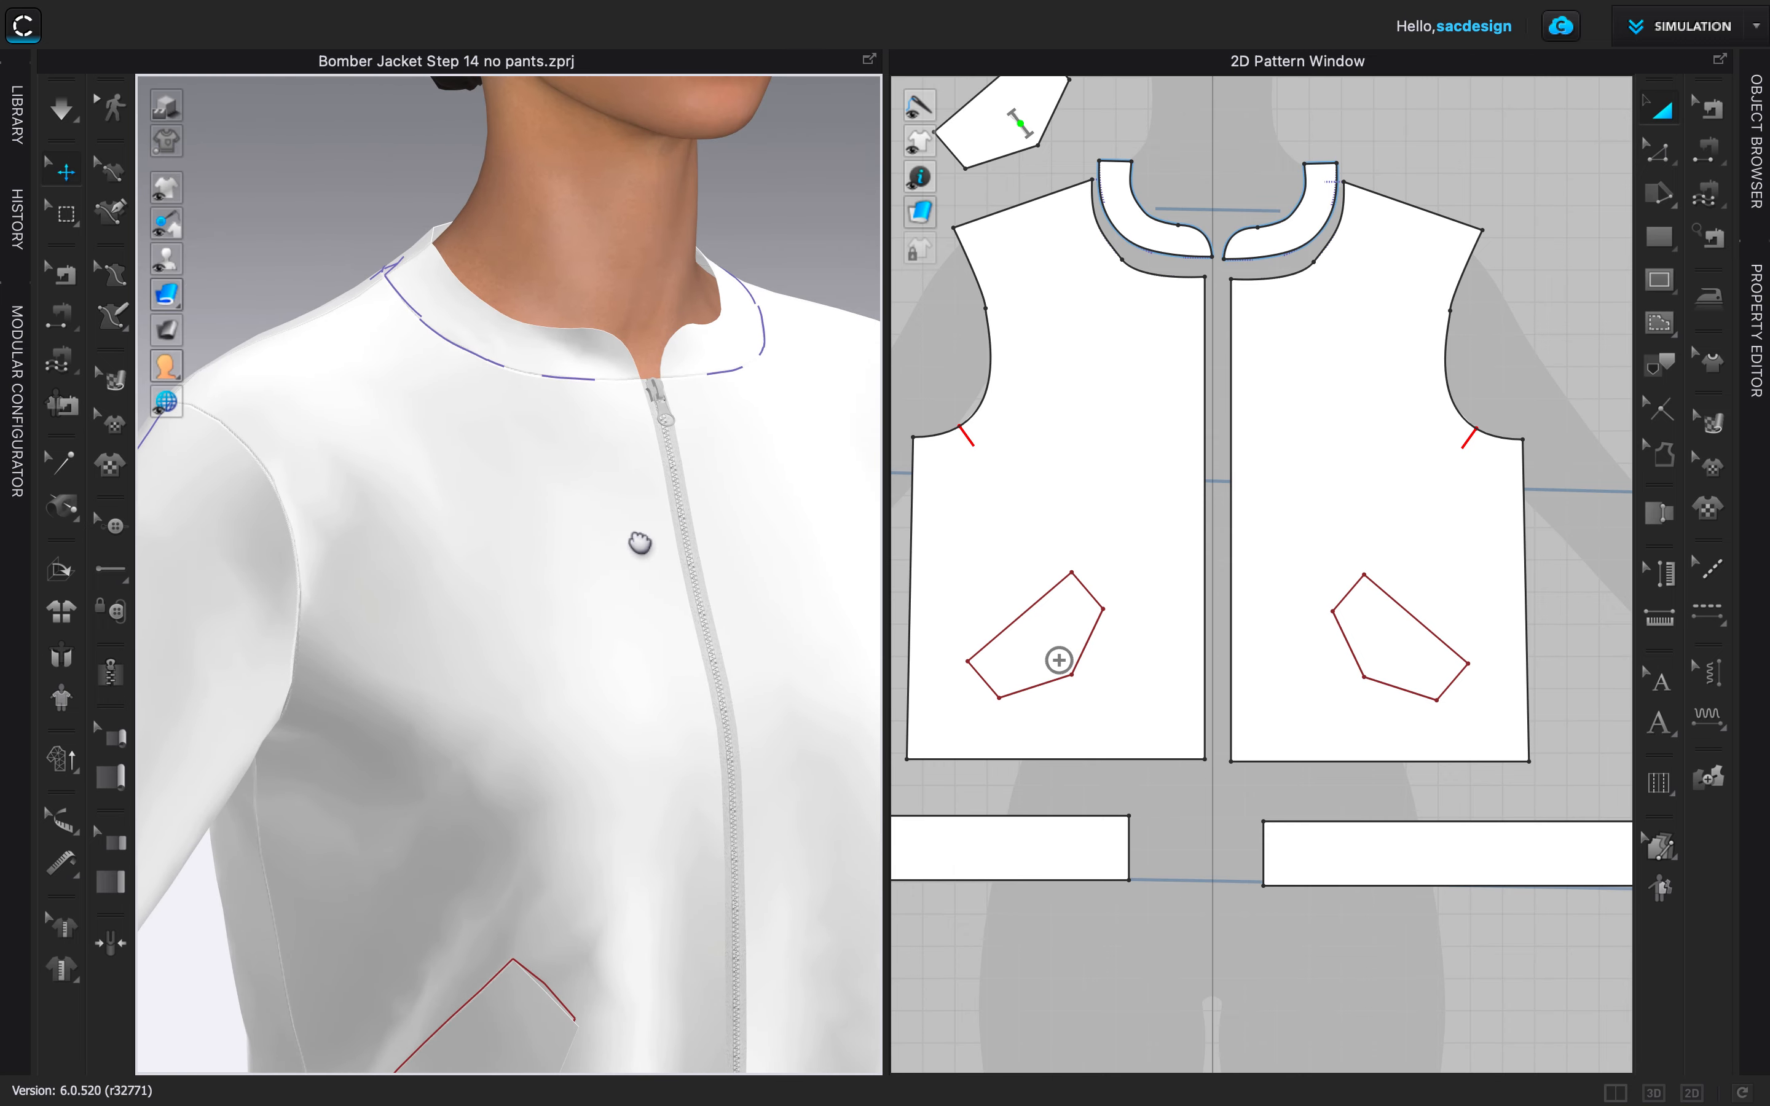
pyautogui.scroll(2, 724, 427)
pyautogui.scroll(1, 730, 435)
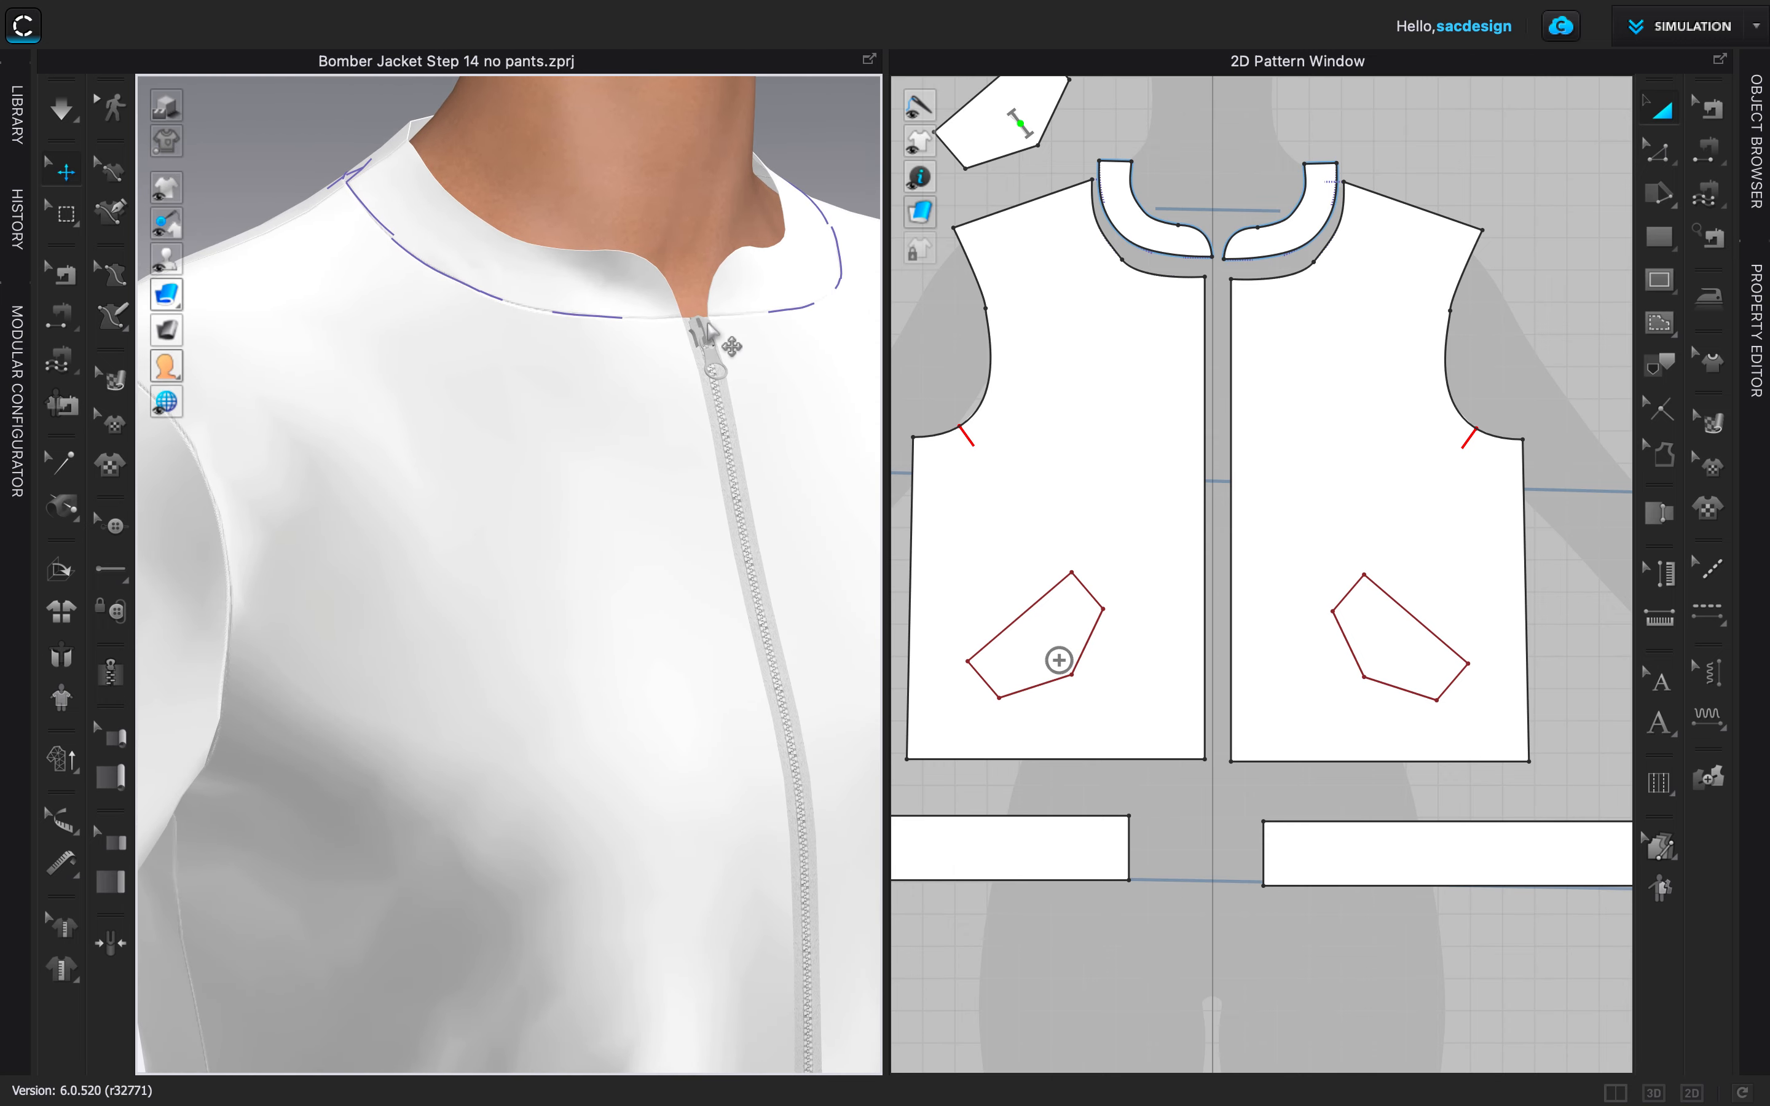
pyautogui.click(707, 328)
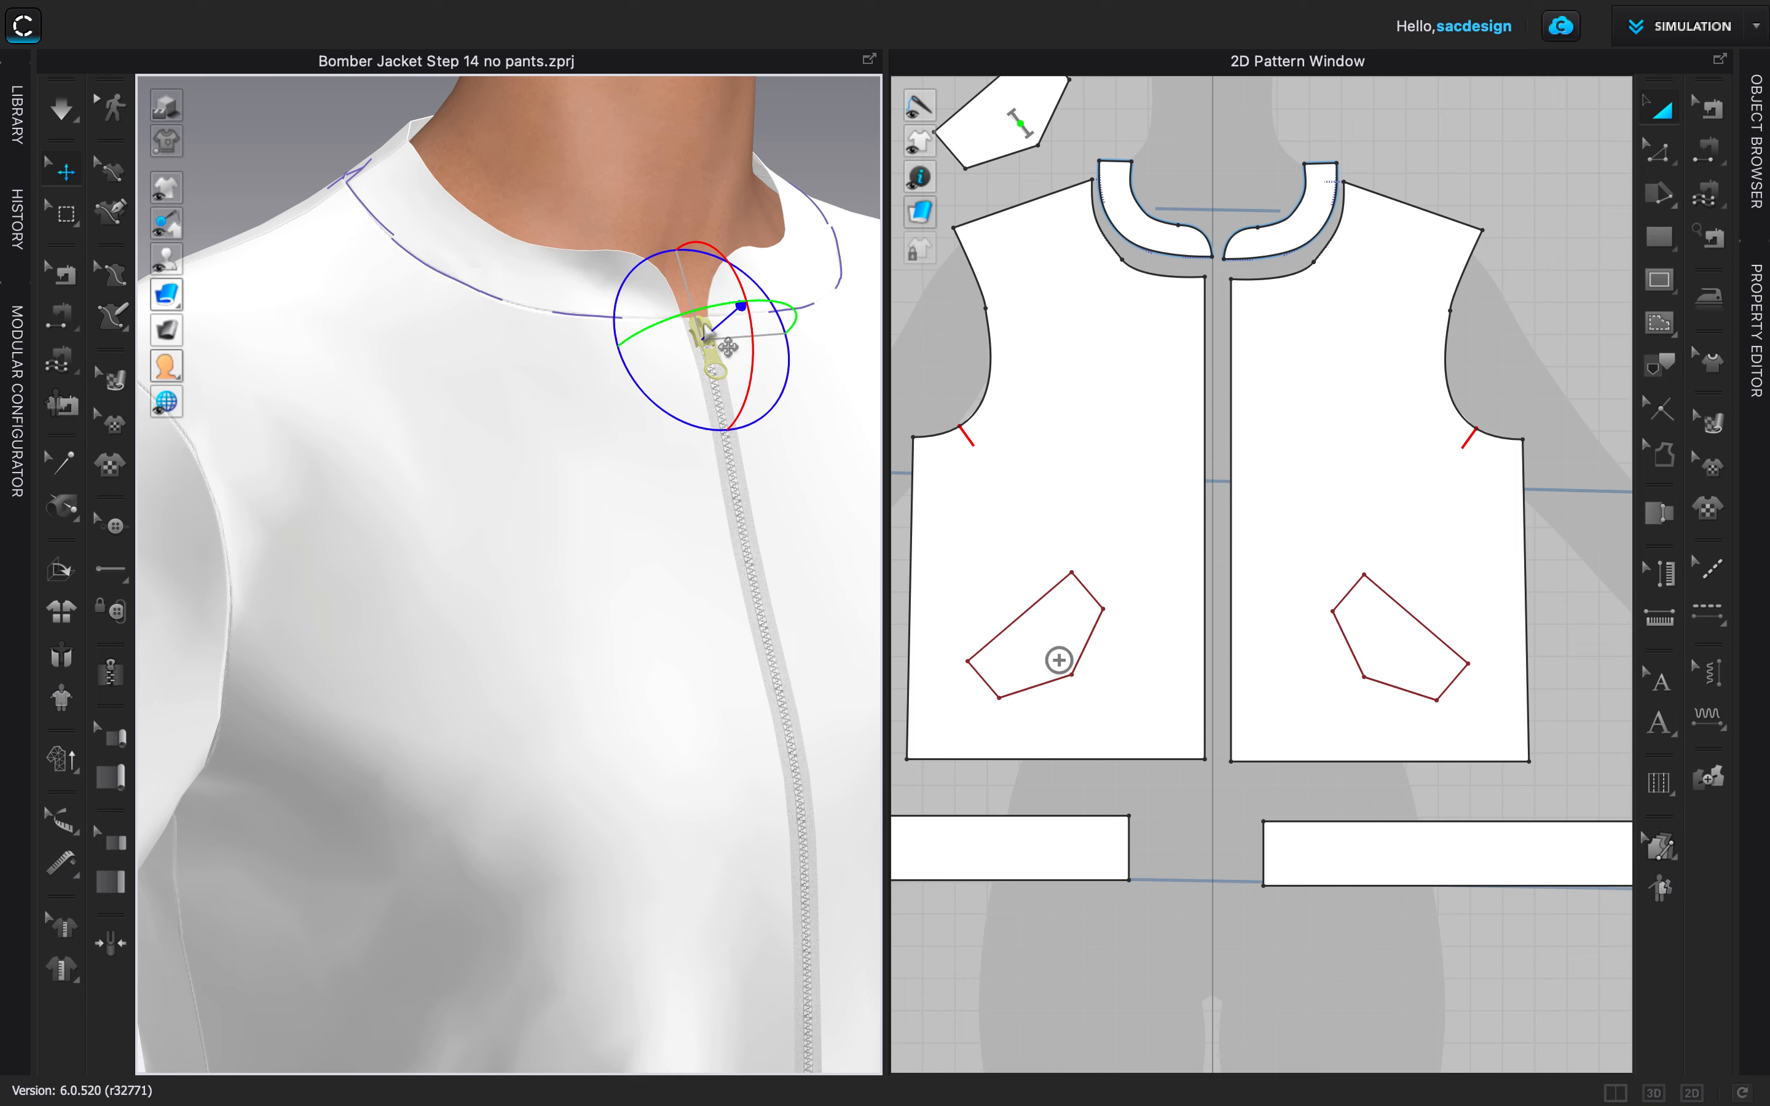
pyautogui.moveTo(706, 333); pyautogui.dragTo(754, 571)
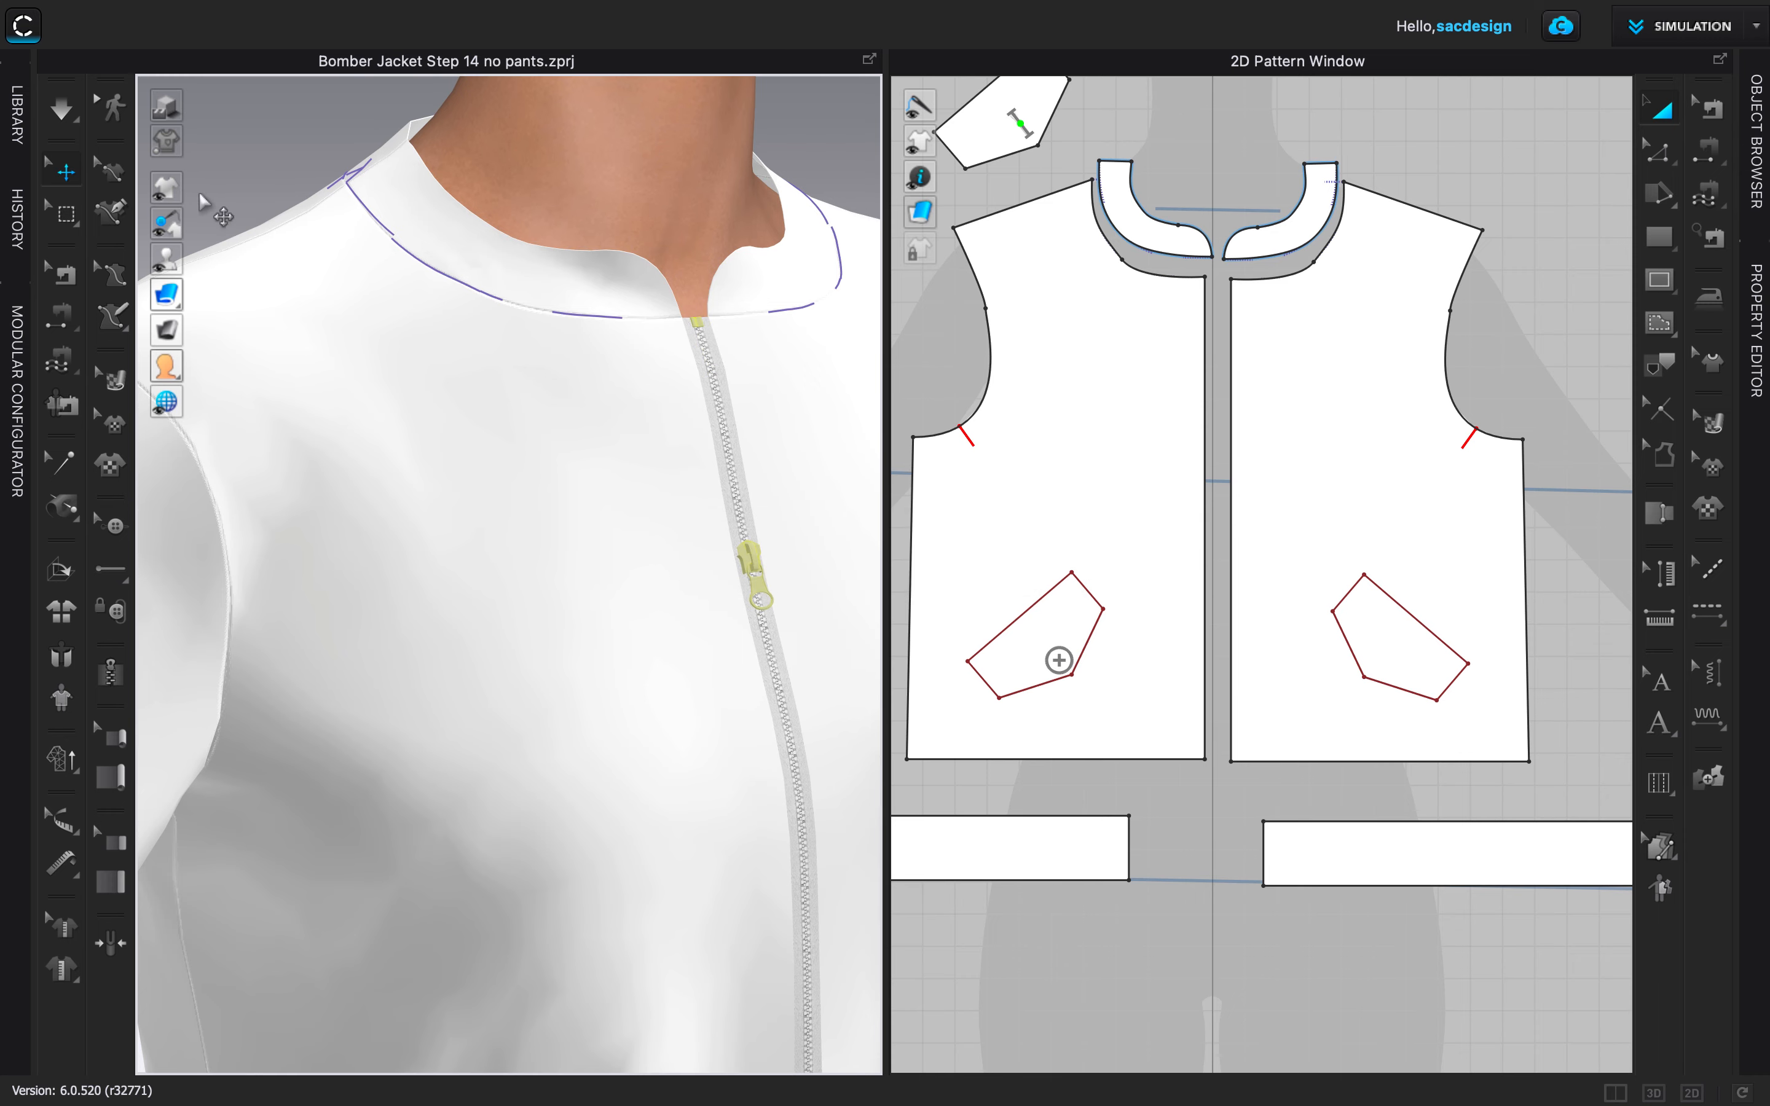
pyautogui.click(64, 111)
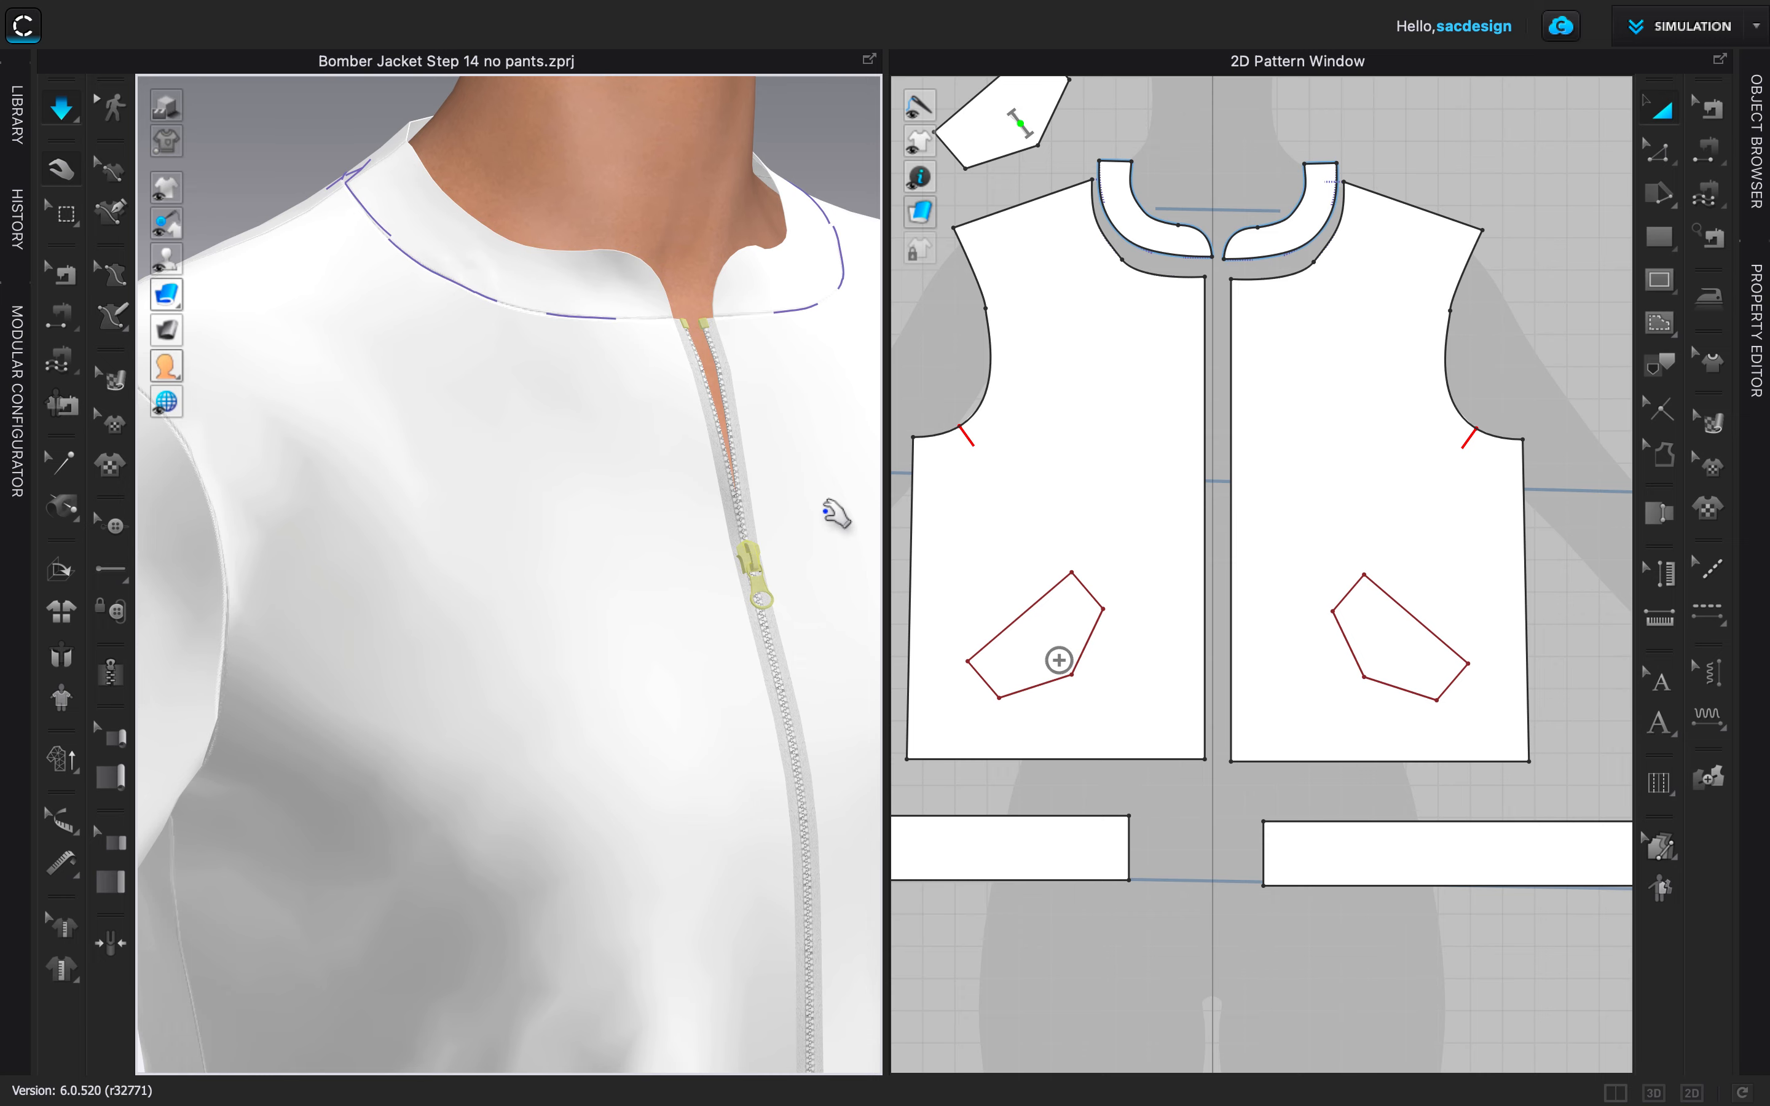
# Hide the red internal lines of the pockets and the blue lines along the collar and sleeves on the 3D garment.
pyautogui.press('2')
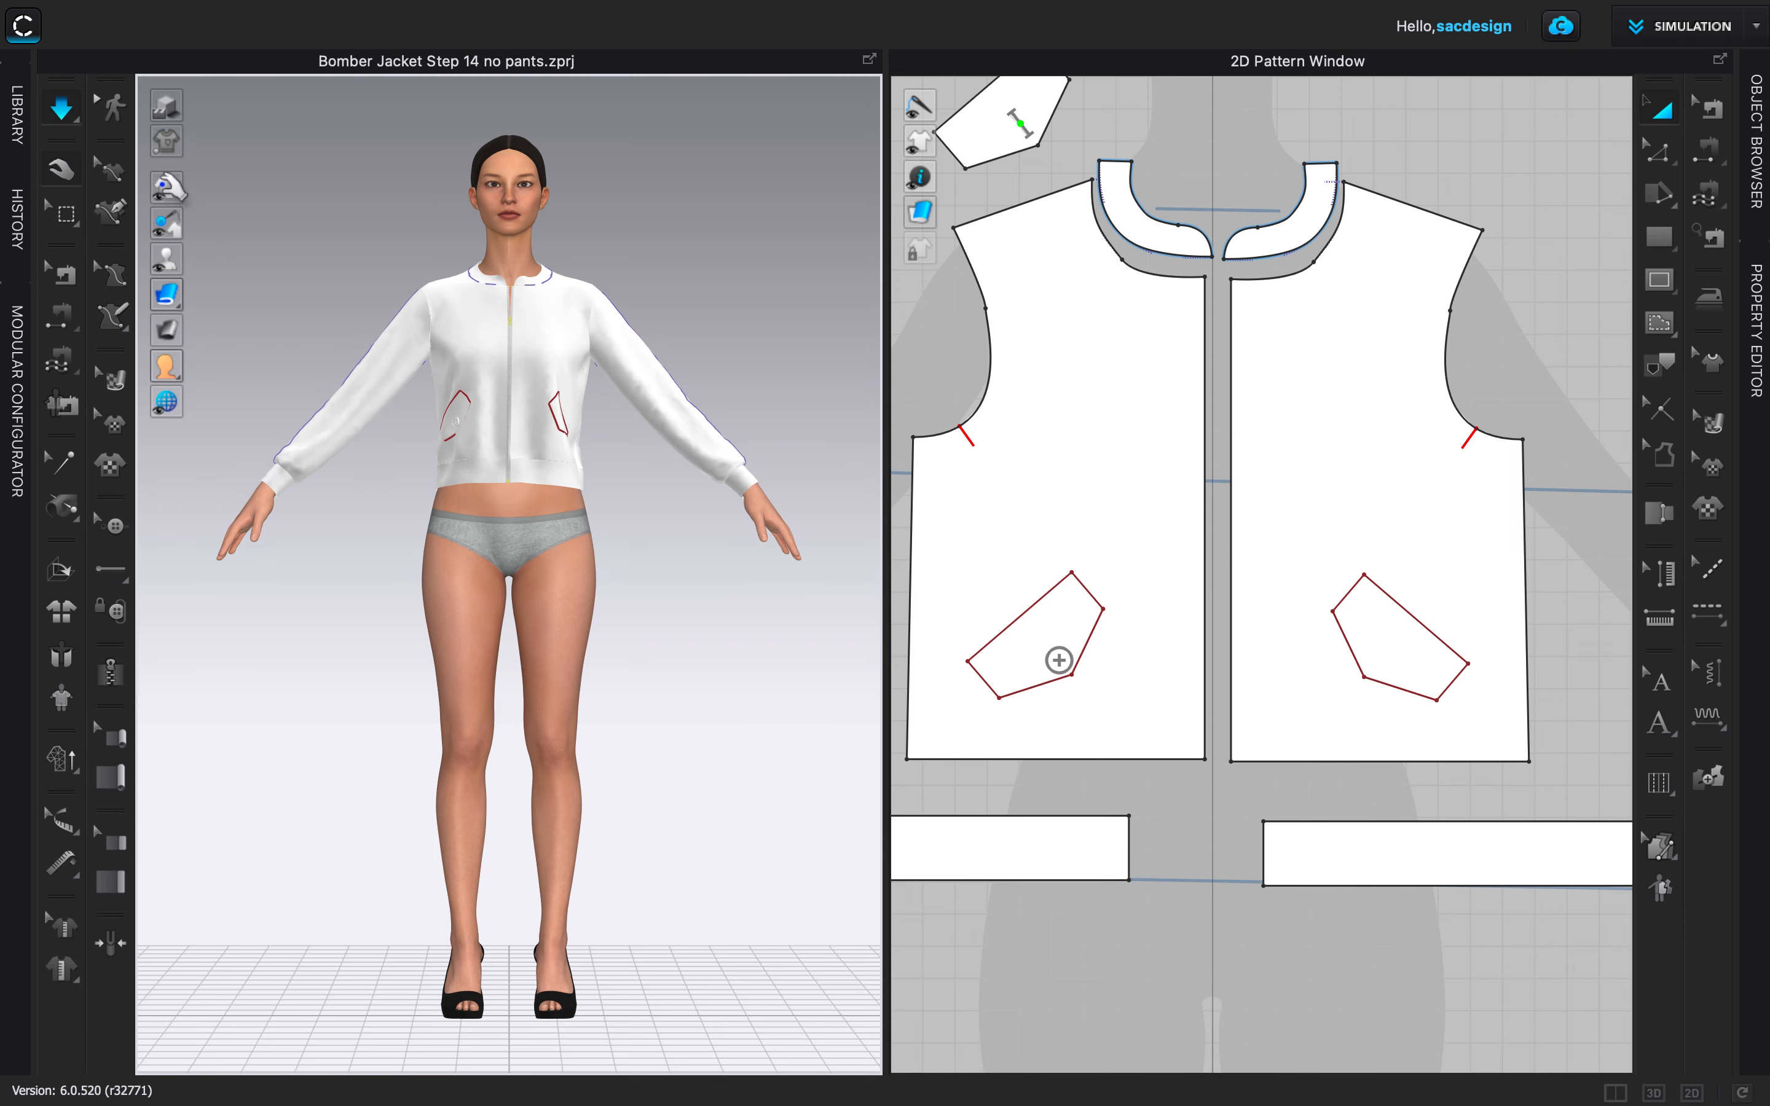
pyautogui.moveTo(166, 188)
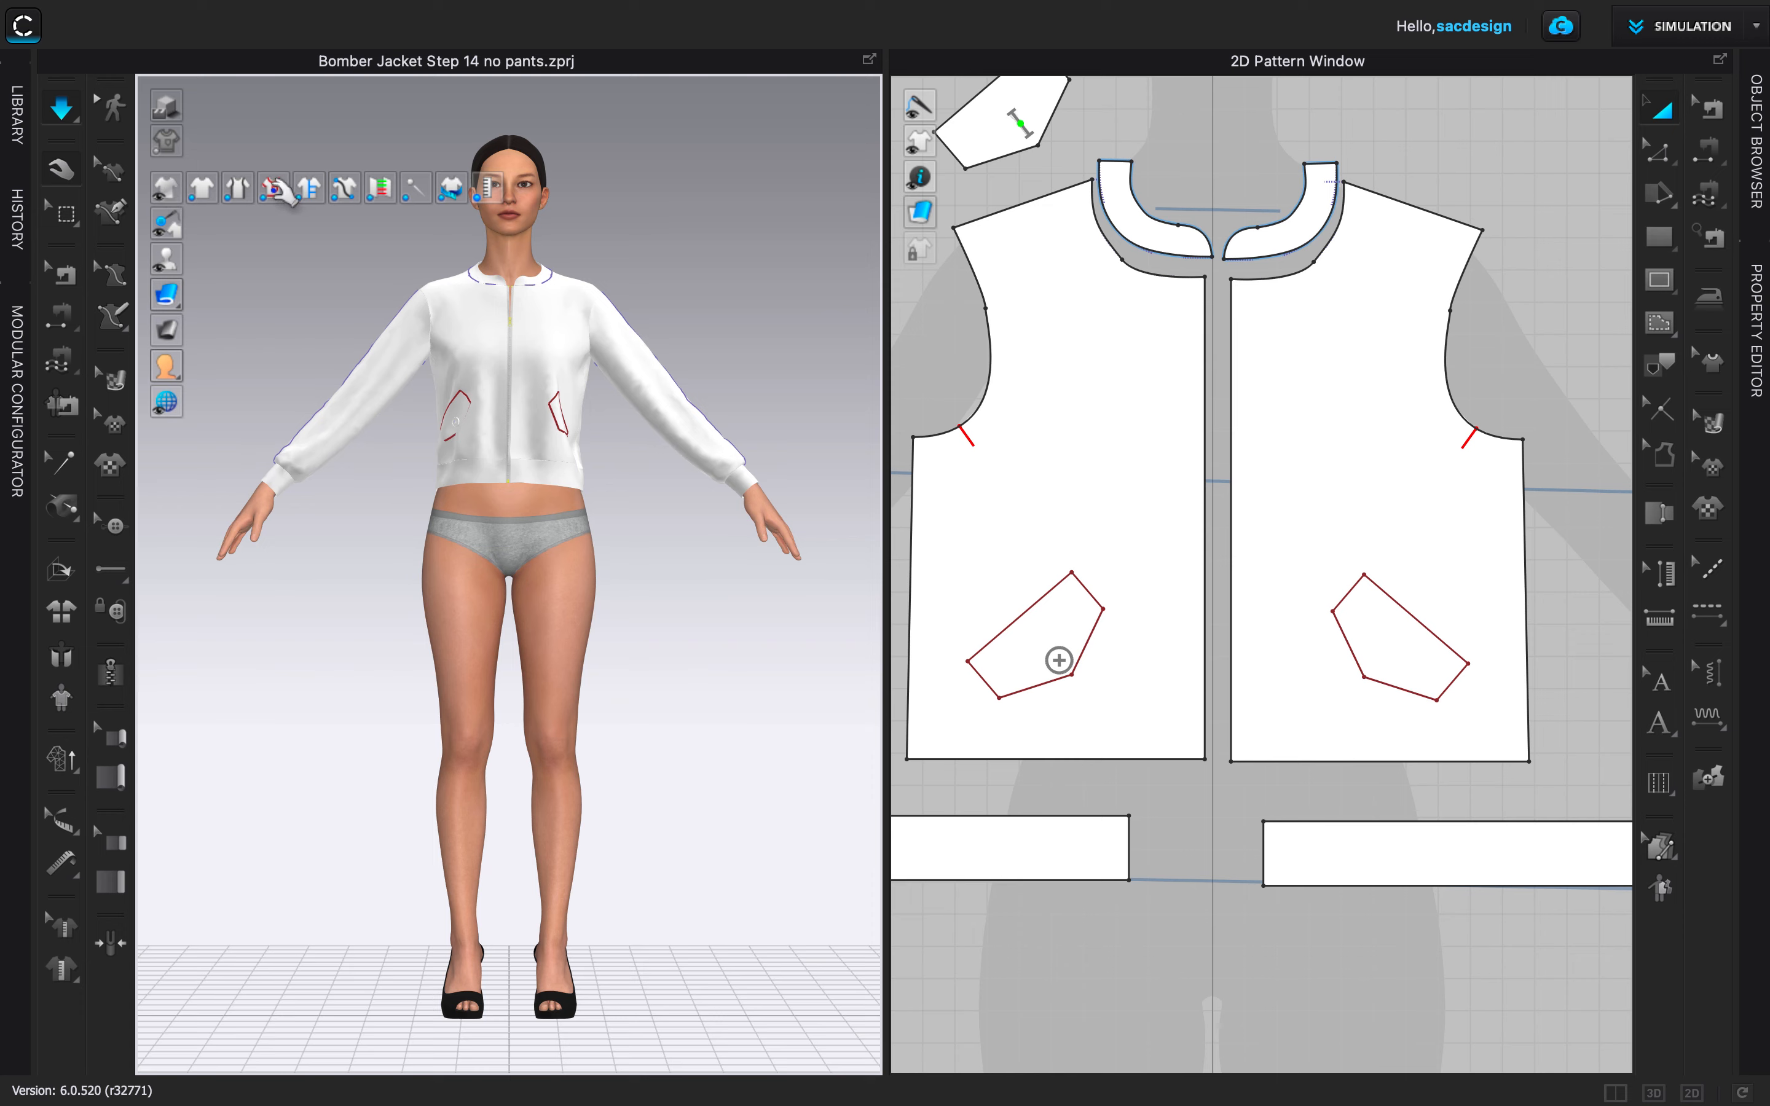
pyautogui.click(285, 193)
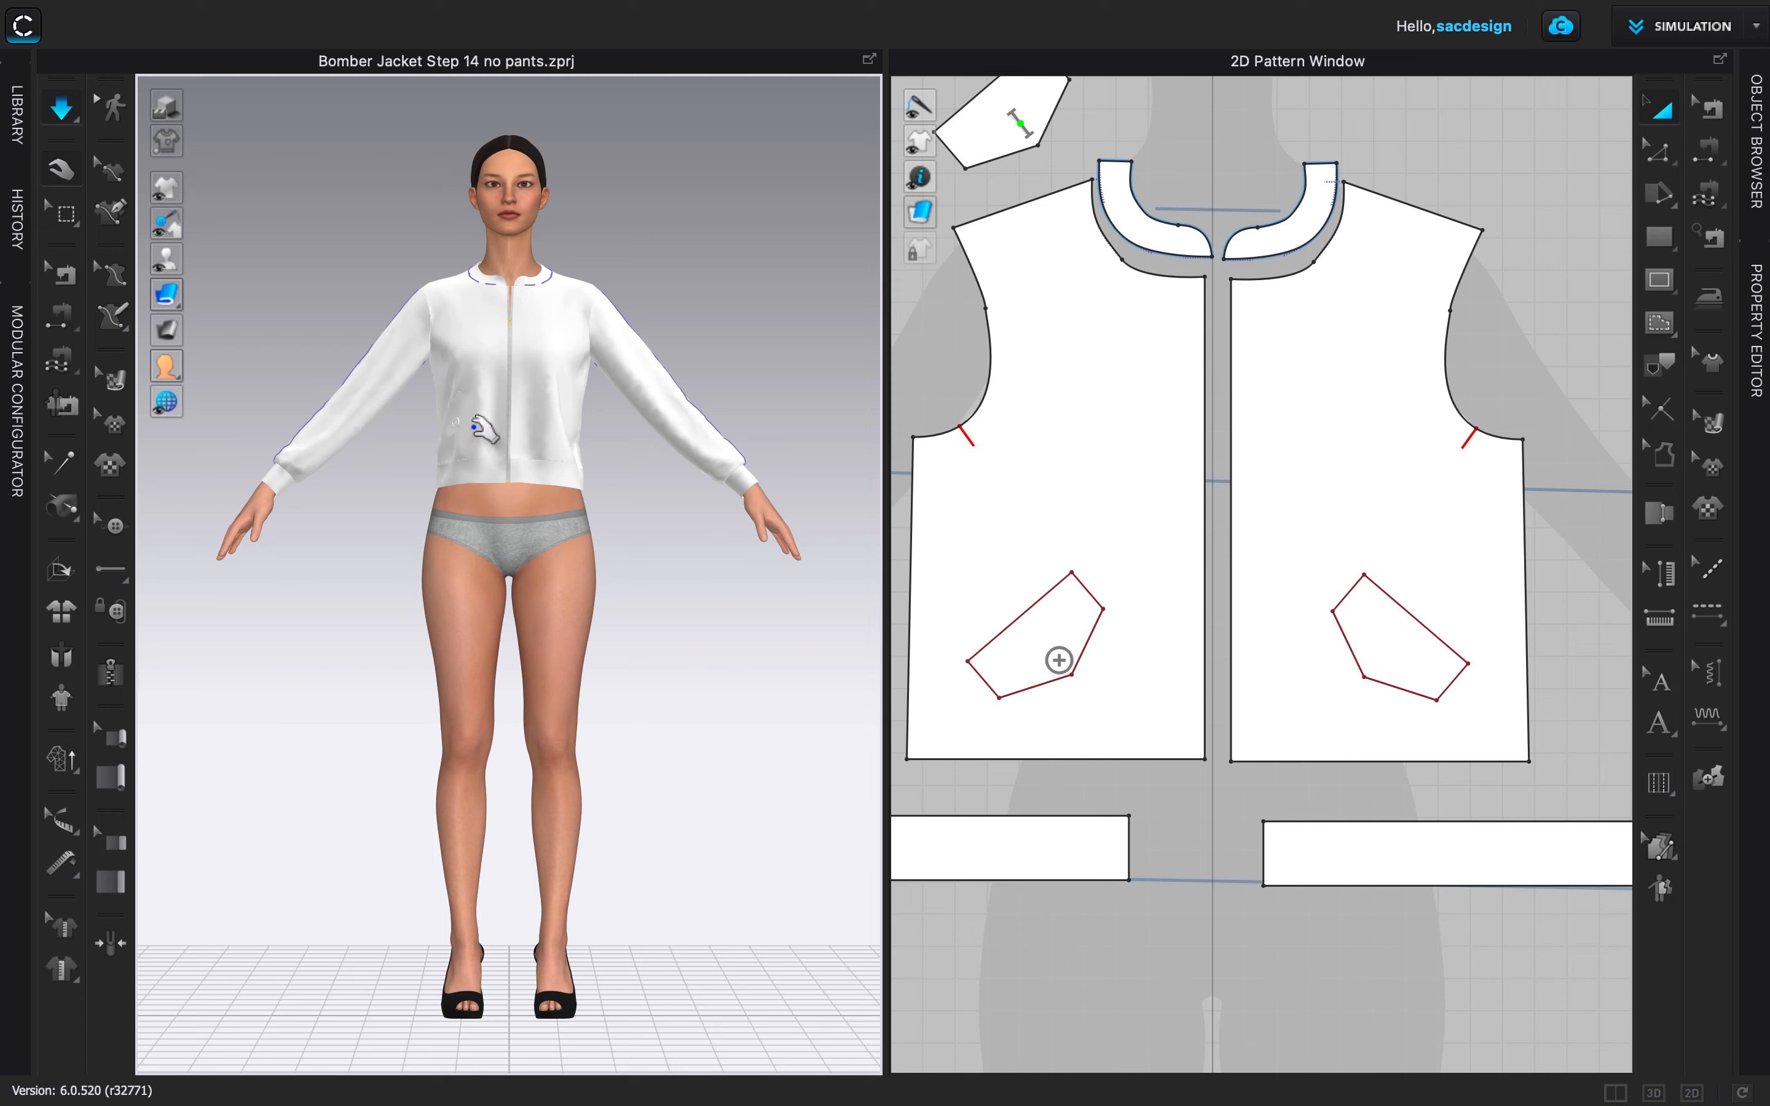
pyautogui.scroll(3, 470, 447)
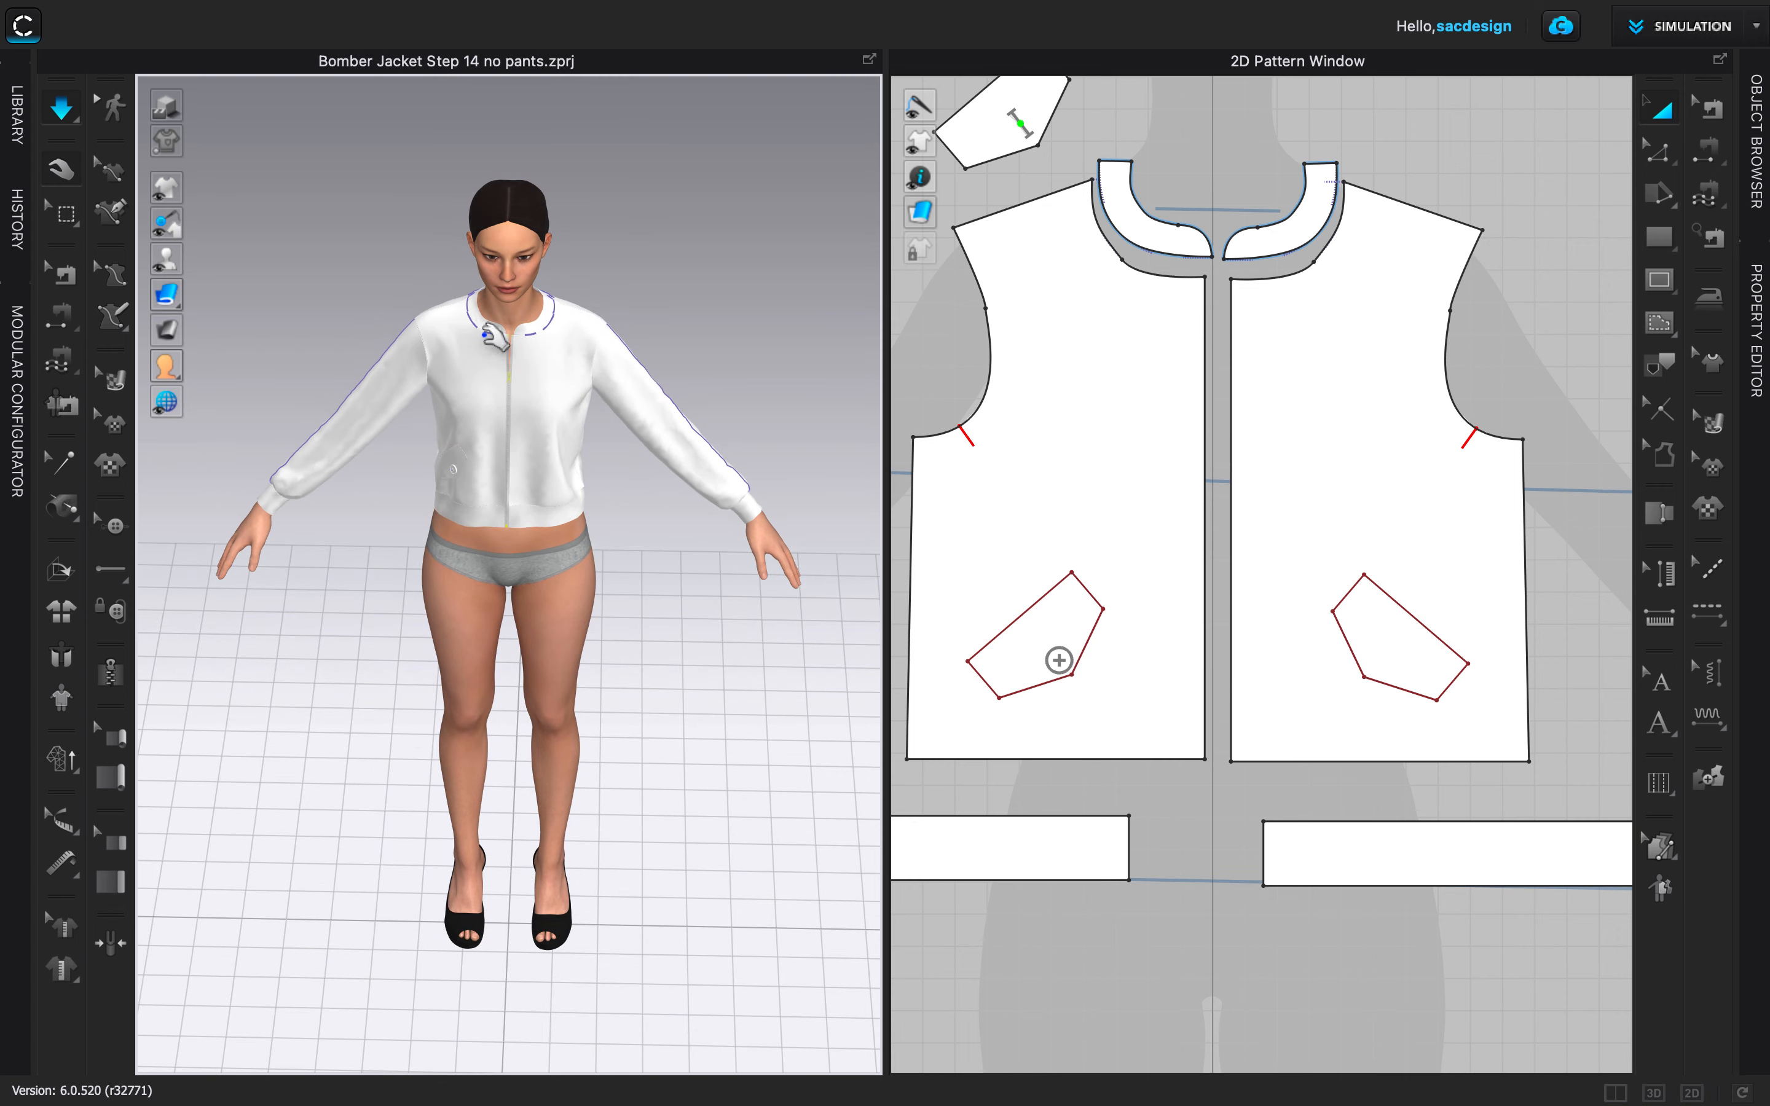
pyautogui.scroll(2, 504, 335)
pyautogui.scroll(2, 503, 335)
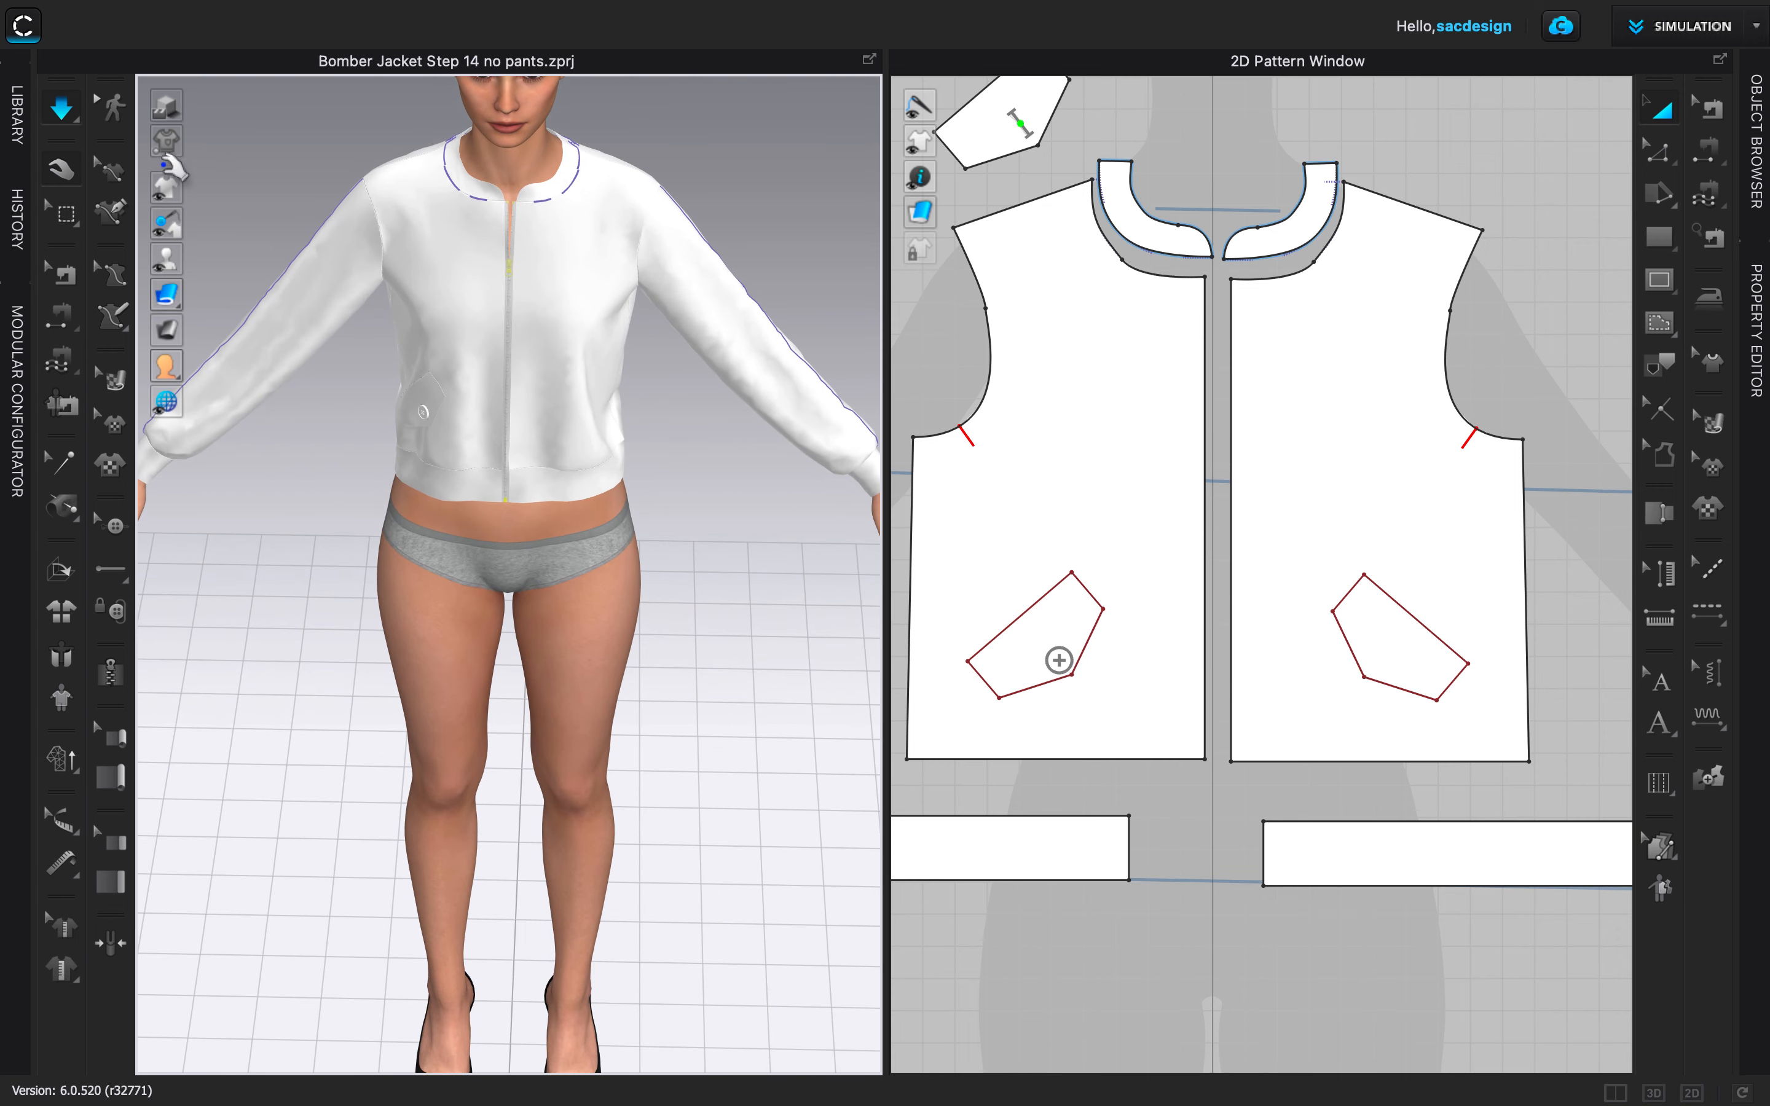
pyautogui.moveTo(173, 200)
pyautogui.scroll(1, 172, 199)
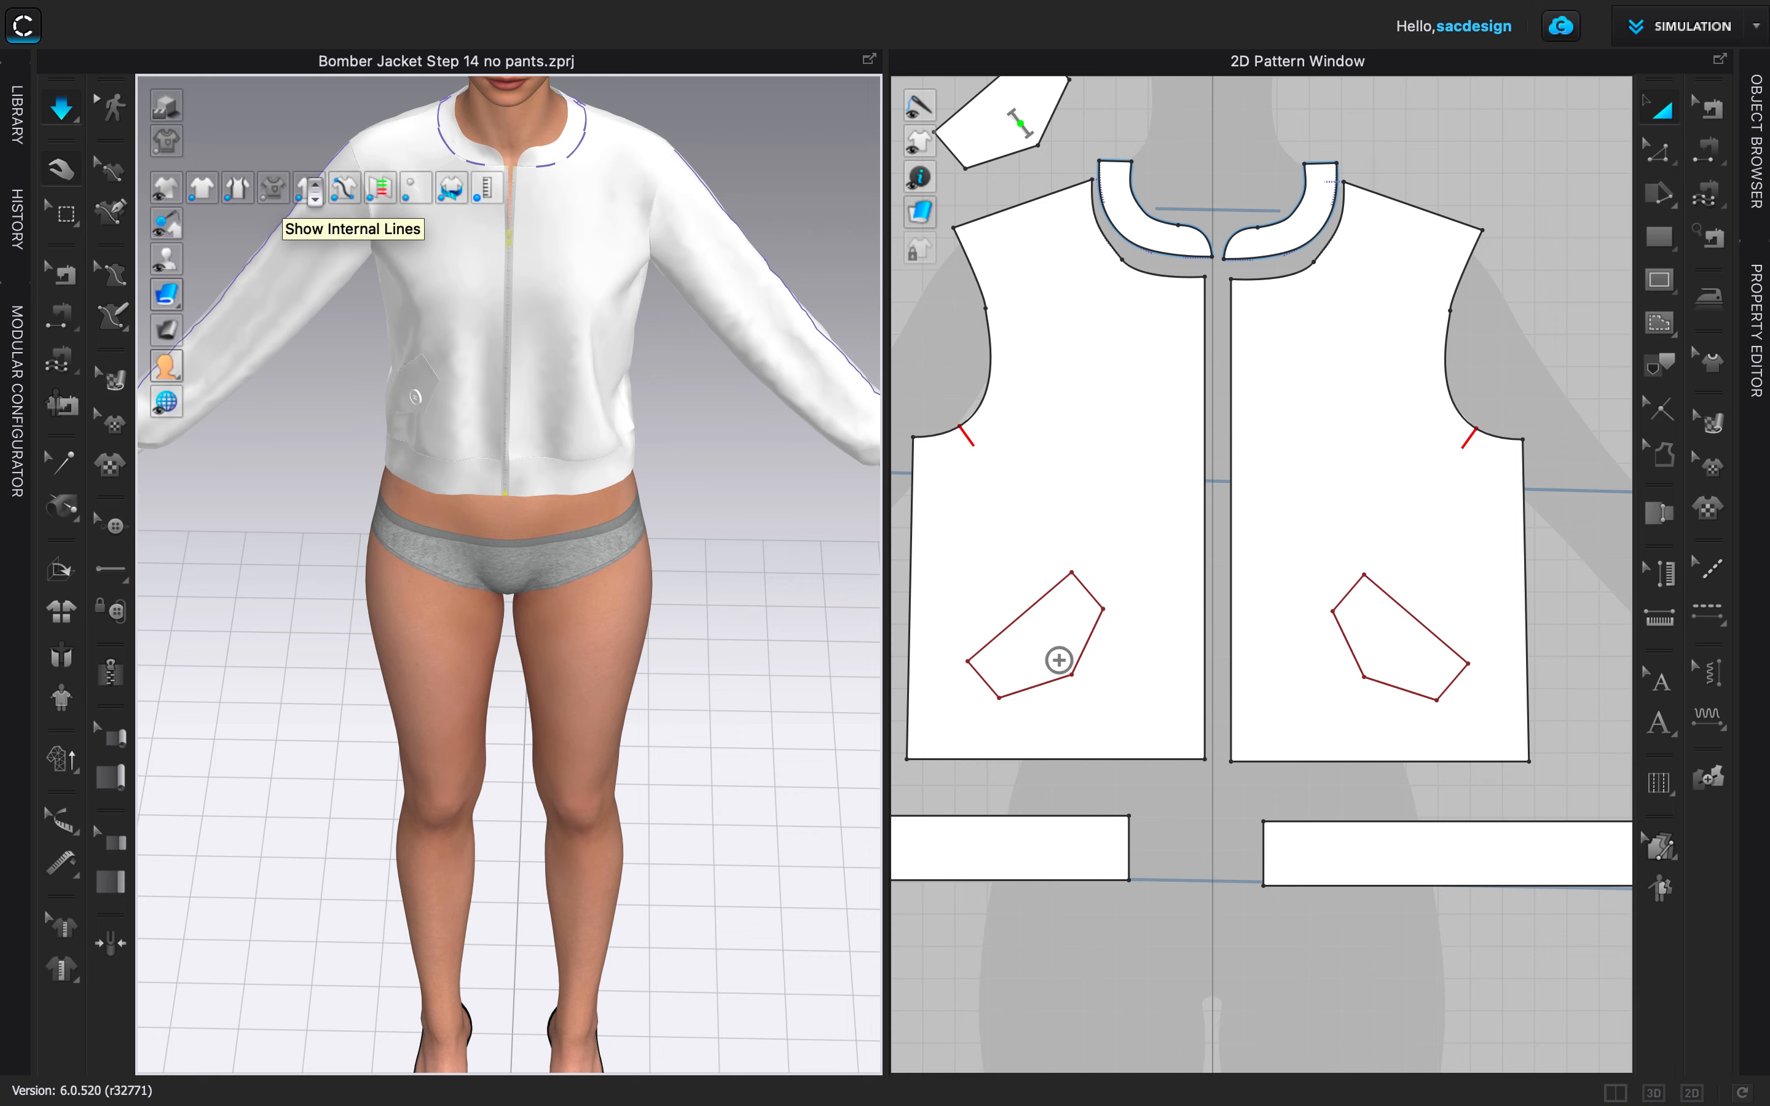
pyautogui.click(311, 189)
# Merge the two jacket back pieces along their center back edges.
pyautogui.moveTo(322, 401); pyautogui.dragTo(612, 395, button='right')
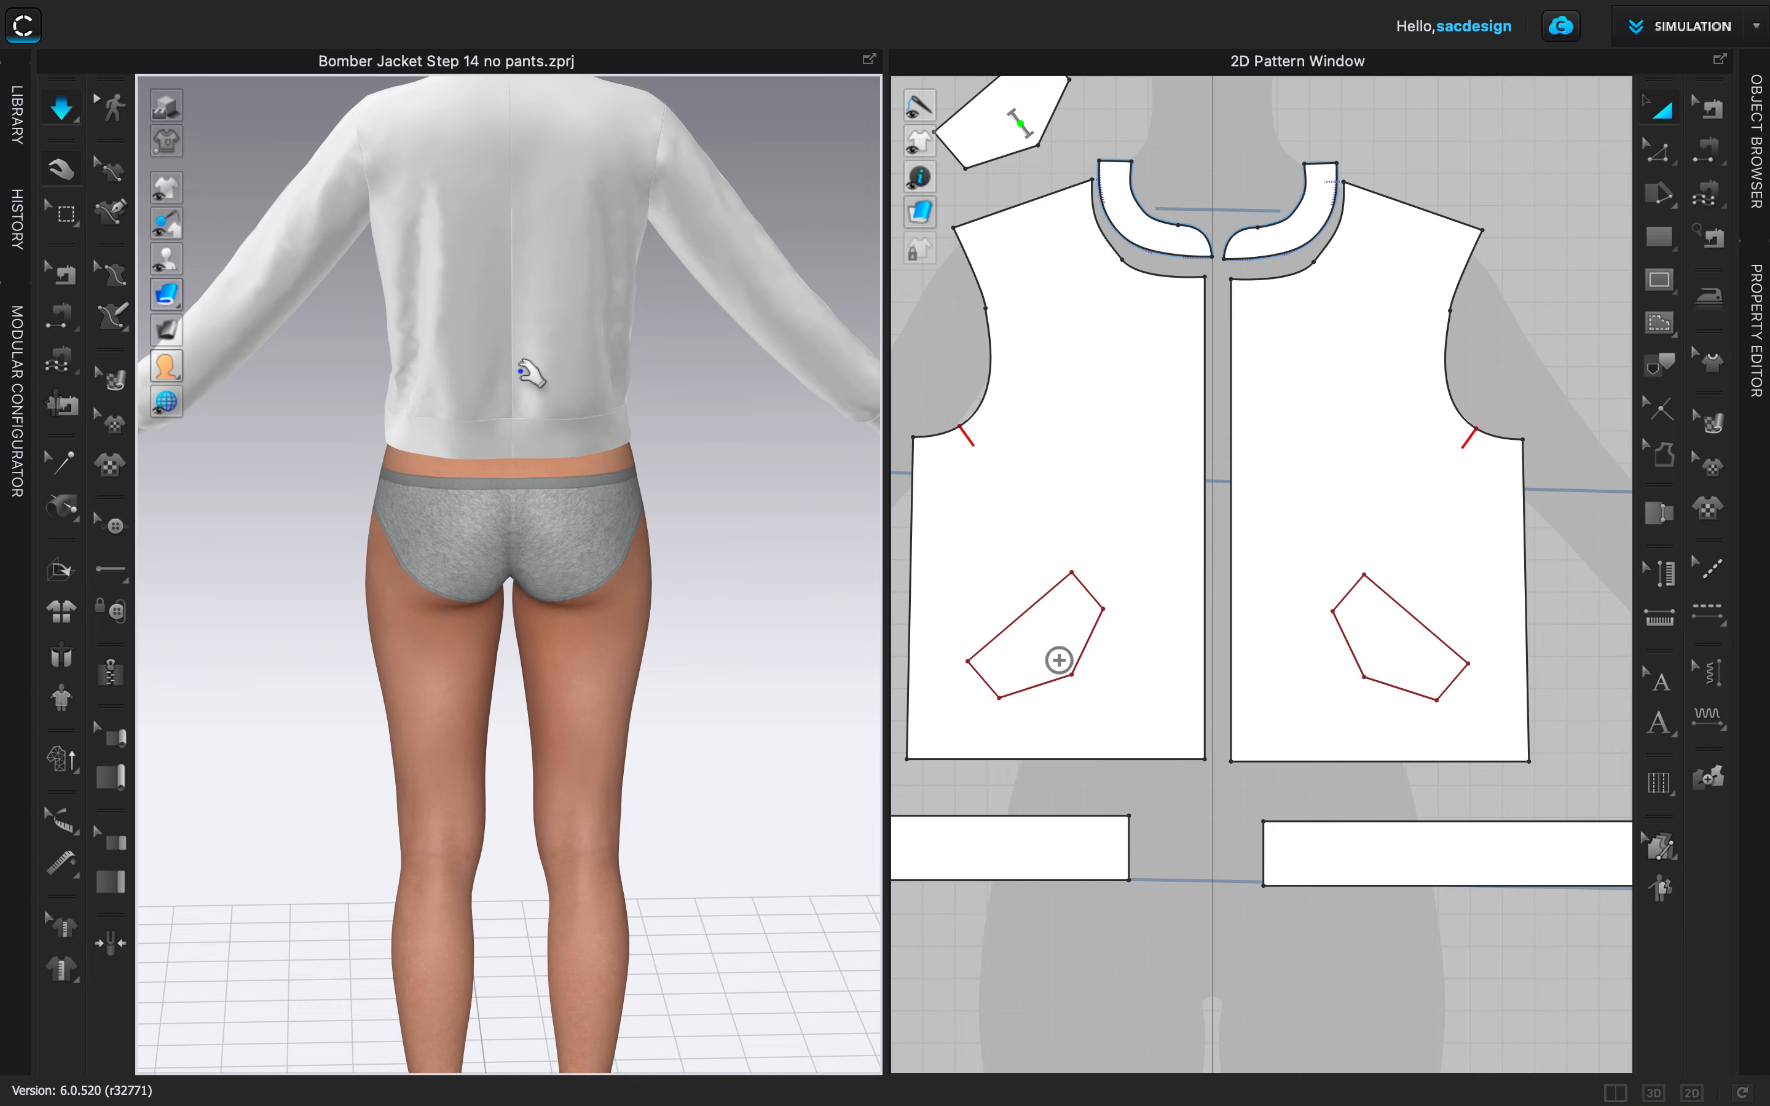
pyautogui.scroll(-5, 644, 376)
pyautogui.scroll(-3, 1332, 472)
pyautogui.click(1333, 472)
pyautogui.scroll(-5, 1333, 472)
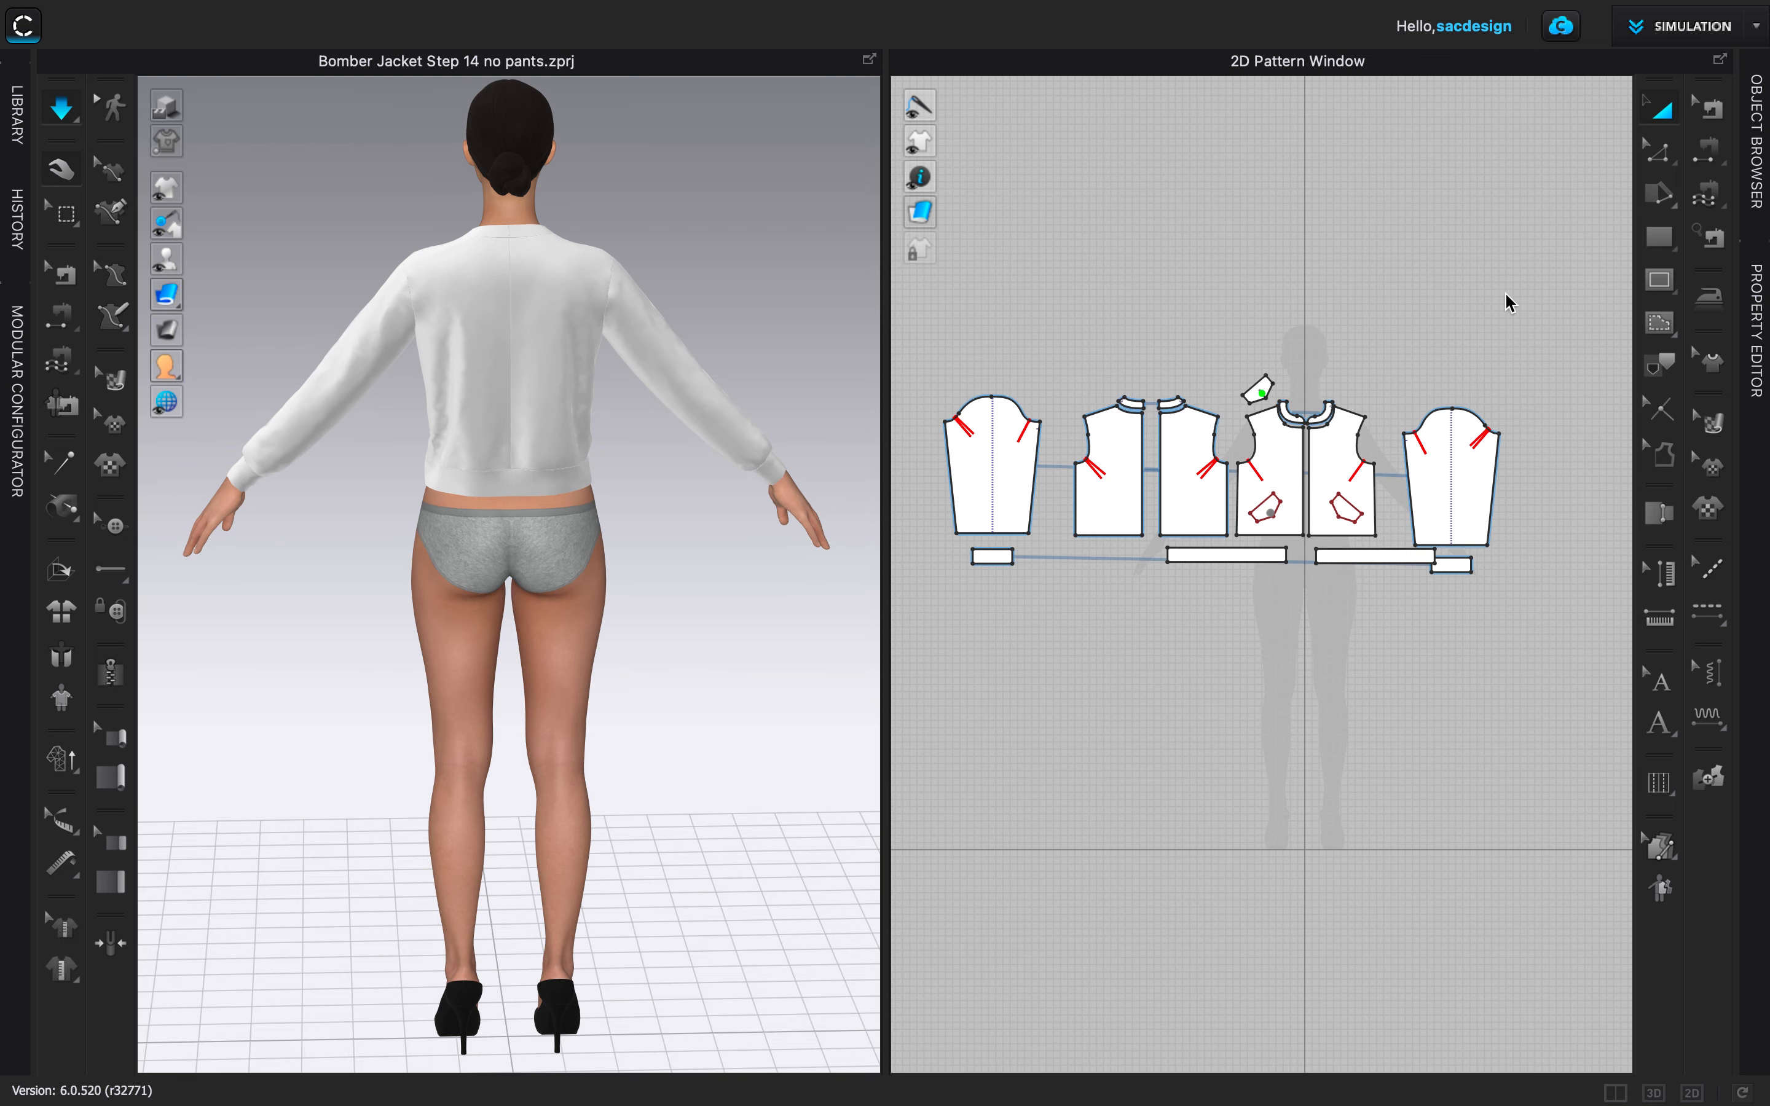
pyautogui.click(1131, 486)
pyautogui.scroll(10, 1147, 488)
pyautogui.press('z')
pyautogui.click(1126, 484)
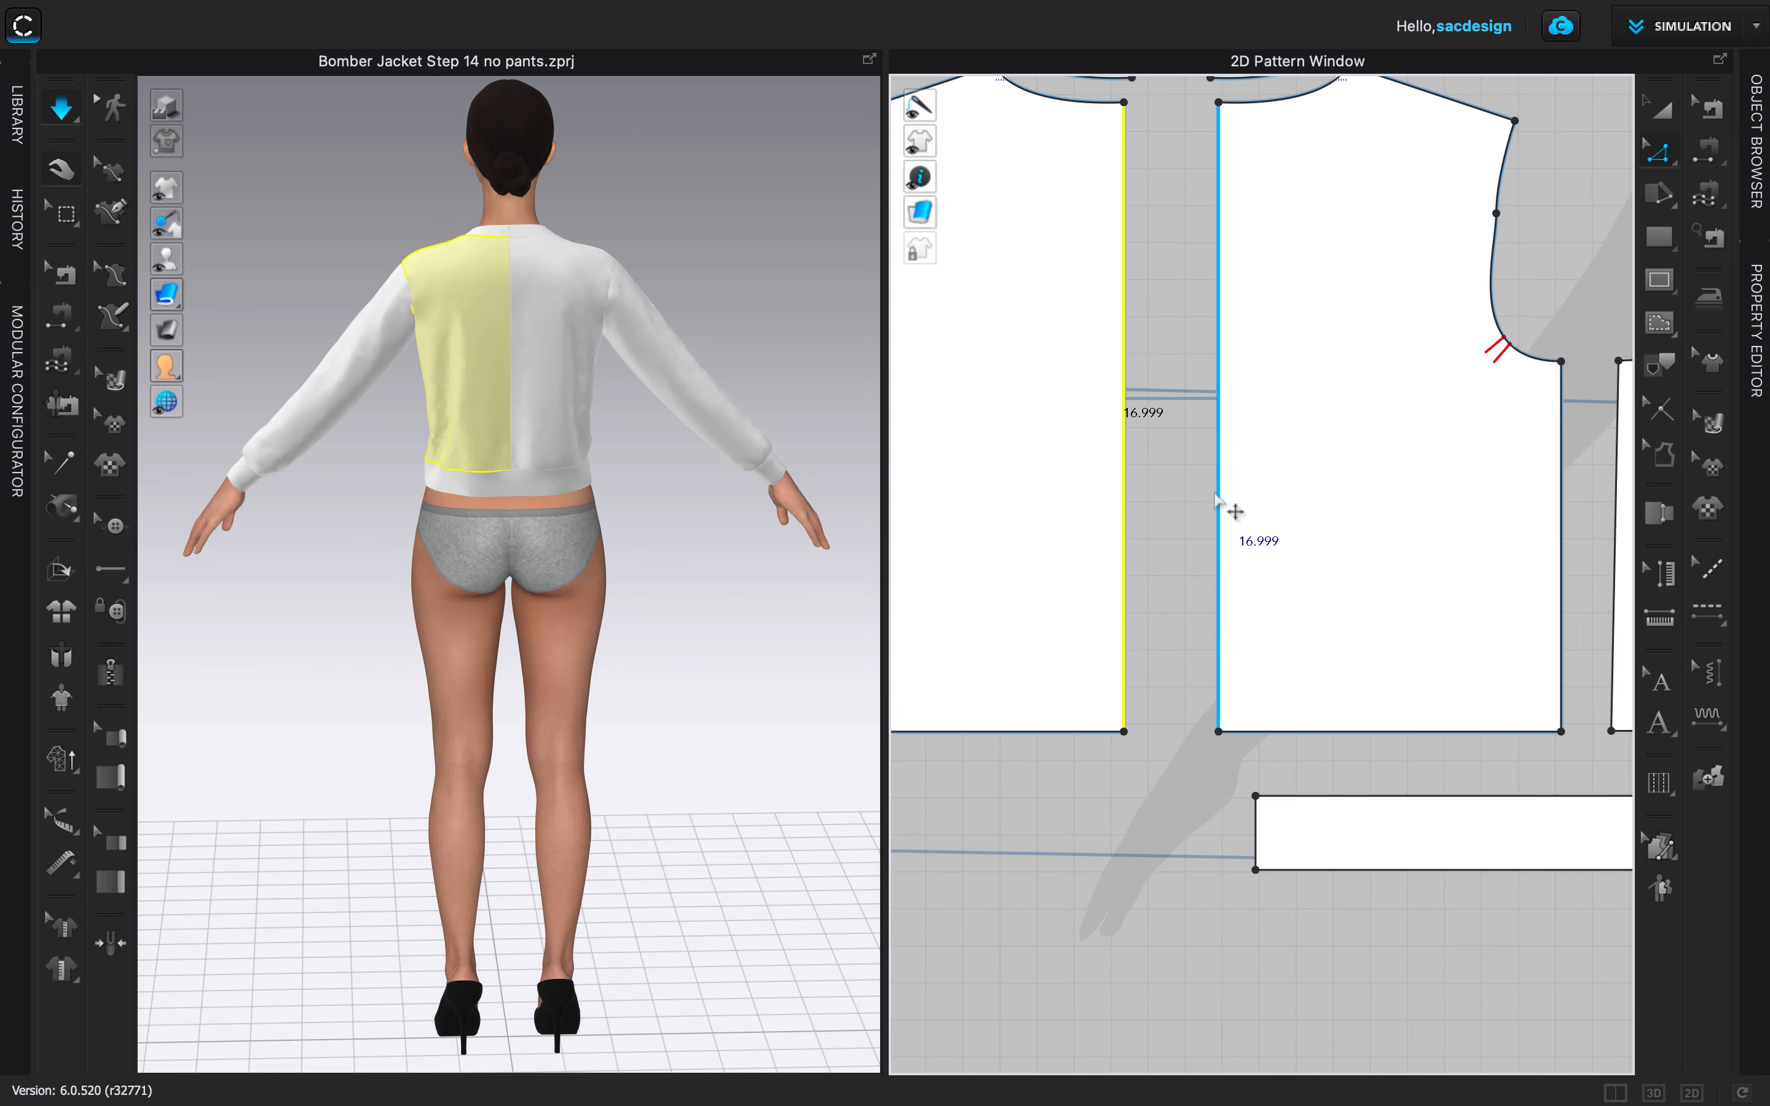
pyautogui.rightClick(1220, 500)
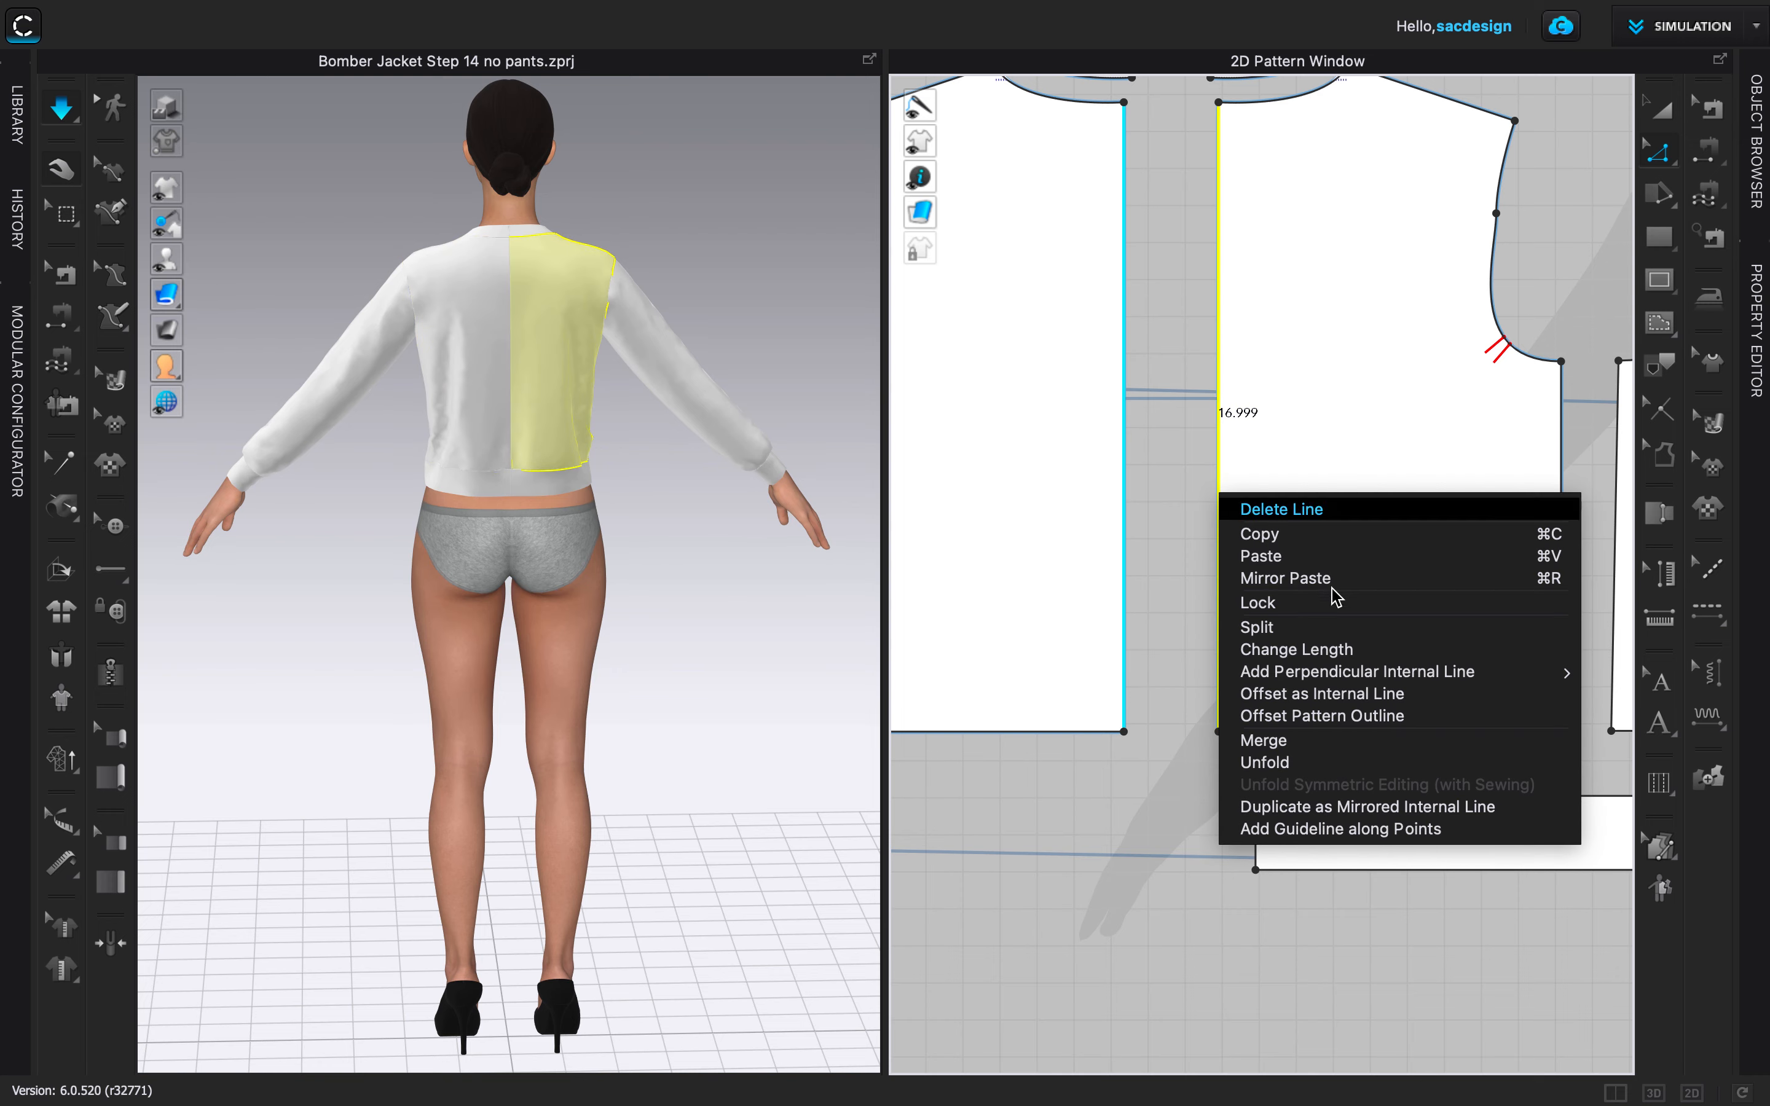
pyautogui.click(1304, 749)
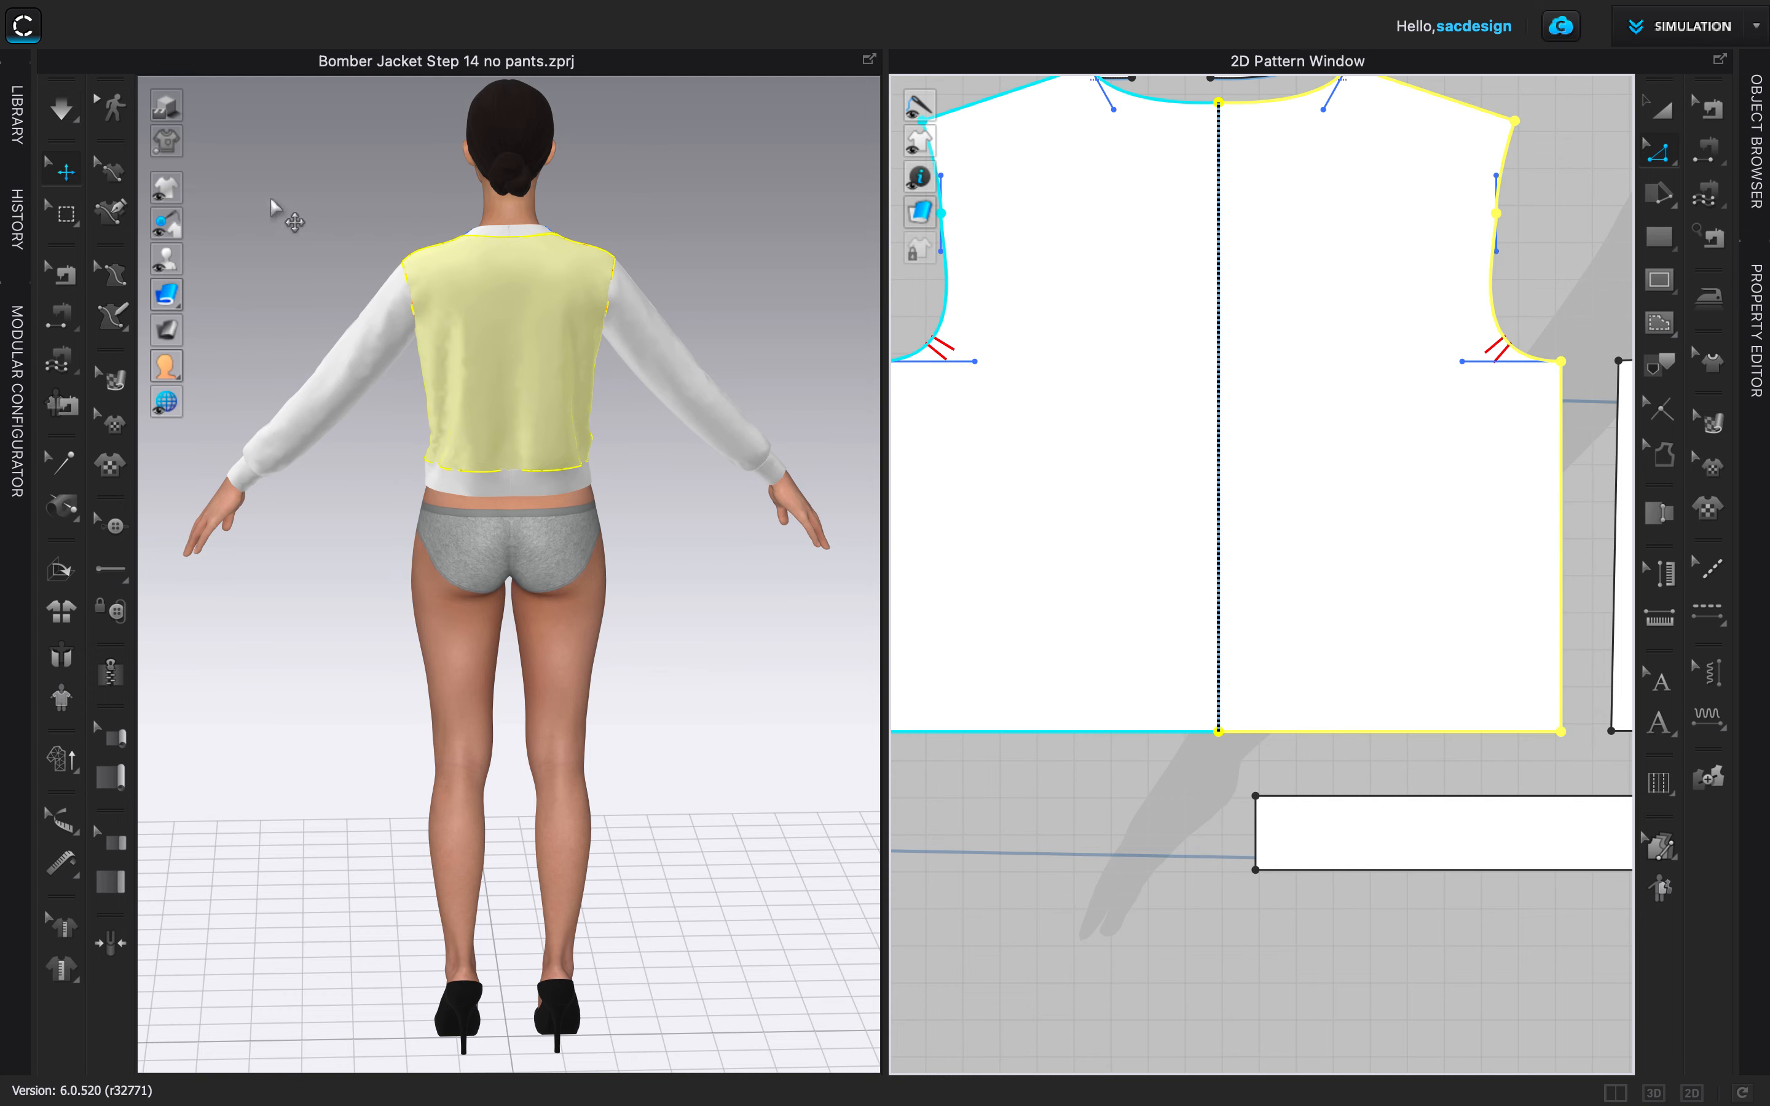
# Simulate the jacket with its merged back piece and inspect the zippered front on the avatar.
pyautogui.click(61, 110)
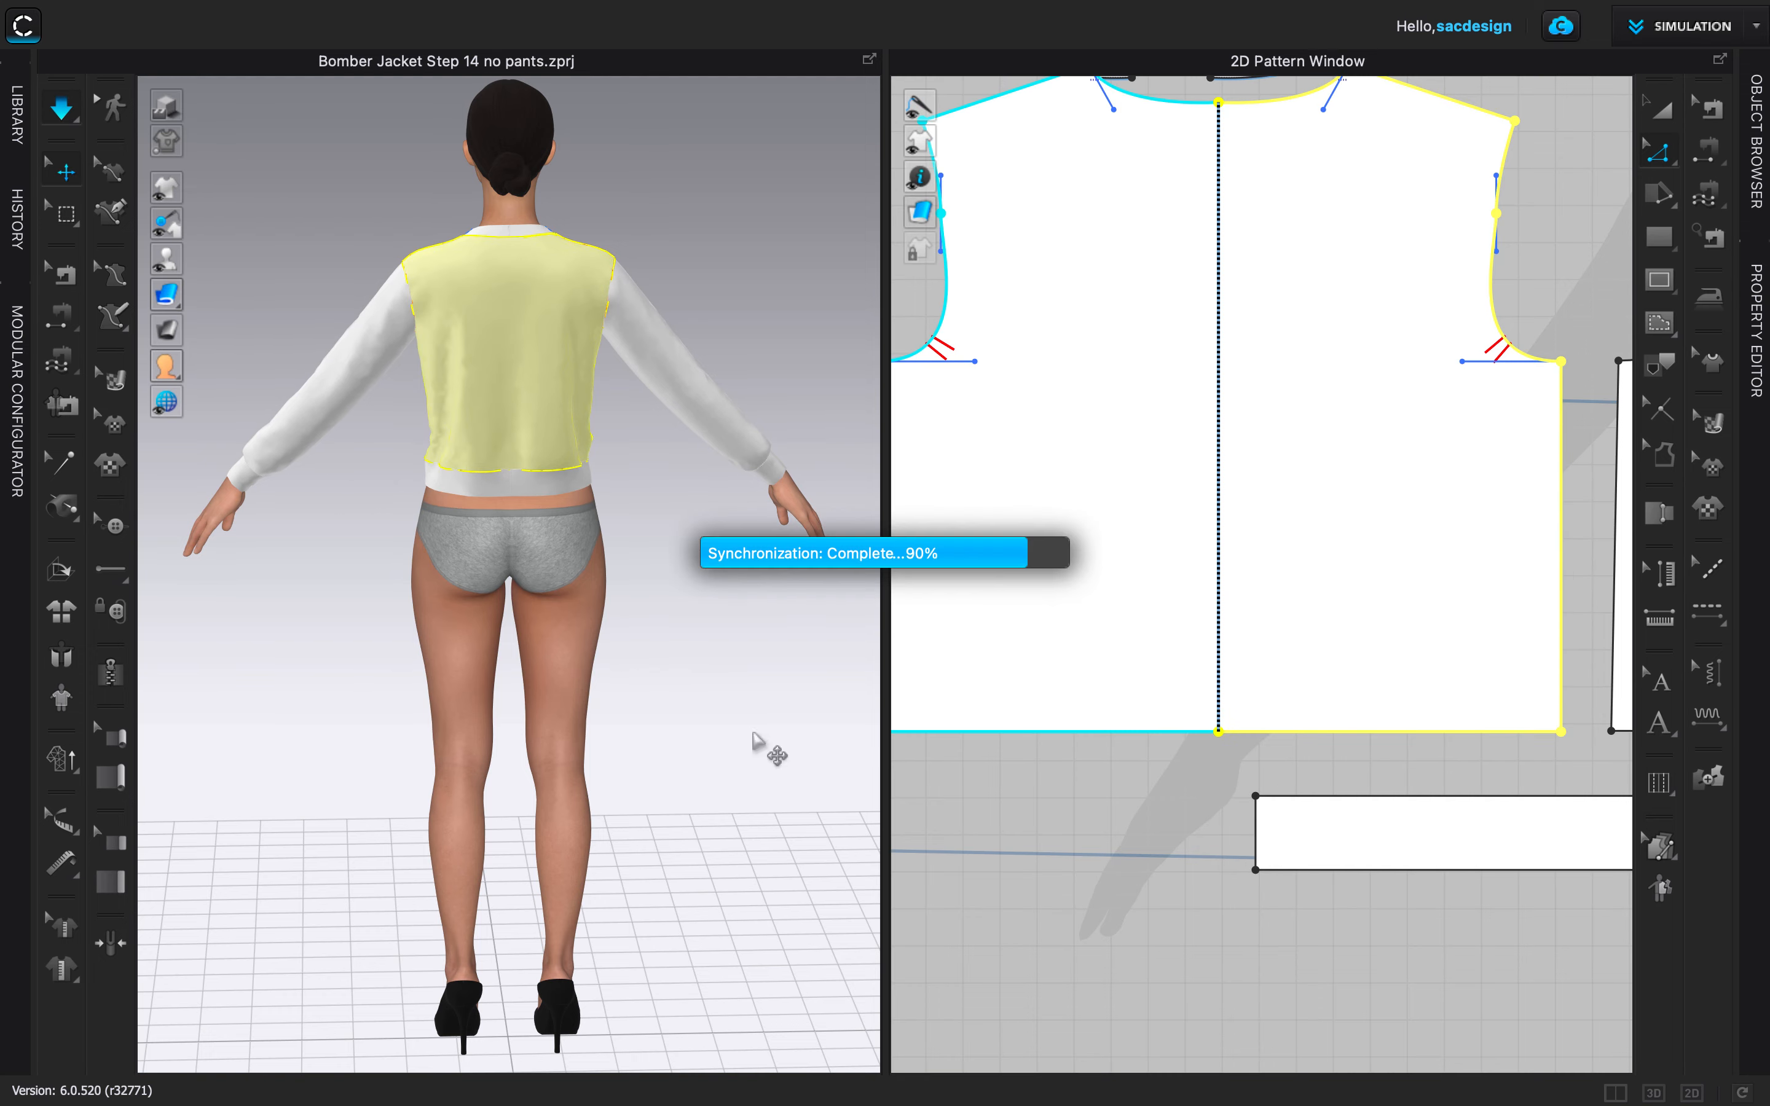
pyautogui.moveTo(757, 740); pyautogui.dragTo(521, 736, button='right')
pyautogui.click(589, 669)
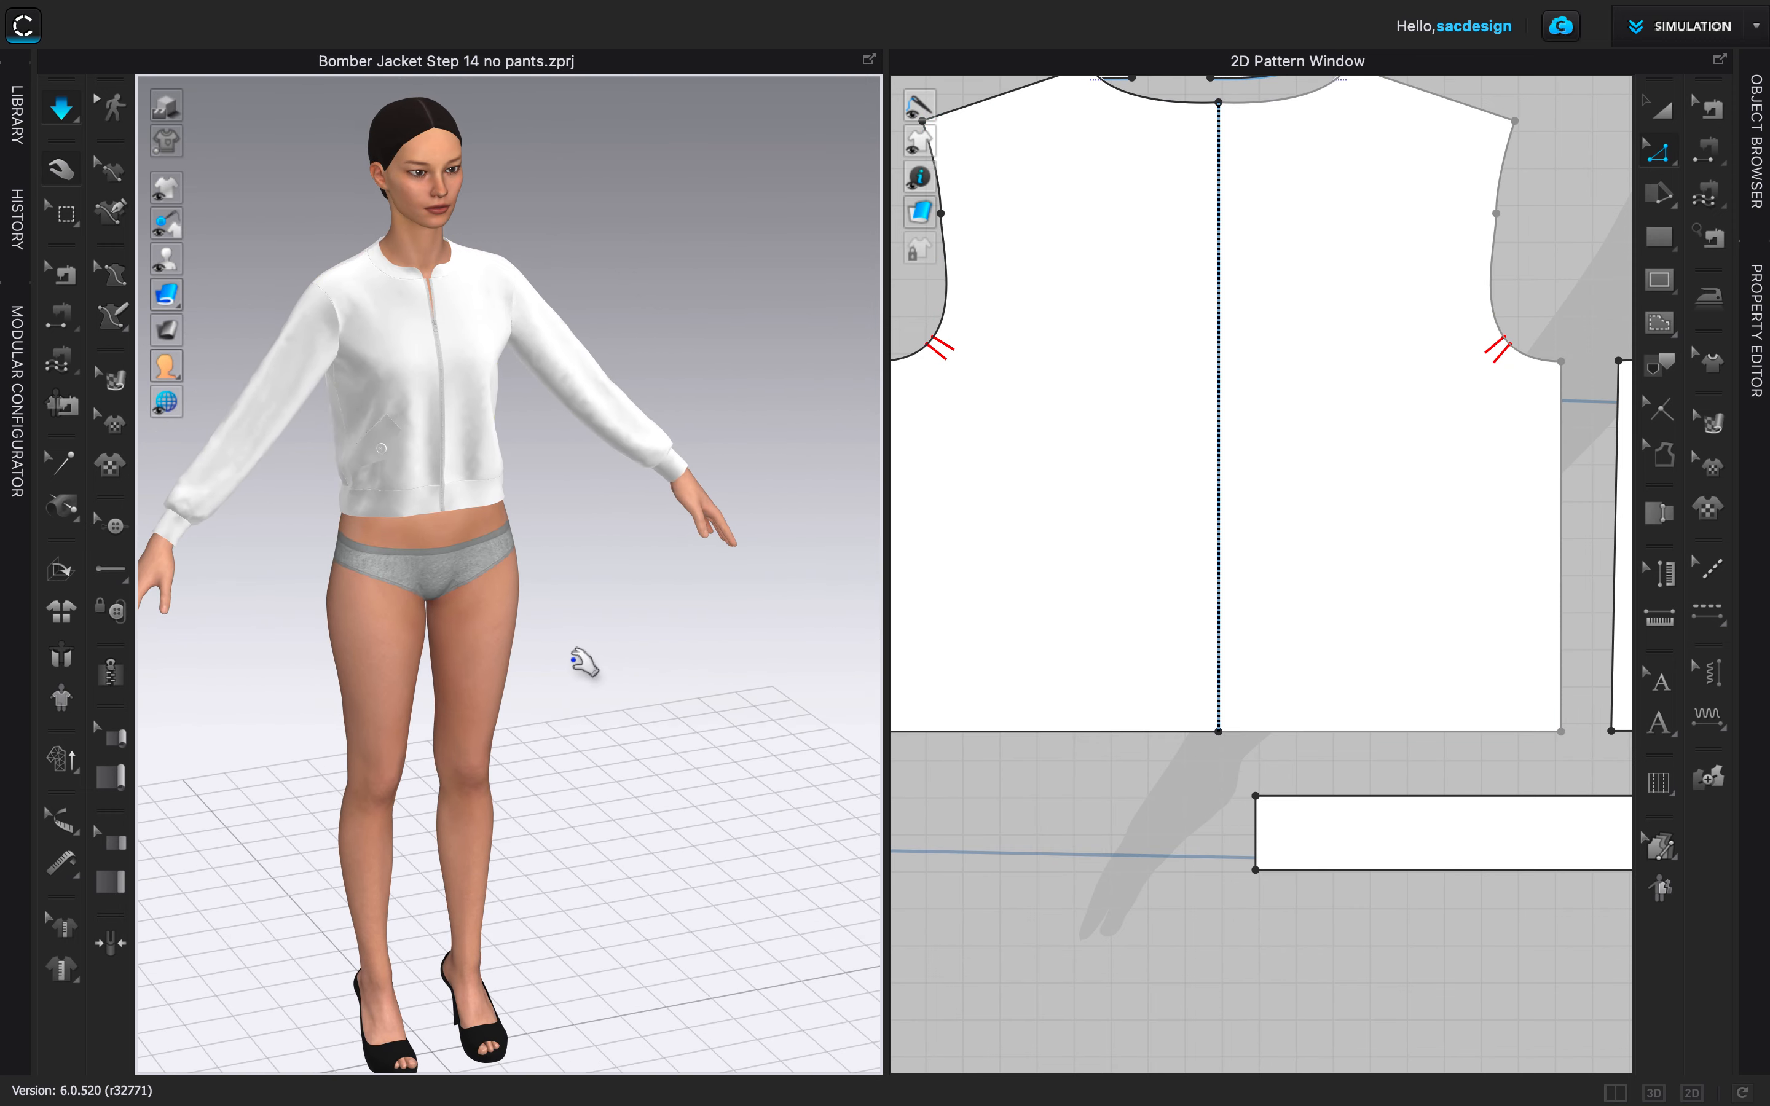
pyautogui.scroll(5, 589, 637)
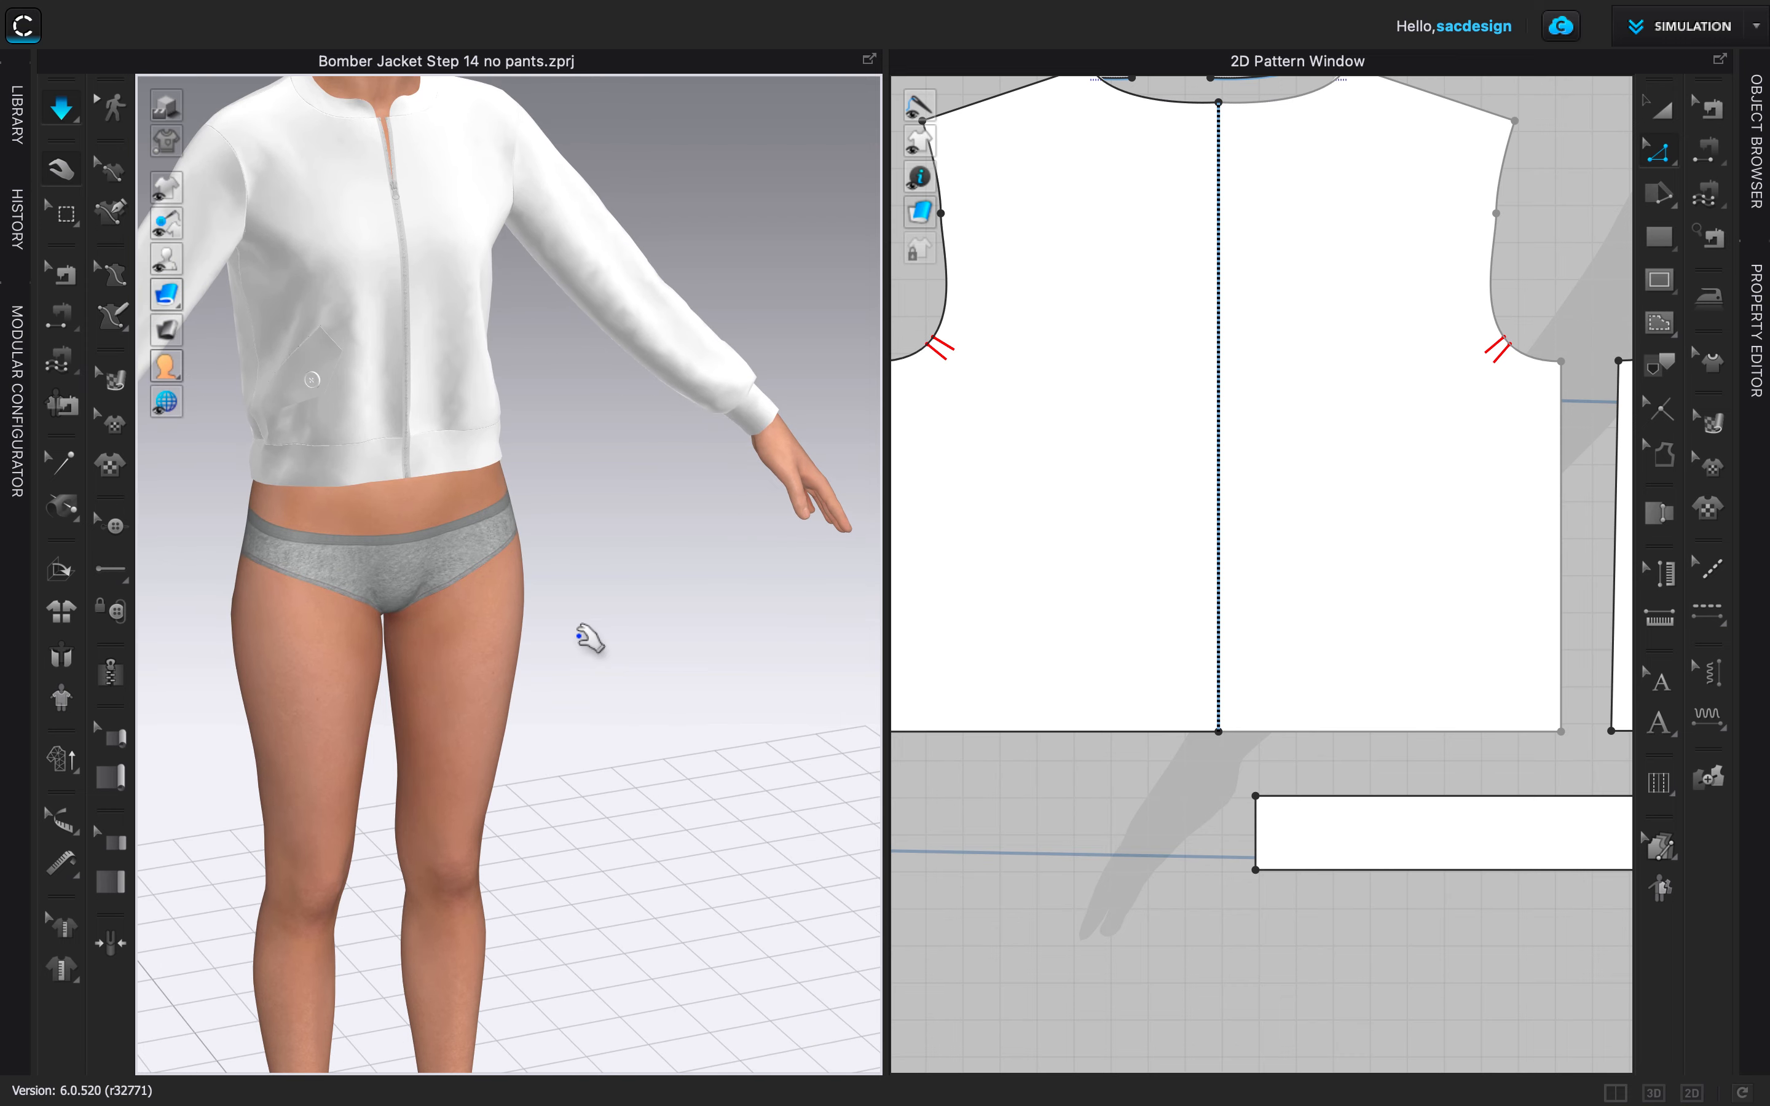
# Rename the jacket's merged back pattern piece as BACK.
pyautogui.scroll(-5, 578, 636)
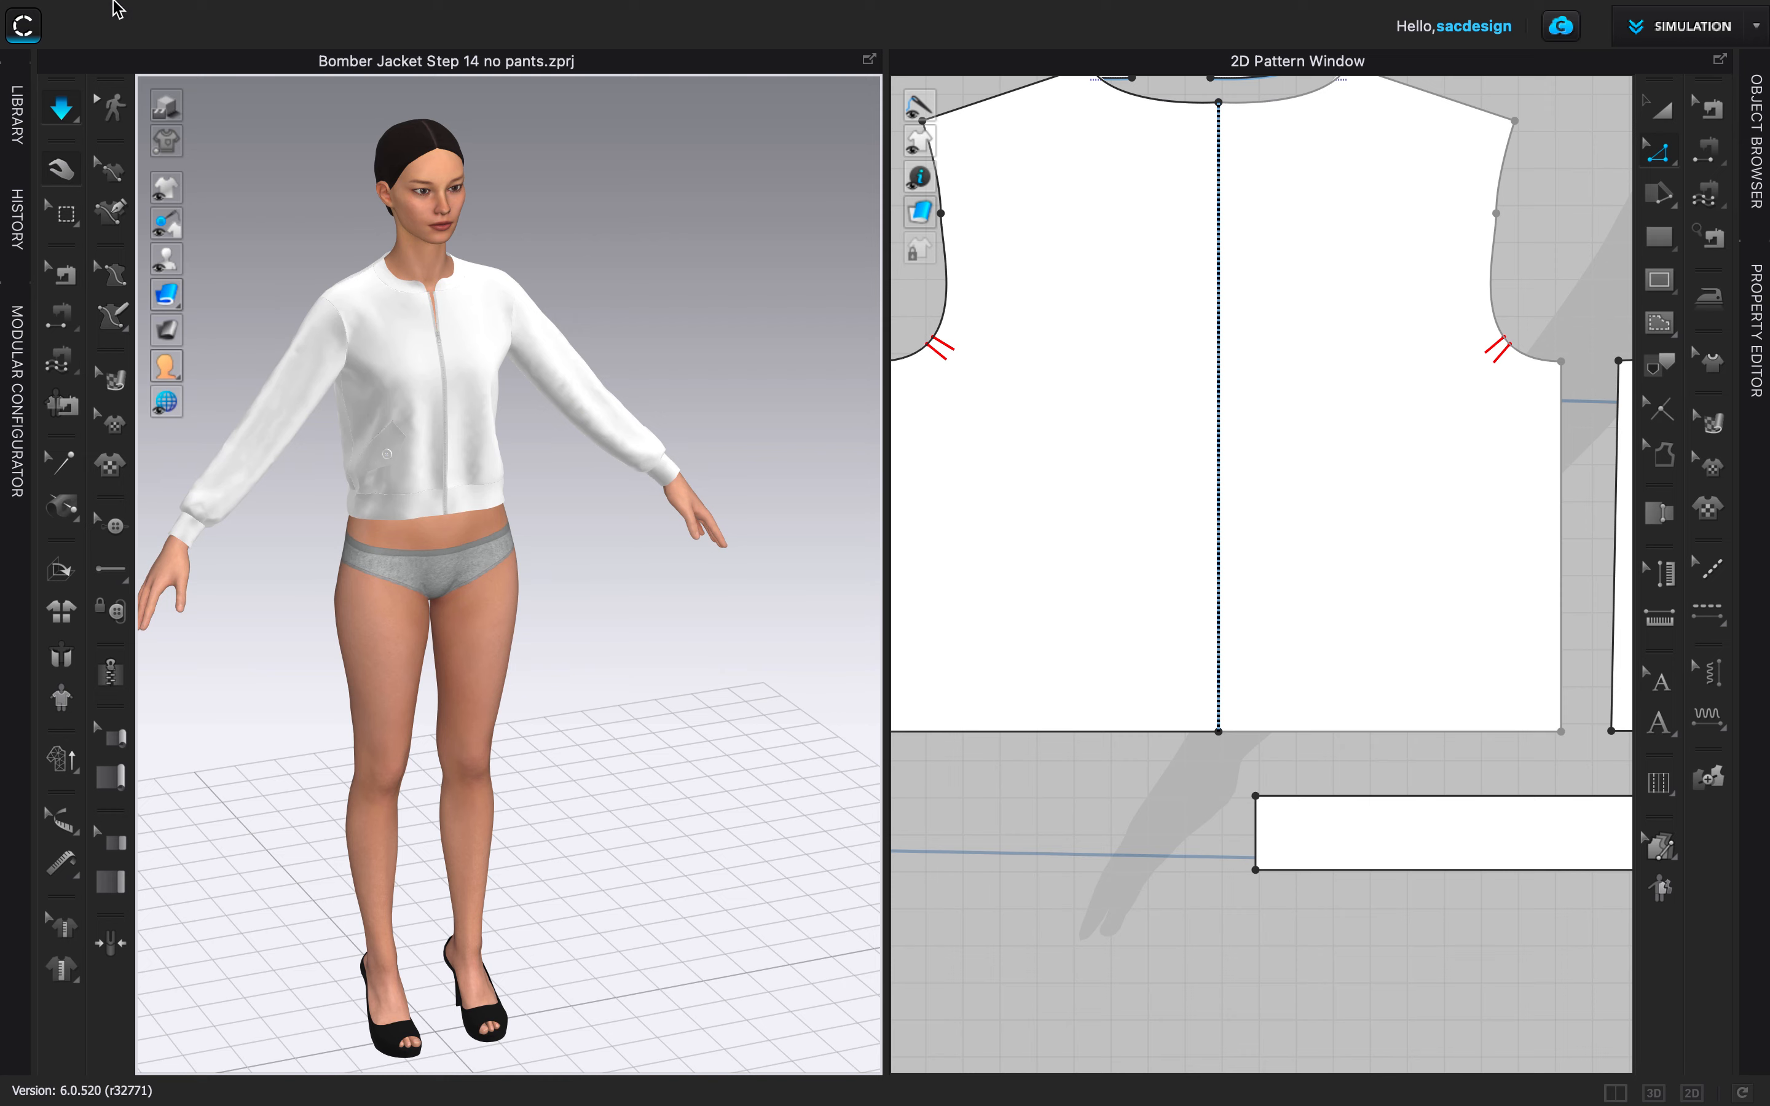
pyautogui.moveTo(227, 12)
pyautogui.press('a')
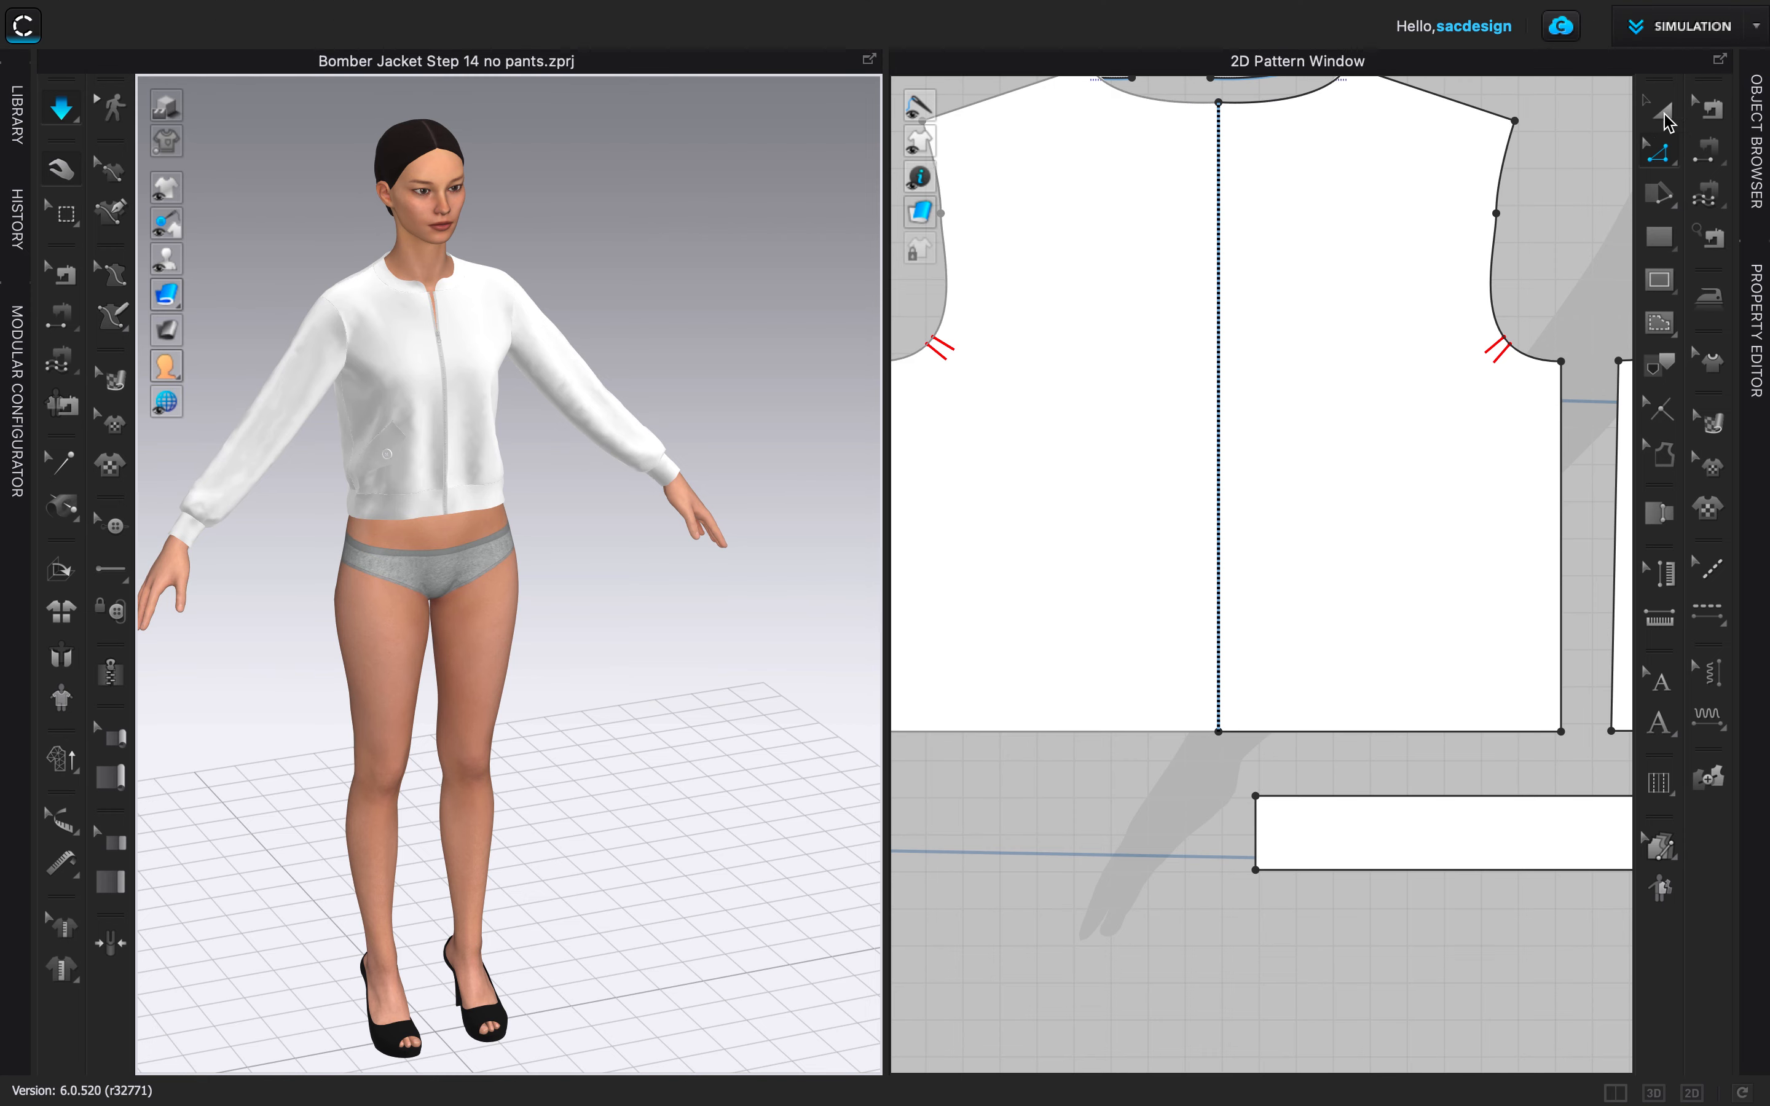
pyautogui.click(1378, 416)
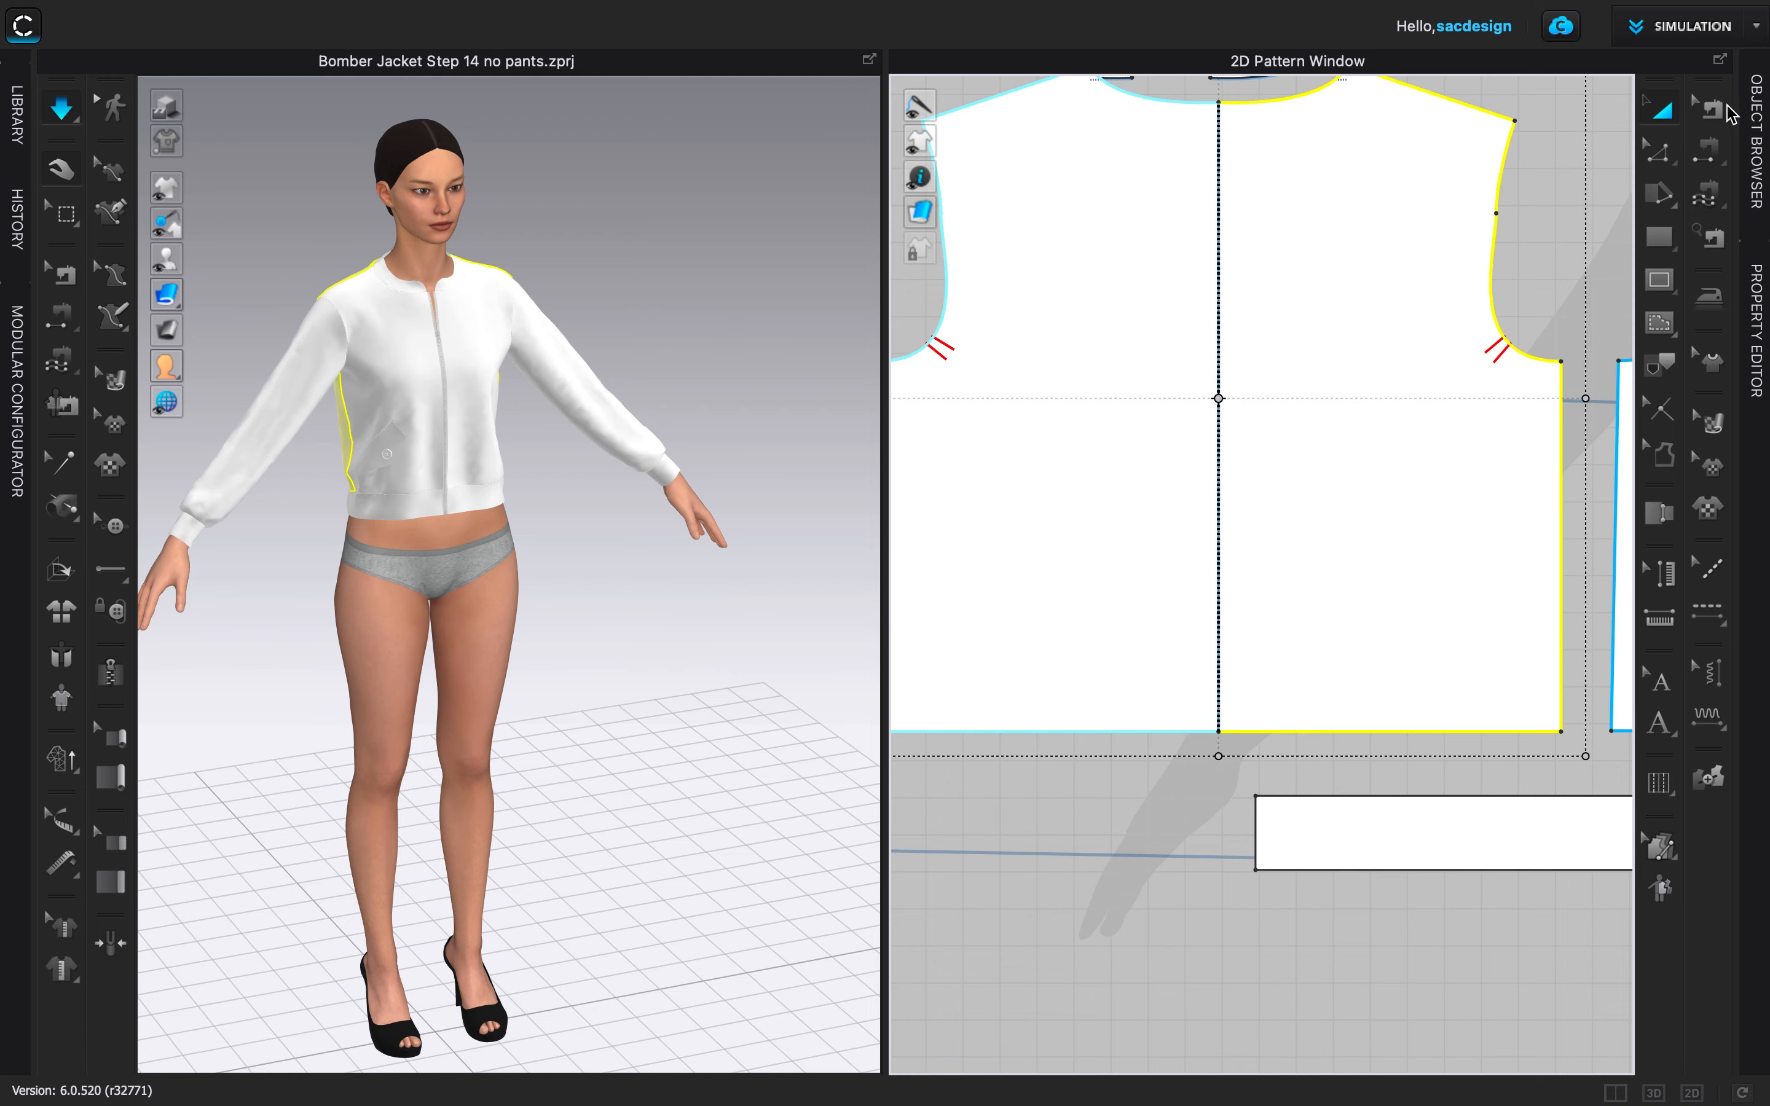
pyautogui.click(1757, 143)
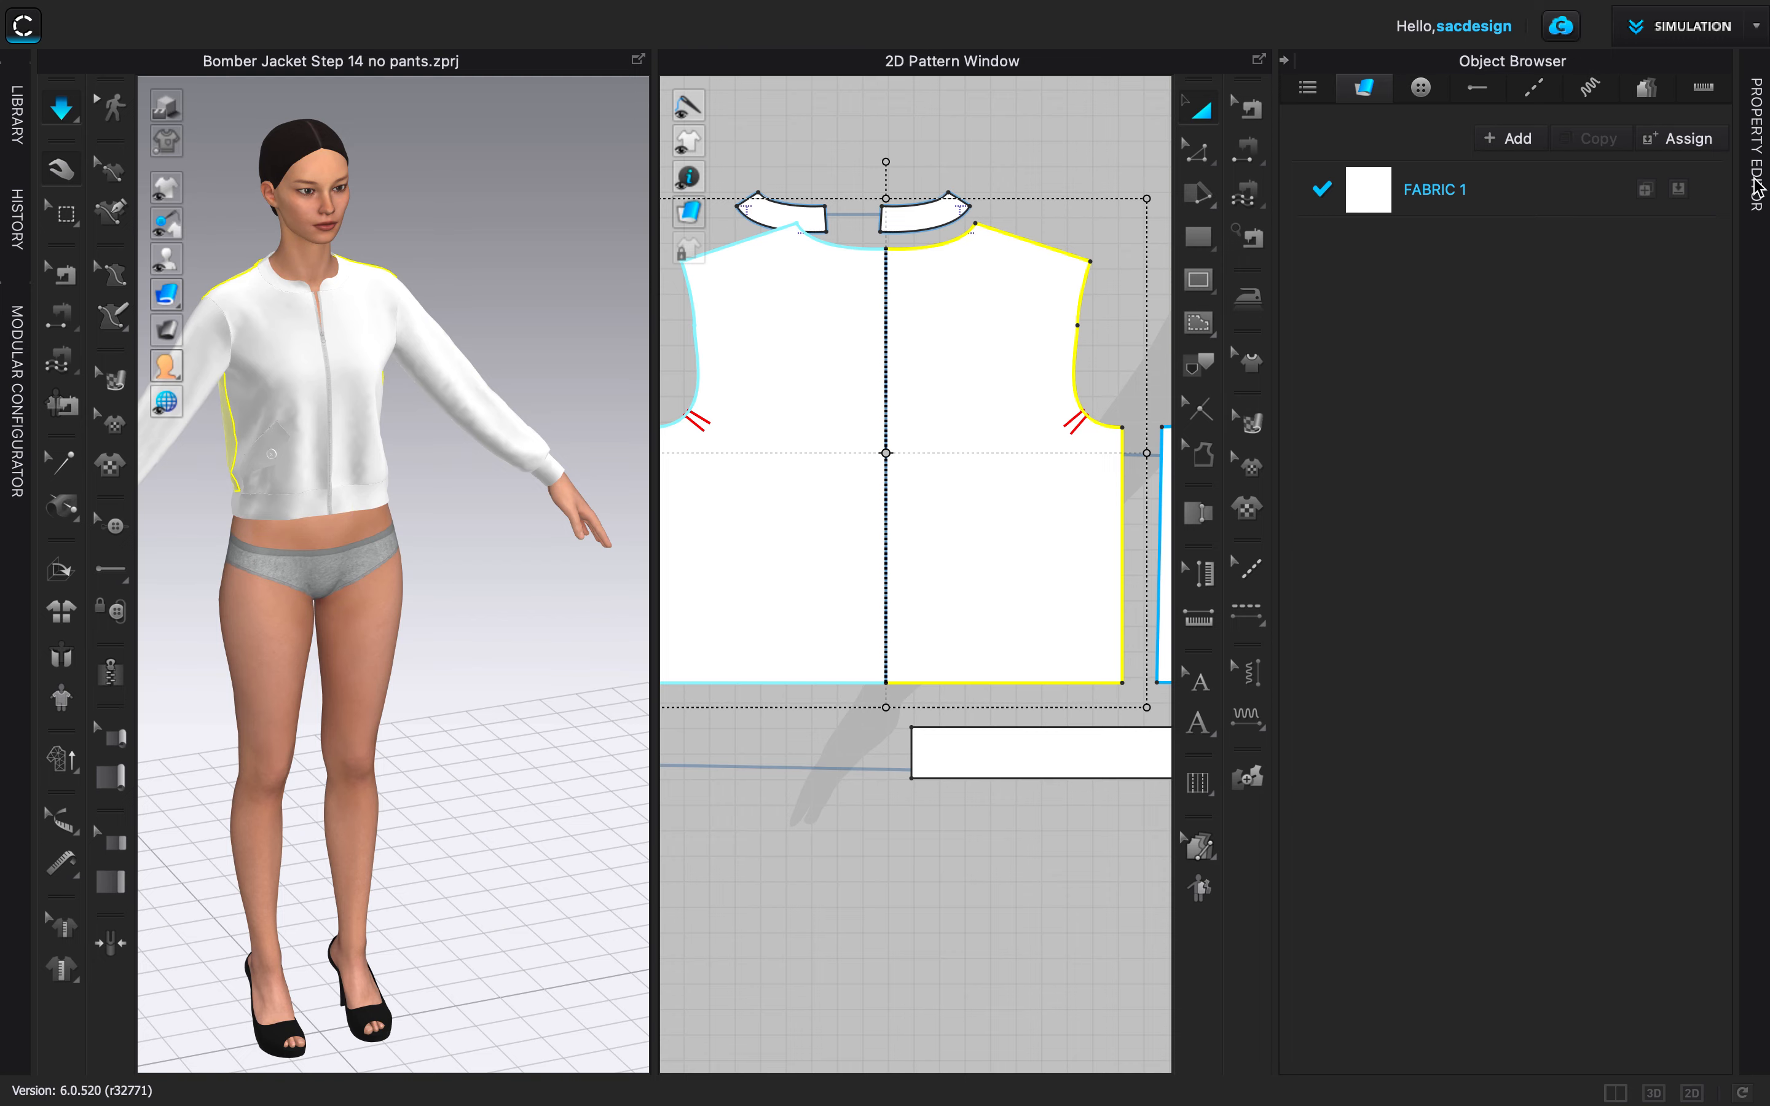
pyautogui.click(1755, 191)
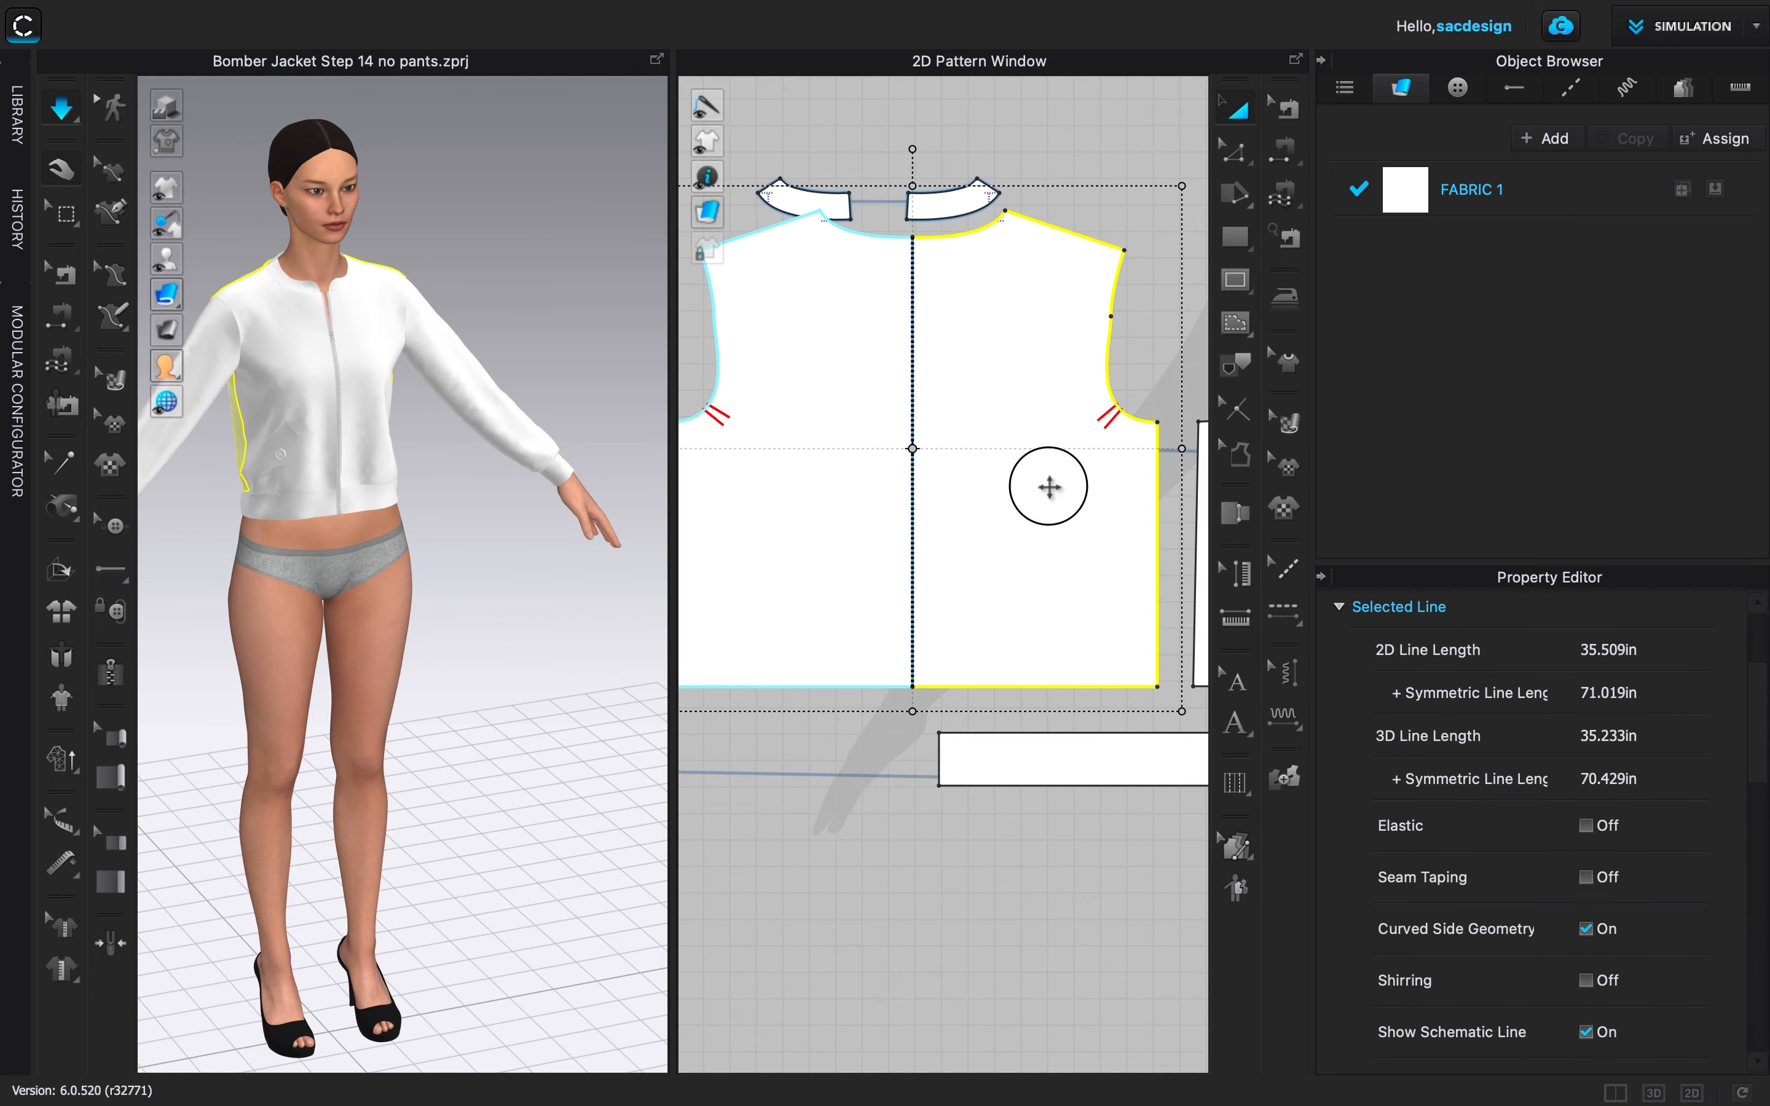
pyautogui.click(1054, 490)
pyautogui.scroll(5, 1461, 719)
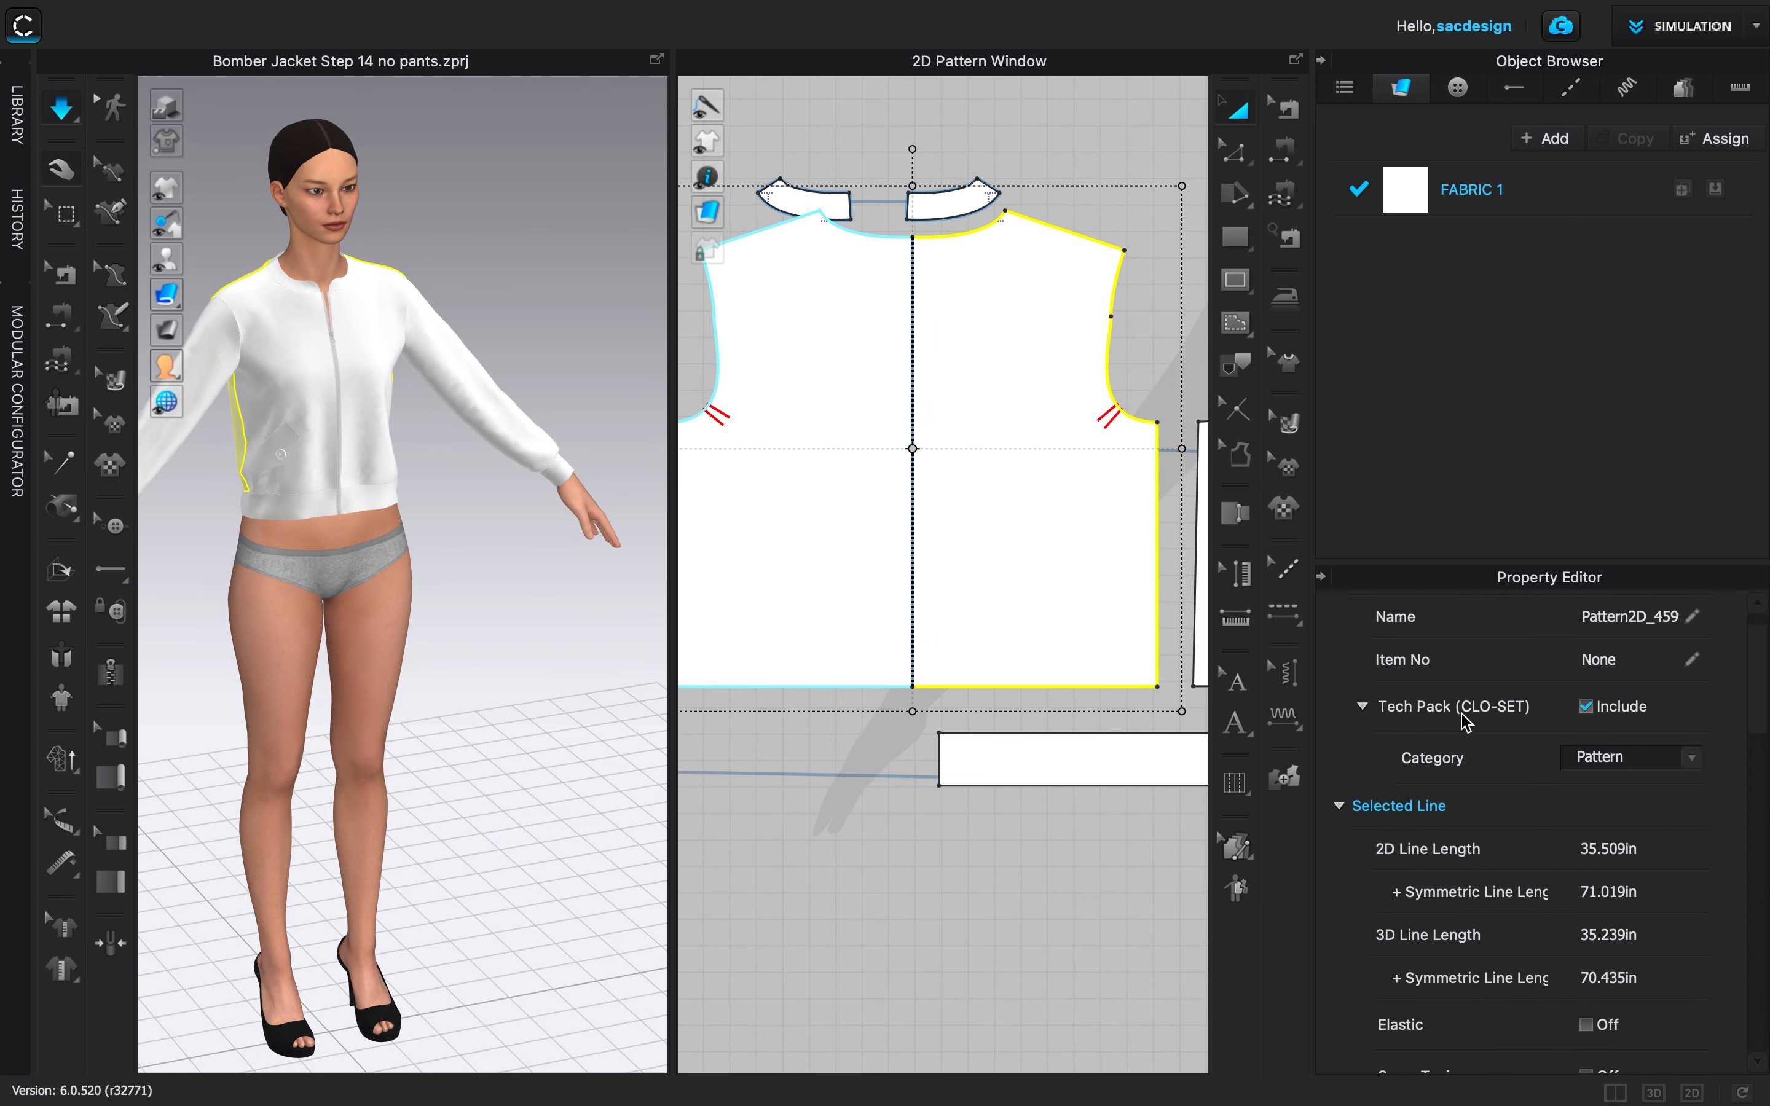
pyautogui.doubleClick(1636, 656)
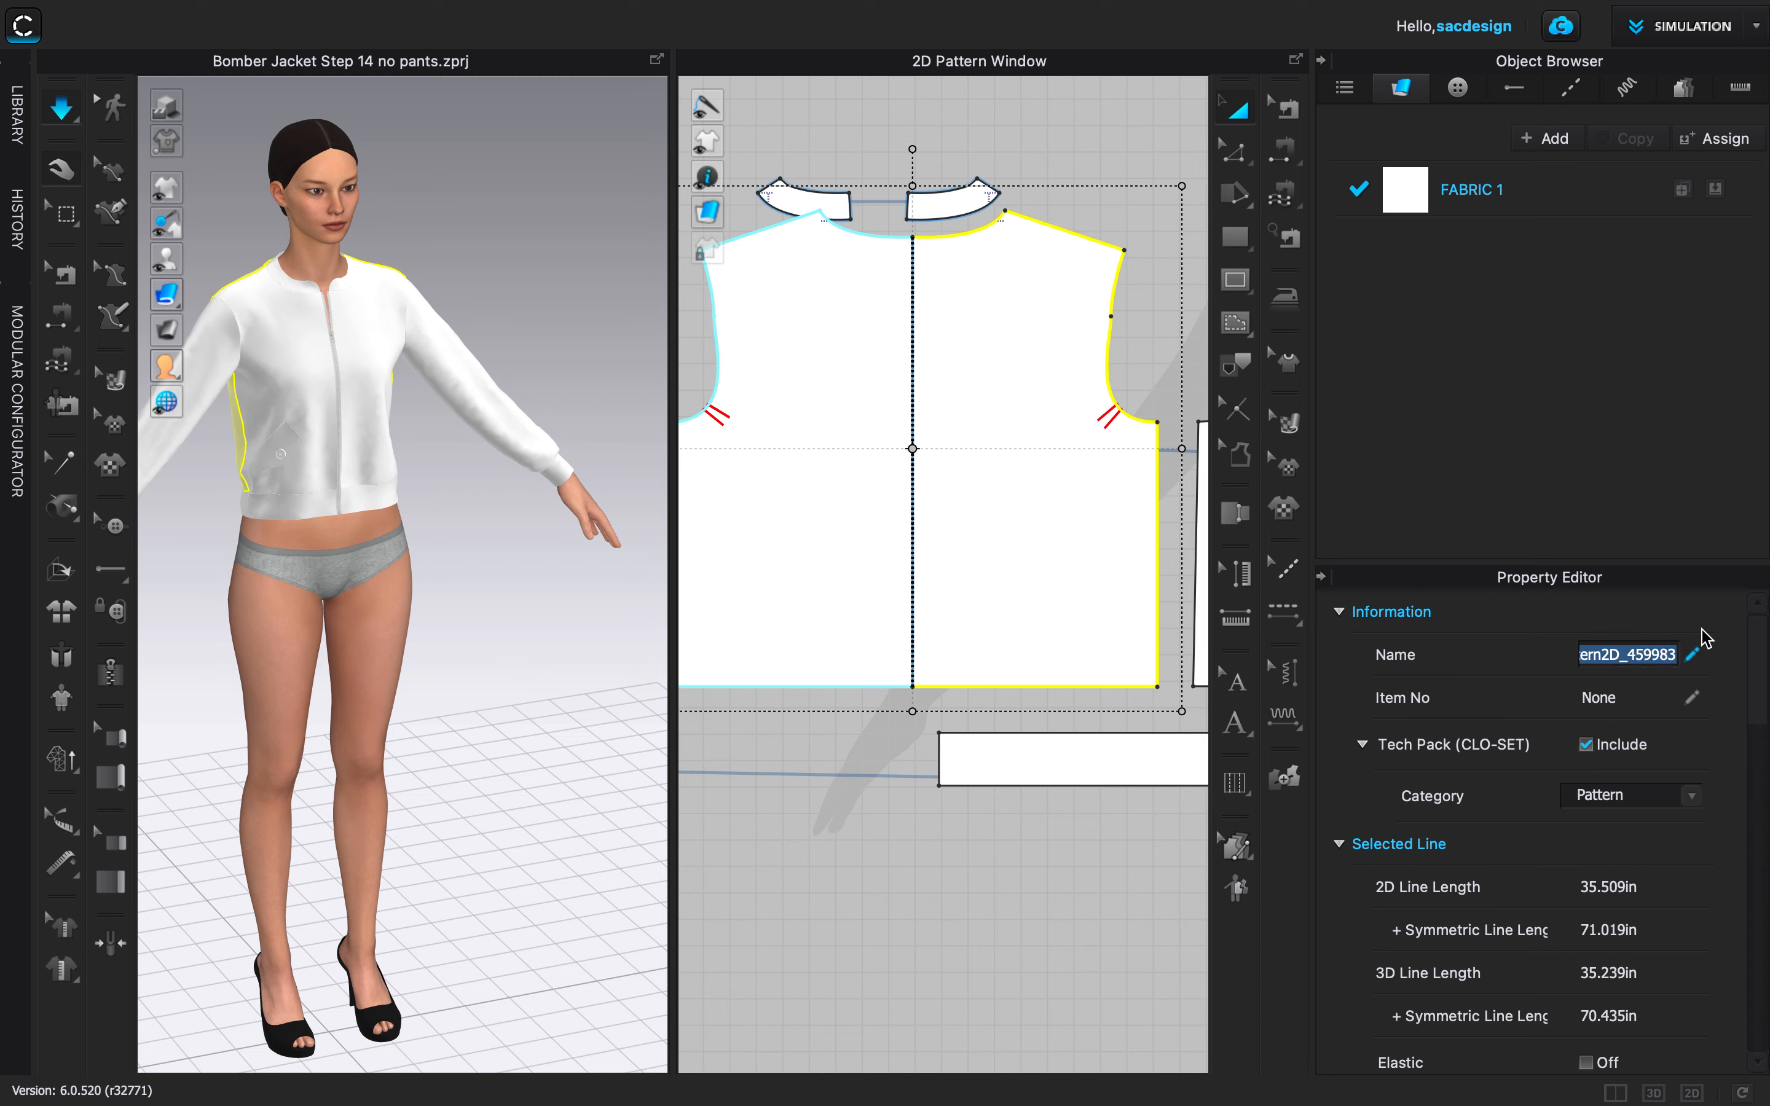
pyautogui.write('BACK')
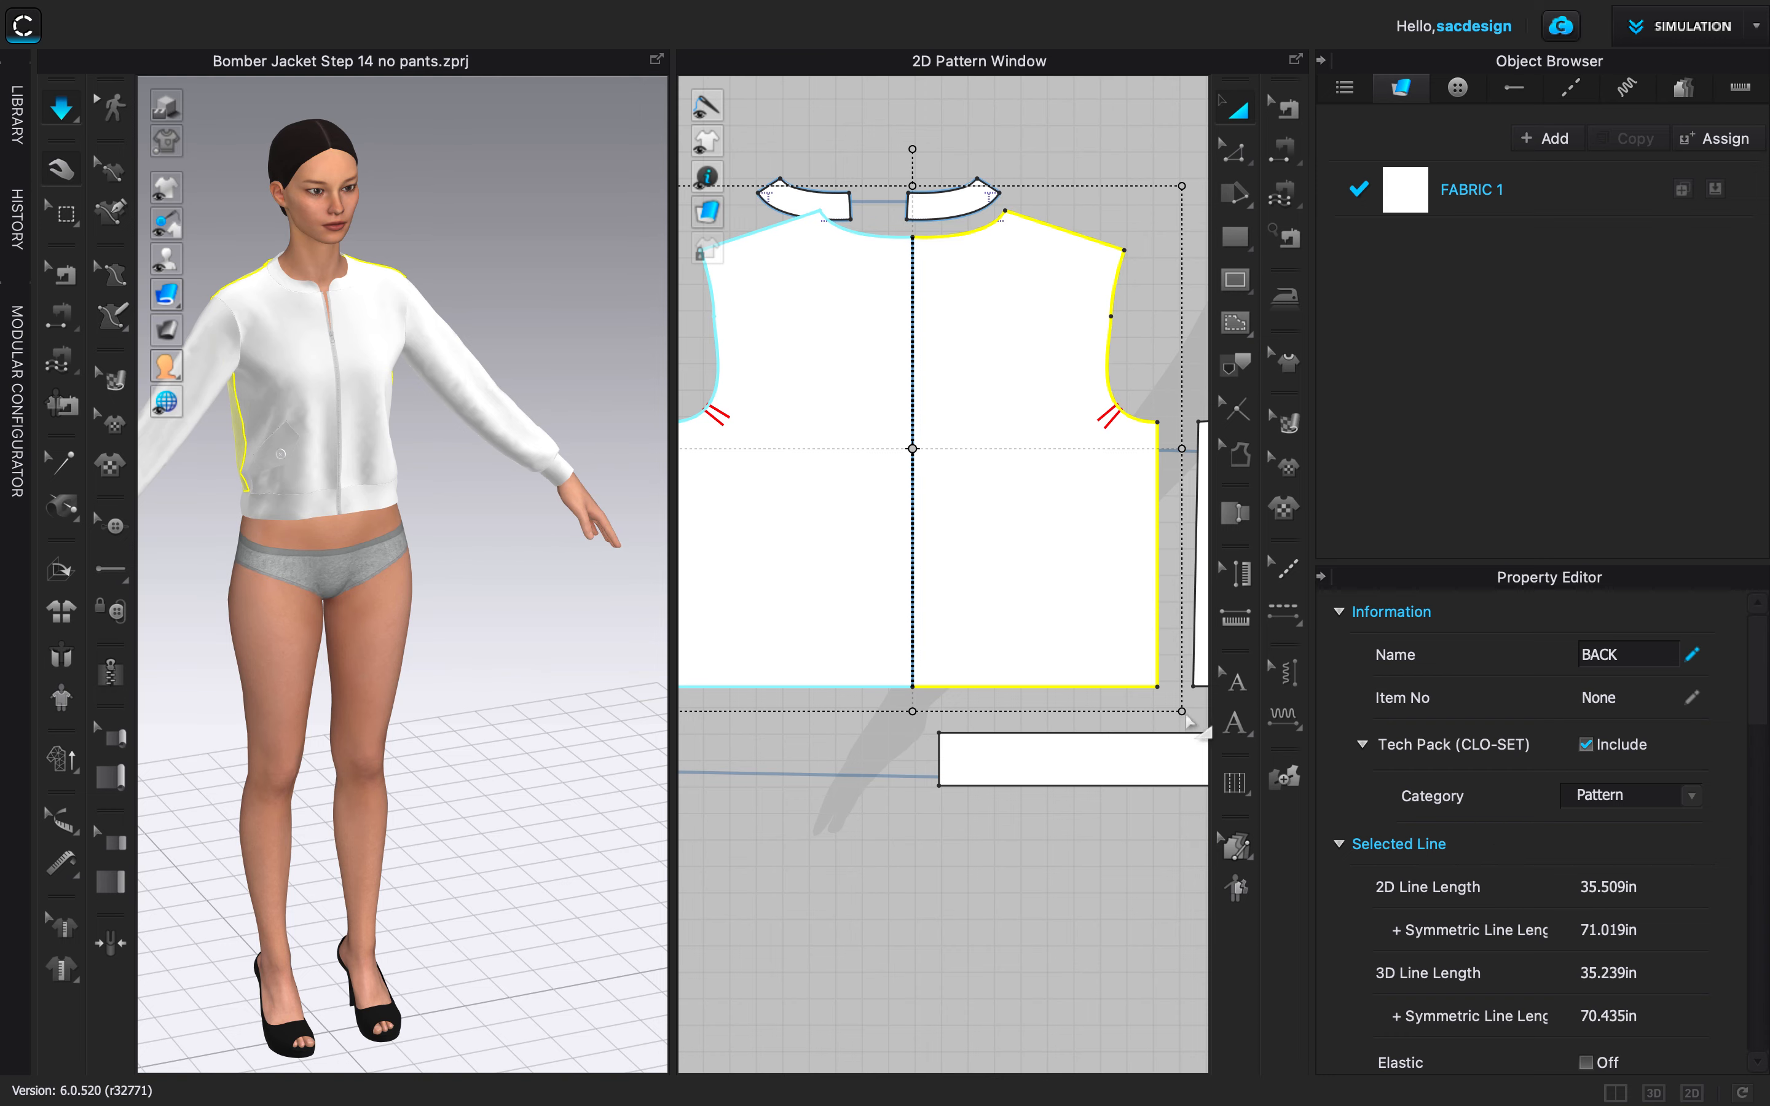
# Select all the jacket's pattern pieces and look through their line, simulation, fabric and arrangement properties for a seam allowance setting.
pyautogui.scroll(-5, 943, 667)
pyautogui.scroll(-2, 929, 664)
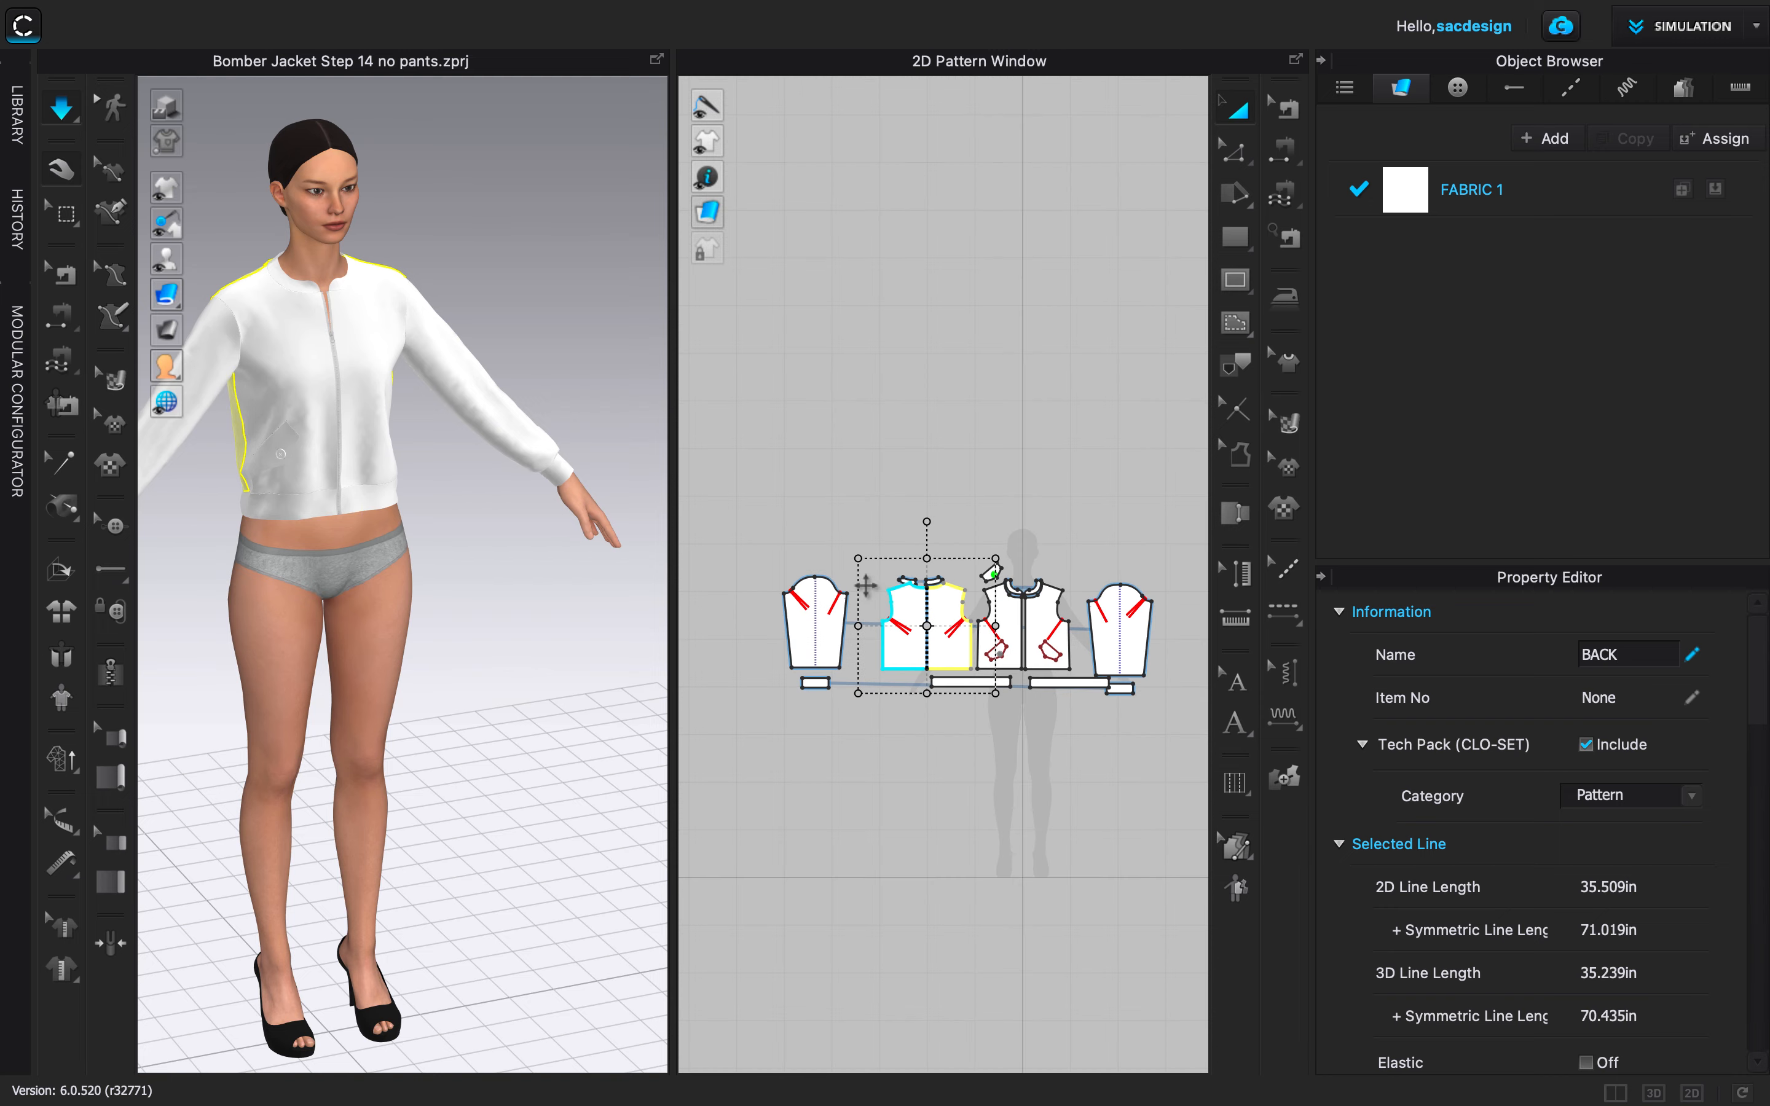
pyautogui.moveTo(733, 503); pyautogui.dragTo(1252, 776)
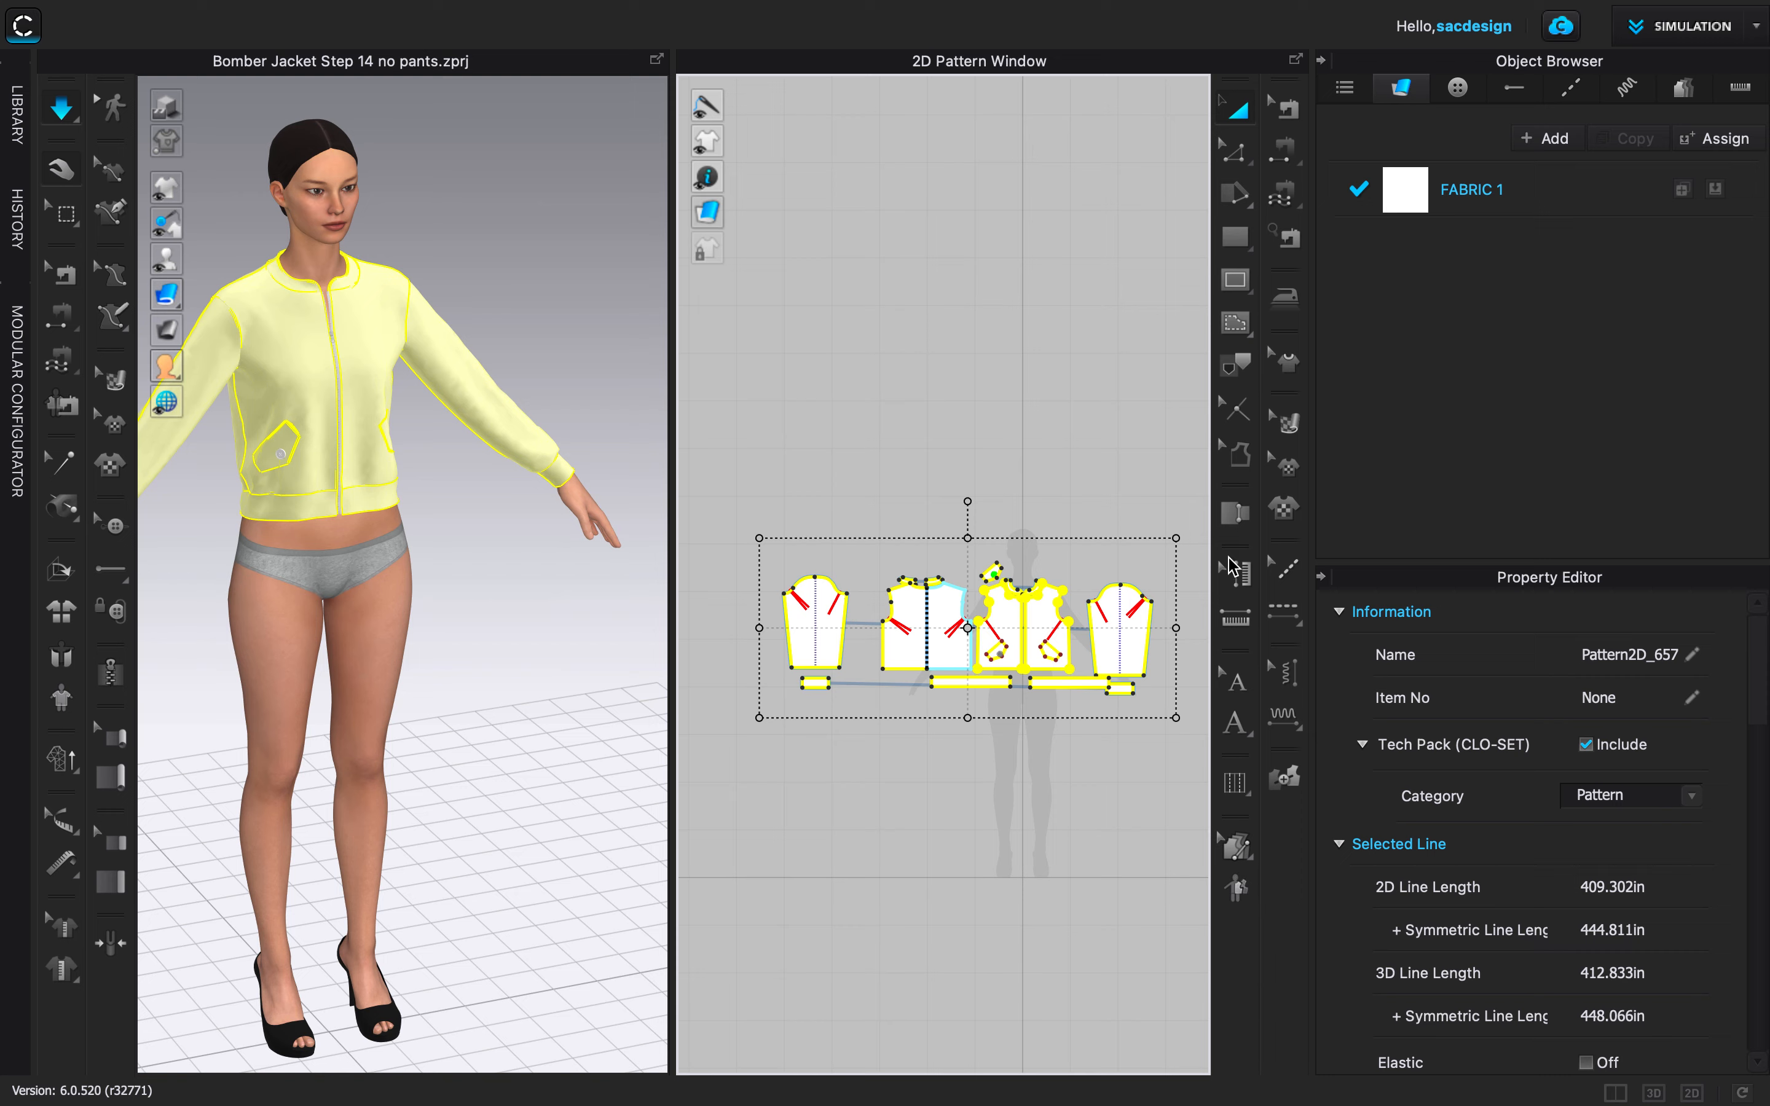
pyautogui.click(1235, 467)
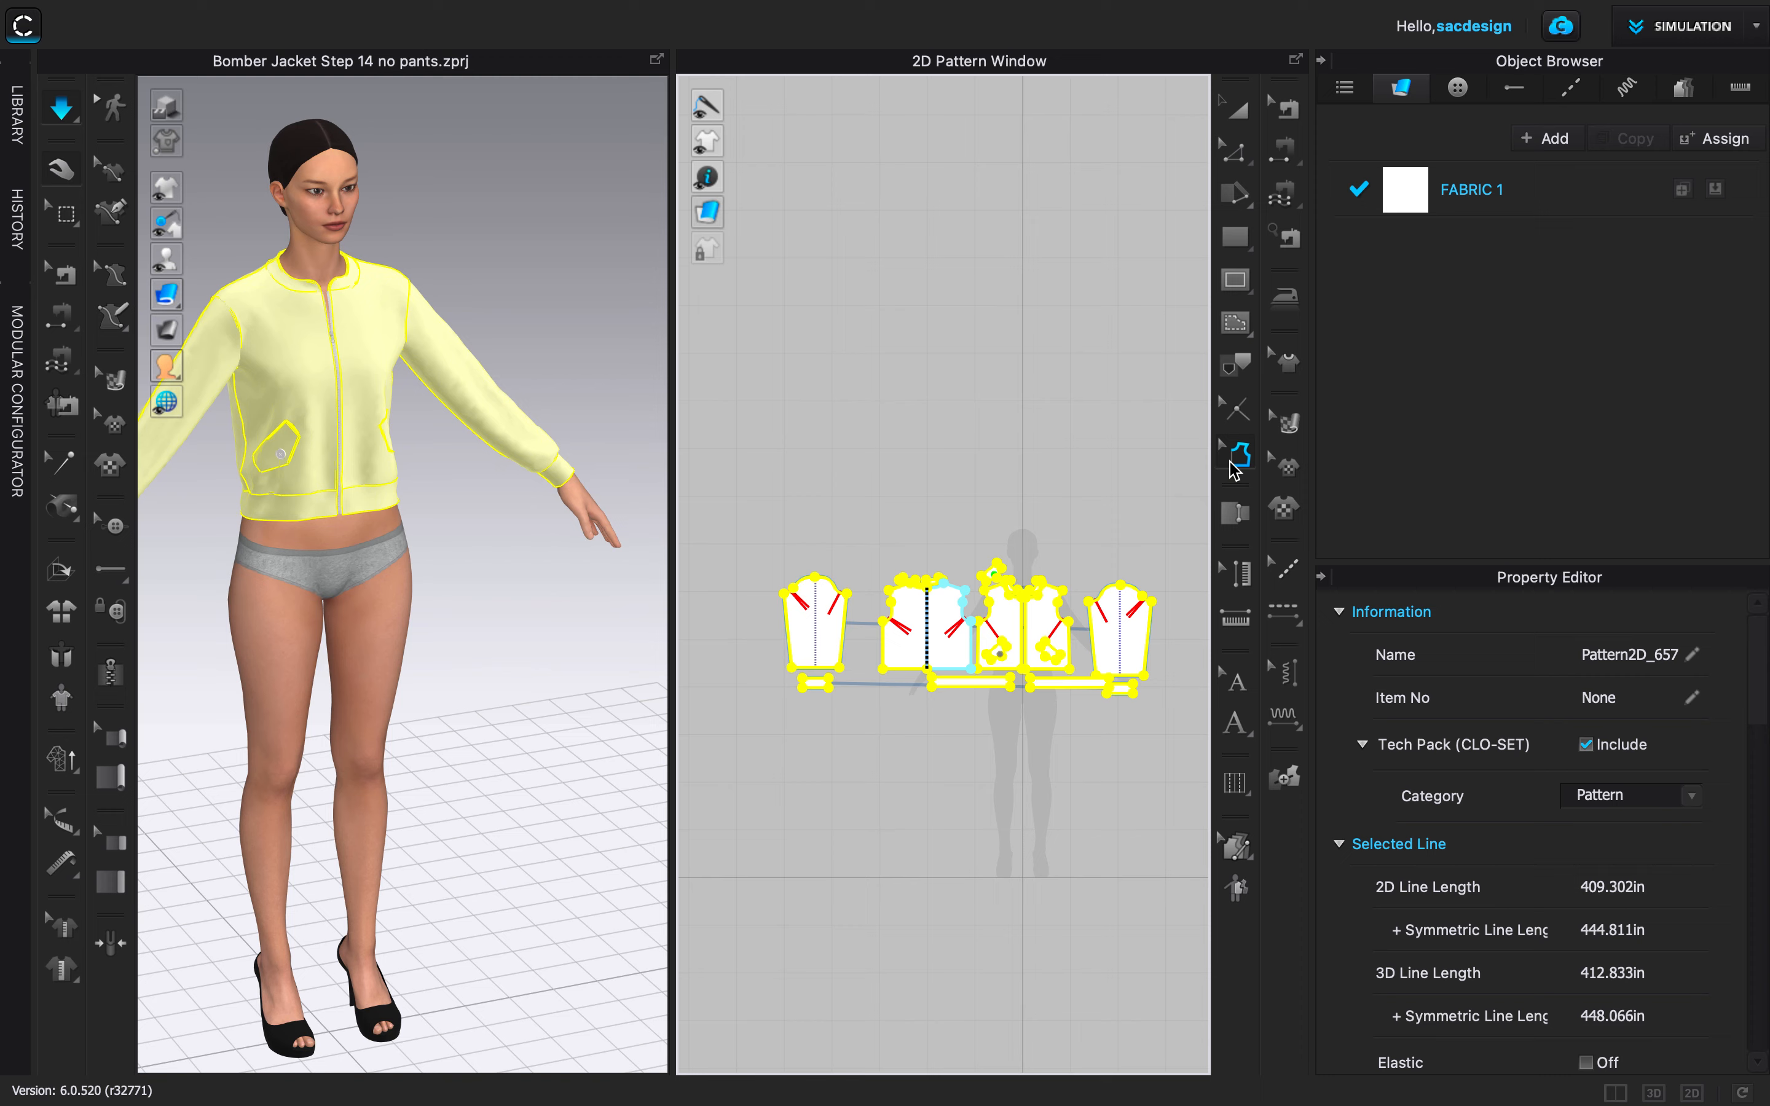
pyautogui.scroll(-5, 1549, 951)
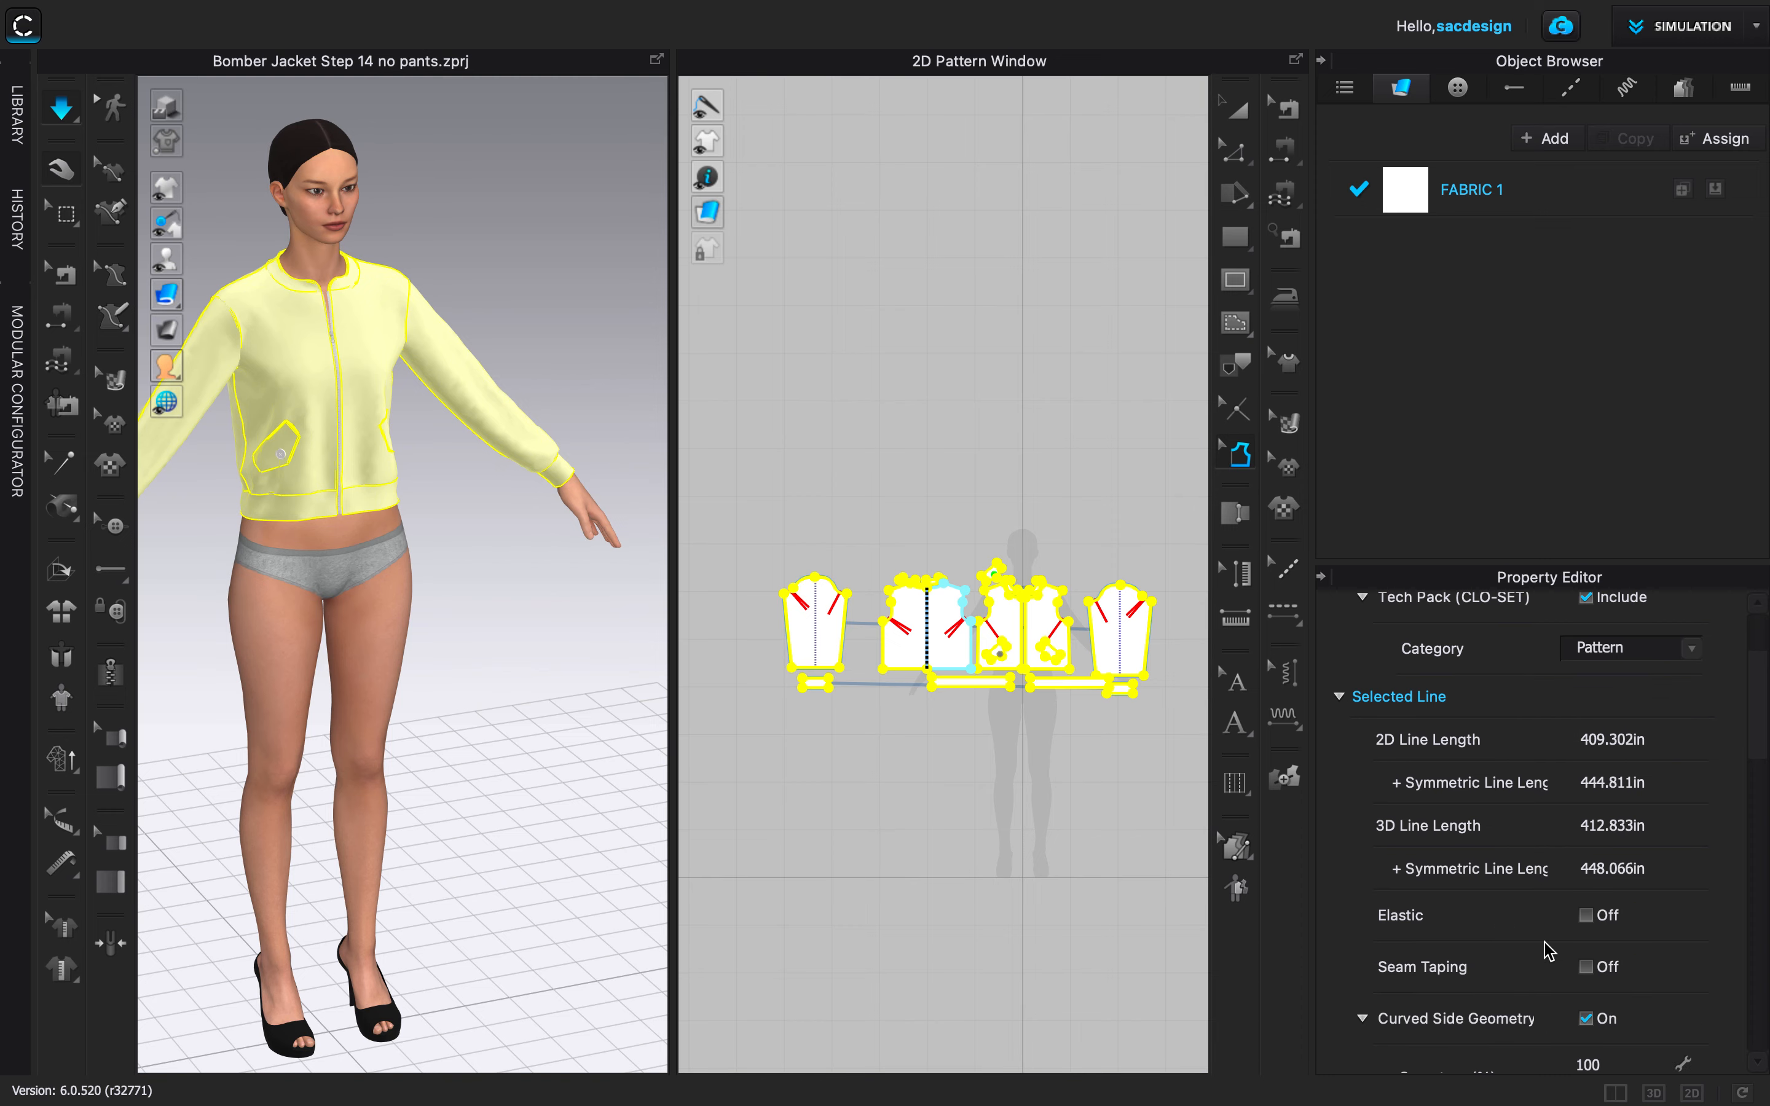
pyautogui.scroll(-1, 1548, 951)
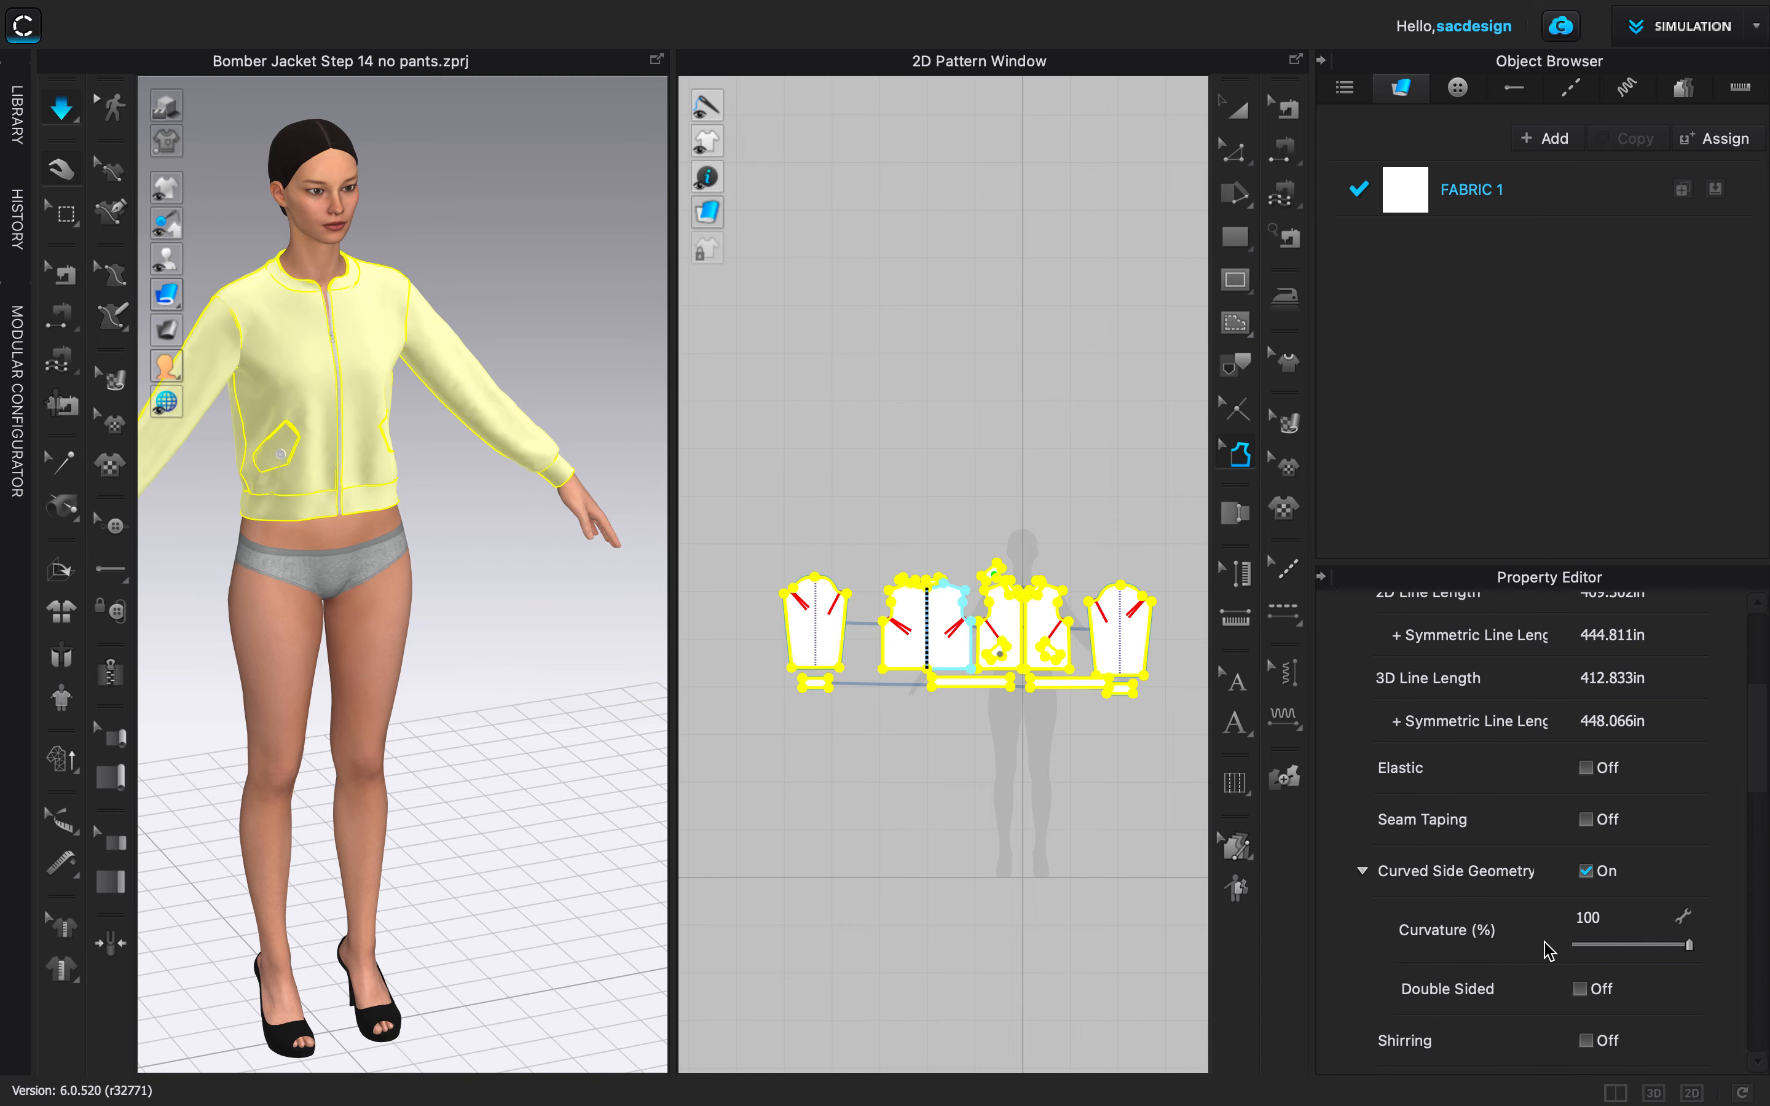
pyautogui.scroll(-3, 1549, 952)
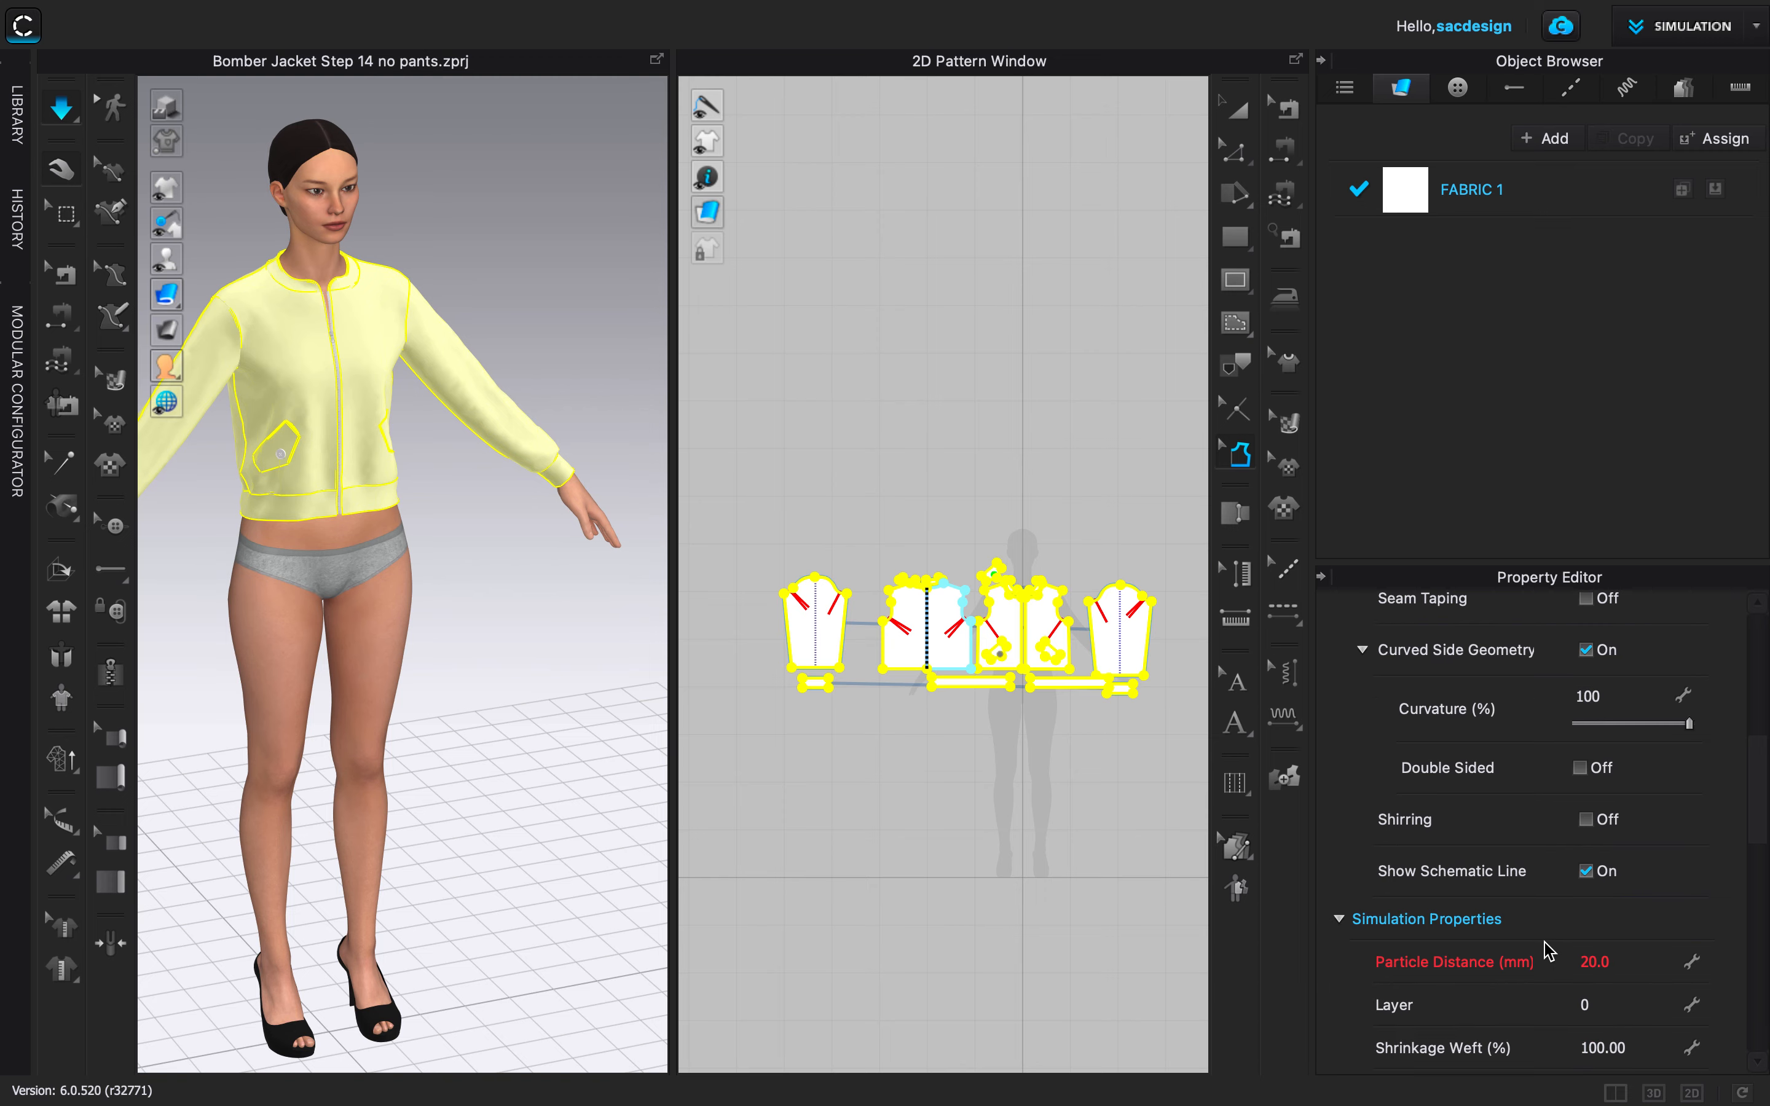
pyautogui.scroll(-4, 1548, 952)
pyautogui.scroll(-2, 1549, 952)
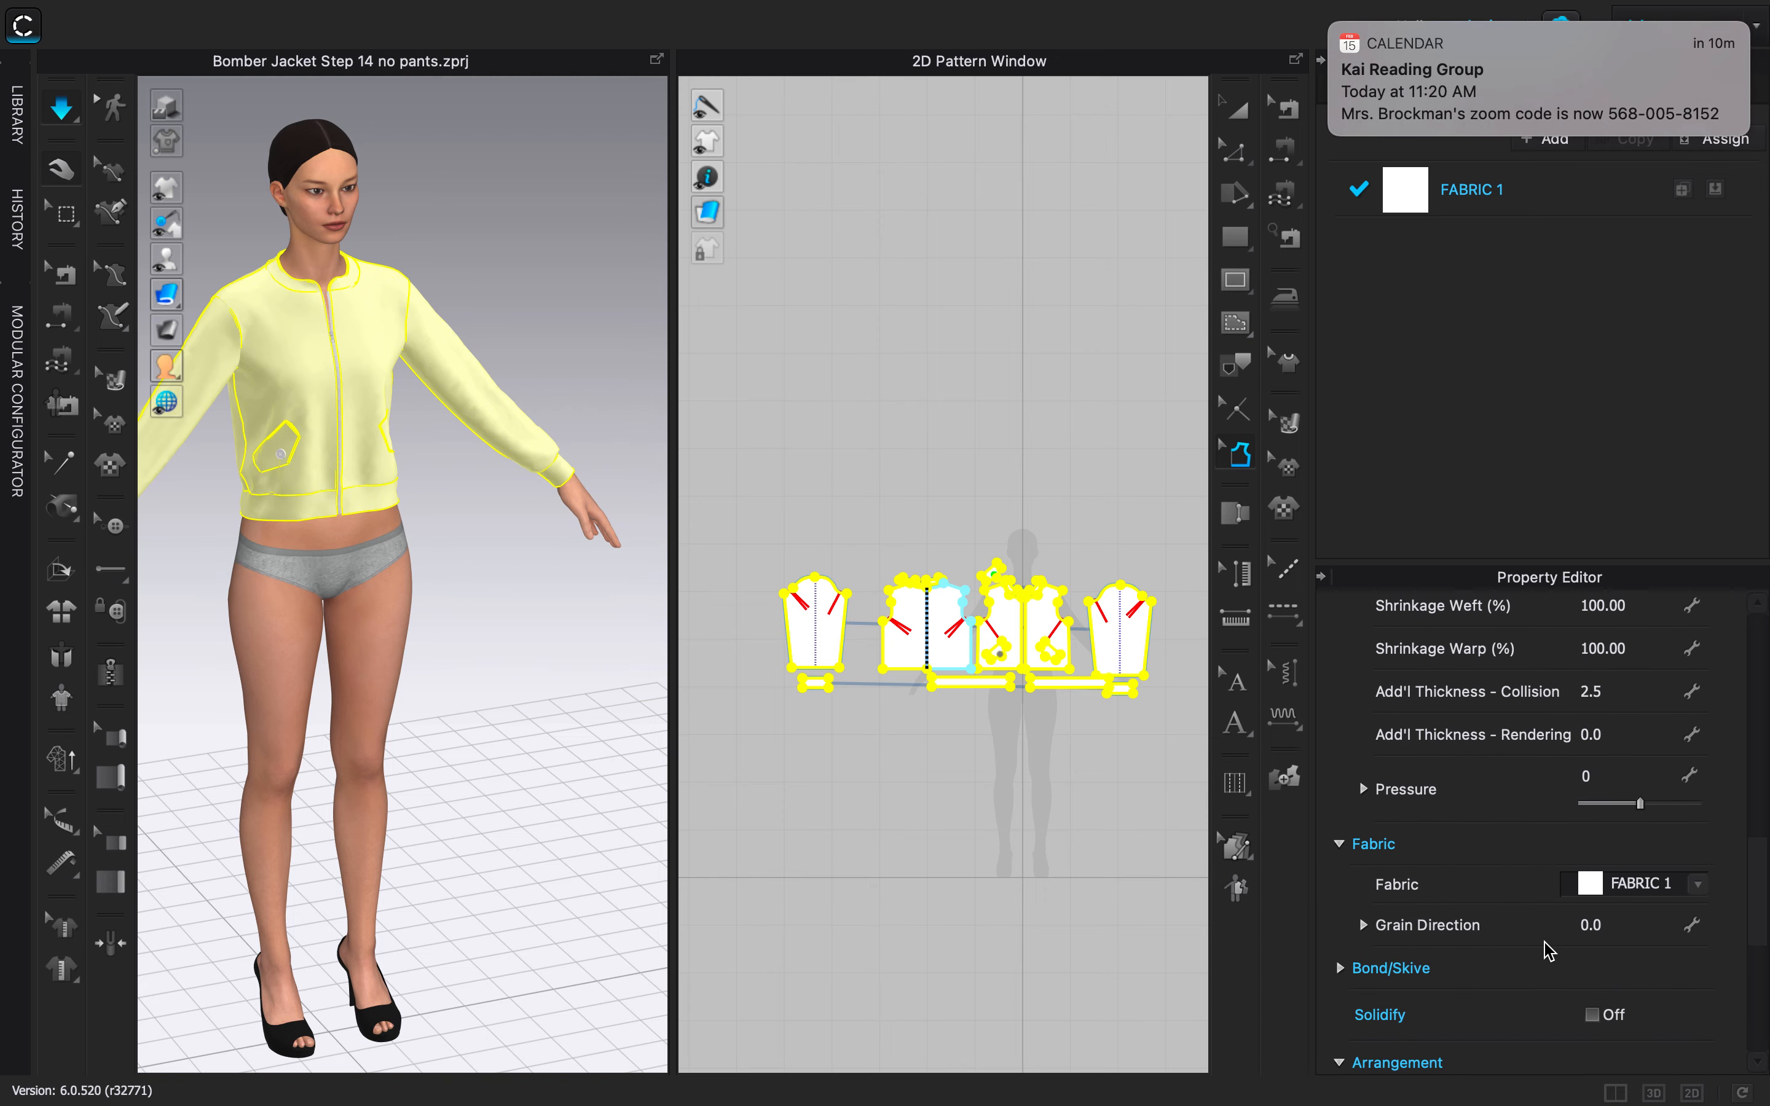
pyautogui.scroll(-2, 1528, 911)
pyautogui.click(1331, 26)
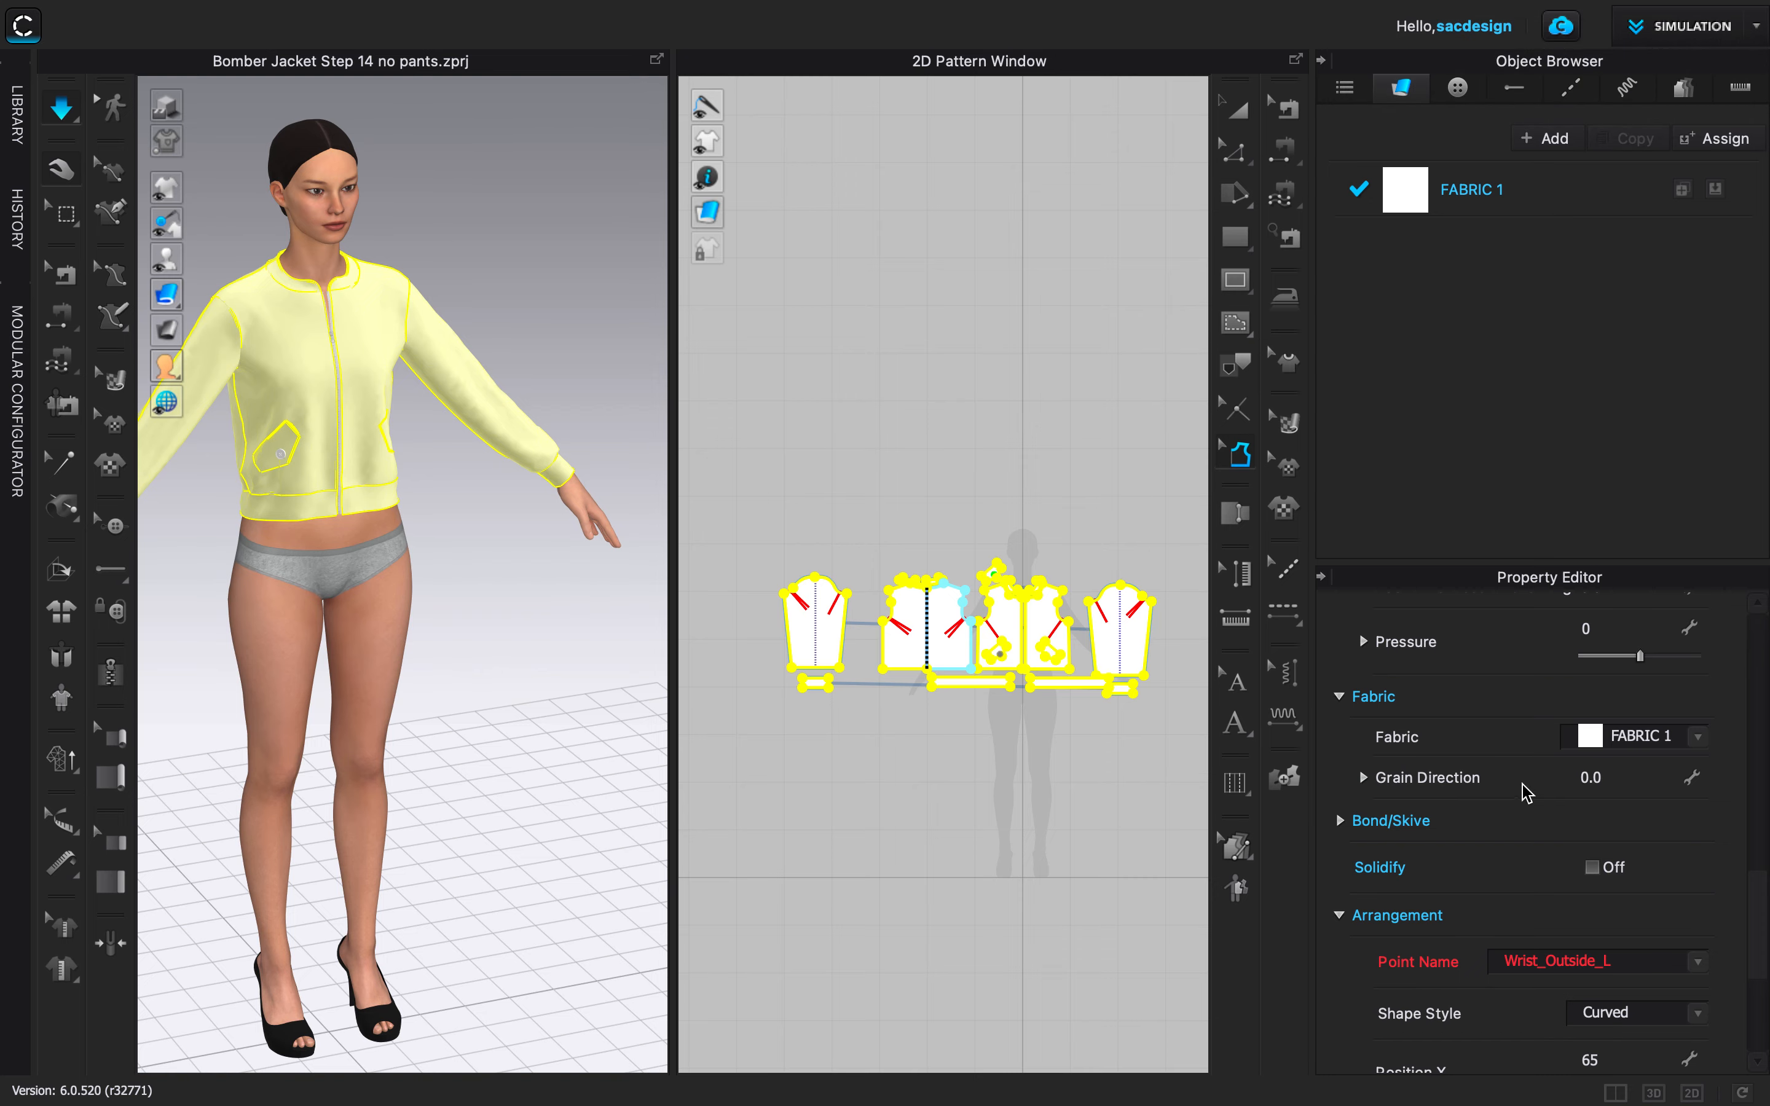
pyautogui.scroll(3, 1524, 799)
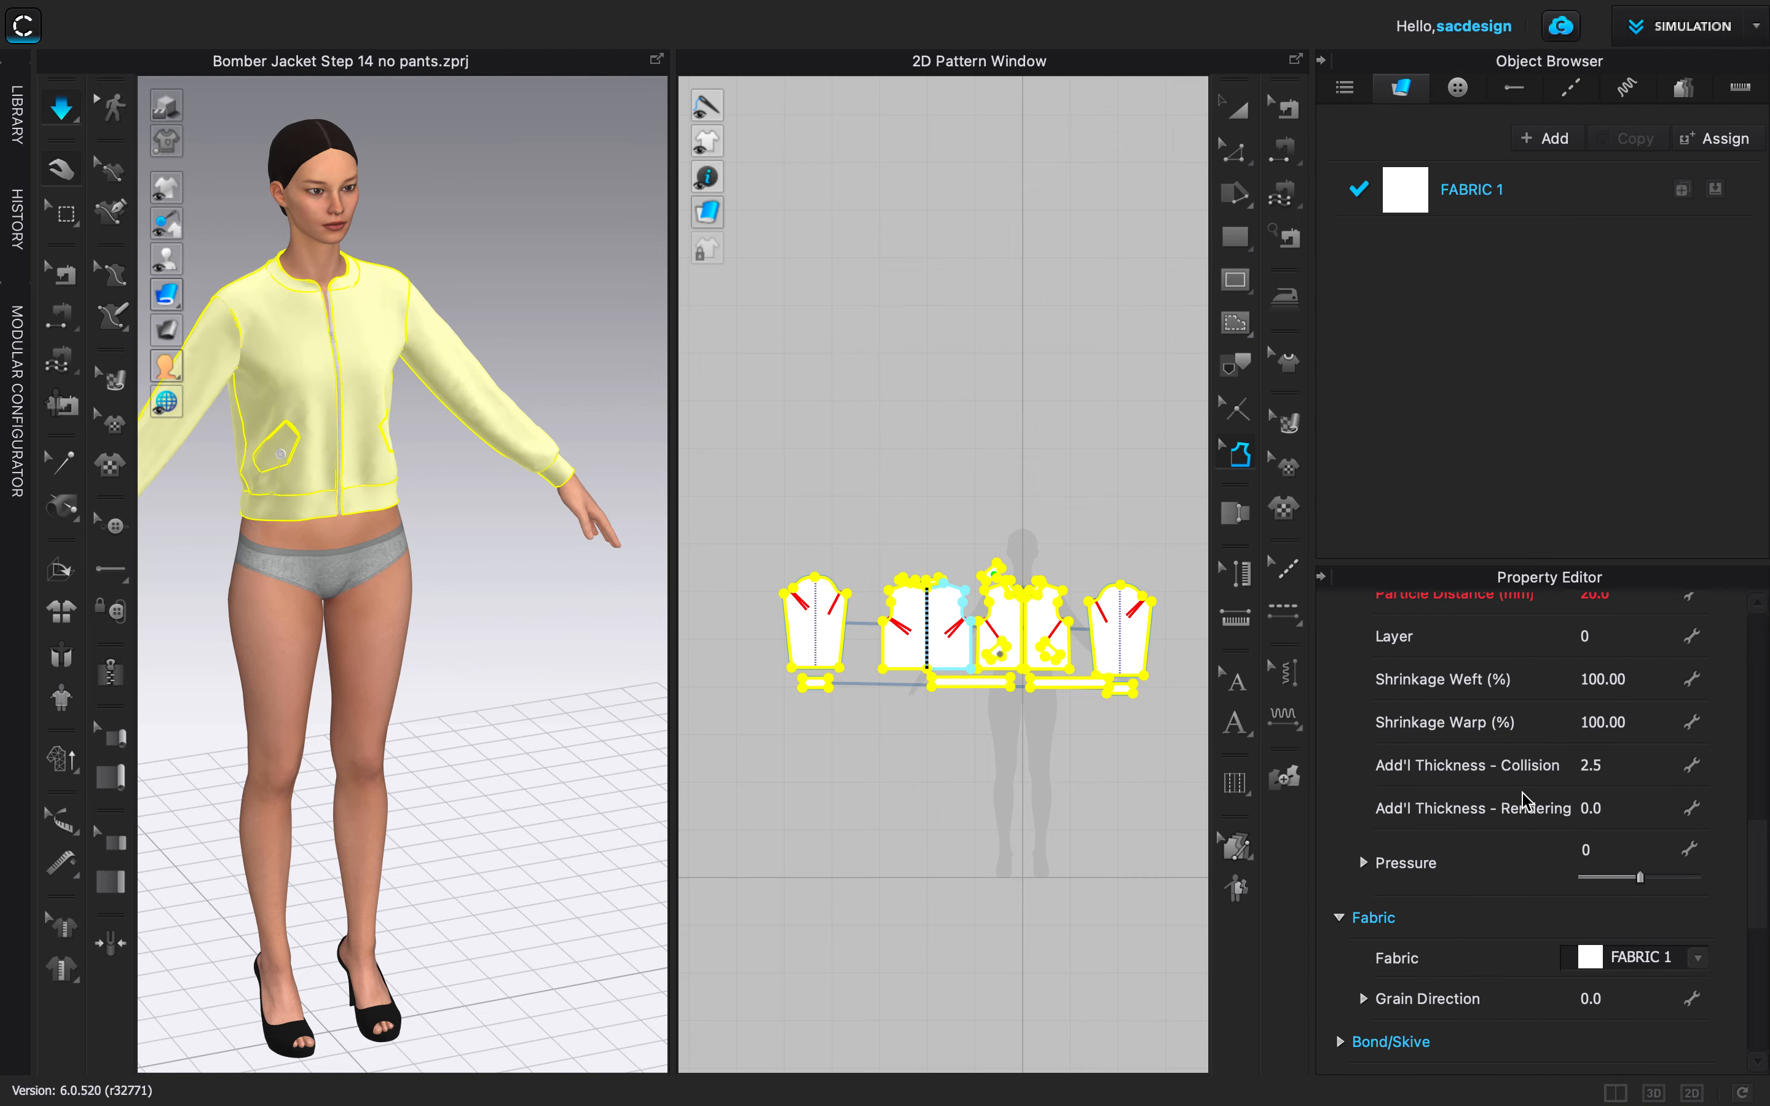
pyautogui.scroll(4, 1523, 801)
pyautogui.scroll(1, 1521, 812)
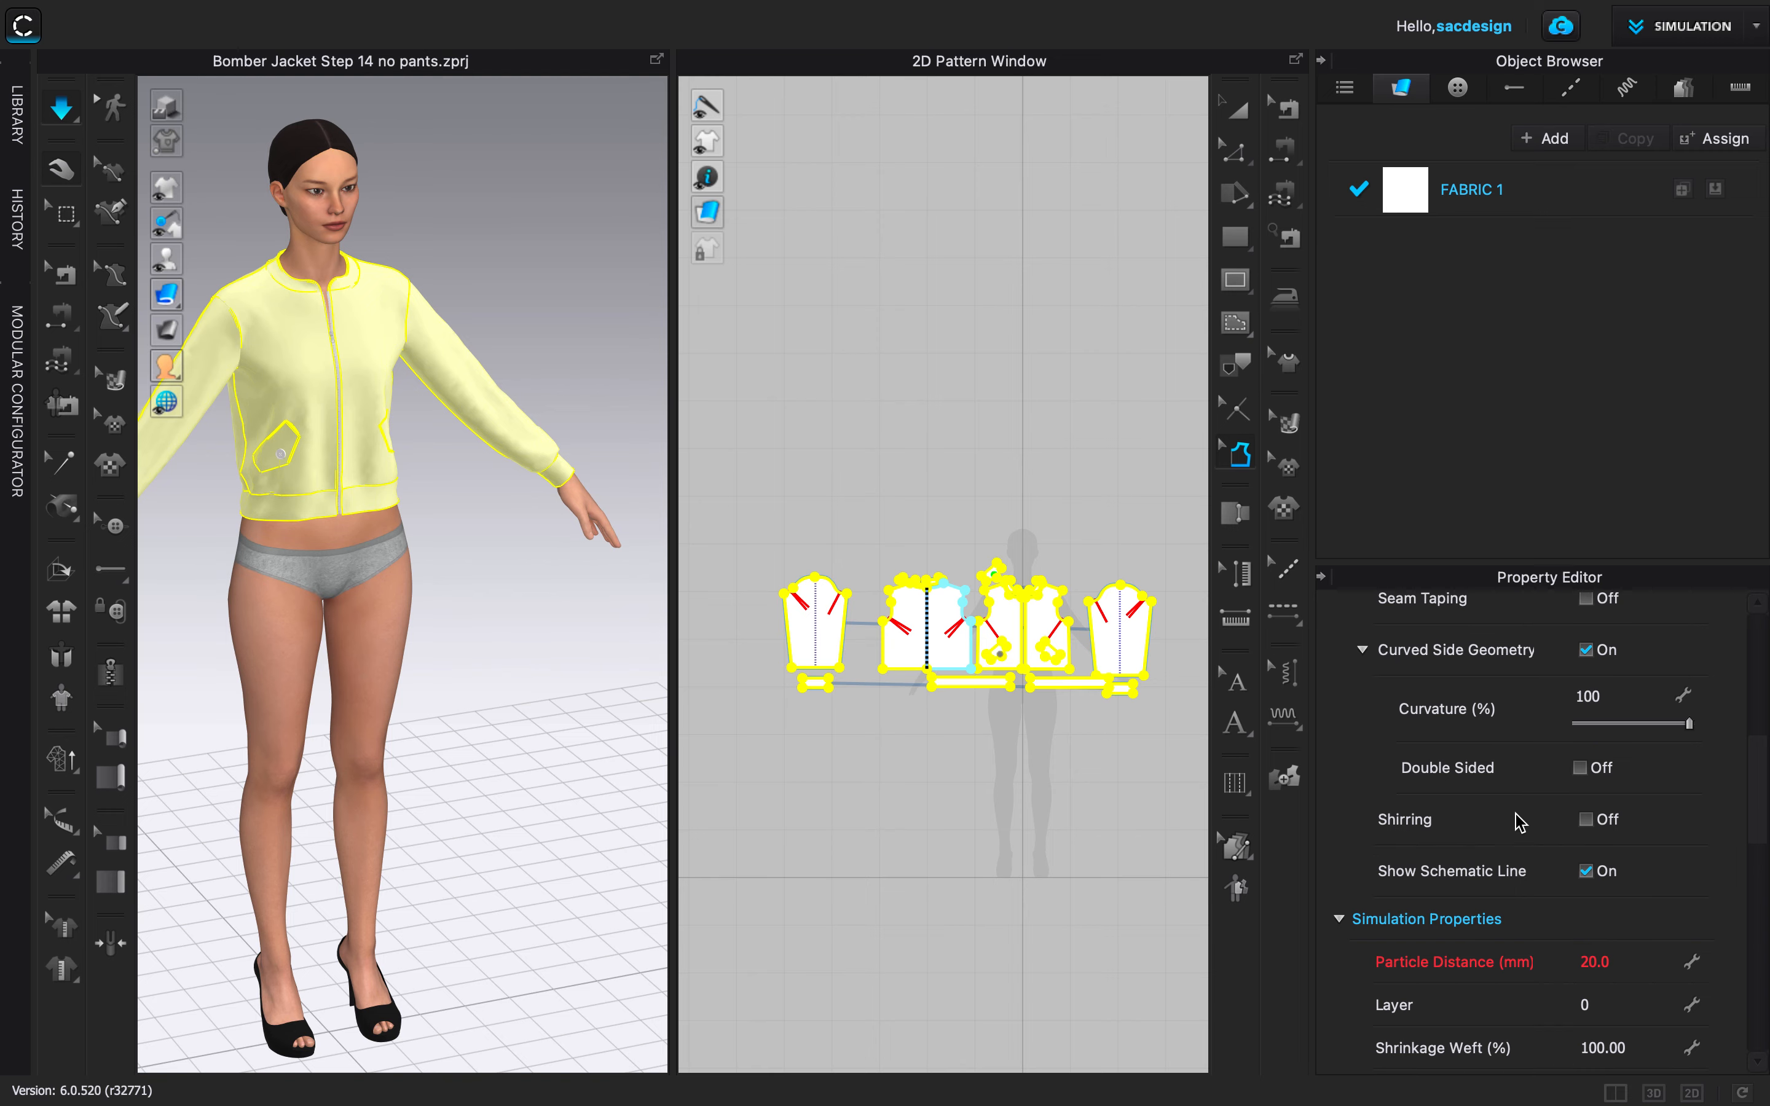
pyautogui.scroll(4, 1513, 889)
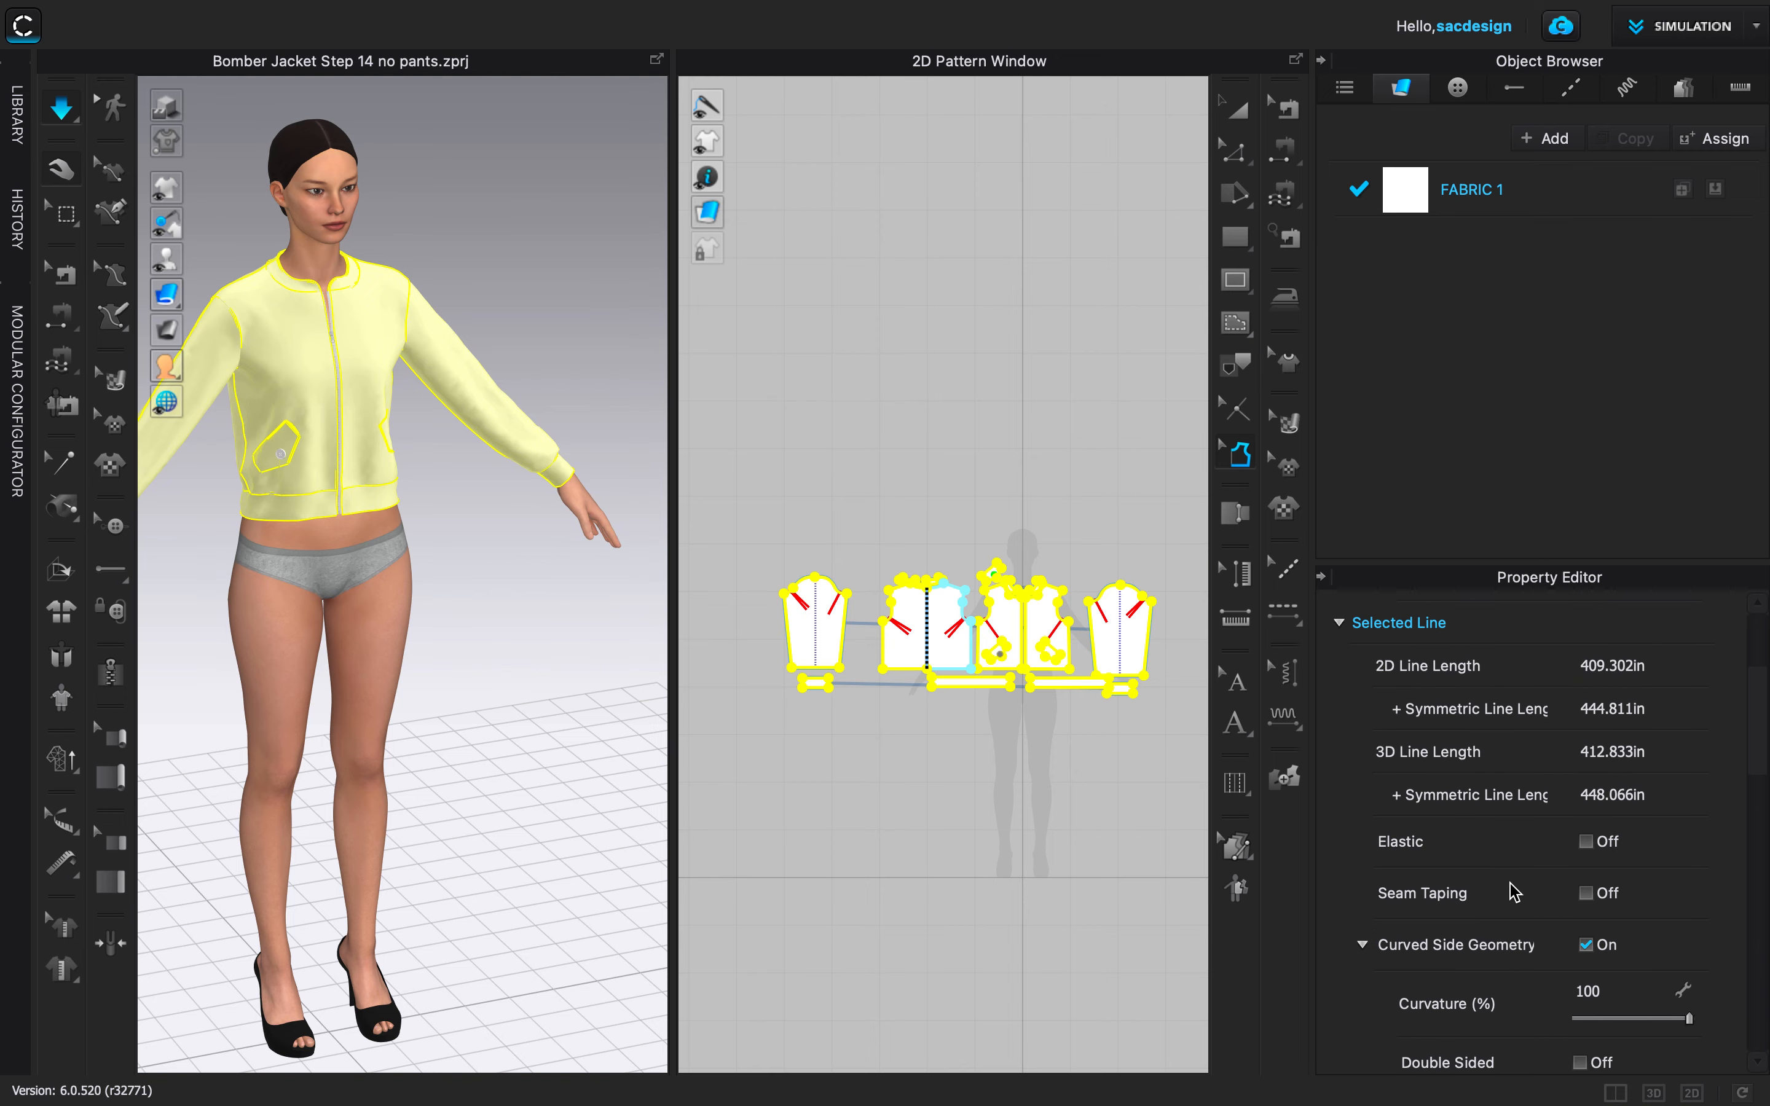
pyautogui.click(877, 830)
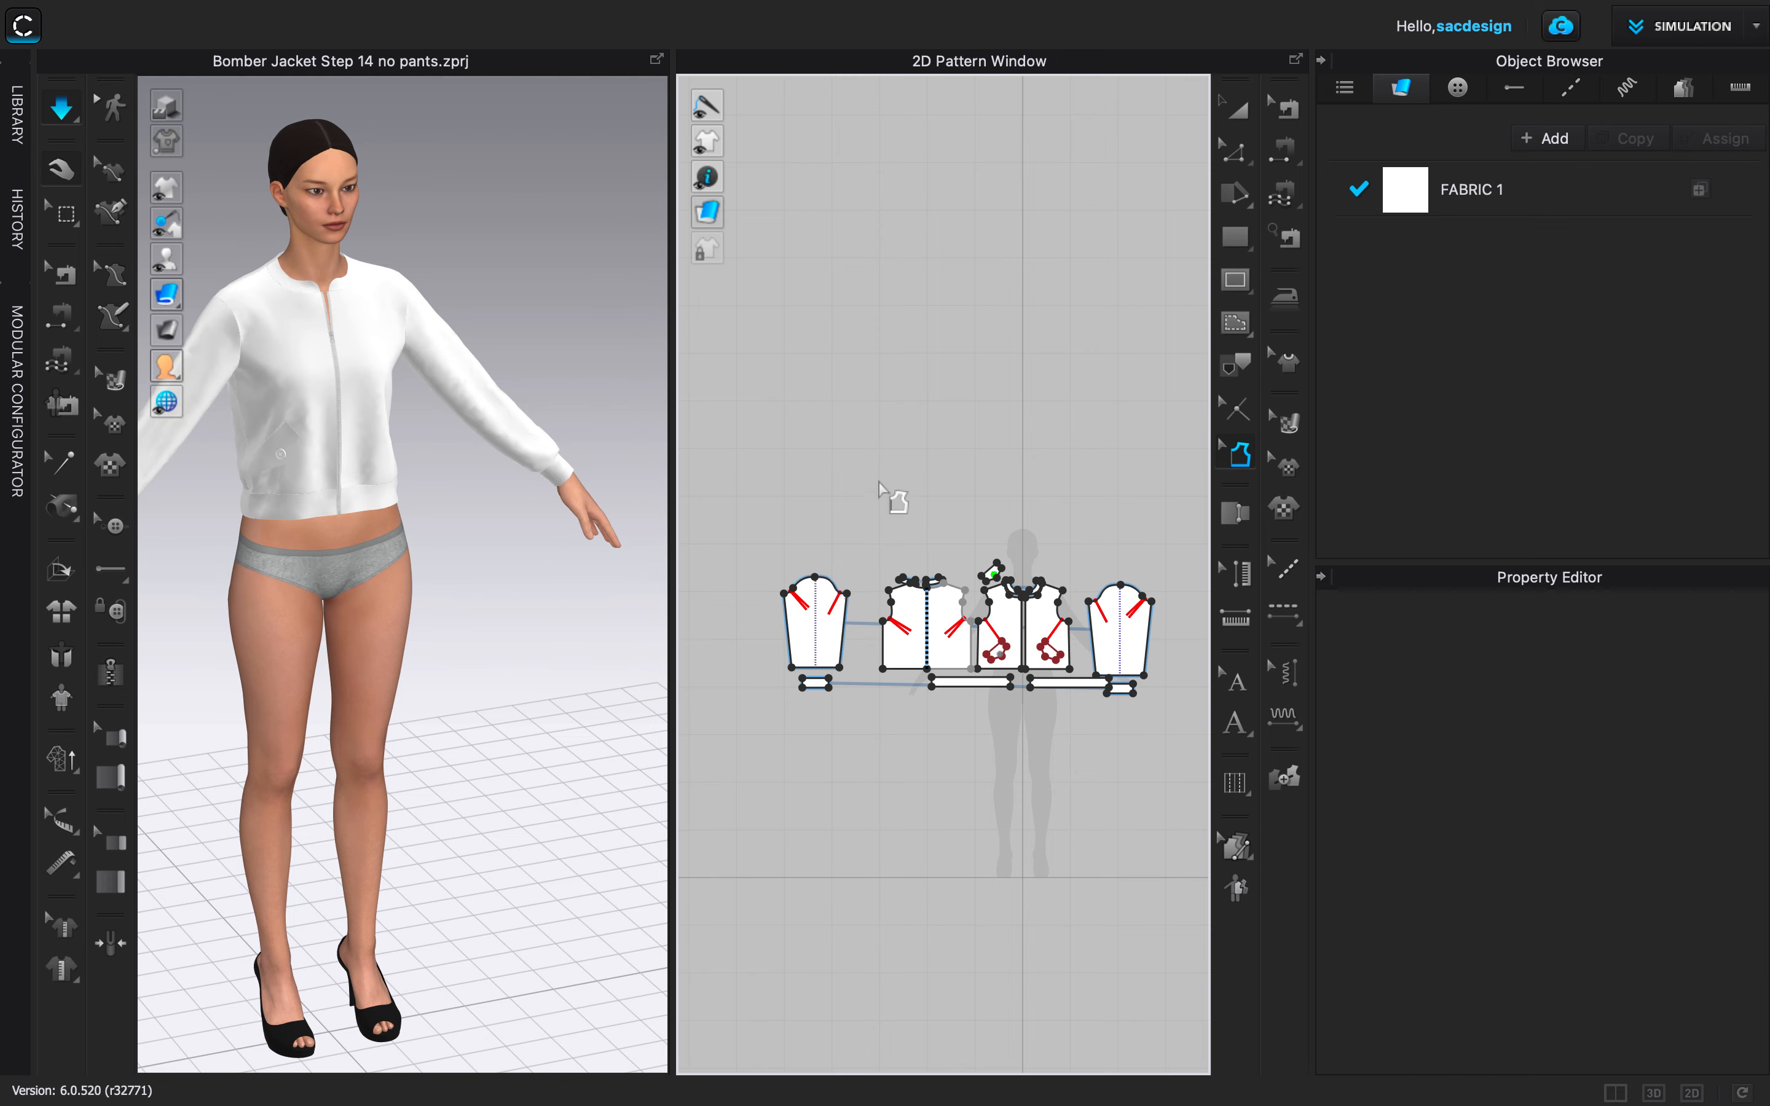
# Add a seam allowance along the back piece's neckline with a width of 0.5 in.
pyautogui.scroll(5, 907, 516)
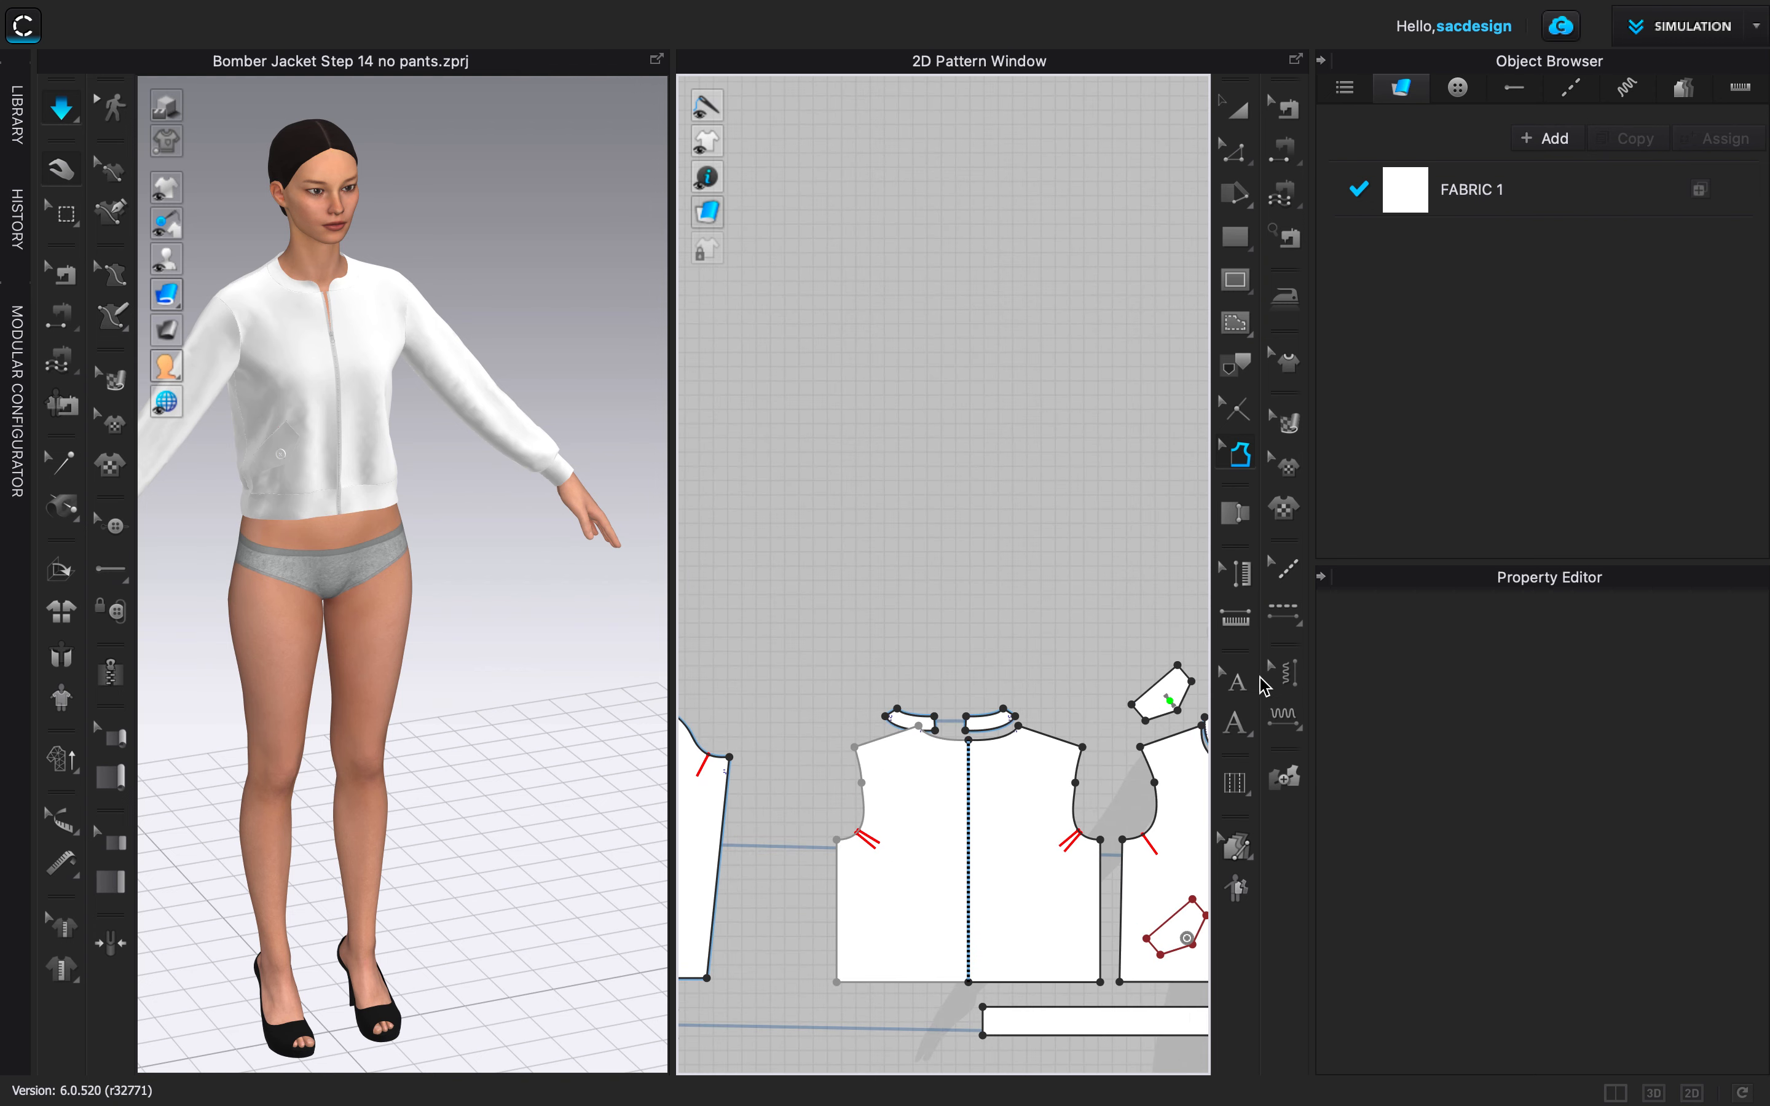
pyautogui.click(1240, 465)
pyautogui.click(997, 738)
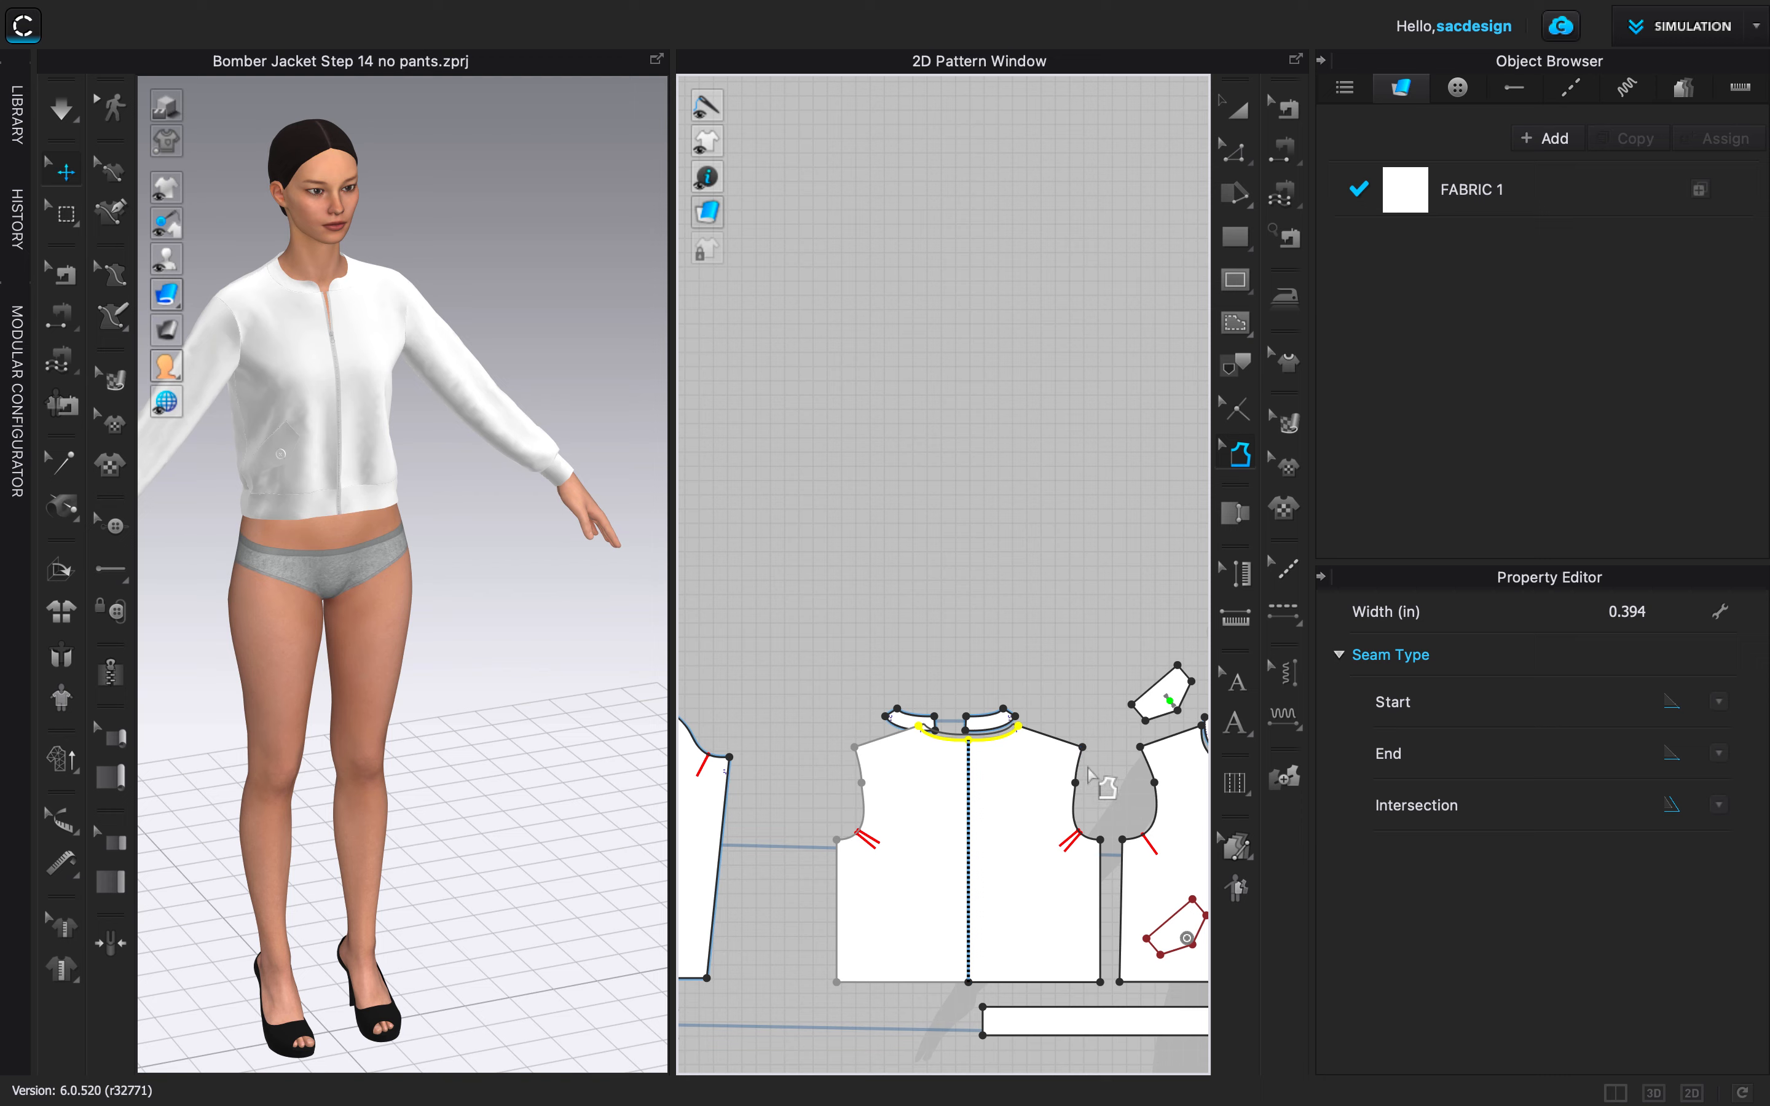
pyautogui.click(1624, 611)
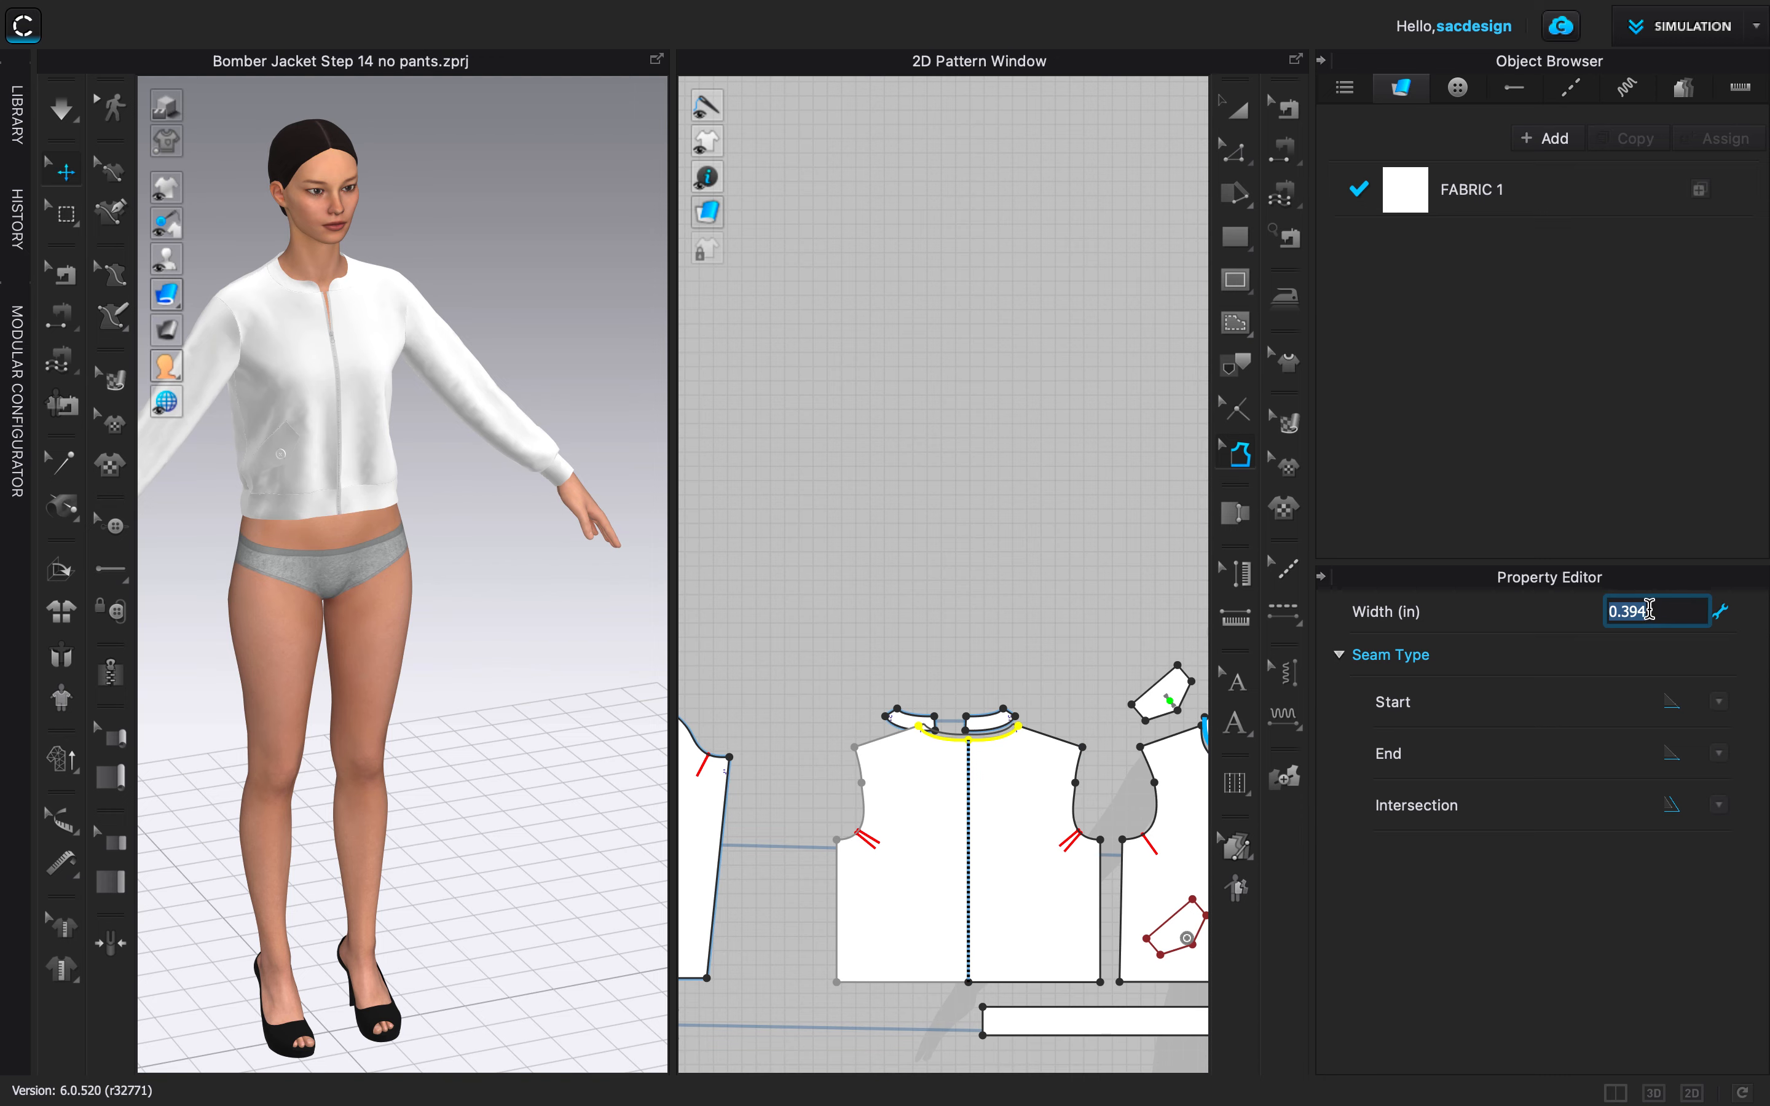
pyautogui.write('.5')
pyautogui.press('Return')
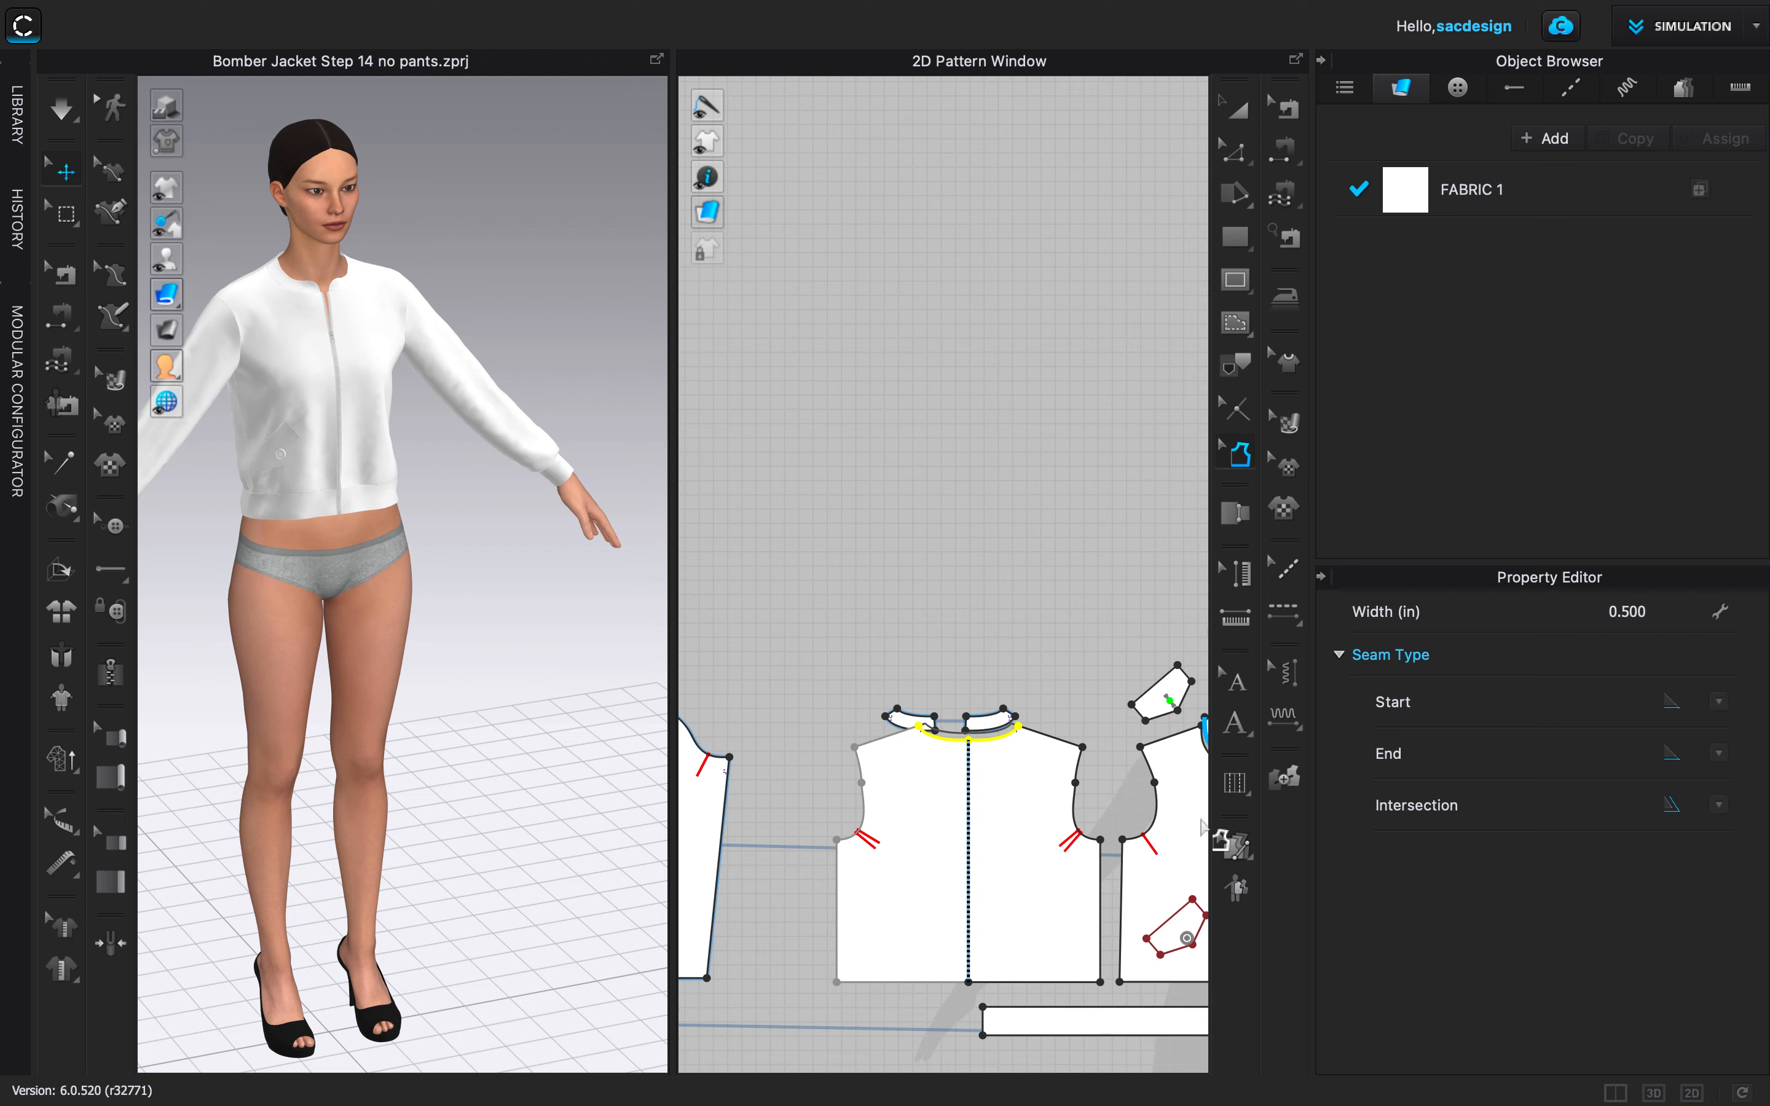
# Add seam allowances to the back piece's side seams and armhole and set their width to 0.5 in.
pyautogui.click(1081, 811)
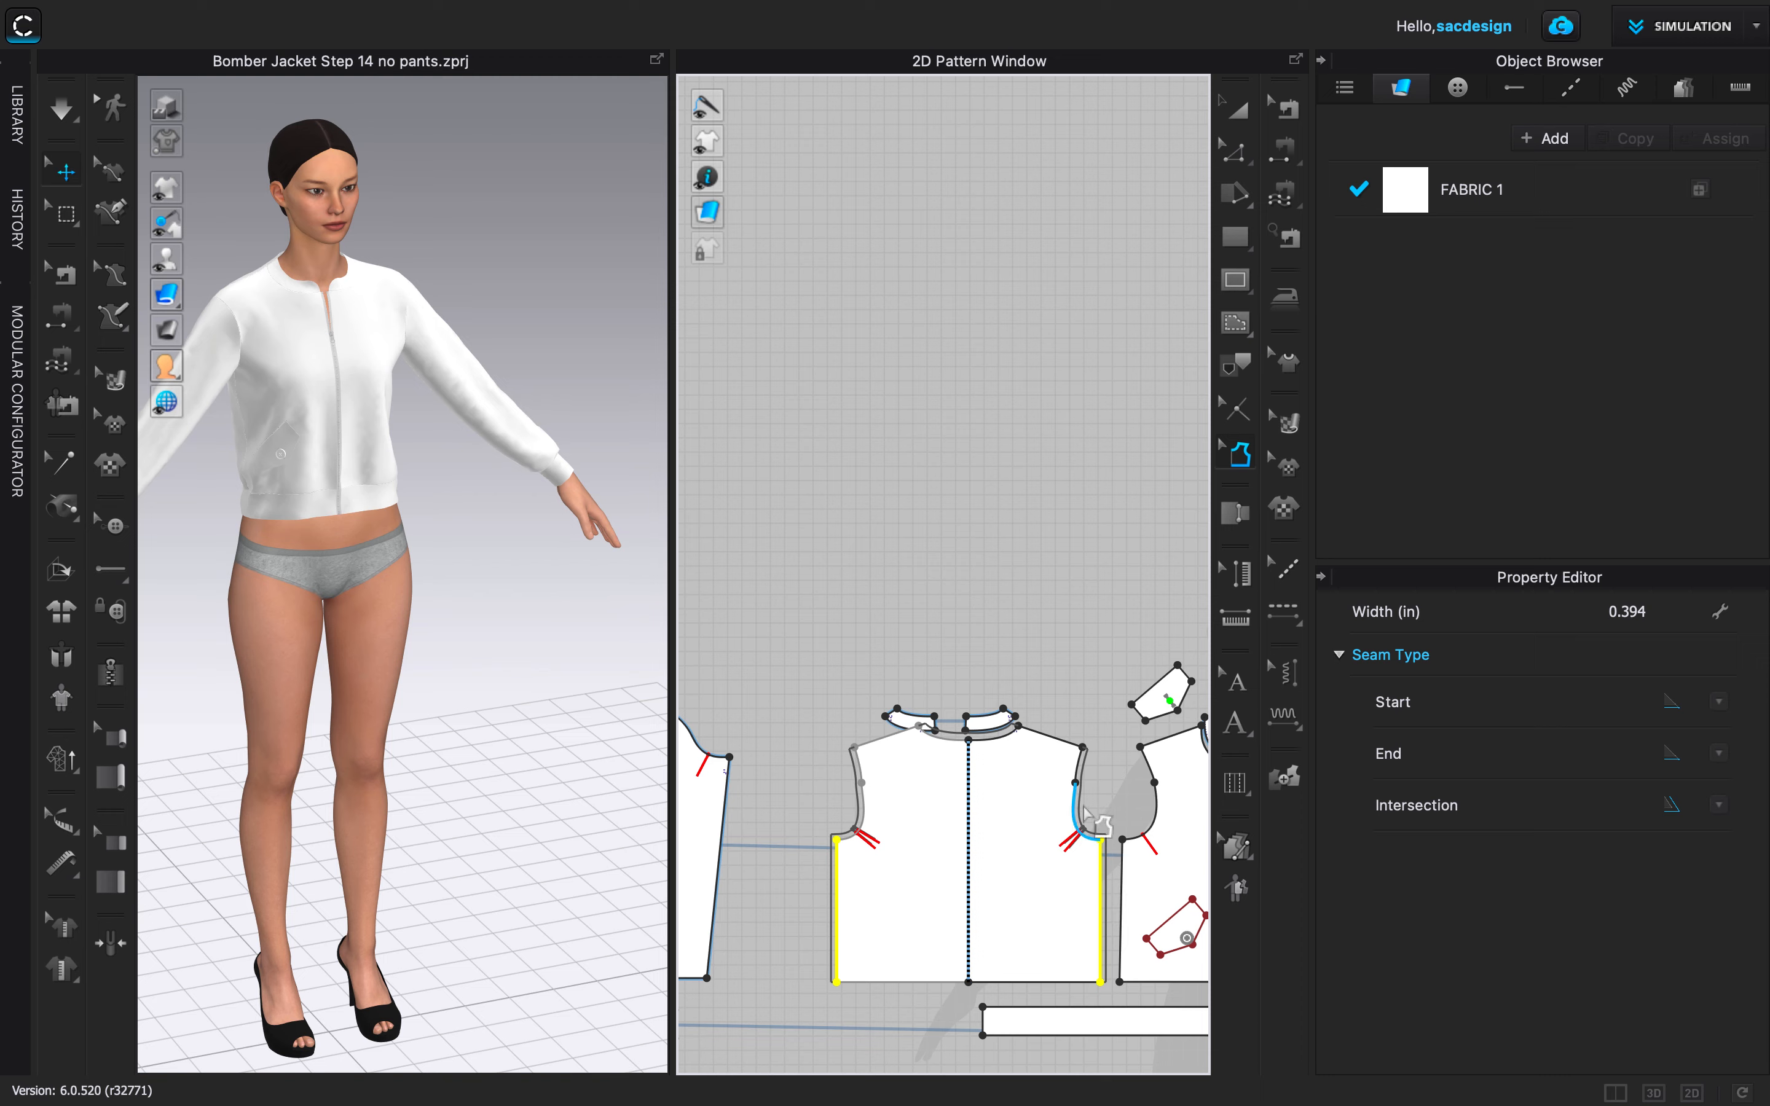
pyautogui.click(1075, 804)
pyautogui.click(1081, 749)
pyautogui.click(1671, 613)
pyautogui.write('.5')
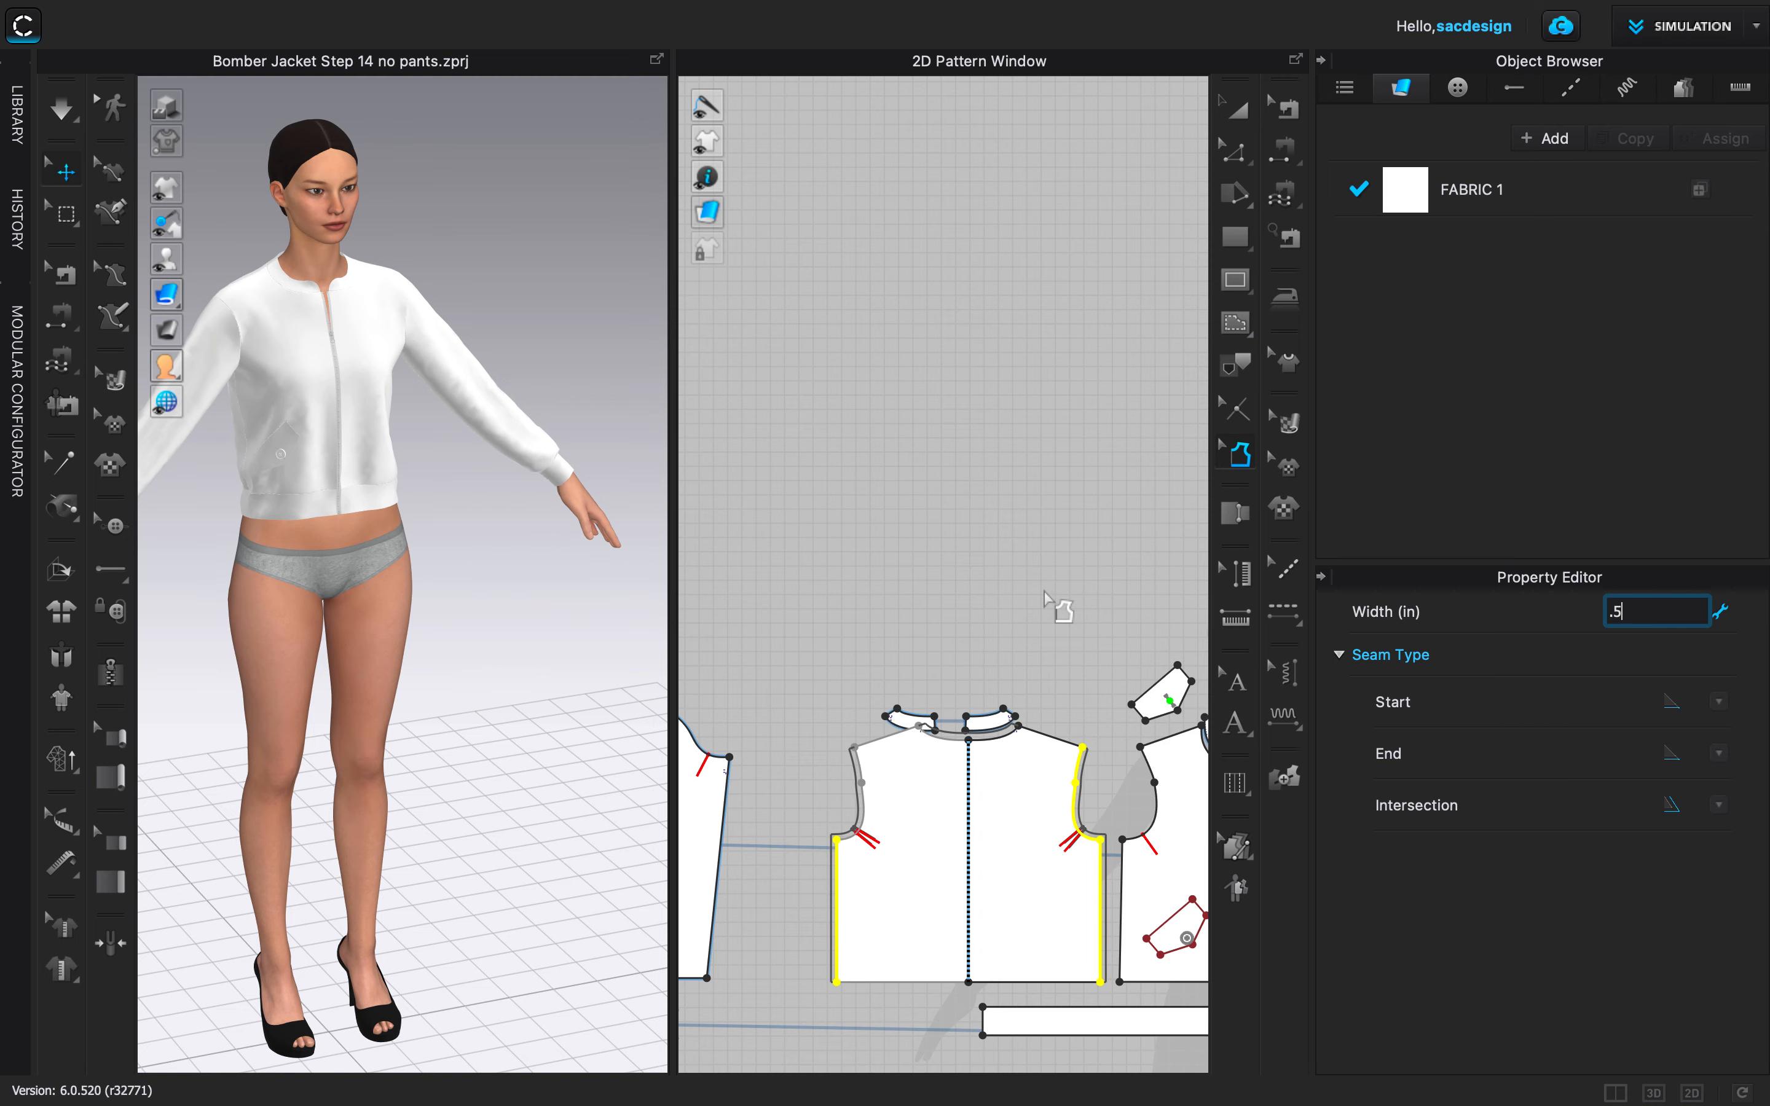
pyautogui.click(1043, 591)
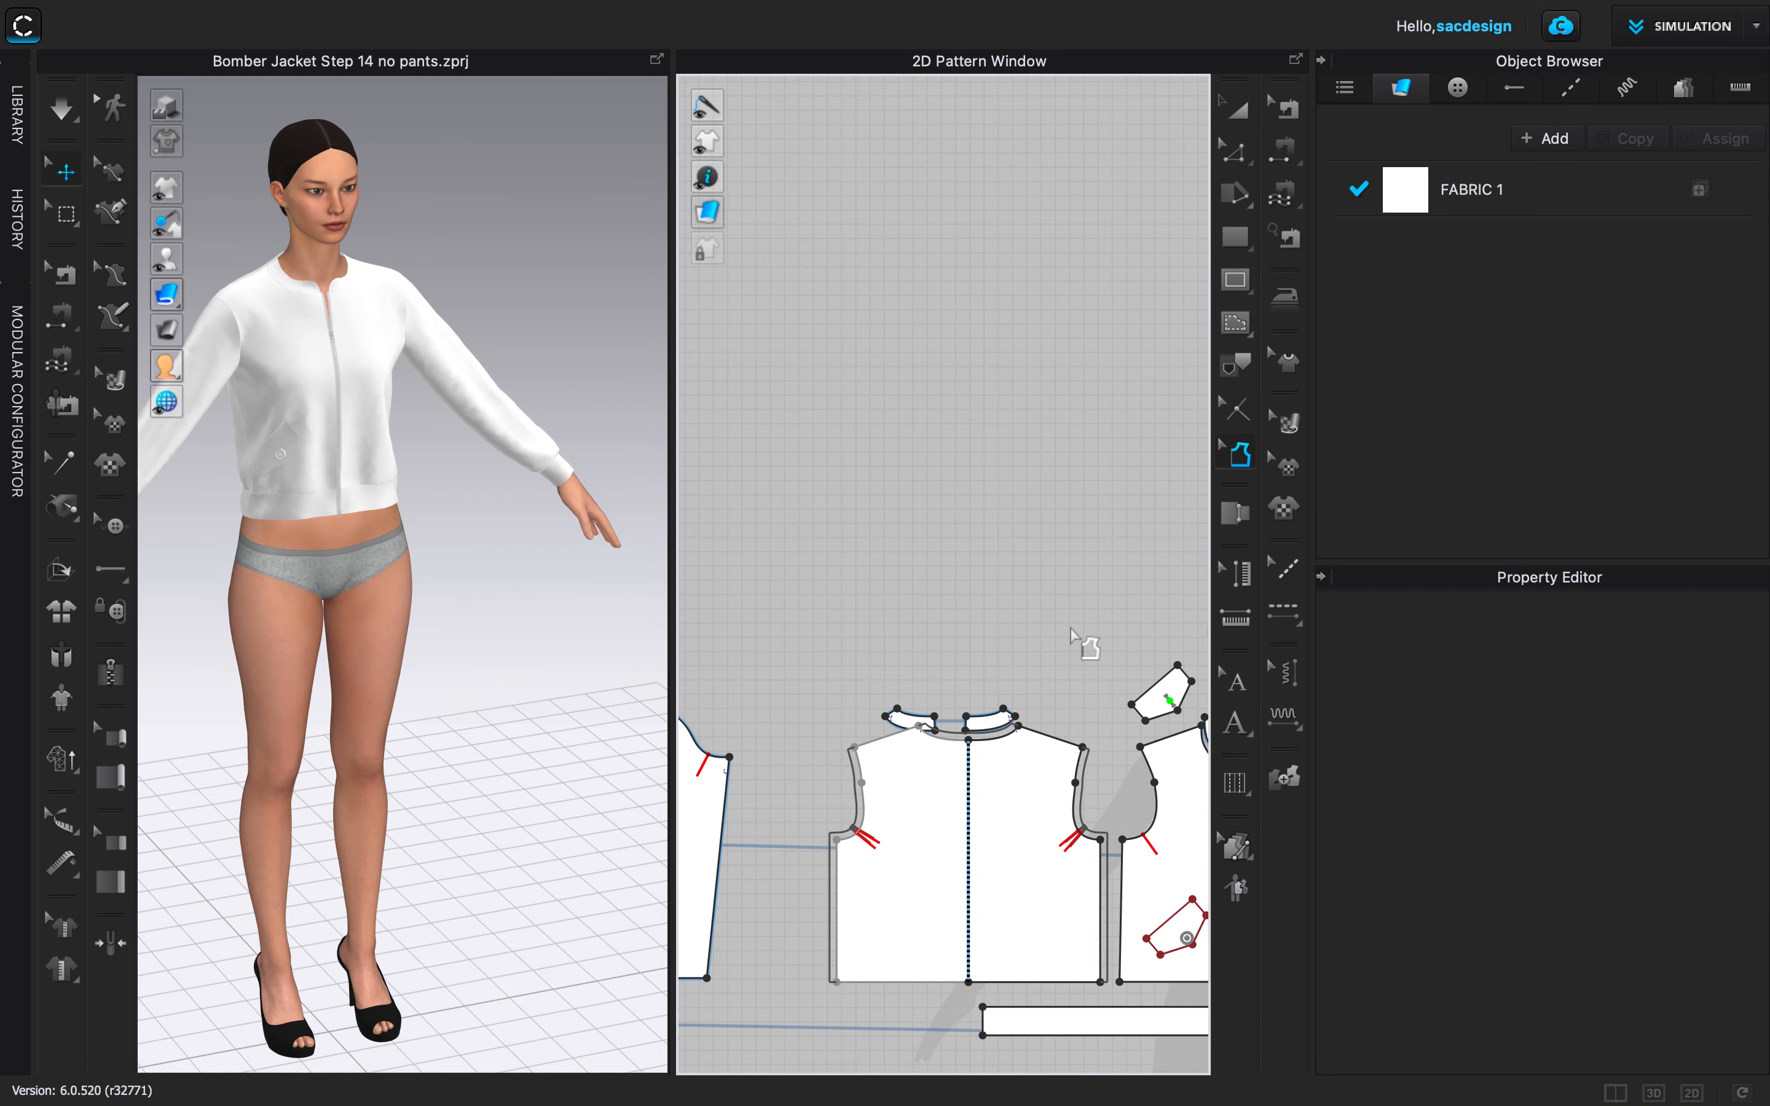
# Export the patterns as an Adobe PDF named Bomber Jacket in the Desktop folder, allowing access to that folder.
pyautogui.scroll(-3, 1070, 629)
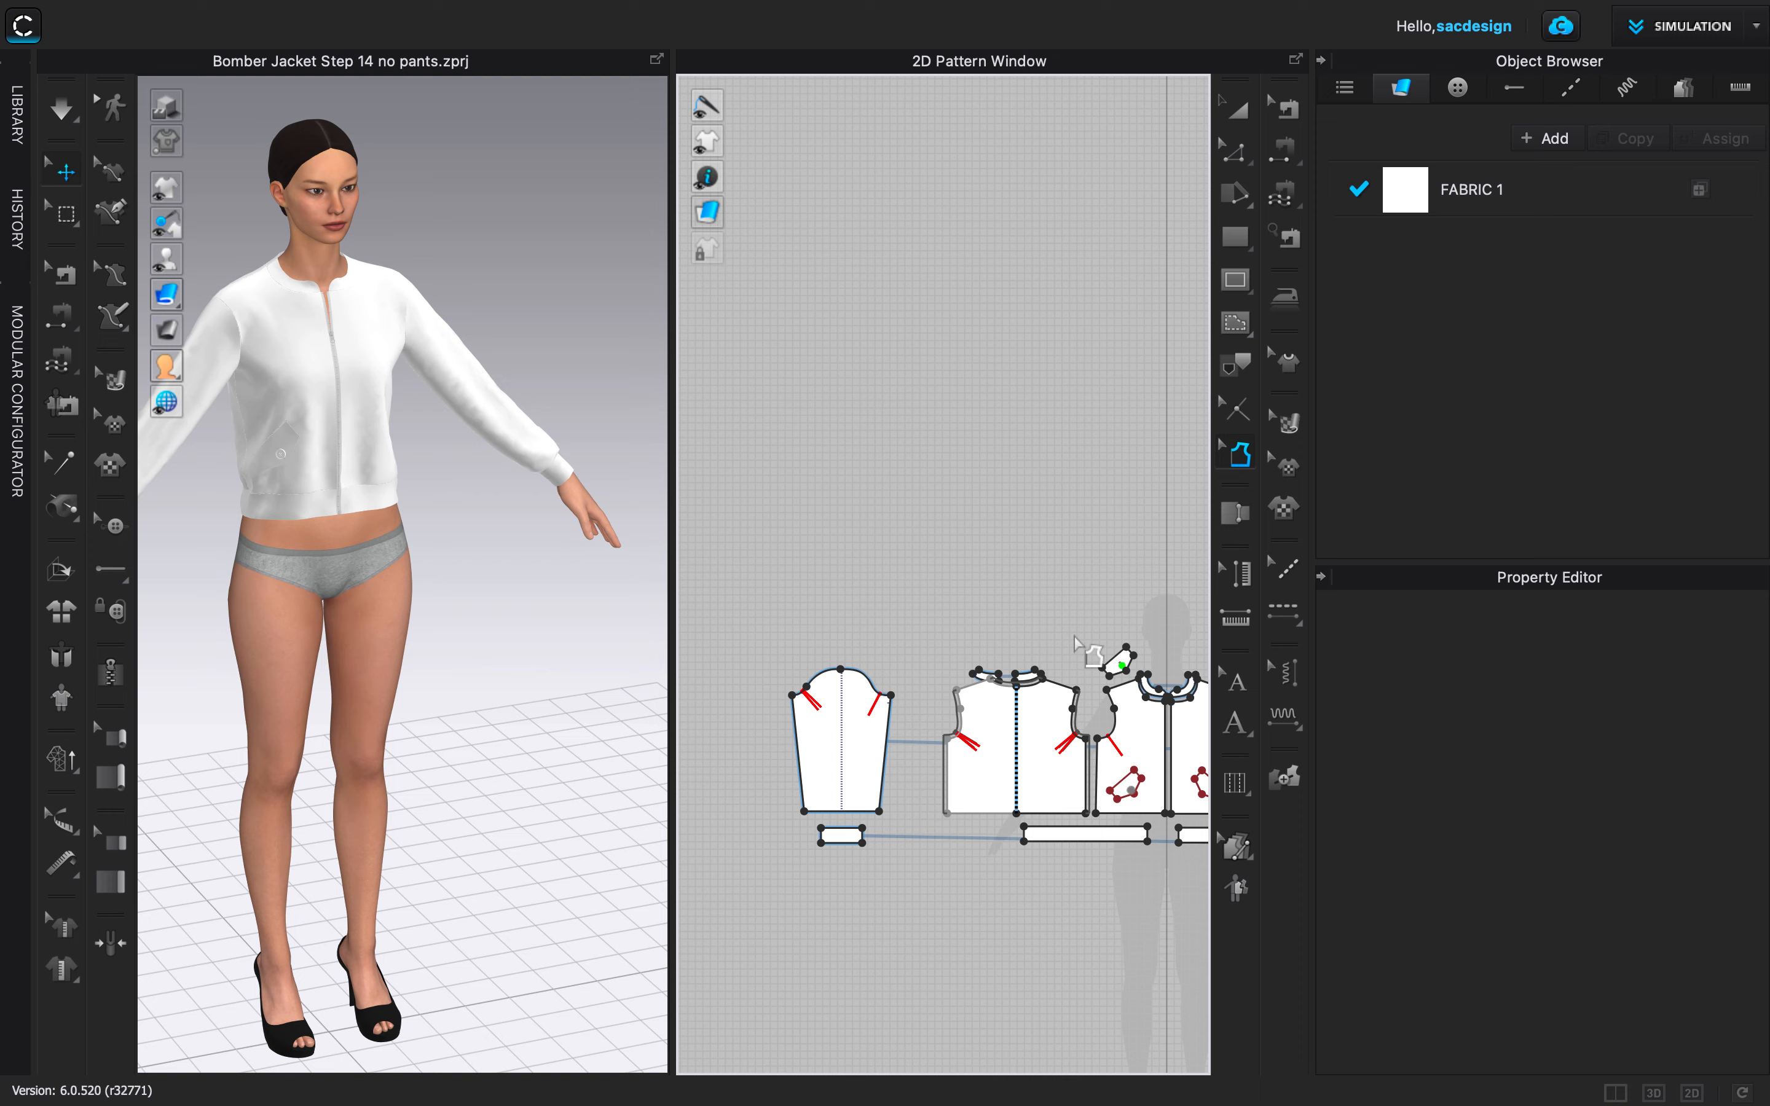
pyautogui.moveTo(104, 6)
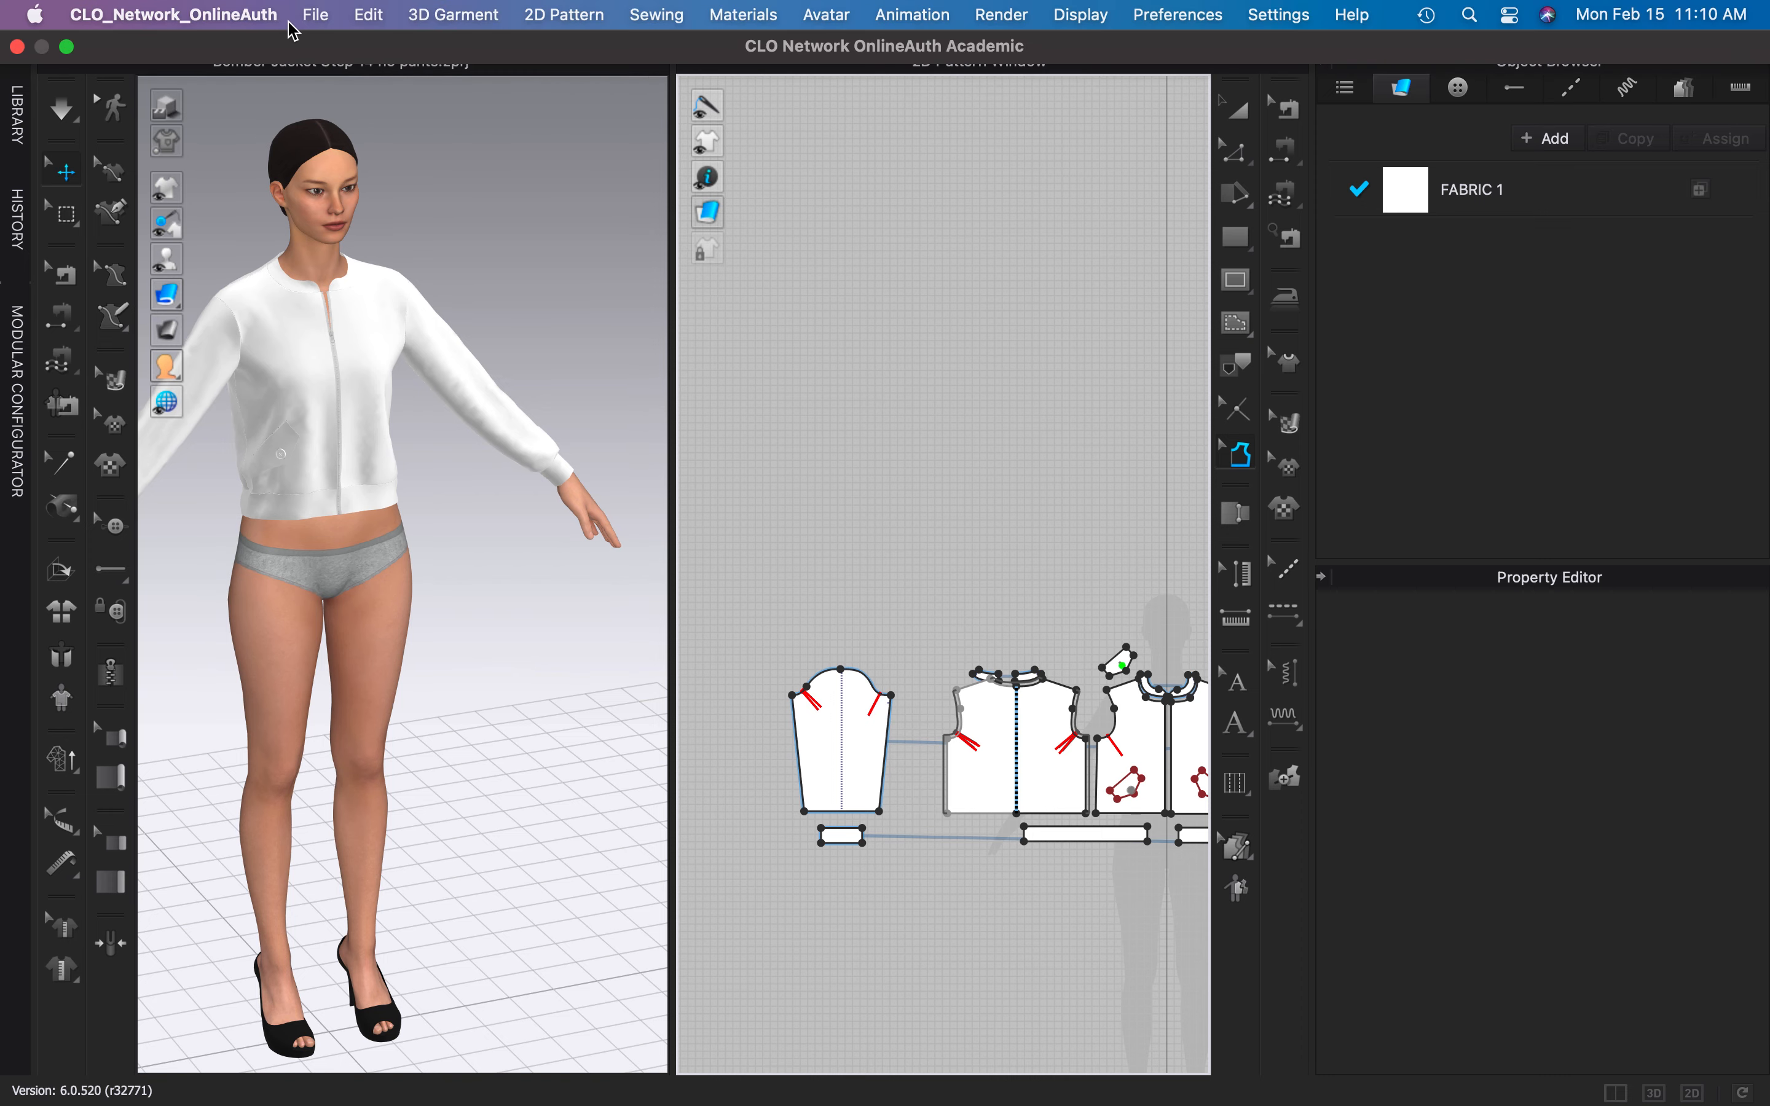
pyautogui.click(313, 16)
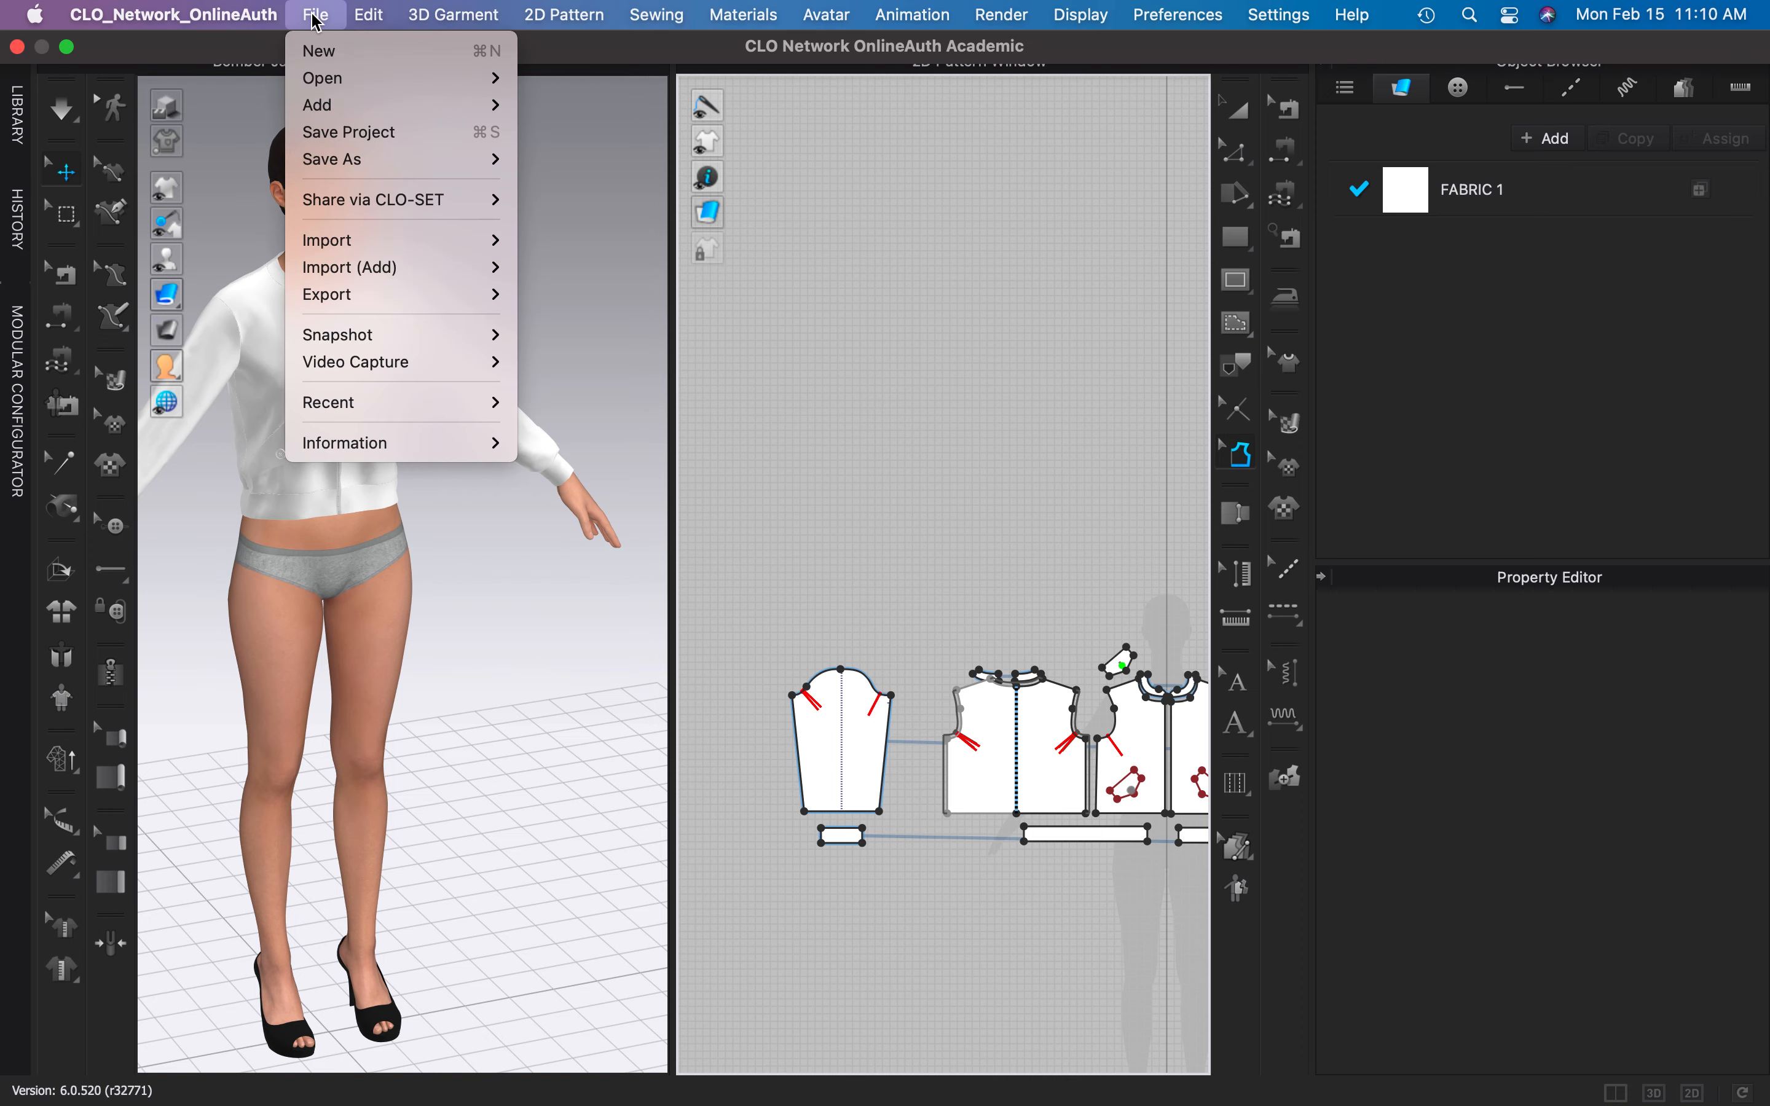
pyautogui.moveTo(352, 253)
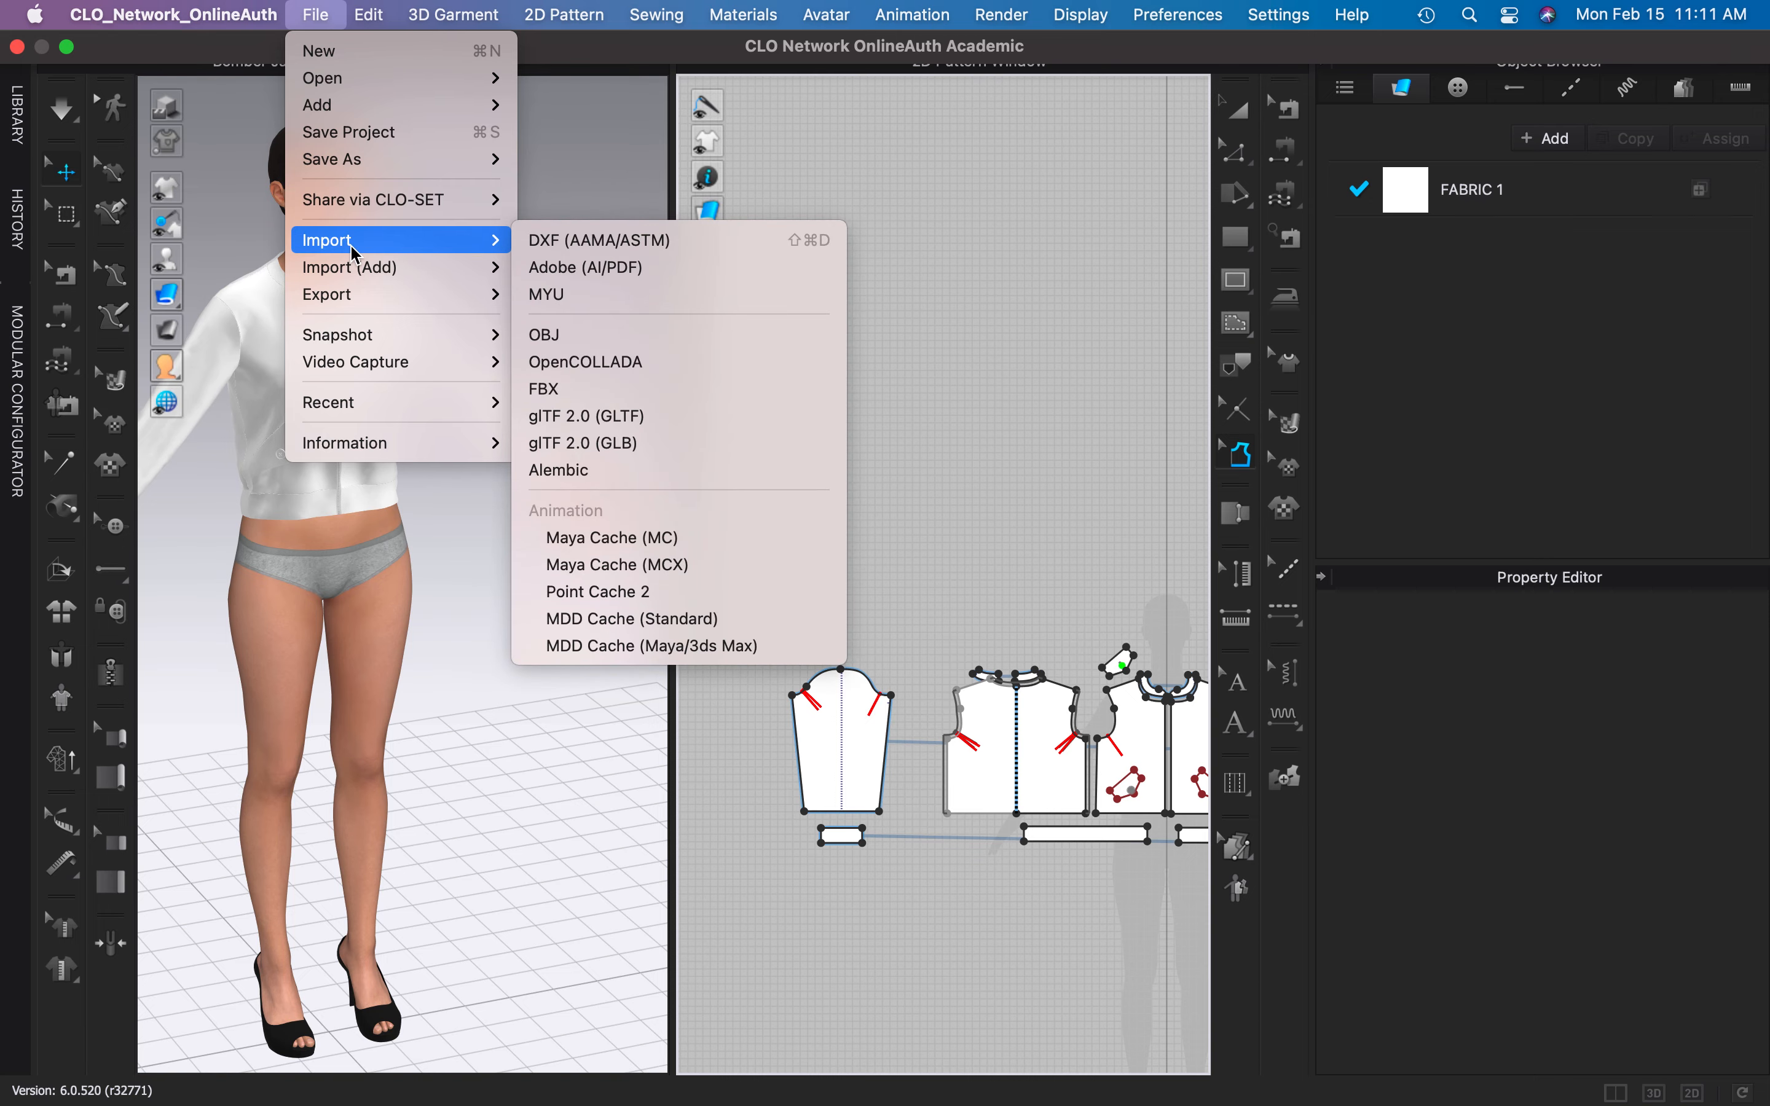
pyautogui.moveTo(378, 295)
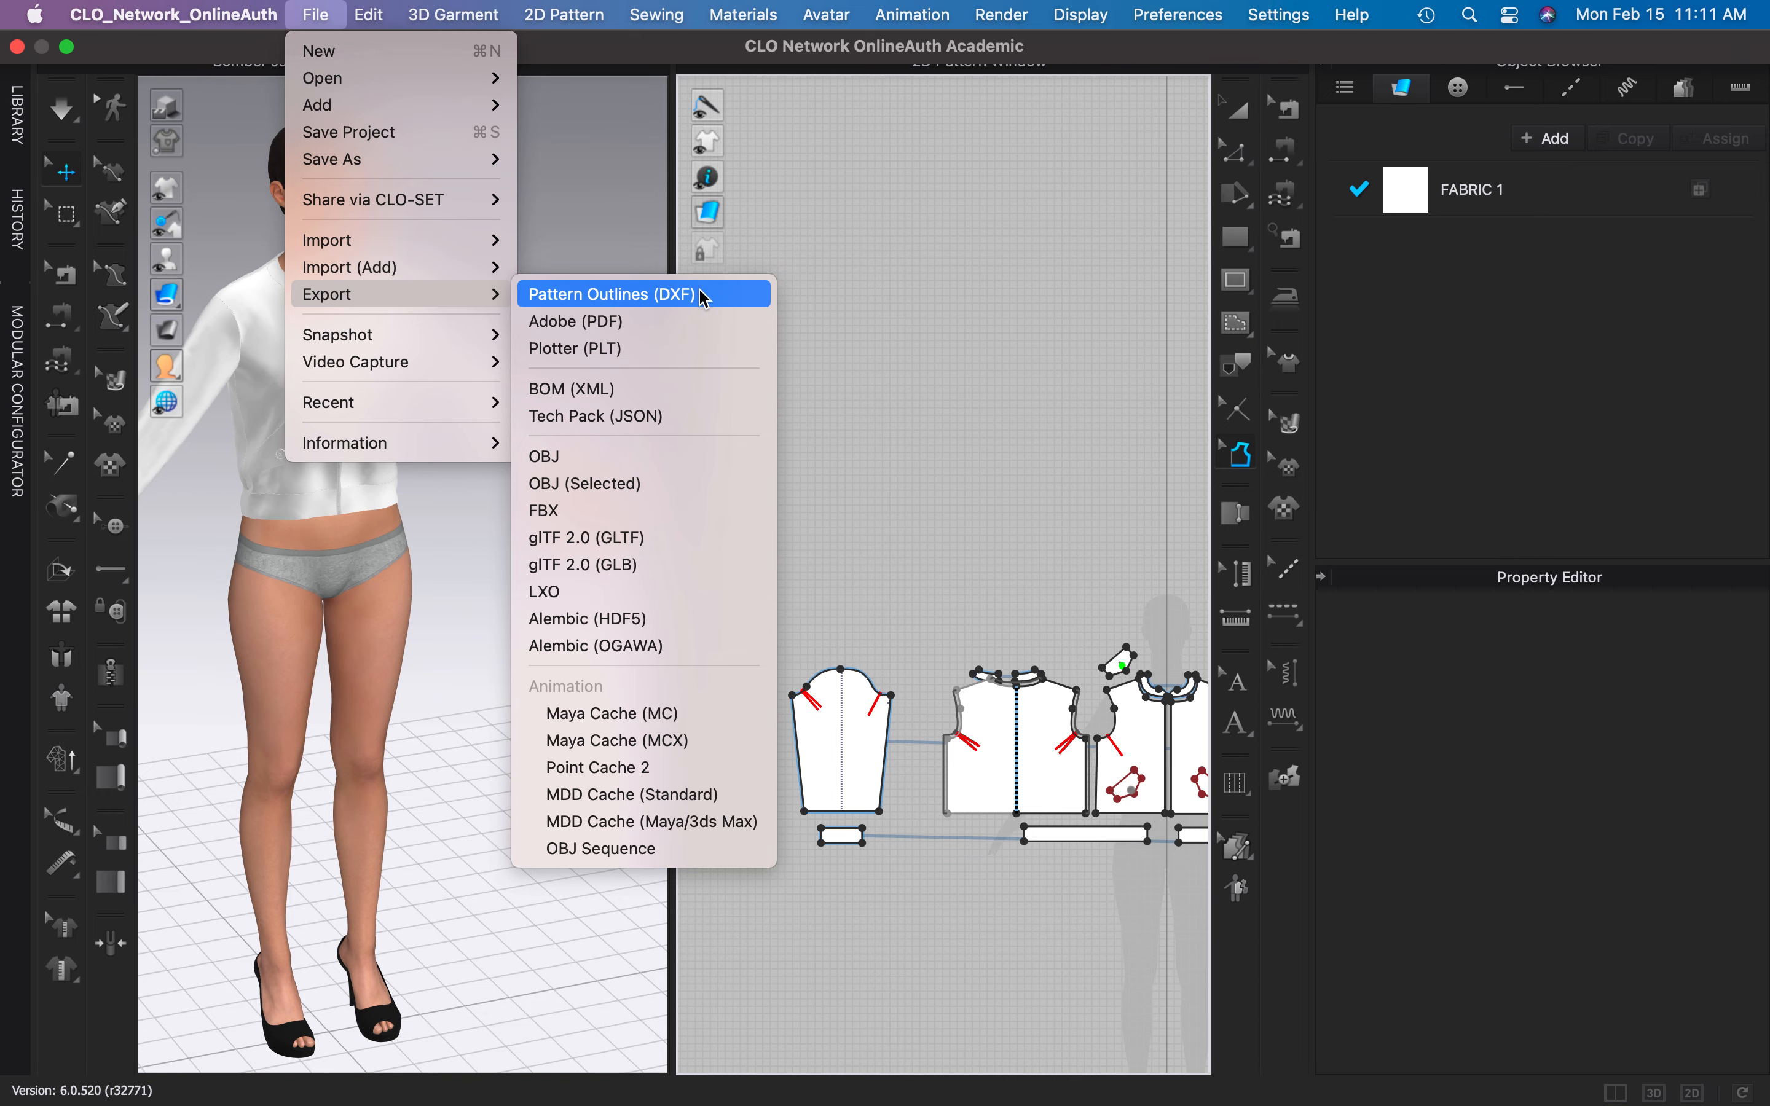
pyautogui.click(597, 323)
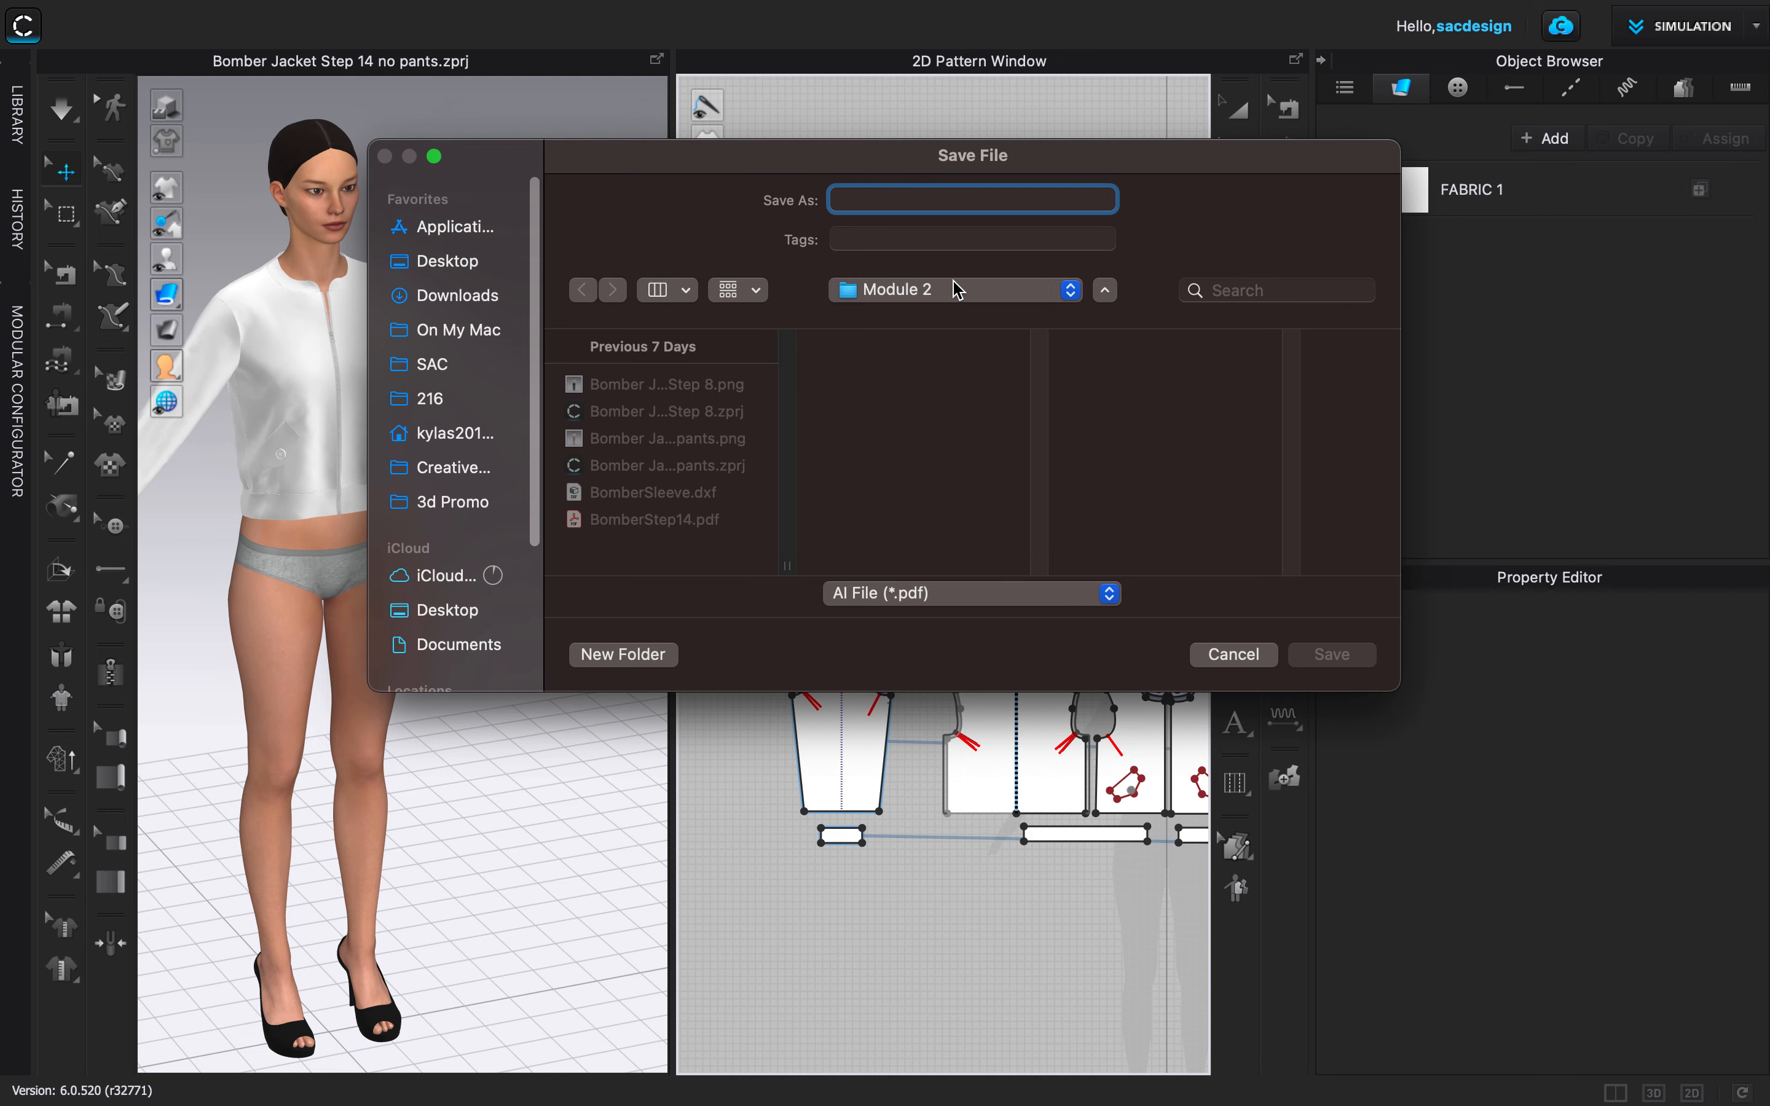
pyautogui.write('Bomber Jacket')
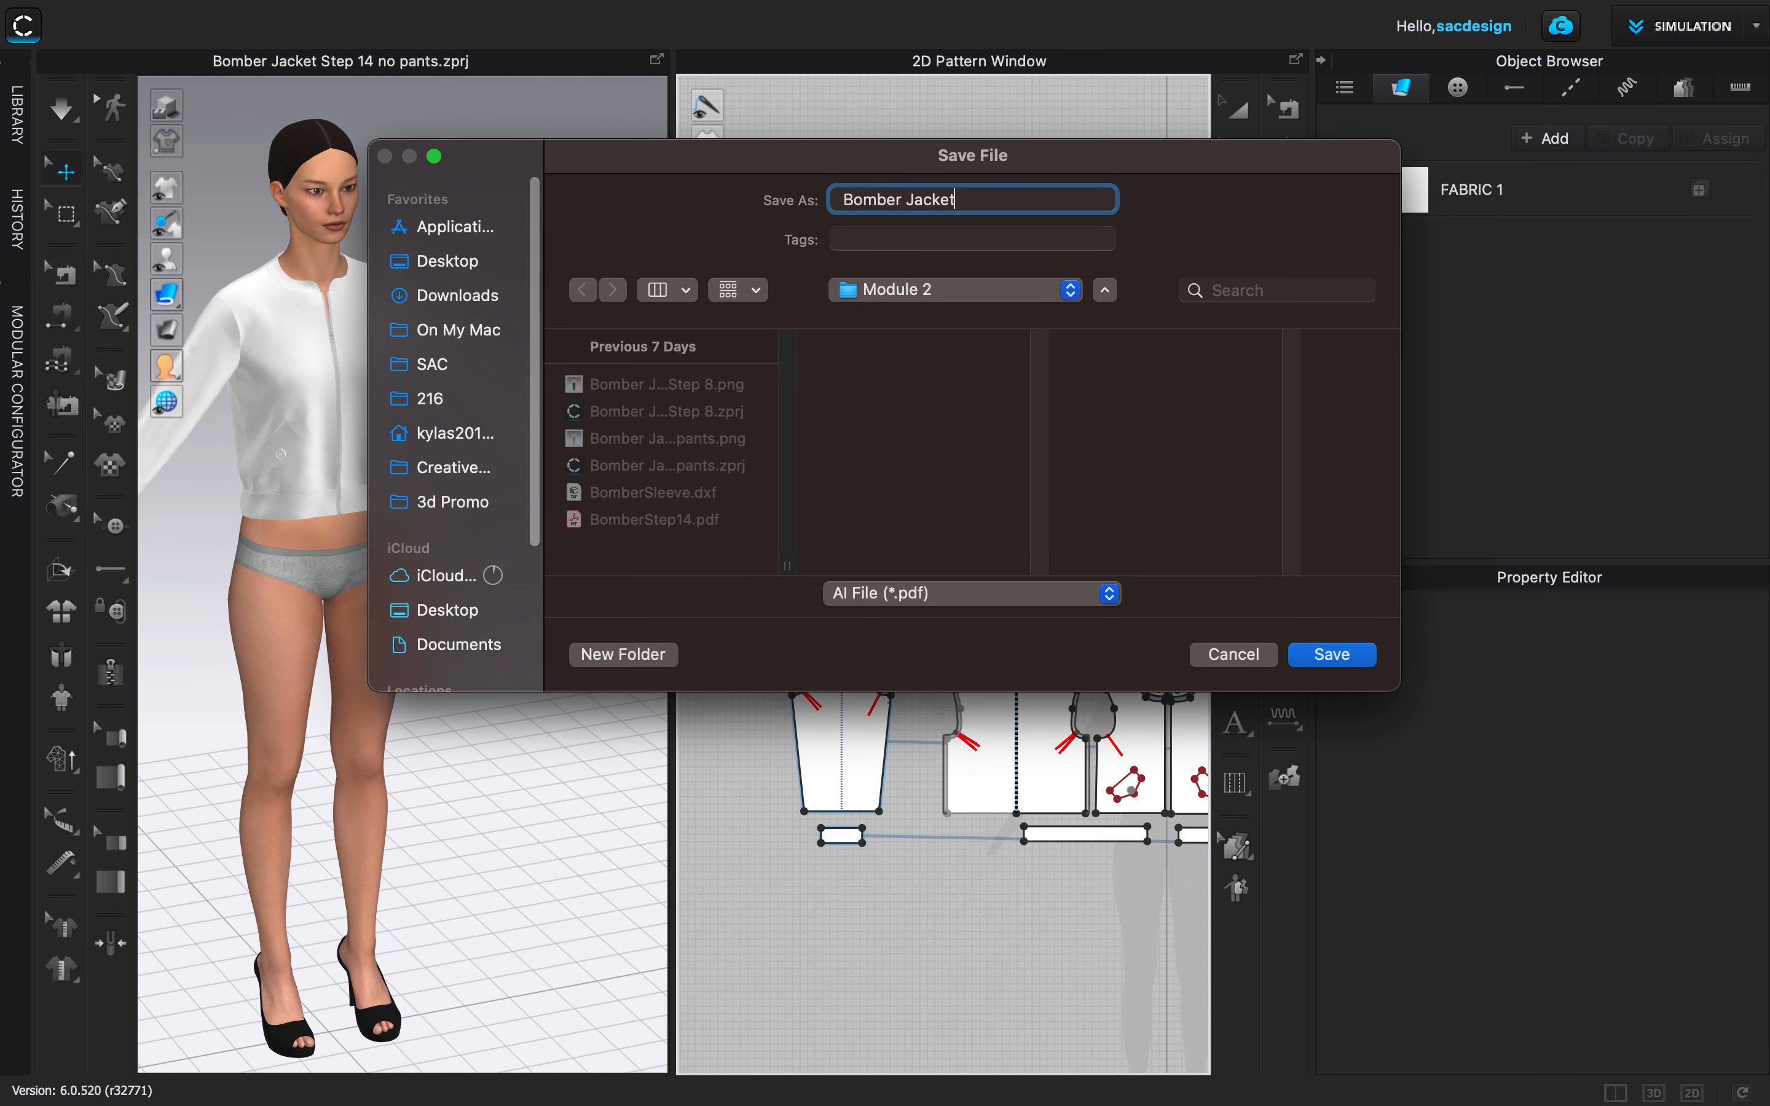
pyautogui.click(445, 261)
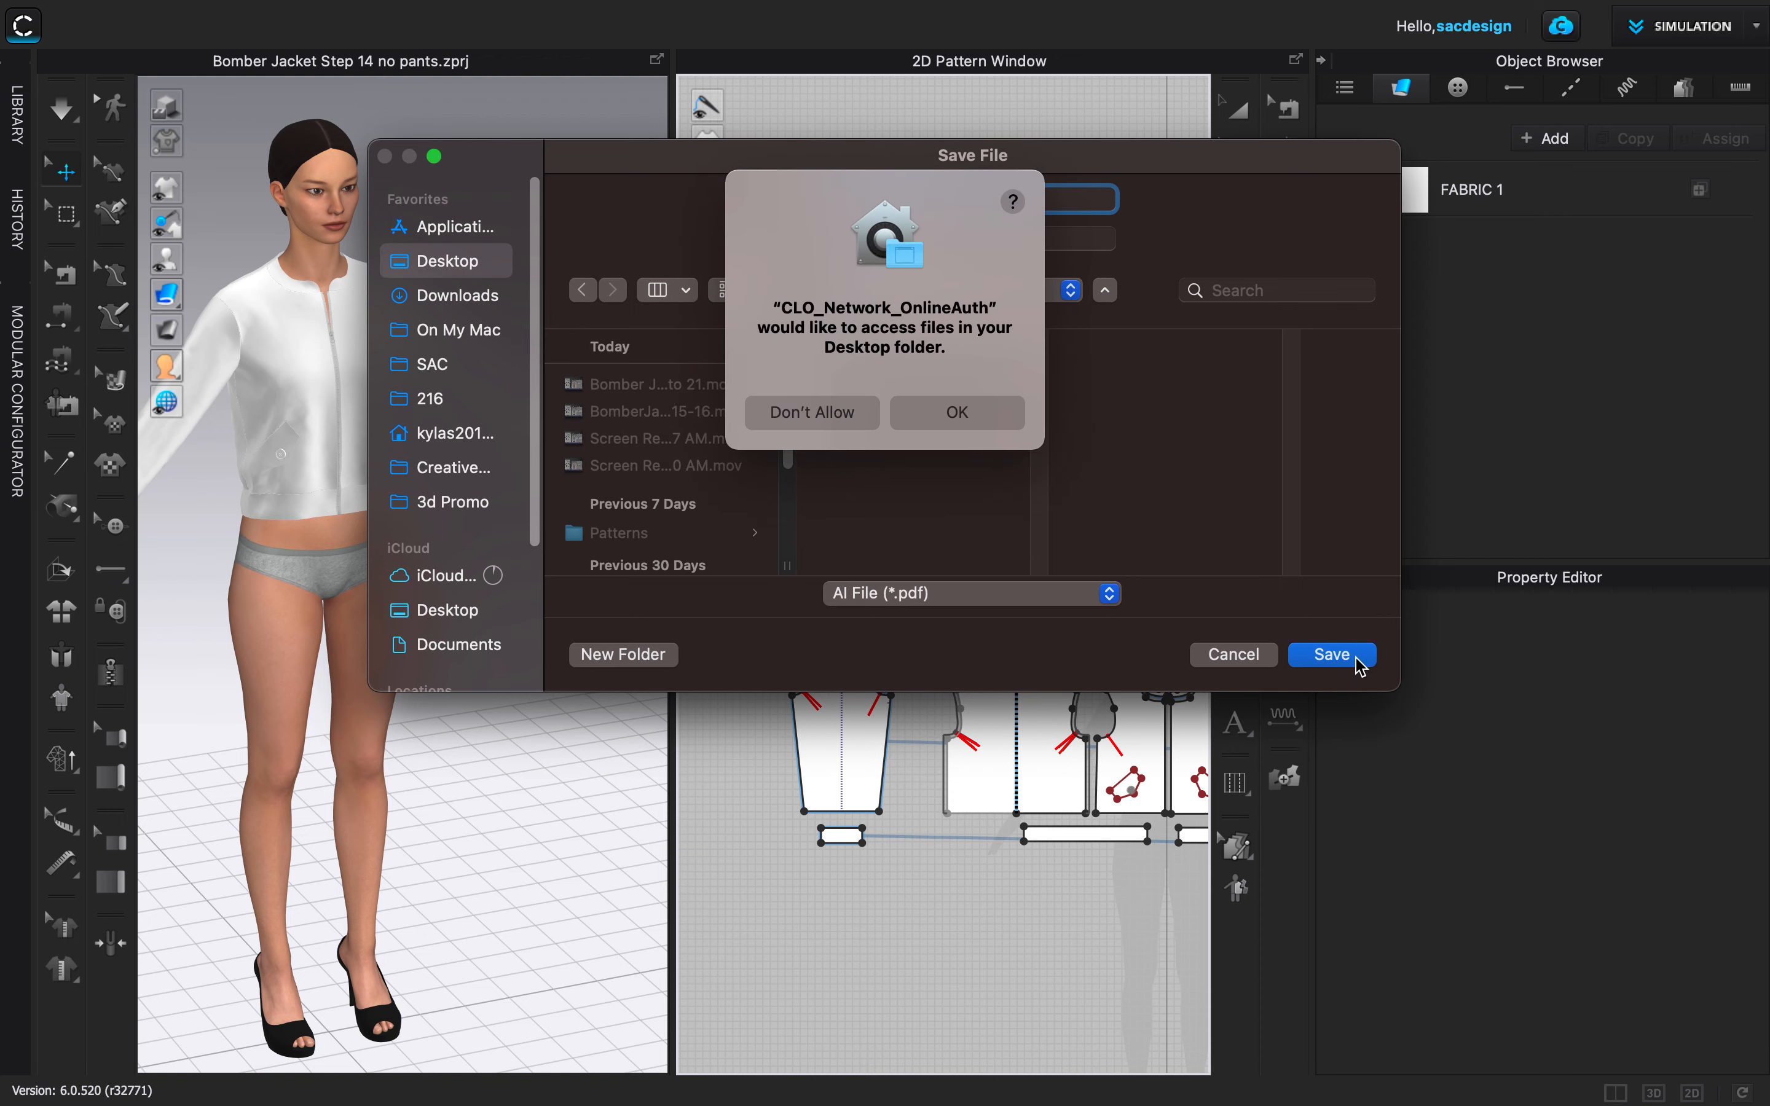
pyautogui.click(999, 427)
pyautogui.click(1332, 656)
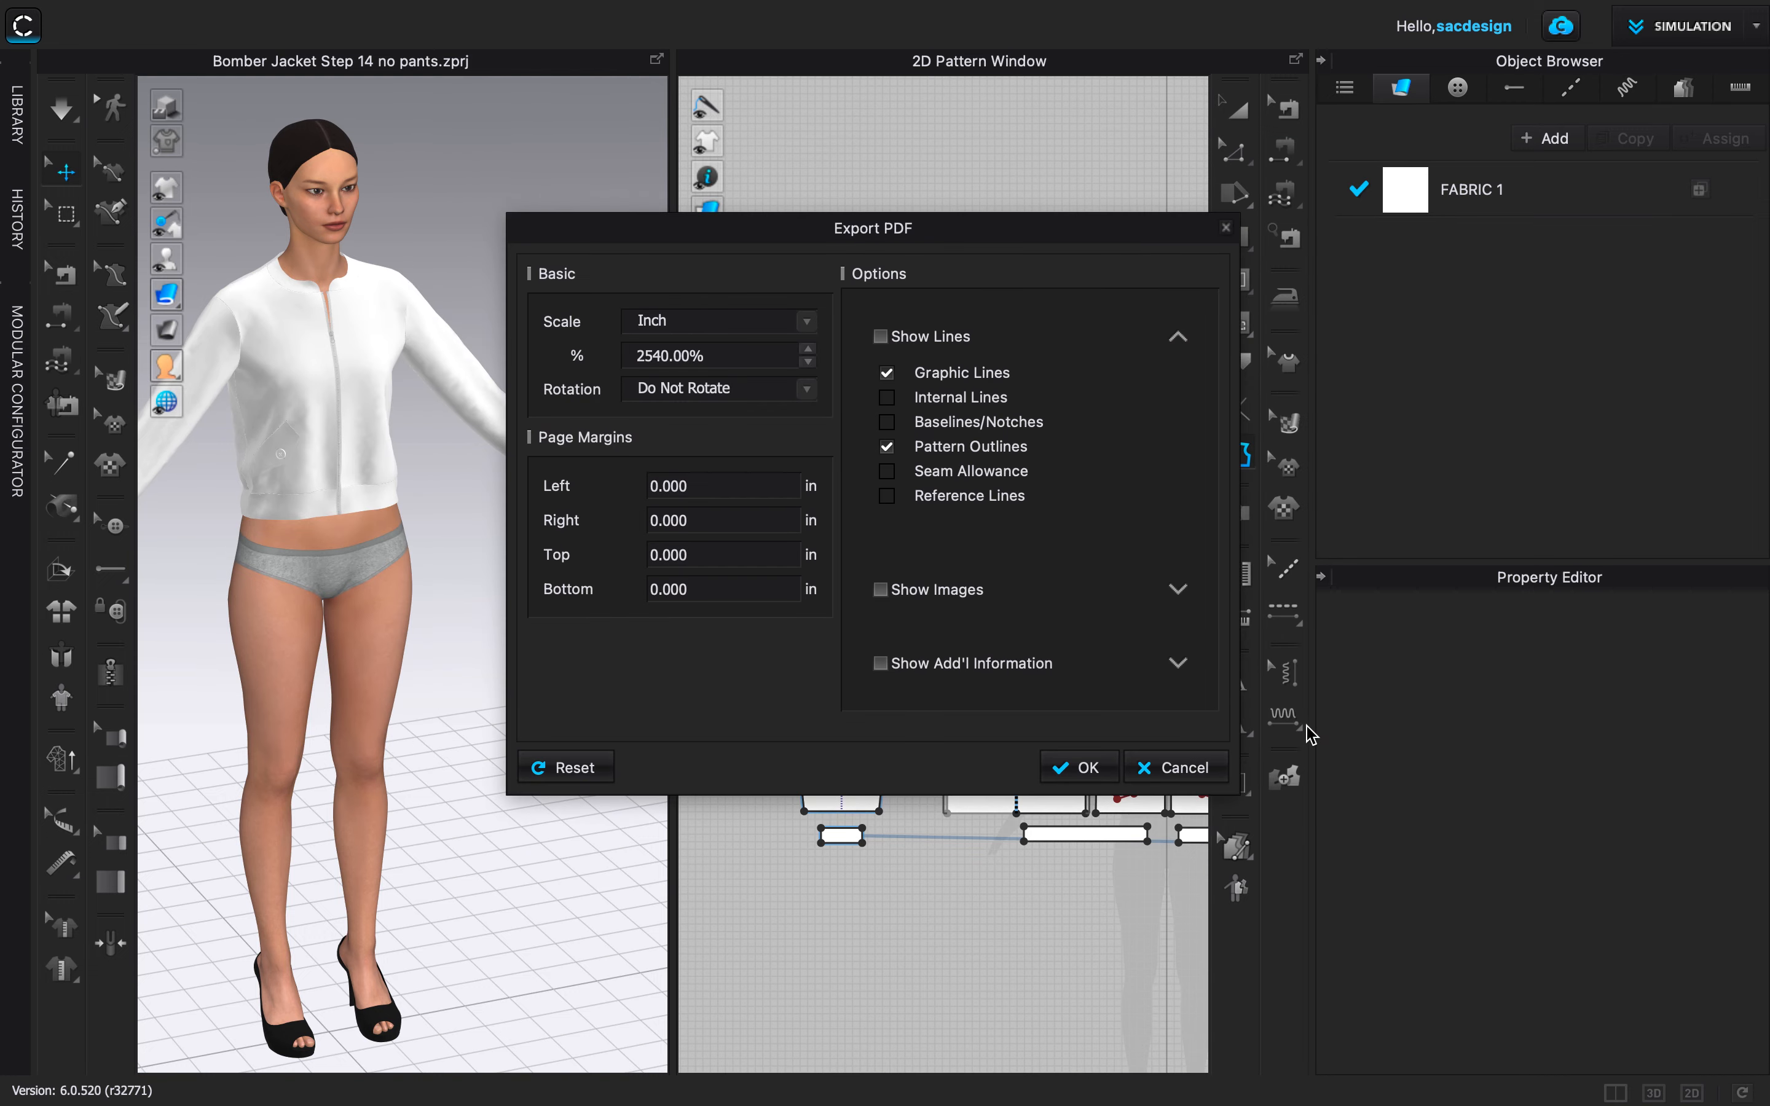
# Set the PDF export scale to 100% and all four page margins to 1 in.
pyautogui.doubleClick(669, 357)
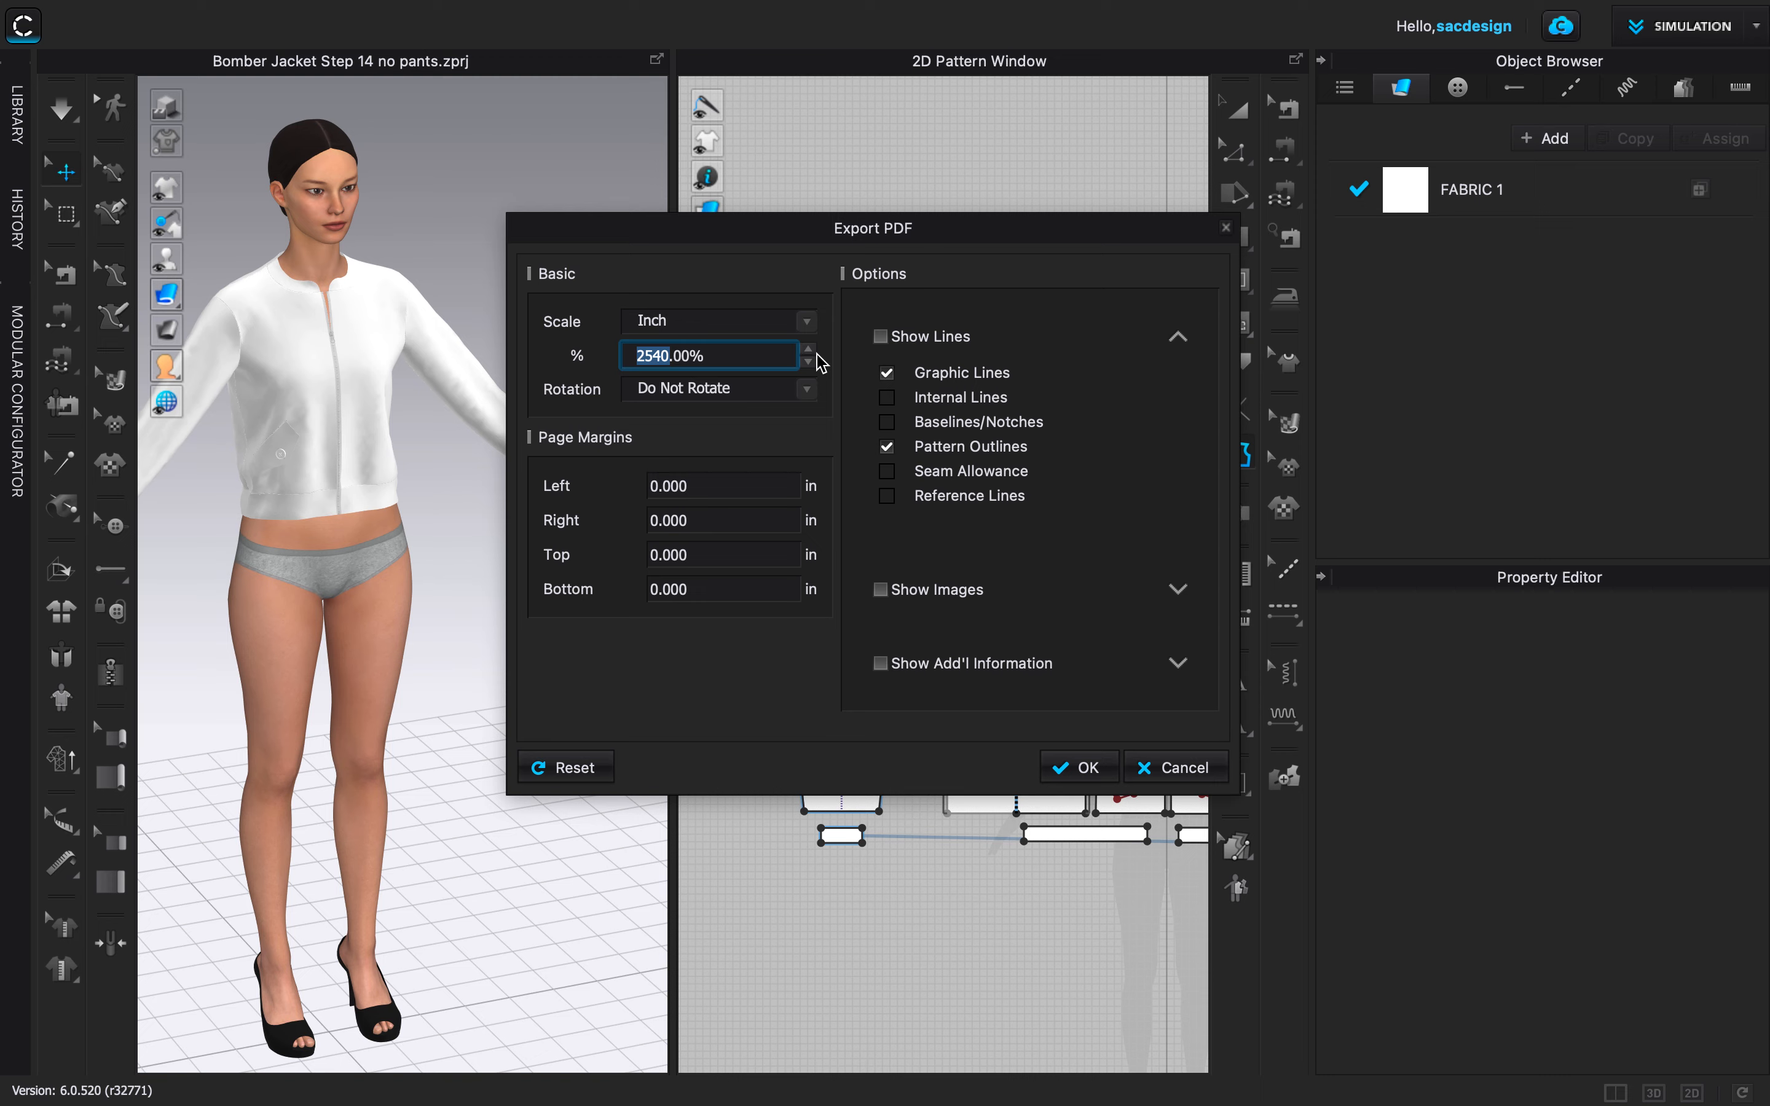
pyautogui.write('100')
pyautogui.click(779, 480)
pyautogui.write('1')
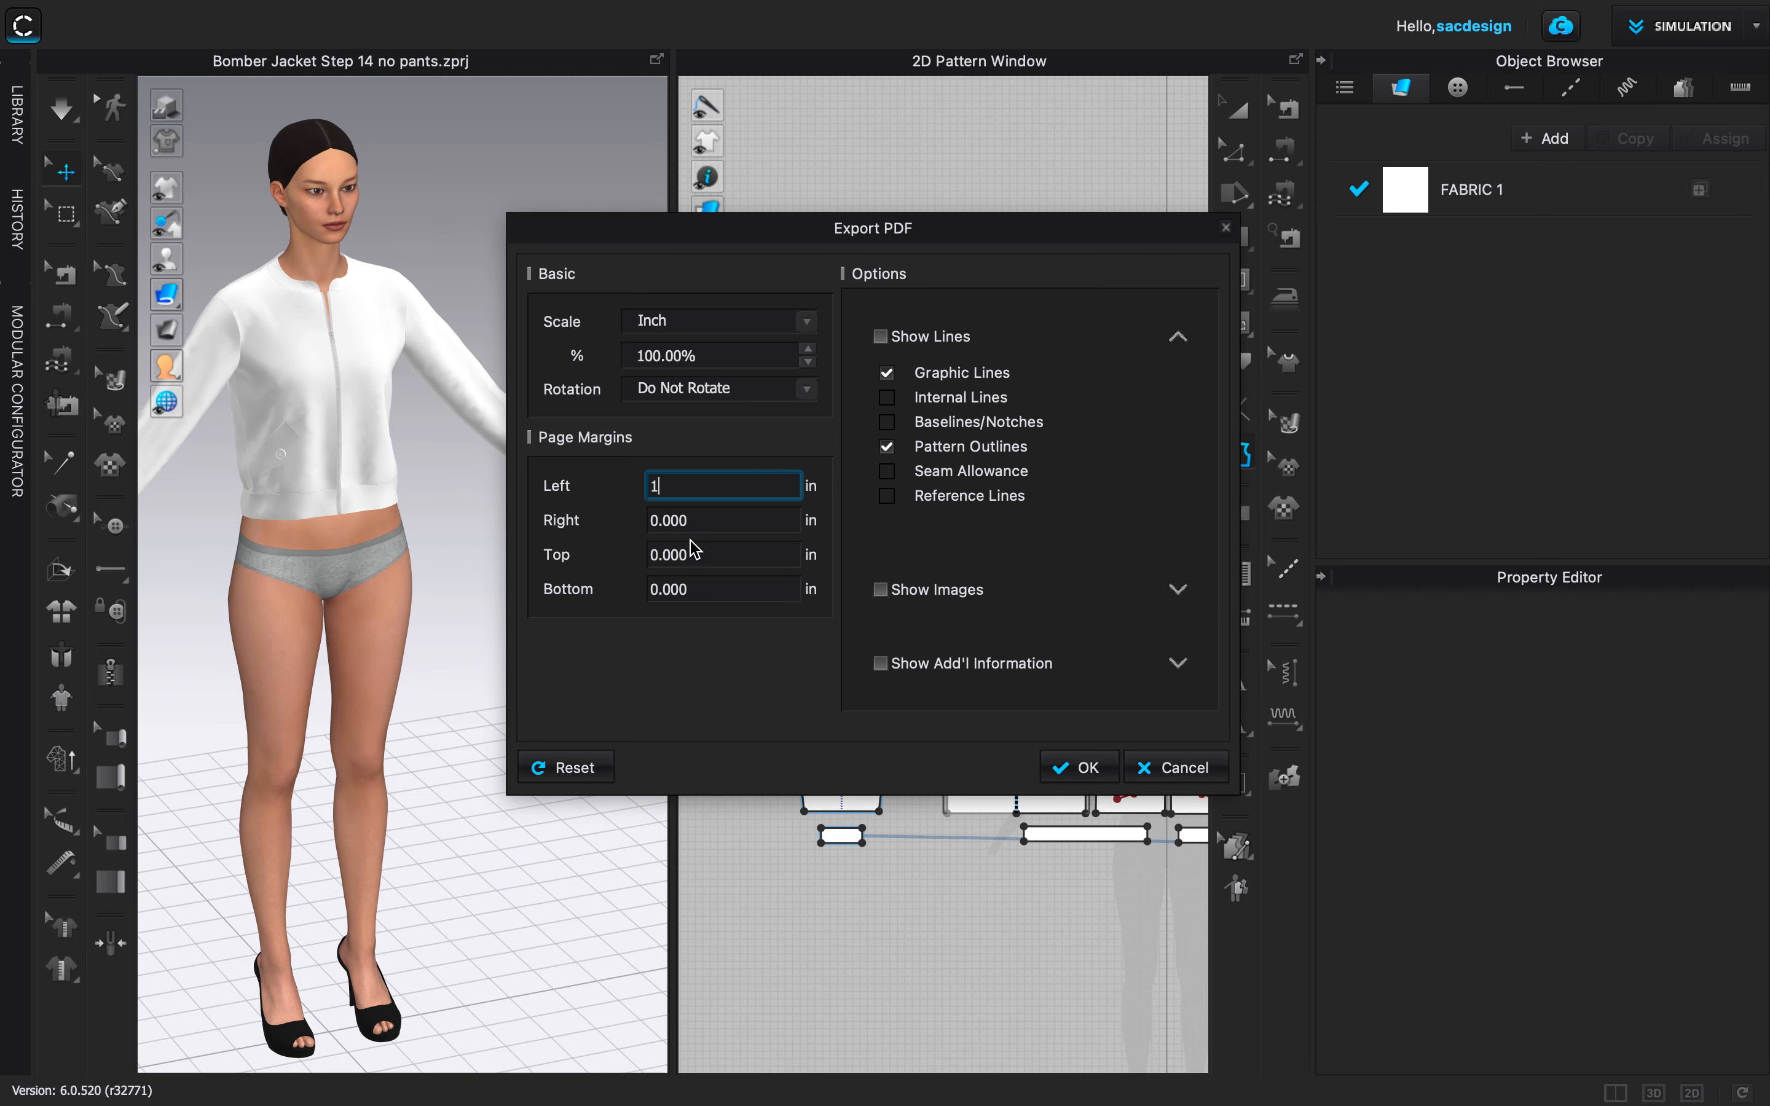
pyautogui.click(707, 528)
pyautogui.write('1')
pyautogui.click(704, 554)
pyautogui.write('1')
pyautogui.click(704, 590)
pyautogui.write('1')
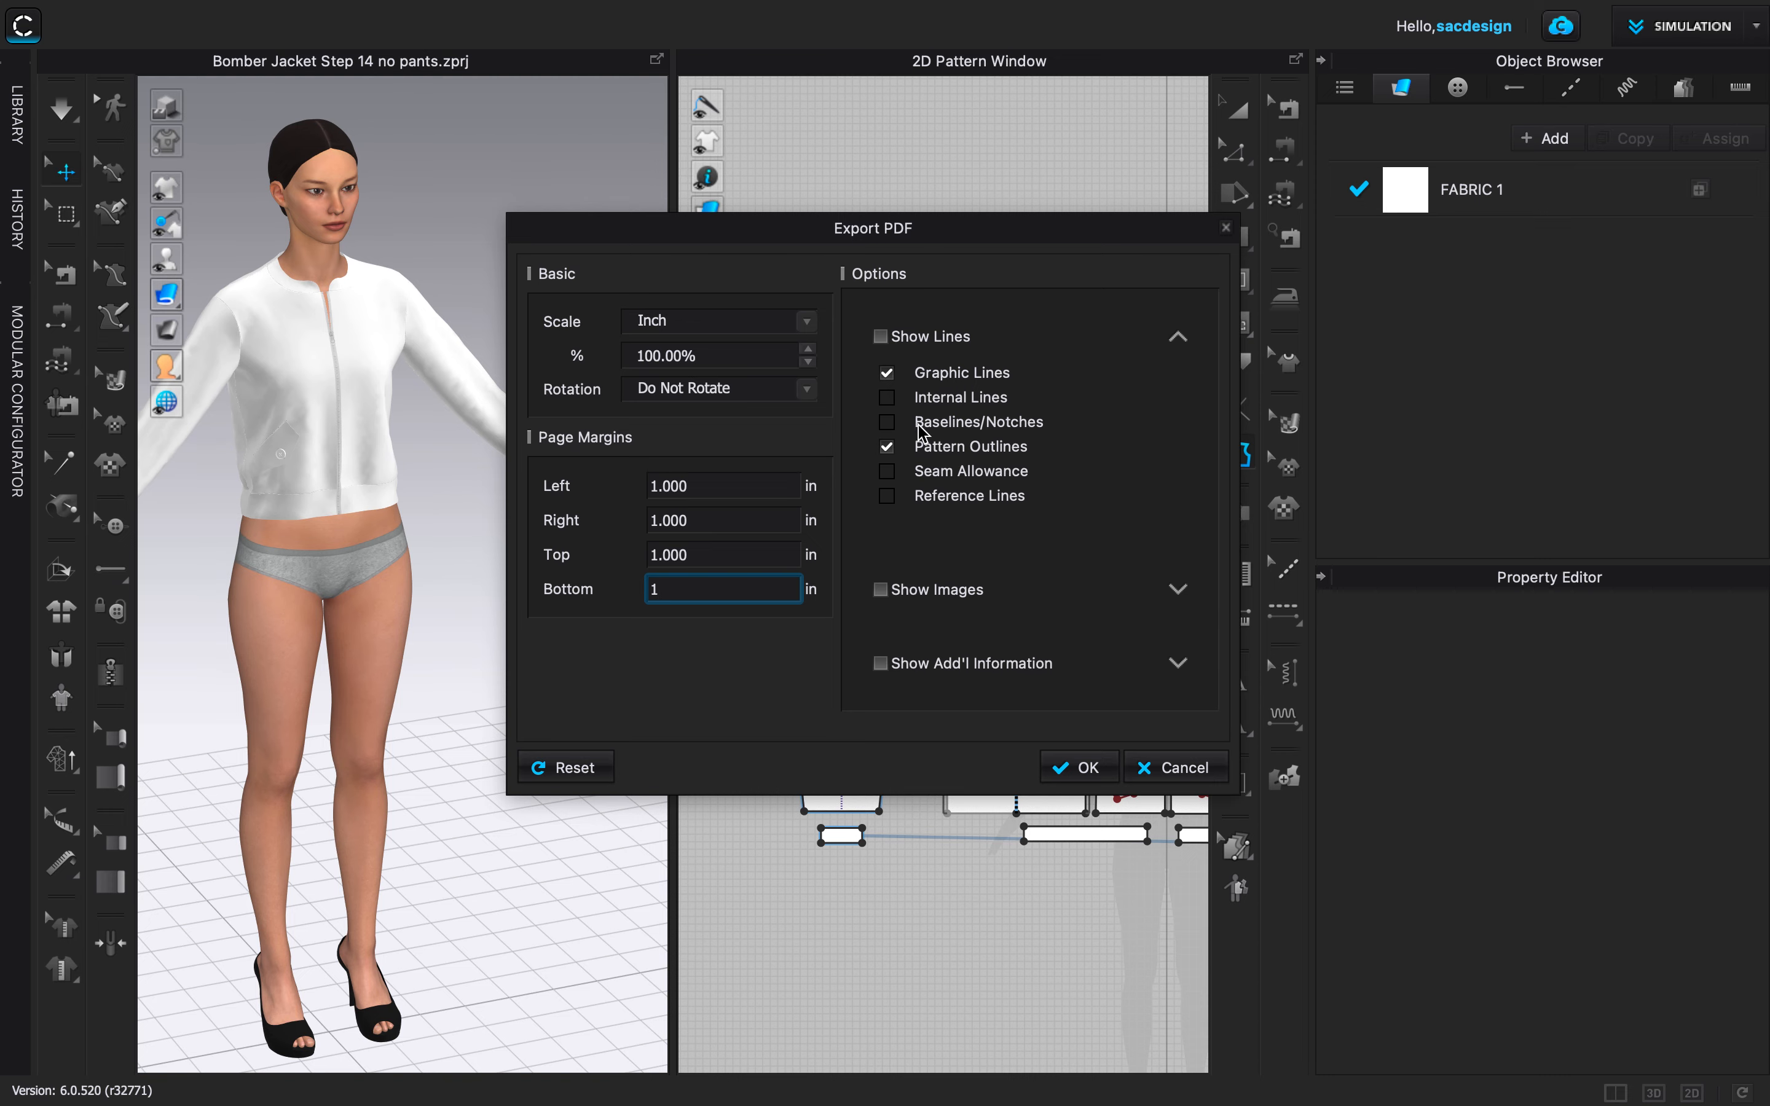
# Include internal lines, seam allowance and reference lines in the PDF export.
pyautogui.click(889, 406)
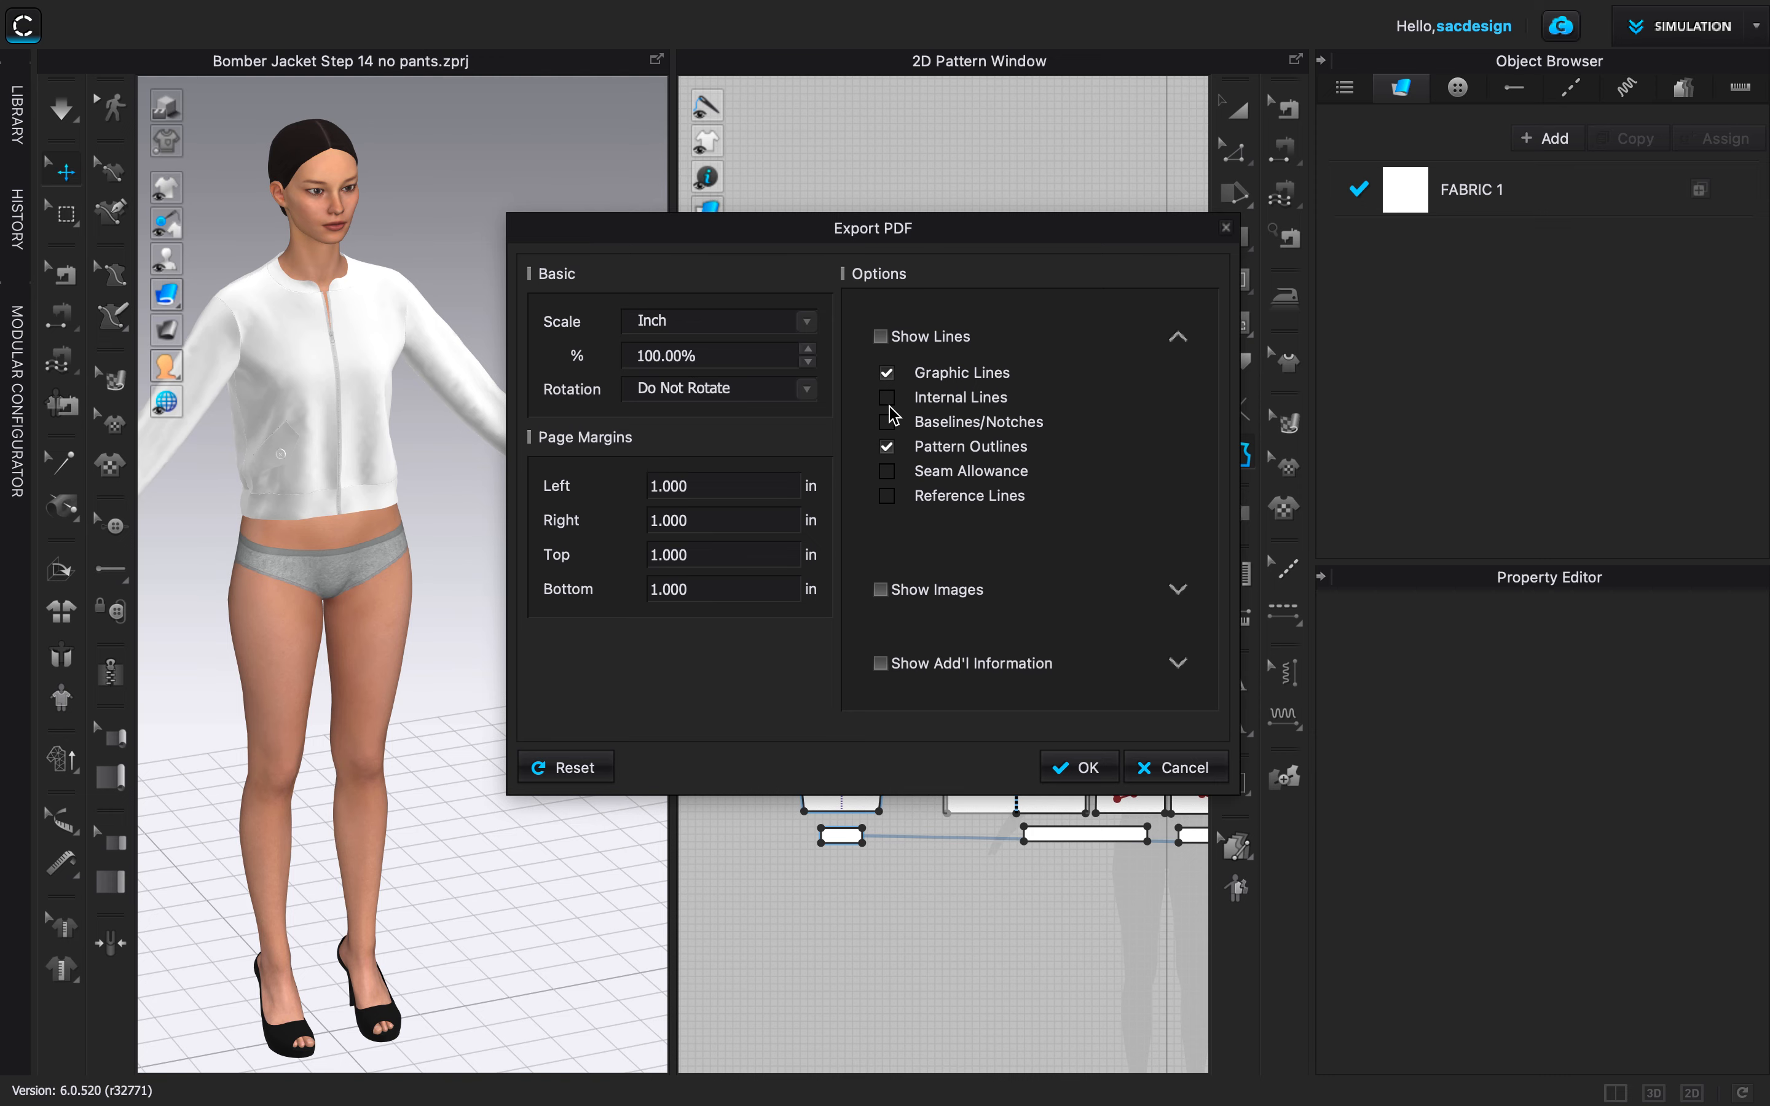
pyautogui.click(886, 397)
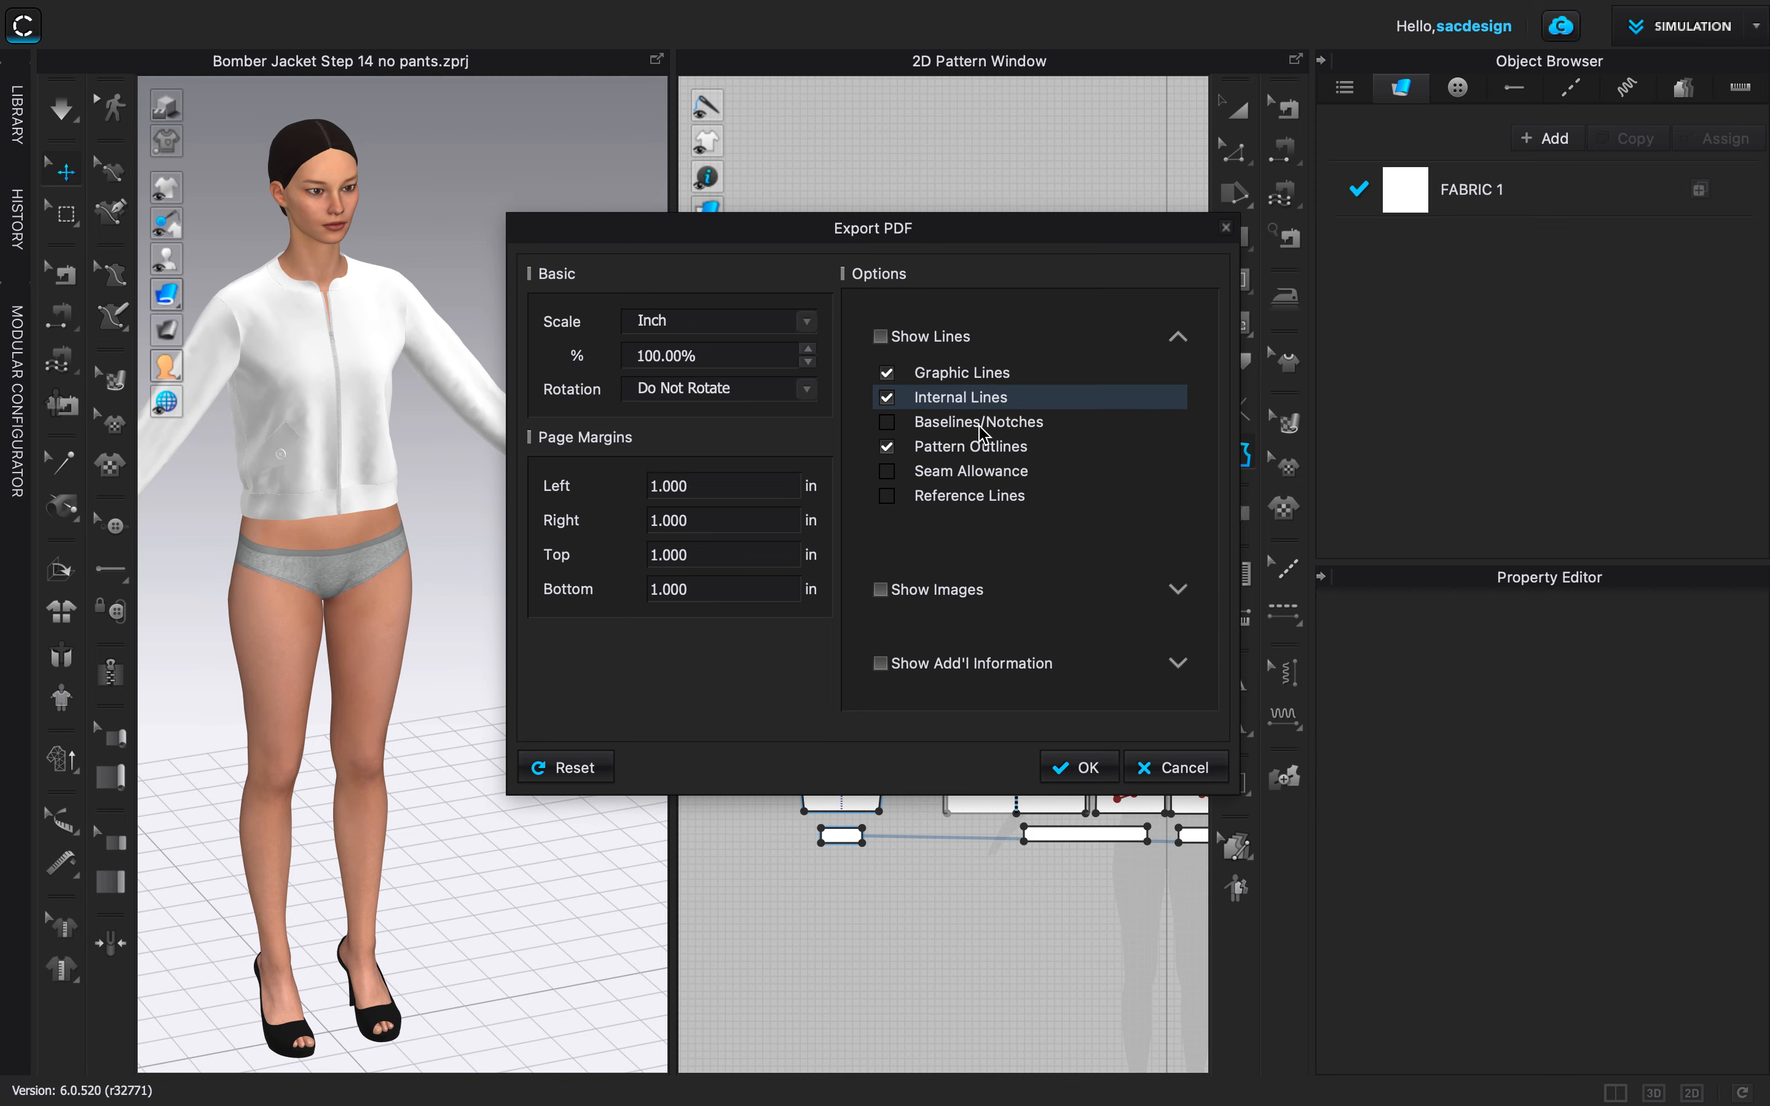
pyautogui.click(889, 472)
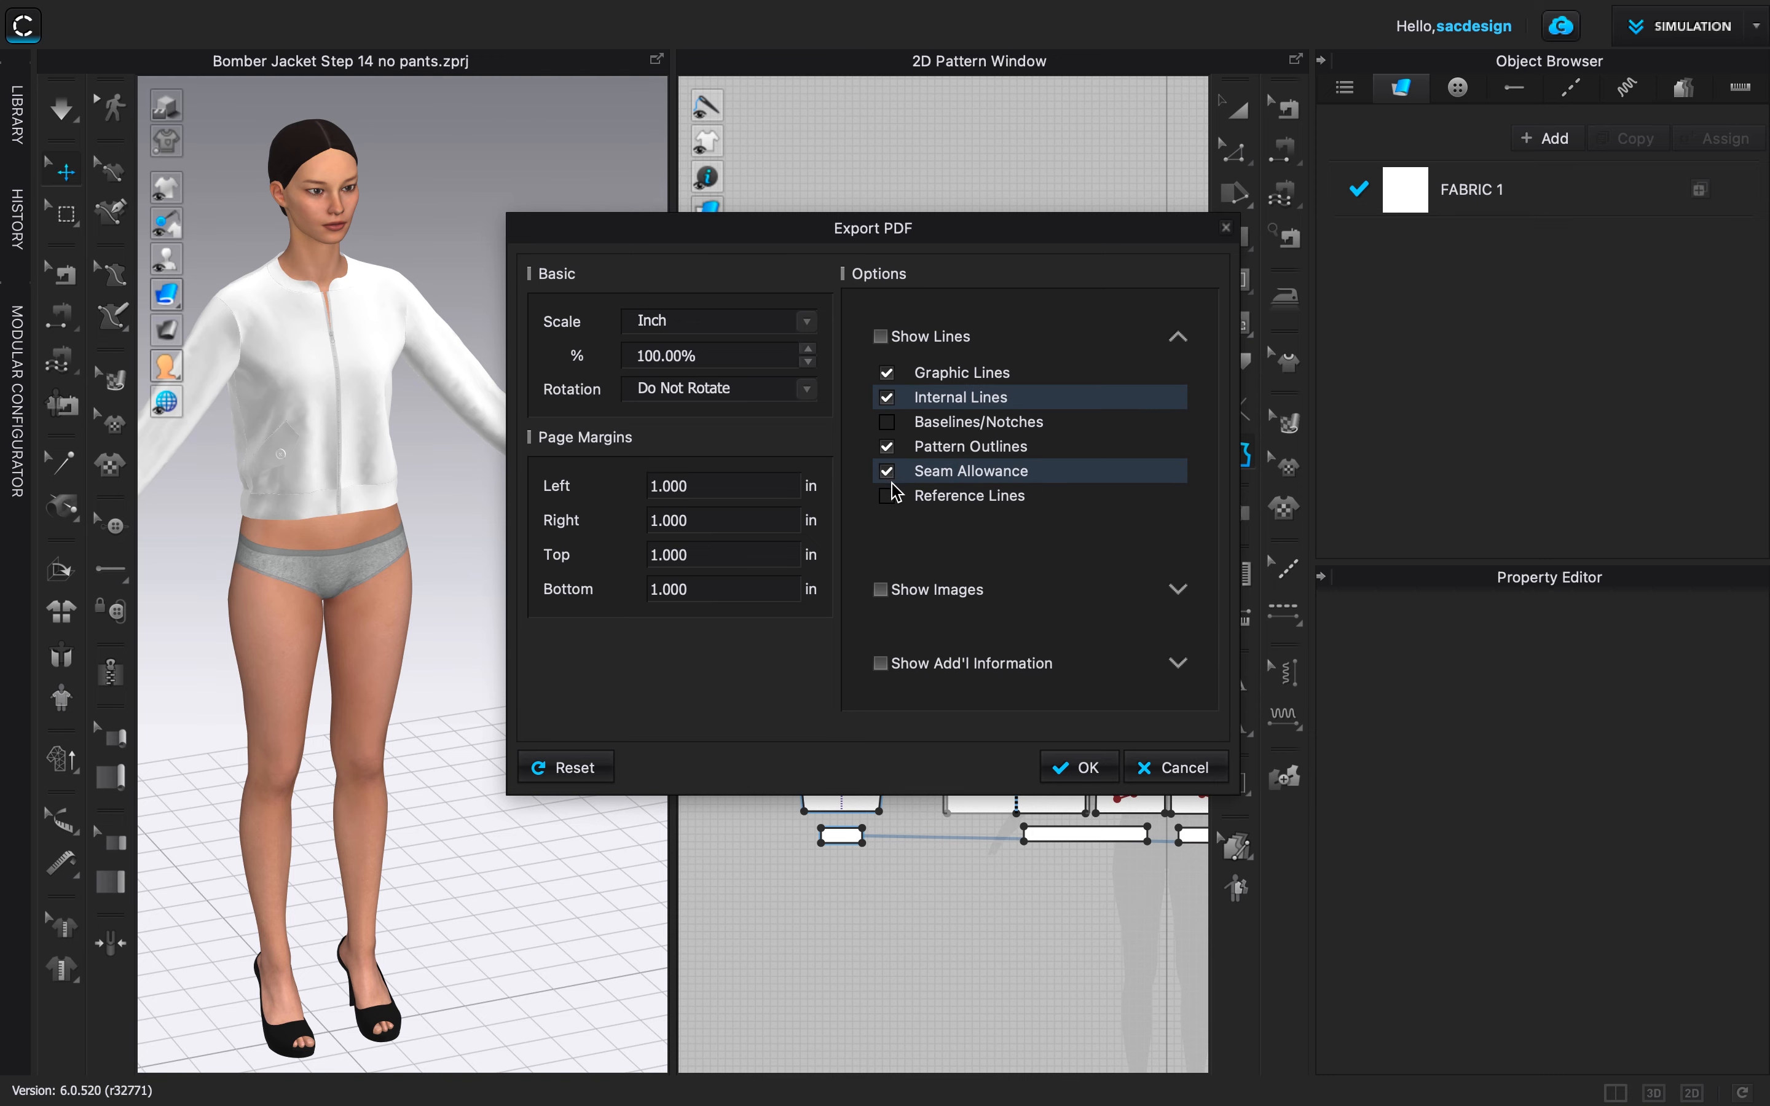
pyautogui.click(888, 498)
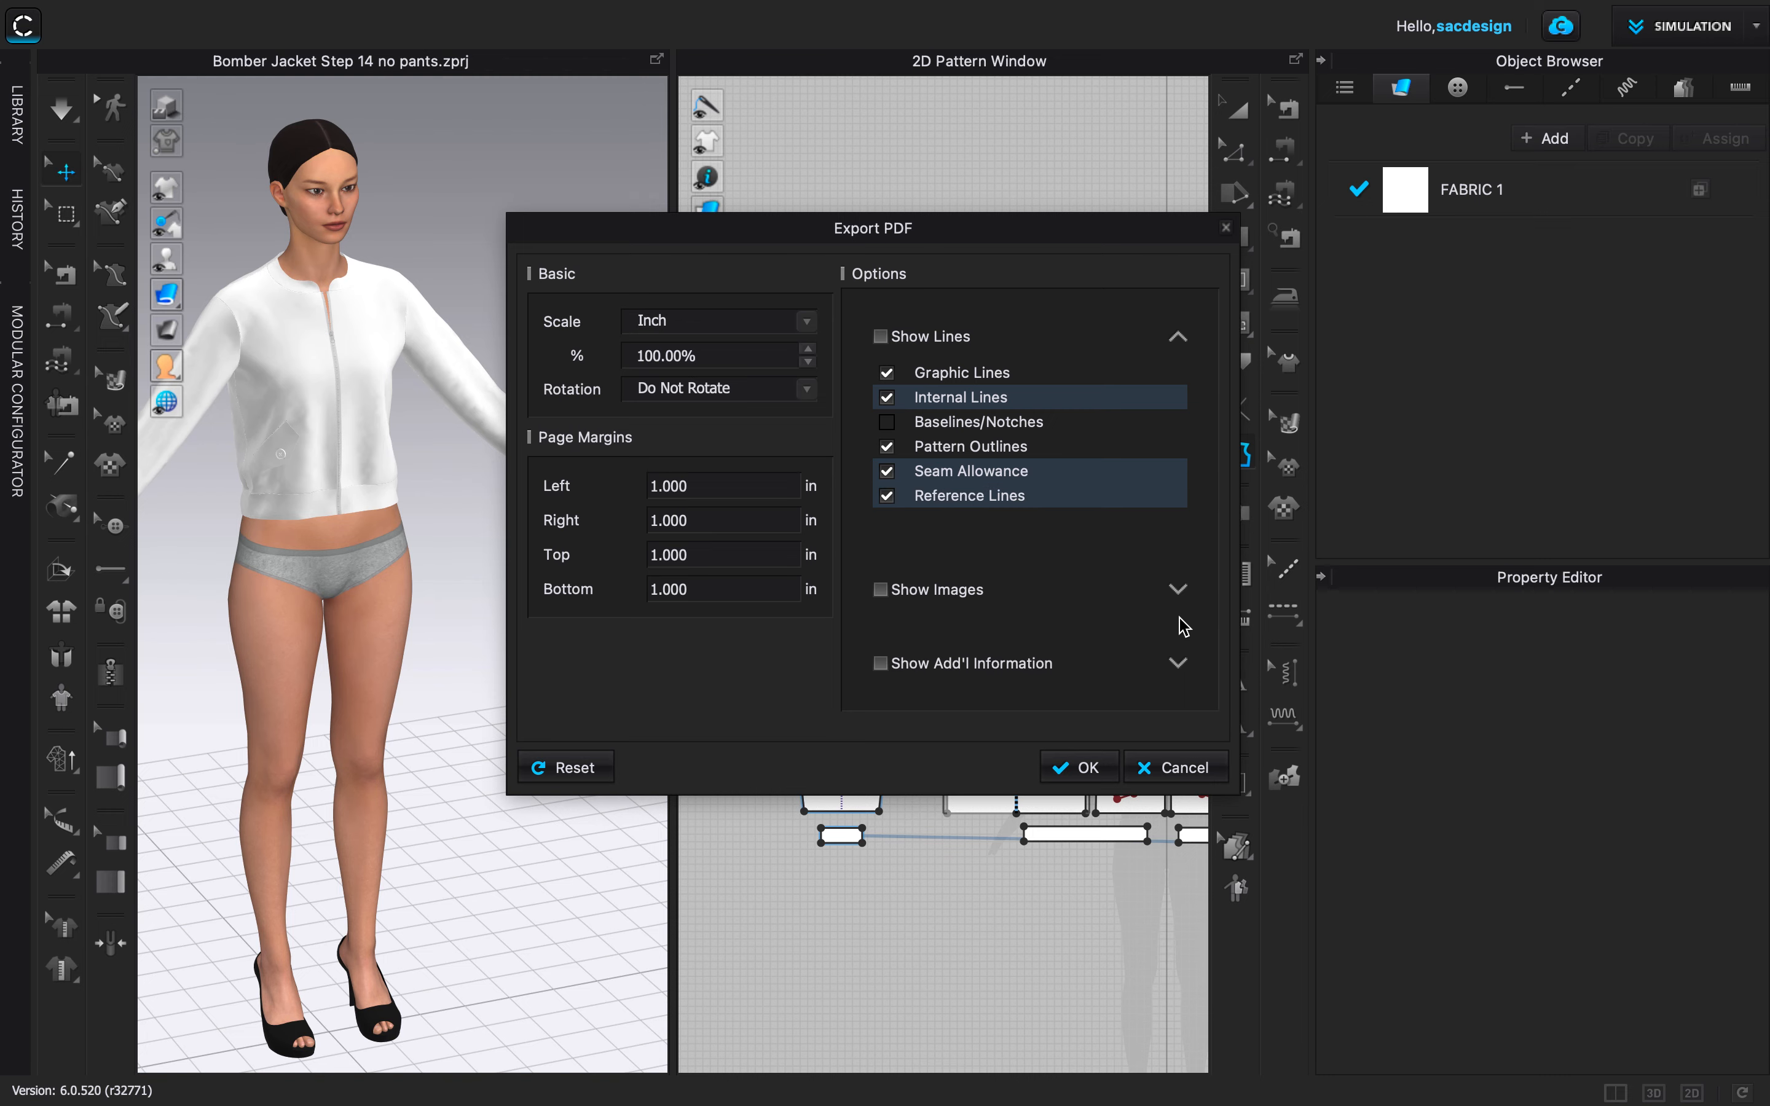
pyautogui.click(880, 597)
pyautogui.click(1178, 590)
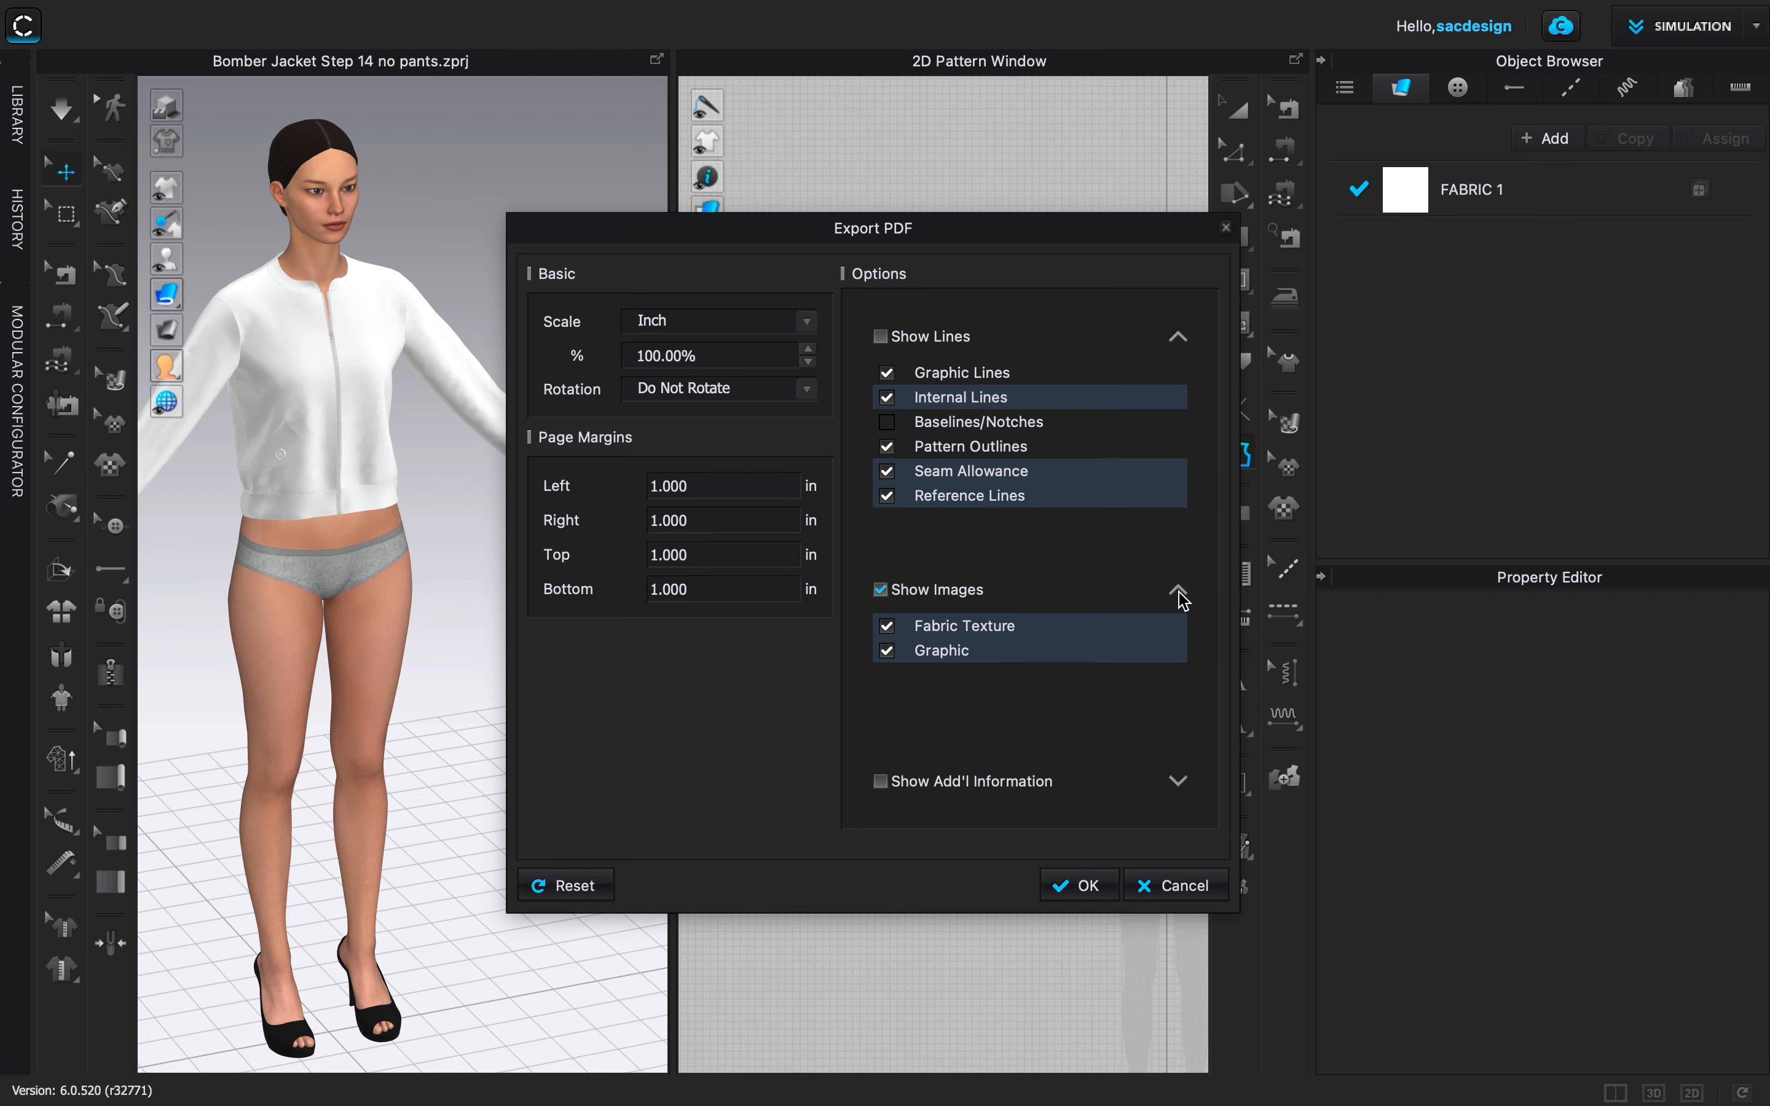
pyautogui.click(888, 653)
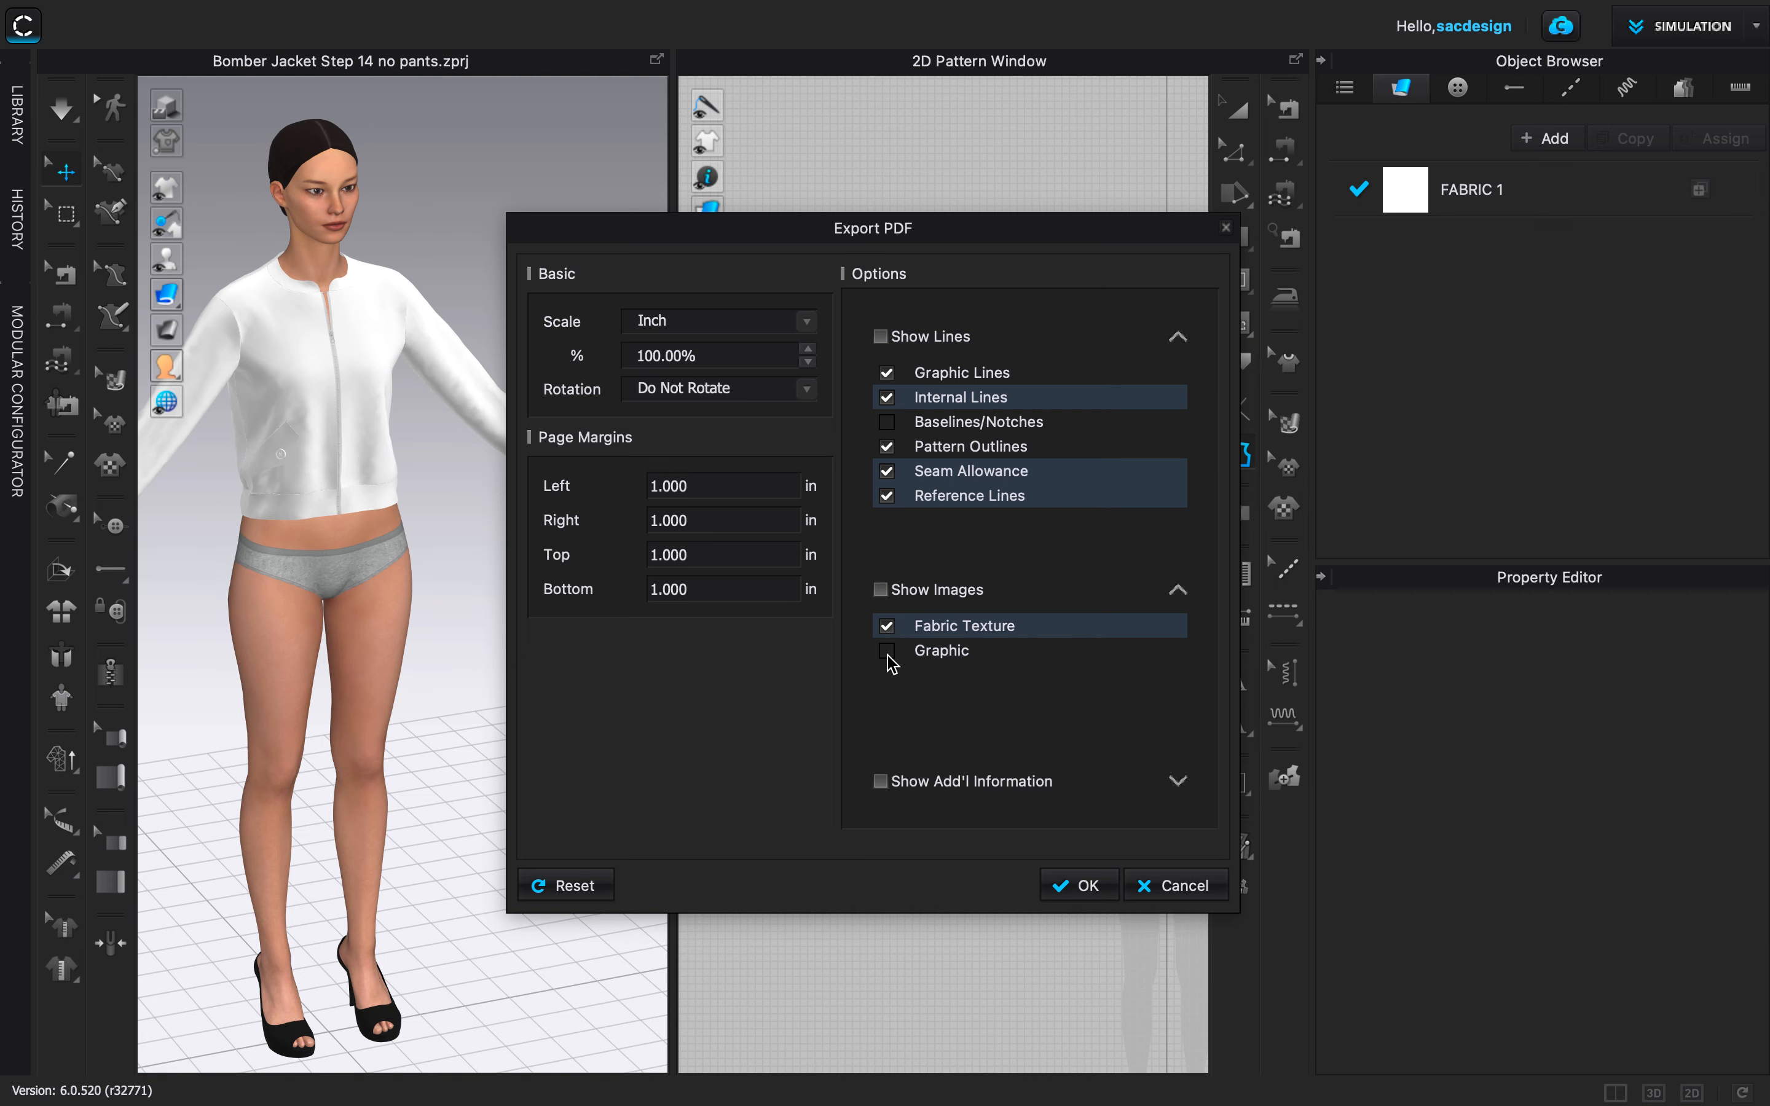
pyautogui.click(888, 626)
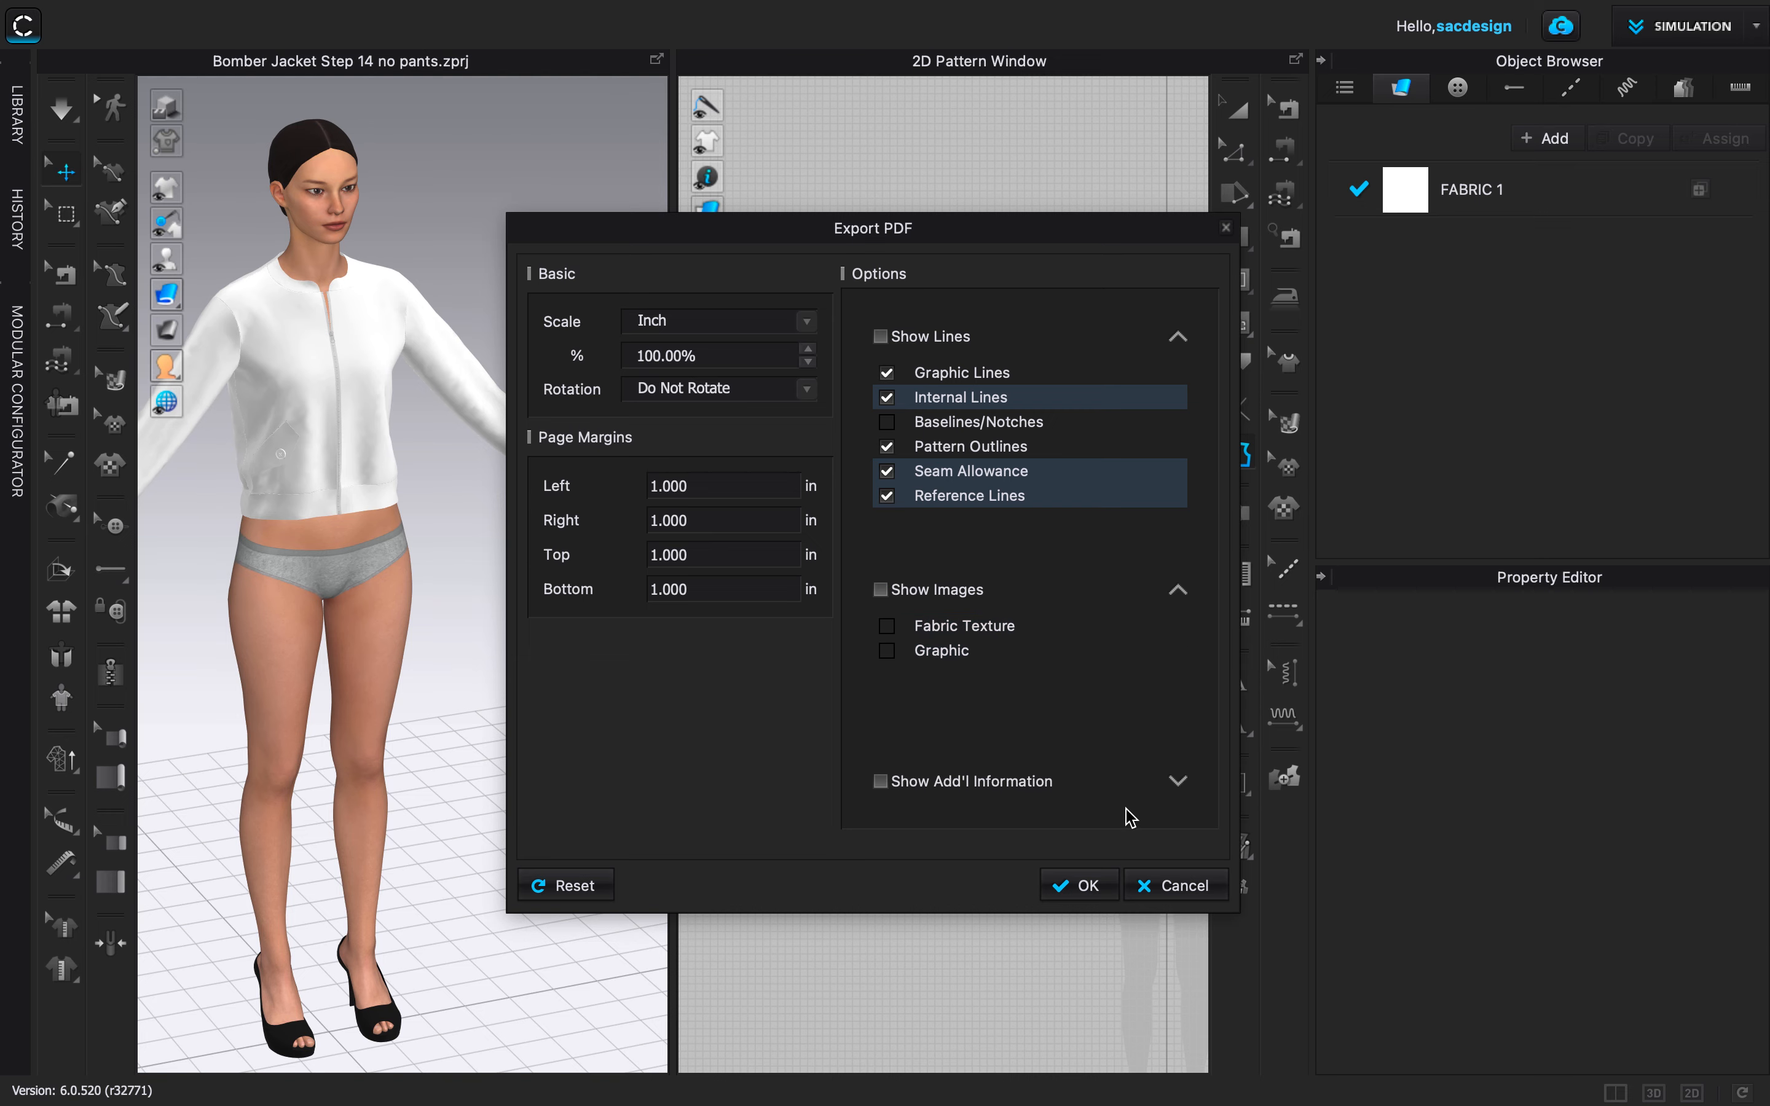
# Include pattern names, annotations, line lengths, grainlines, buttons/buttonholes and 2D measurements, and complete the PDF export.
pyautogui.click(1175, 783)
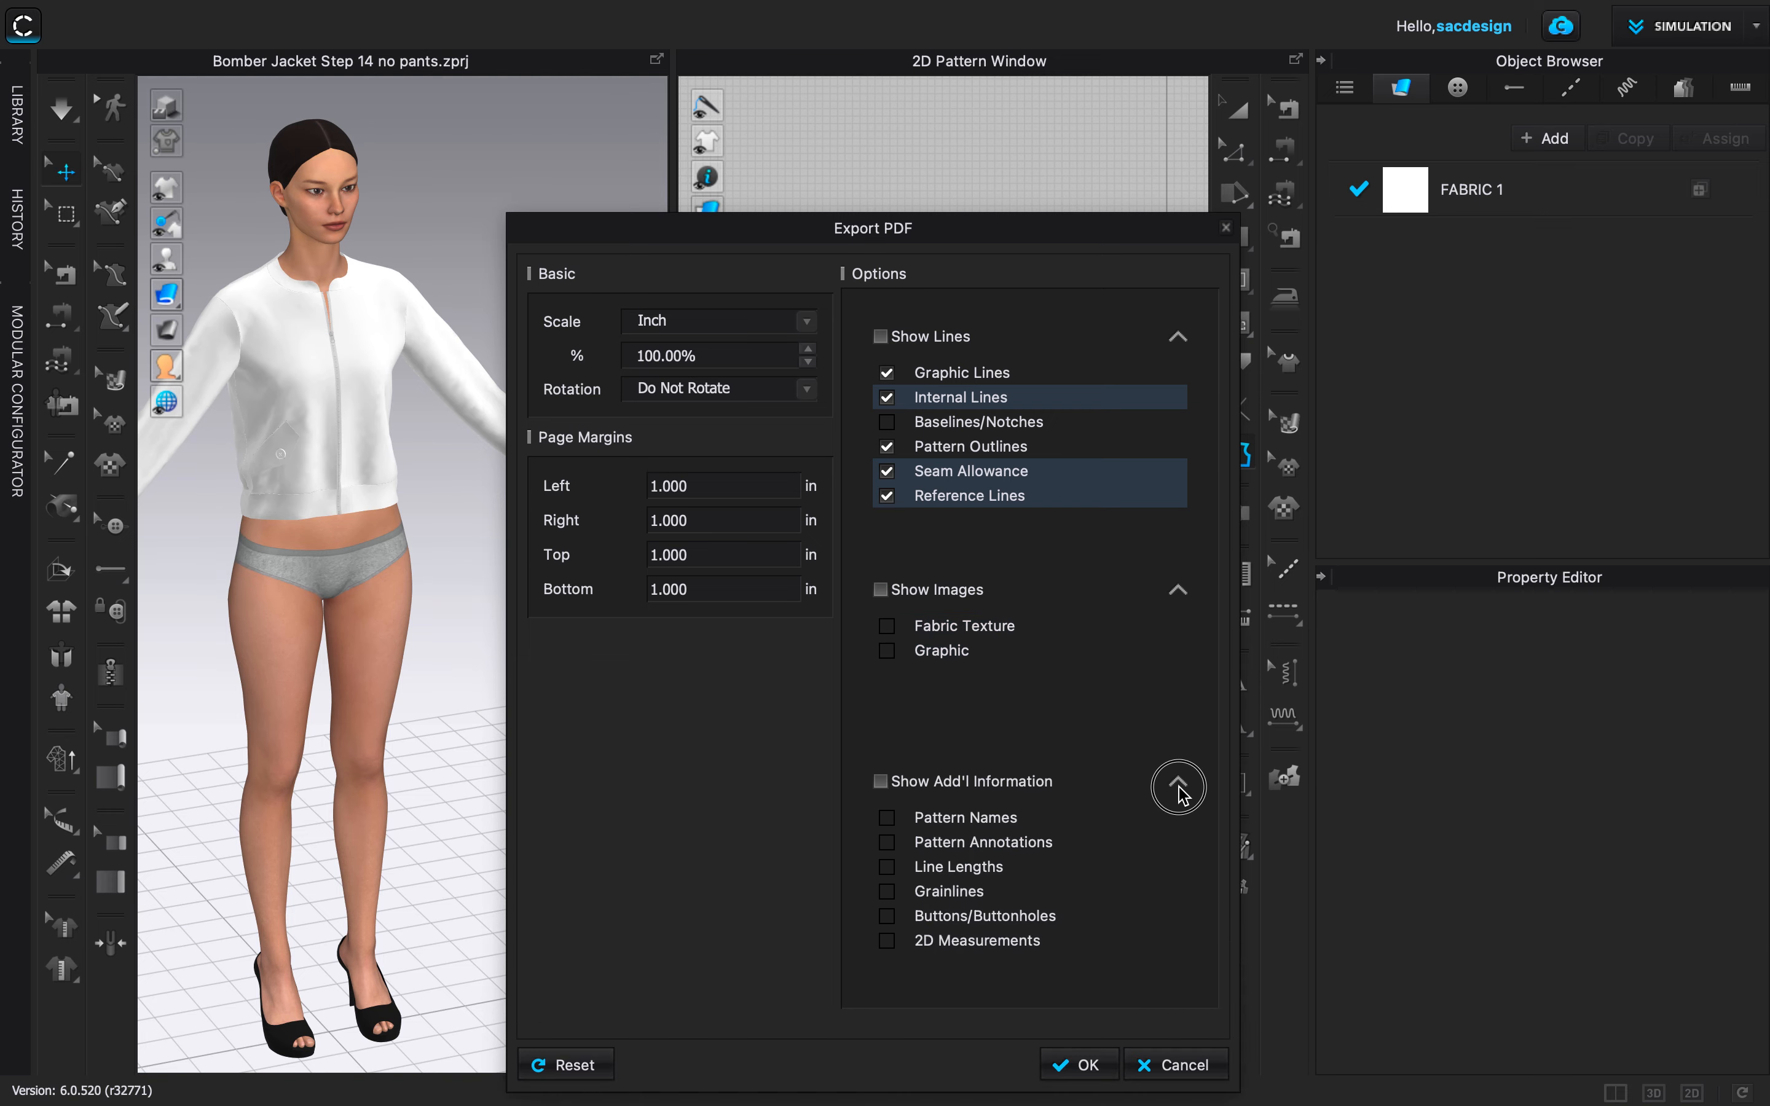
pyautogui.click(888, 819)
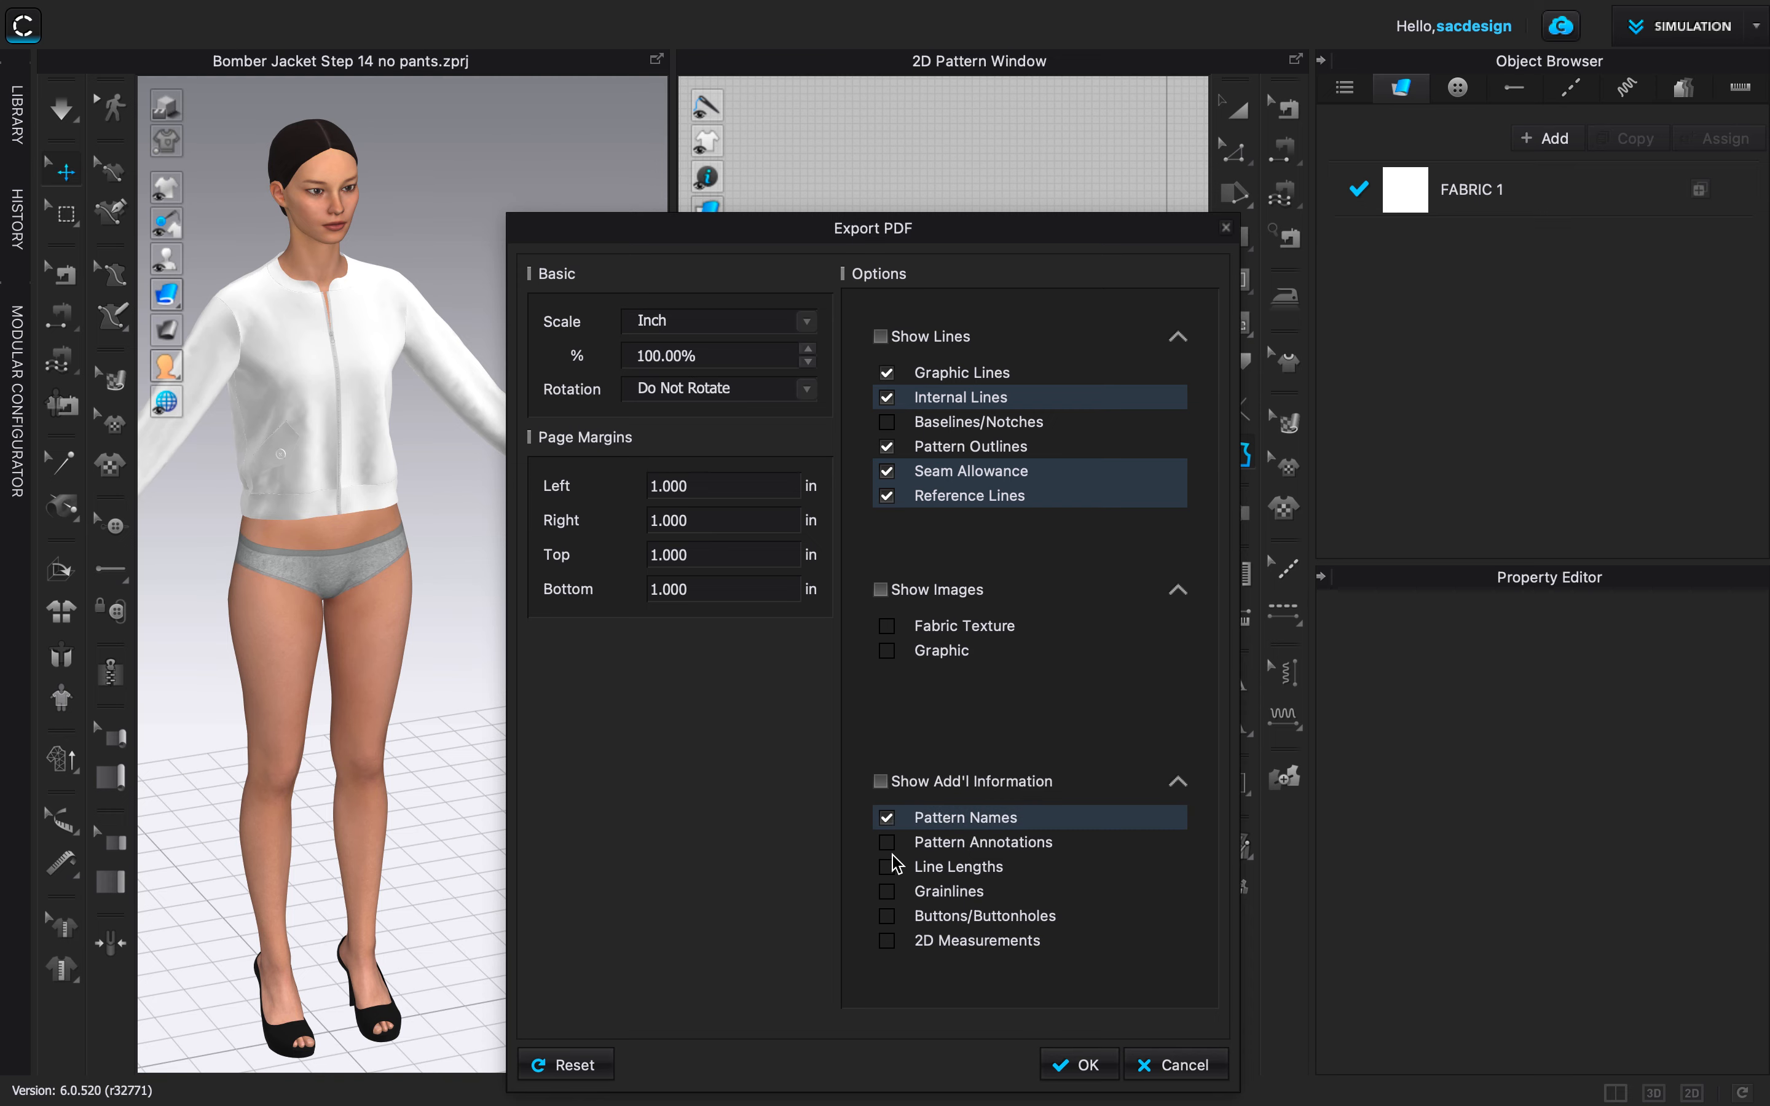
pyautogui.click(887, 844)
pyautogui.click(887, 869)
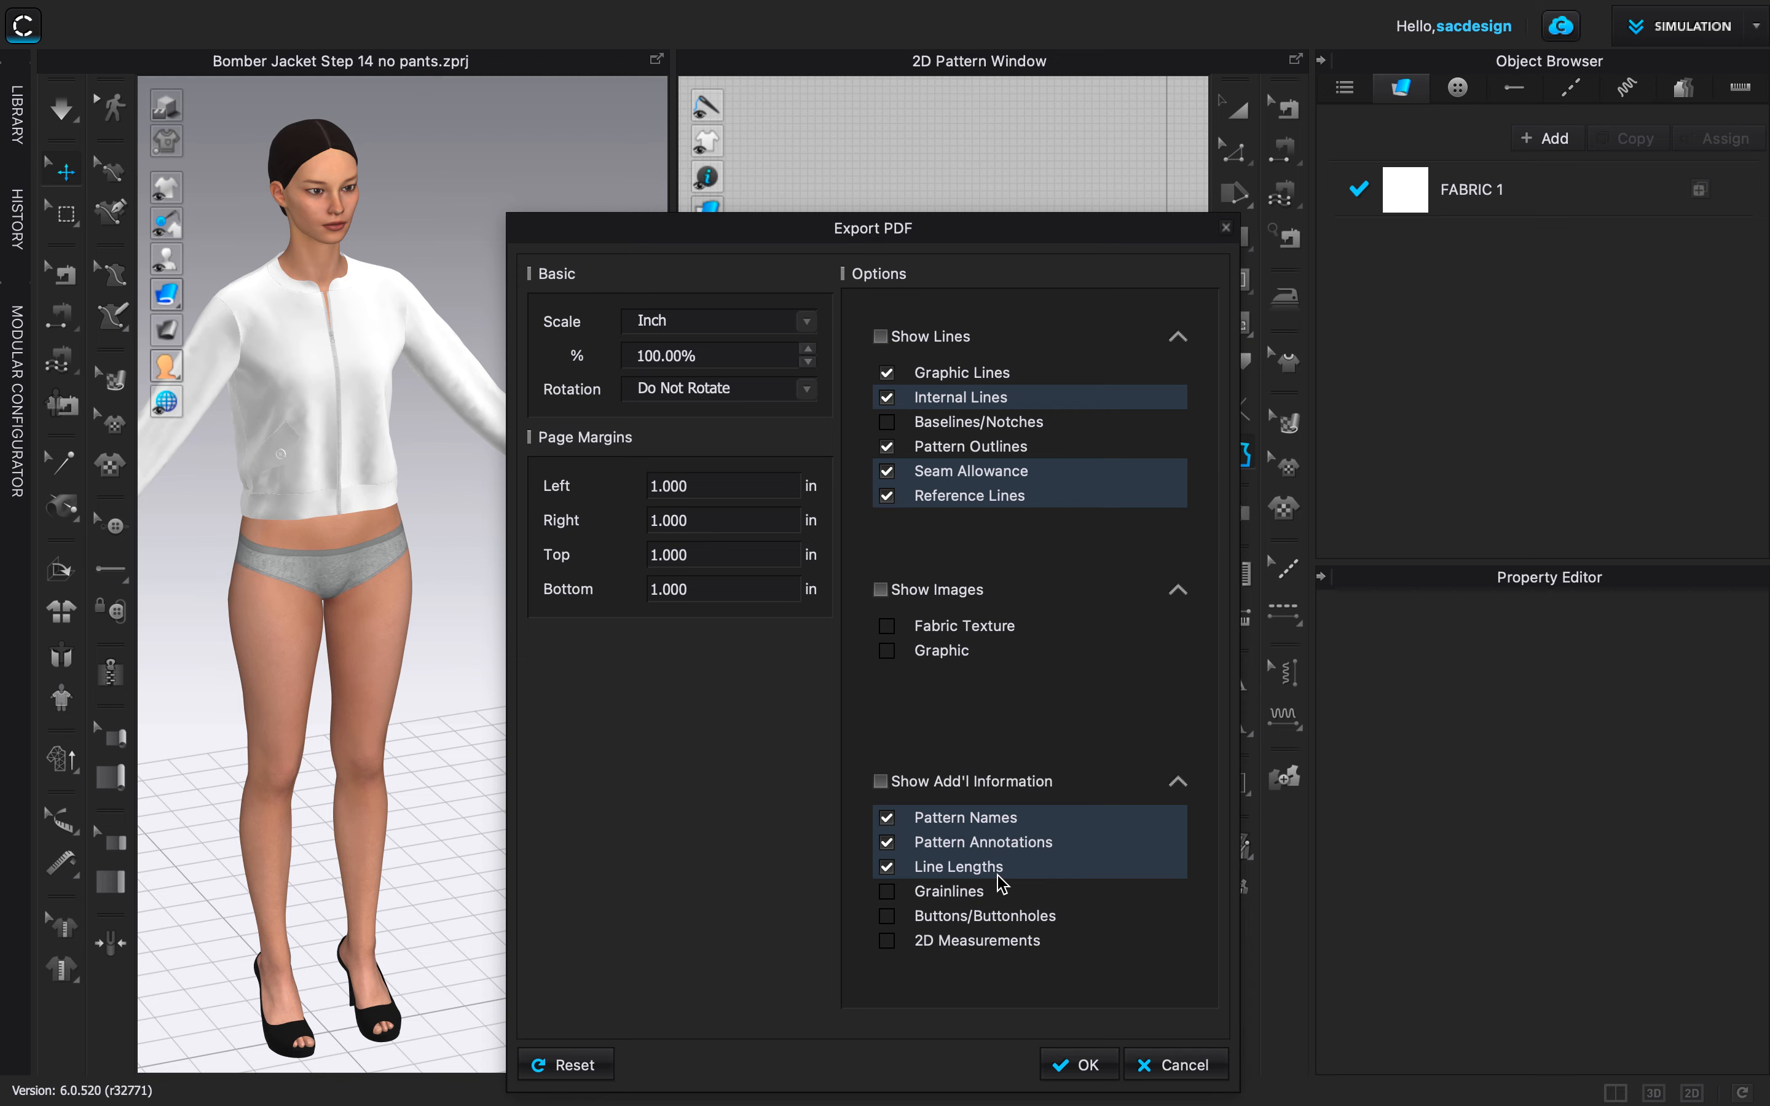
pyautogui.click(888, 892)
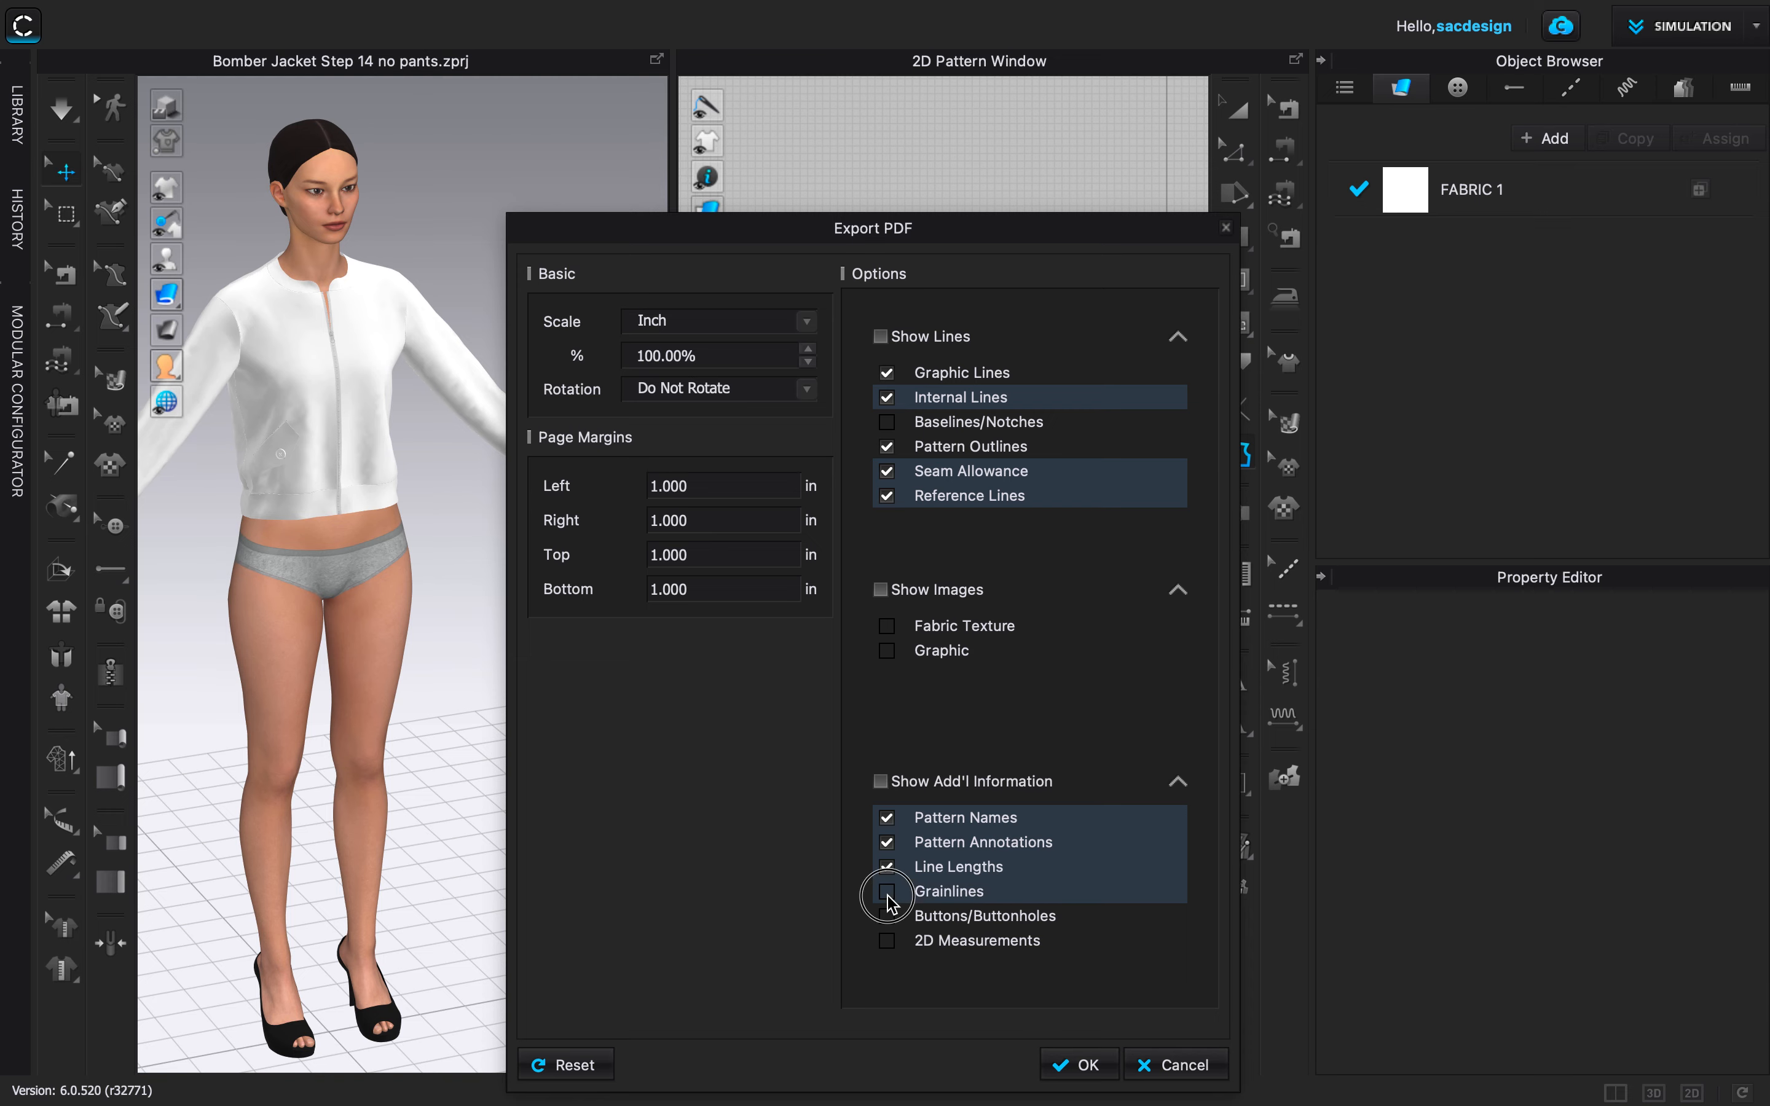
pyautogui.click(886, 917)
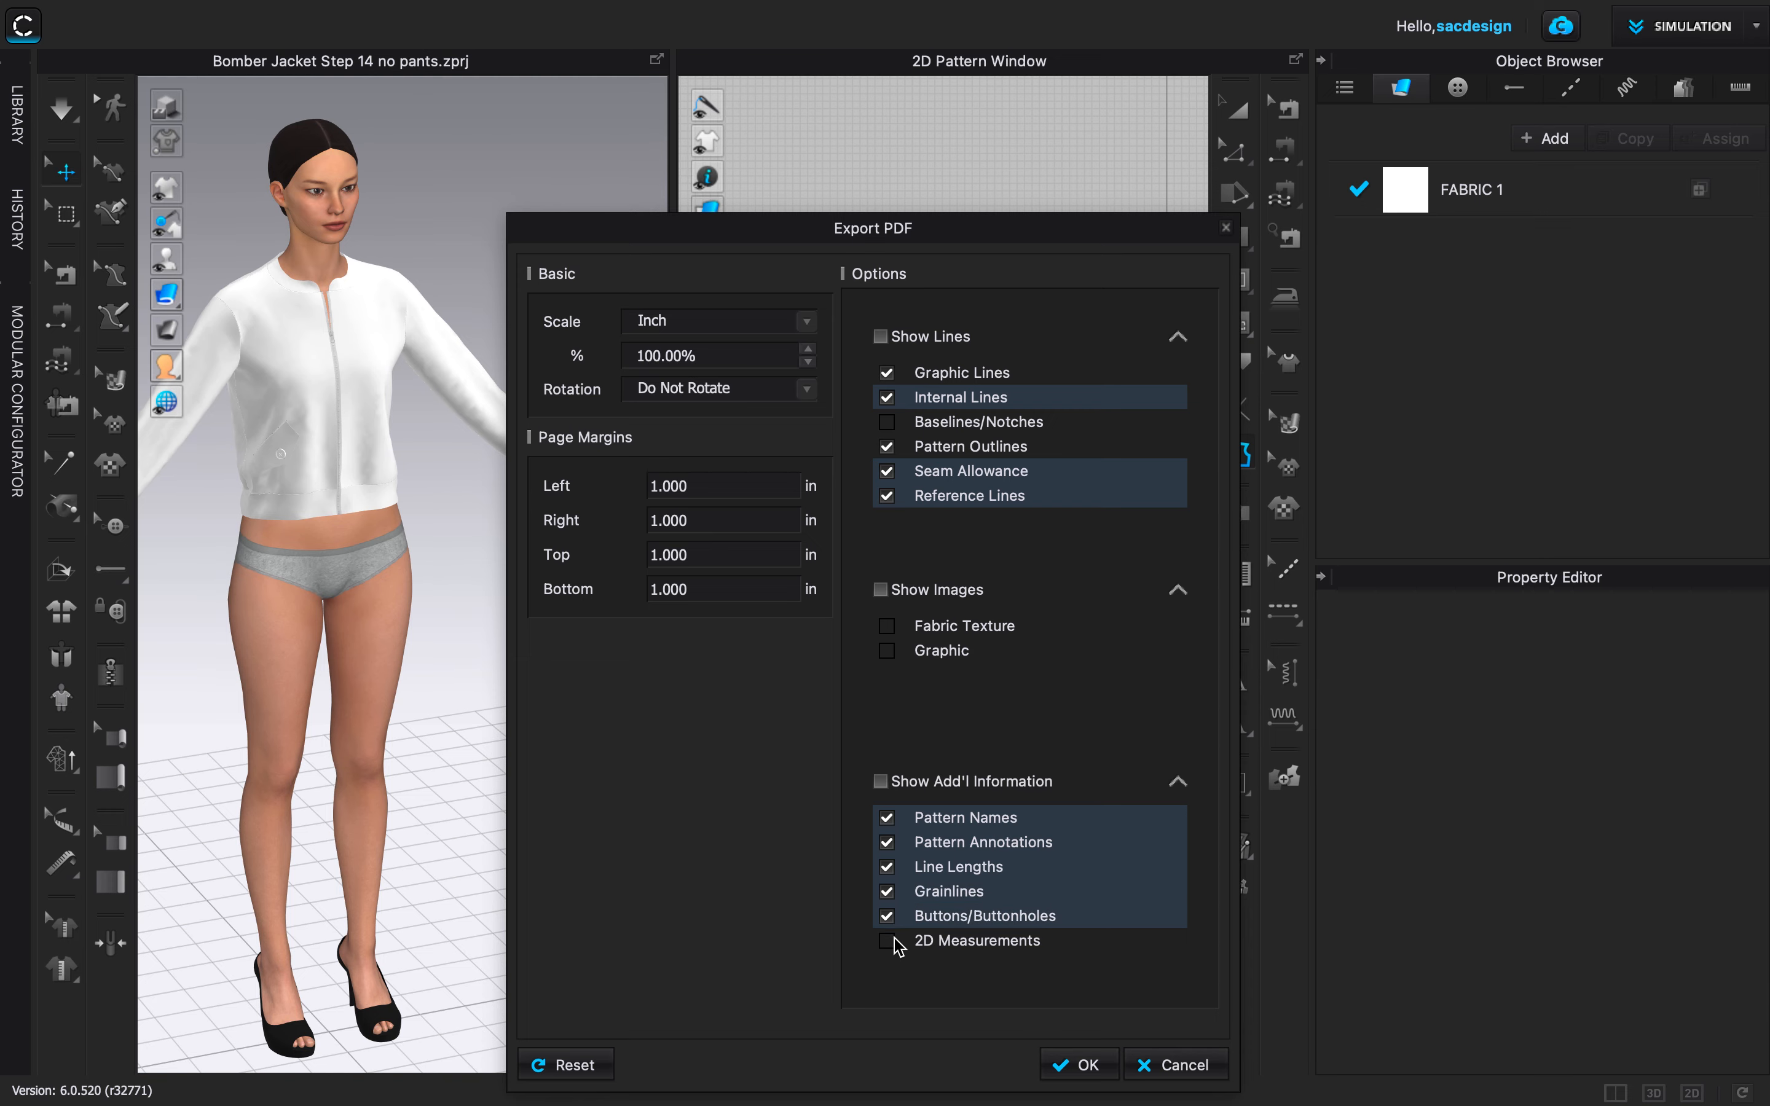
pyautogui.click(888, 942)
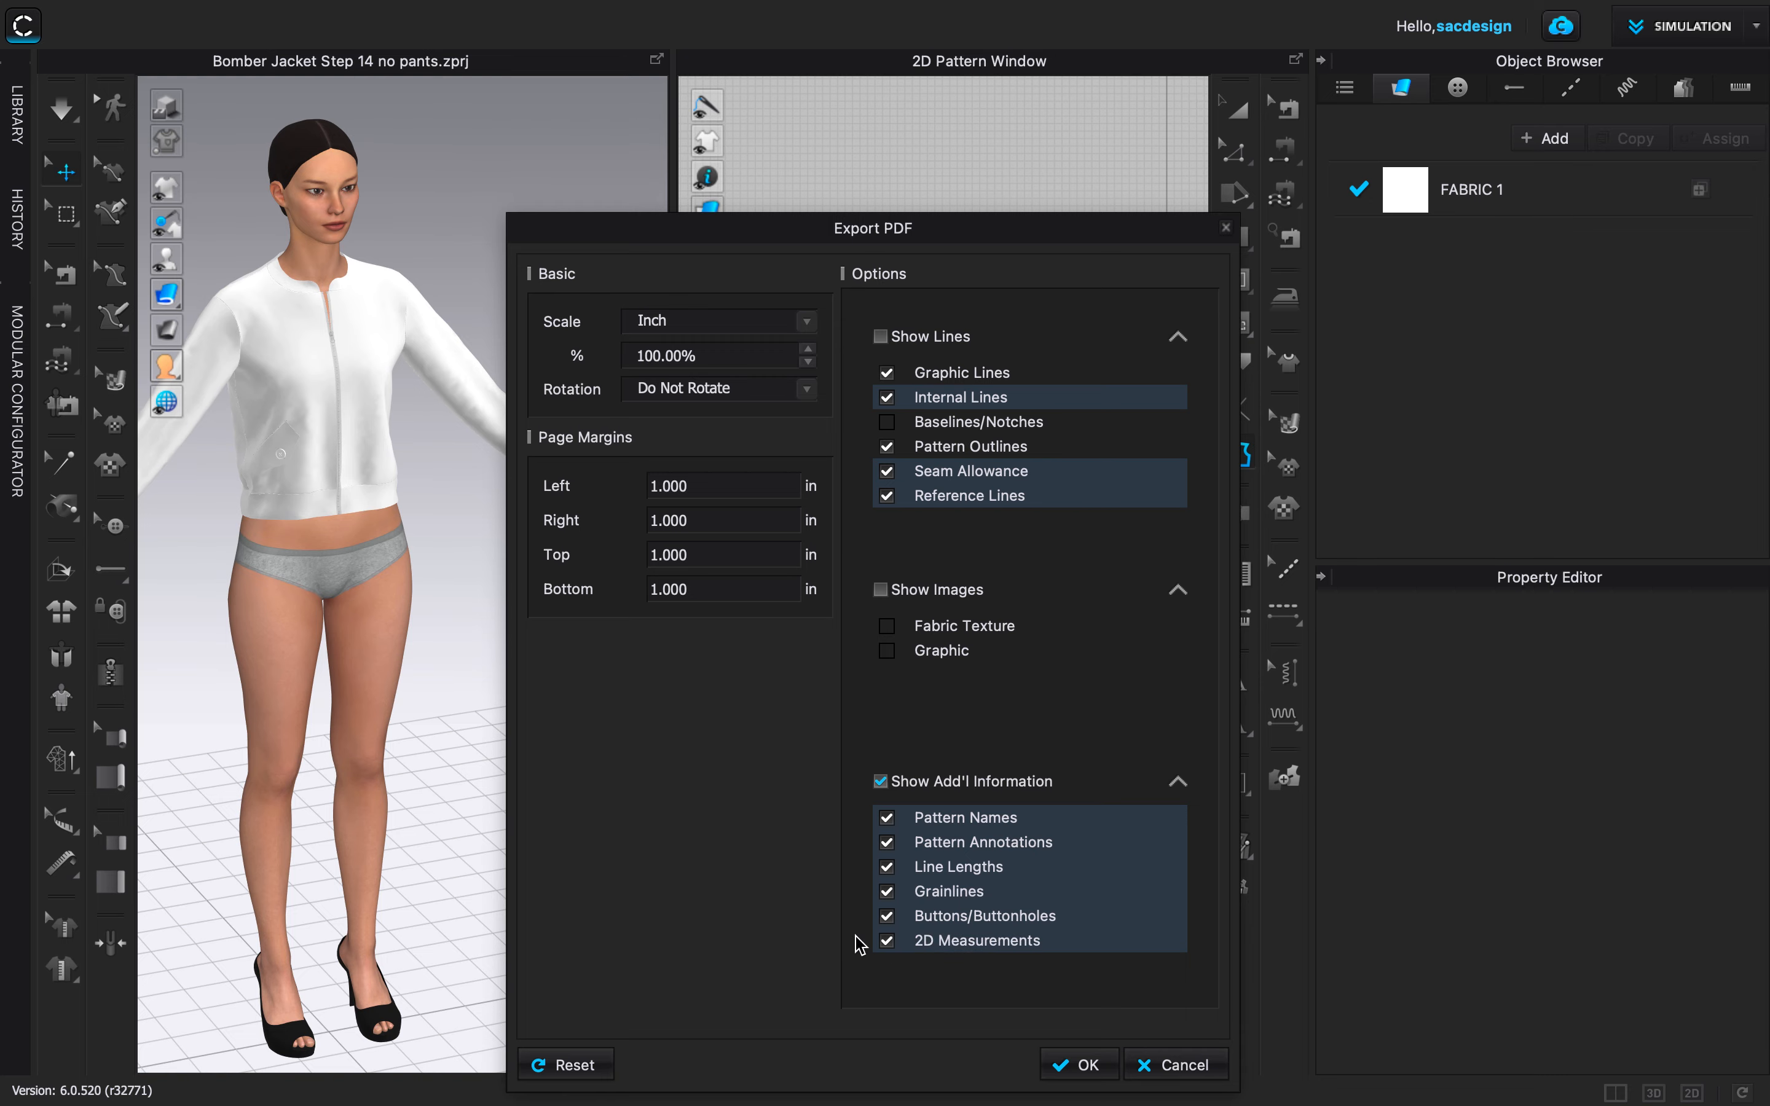
pyautogui.click(1066, 1069)
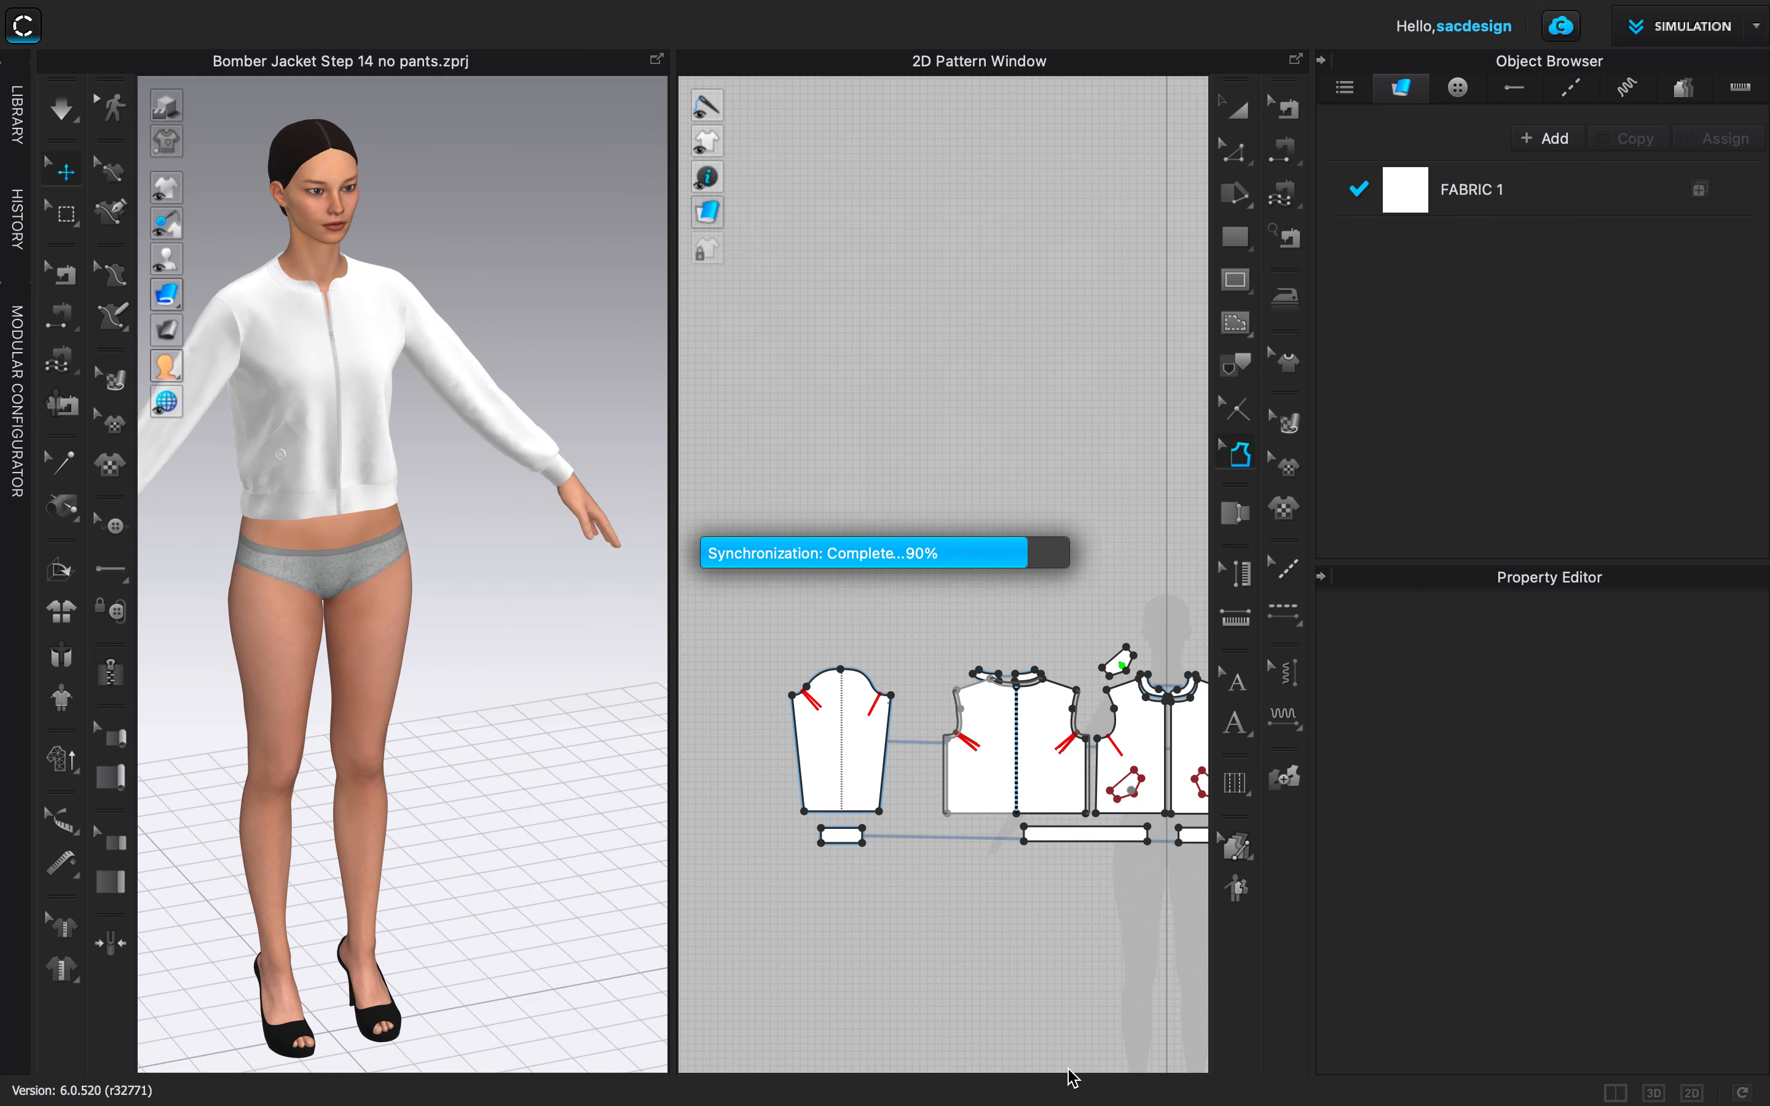
# Leave full screen, find Bomber Jacket.pdf on the Desktop in Finder and open it in Illustrator, dismissing the missing fonts notice.
pyautogui.moveTo(262, 2)
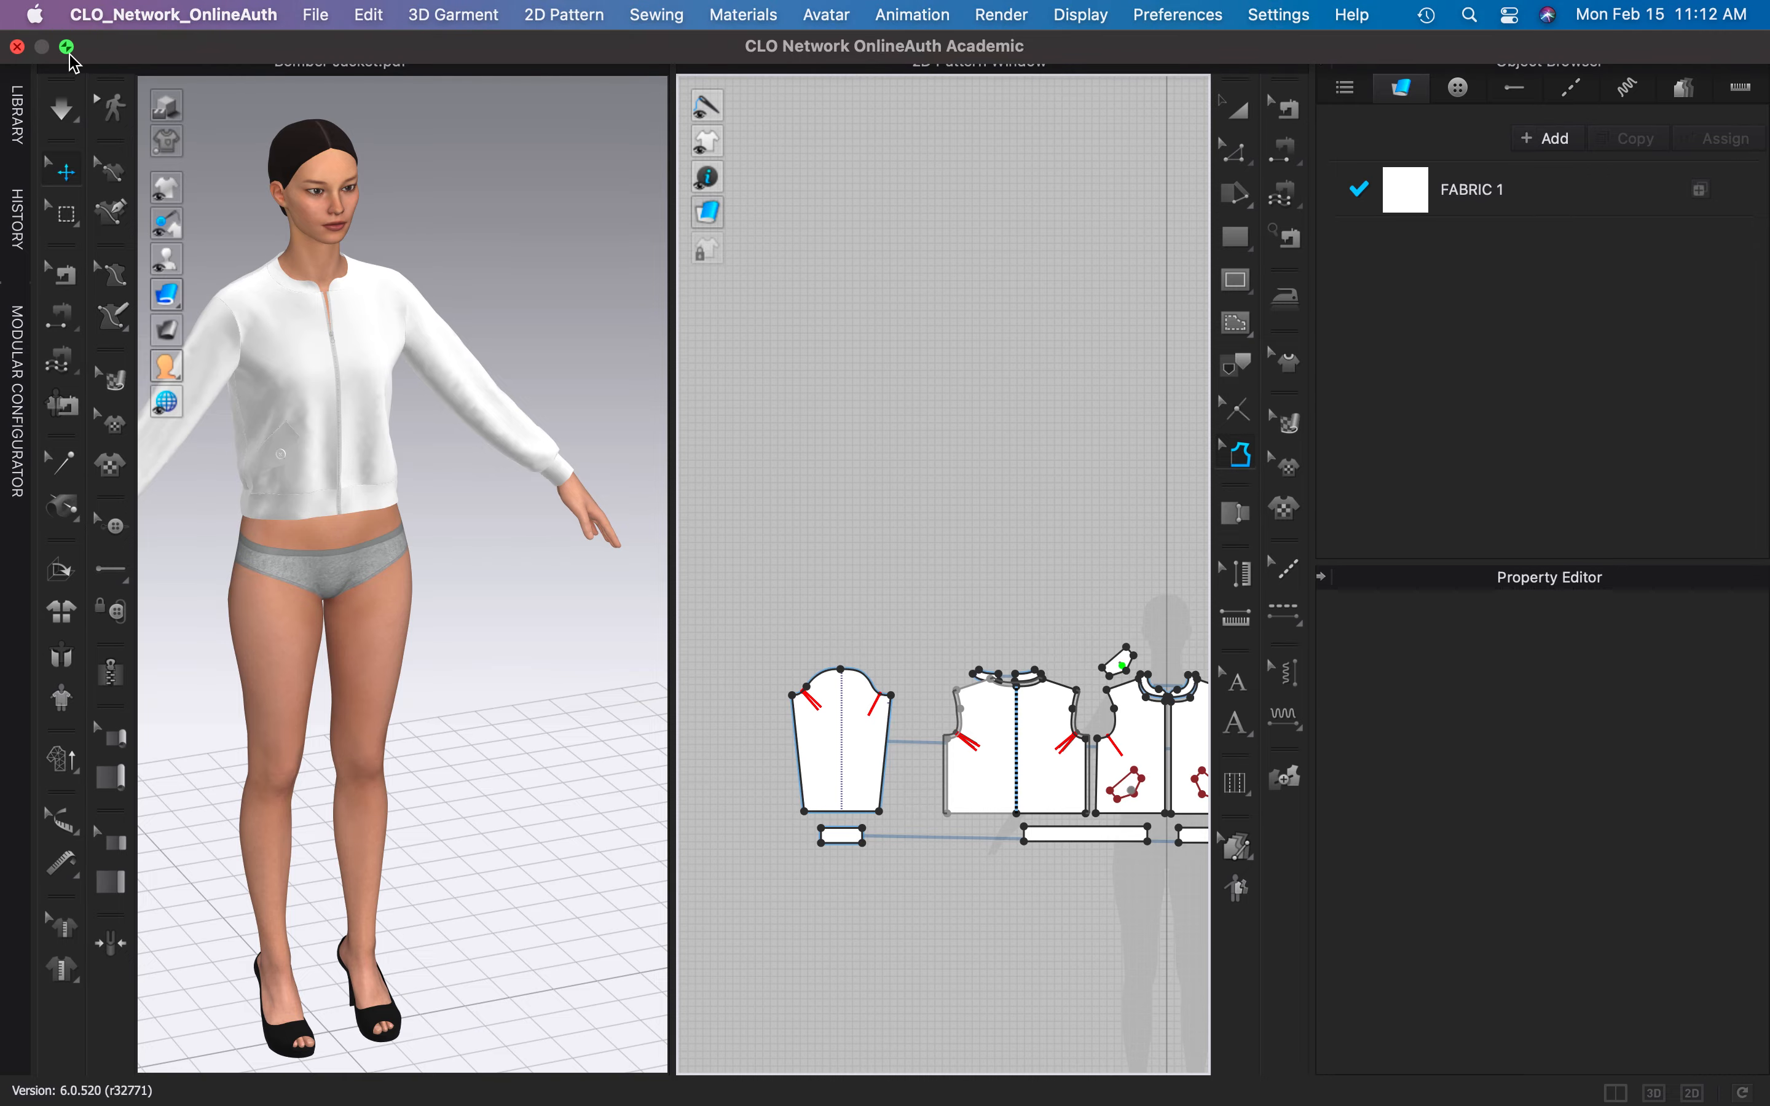
pyautogui.click(66, 46)
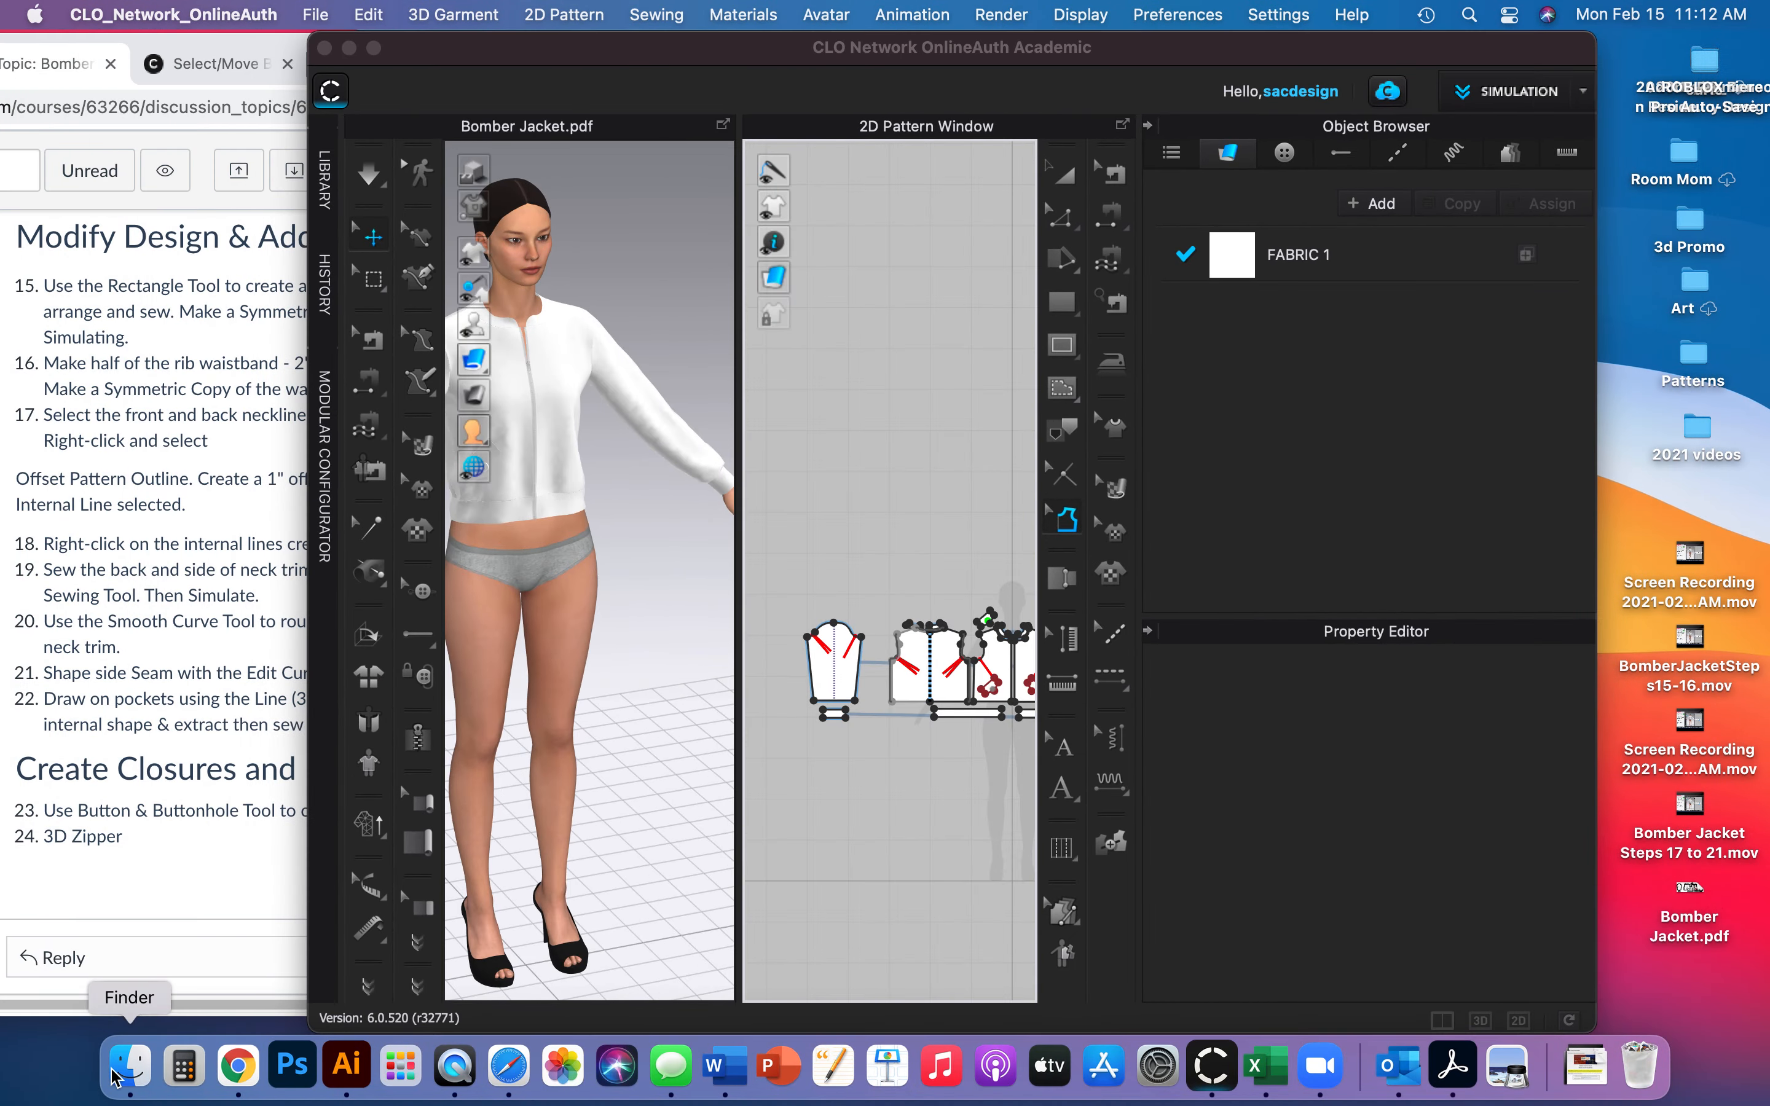
pyautogui.click(130, 1066)
pyautogui.moveTo(728, 492); pyautogui.dragTo(724, 111)
pyautogui.moveTo(1111, 598); pyautogui.dragTo(932, 670)
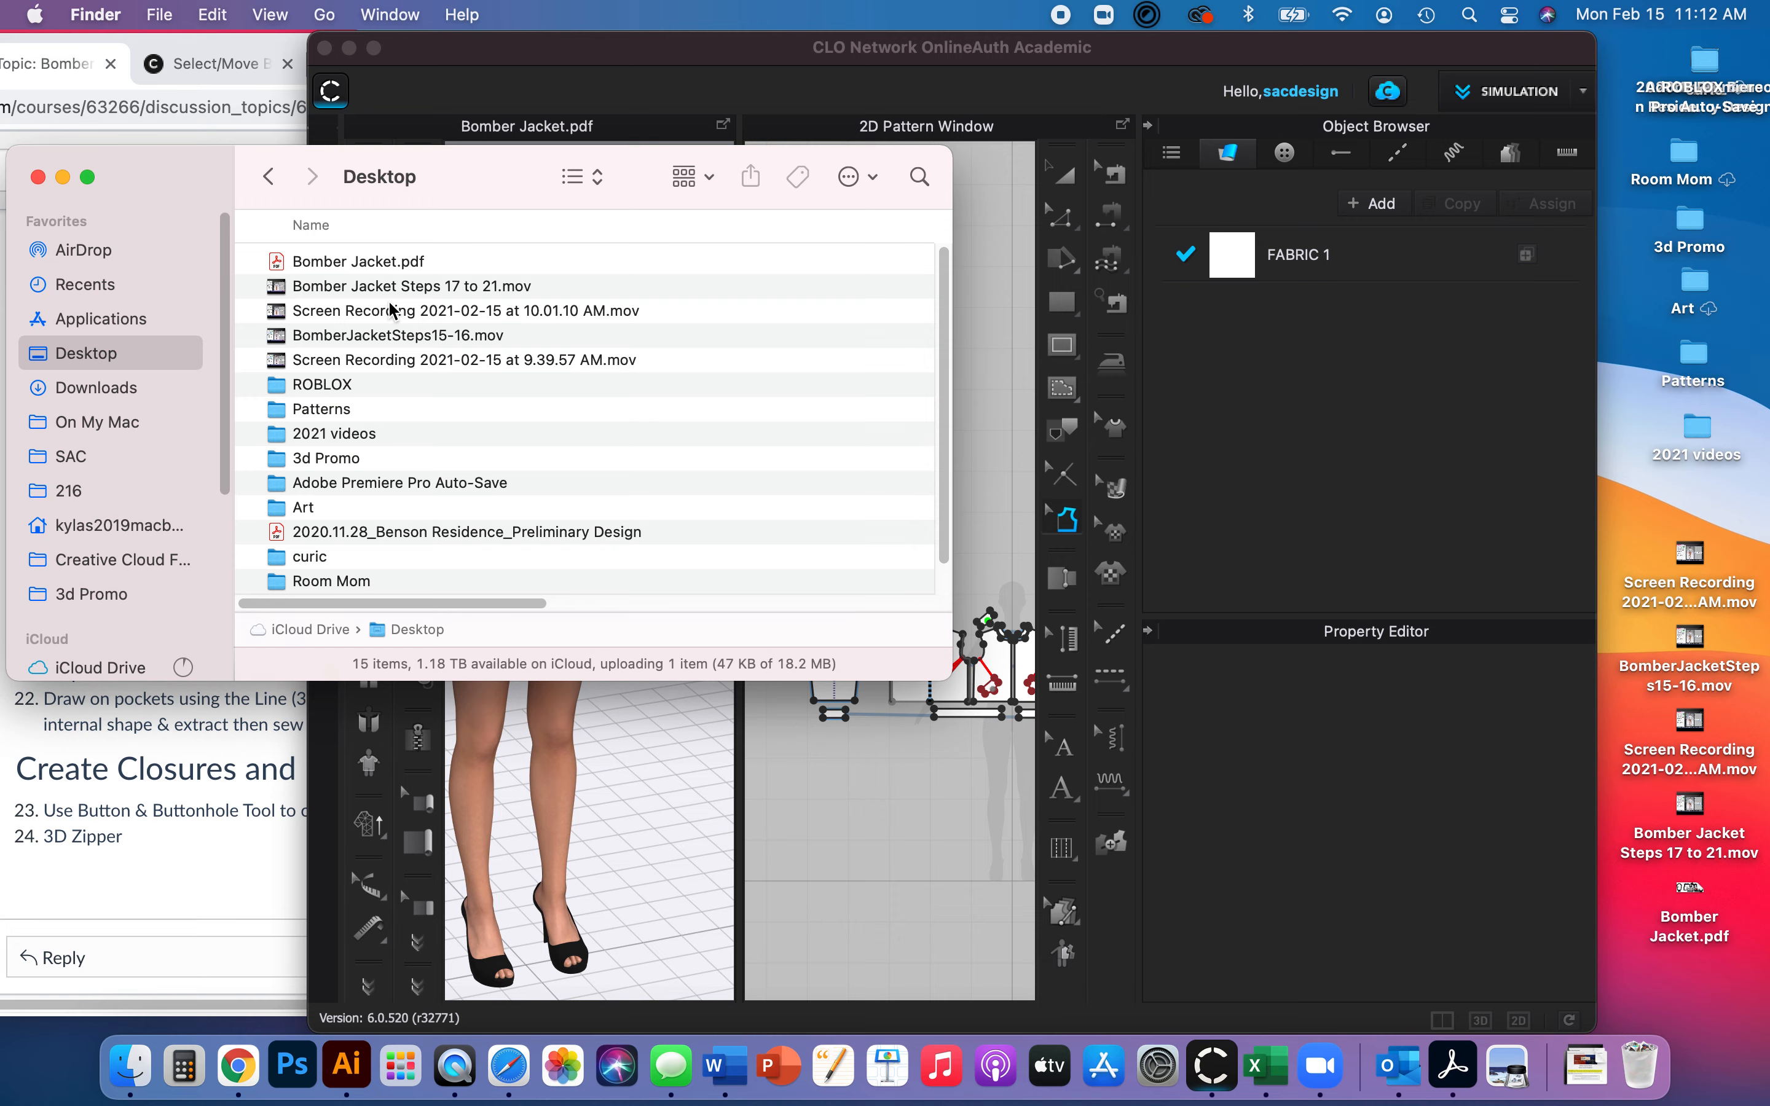
pyautogui.moveTo(355, 264); pyautogui.dragTo(346, 1083)
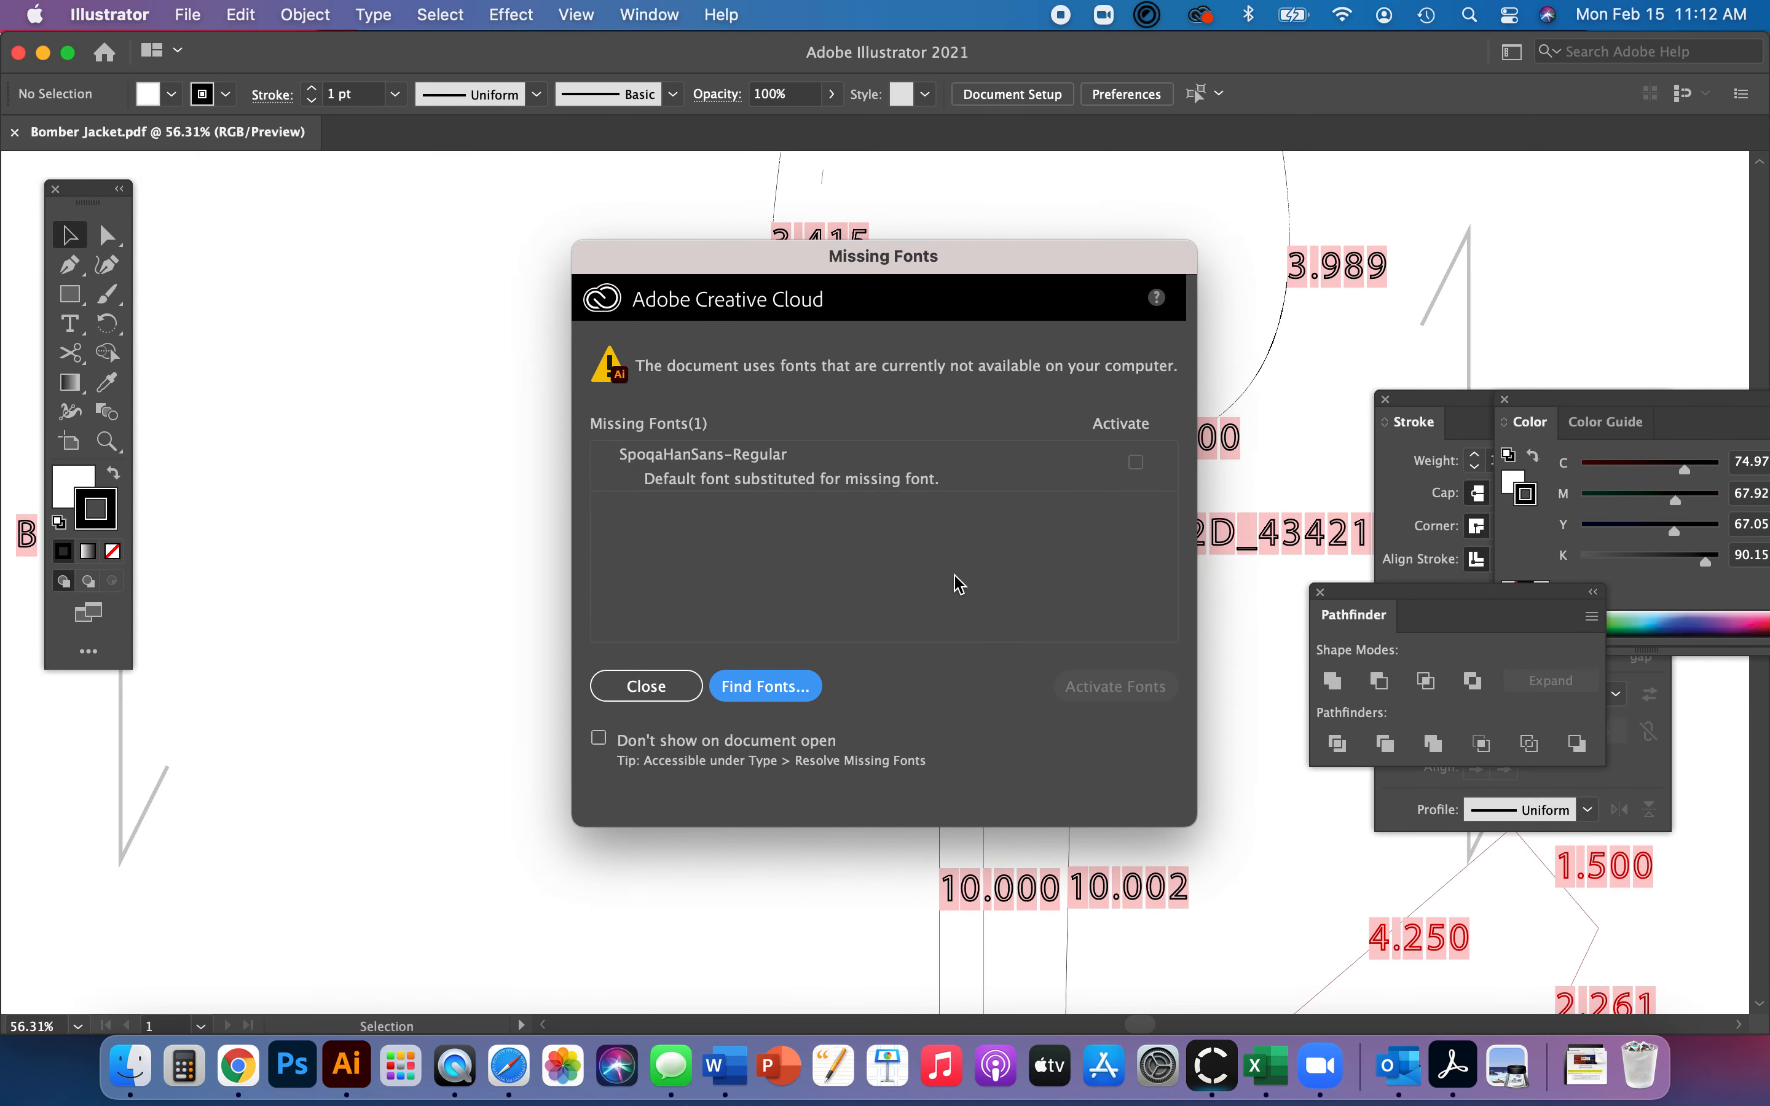
pyautogui.click(688, 688)
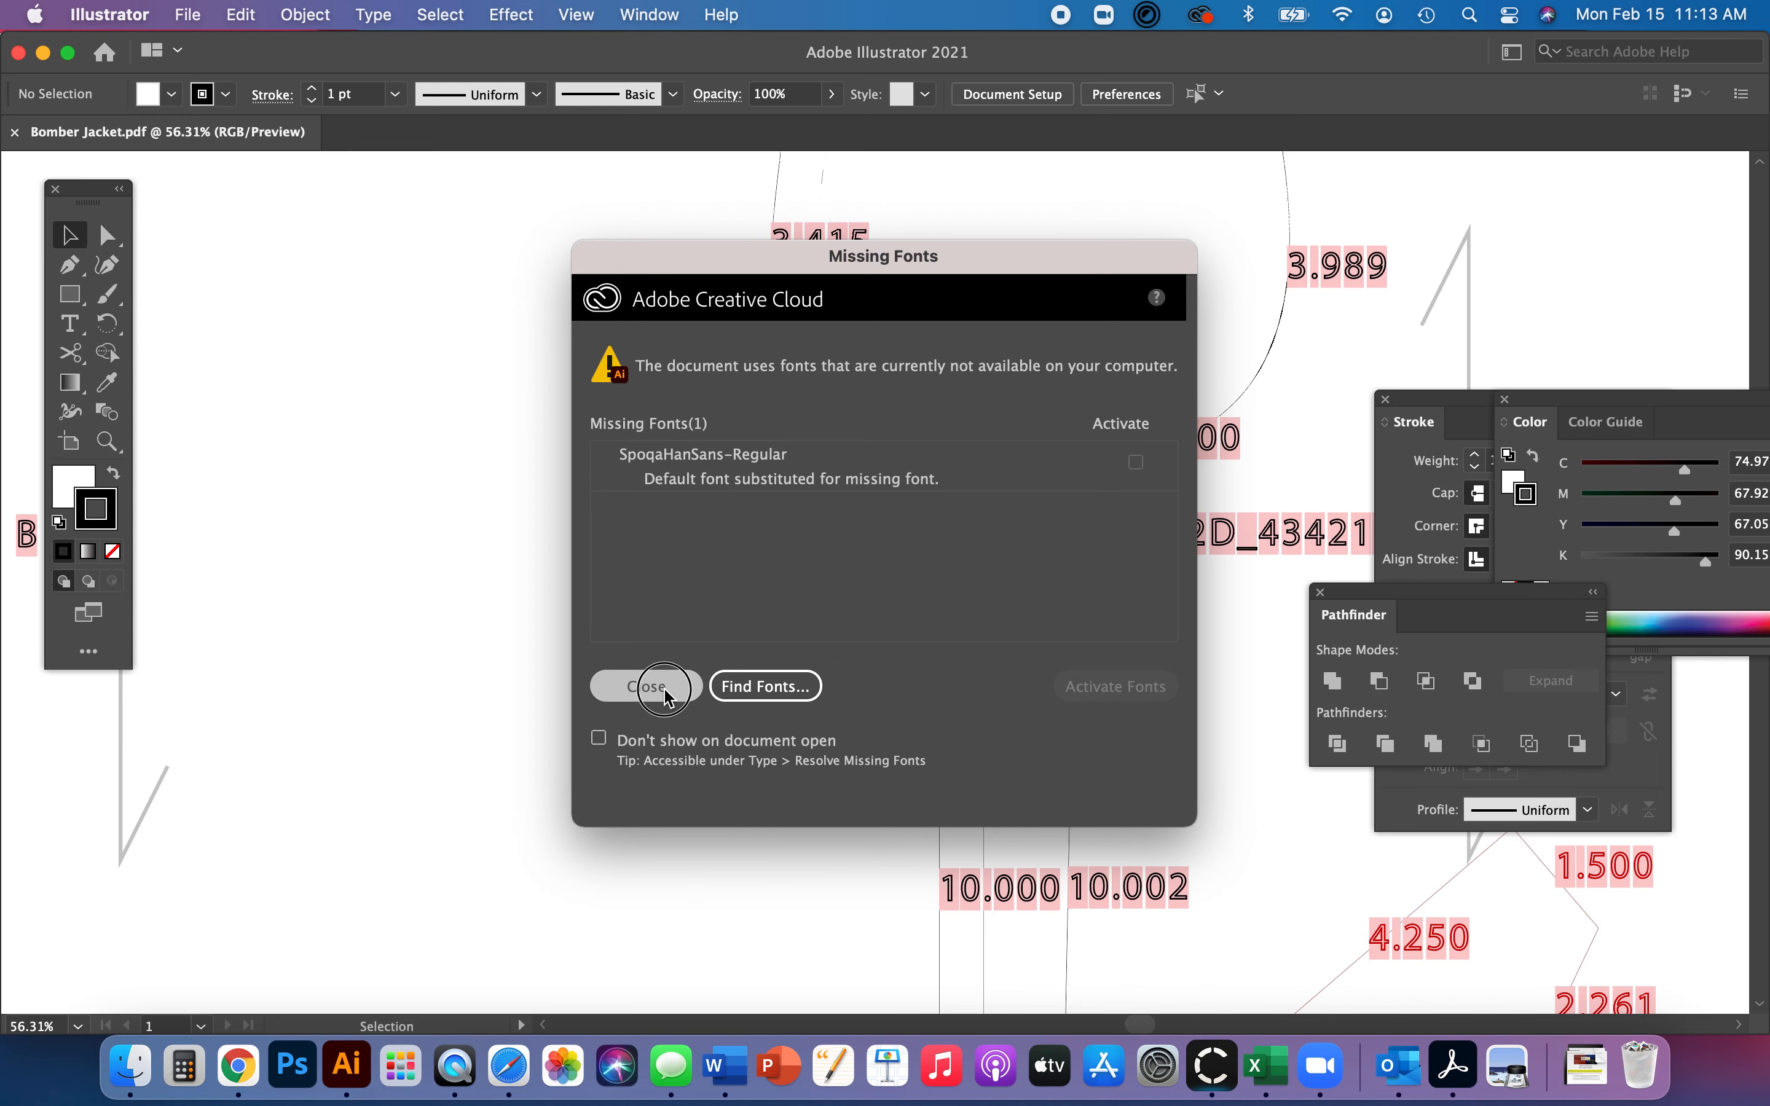
# Fit the whole pattern artboard in the window and show its print tiling.
pyautogui.press('super+0')
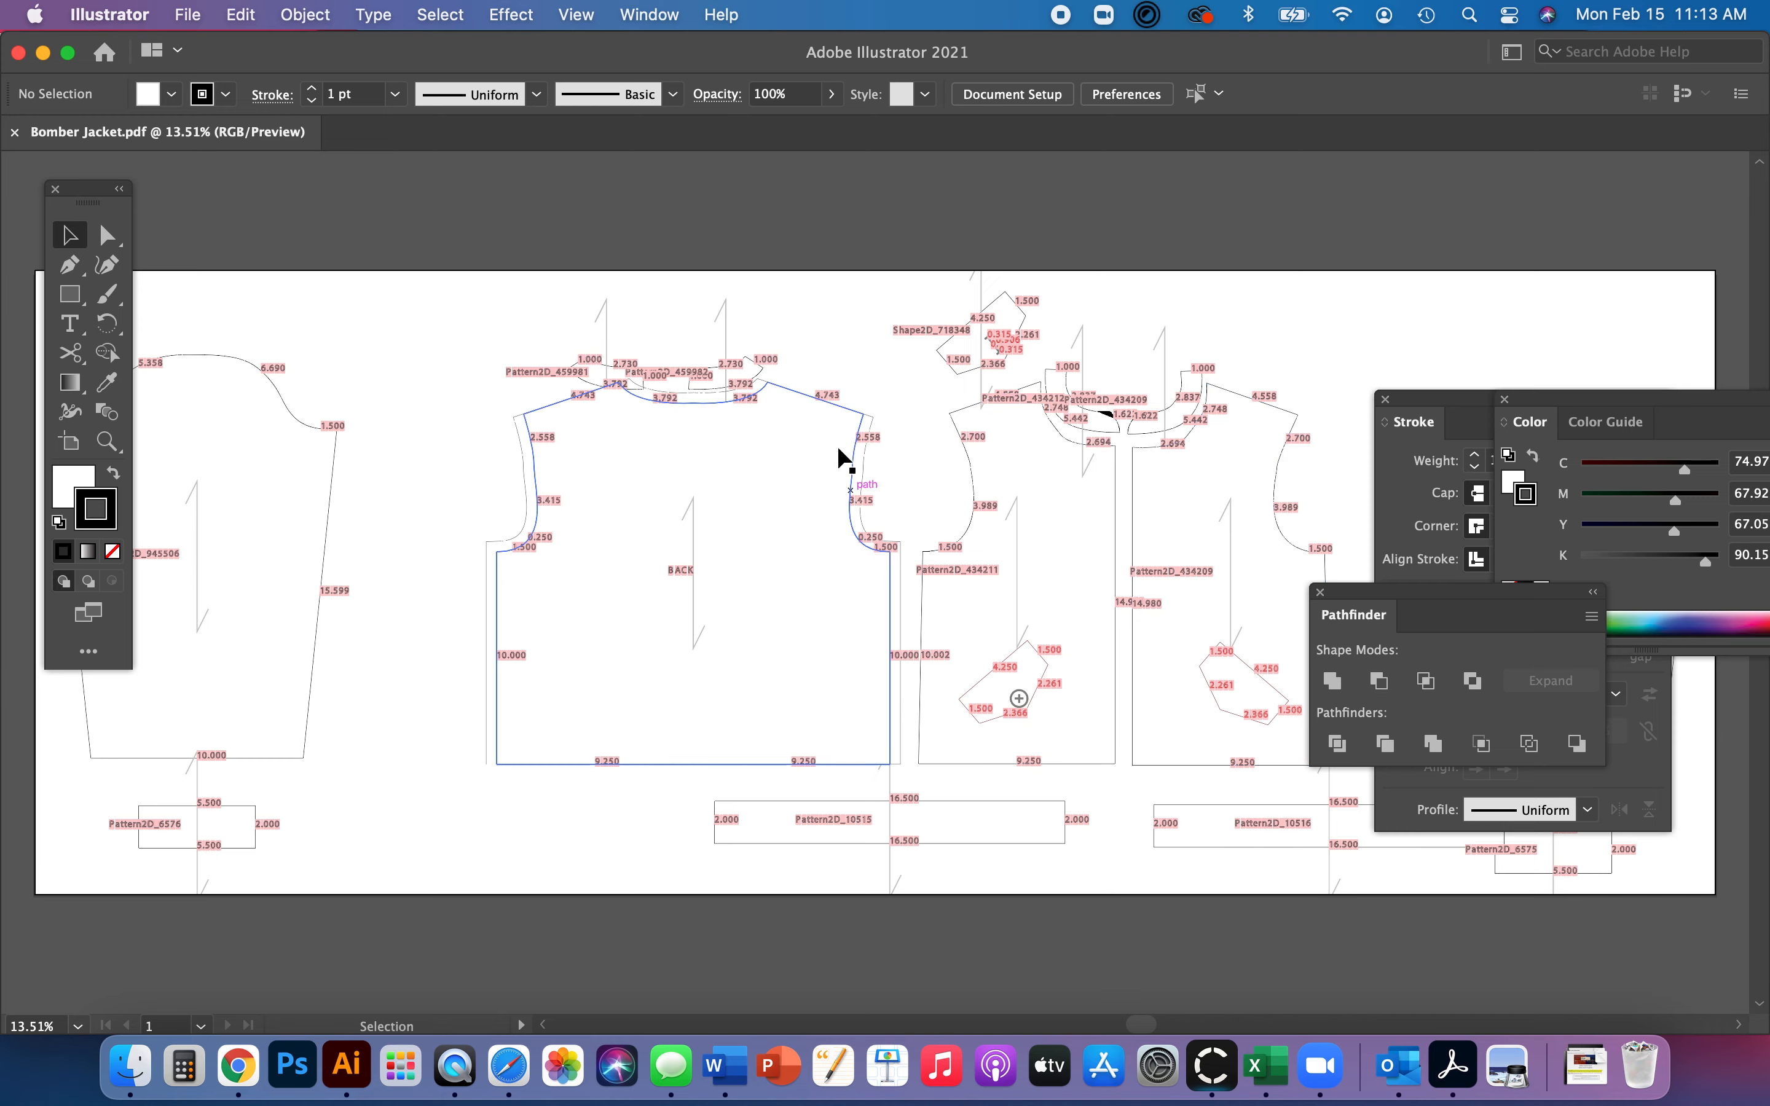
pyautogui.click(577, 15)
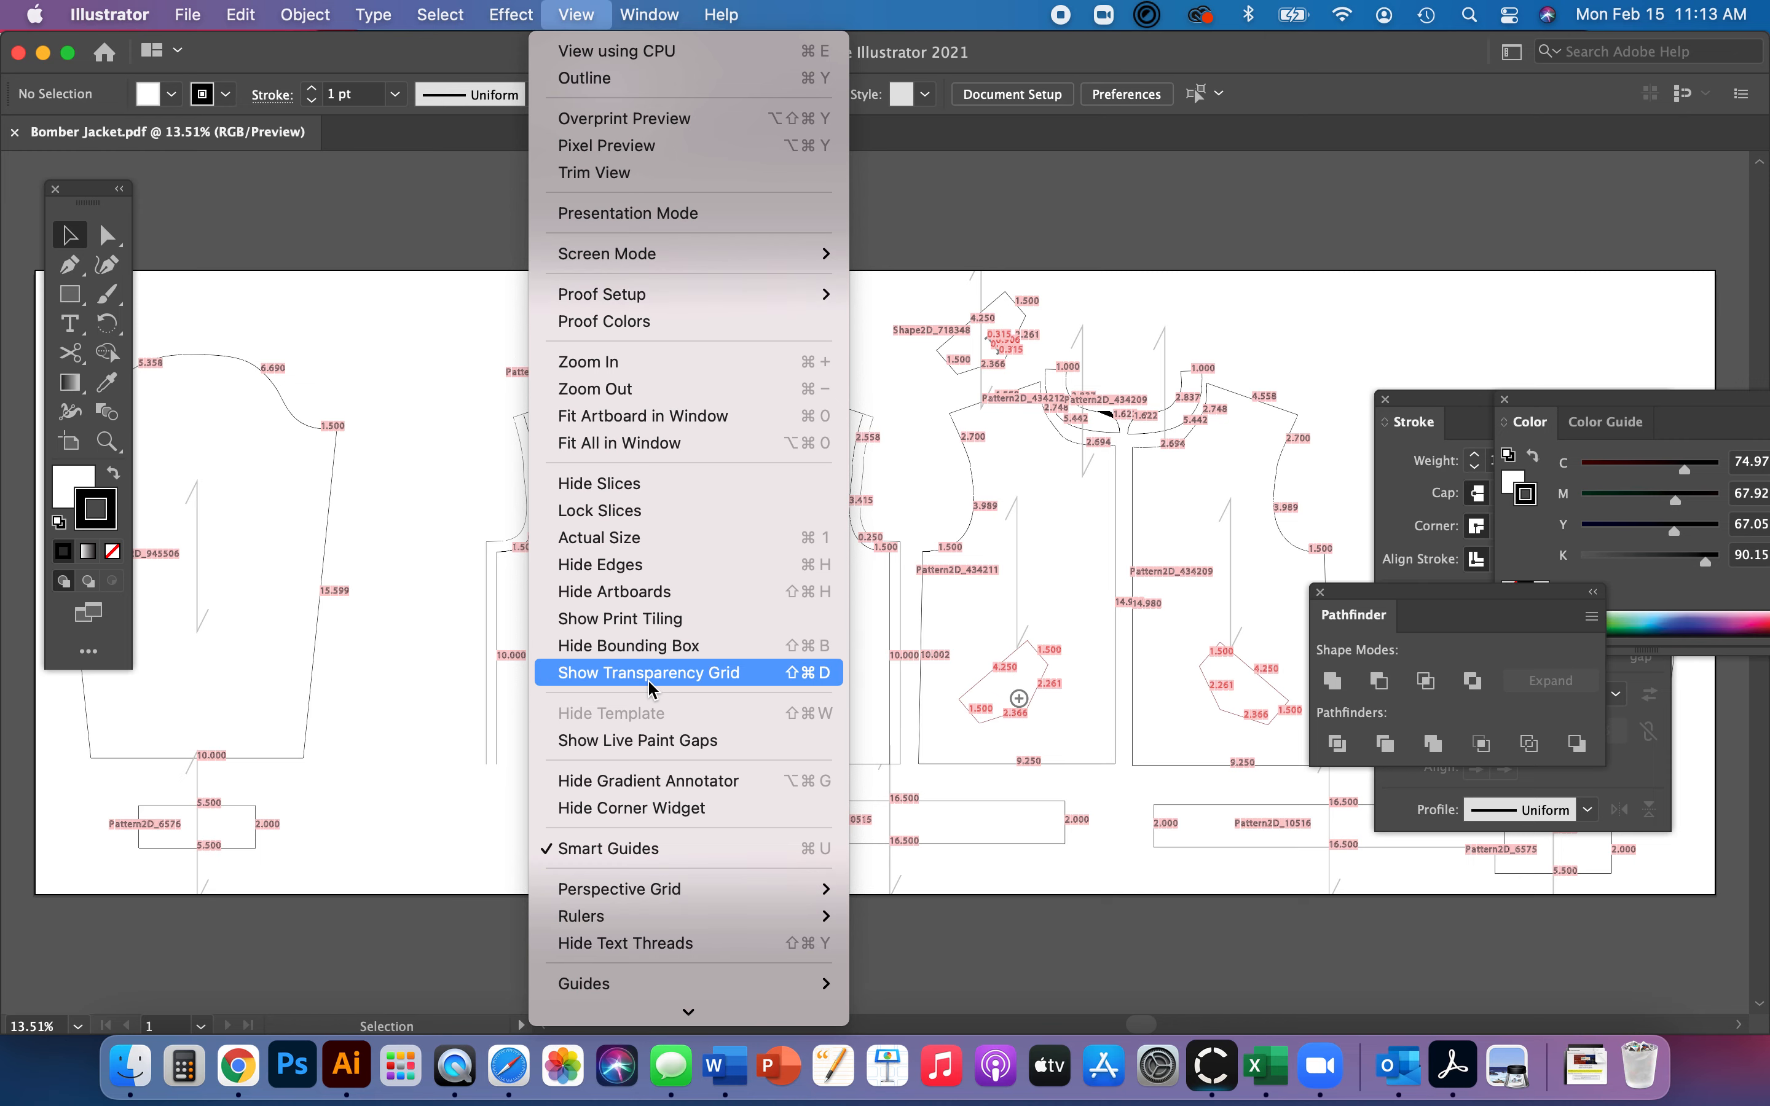
pyautogui.click(635, 621)
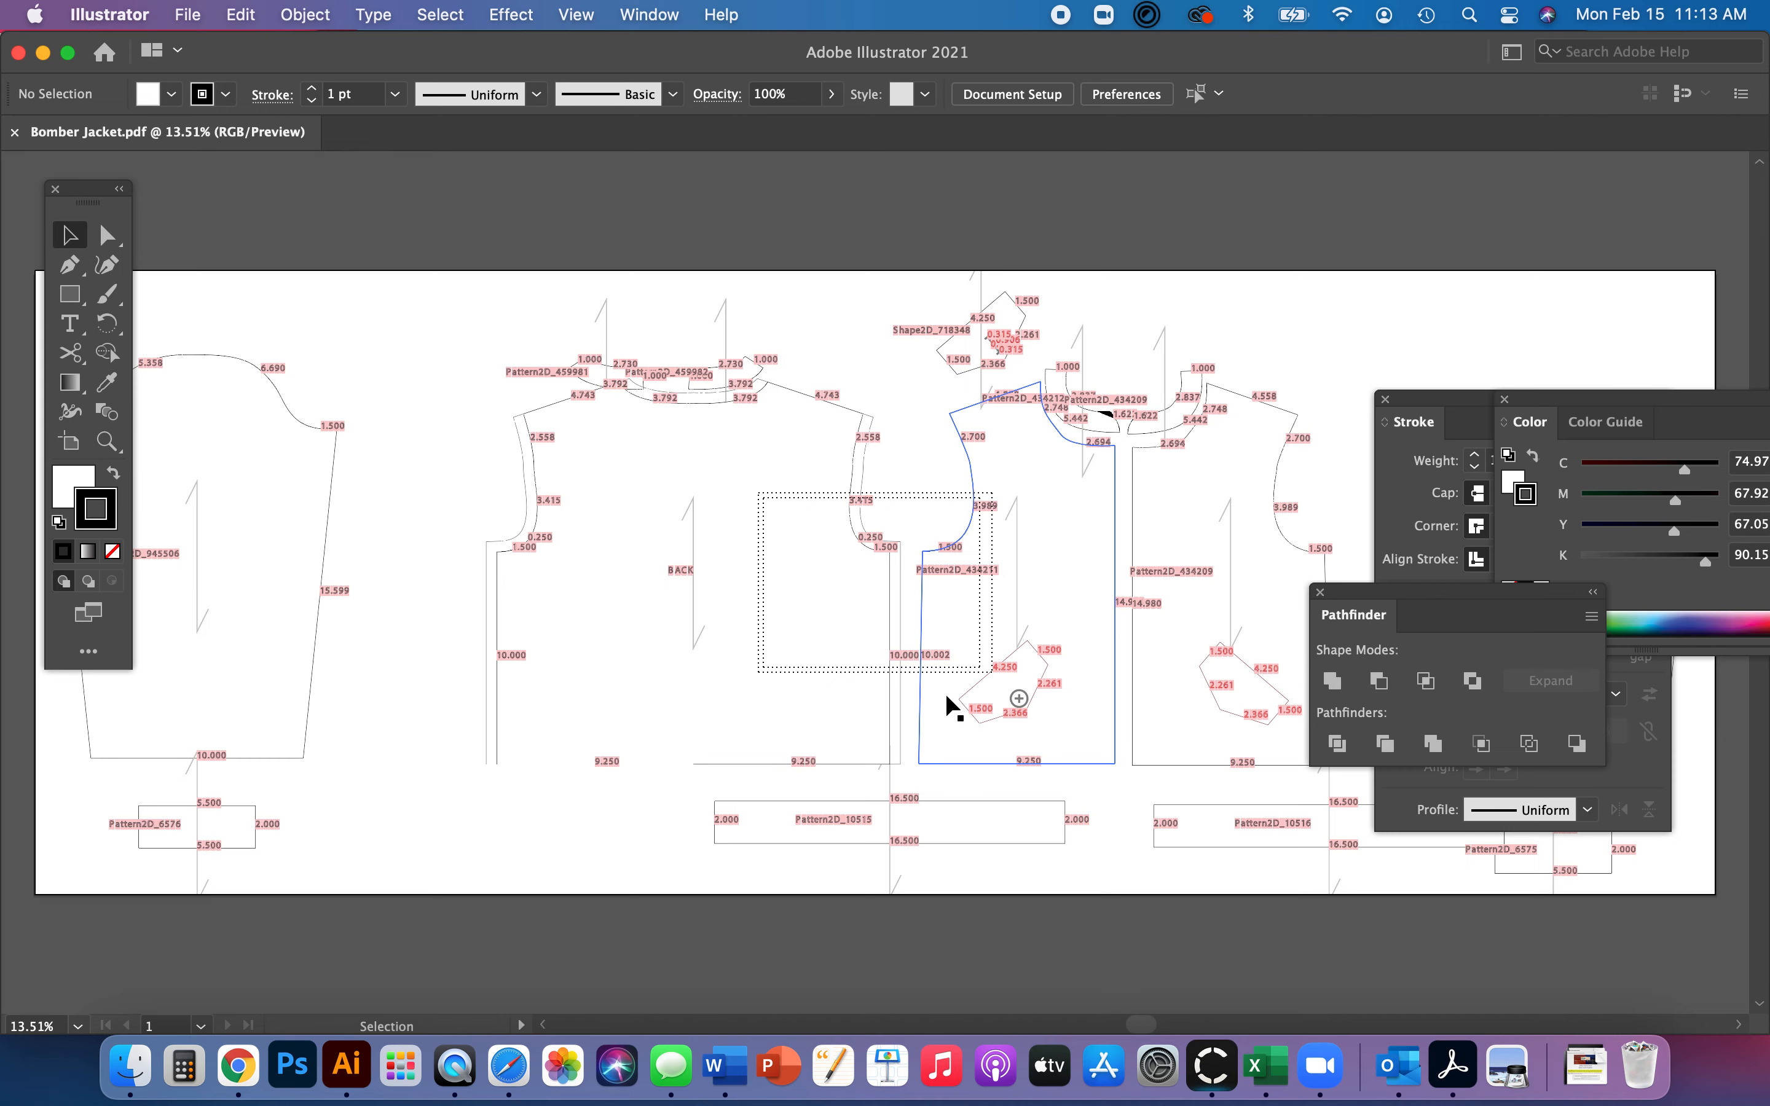
# Set the print setup to US Letter media with Tile Full Pages scaling, and keep the settings without printing.
pyautogui.click(188, 14)
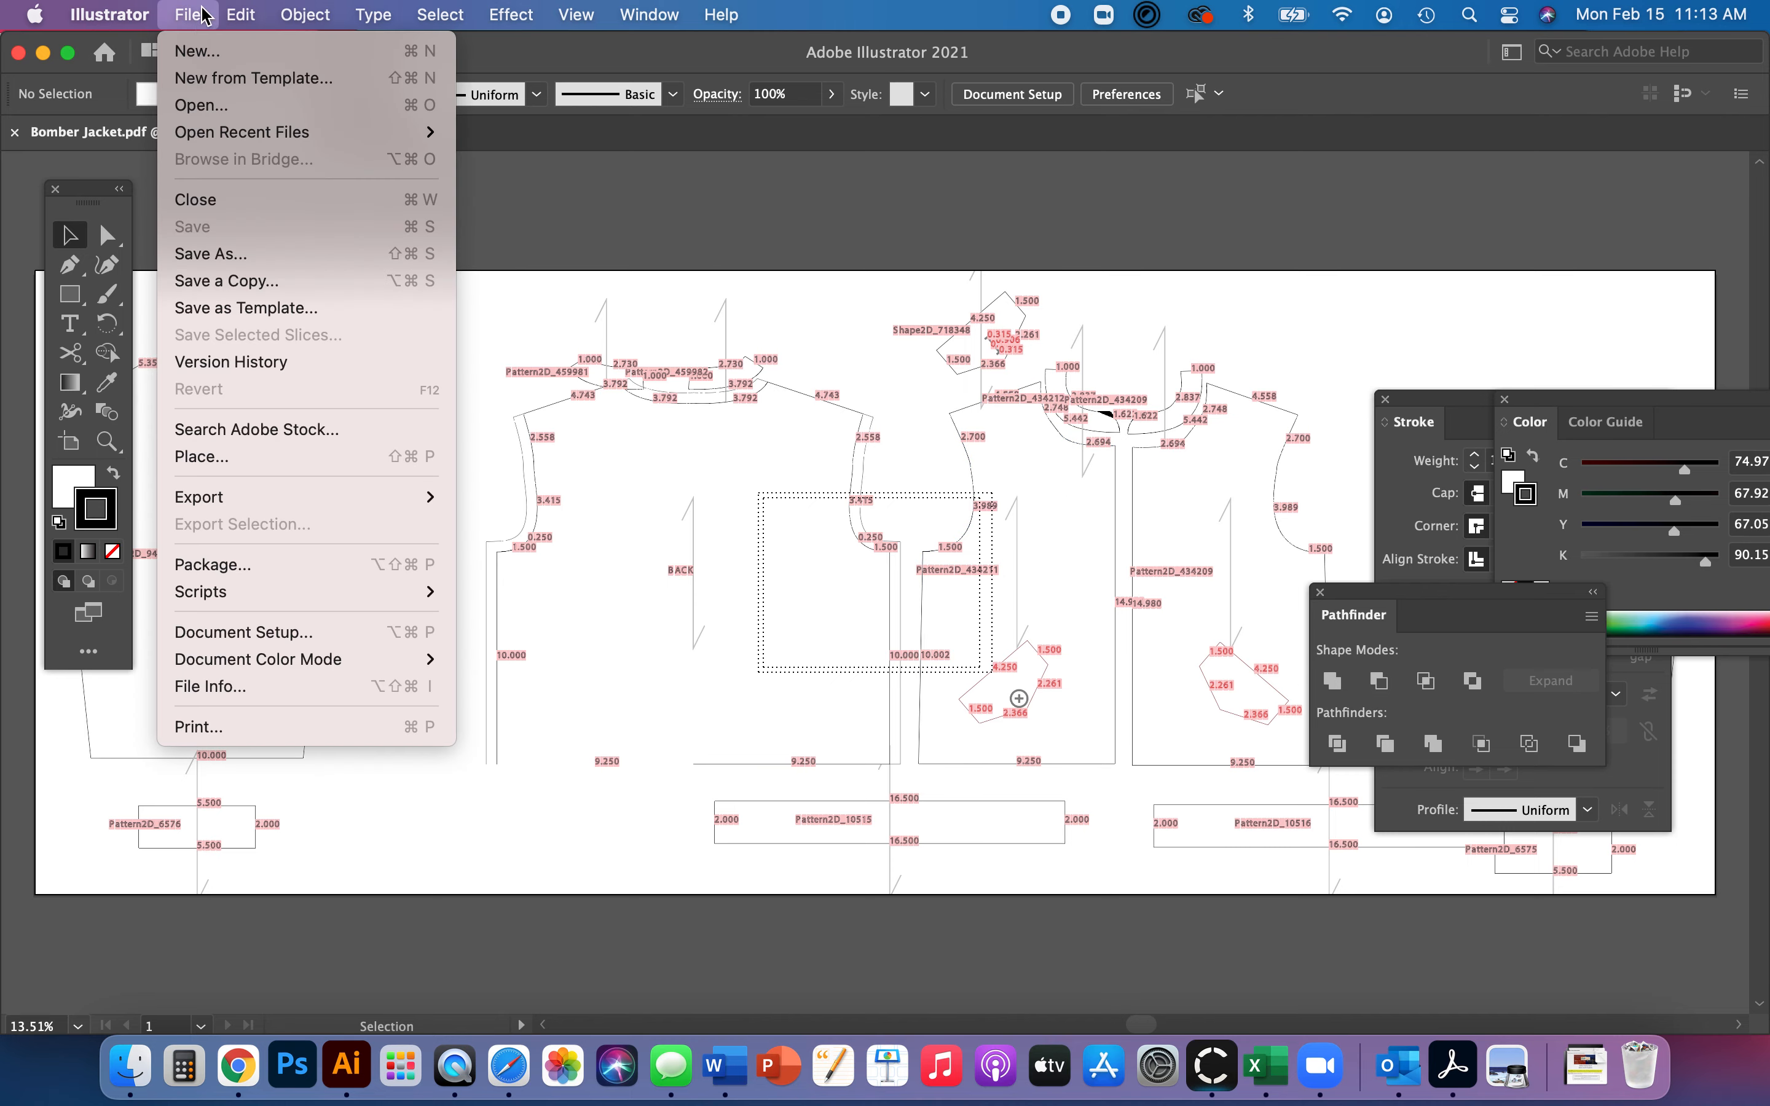
pyautogui.click(278, 728)
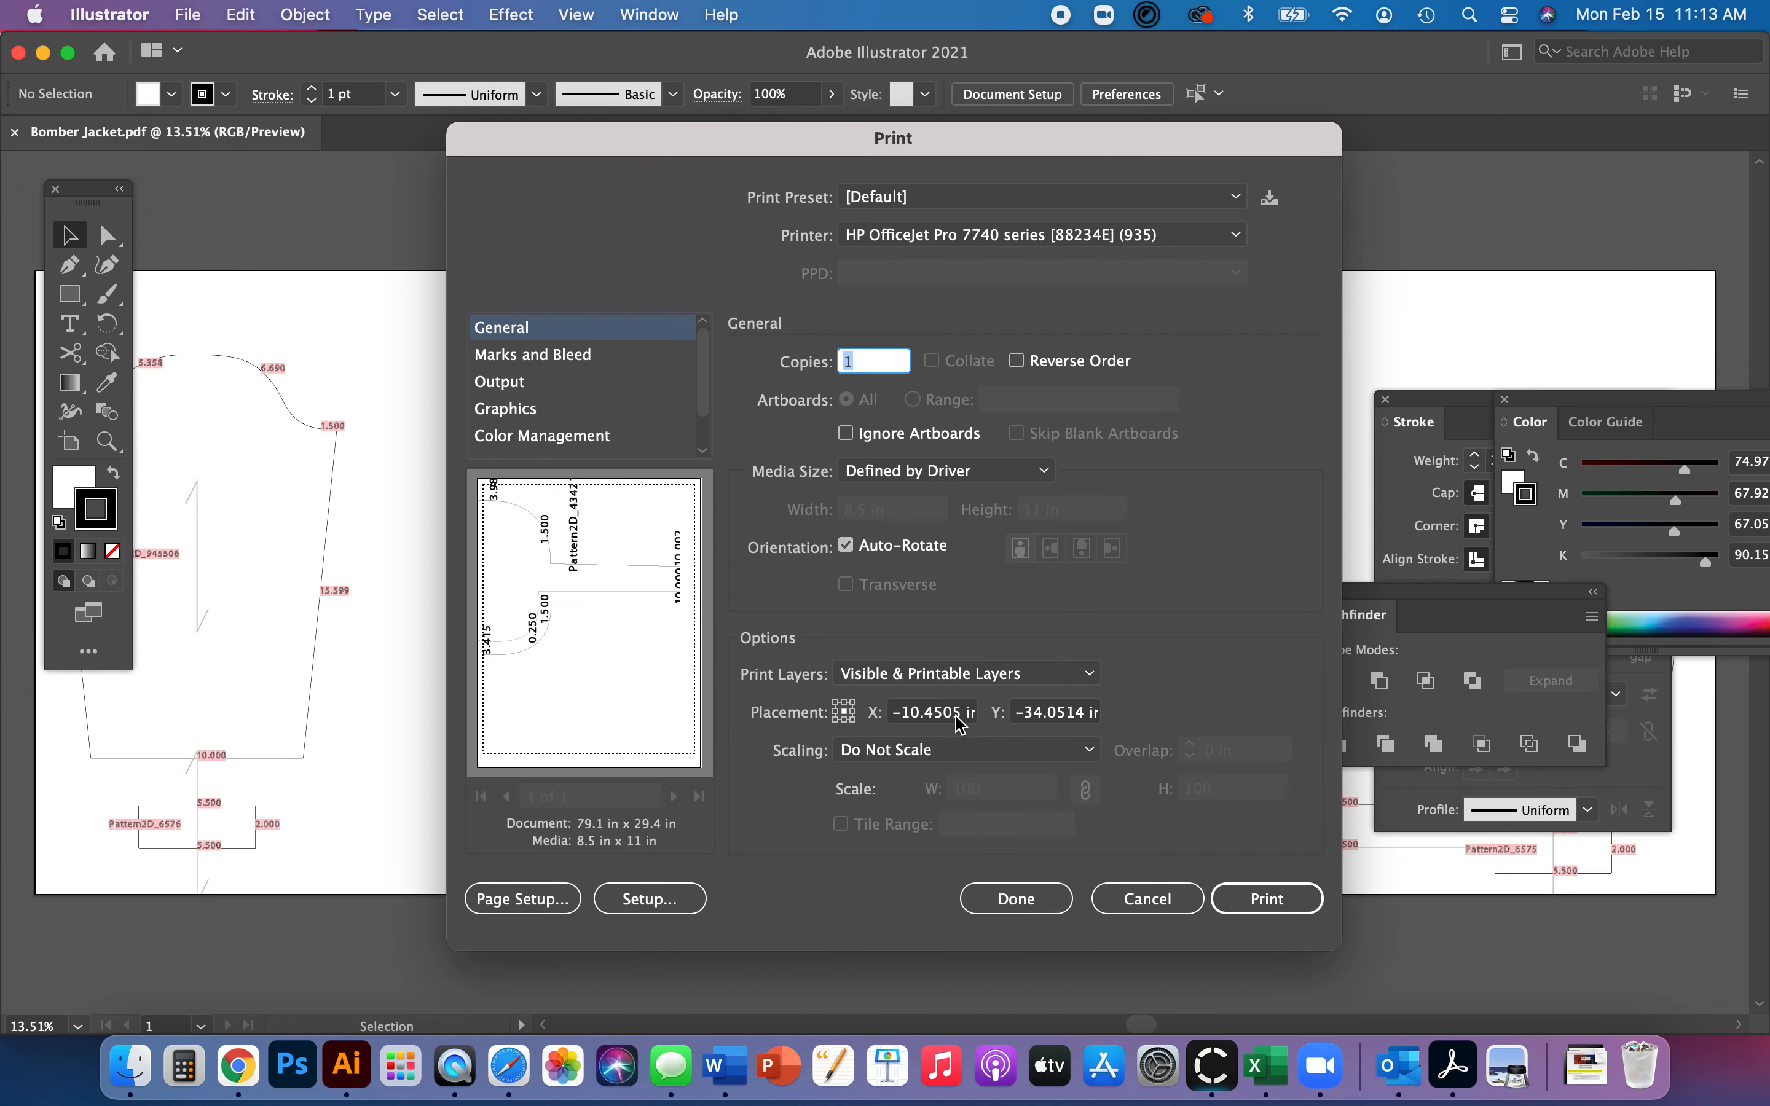
pyautogui.click(892, 472)
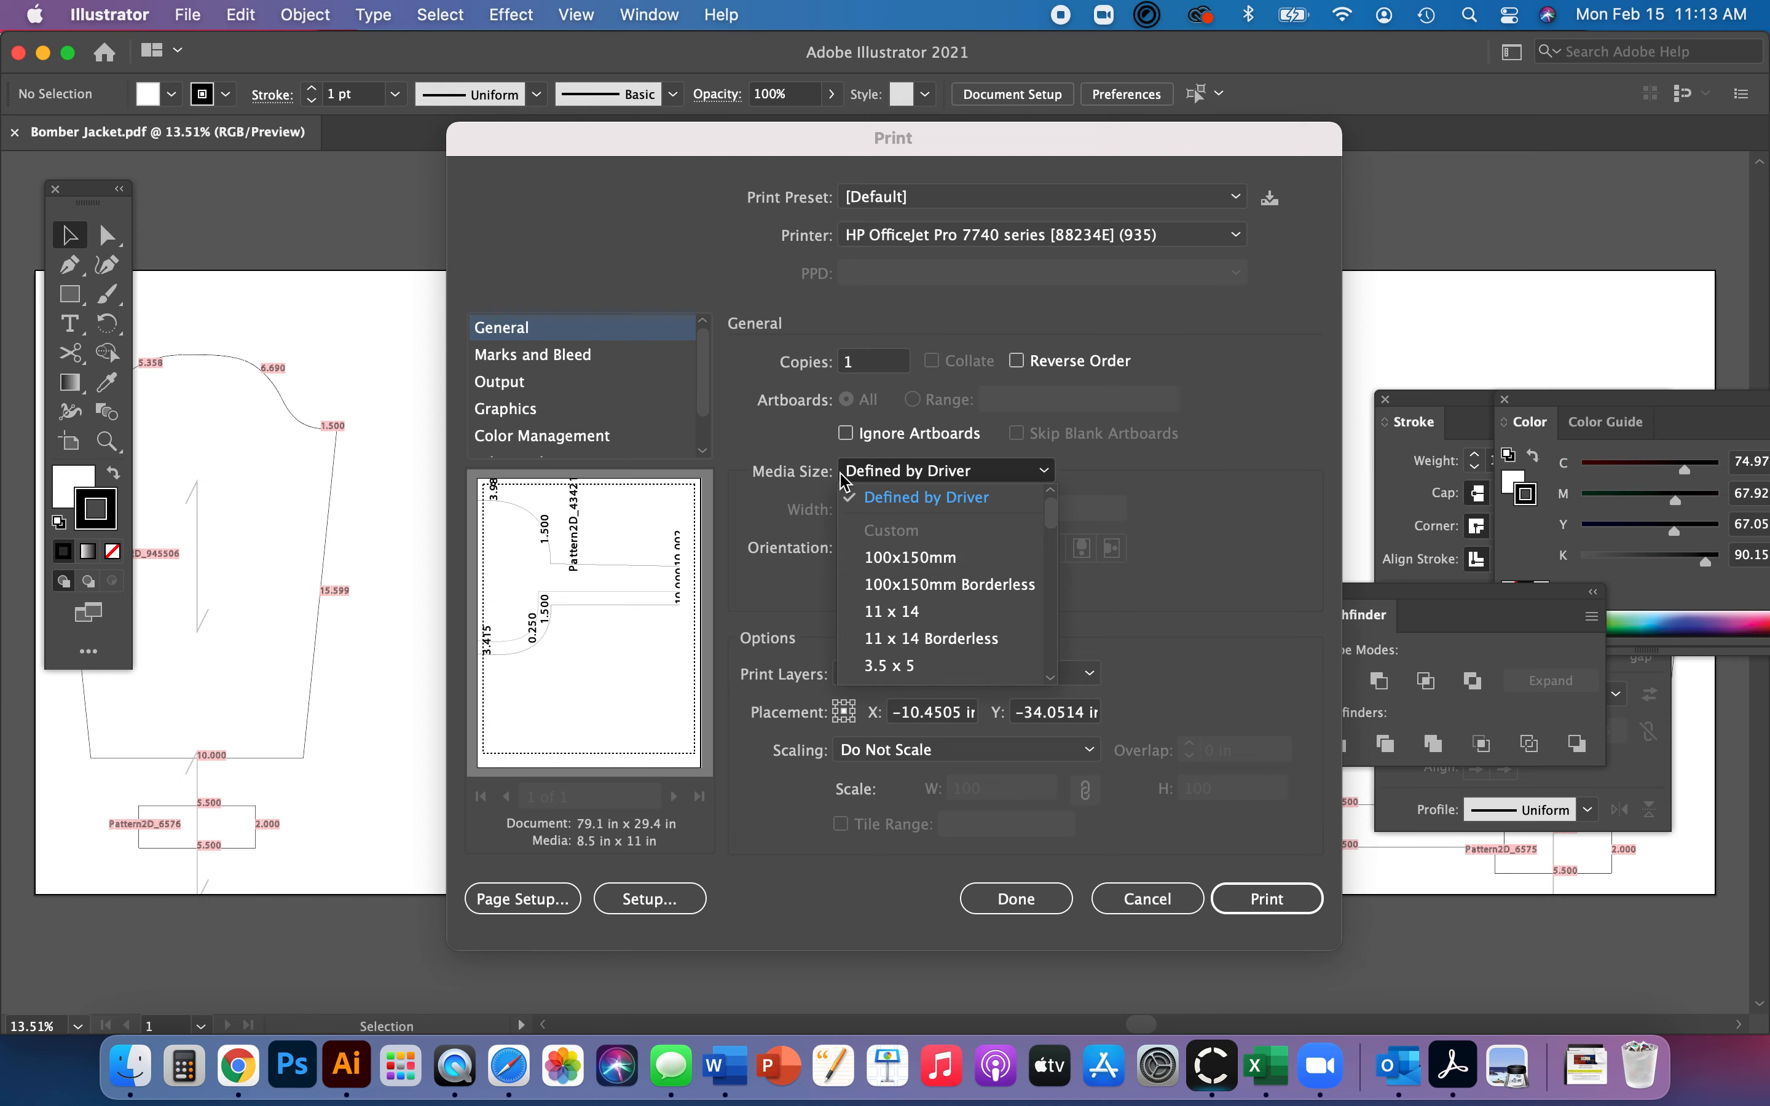
pyautogui.moveTo(1050, 504); pyautogui.dragTo(1062, 651)
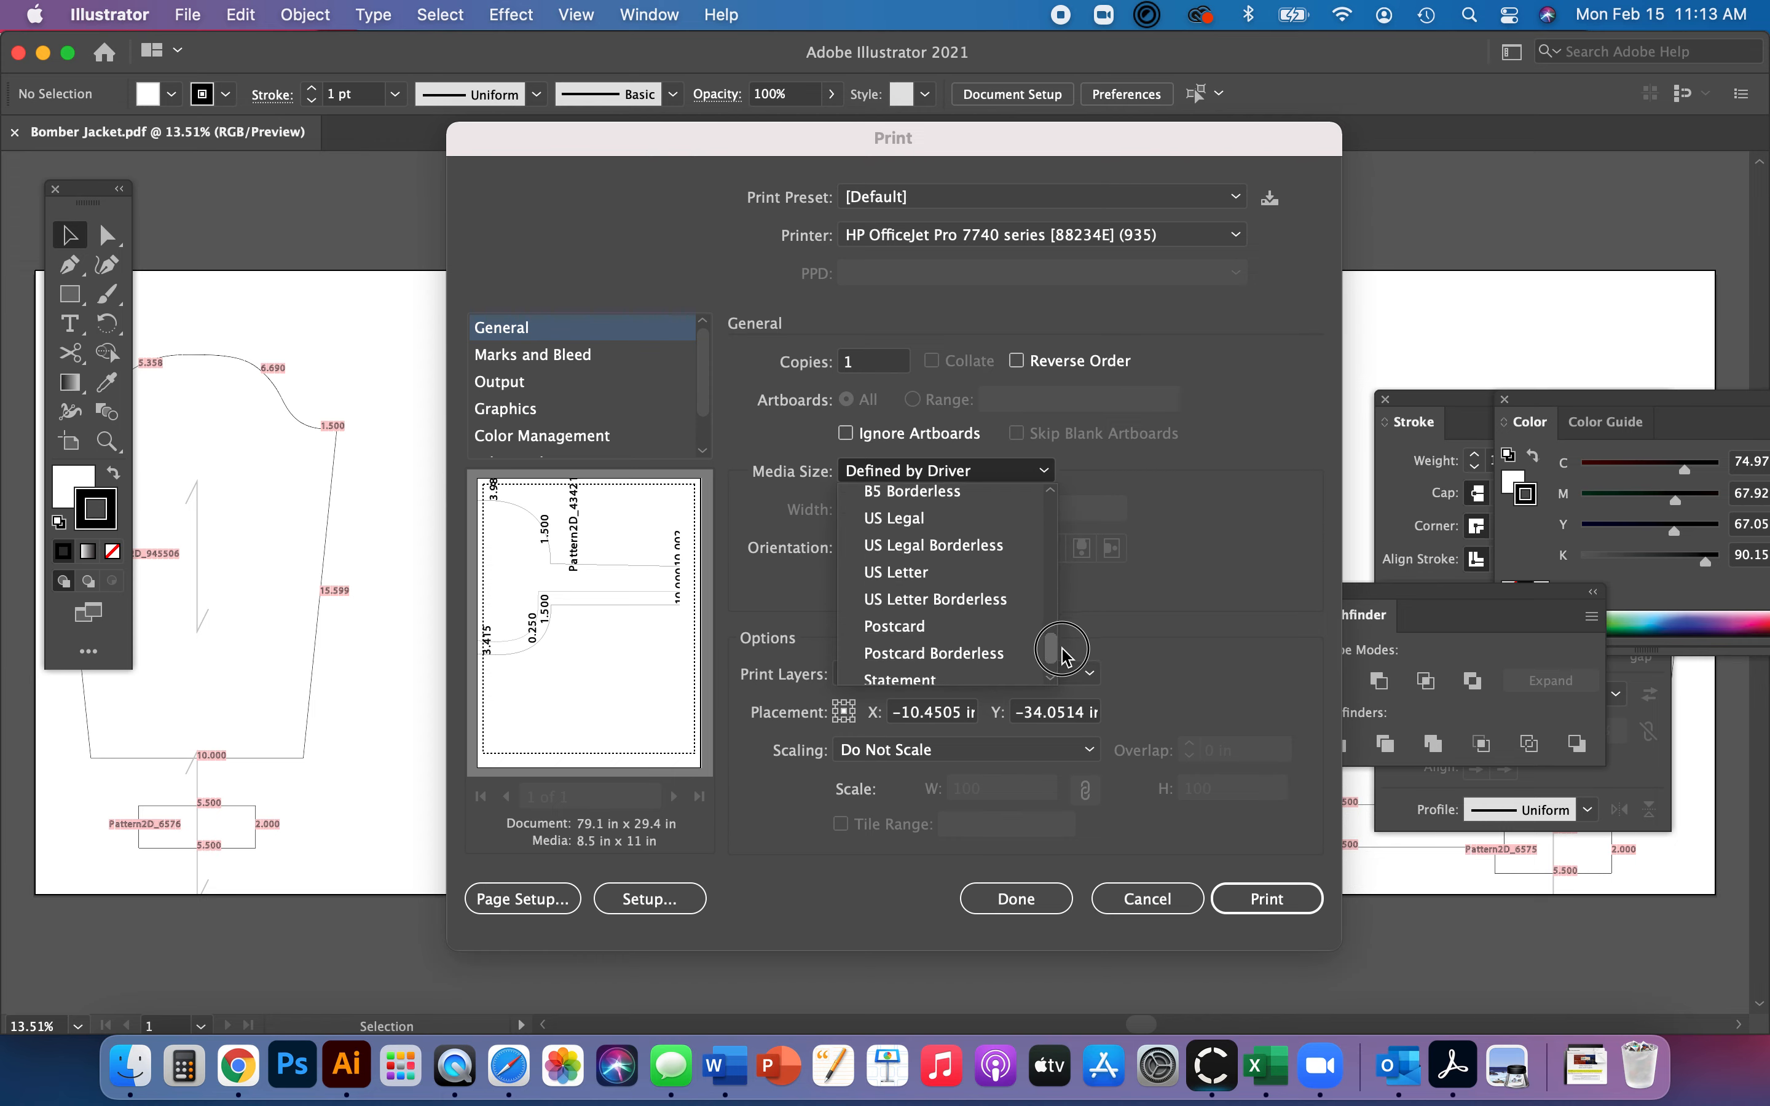
pyautogui.click(924, 580)
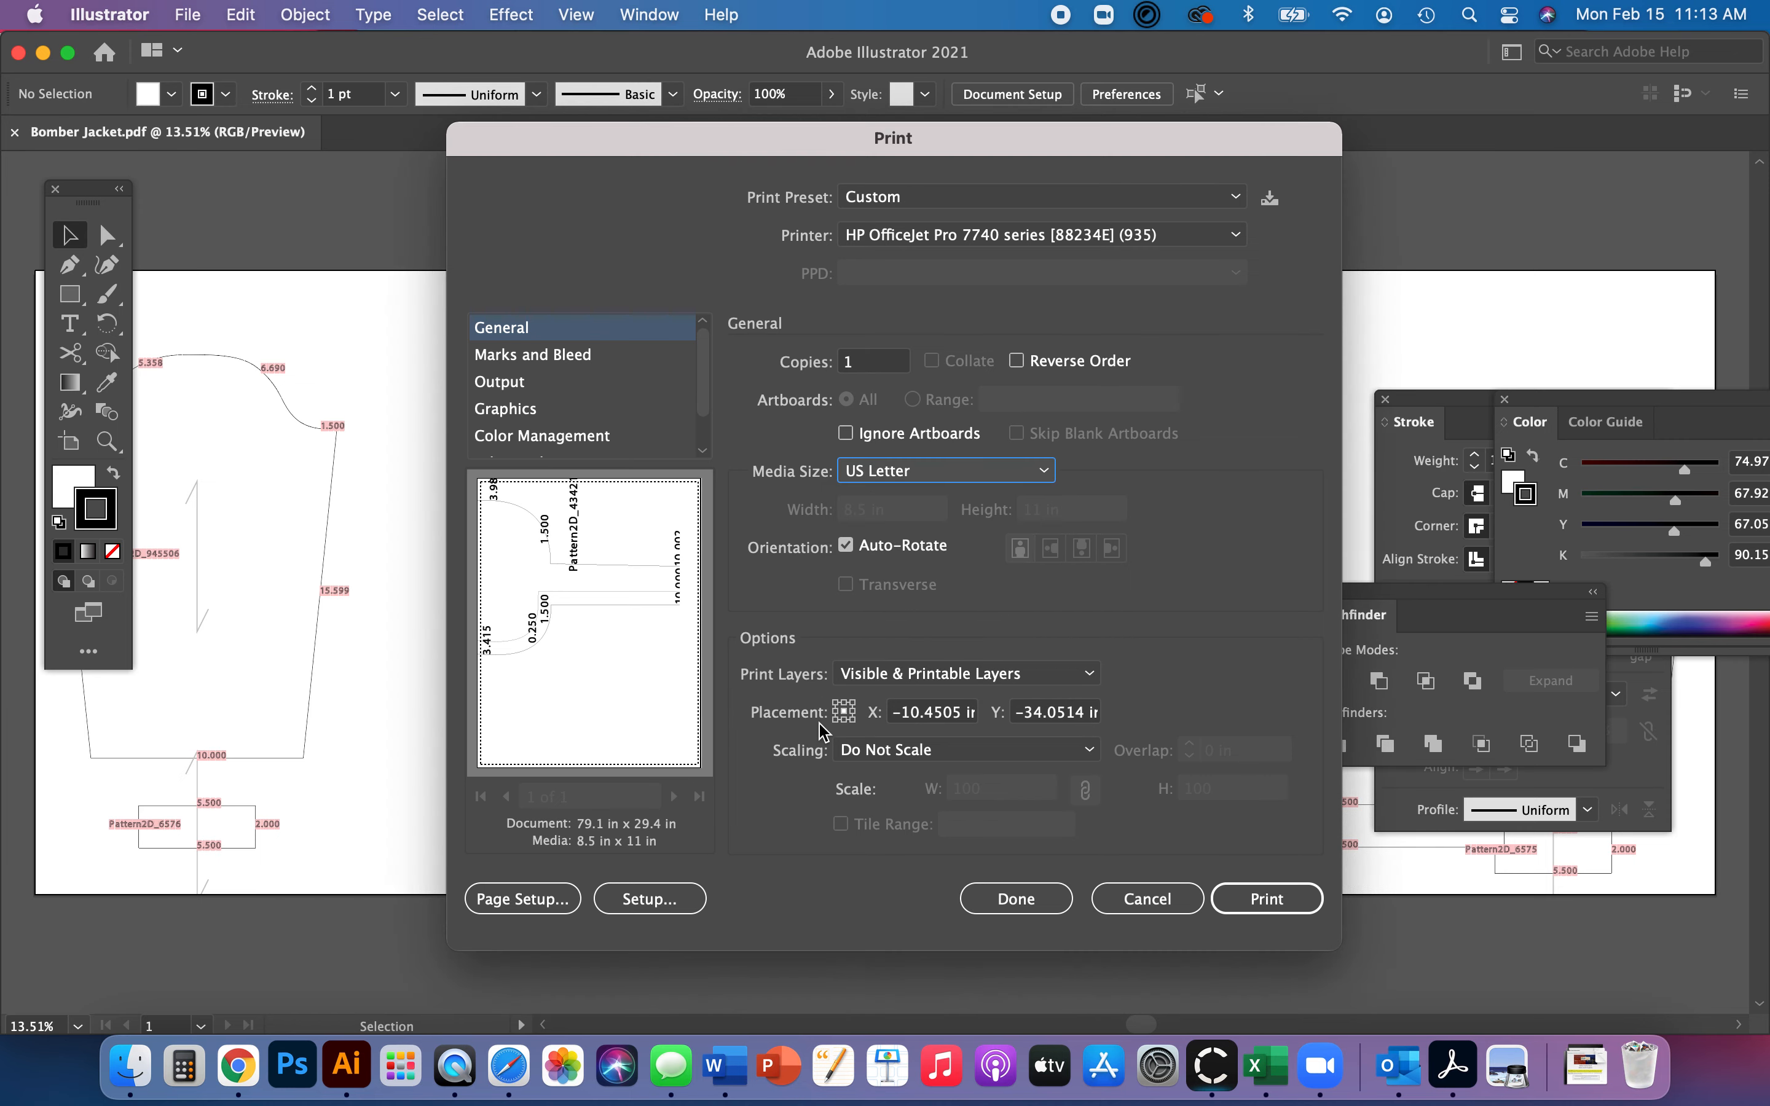
pyautogui.click(858, 761)
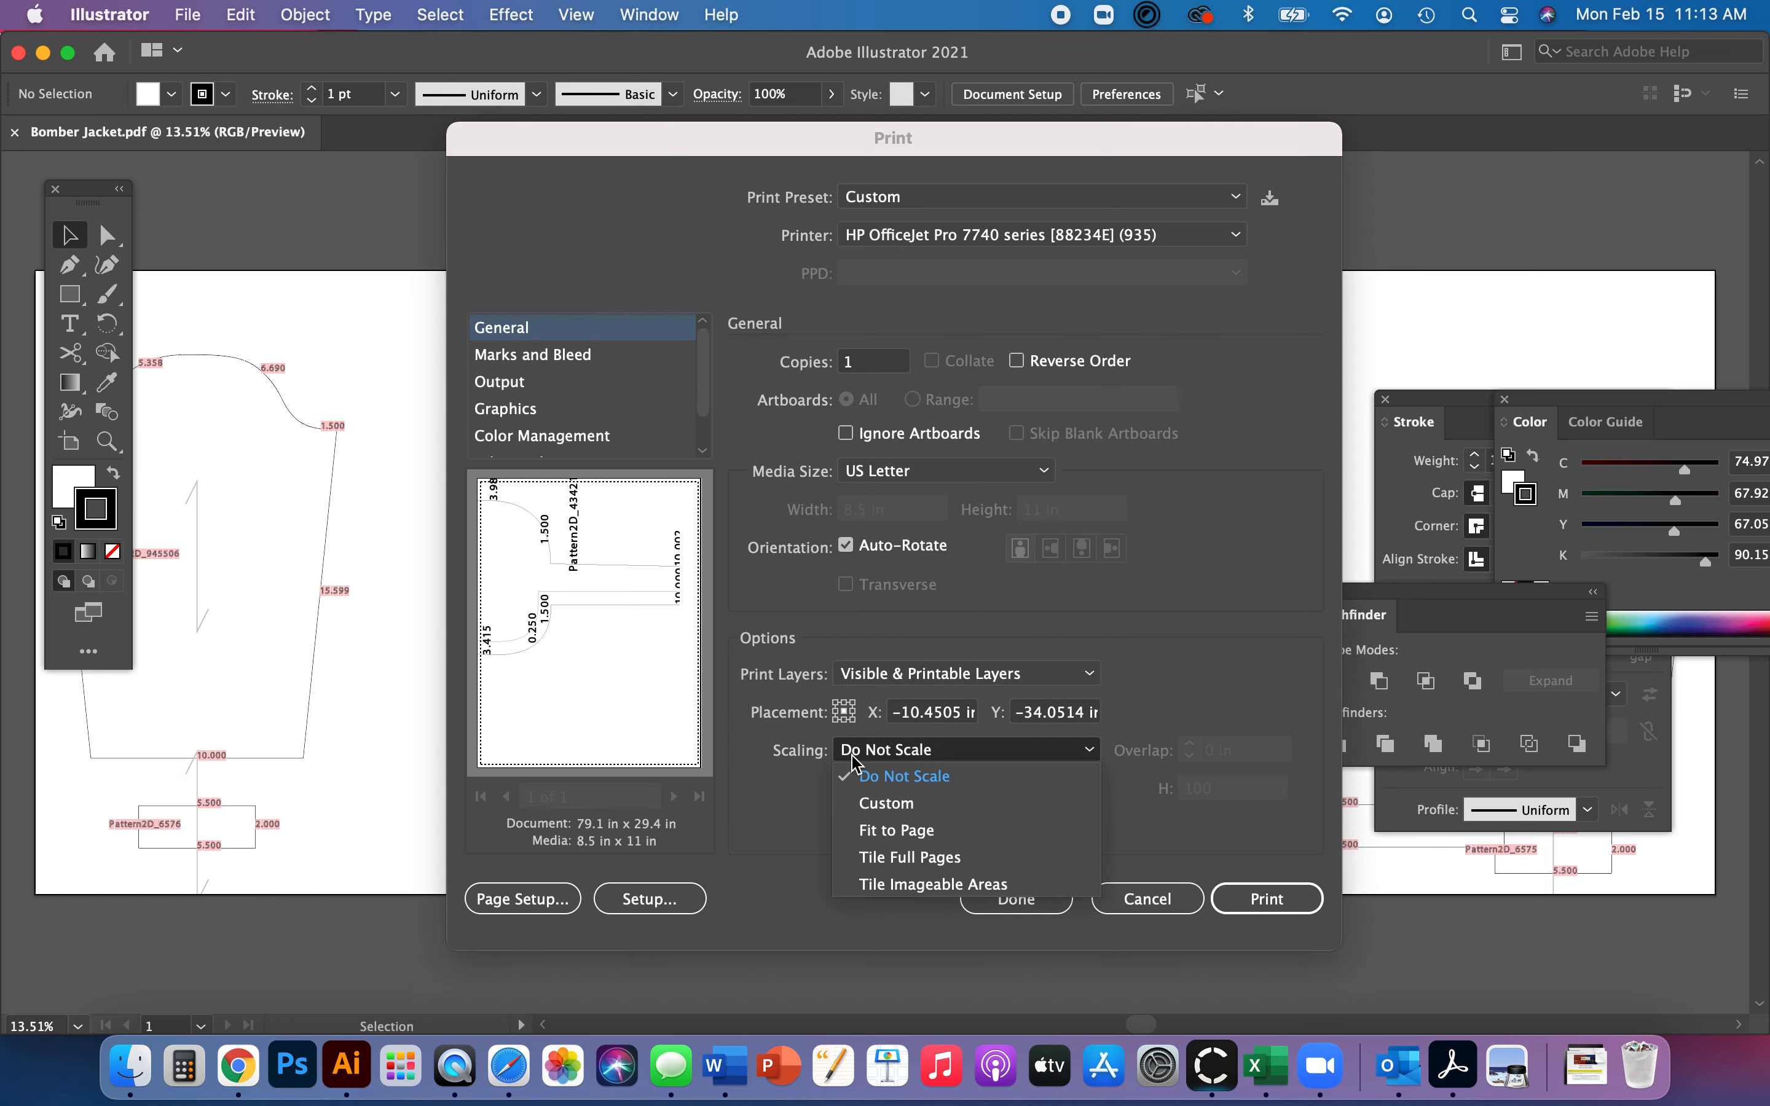
pyautogui.click(910, 857)
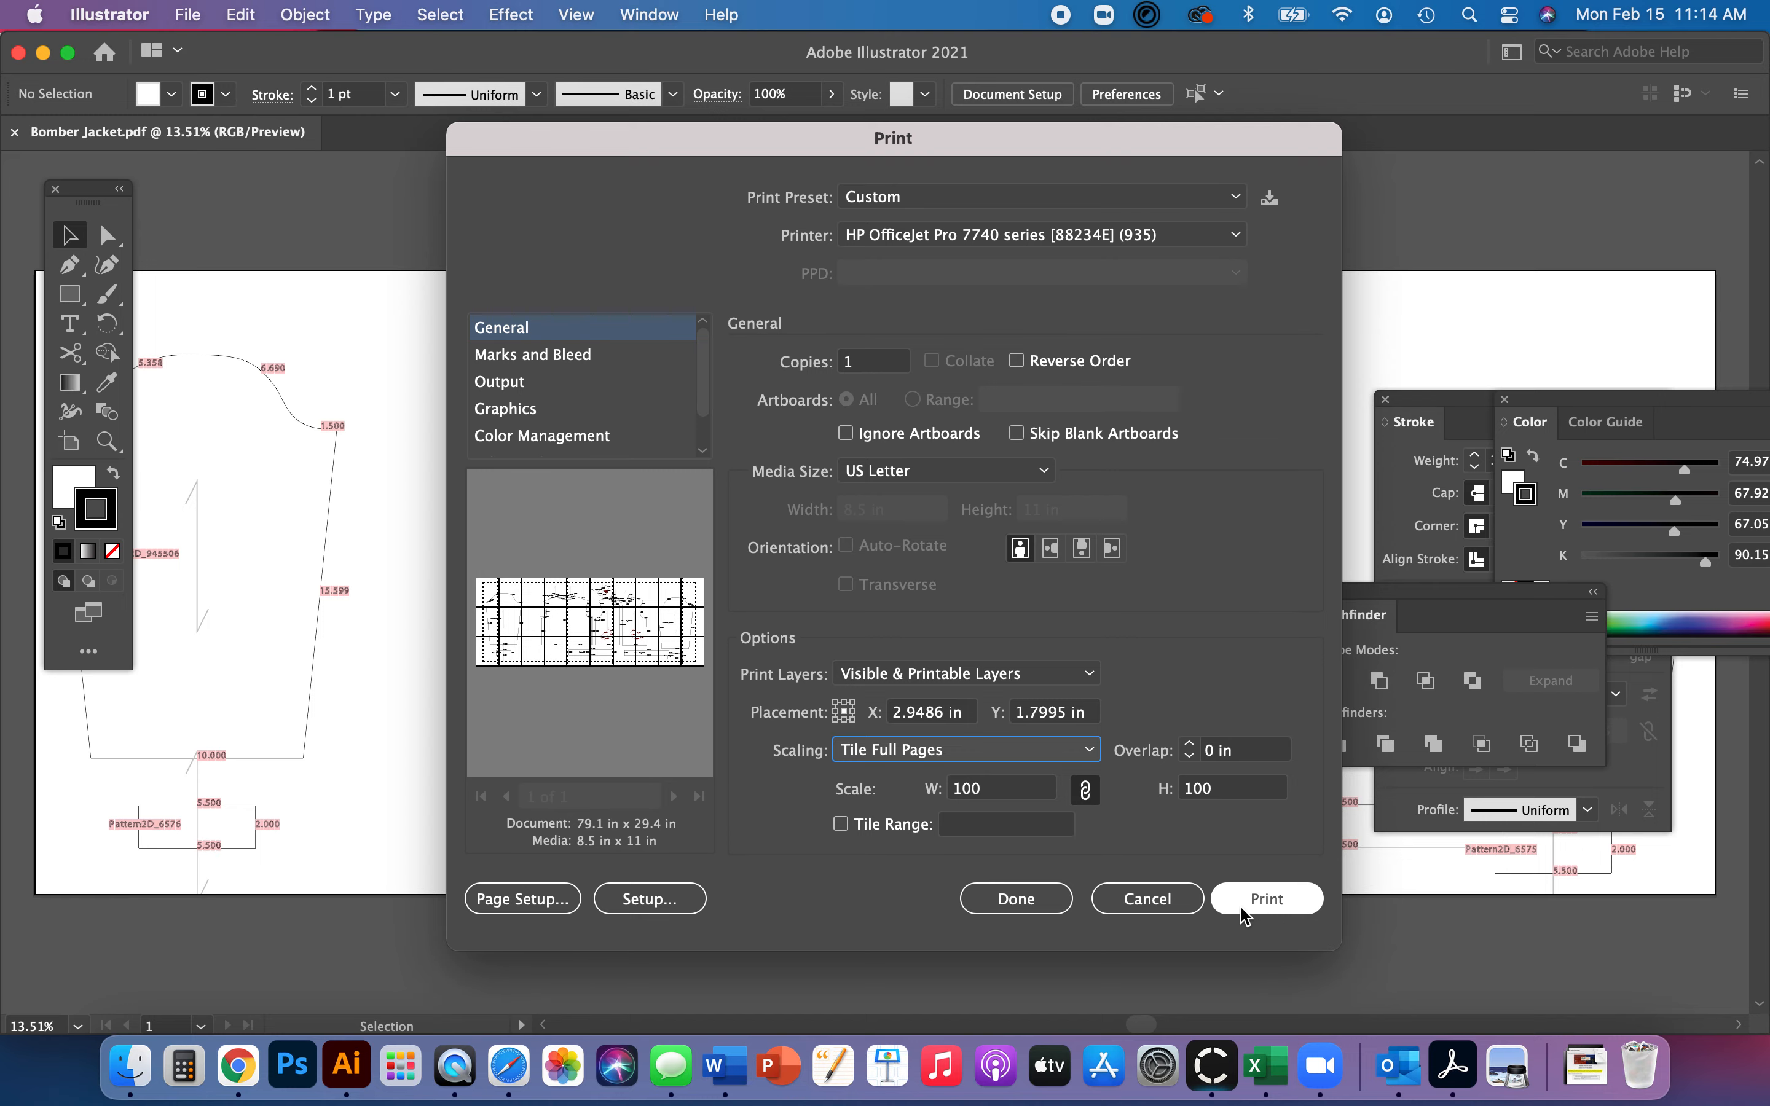
pyautogui.click(1017, 899)
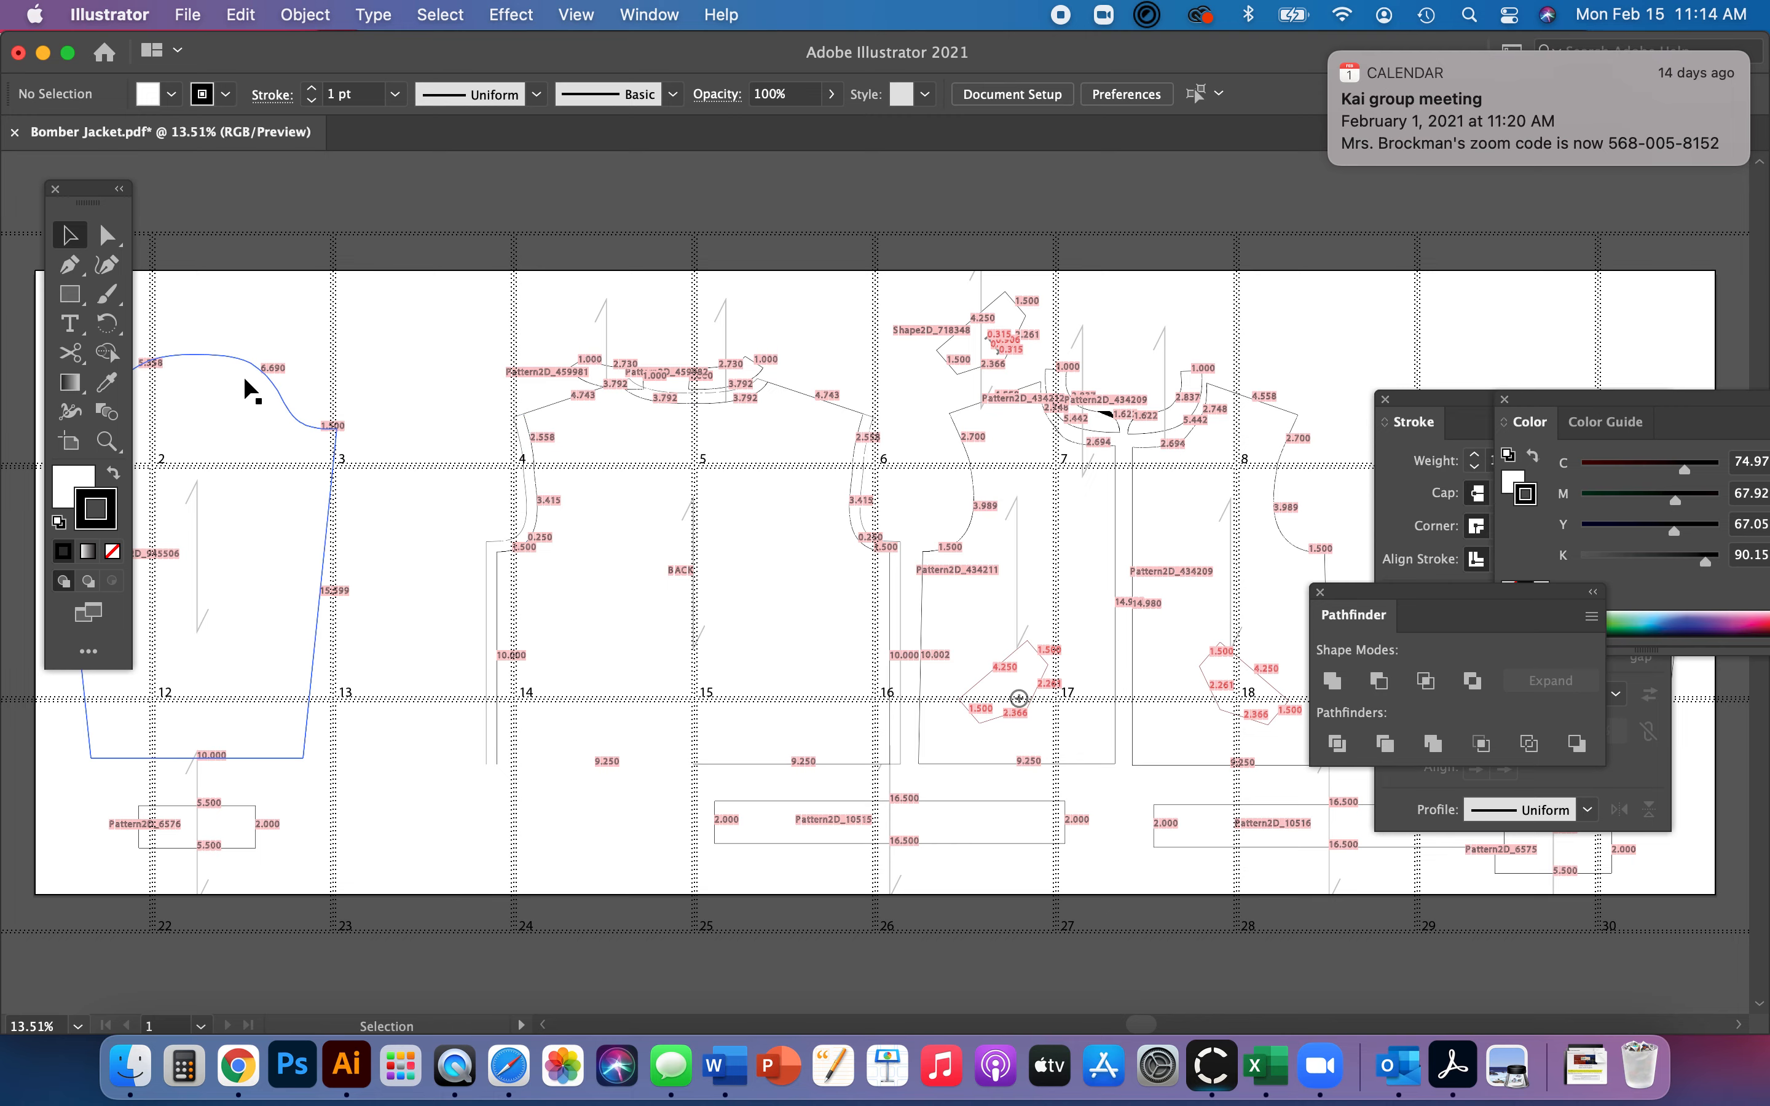
pyautogui.moveTo(271, 384); pyautogui.dragTo(472, 424)
pyautogui.press('super+z')
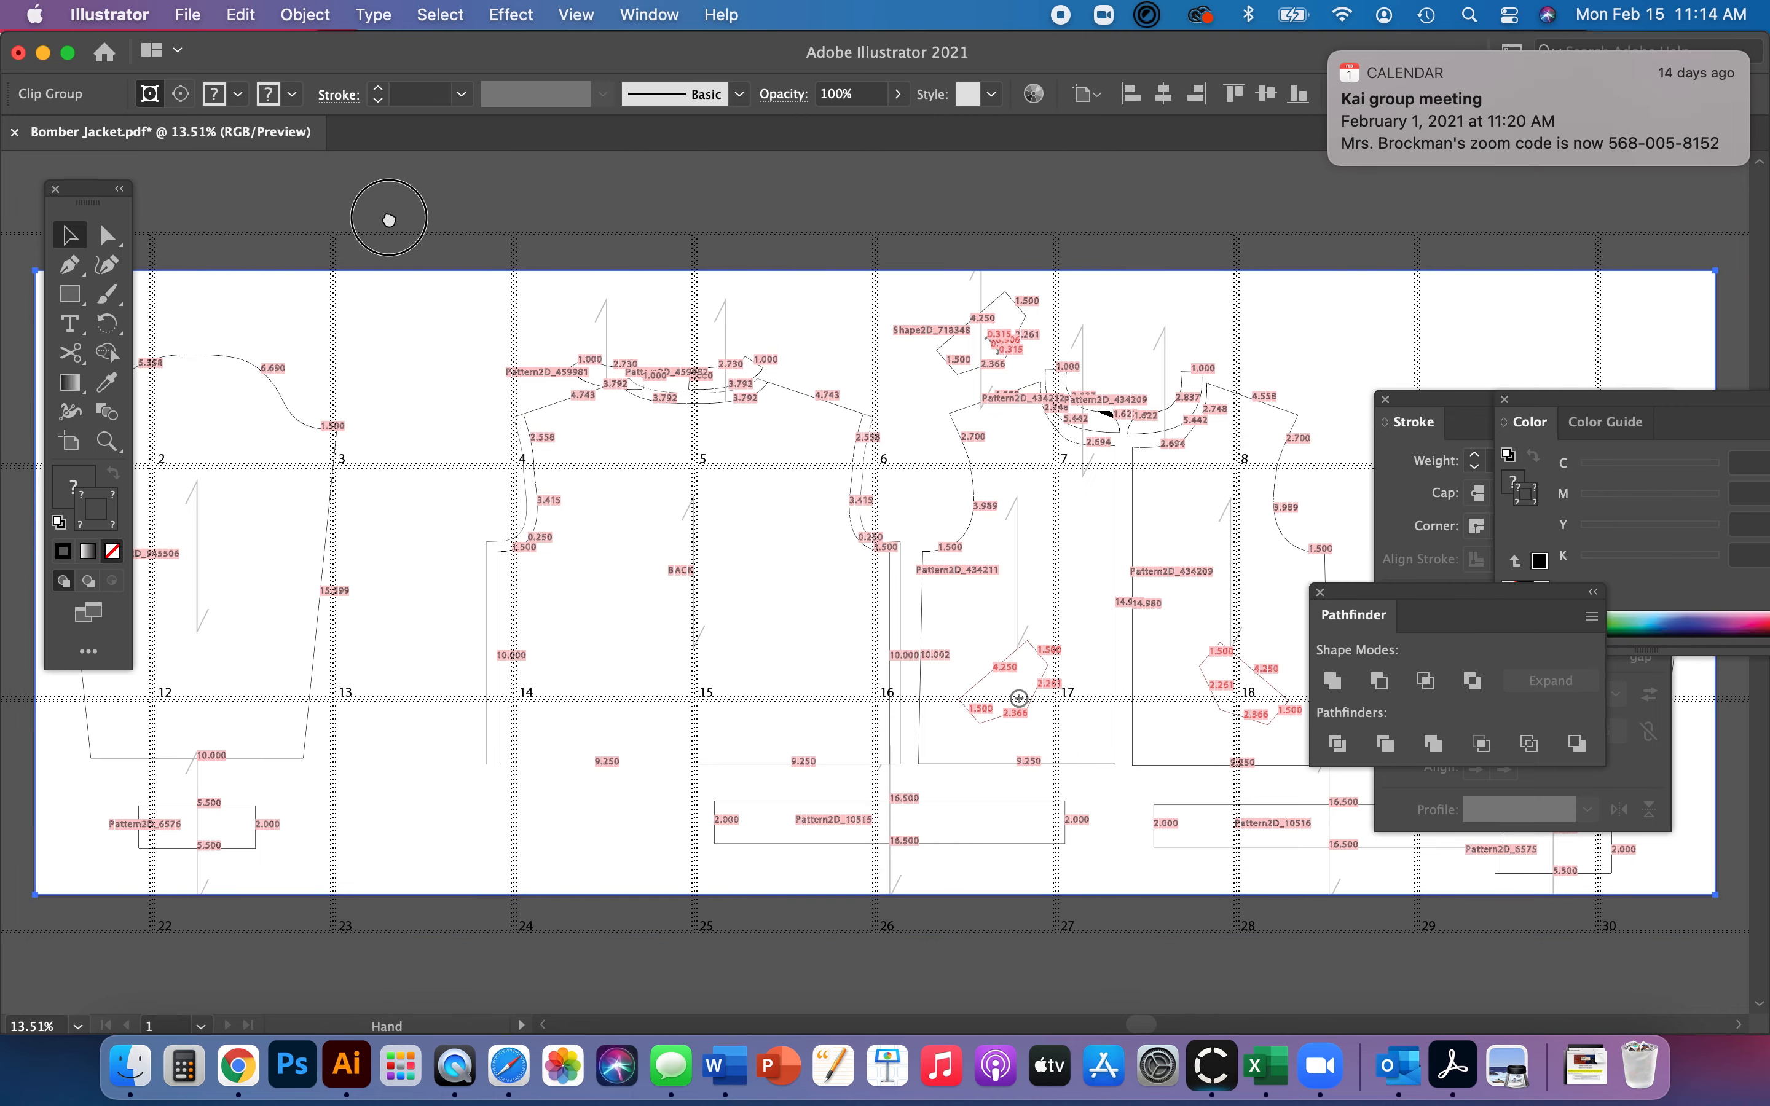
pyautogui.hscroll(-5, 703, 212)
pyautogui.scroll(-8, 465, 443)
pyautogui.scroll(-5, 467, 441)
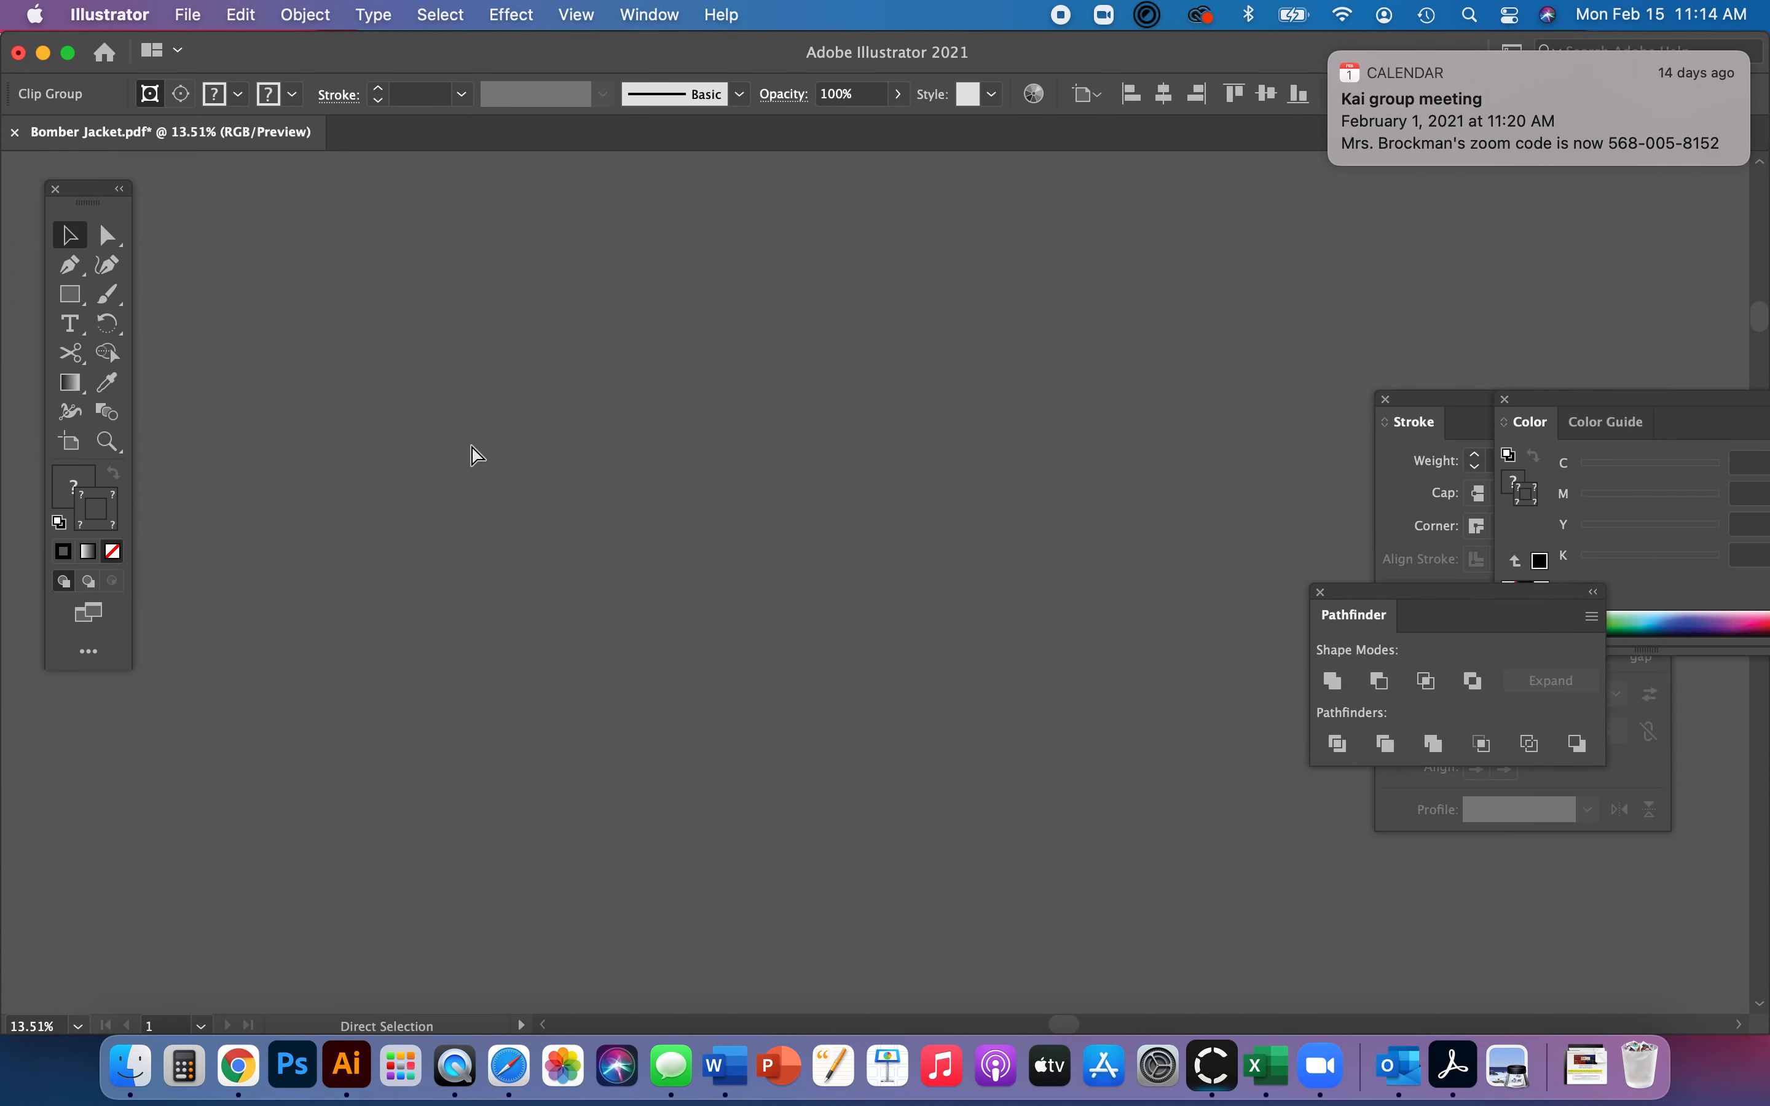
pyautogui.scroll(8, 474, 459)
# Draw a small looped alignment mark with the Pencil across the page 1 and 2 tile boundary, on the sleeve cap curve.
pyautogui.moveTo(338, 181); pyautogui.dragTo(709, 300)
pyautogui.press('z')
pyautogui.moveTo(459, 484); pyautogui.dragTo(798, 703)
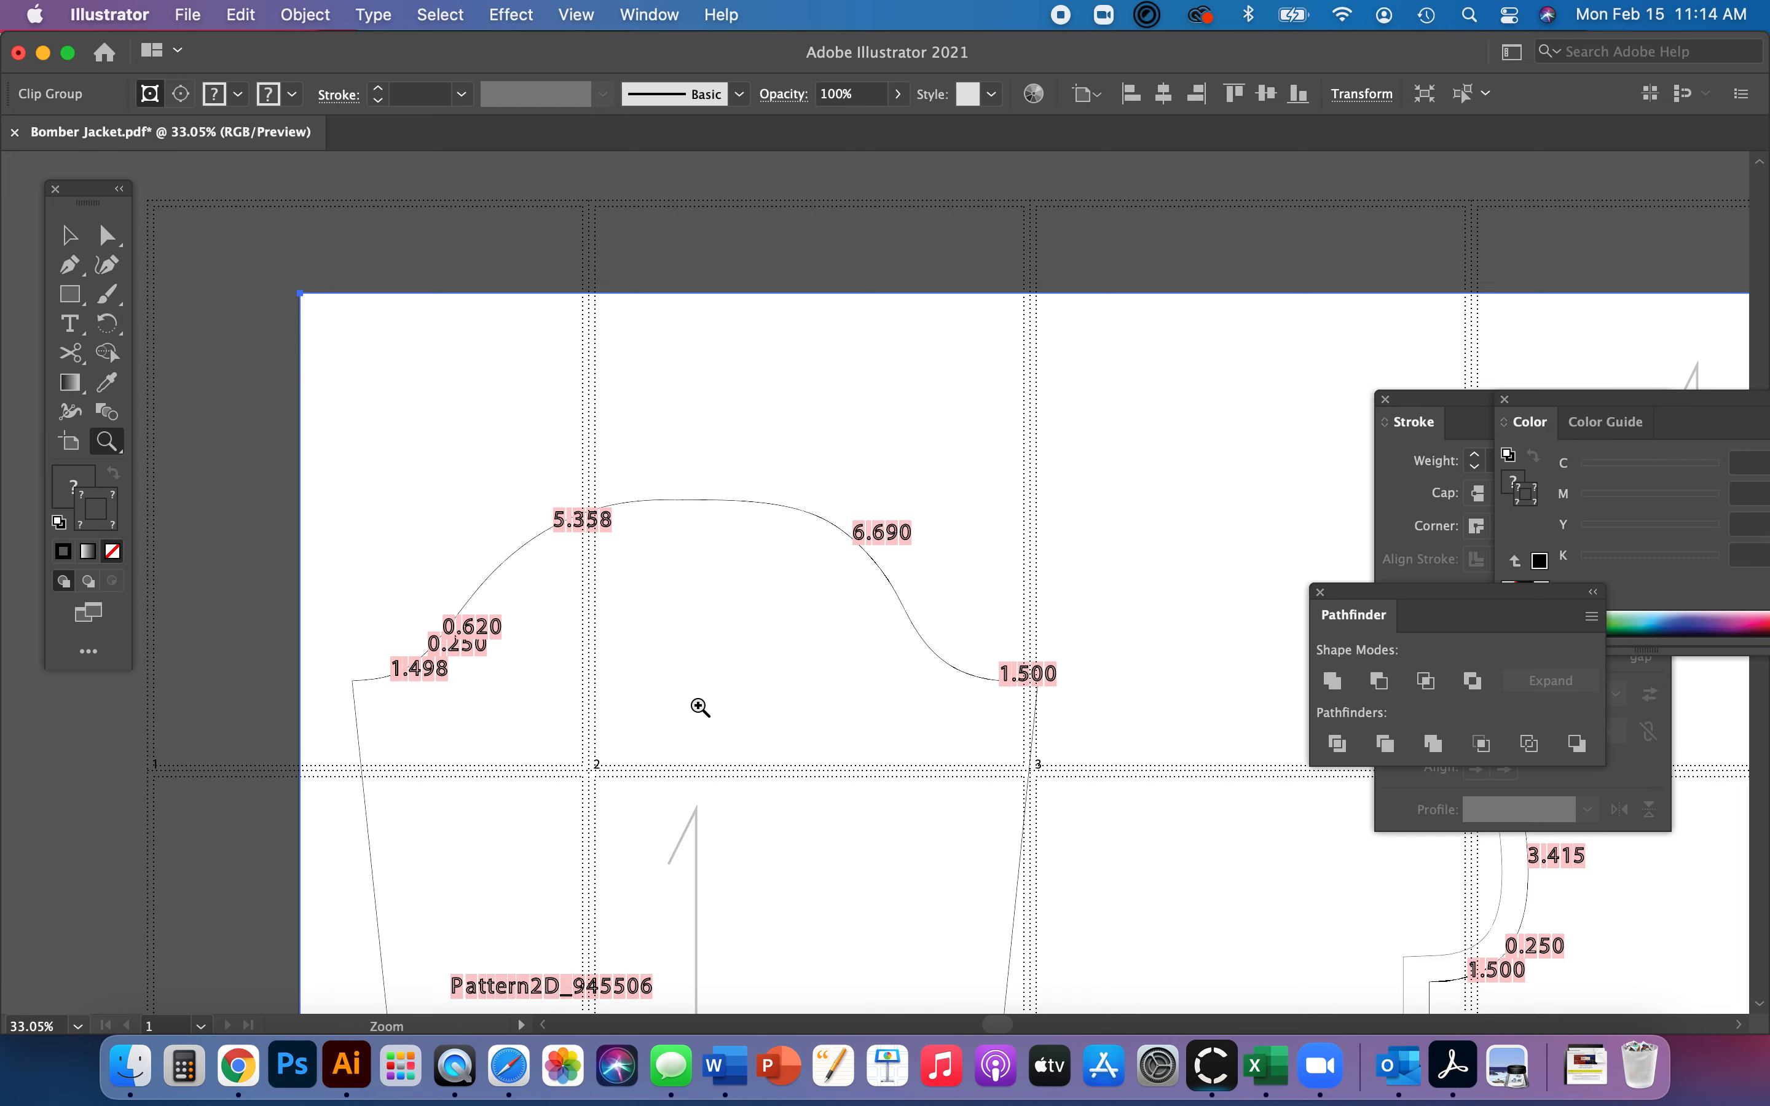
pyautogui.moveTo(581, 483); pyautogui.dragTo(644, 715)
pyautogui.moveTo(570, 592); pyautogui.dragTo(692, 711)
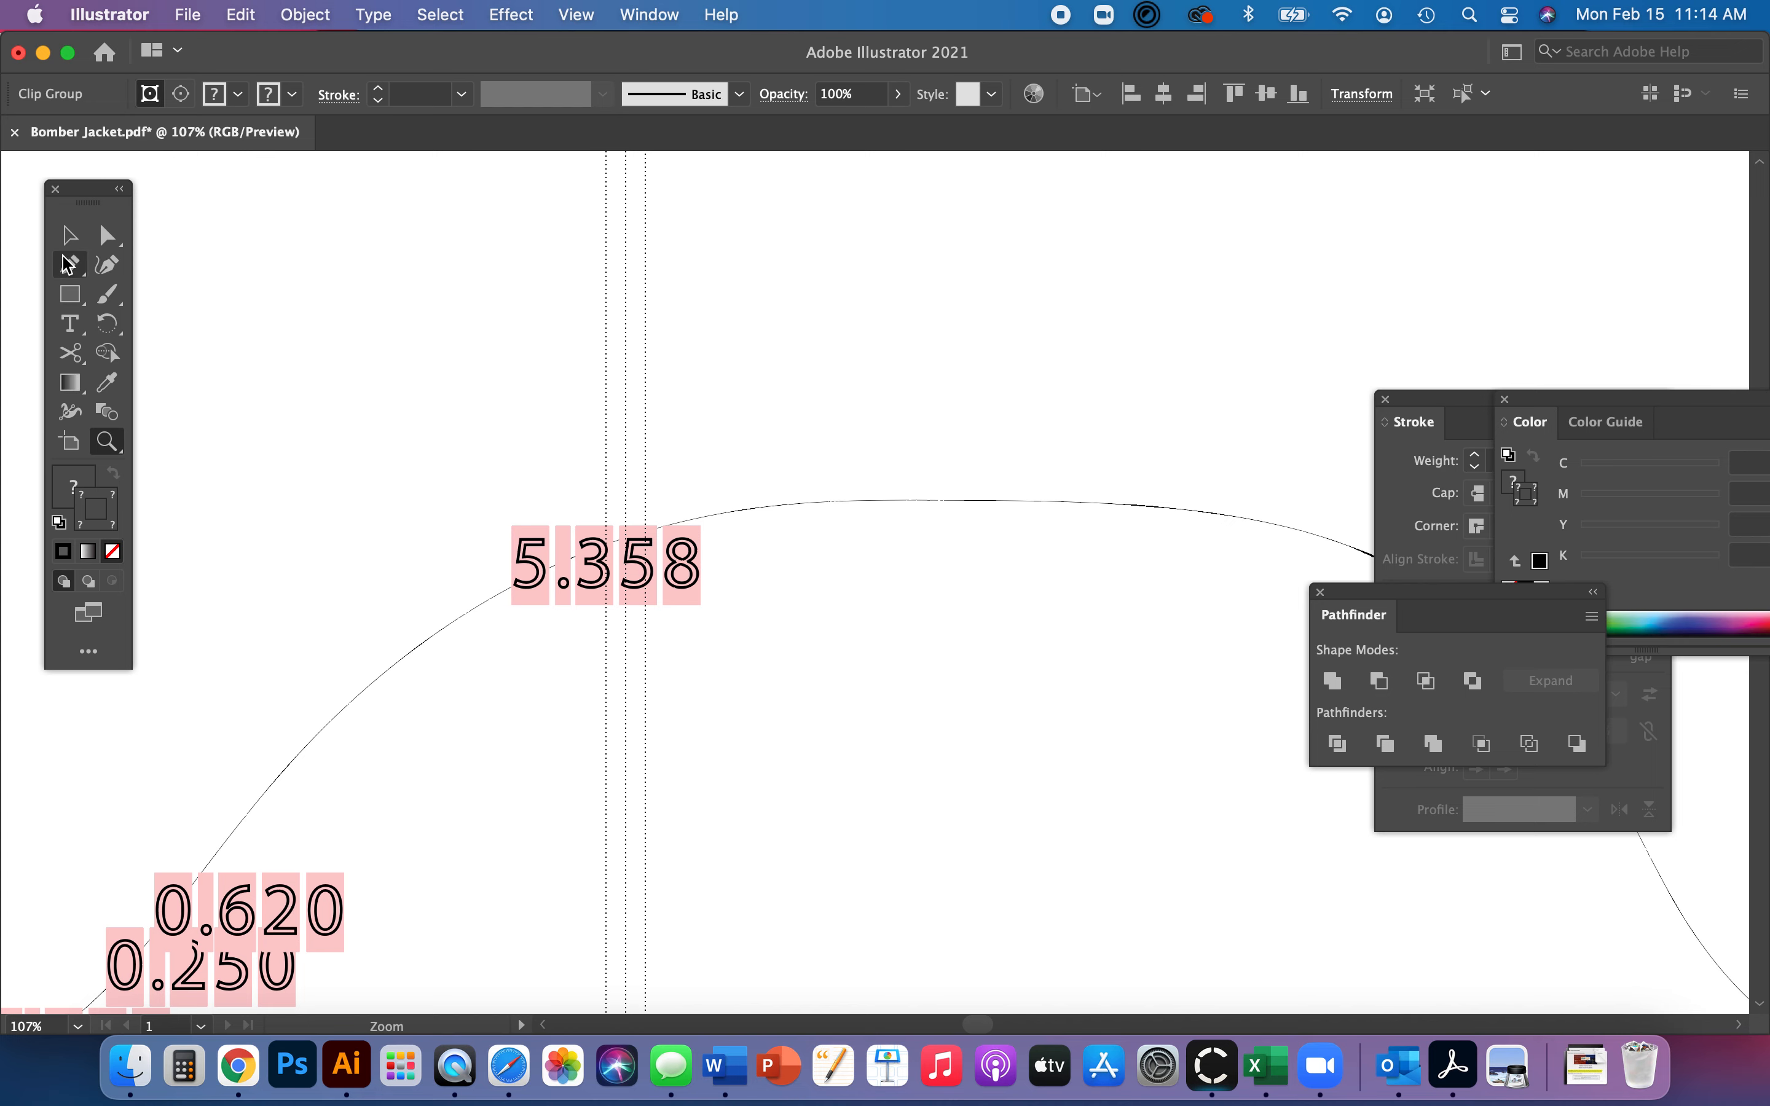
pyautogui.press('n')
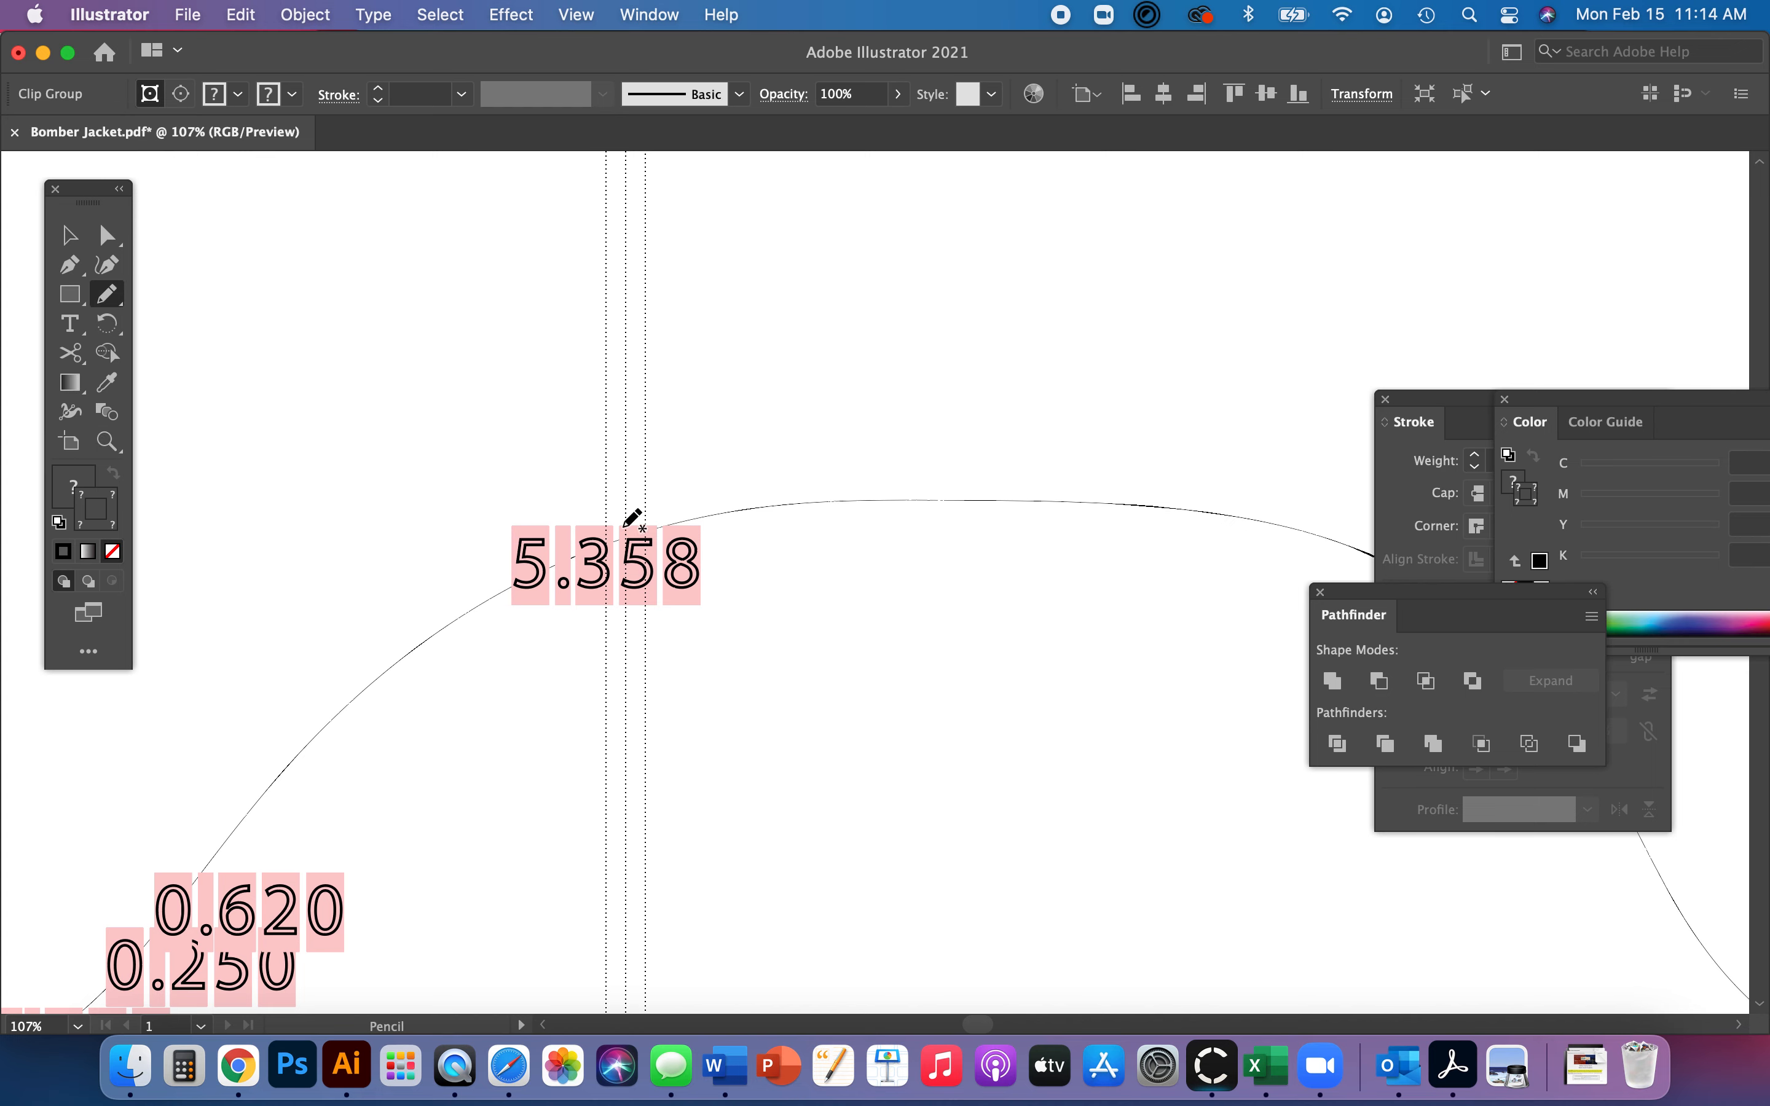
pyautogui.moveTo(626, 498)
pyautogui.mouseDown()
pyautogui.moveTo(600, 525)
pyautogui.moveTo(616, 565)
pyautogui.moveTo(648, 545)
pyautogui.moveTo(639, 492)
pyautogui.mouseUp()
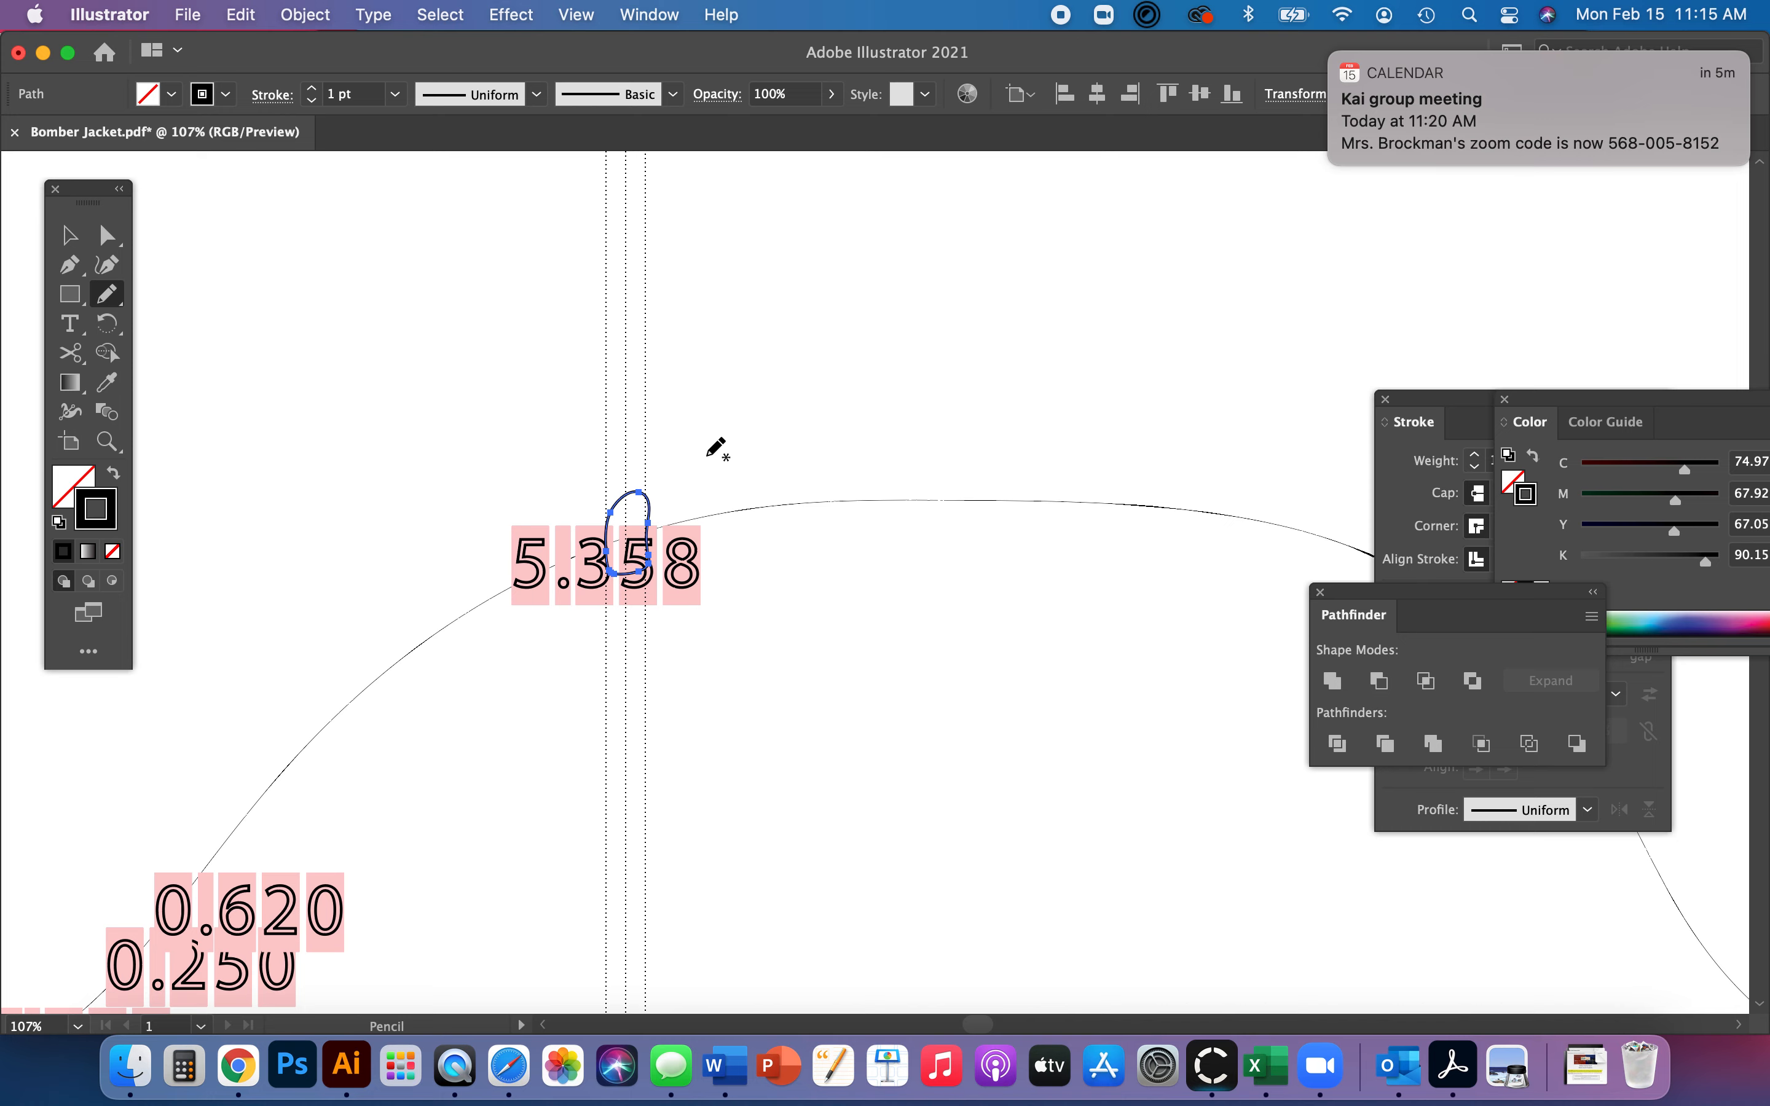
pyautogui.moveTo(651, 532); pyautogui.dragTo(634, 593)
pyautogui.scroll(1, 742, 495)
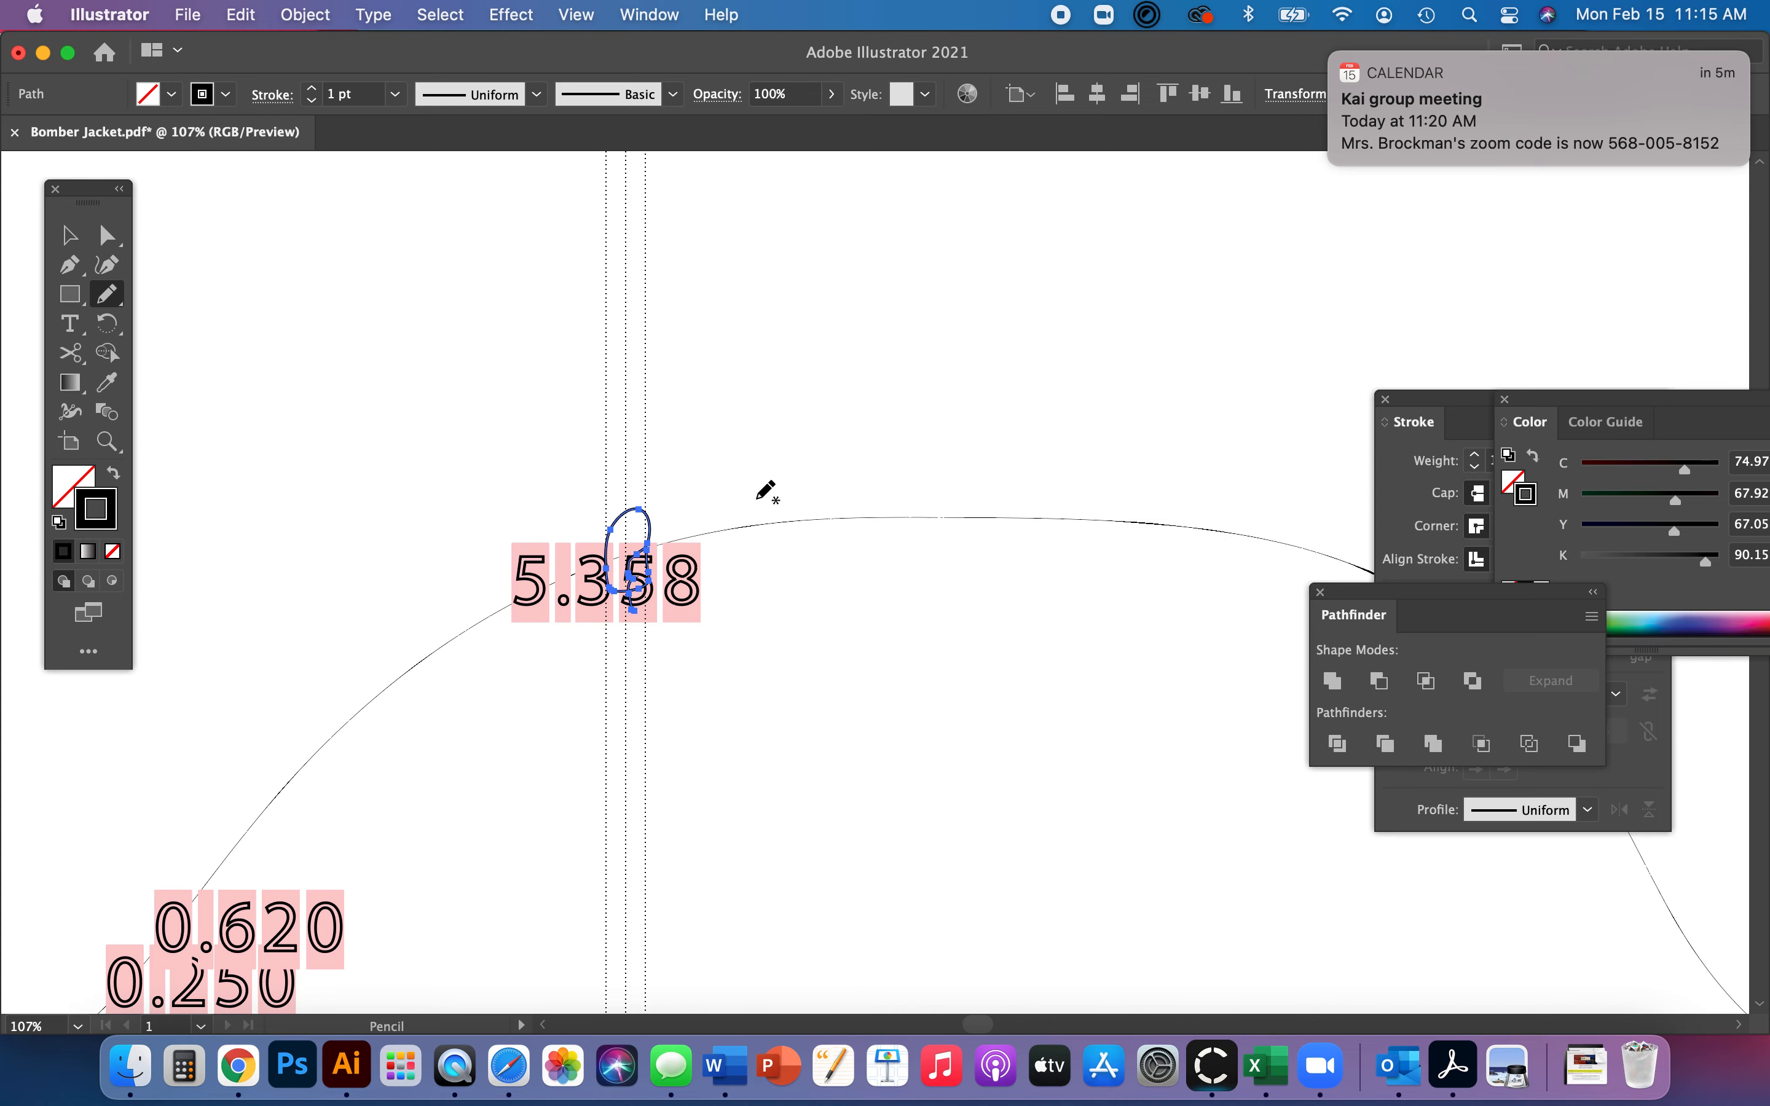
pyautogui.press('super+0')
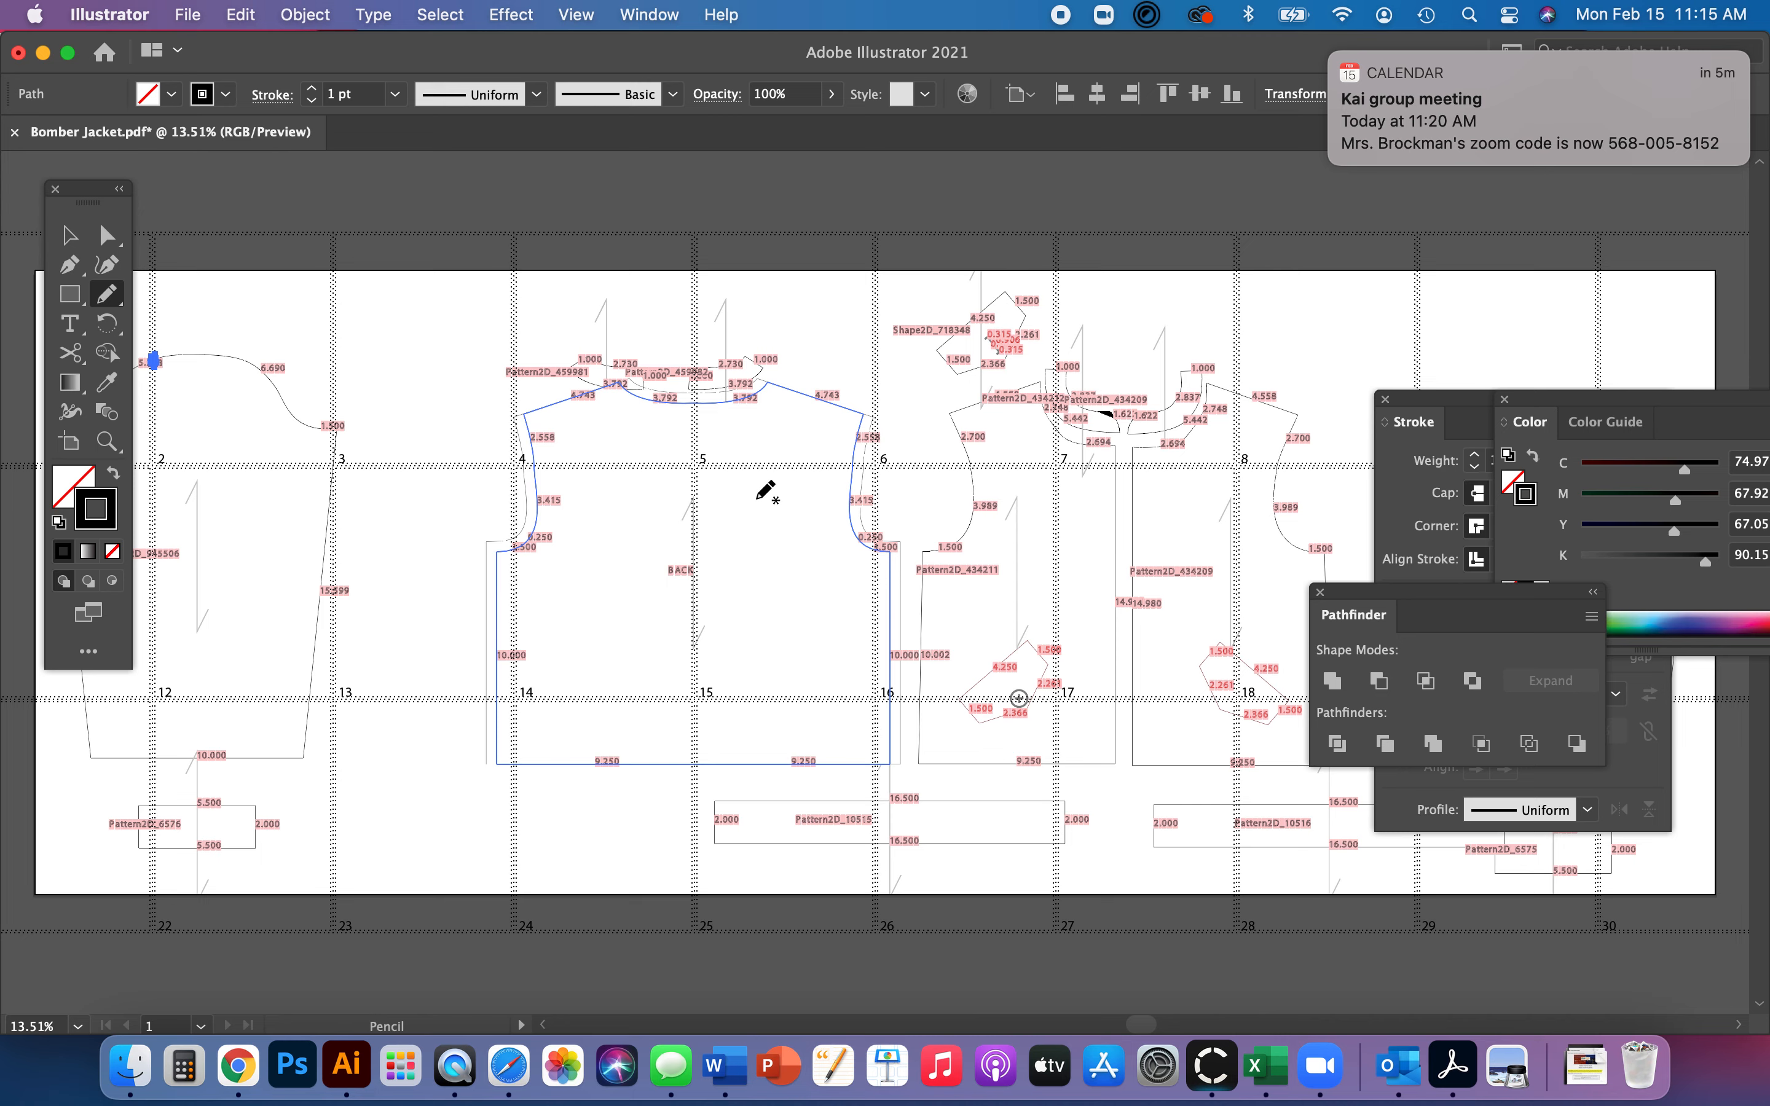